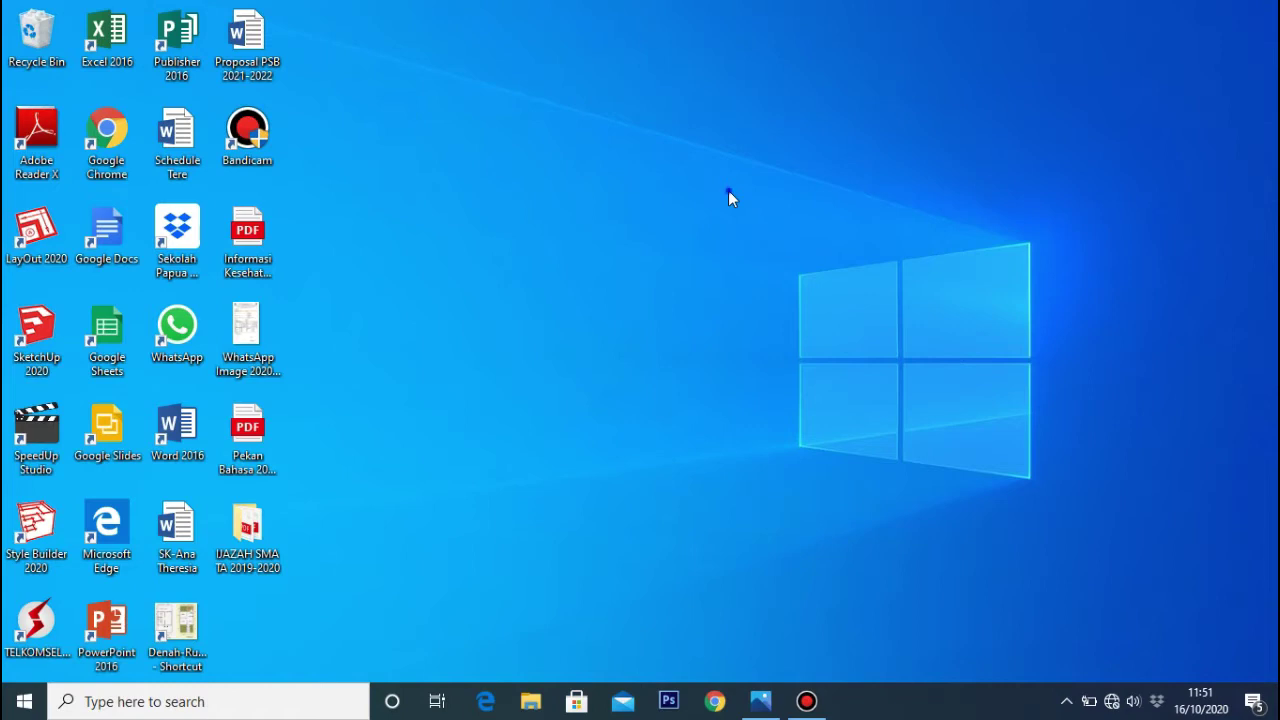
right_click(728, 190)
left_click(776, 250)
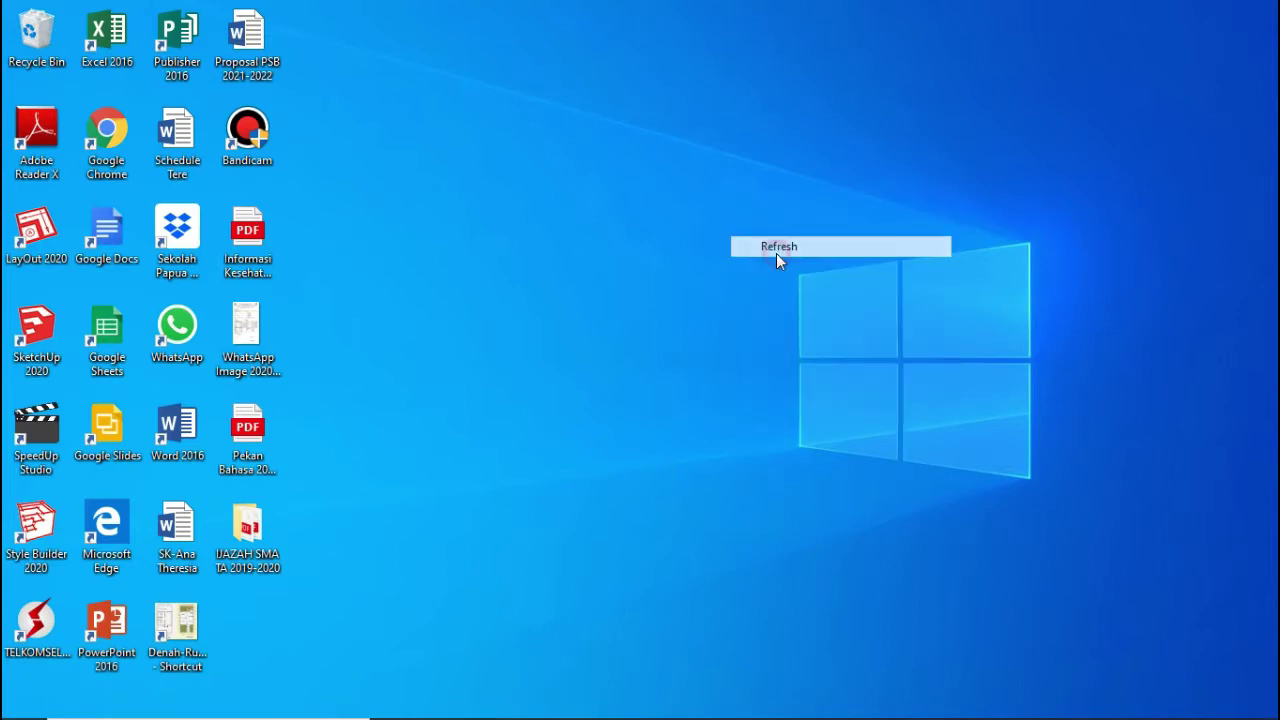
right_click(776, 253)
left_click(805, 310)
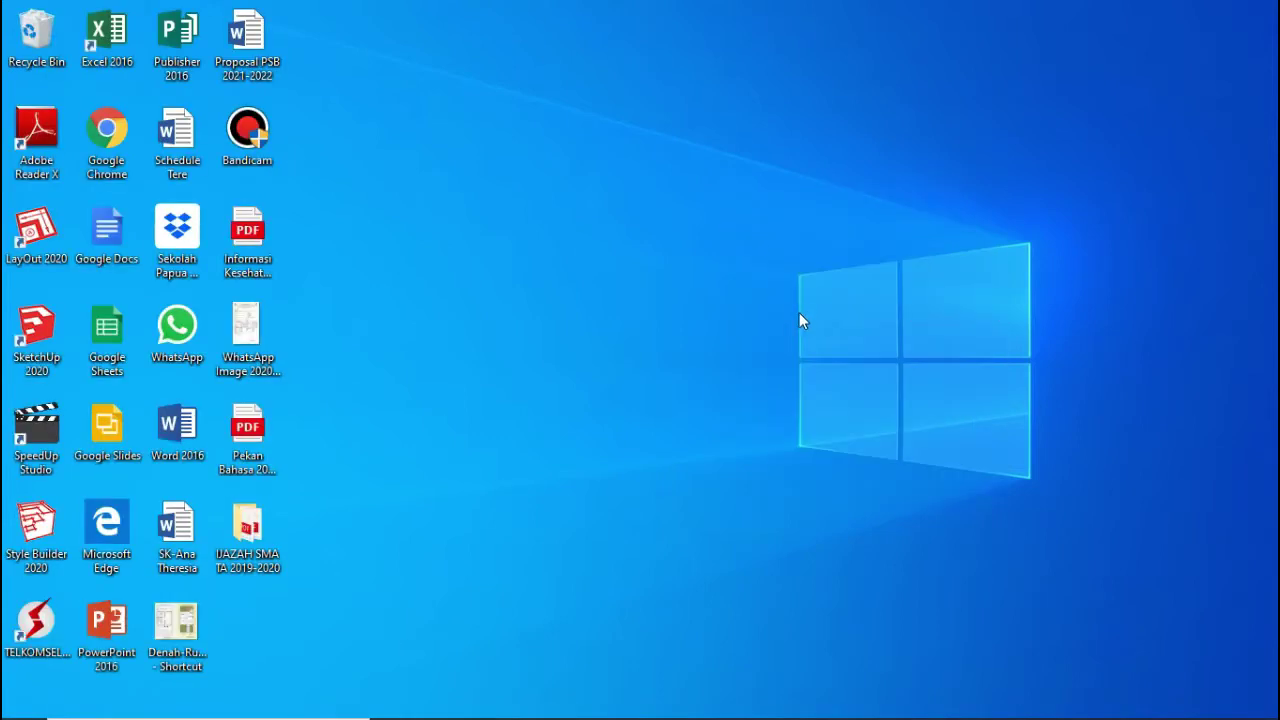
mouse_move(722, 712)
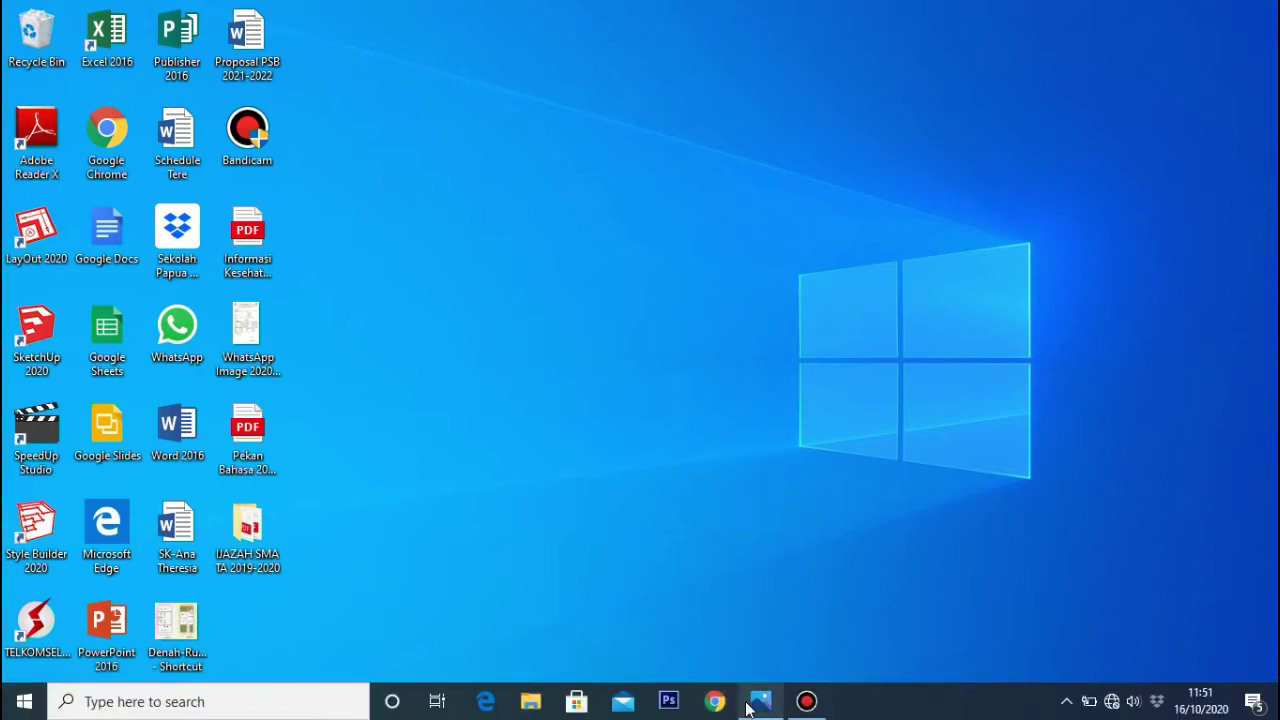
left_click(760, 698)
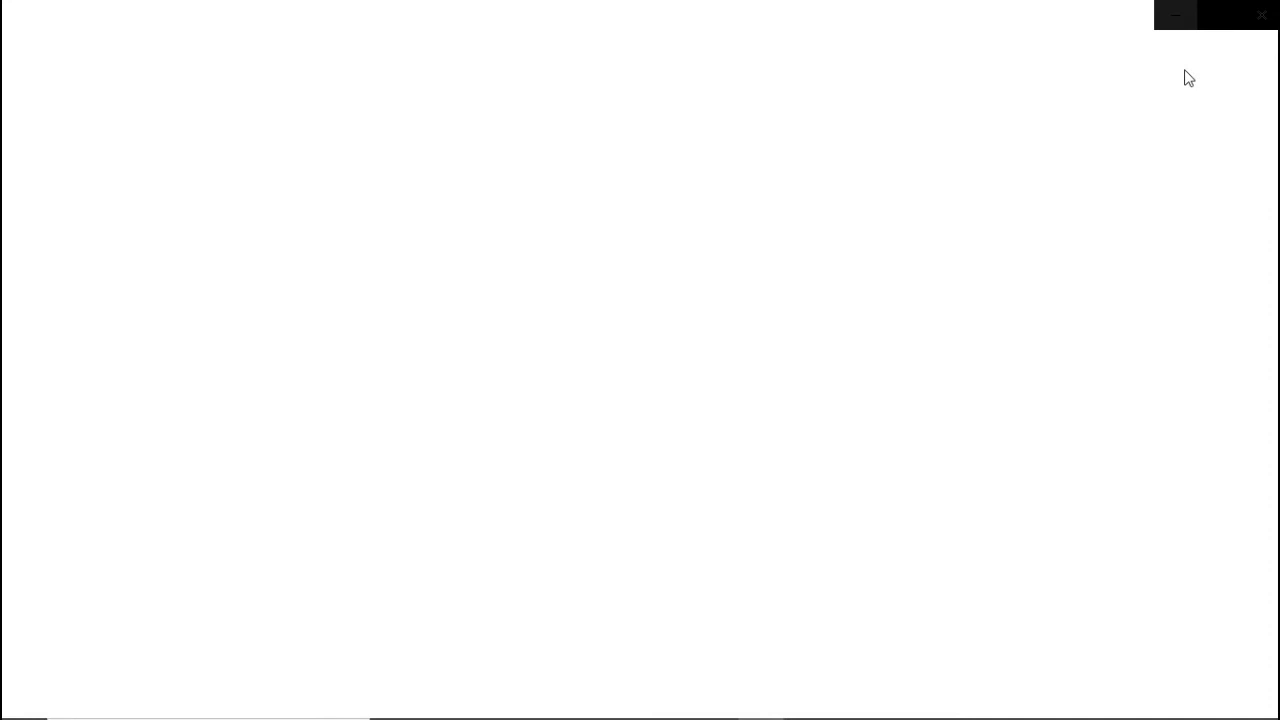
left_click(1176, 15)
right_click(831, 194)
left_click(872, 249)
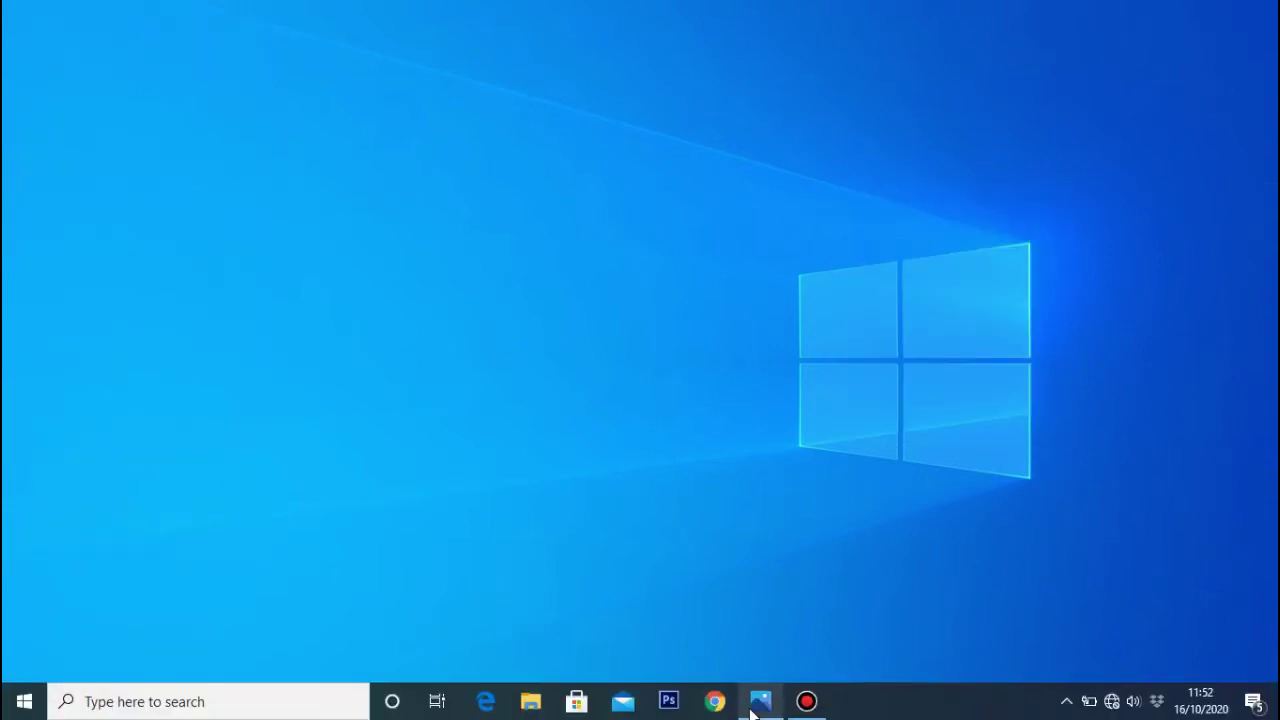
left_click(757, 707)
left_click(1258, 8)
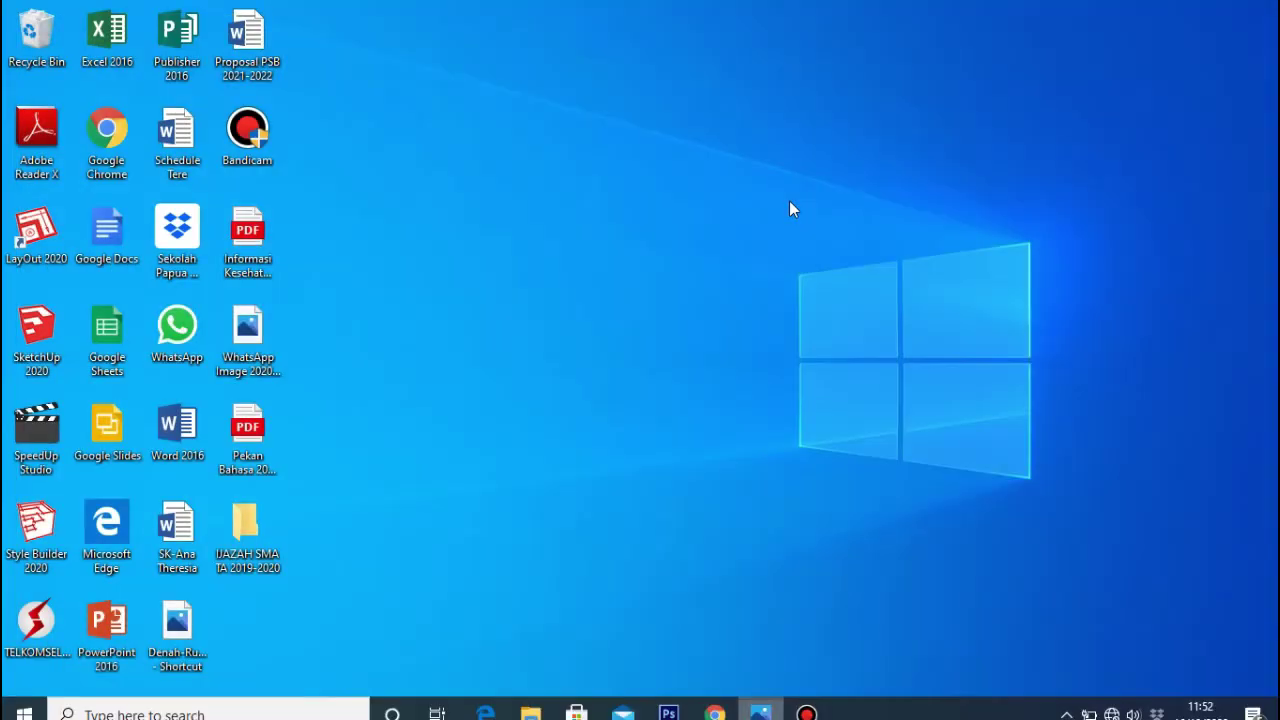
right_click(831, 247)
left_click(836, 256)
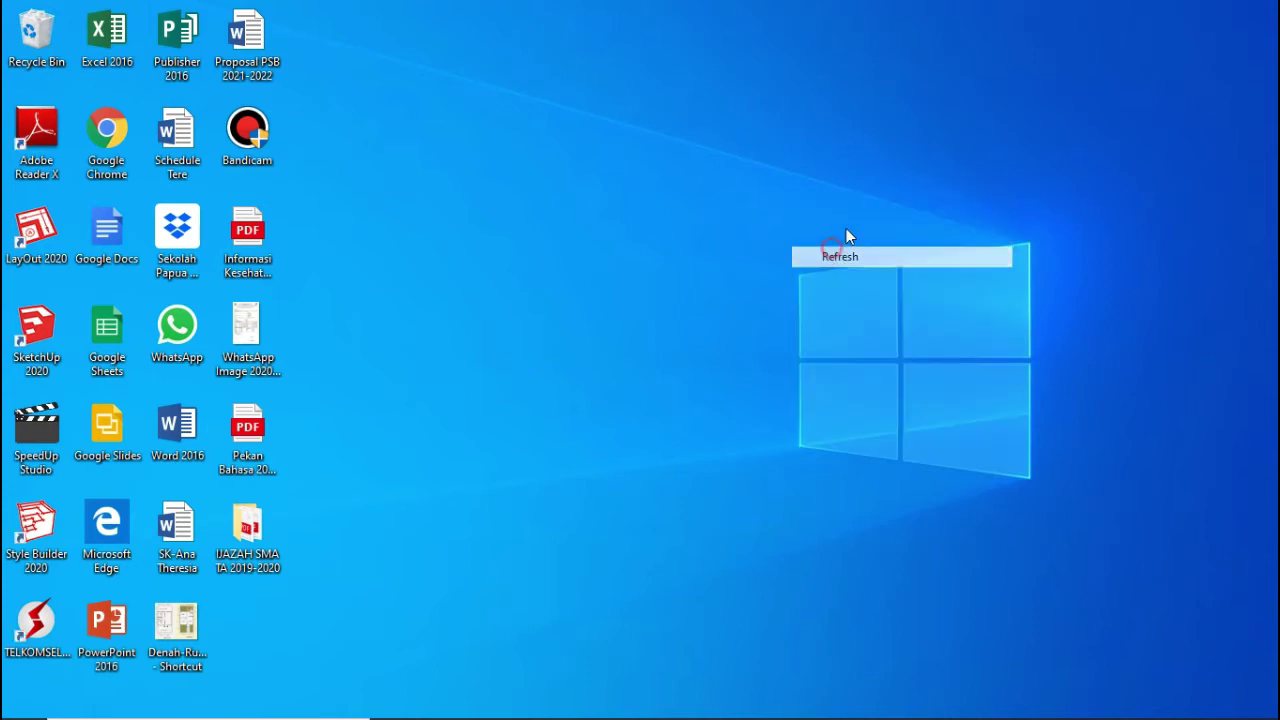
Step: Open the Denah-Rumah-Renovasi-Sederhana floor plan image from the desktop and place it in a smaller, non-maximized window
double_click(190, 625)
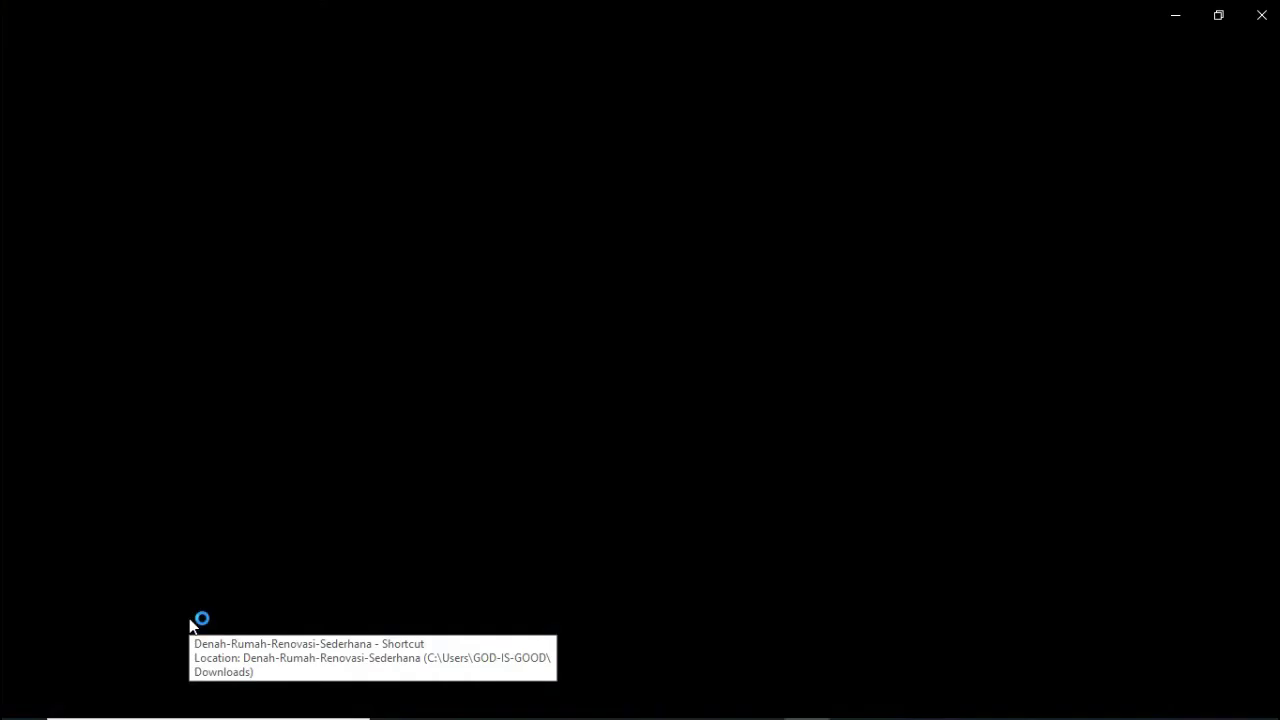
left_click(1212, 18)
left_click_drag(537, 46, 836, 75)
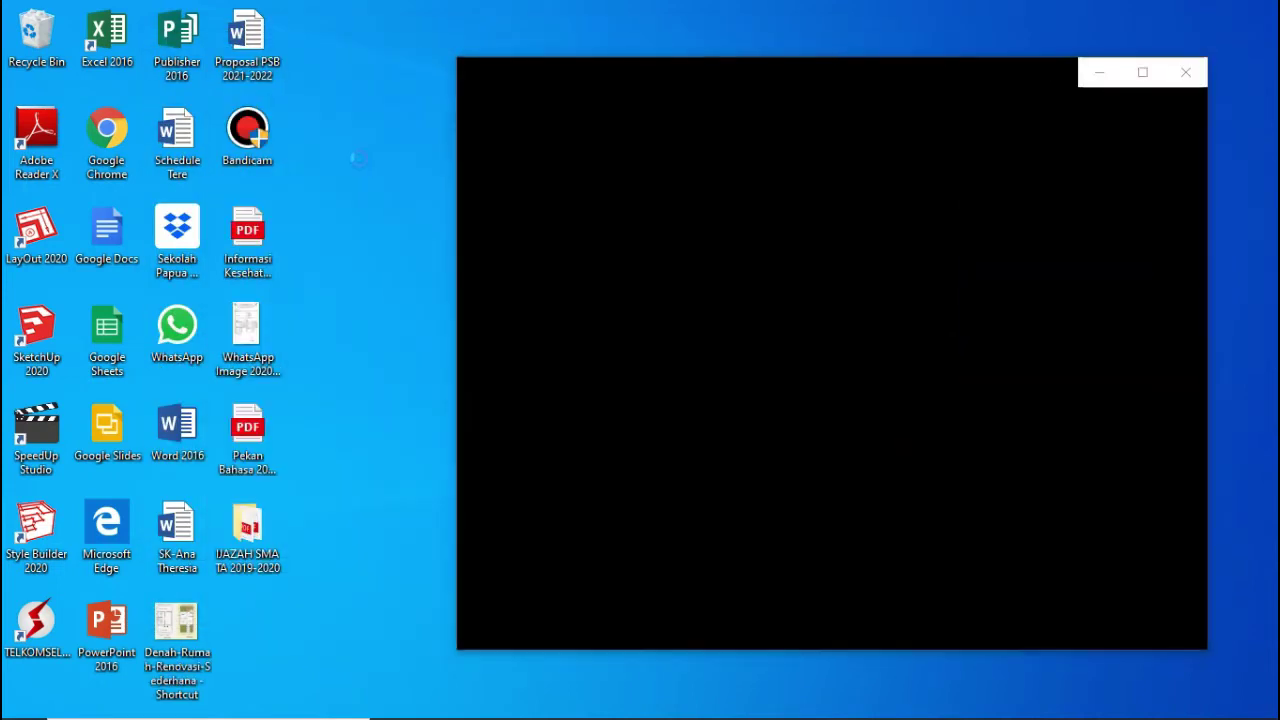
Step: Switch to SketchUp and open the recent model Contoh Desain Runah Kelas 12
right_click(360, 159)
left_click(398, 219)
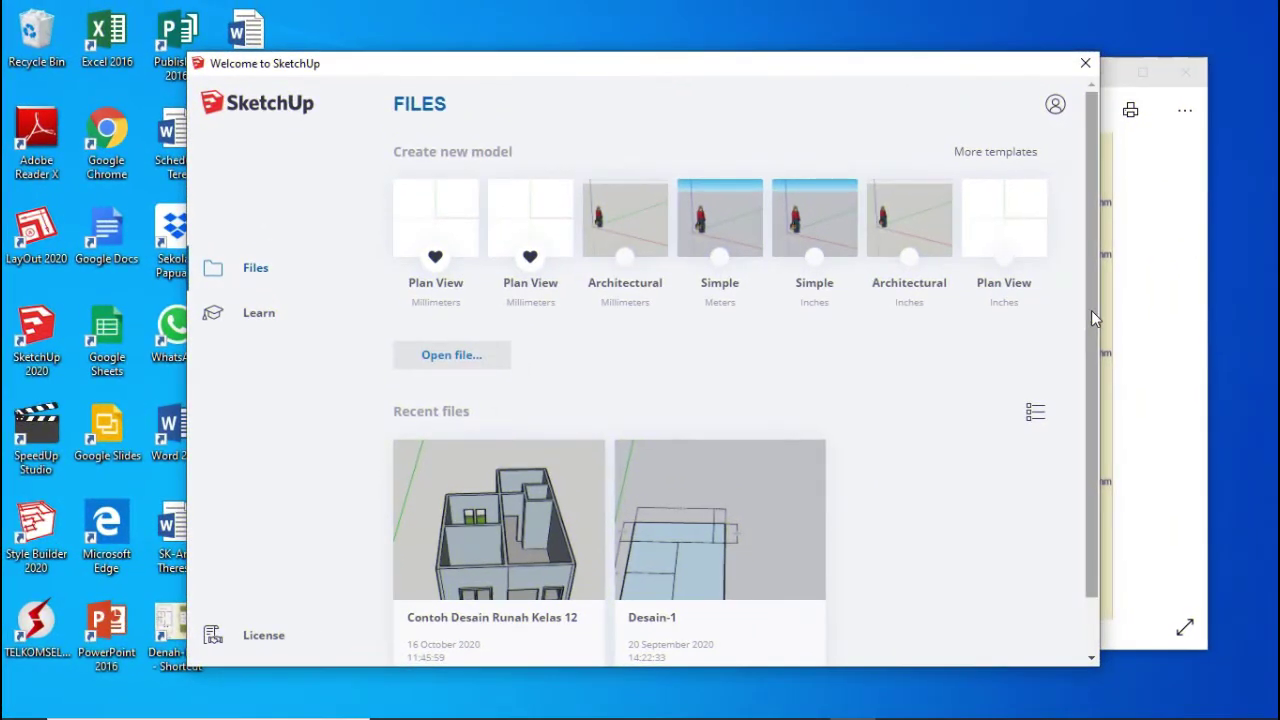
scroll(1094, 465, "down", 1)
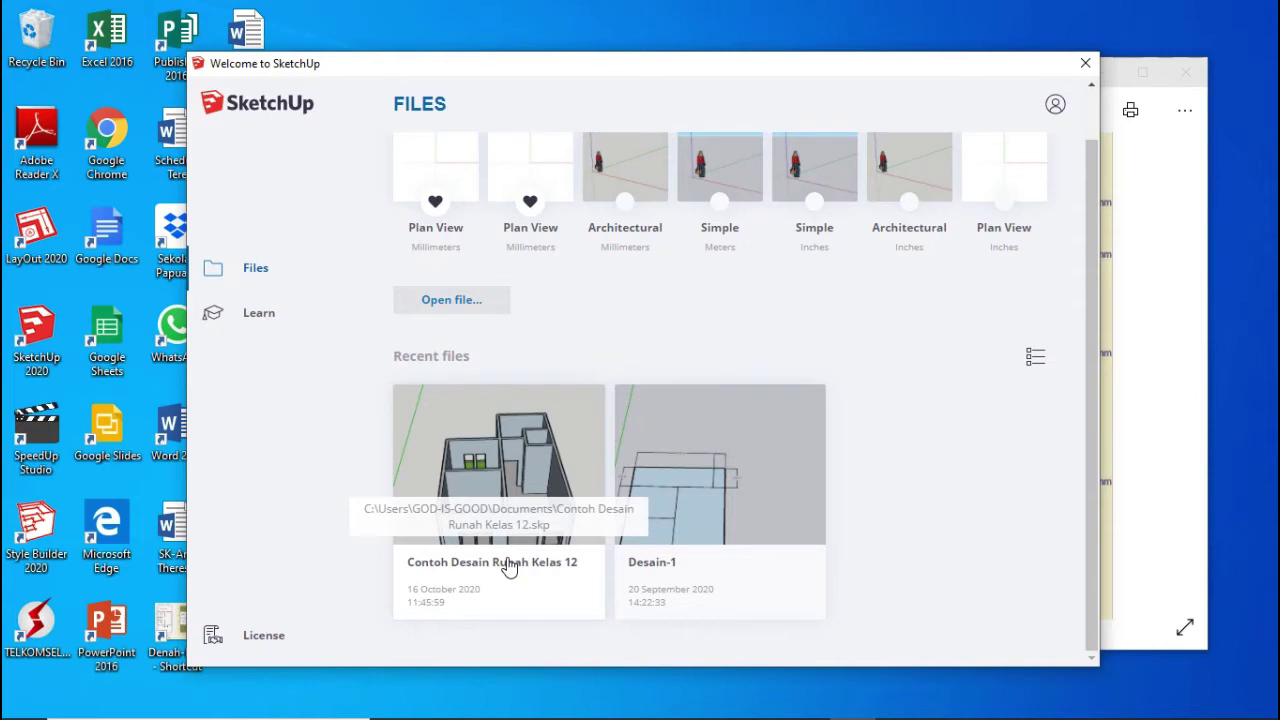
left_click(556, 494)
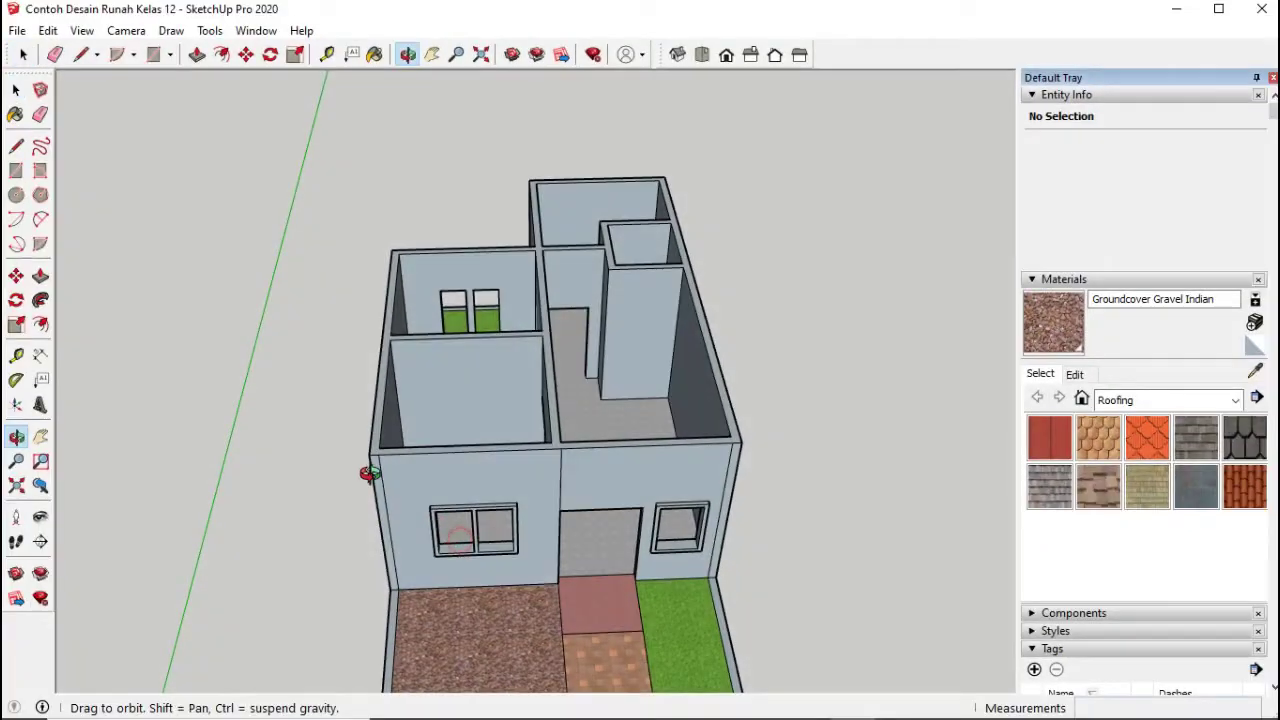
Step: Examine the house model from all sides, including the front facade, side walls, rear garden and front yard paving
left_click_drag(332, 435, 258, 374)
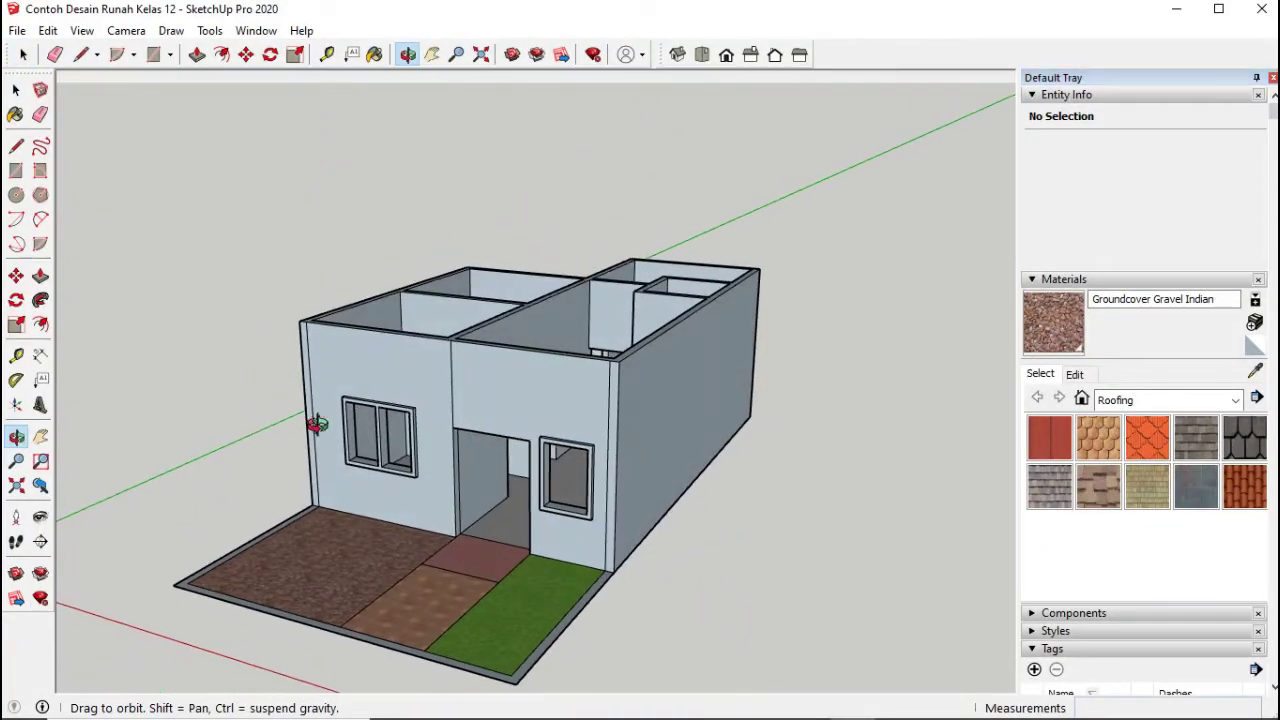
left_click_drag(385, 479, 676, 516)
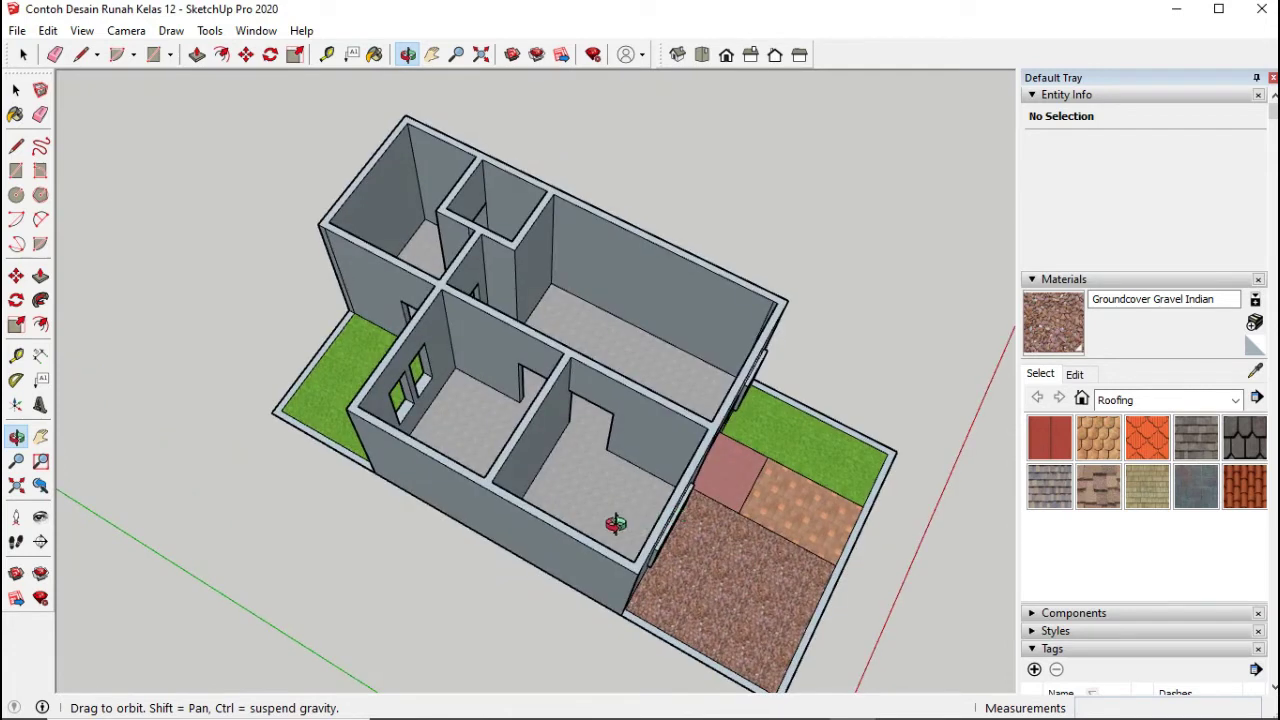
left_click_drag(504, 500, 520, 358)
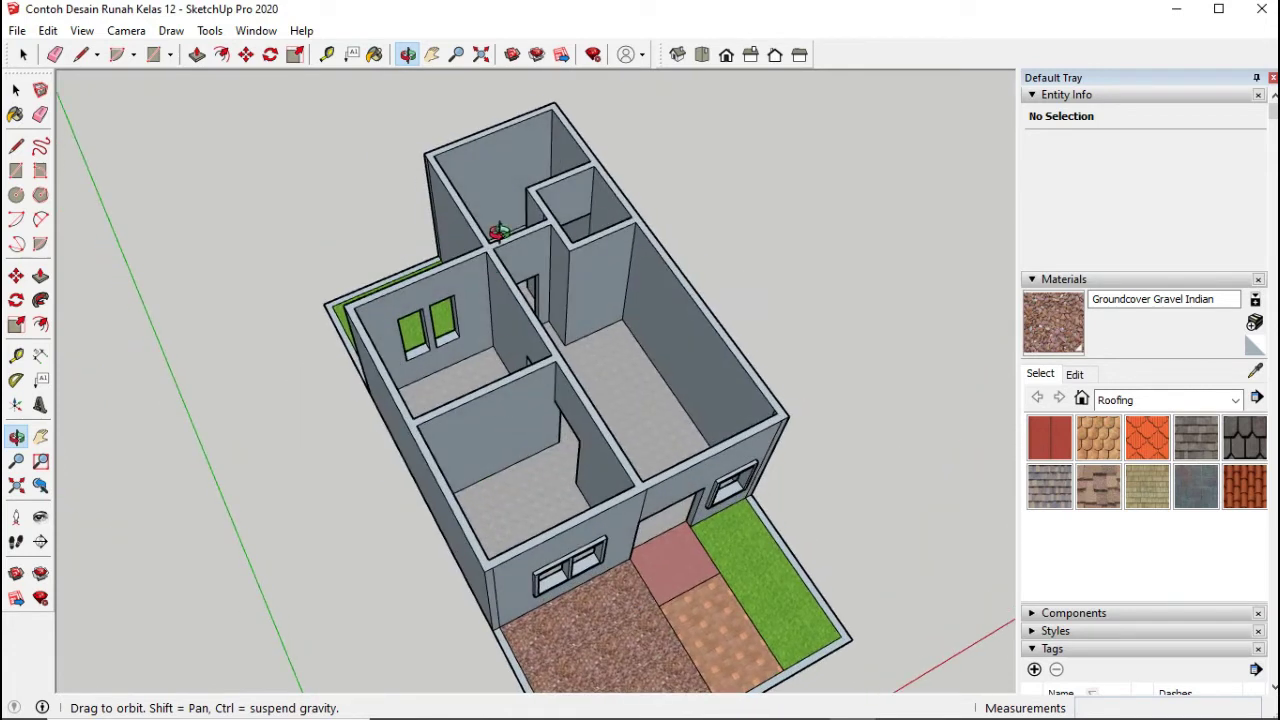
left_click_drag(591, 434, 563, 449)
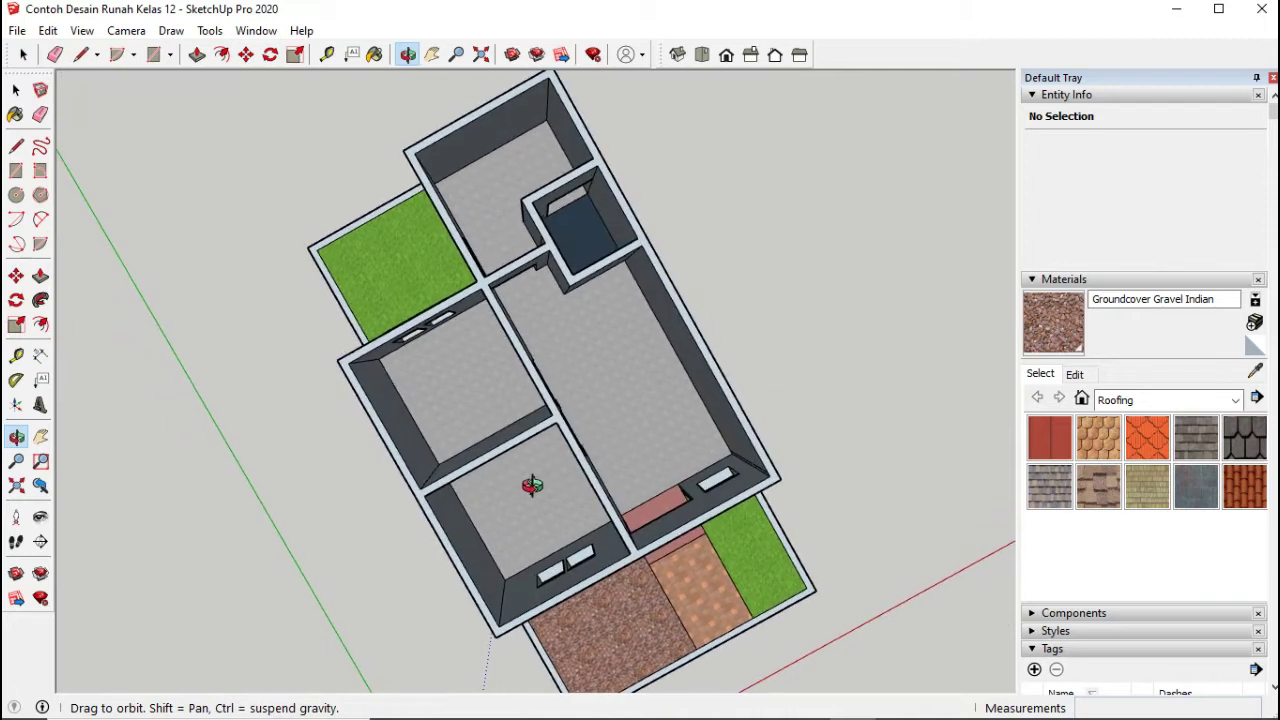
mouse_move(719, 346)
left_mouse_down()
mouse_move(703, 328)
mouse_move(706, 373)
mouse_move(728, 327)
left_mouse_up()
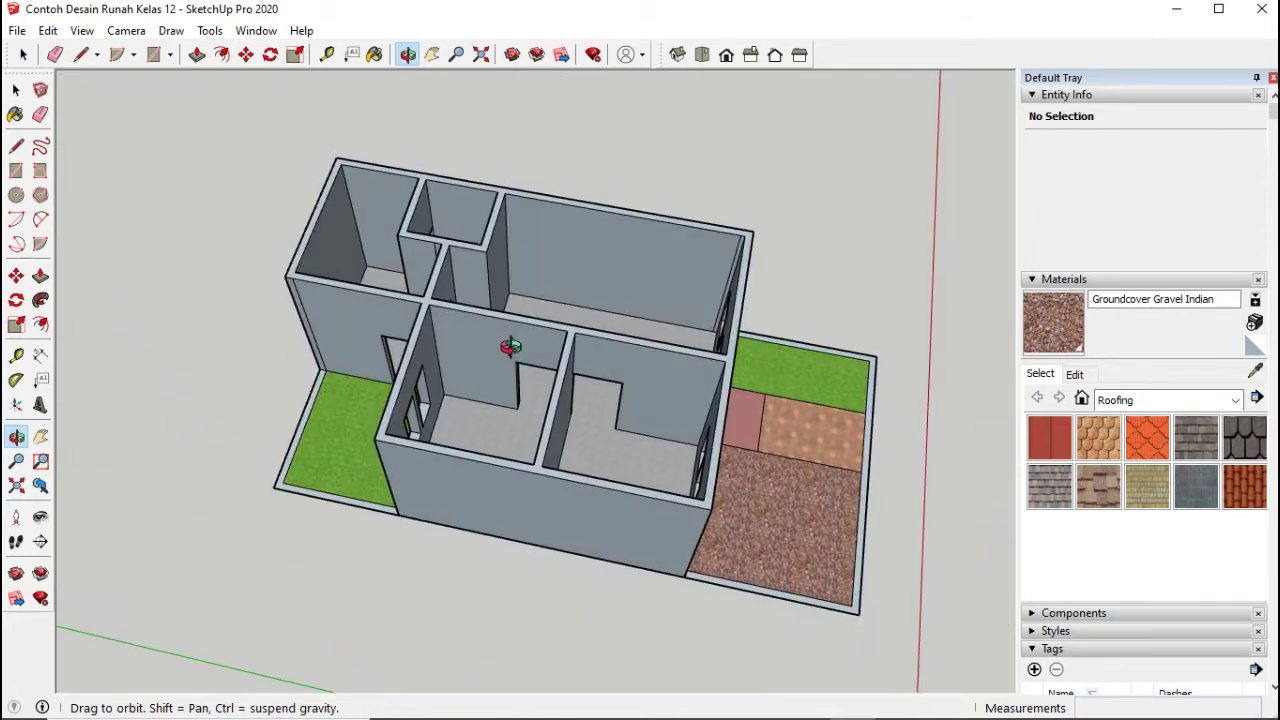
left_click_drag(541, 383, 394, 403)
left_click_drag(556, 416, 625, 377)
left_click_drag(372, 450, 258, 362)
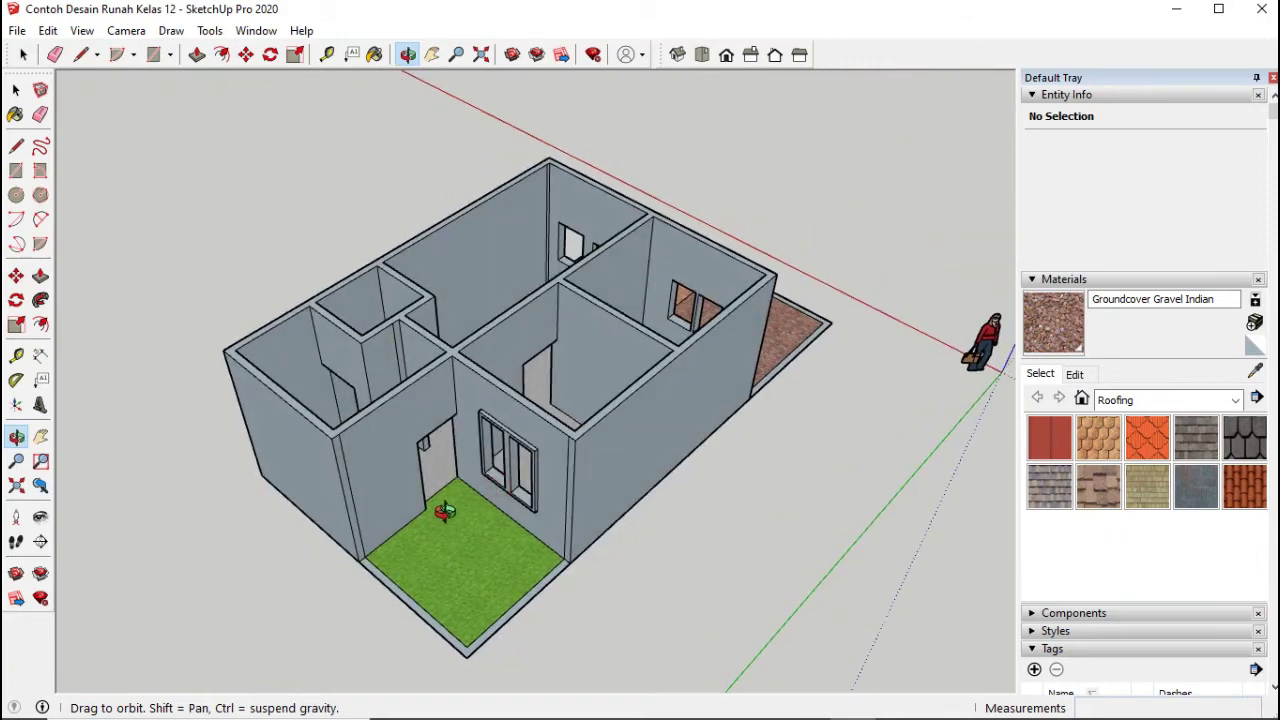
left_click_drag(449, 509, 452, 512)
left_click_drag(534, 500, 644, 411)
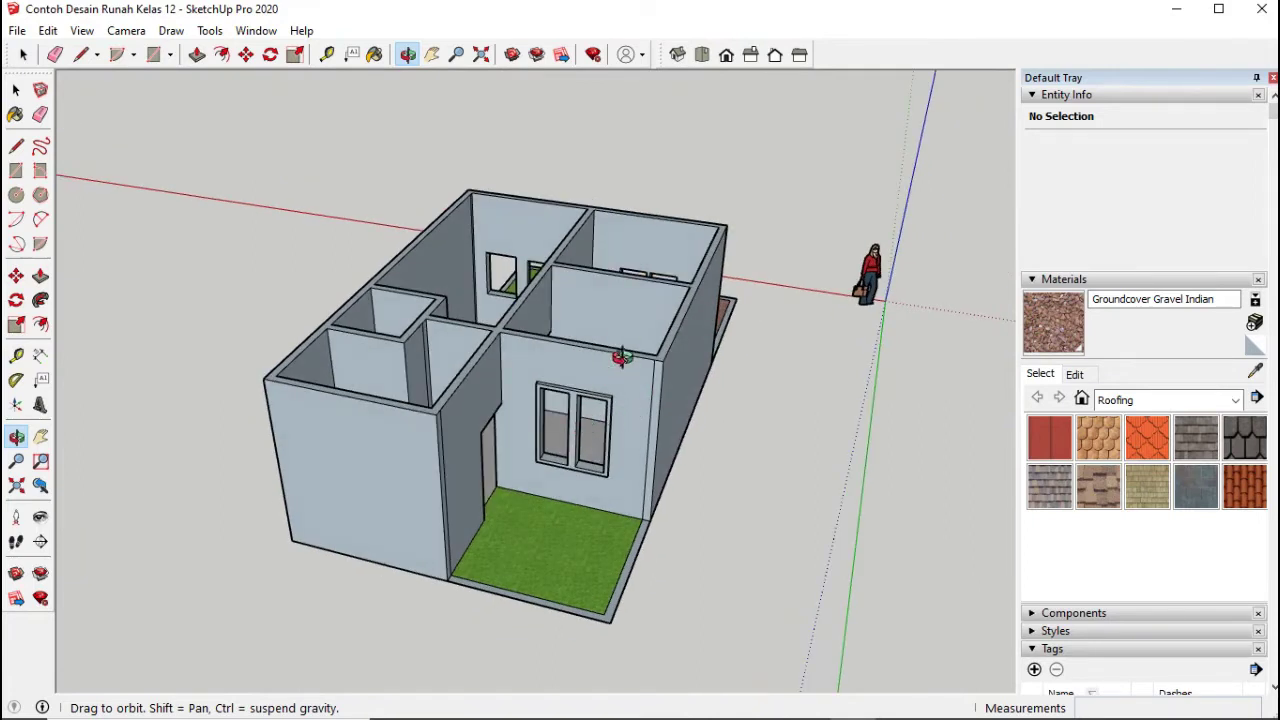
left_click_drag(627, 413, 639, 443)
left_click_drag(353, 427, 680, 473)
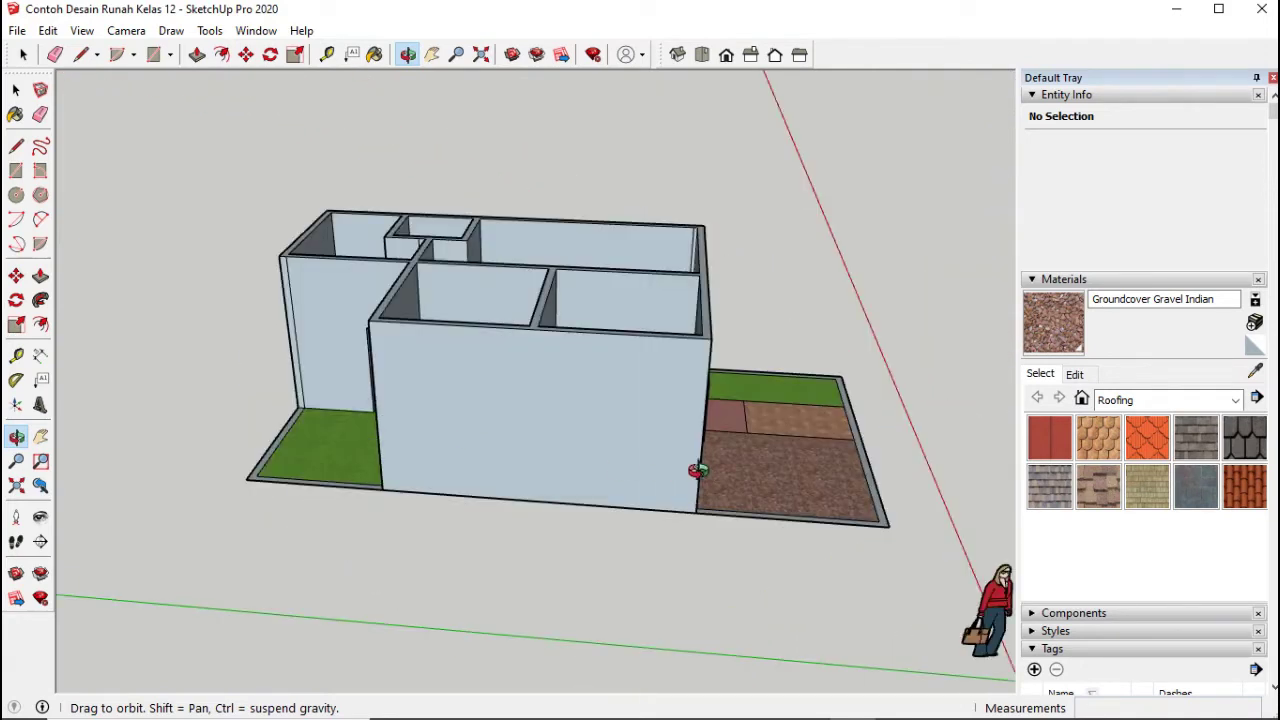
left_click_drag(476, 417, 551, 429)
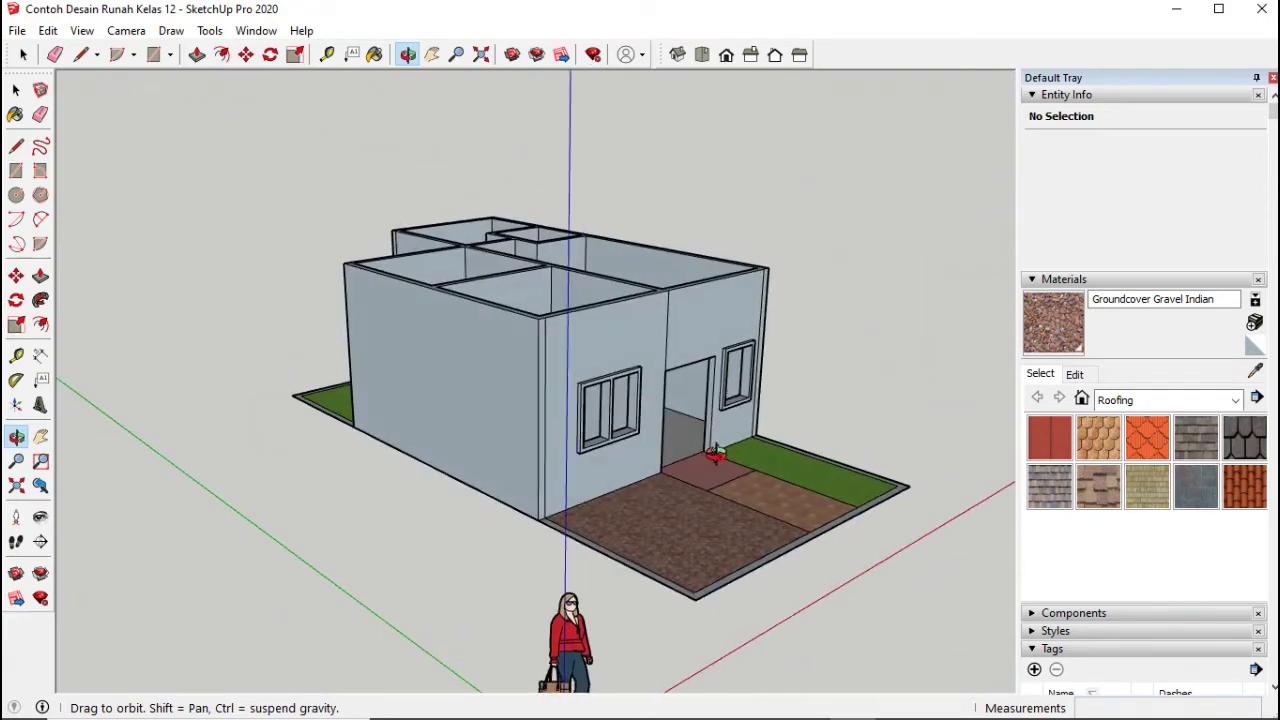
left_click_drag(716, 454, 655, 463)
left_click_drag(576, 456, 724, 501)
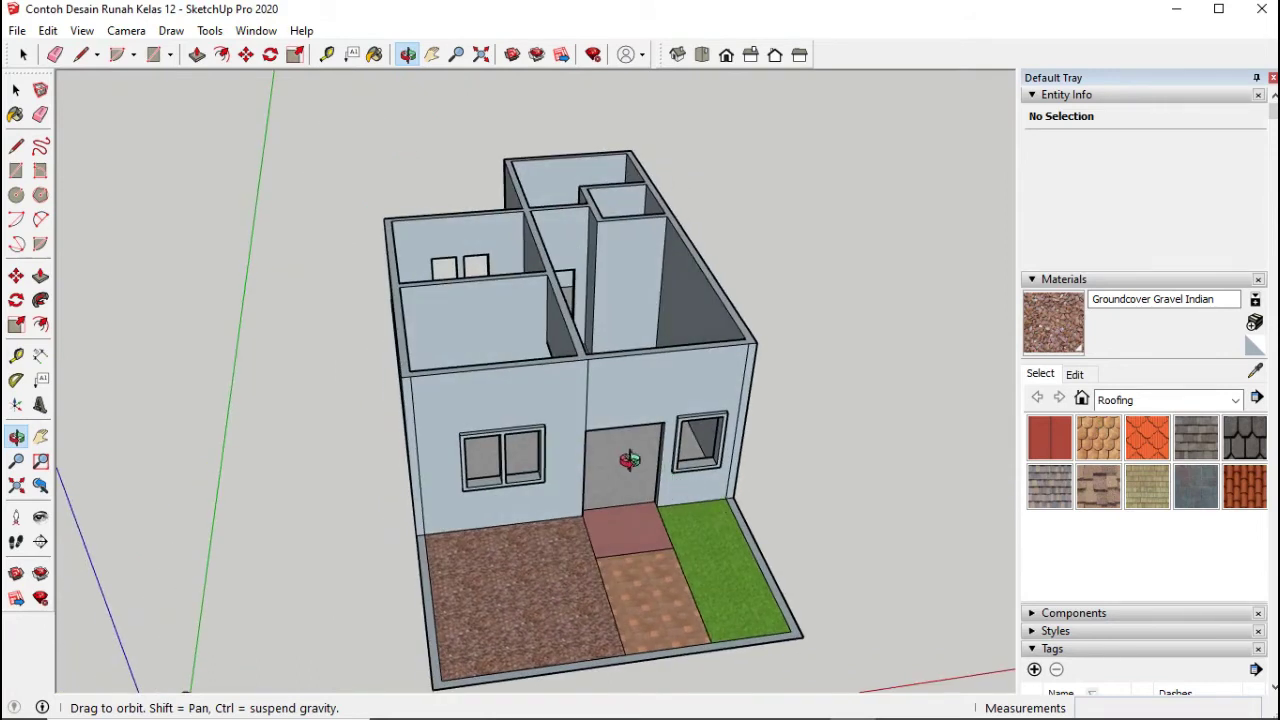
left_click_drag(587, 452, 459, 329)
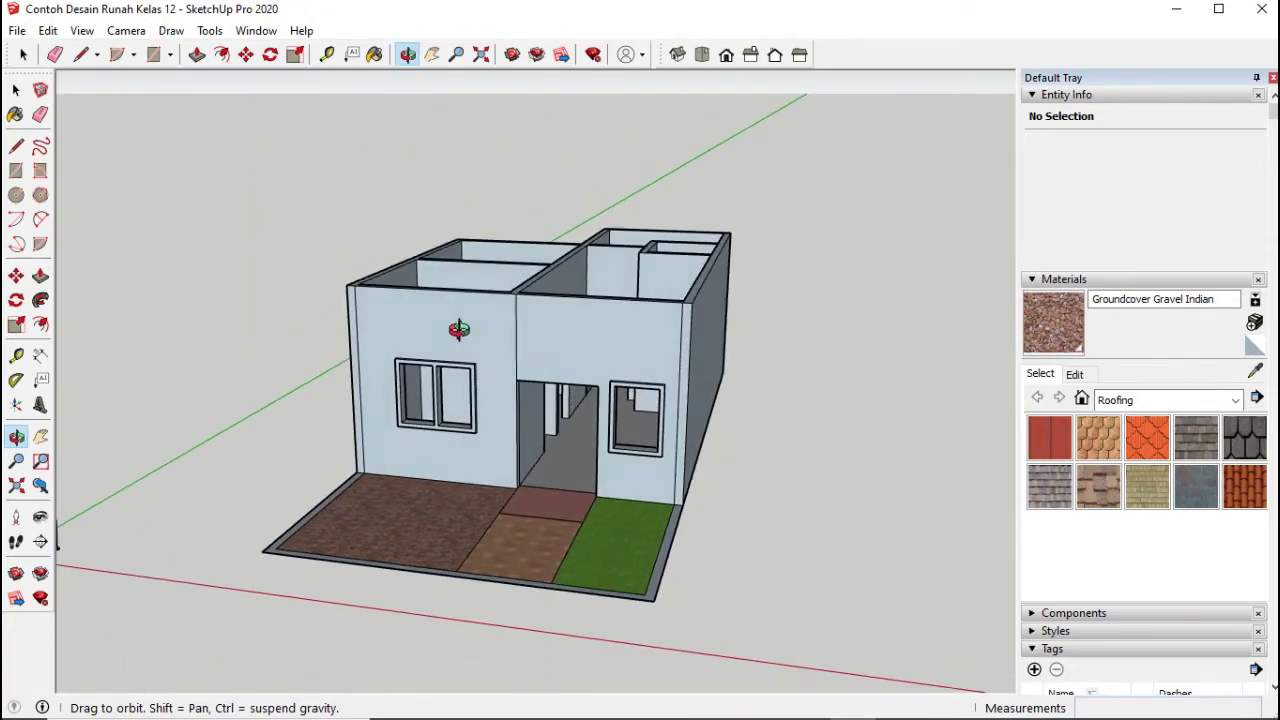
left_click_drag(614, 397, 700, 430)
left_click_drag(567, 456, 471, 423)
left_click_drag(491, 351, 450, 317)
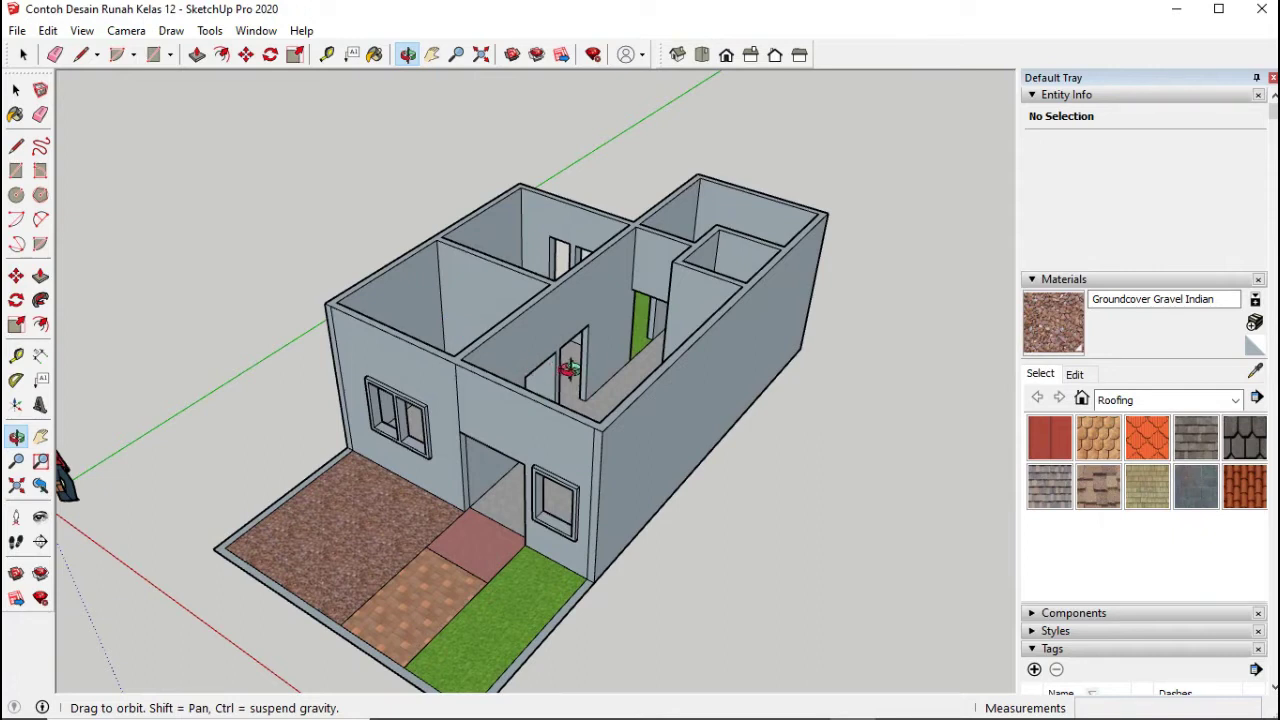
left_click_drag(575, 374, 690, 377)
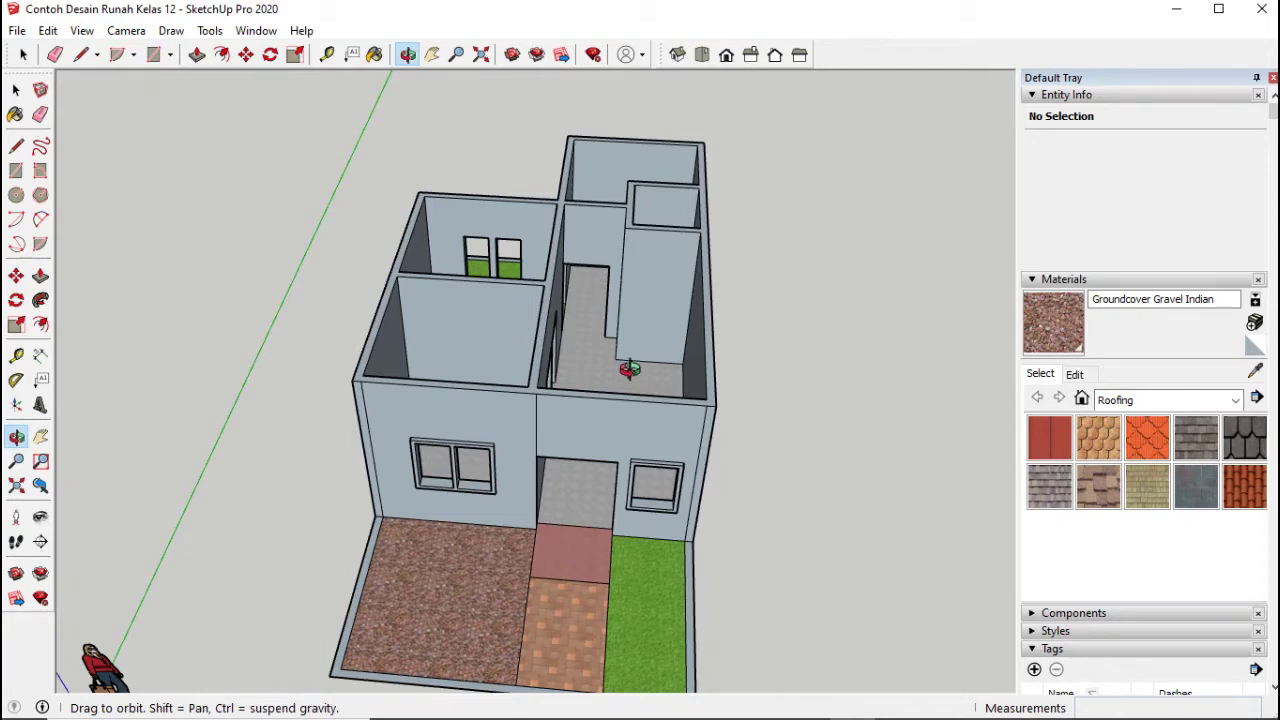
left_click_drag(626, 377, 638, 255)
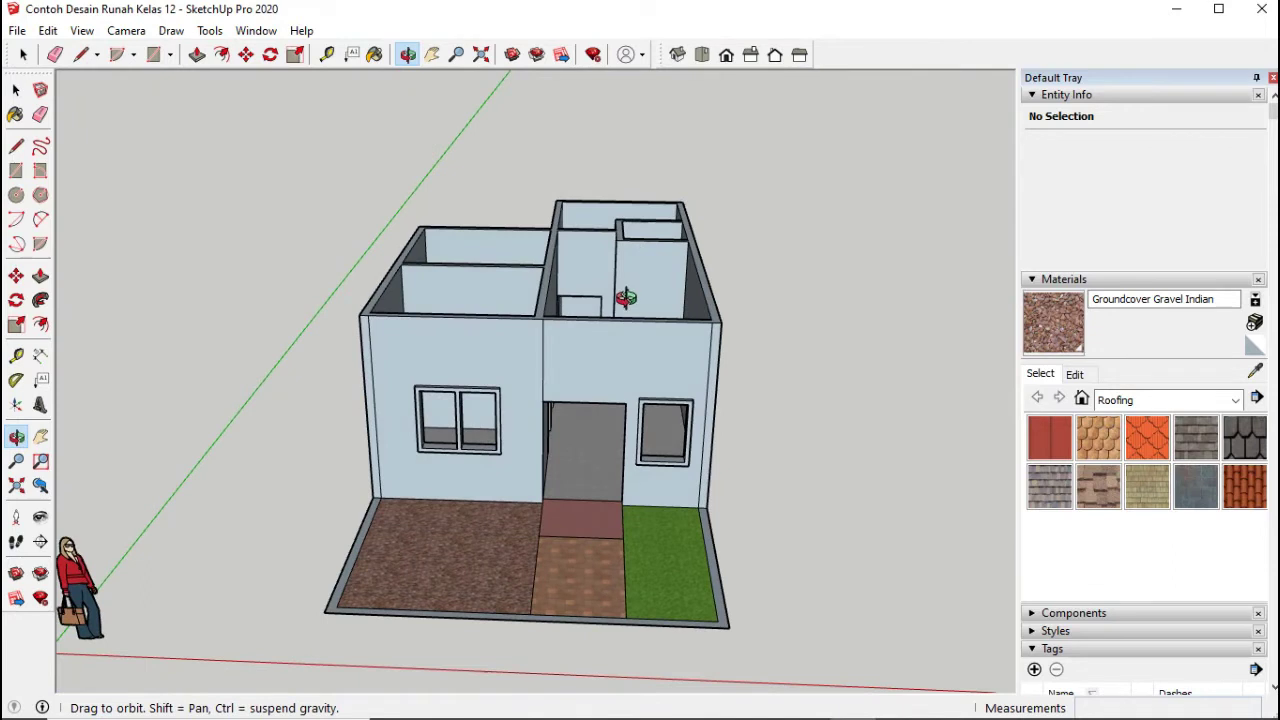
Step: Examine the room layout, interior partitions and door openings of the house up close from above and around the sides
scroll(625, 297, "up", 3)
left_click_drag(751, 371, 866, 420)
left_click_drag(820, 514, 723, 555)
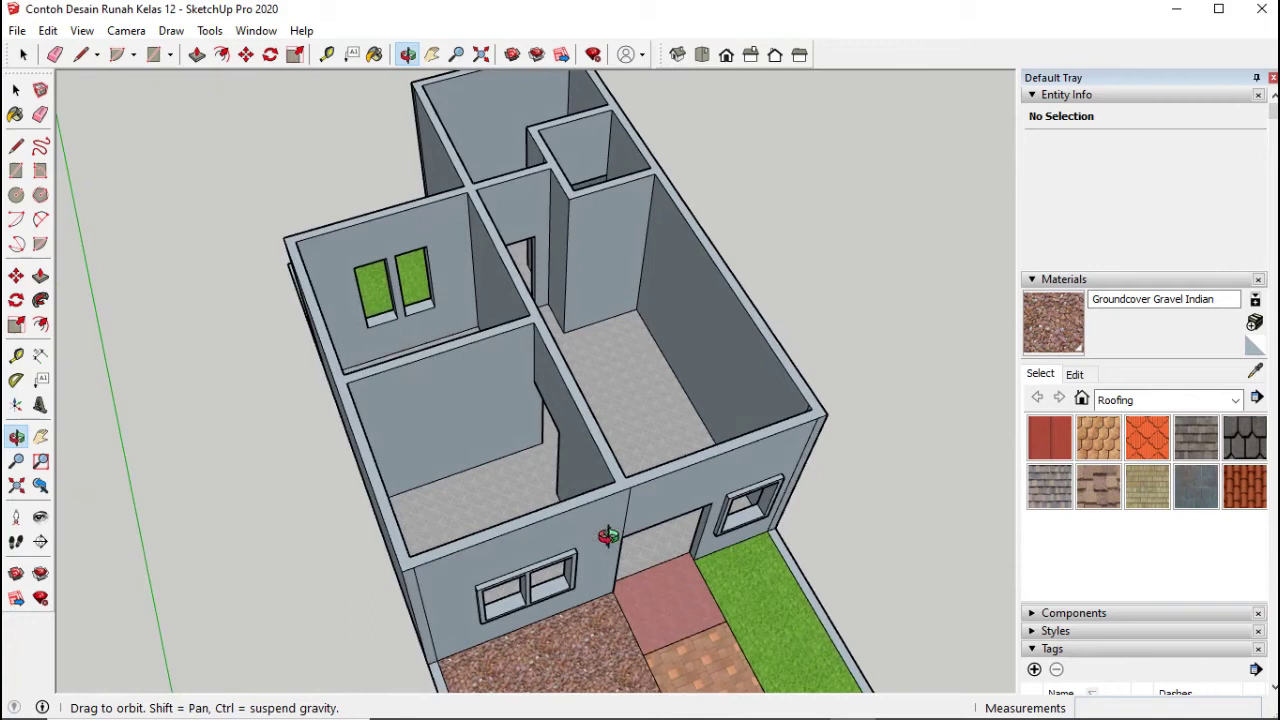
left_click_drag(540, 487, 742, 425)
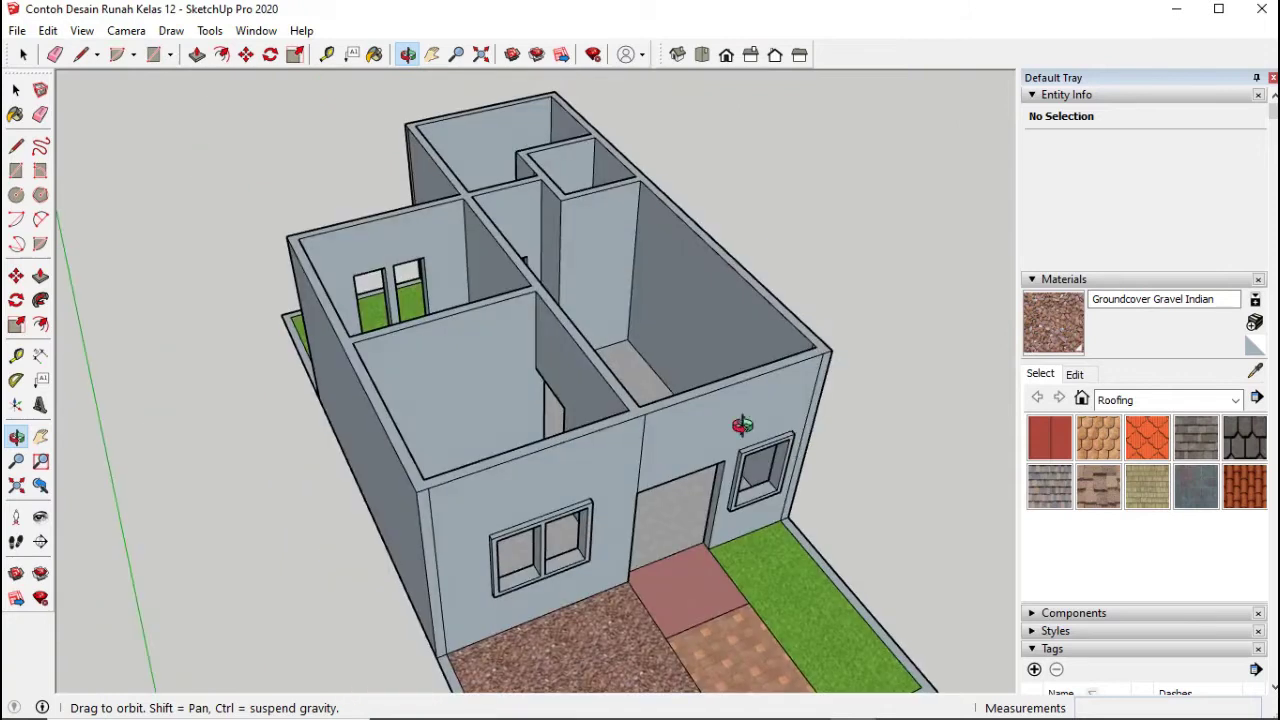
left_click_drag(716, 379, 636, 357)
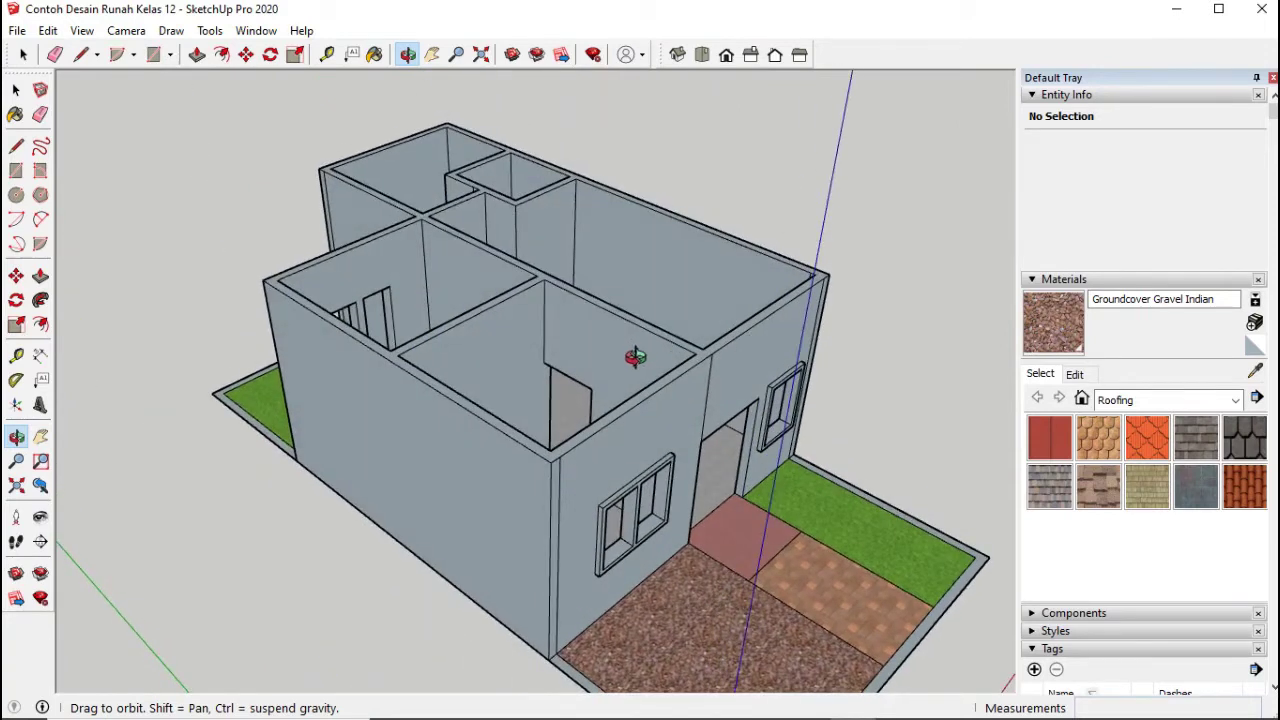
left_click_drag(805, 477, 674, 401)
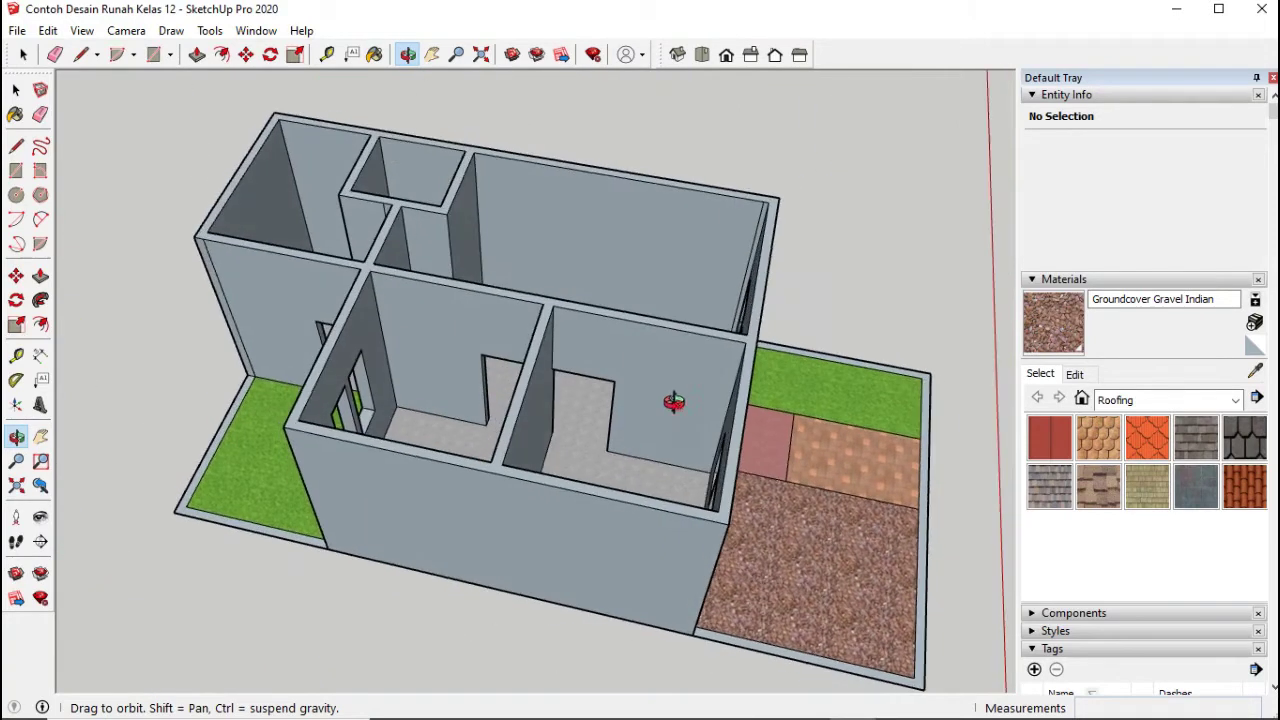
left_click_drag(808, 409, 820, 331)
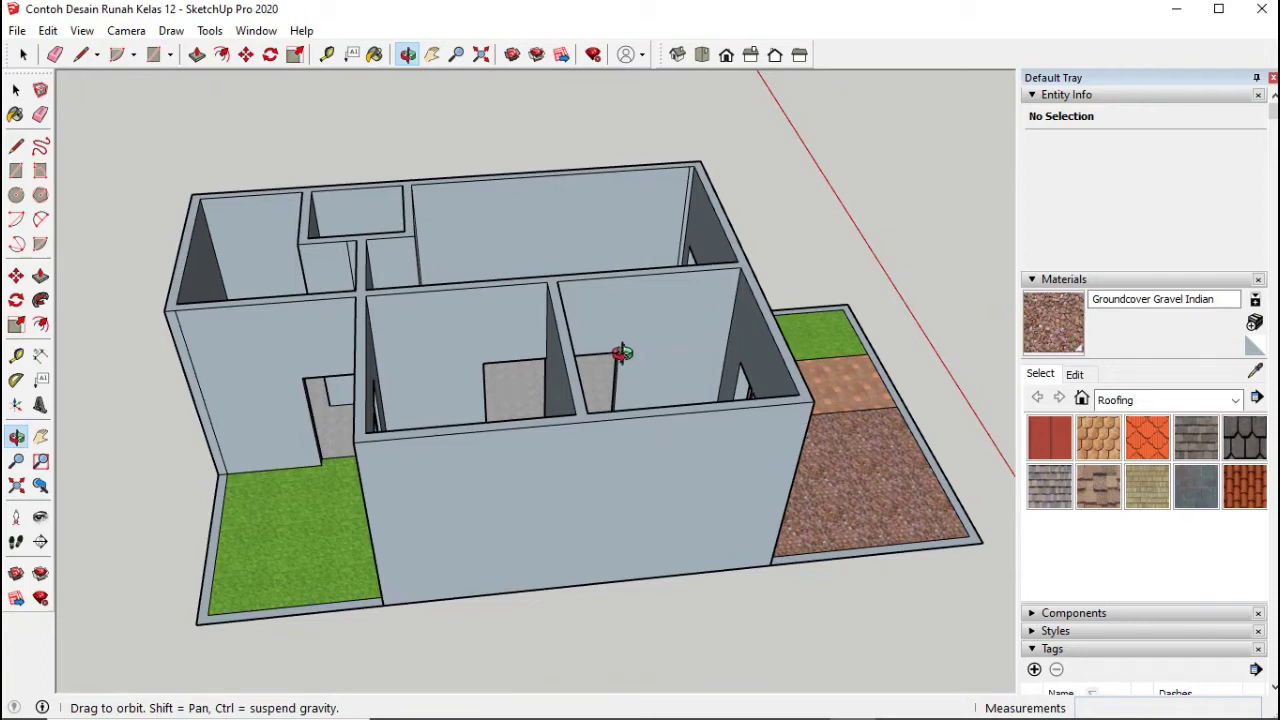
left_click_drag(617, 354, 611, 350)
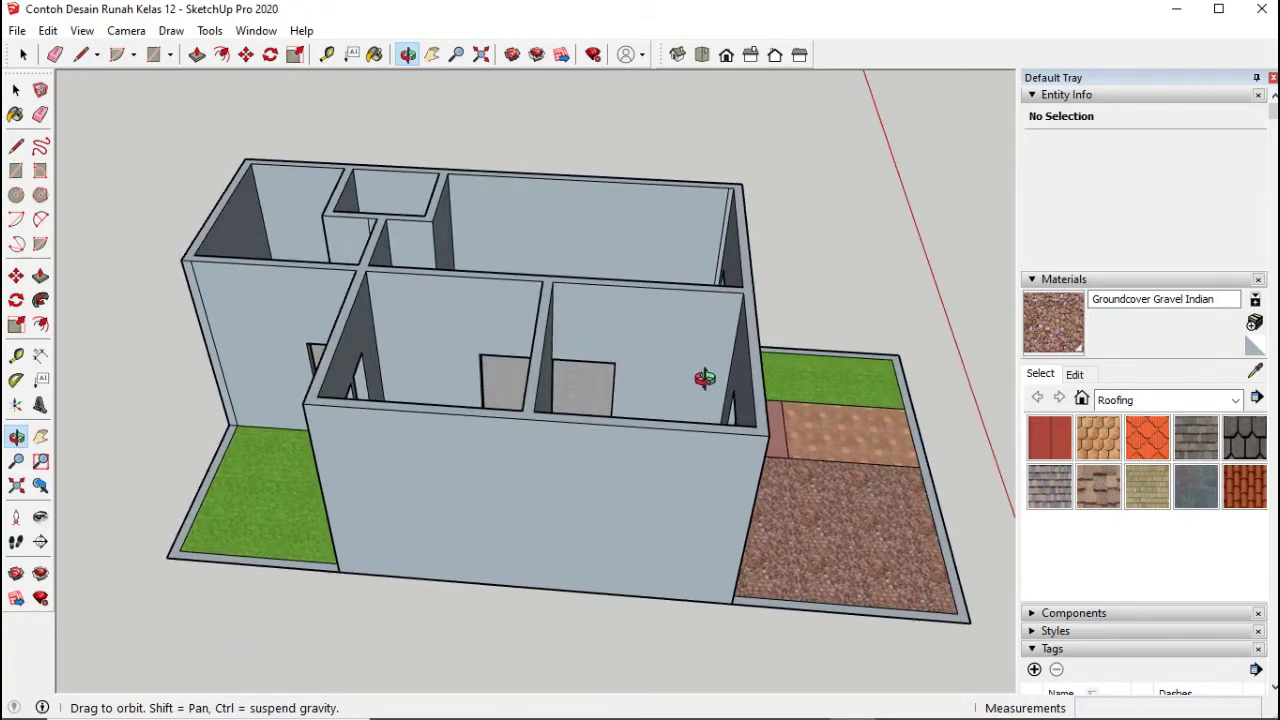
left_click_drag(705, 379, 720, 392)
left_click_drag(482, 381, 545, 344)
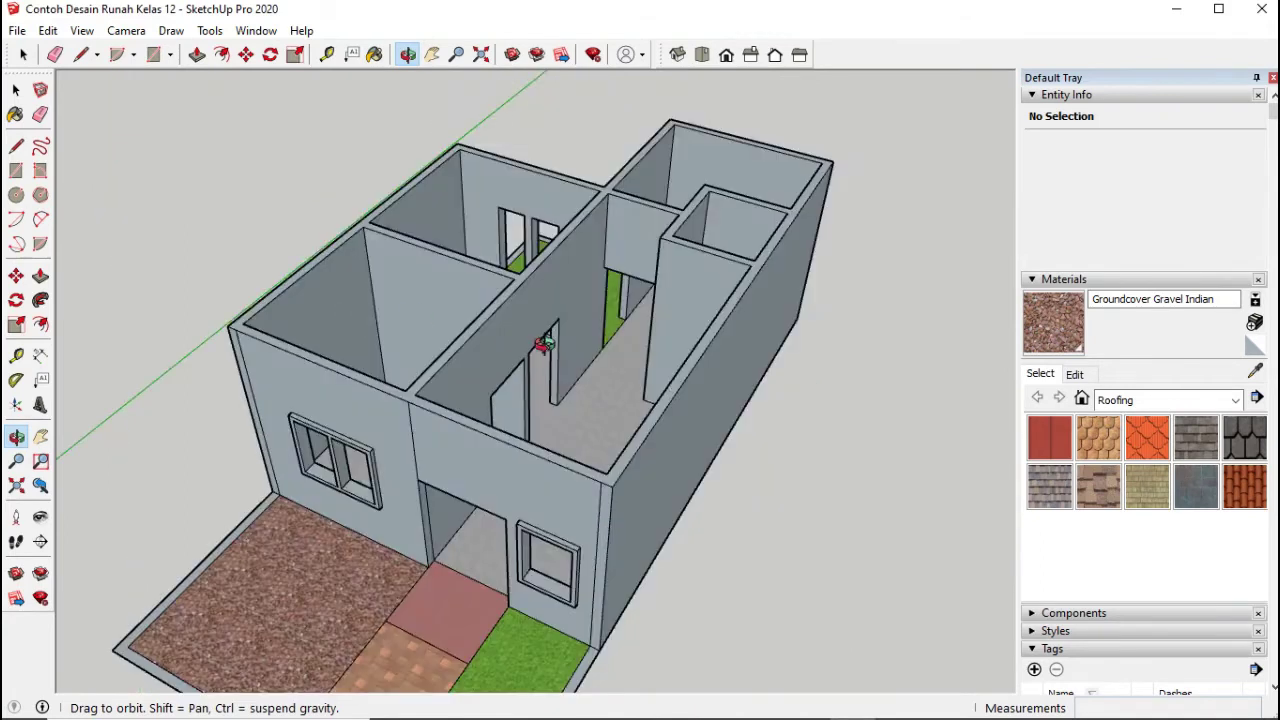
left_click_drag(358, 353, 717, 363)
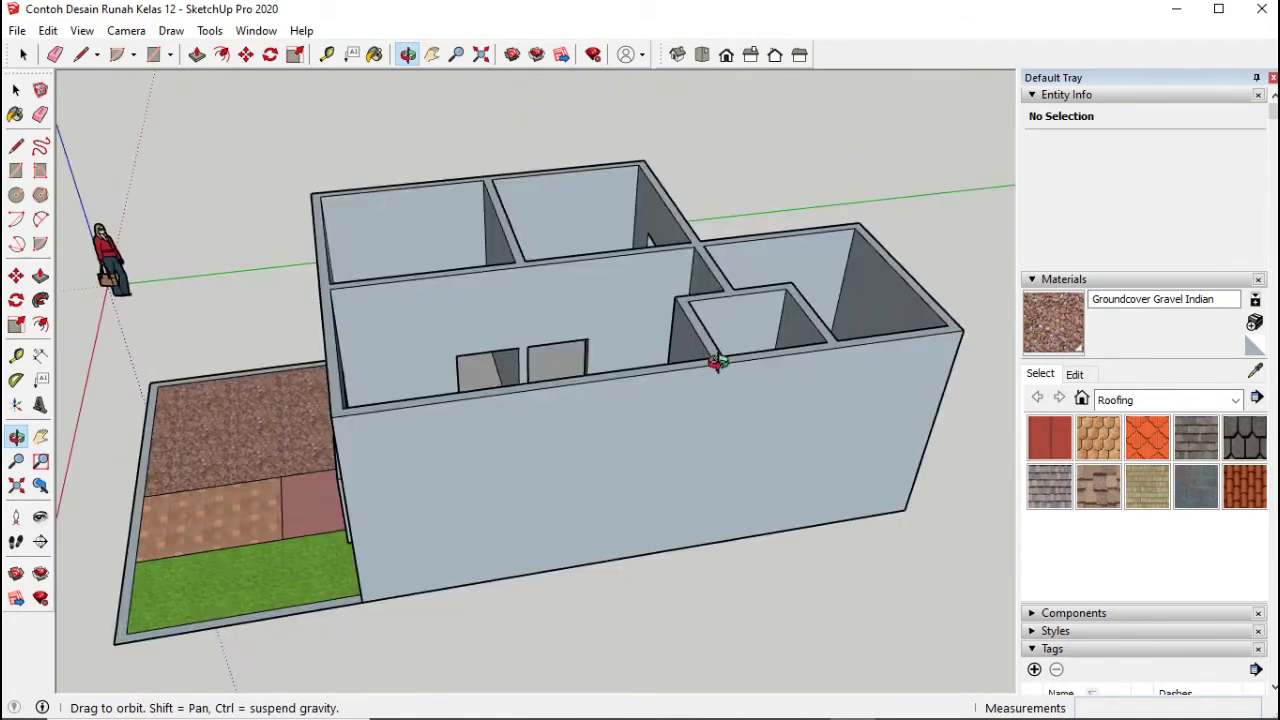
left_click_drag(788, 432, 429, 445)
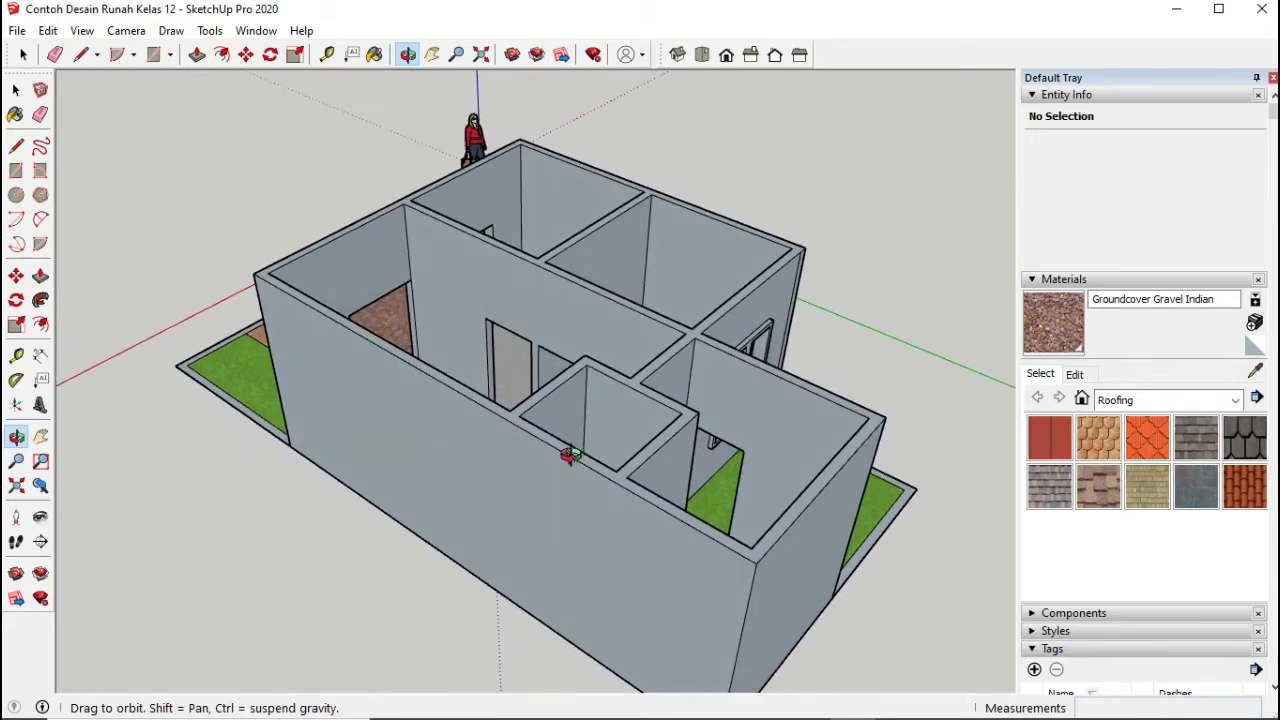
Step: Examine the house's outer side wall, interior partitions and front facade from above, from the side and from the front
left_click_drag(553, 467, 700, 497)
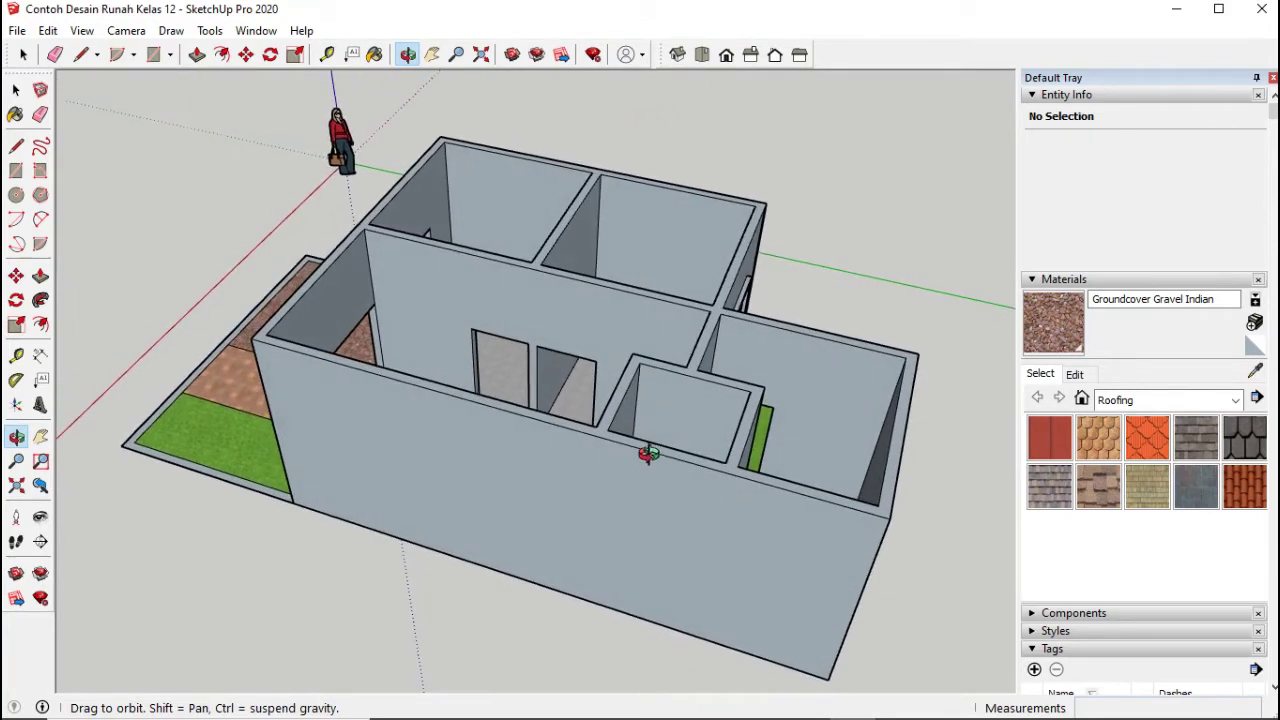
left_click_drag(677, 449, 495, 451)
left_click_drag(598, 478, 679, 487)
left_click_drag(756, 453, 559, 394)
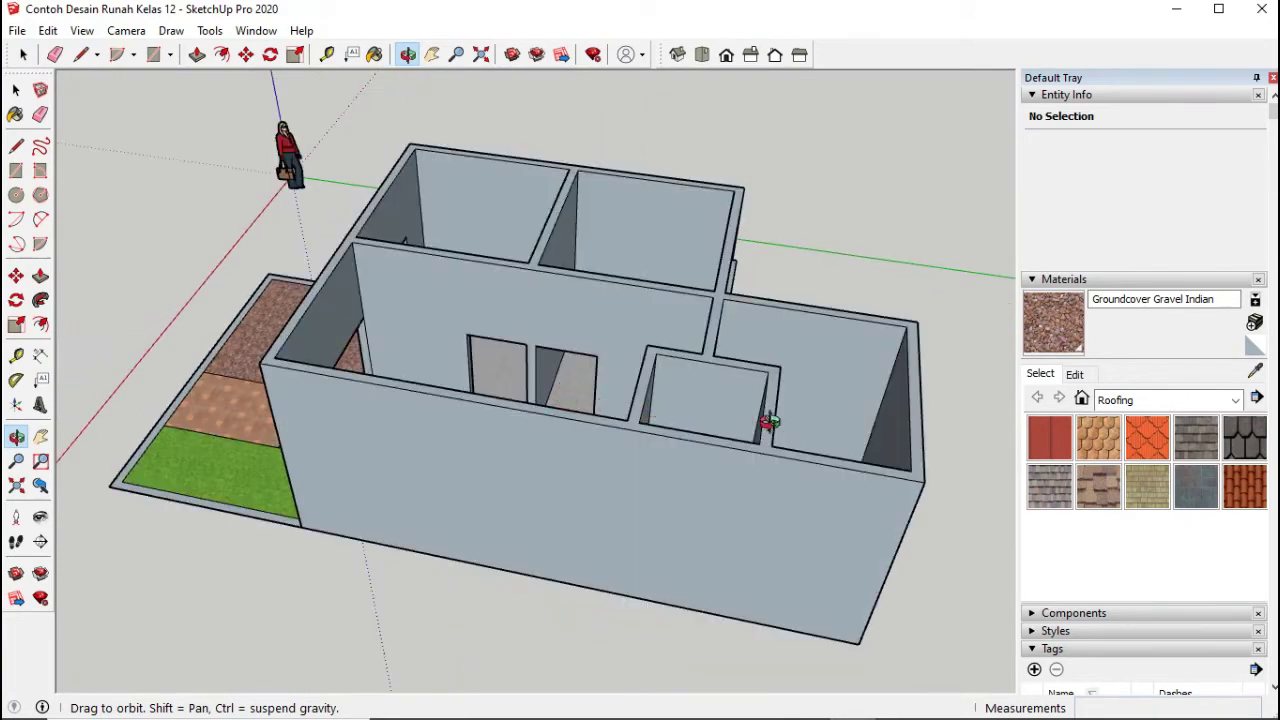
left_click_drag(771, 422, 555, 411)
left_click_drag(780, 422, 573, 483)
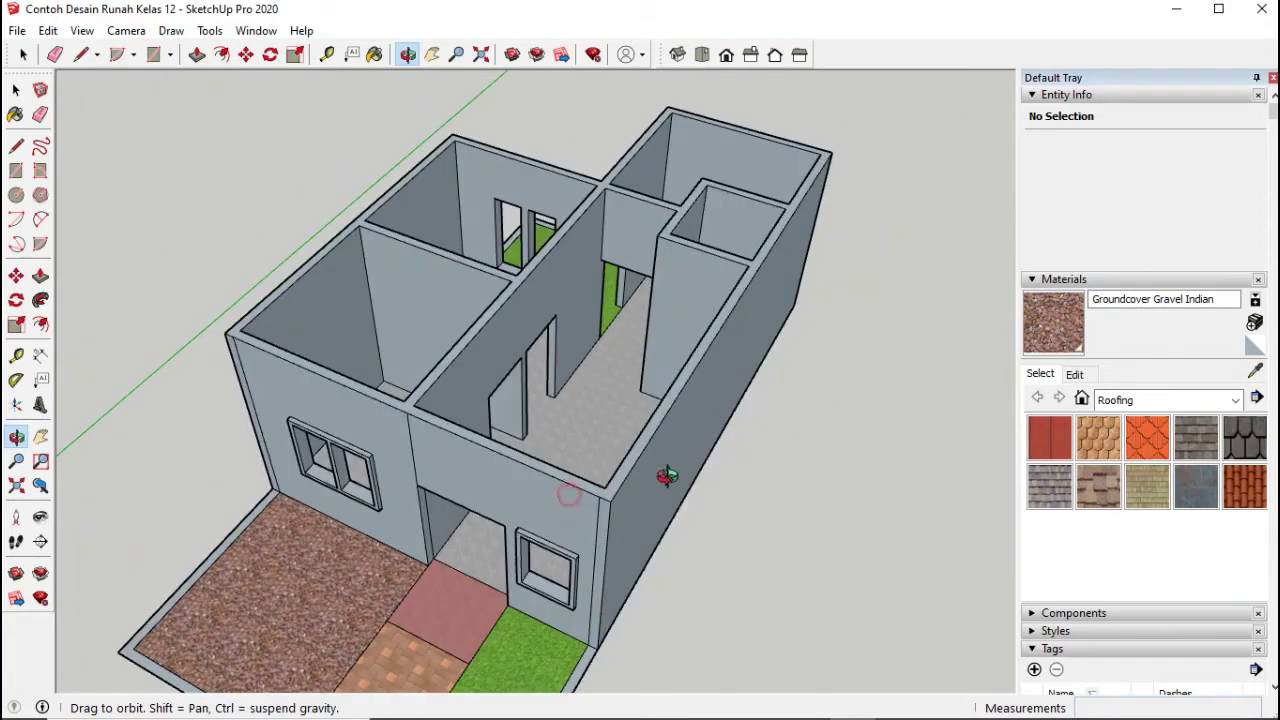
left_click_drag(808, 400, 662, 408)
scroll(698, 460, "down", 2)
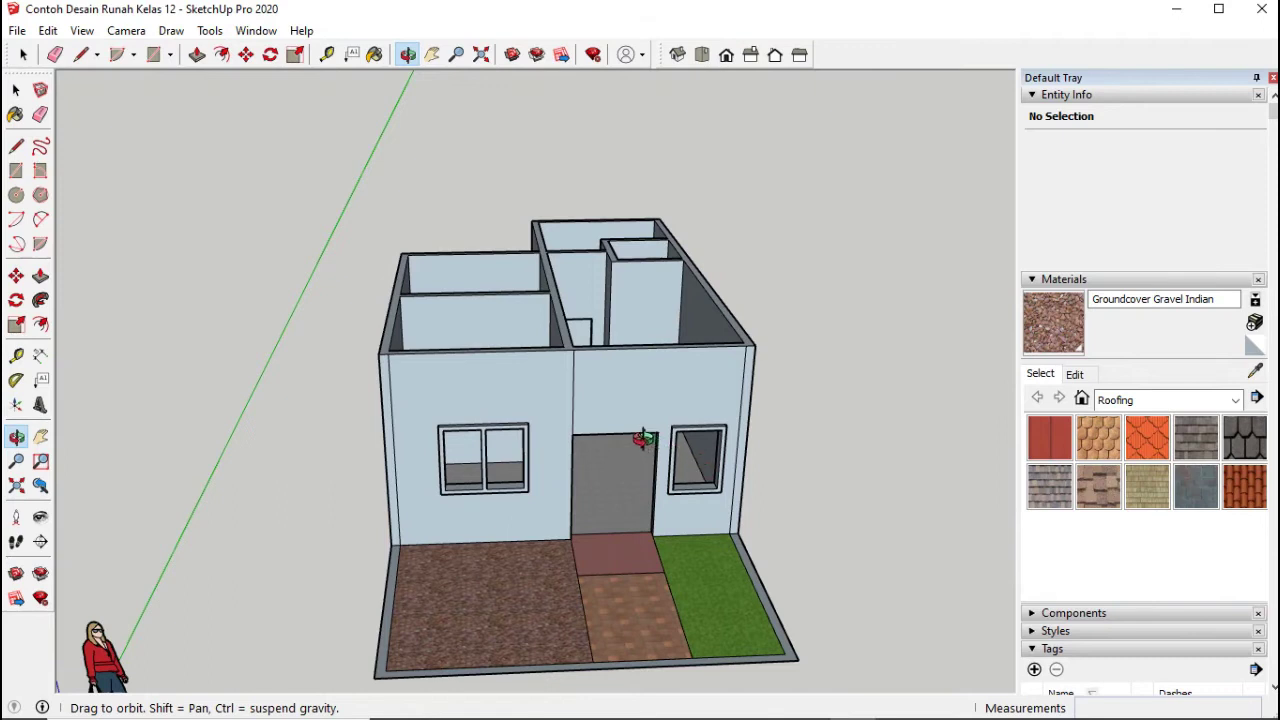
left_click_drag(645, 438, 633, 432)
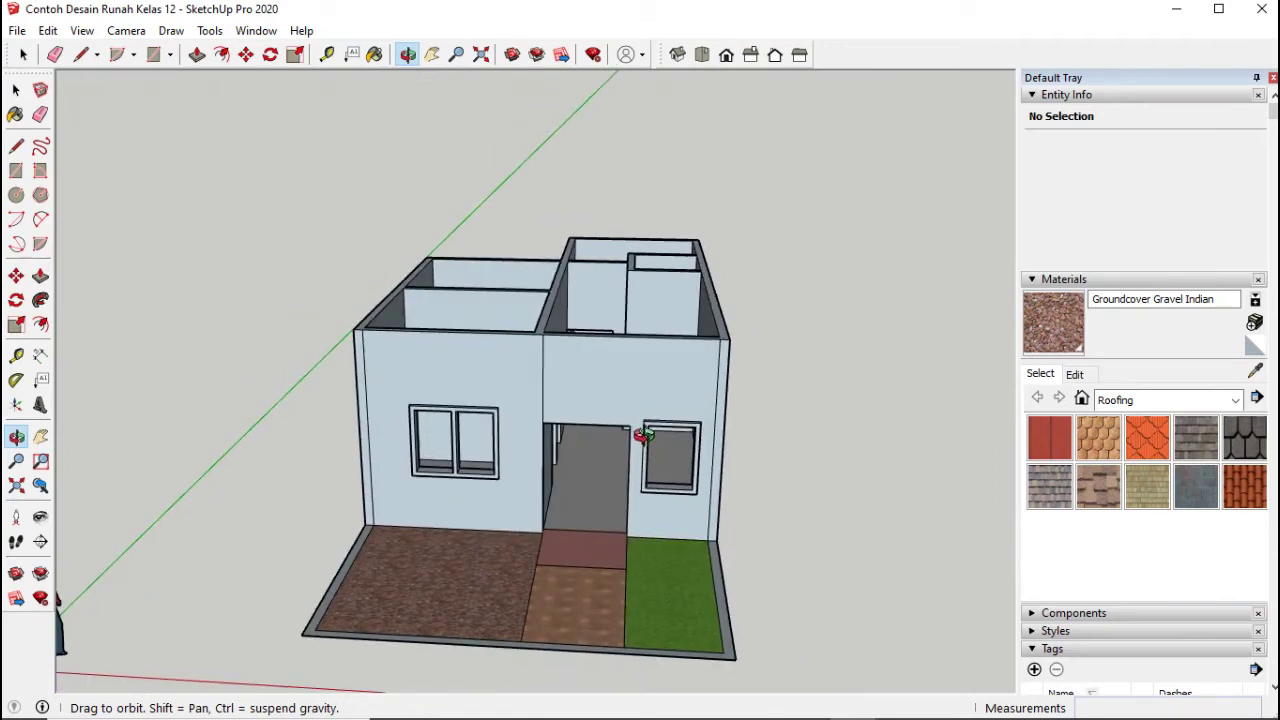
Step: Show the list of tags in the house model and review its Untagged and Lantai entries
left_click(16, 90)
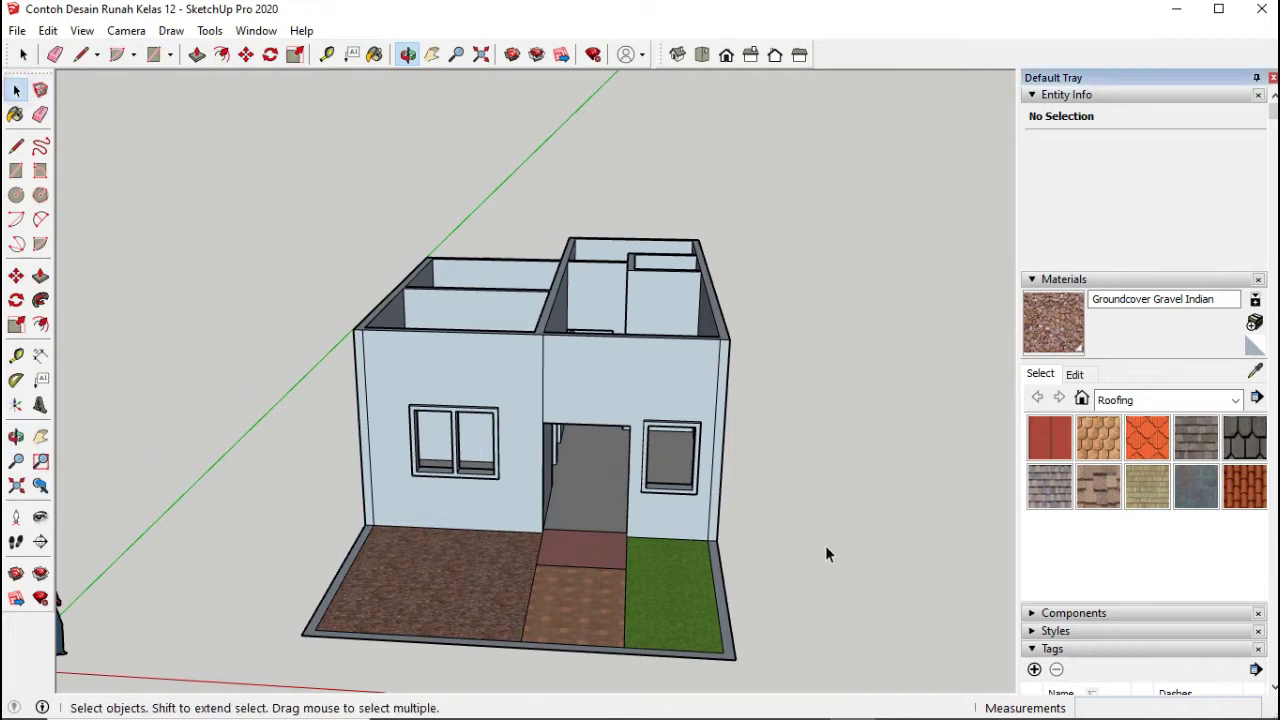
left_click(1045, 650)
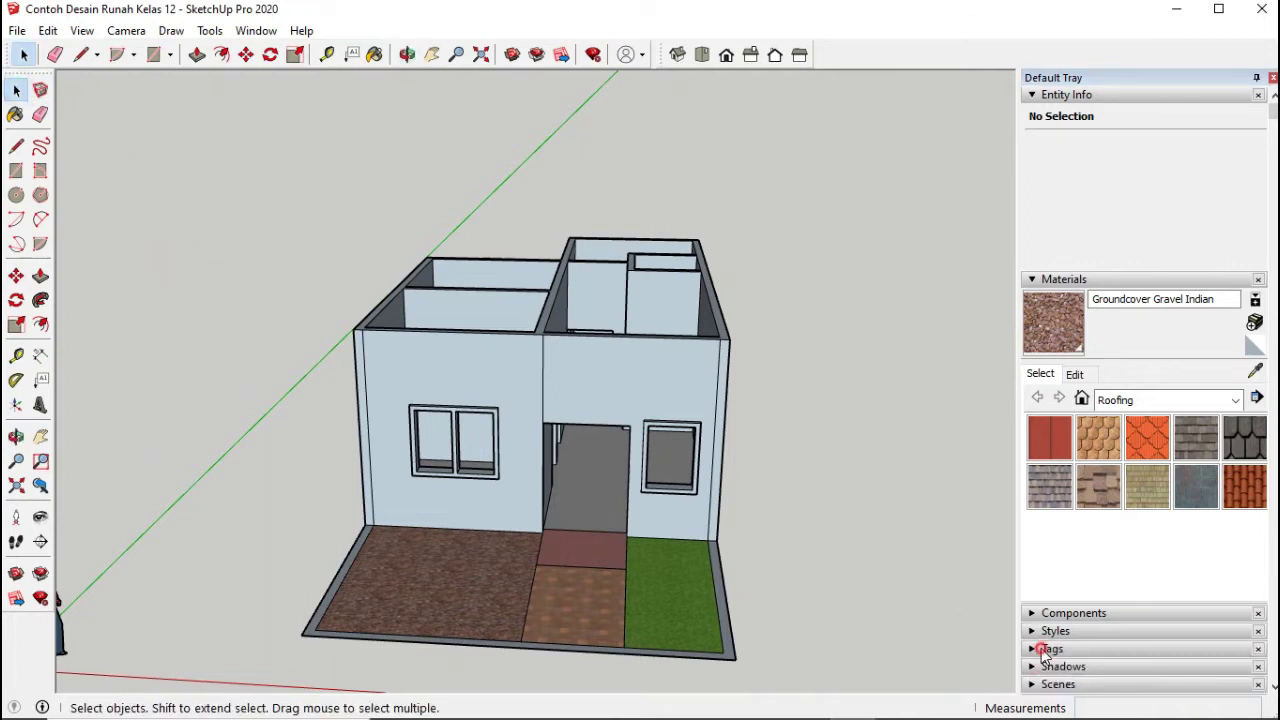
left_click(1070, 648)
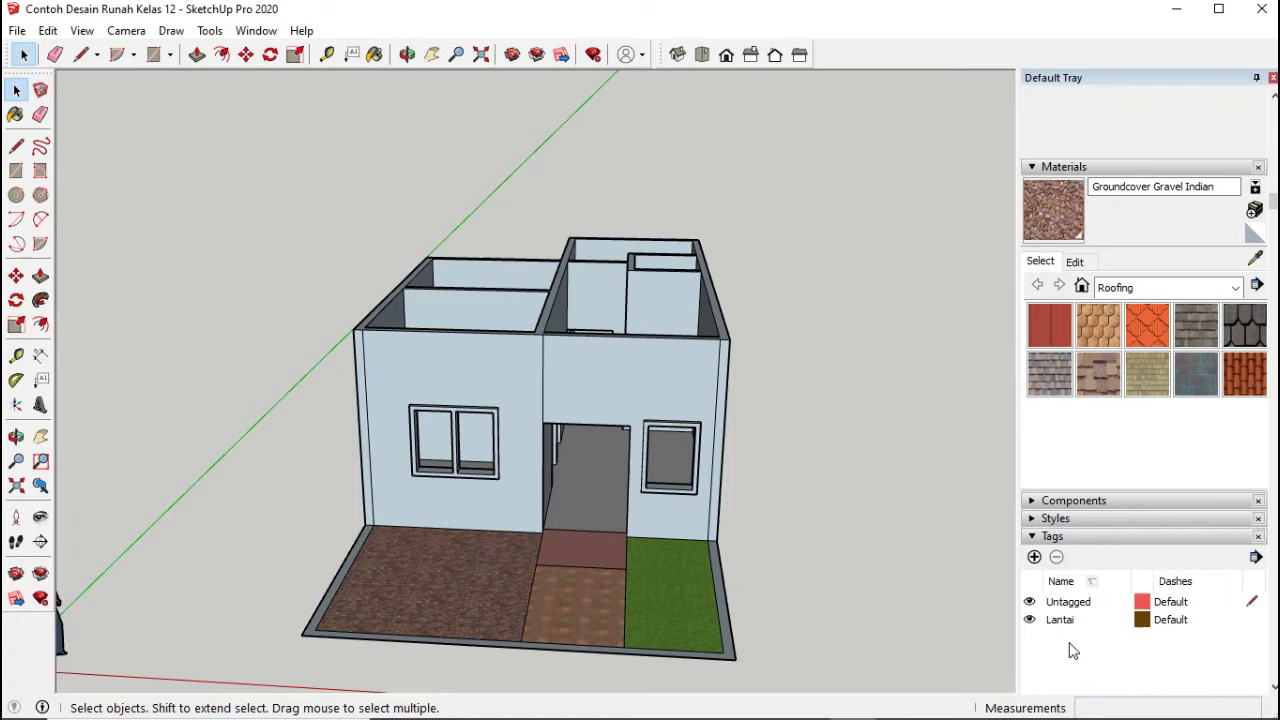
left_click(1033, 537)
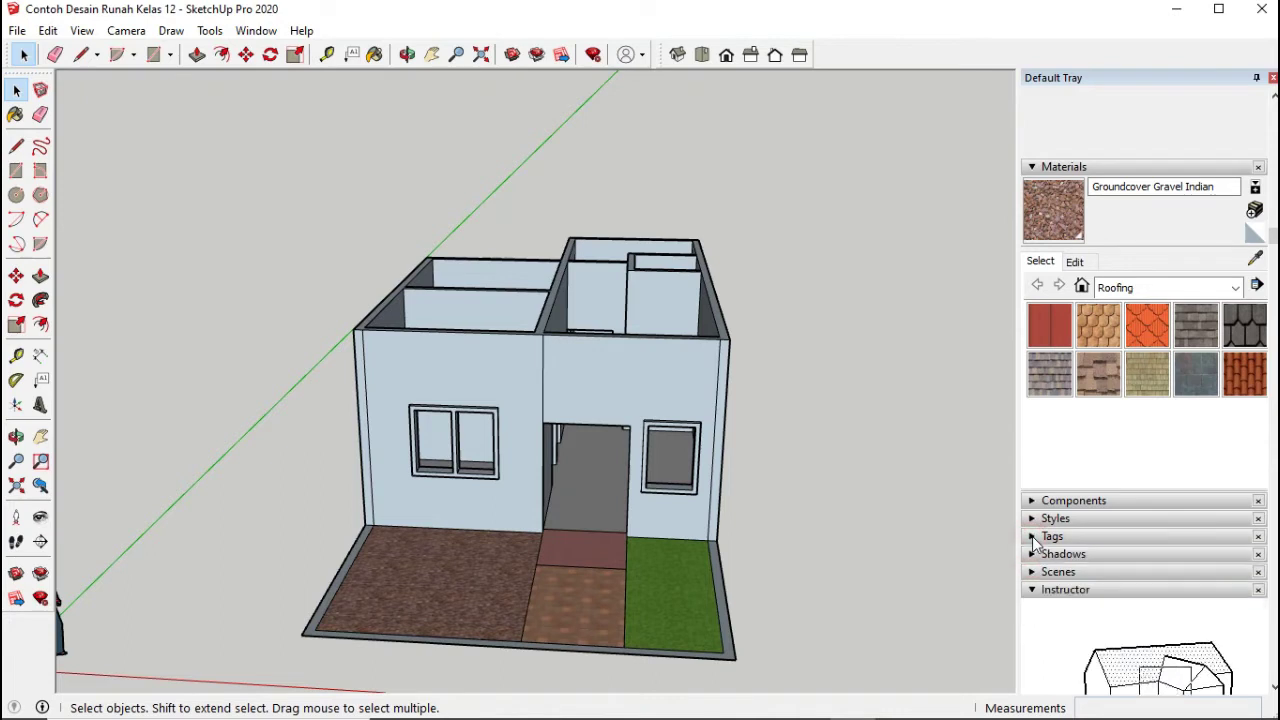
left_click(1033, 537)
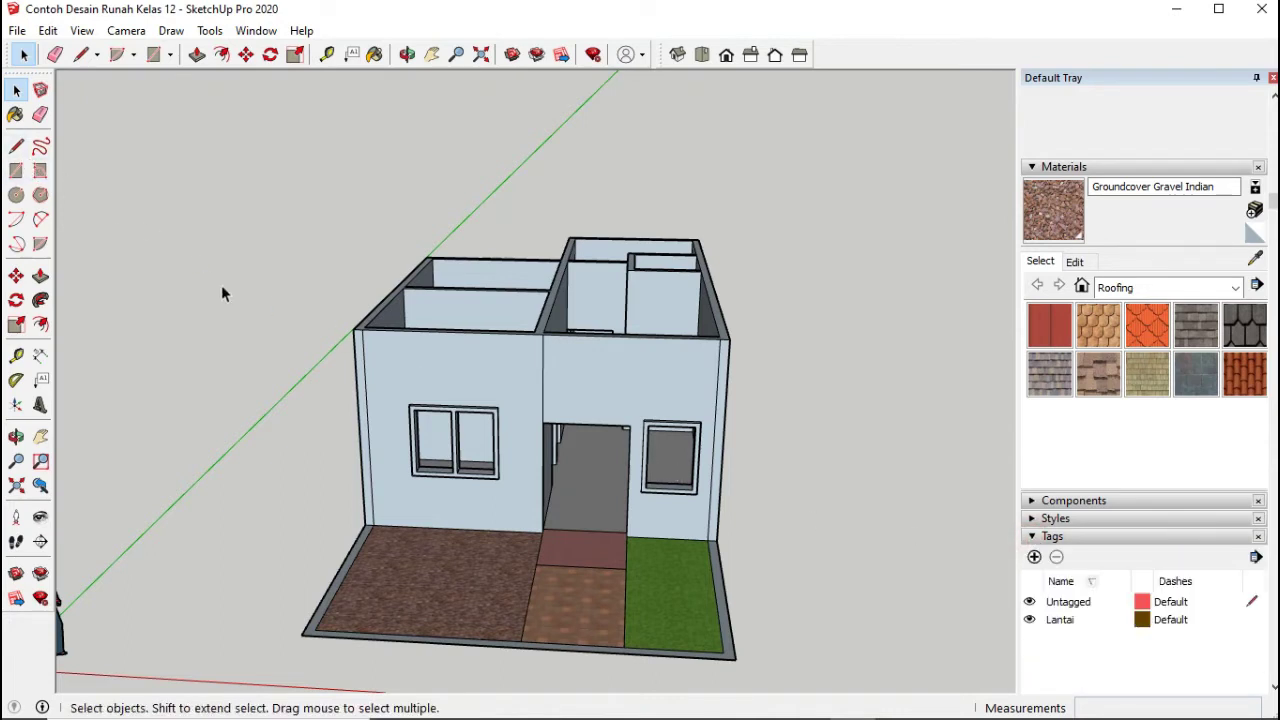
Step: Examine the front rooms, floors, windows and front yard of the house from several raised viewpoints around the facade
left_click(16, 436)
left_click_drag(452, 455, 502, 398)
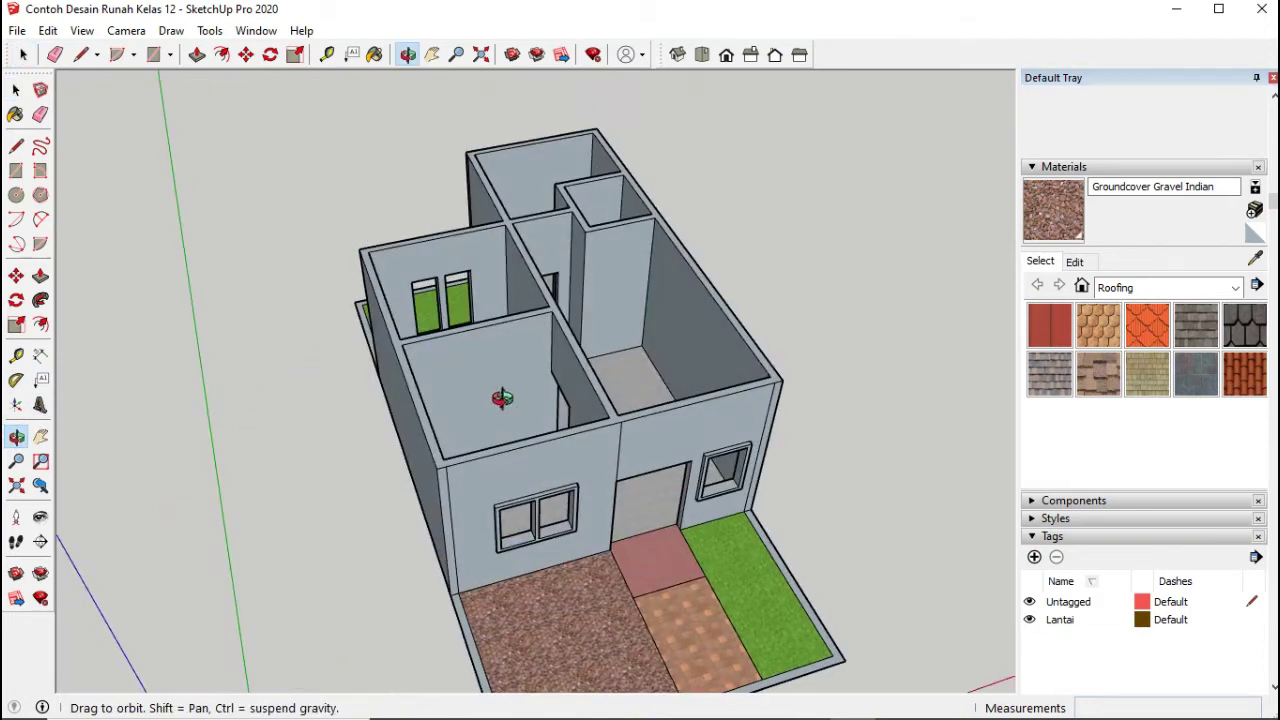
left_click_drag(581, 458, 624, 397)
left_click_drag(570, 357, 557, 191)
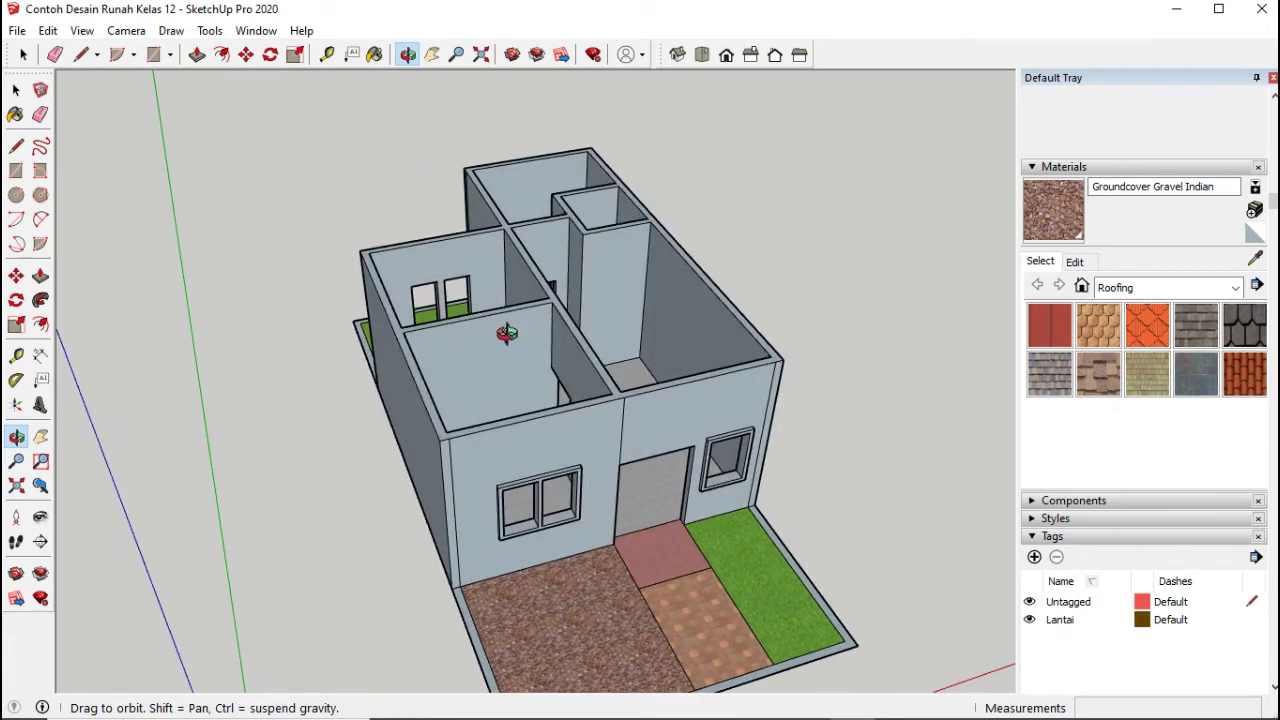
left_click_drag(539, 423, 633, 311)
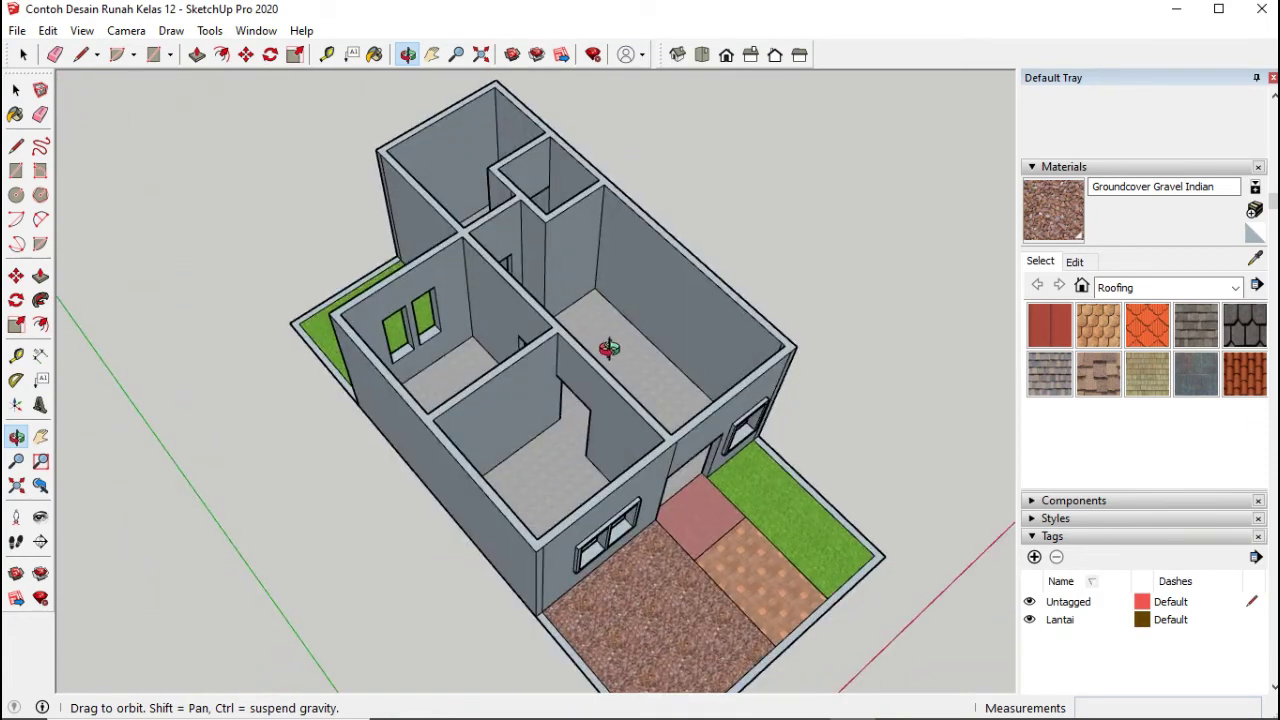
mouse_move(600, 257)
left_mouse_down()
mouse_move(591, 214)
mouse_move(597, 234)
left_mouse_up()
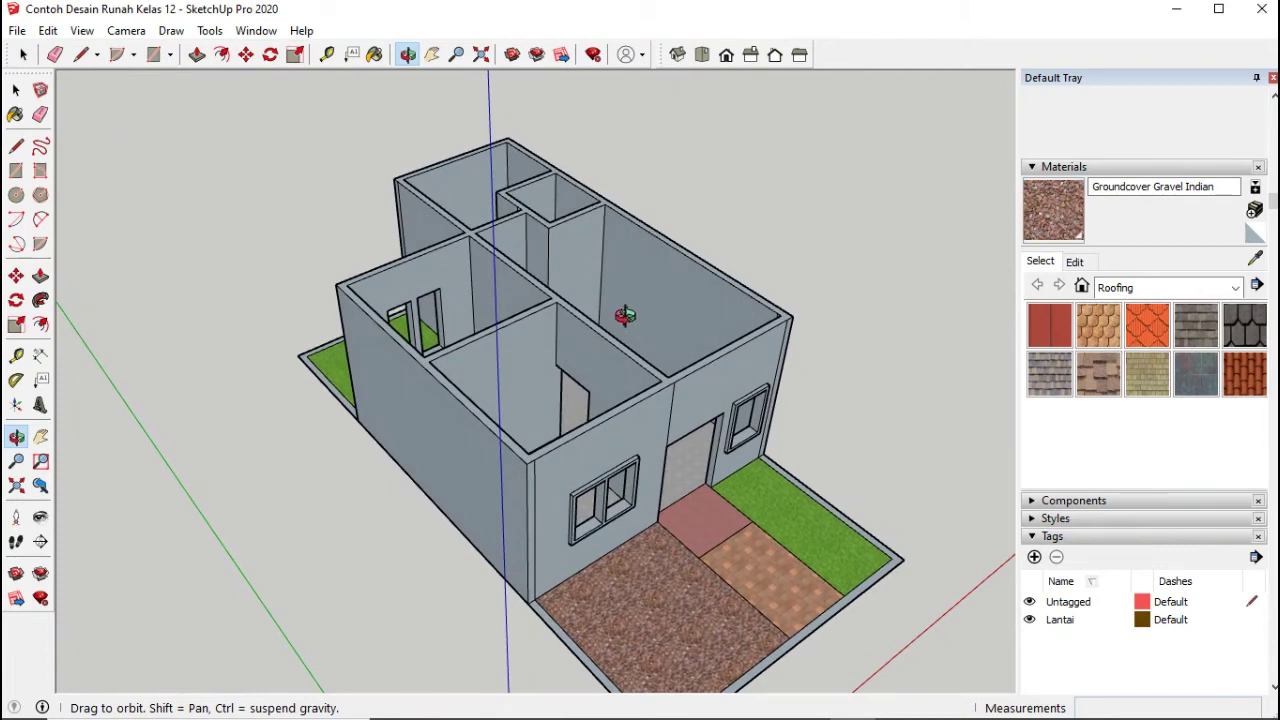
left_click_drag(609, 380, 623, 406)
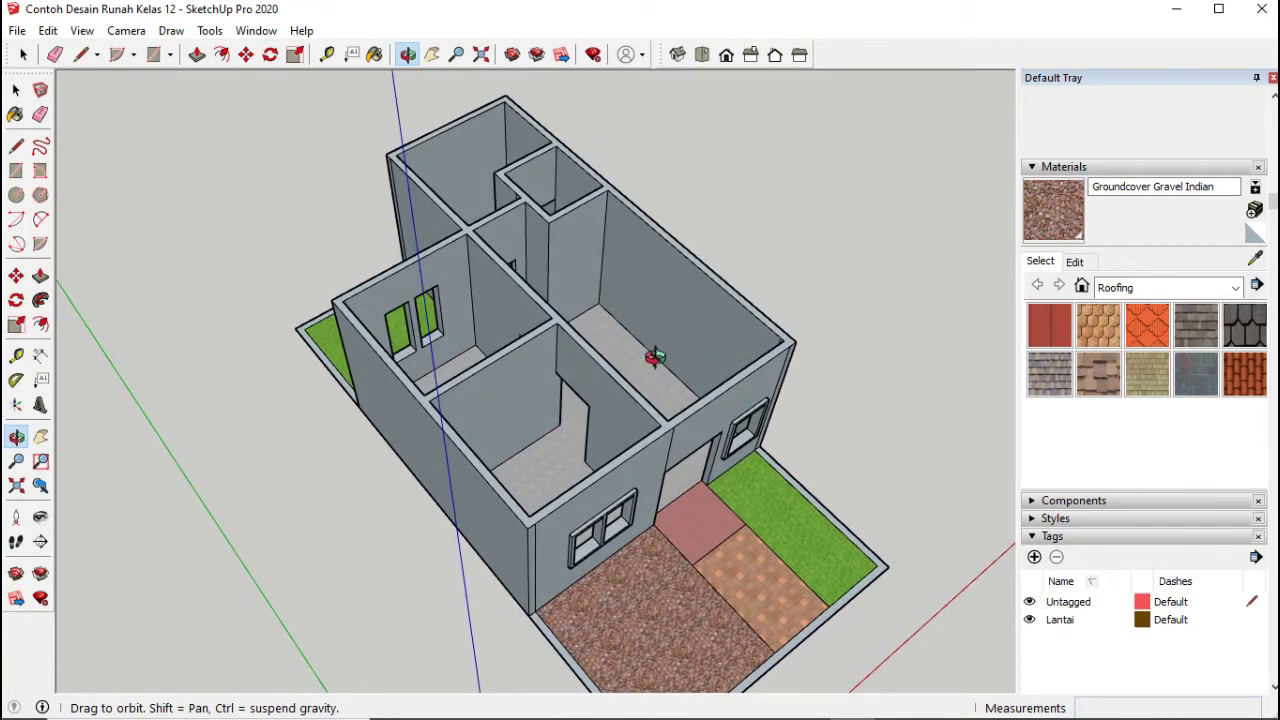
left_click_drag(634, 432, 629, 436)
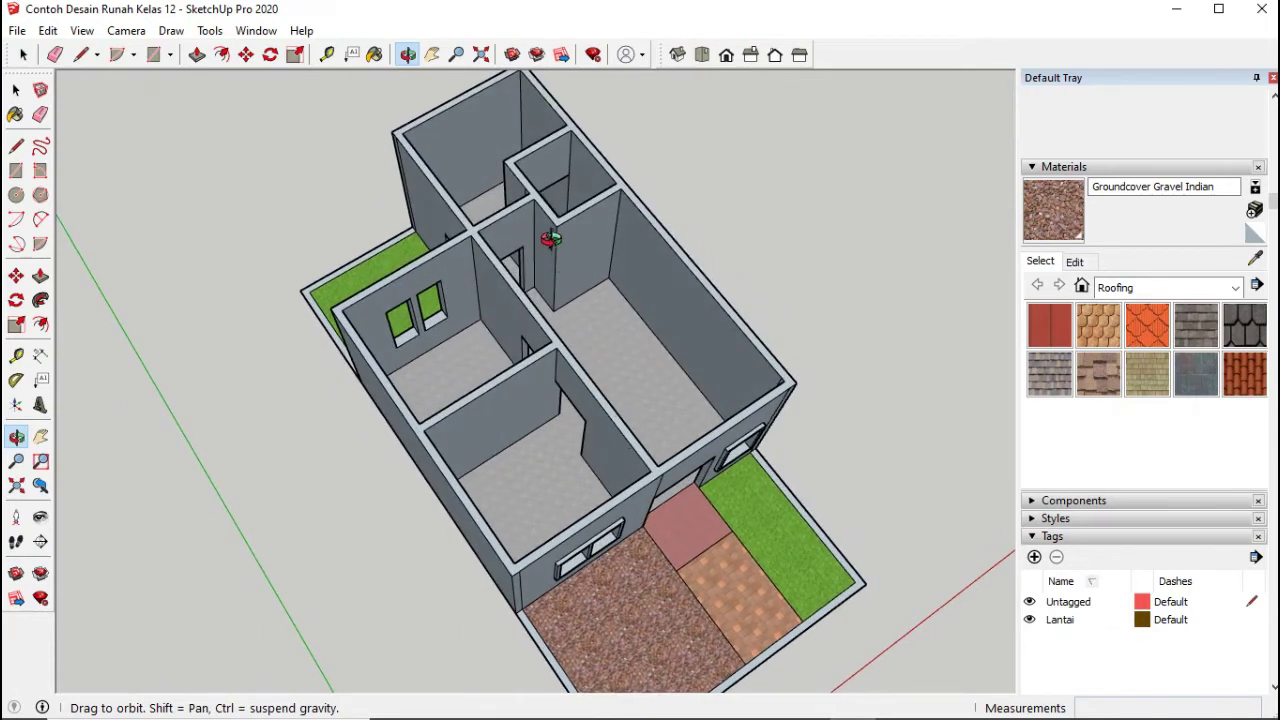
left_click_drag(550, 238, 543, 203)
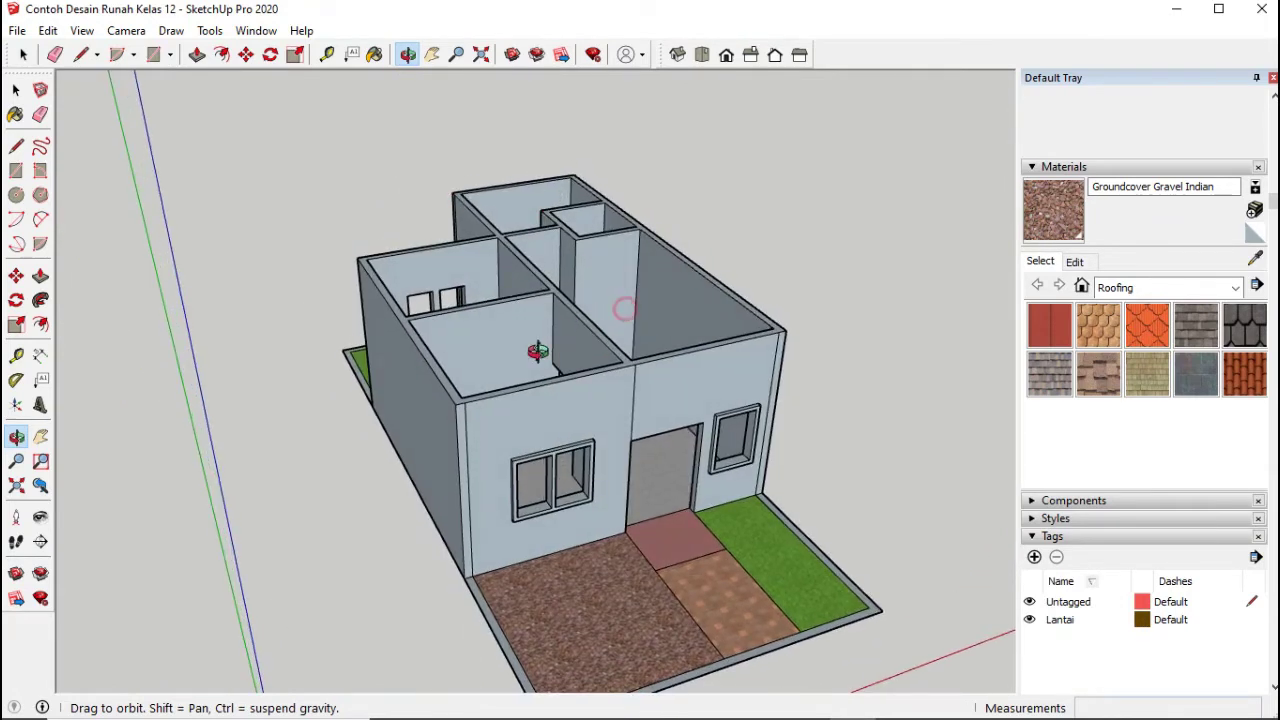
left_click_drag(538, 350, 497, 366)
left_click_drag(410, 388, 398, 388)
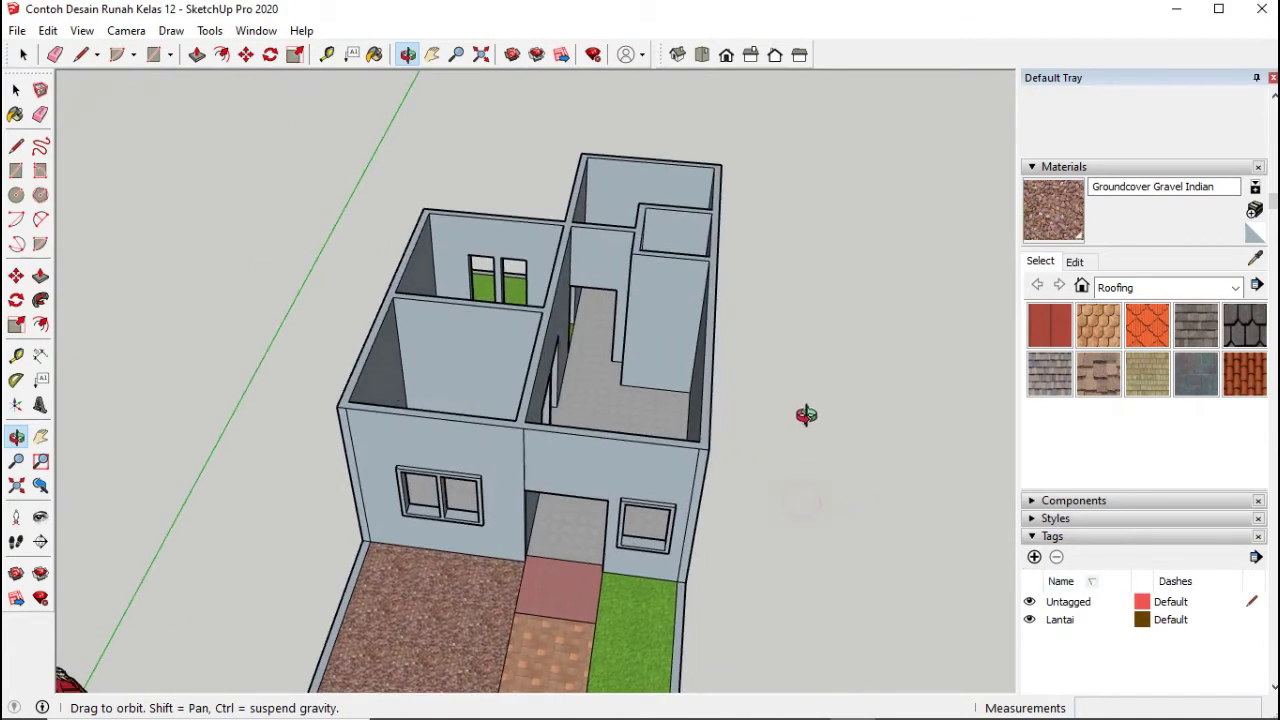
left_click_drag(804, 414, 806, 400)
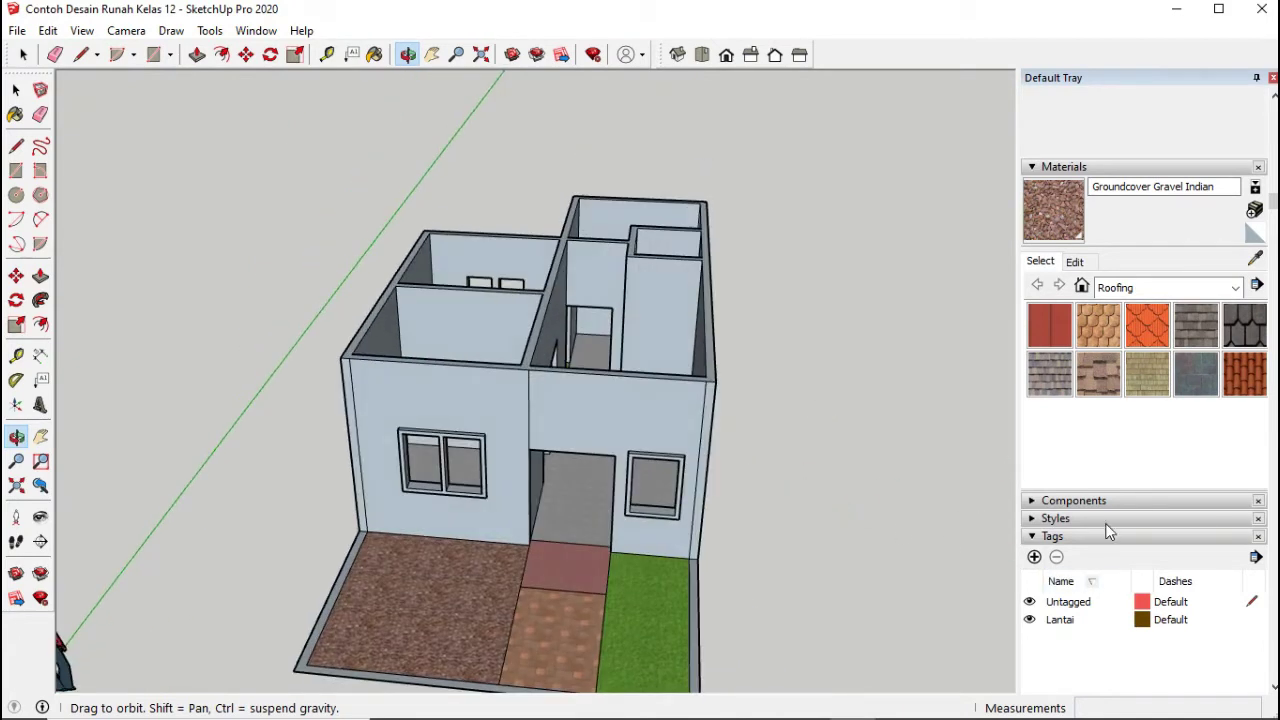
Step: Add a new tag to the model and keep its default name
scroll(1107, 532, "down", 2)
left_click(1035, 446)
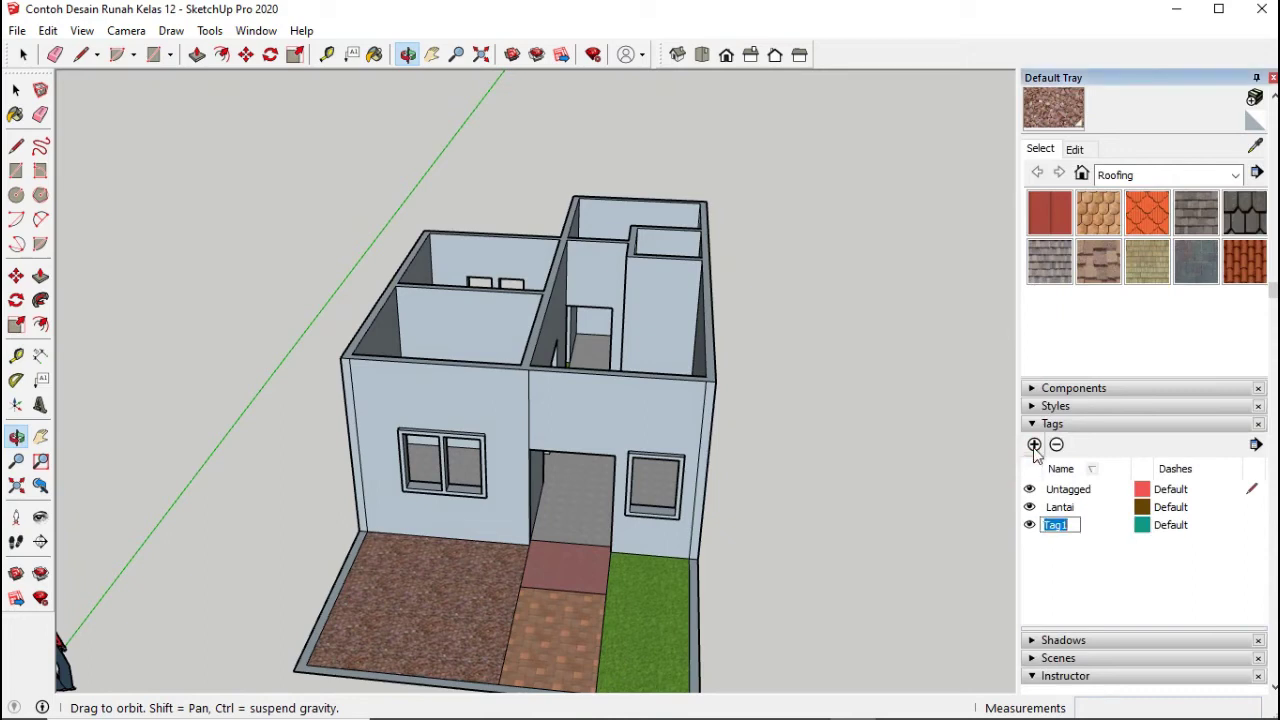
left_click(1079, 554)
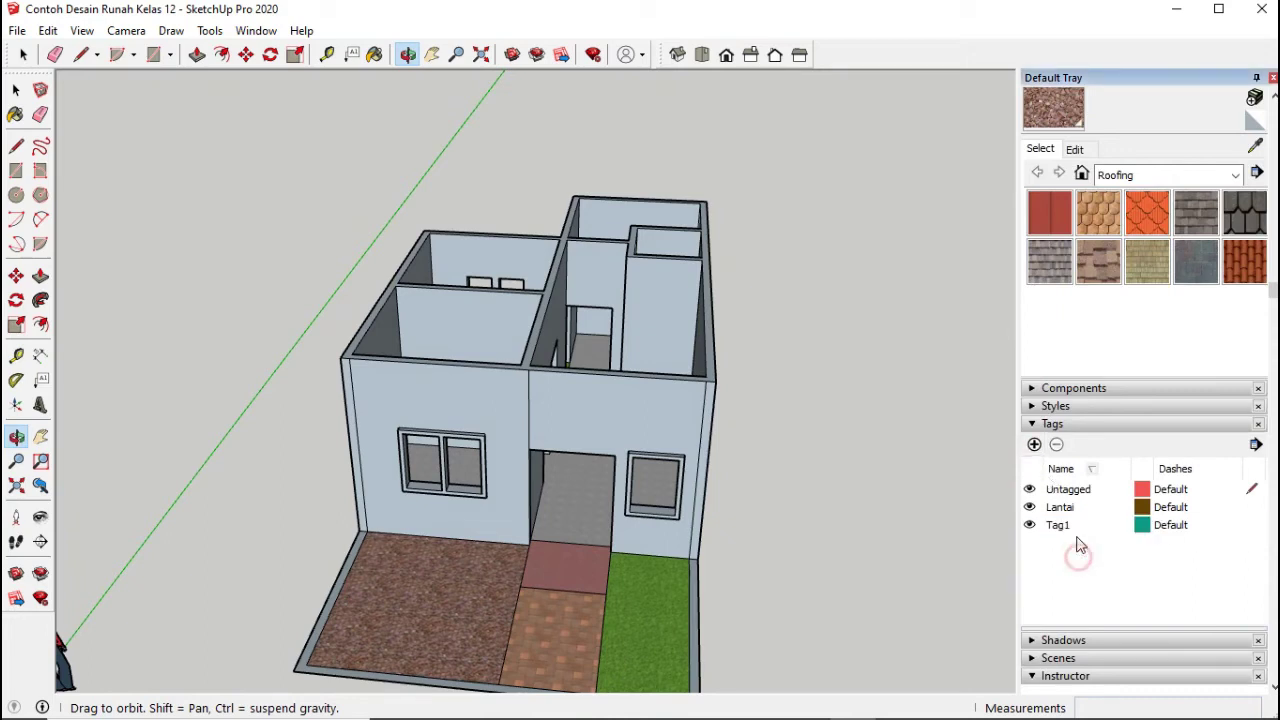
Step: Try to hide the Untagged tag in the model
left_click(1068, 492)
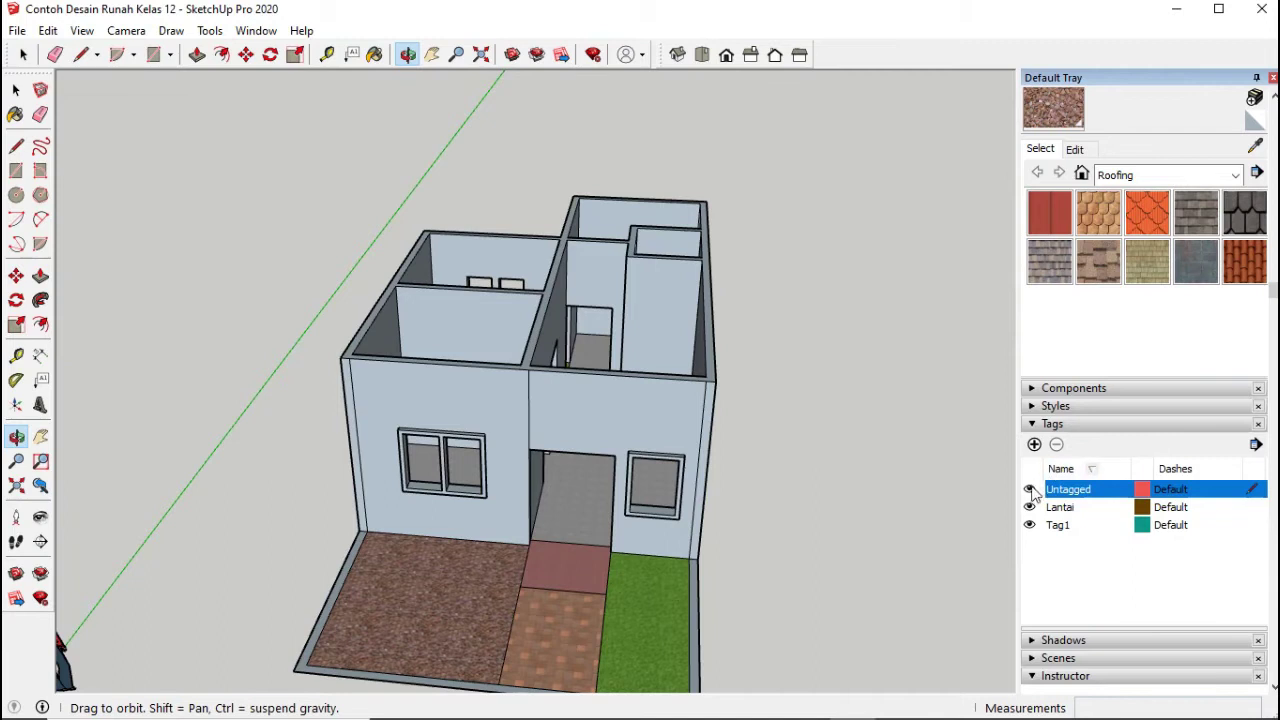
left_click(1029, 489)
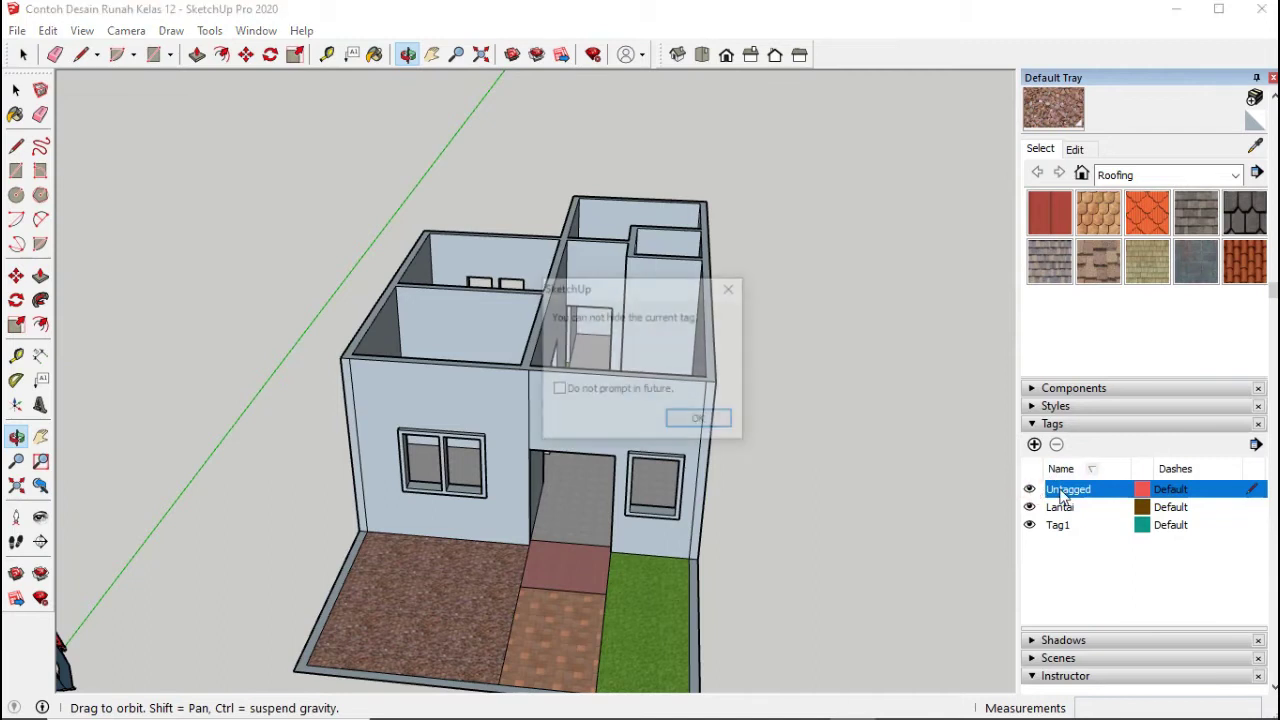
left_click(728, 289)
Step: Delete the Tag1 tag from the model, keeping the Lantai tag
double_click(1064, 508)
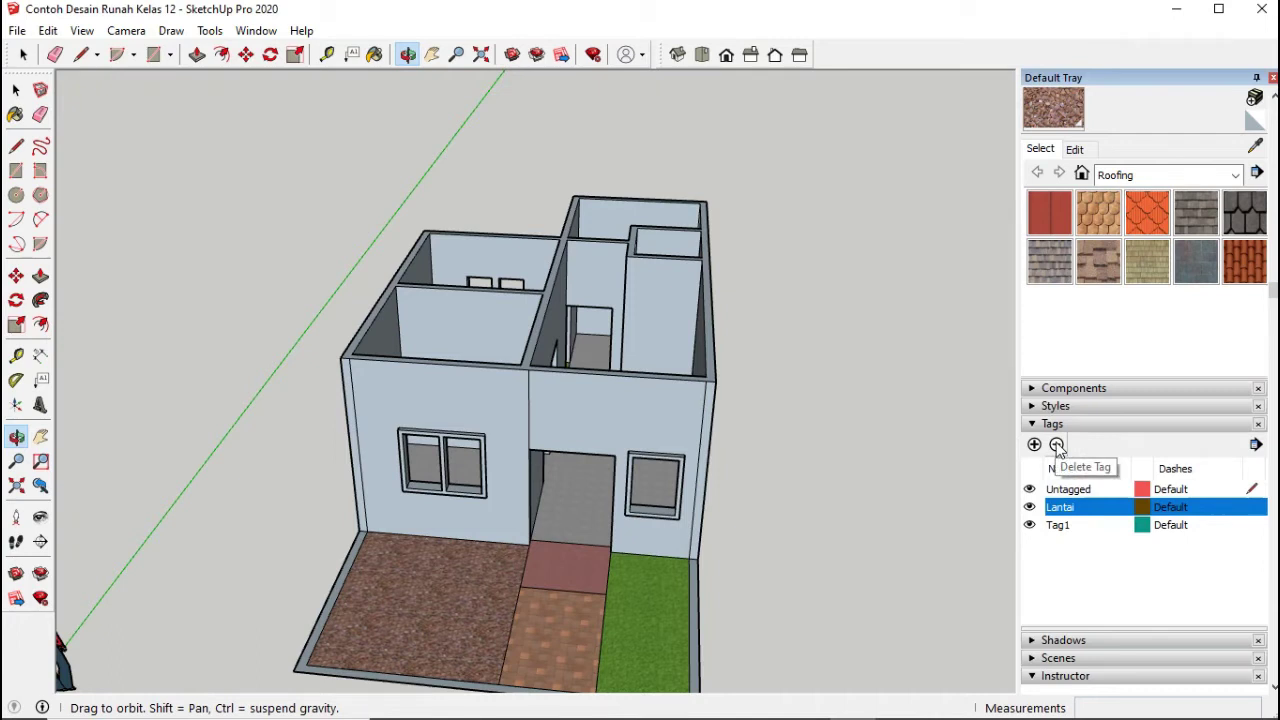
left_click(1068, 492)
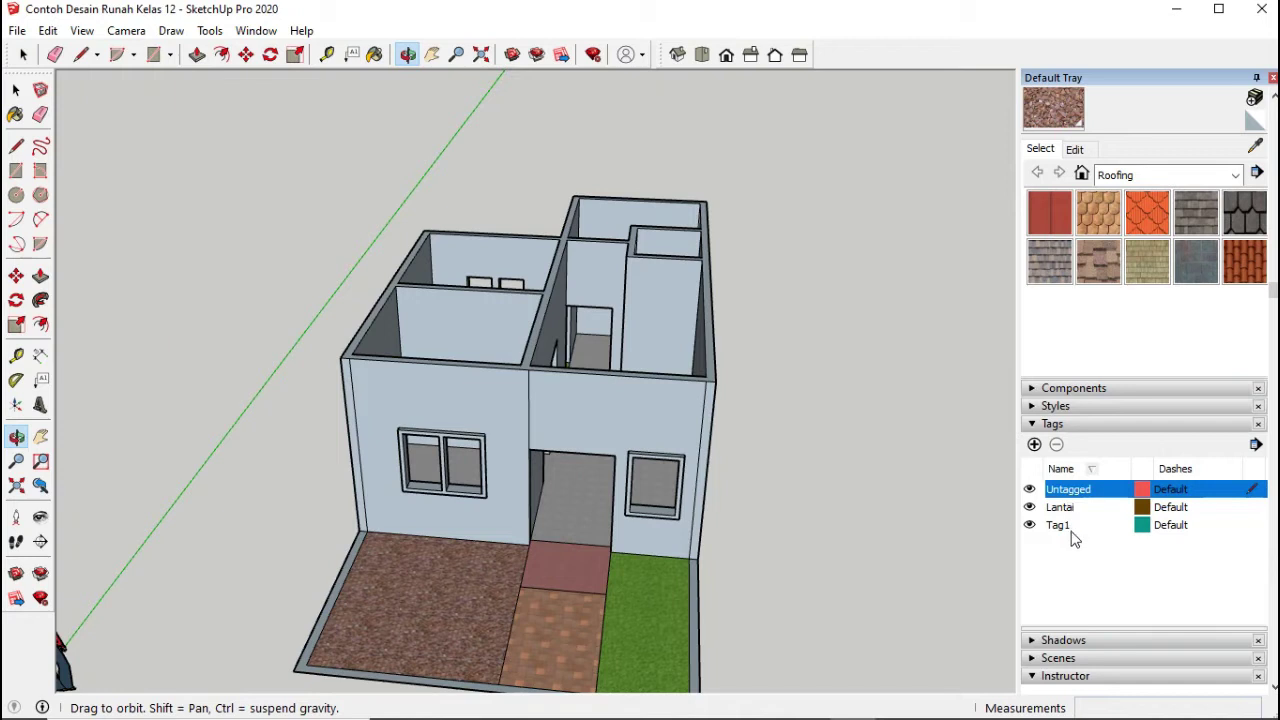
left_click(1063, 525)
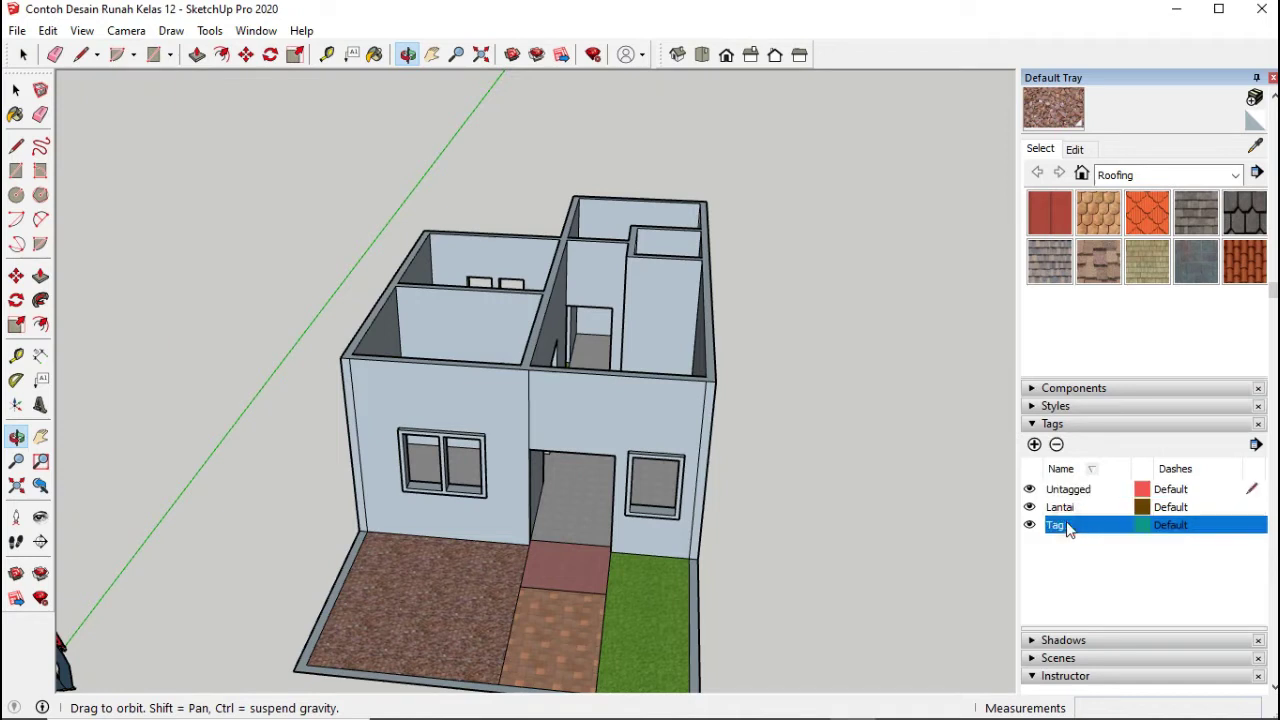
left_click(1057, 445)
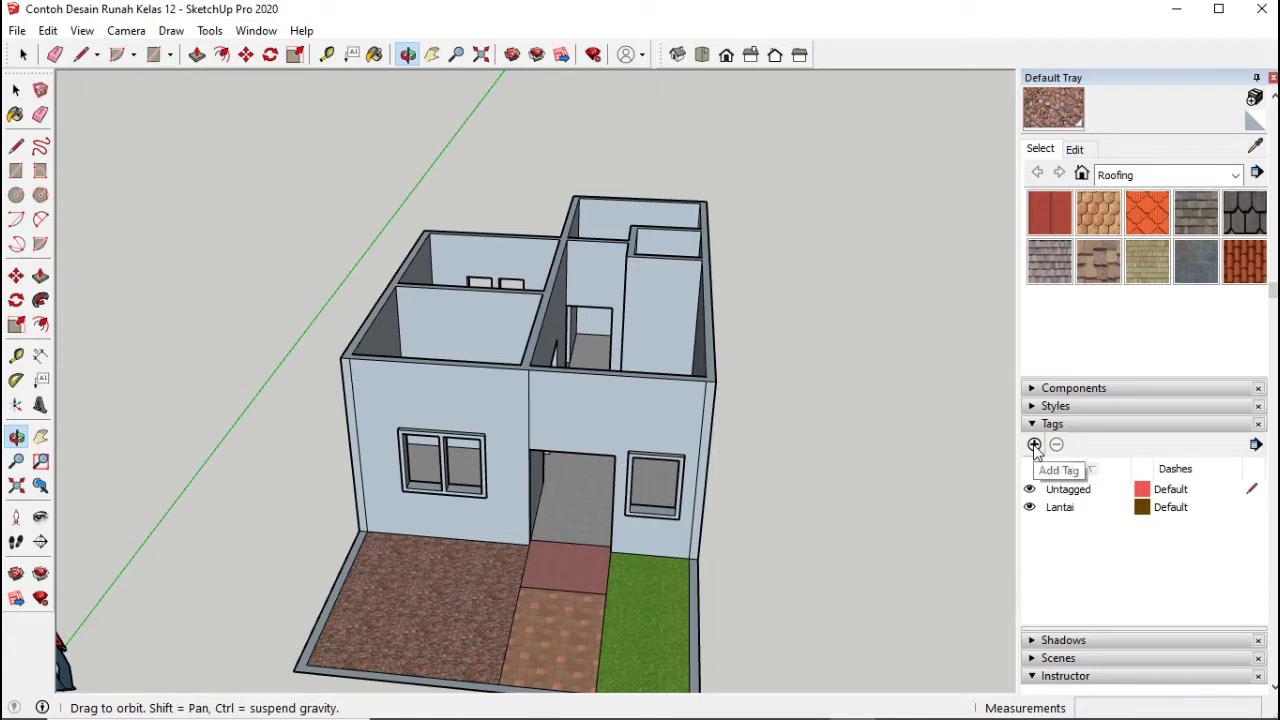
Step: Add a tag named Atap to the model and select it in the tag list
left_click(1035, 445)
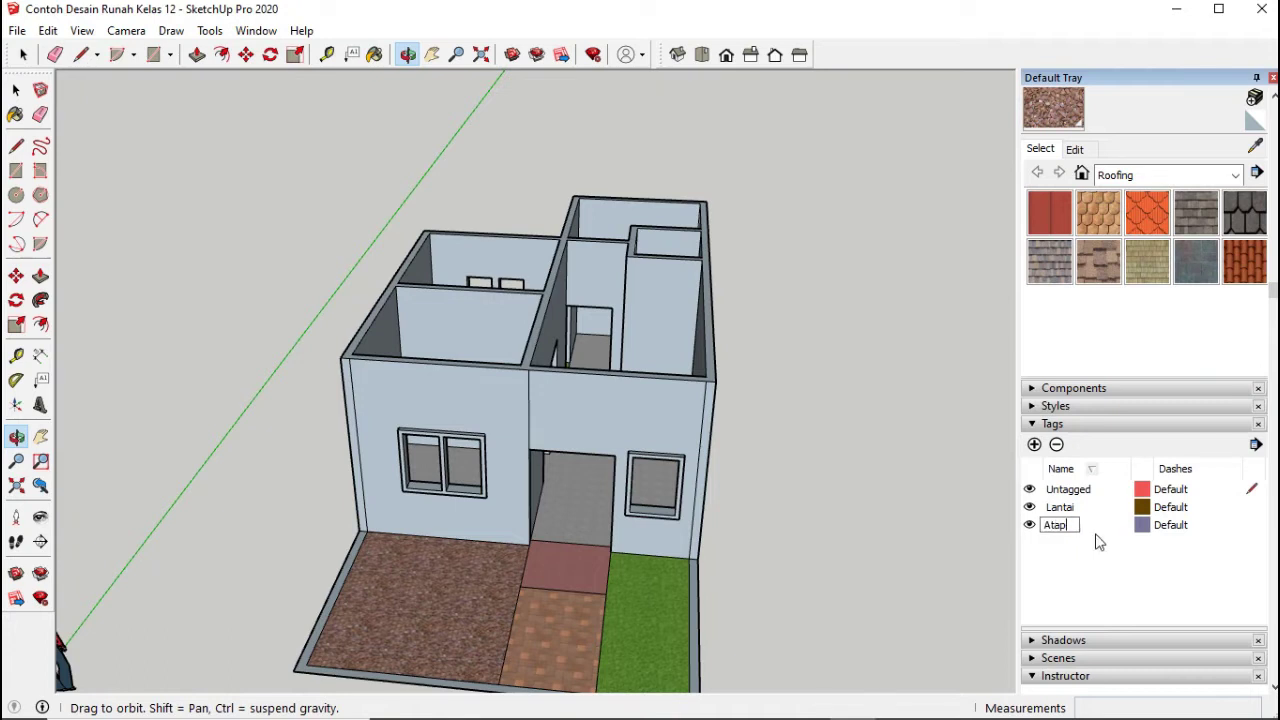
key("Return")
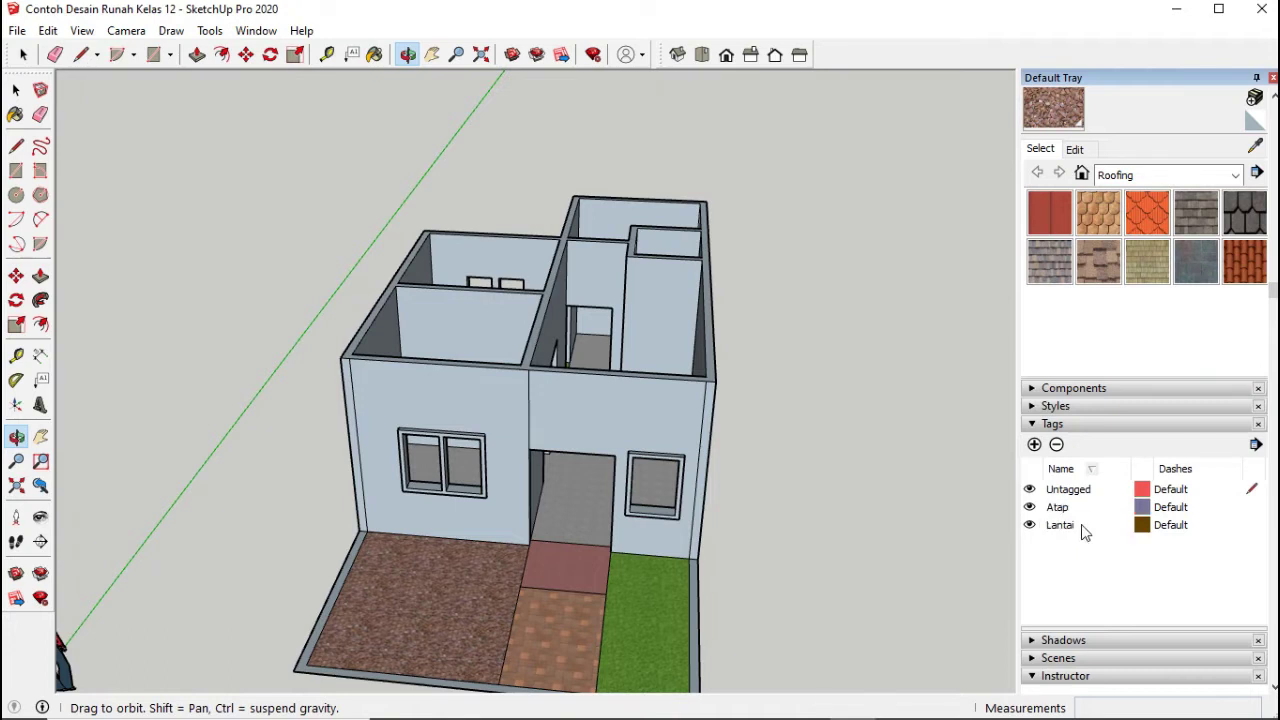
left_click(1040, 508)
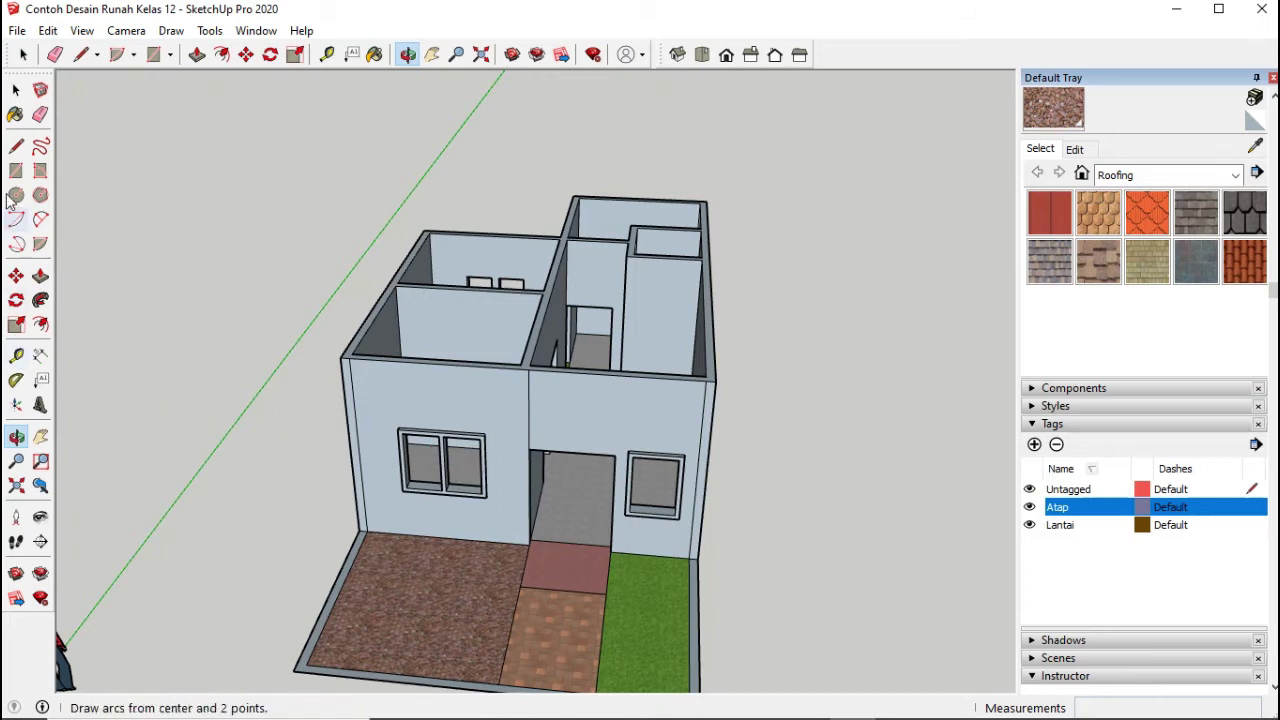
Step: Draw a freestanding four-sided face beside the house, with its two side edges about 2990 mm and 2600 mm long
left_click(16, 145)
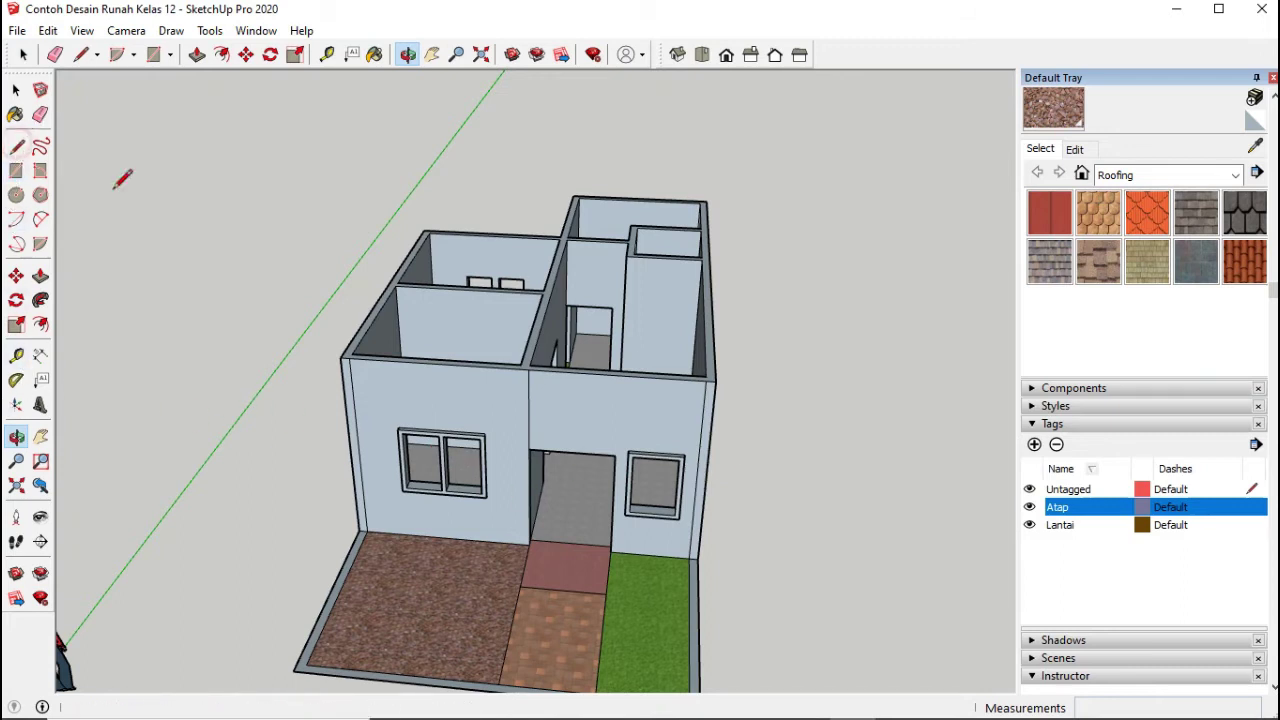
left_click(810, 368)
left_click(986, 398)
left_click(958, 507)
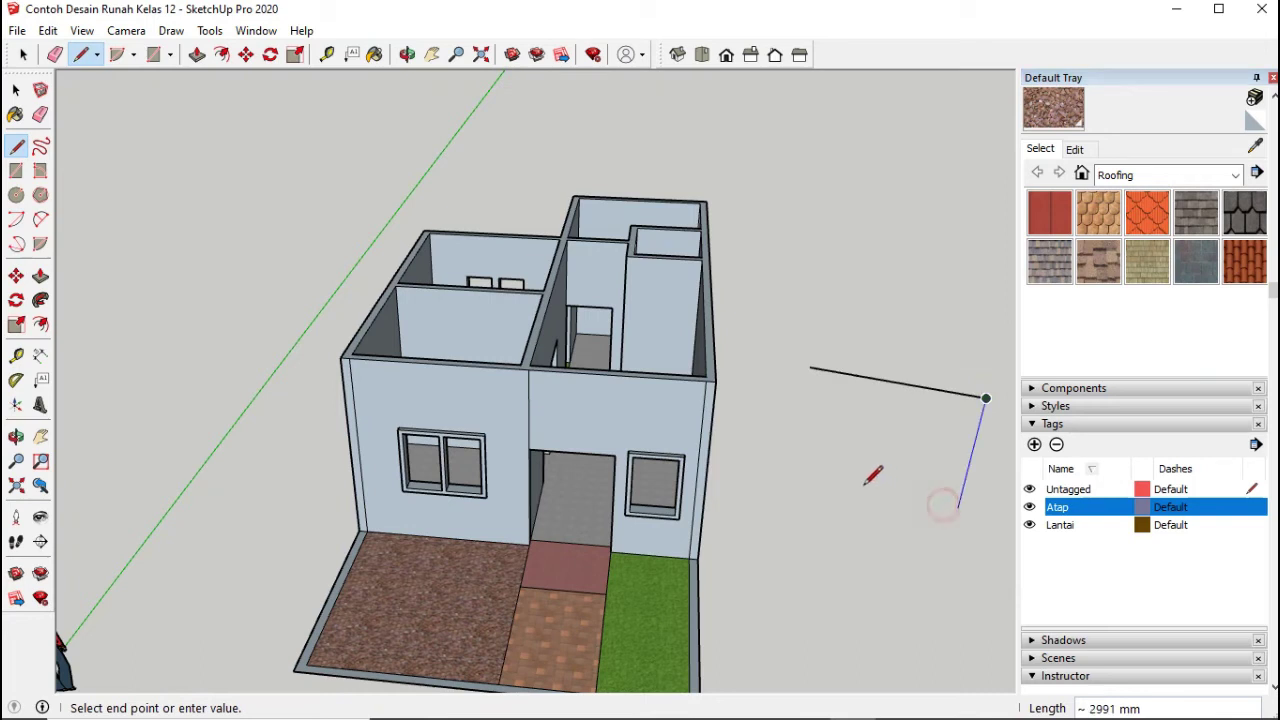
left_click(794, 460)
left_click(810, 368)
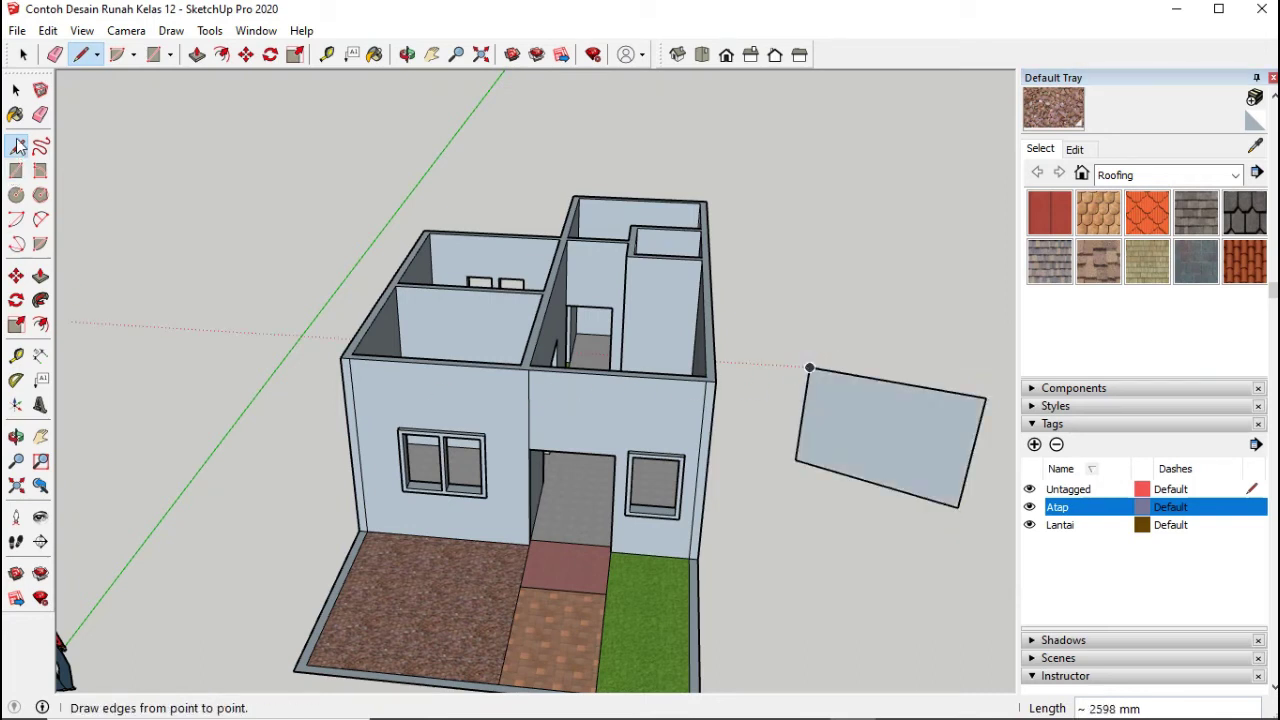
Step: Push/Pull the four-sided face beside the house by about 7680 mm into a solid block
left_click(40, 280)
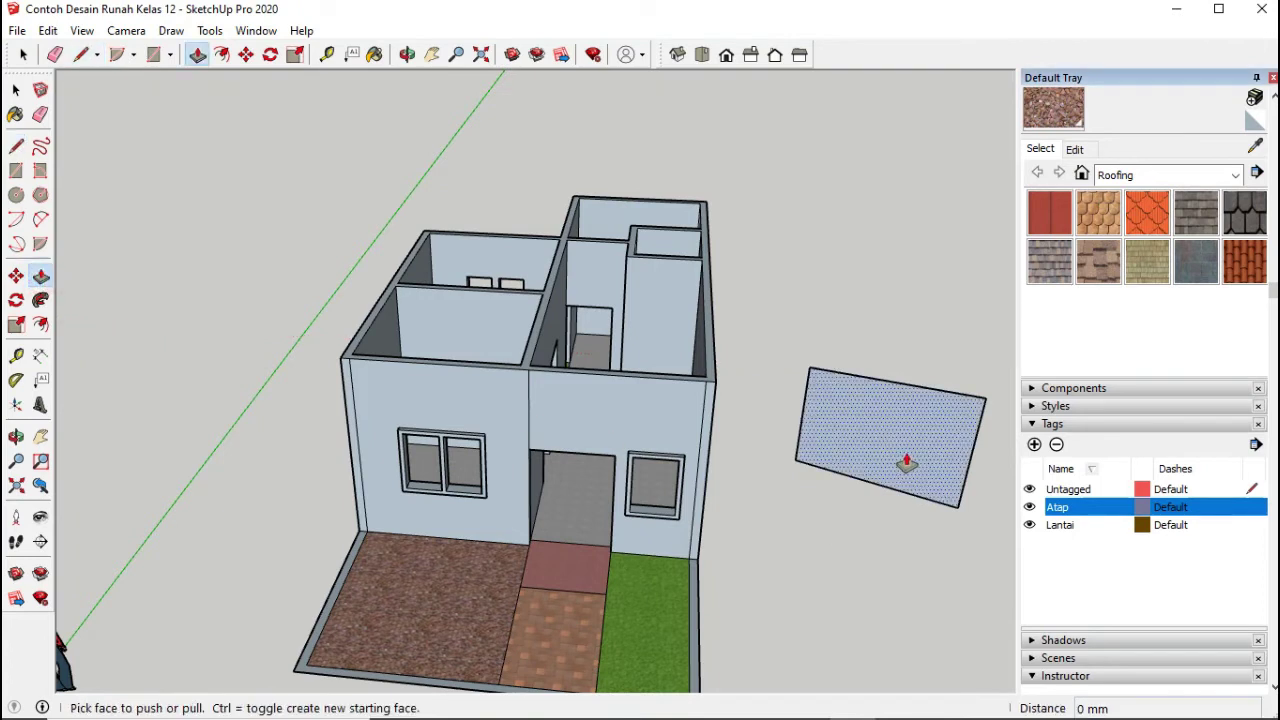
left_click(908, 450)
left_click(913, 330)
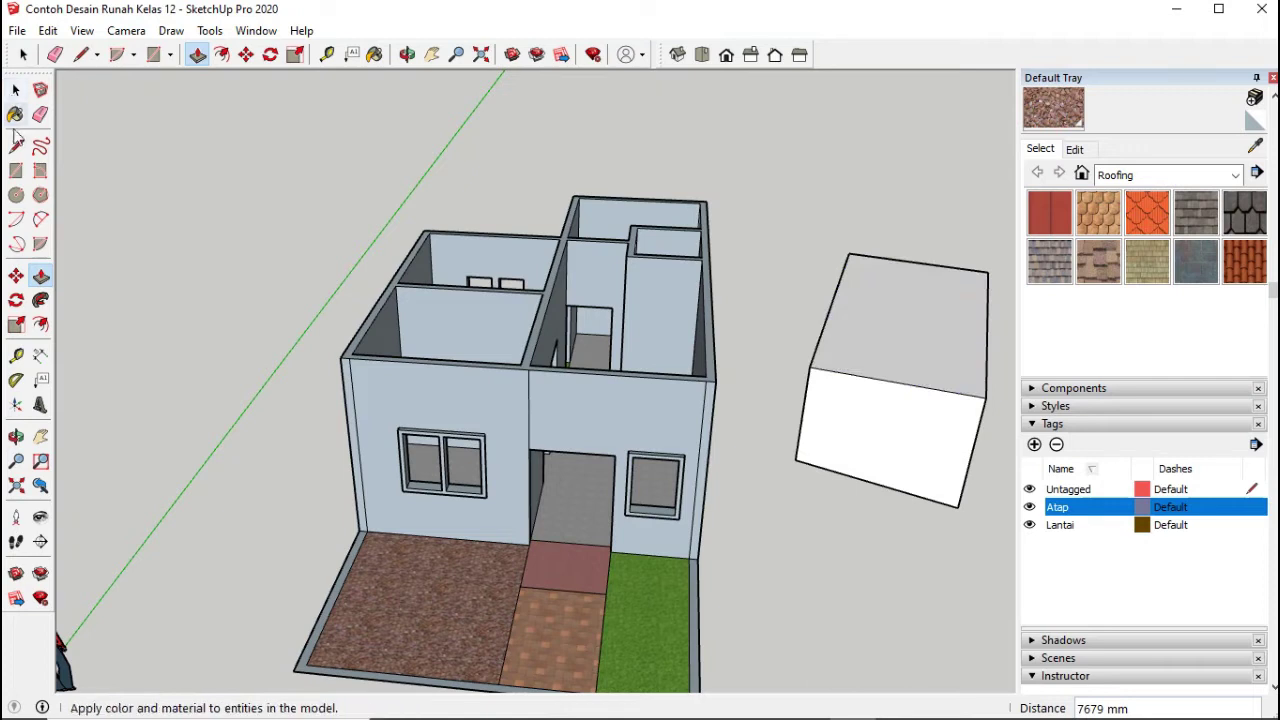
Step: Select the entire block beside the house and assign it to the Atap tag
key("space")
mouse_move(758, 197)
left_mouse_down()
mouse_move(873, 387)
mouse_move(1001, 527)
left_mouse_up()
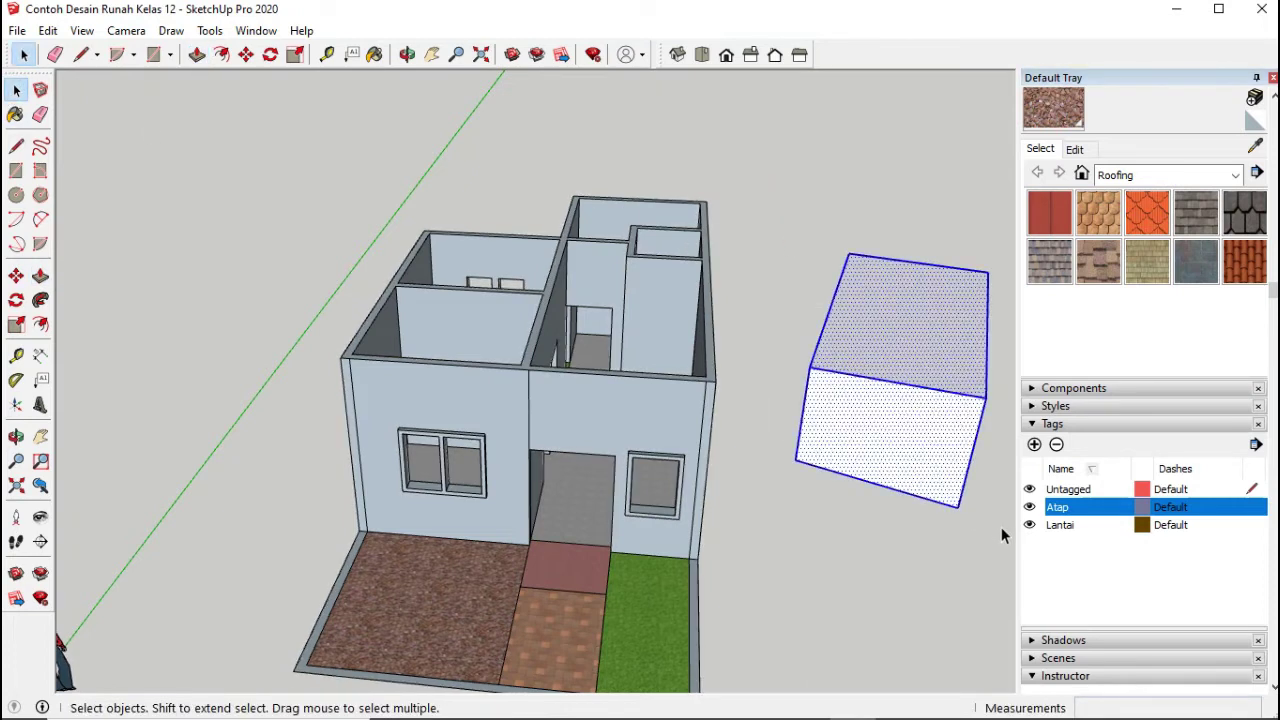
scroll(1120, 185, "up", 5)
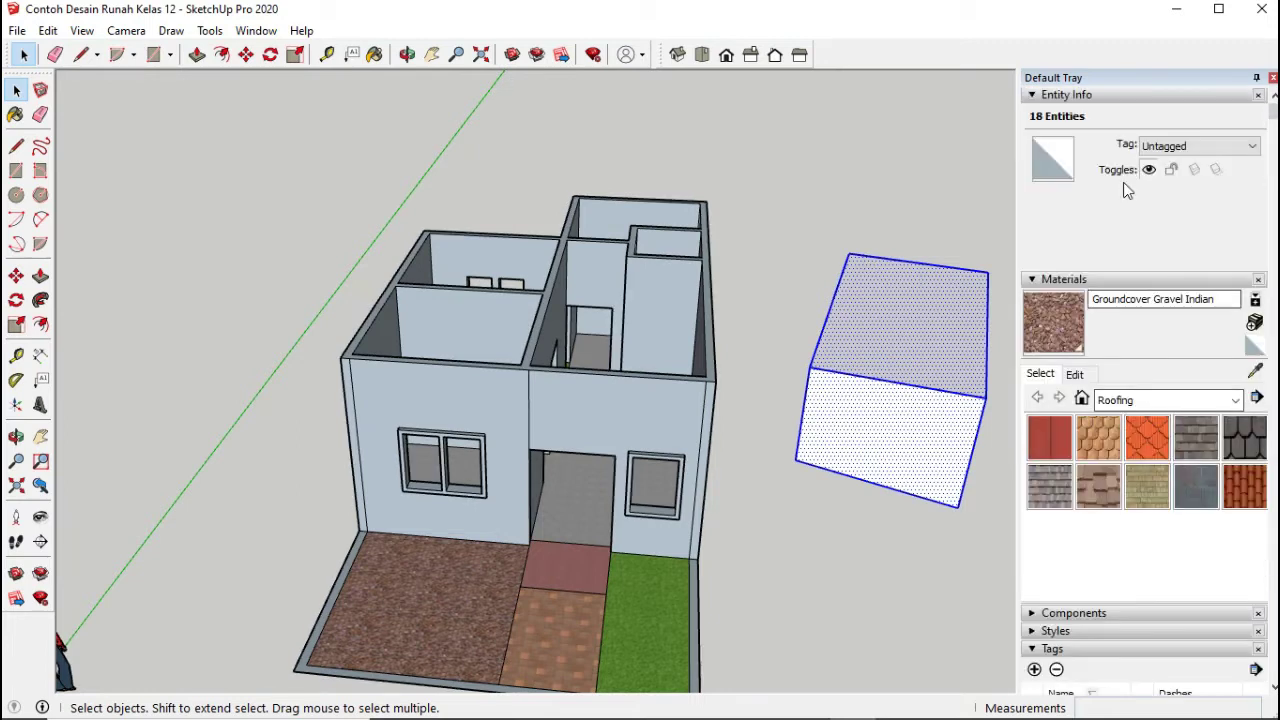
left_click(1166, 150)
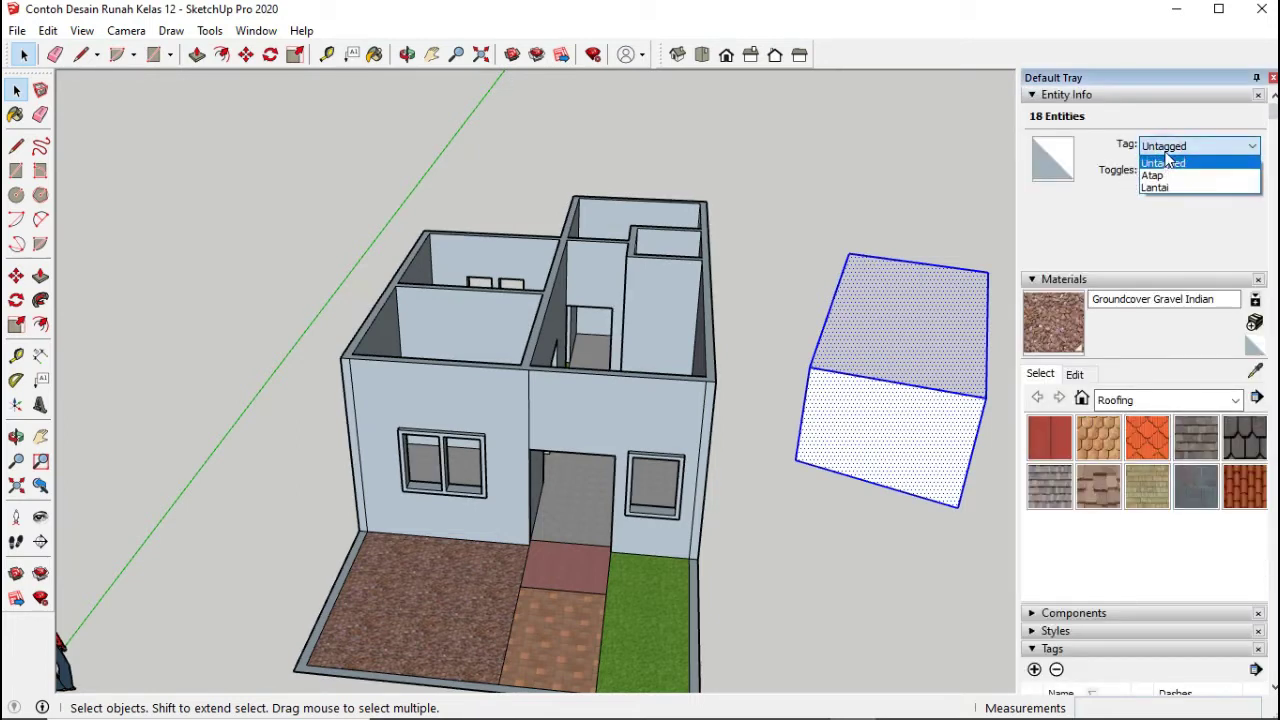
left_click(1163, 176)
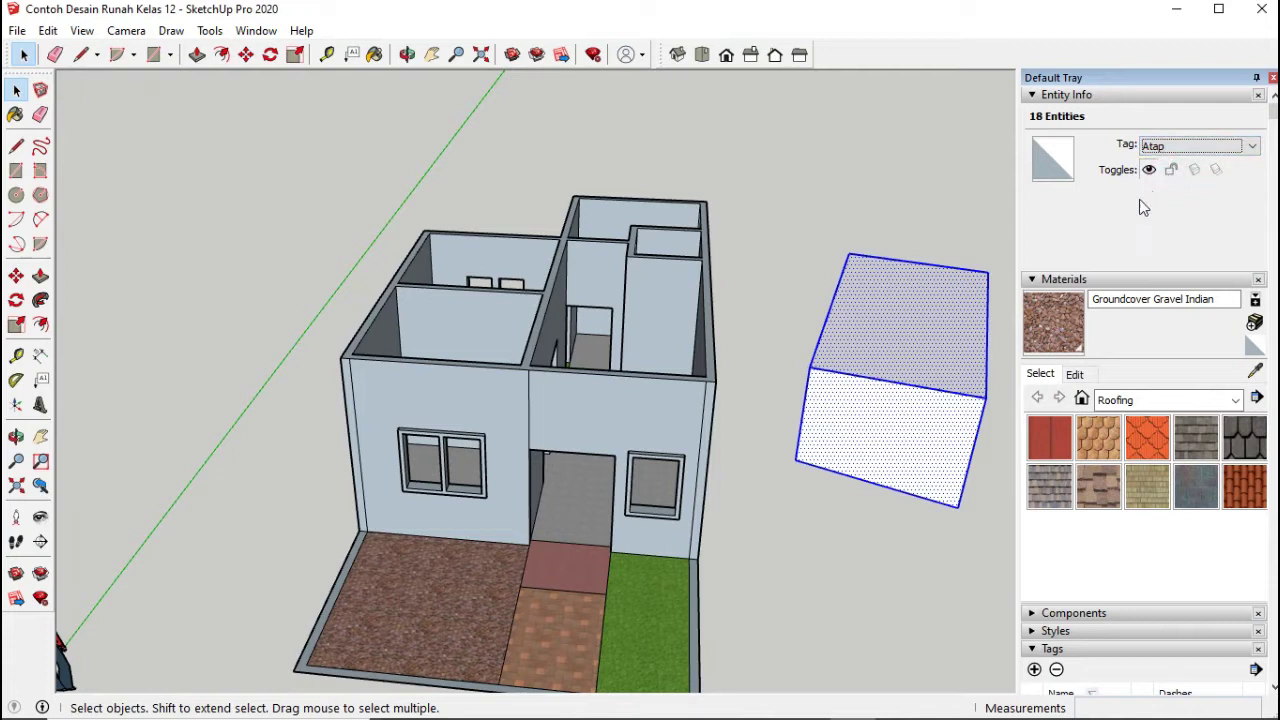
left_click(978, 516)
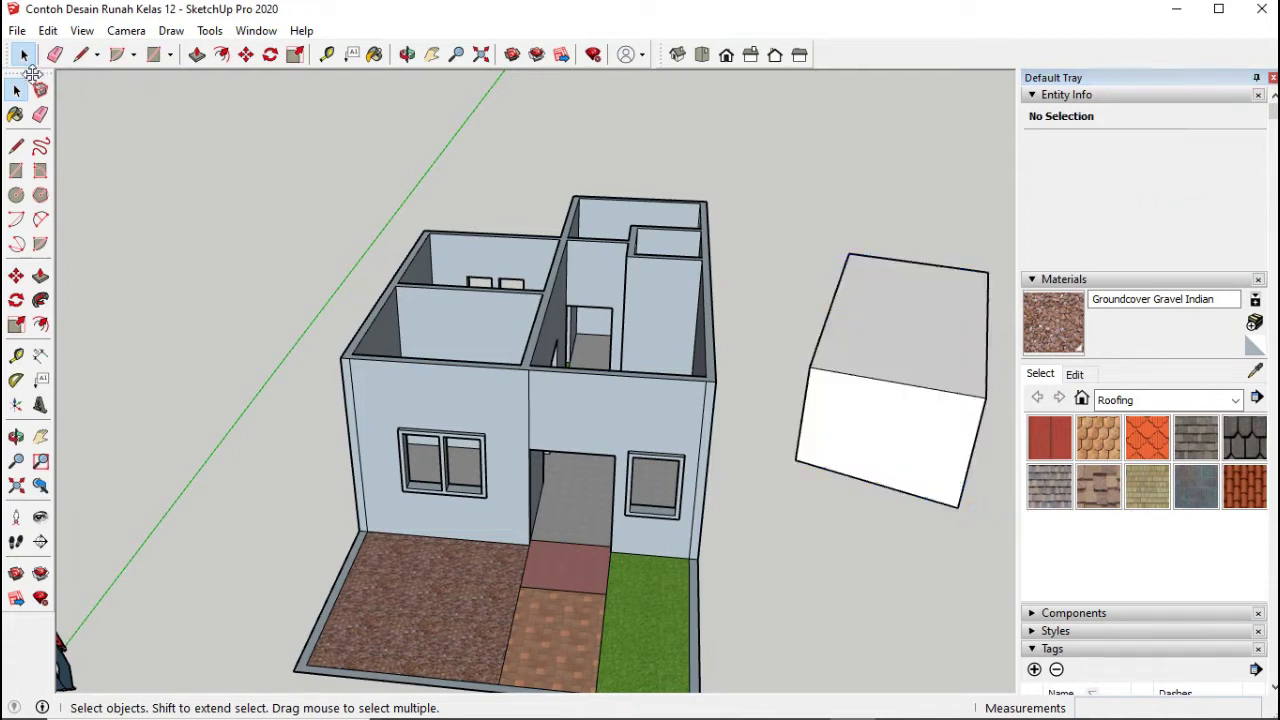
Step: Hide the Atap tag to view the house without the block, and show the tag again
scroll(1062, 585, "down", 3)
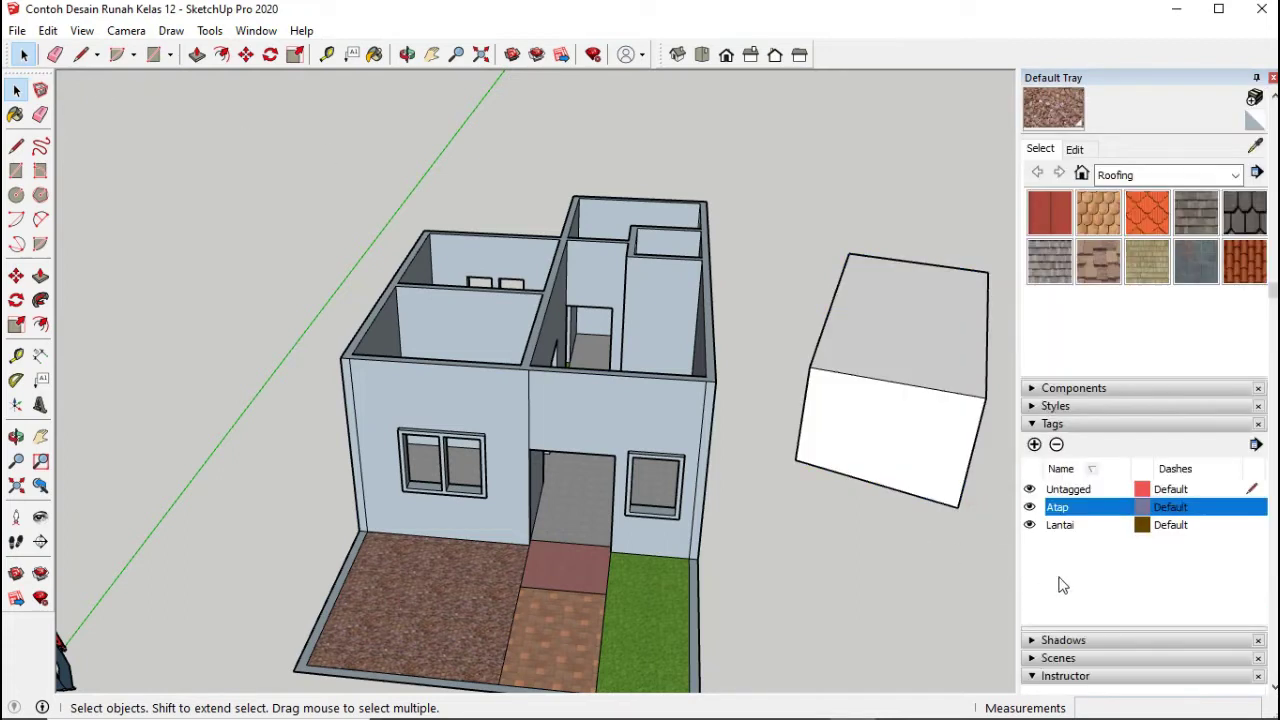
double_click(1062, 508)
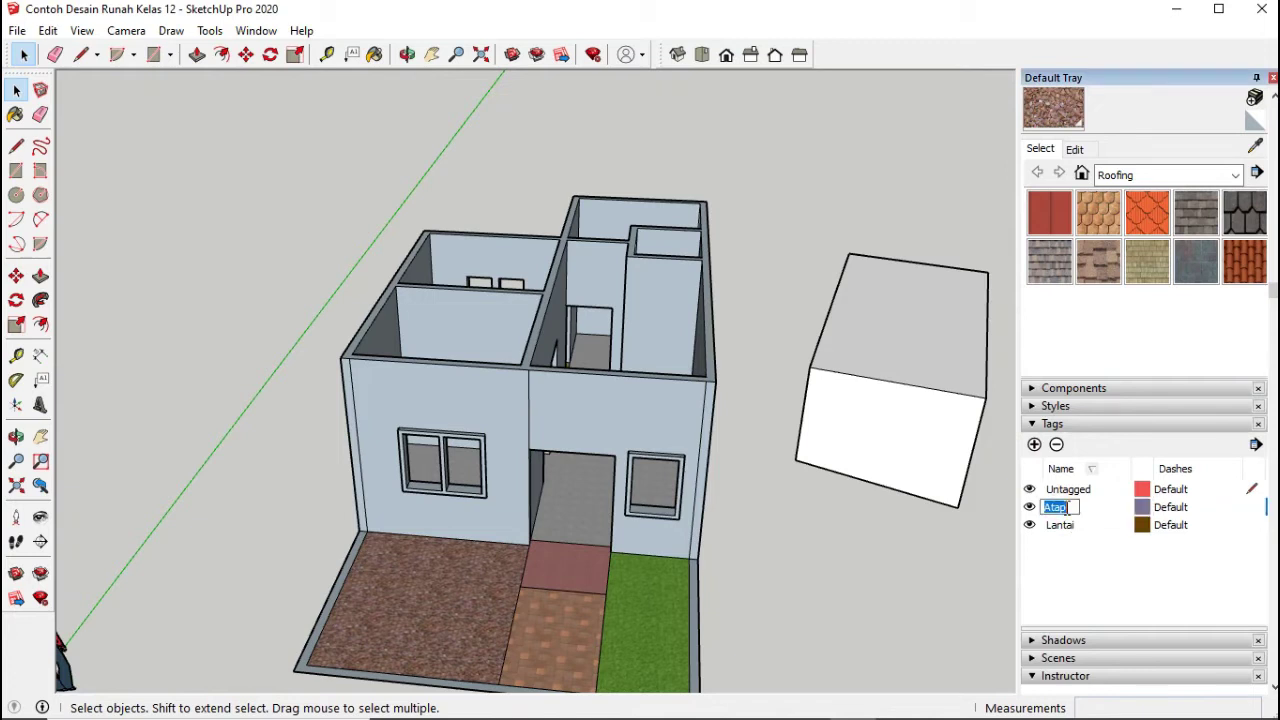
left_click(1049, 555)
left_click(1031, 508)
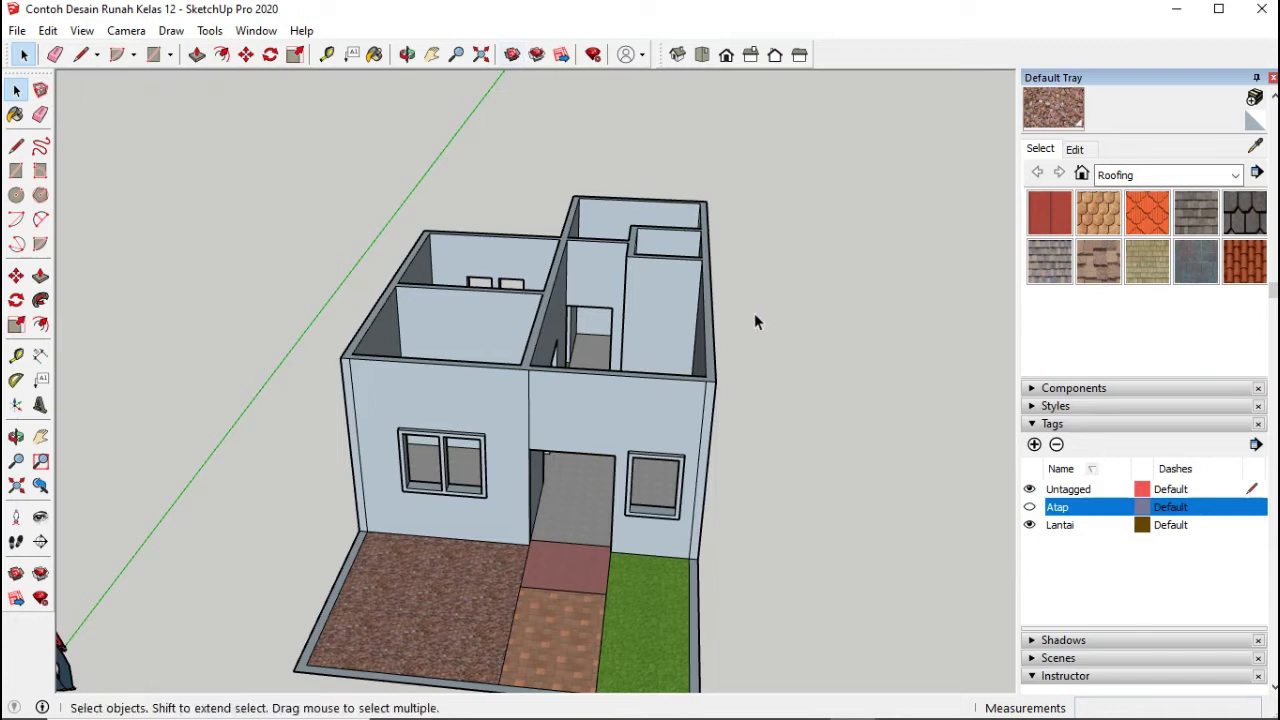
left_click(16, 436)
left_click_drag(517, 437, 520, 440)
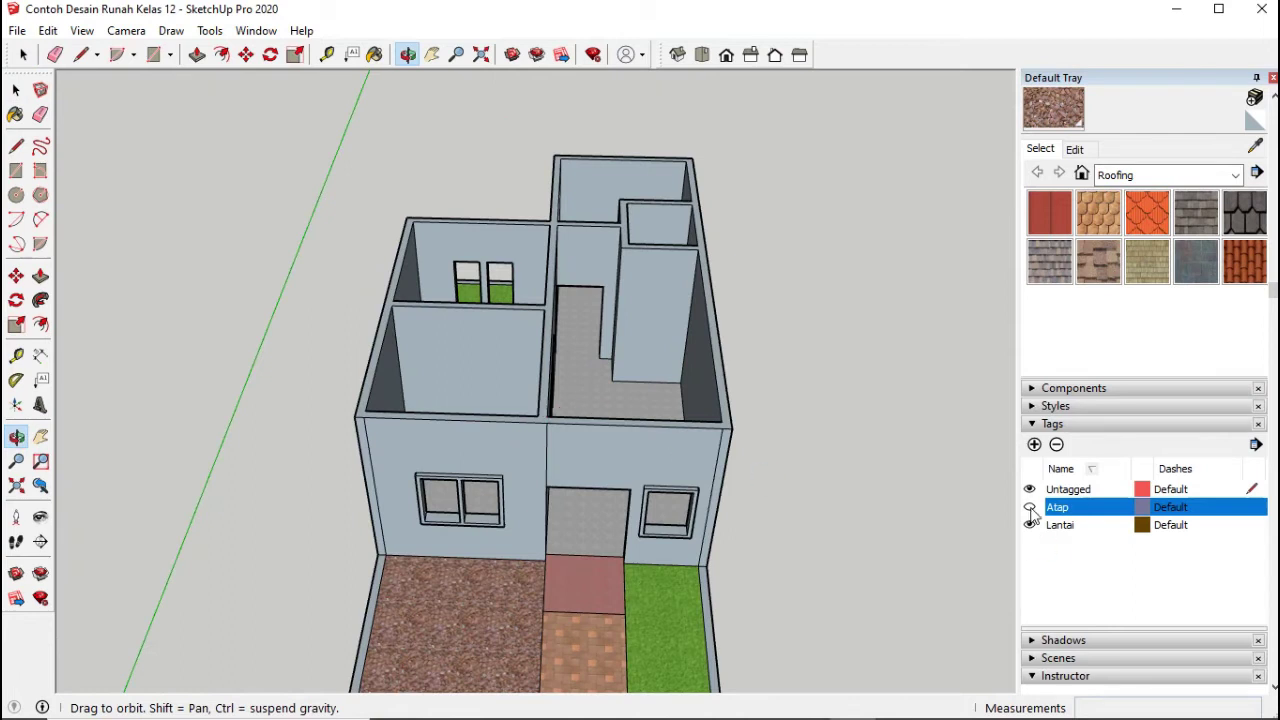
left_click_drag(674, 363, 692, 259)
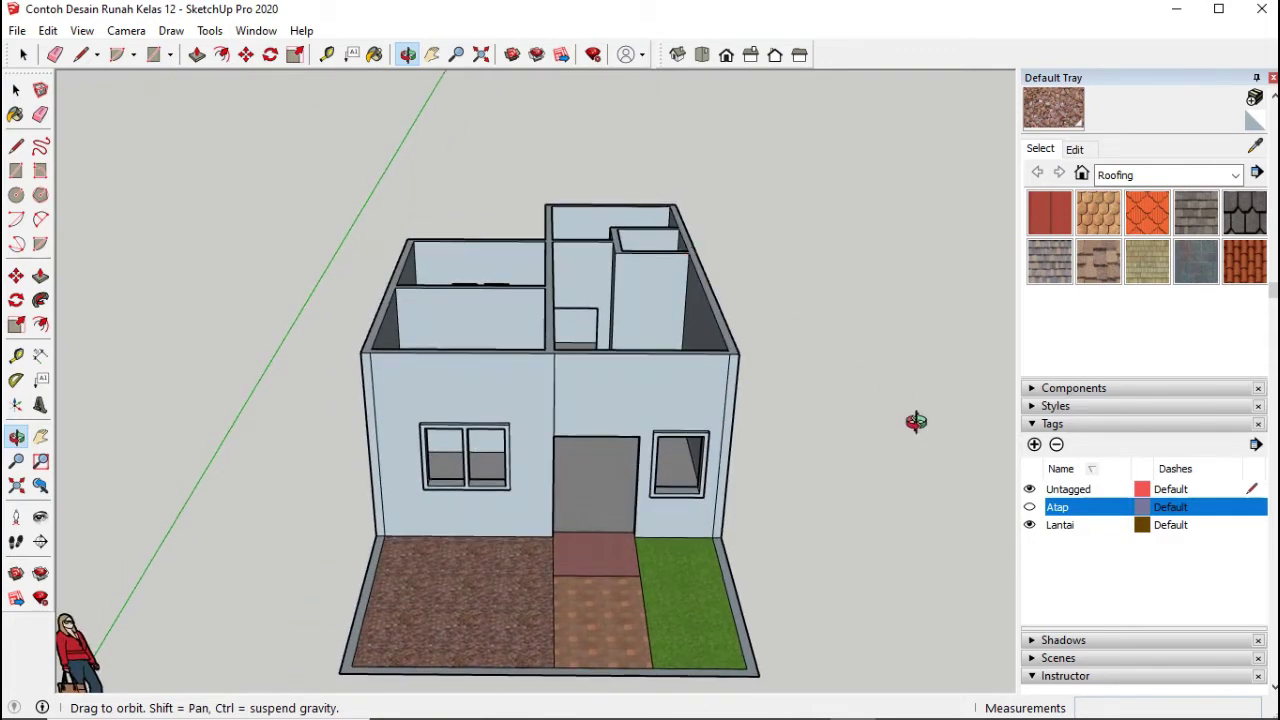
left_click(1029, 507)
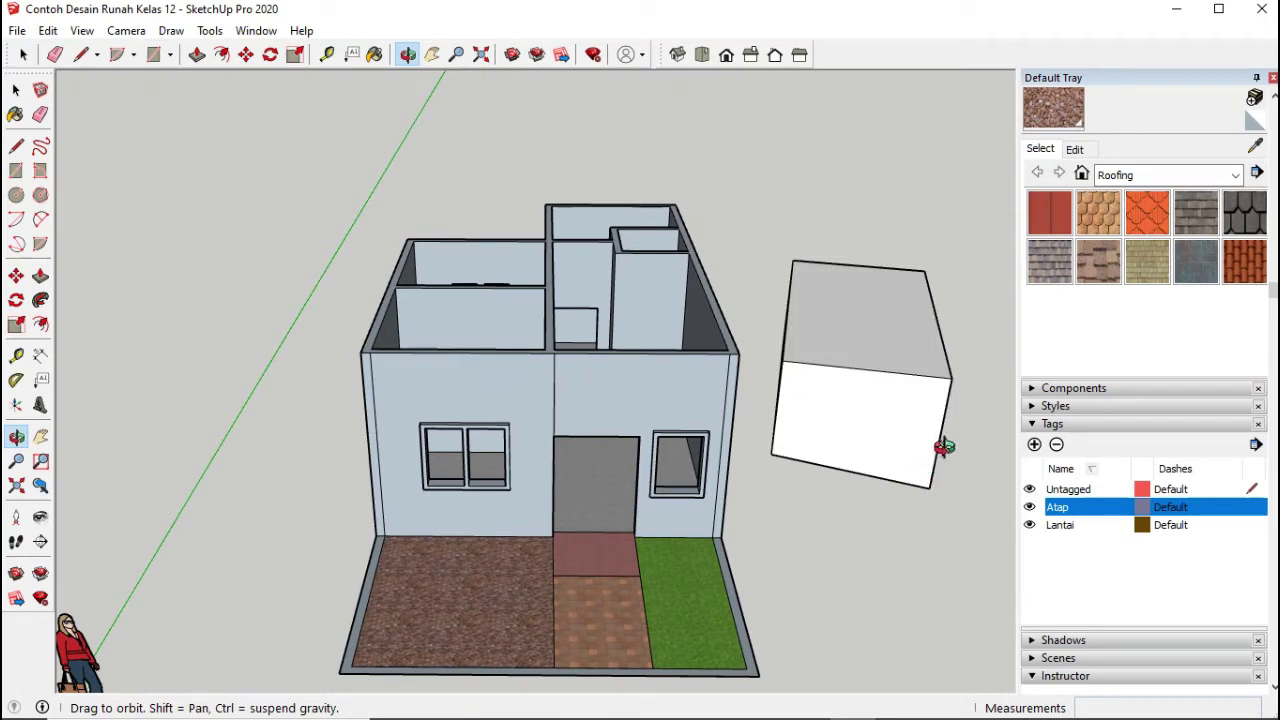
Step: Delete the Atap tag with its contents moved to the Default tag, and delete the block beside the house
left_click(1057, 445)
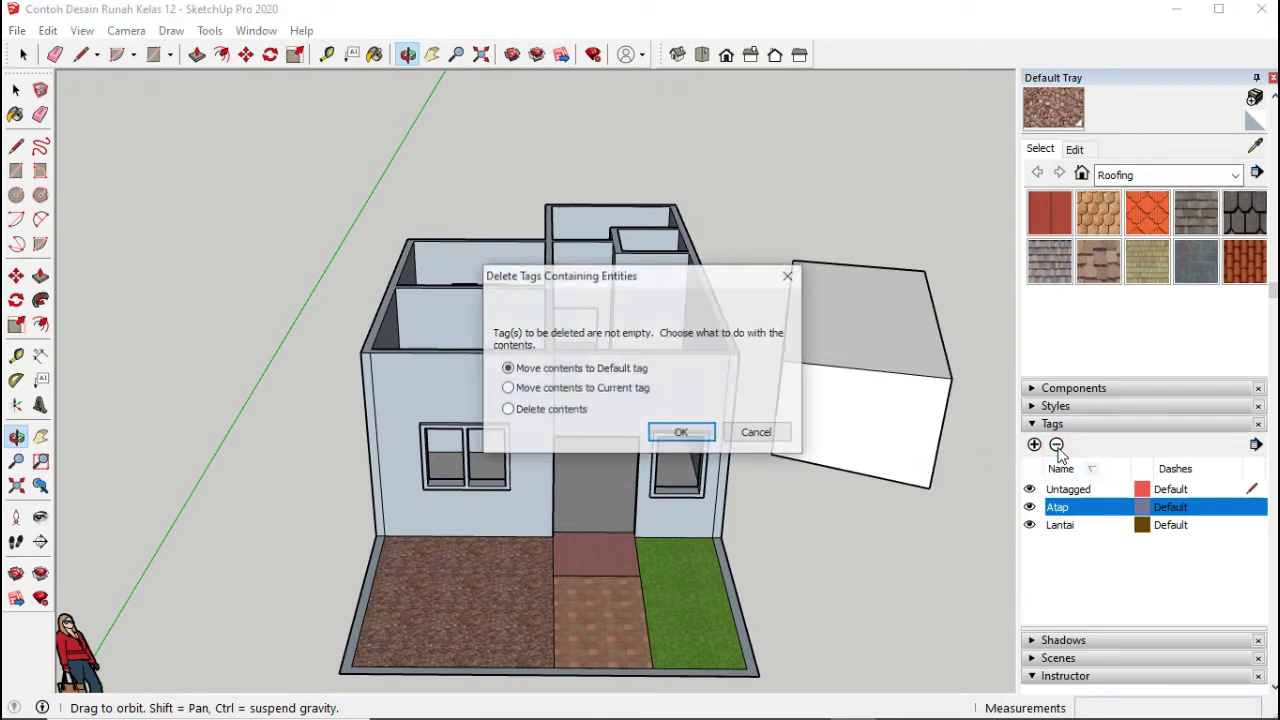
left_click(686, 433)
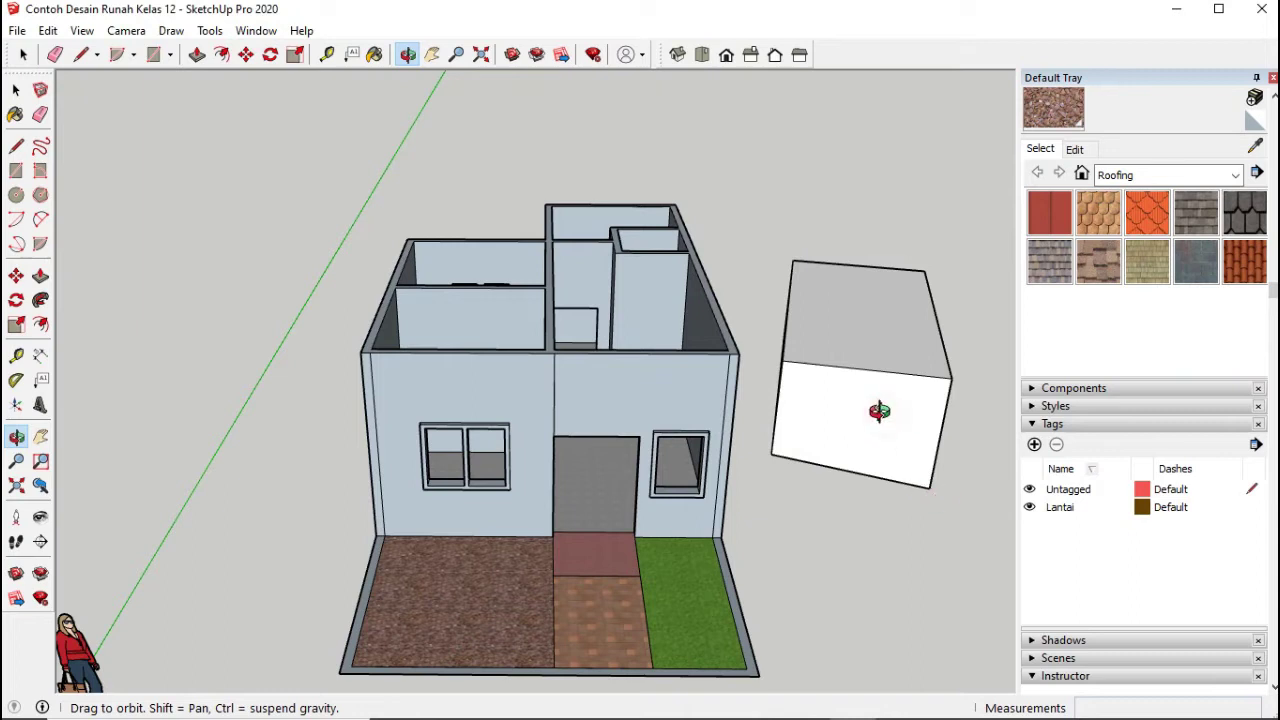
left_click(16, 90)
left_click_drag(751, 236, 967, 492)
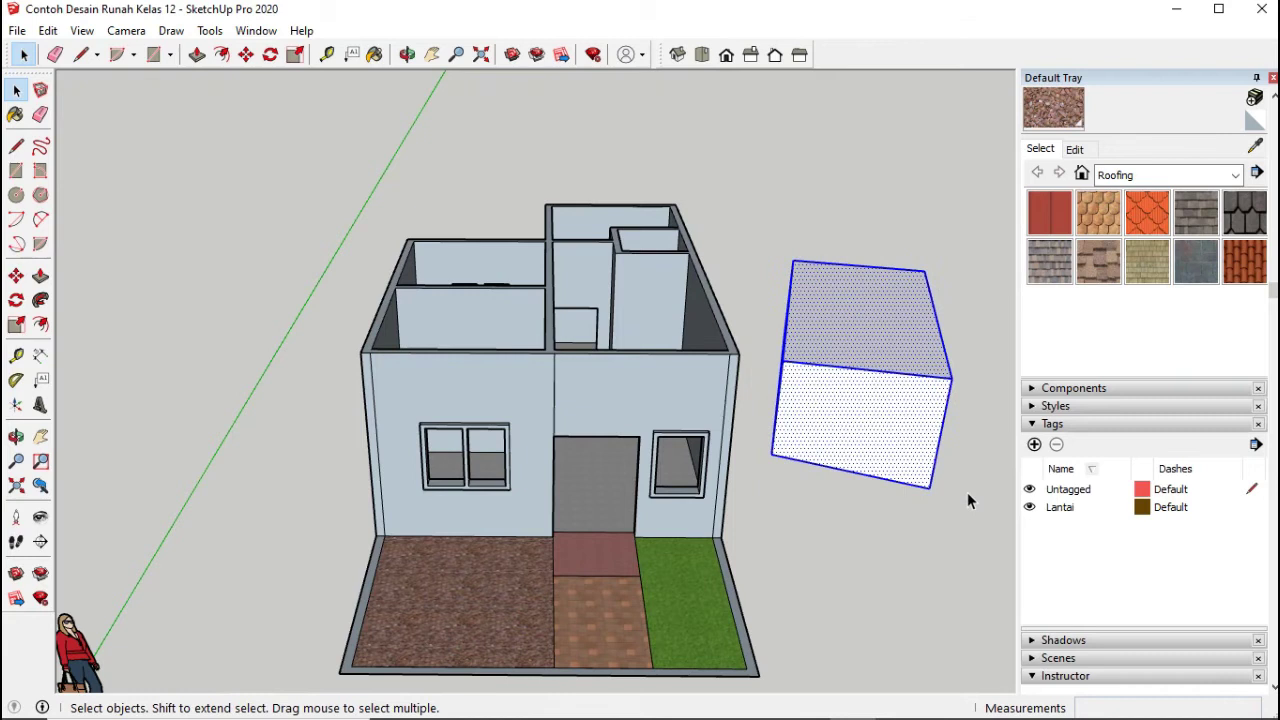
key("Delete")
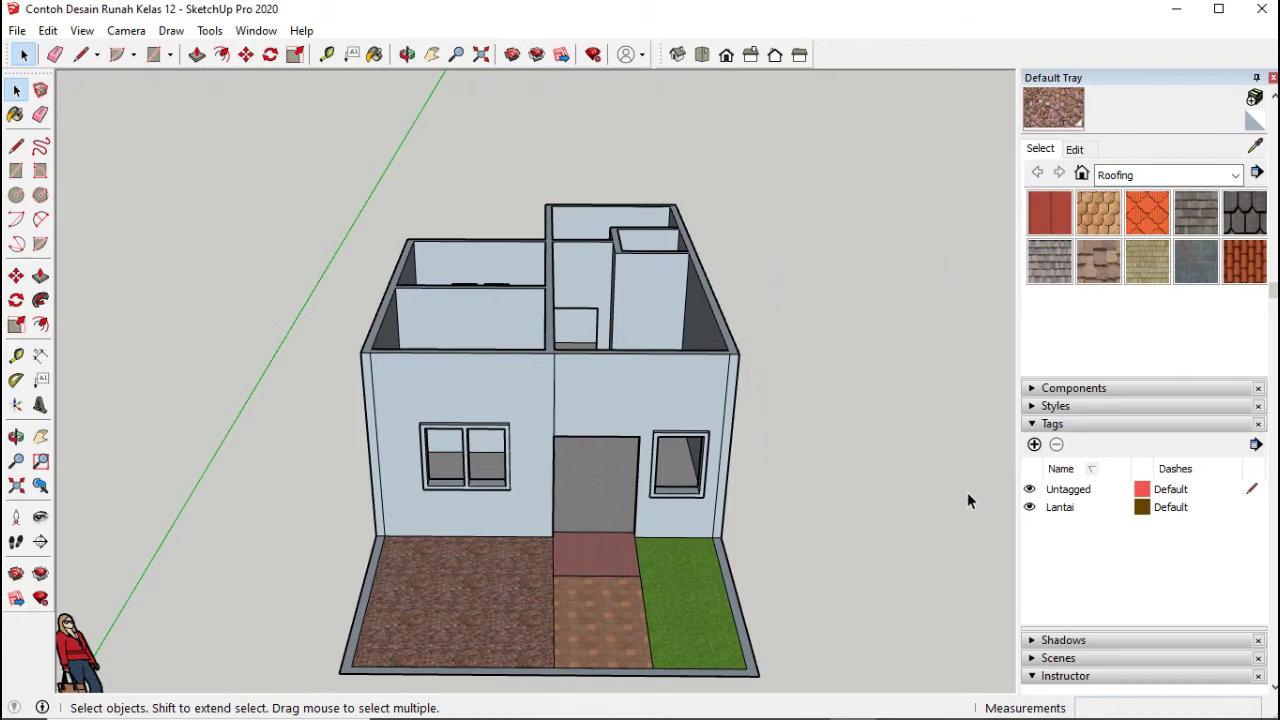
Step: Add a tag named Atap to the model
left_click(1035, 445)
key("BackSpace")
key("Return")
mouse_move(524, 436)
left_mouse_down()
mouse_move(619, 500)
mouse_move(691, 489)
mouse_move(683, 503)
left_mouse_up()
left_click(16, 436)
left_click_drag(387, 450, 563, 434)
scroll(550, 286, "up", 2)
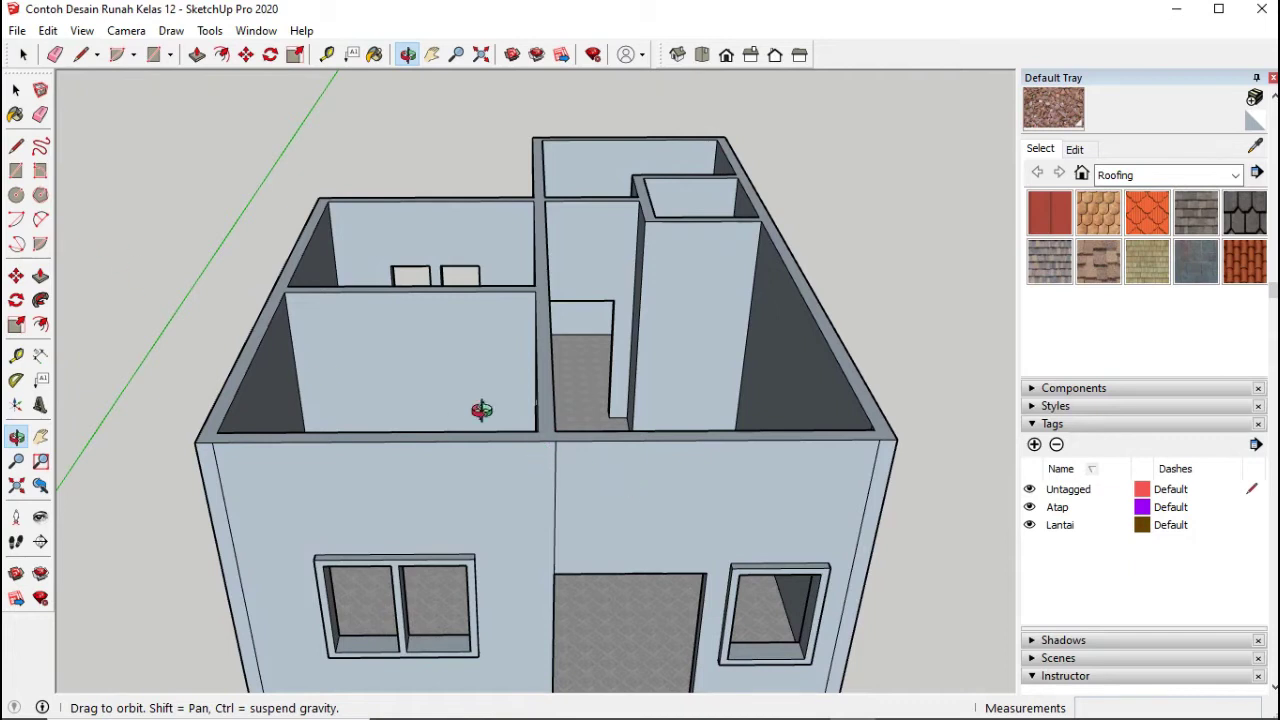
key("space")
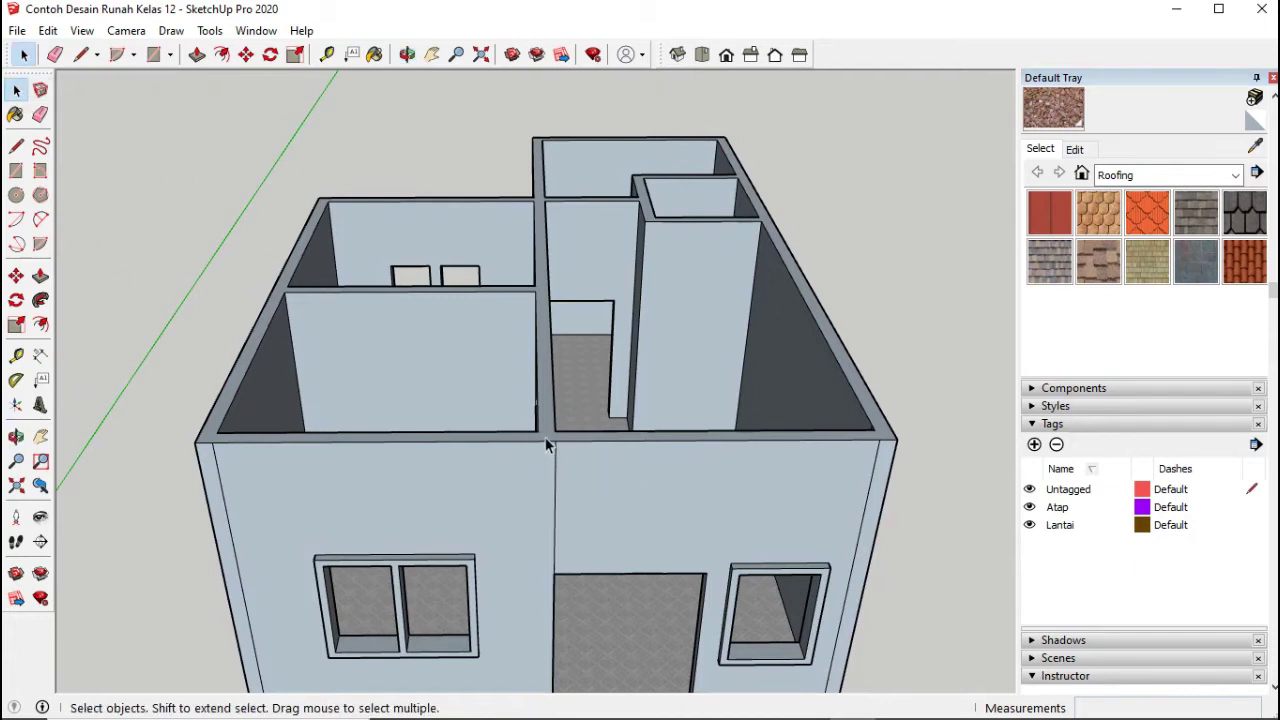
left_click(548, 441)
left_click(155, 455)
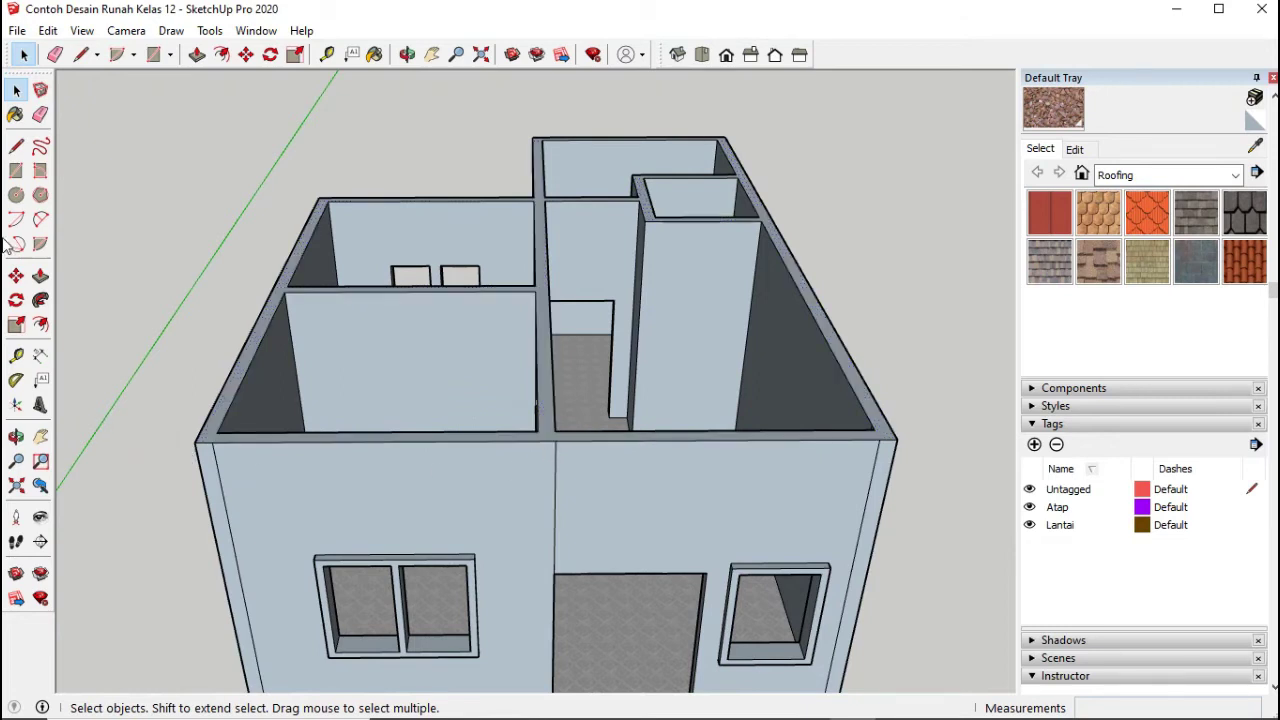
Step: Erase the vertical edge dividing the front wall between the doorway and the top of the wall
left_click(15, 150)
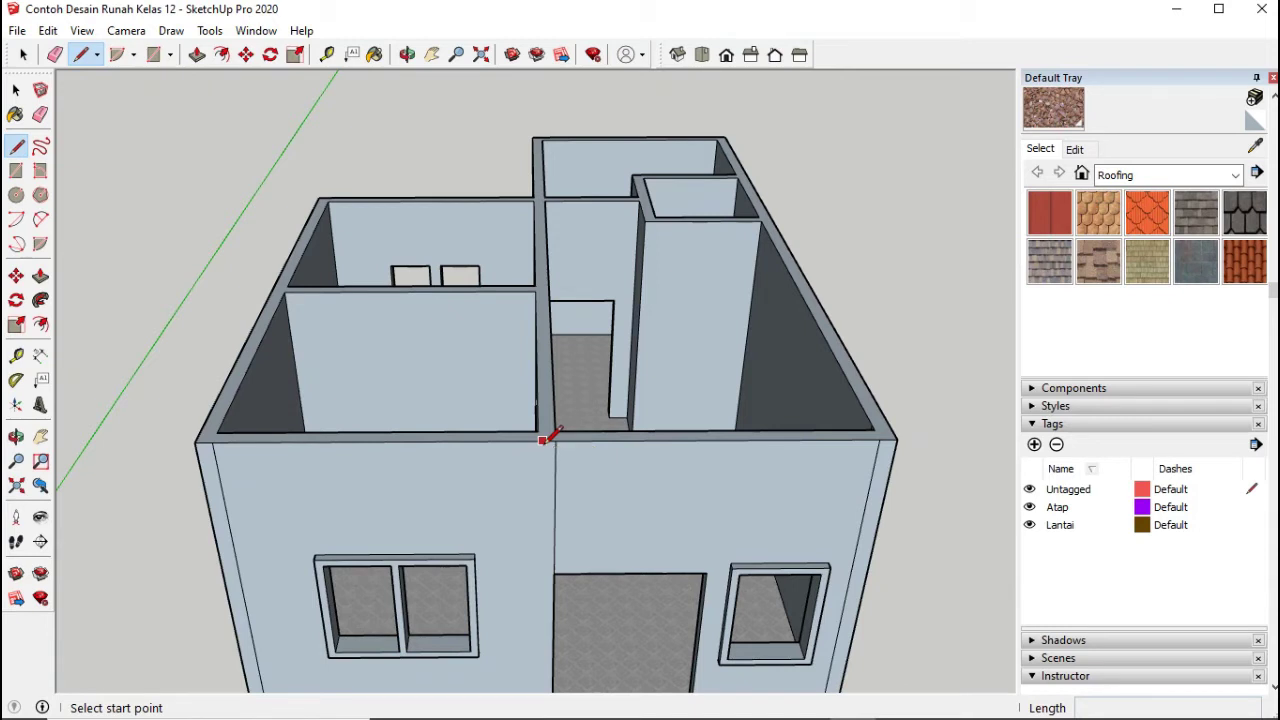
left_click(16, 437)
mouse_move(559, 362)
left_mouse_down()
mouse_move(560, 334)
mouse_move(549, 351)
left_mouse_up()
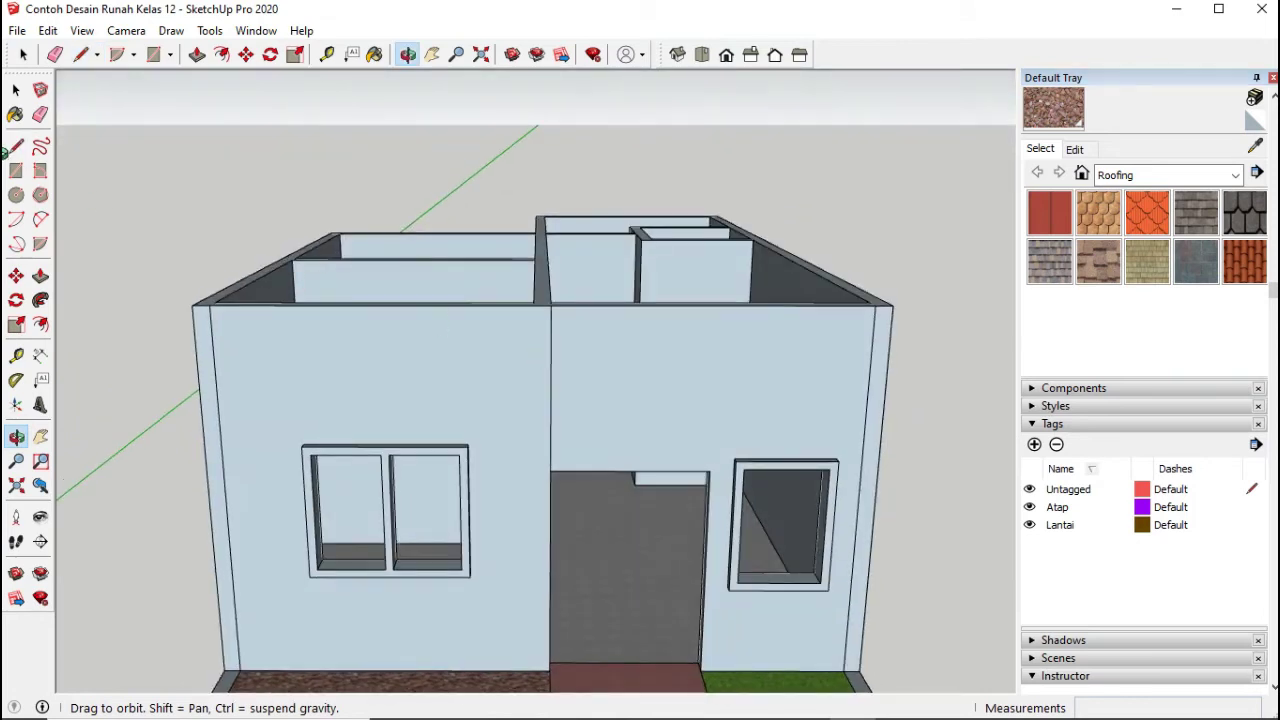
left_click(16, 146)
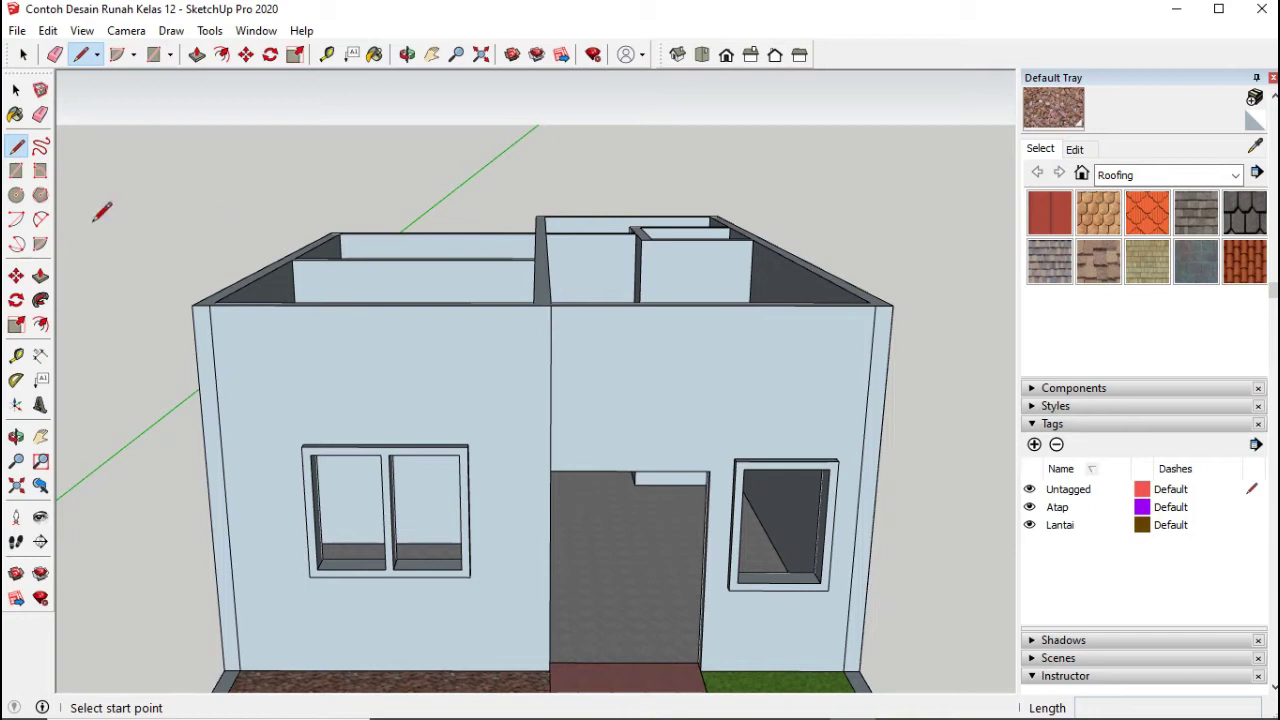
key("e")
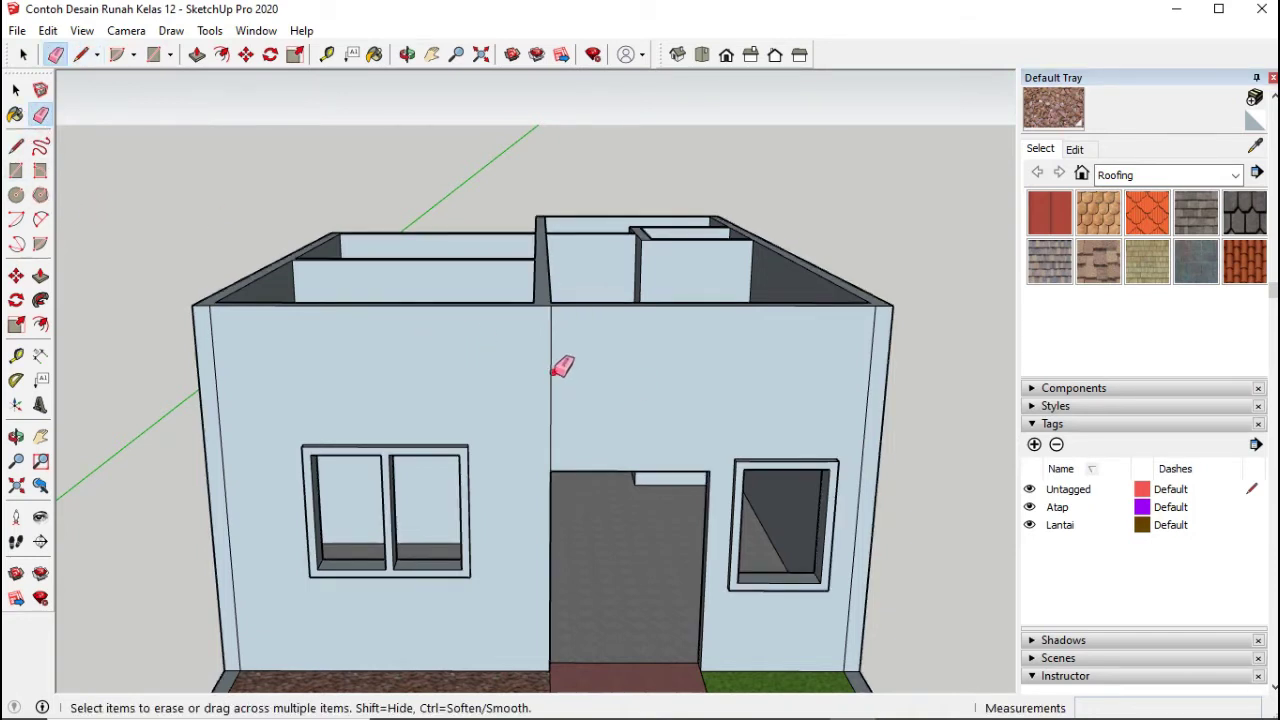
left_click(551, 371)
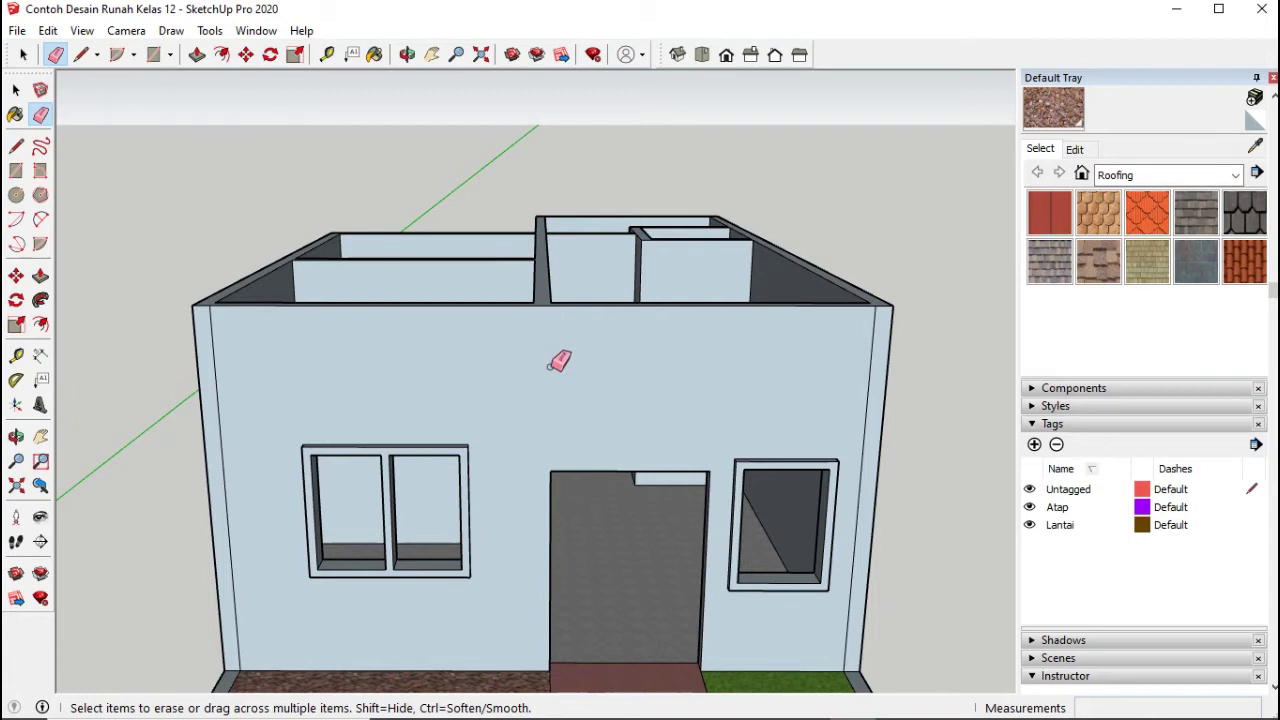
left_click(16, 90)
left_click(16, 437)
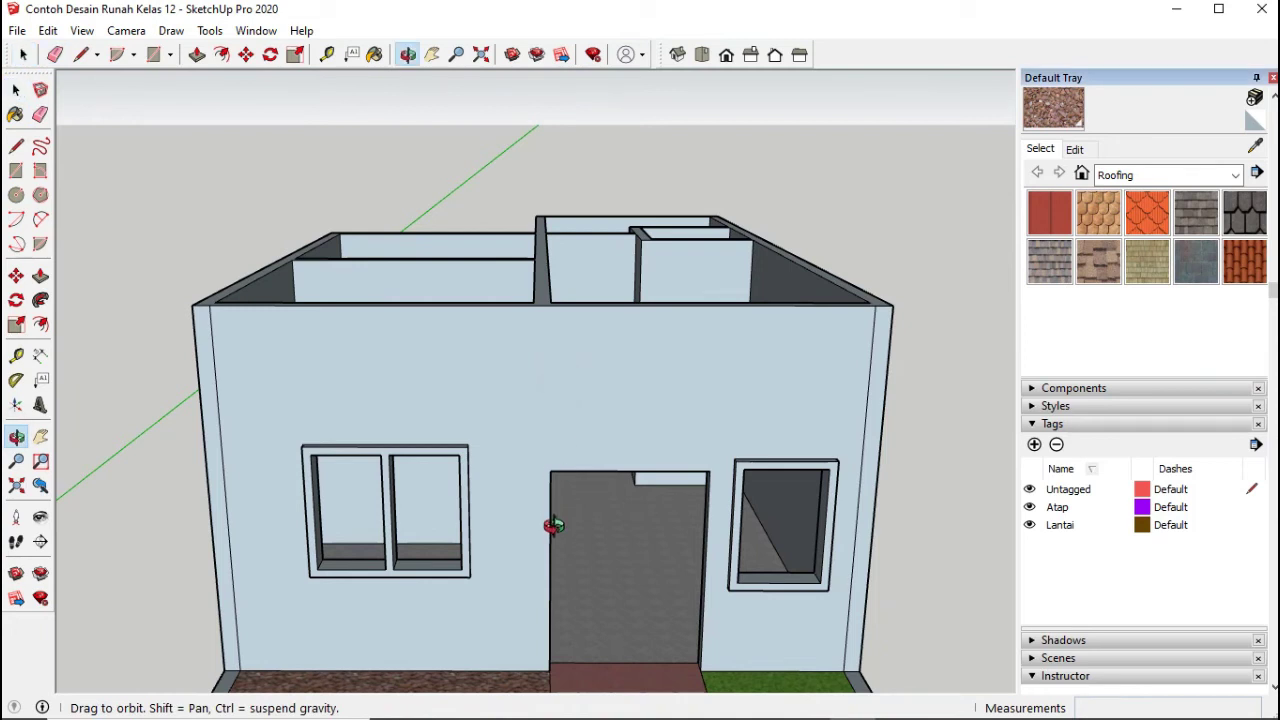
left_click_drag(554, 523, 553, 531)
left_click(16, 145)
left_click(541, 468)
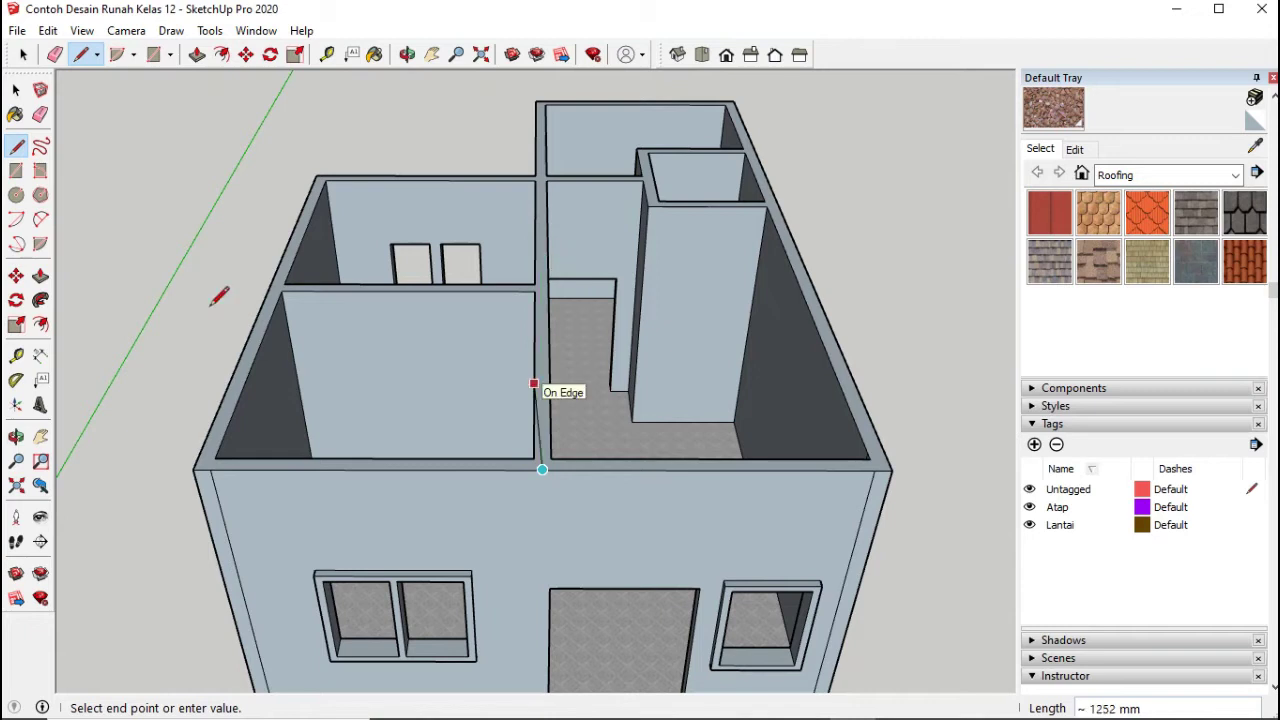
left_click(16, 90)
Step: Try to draw a 2000 mm line from the midpoint of the front wall's top outer edge
left_click(16, 437)
left_click_drag(528, 389, 526, 338)
scroll(563, 309, "down", 1)
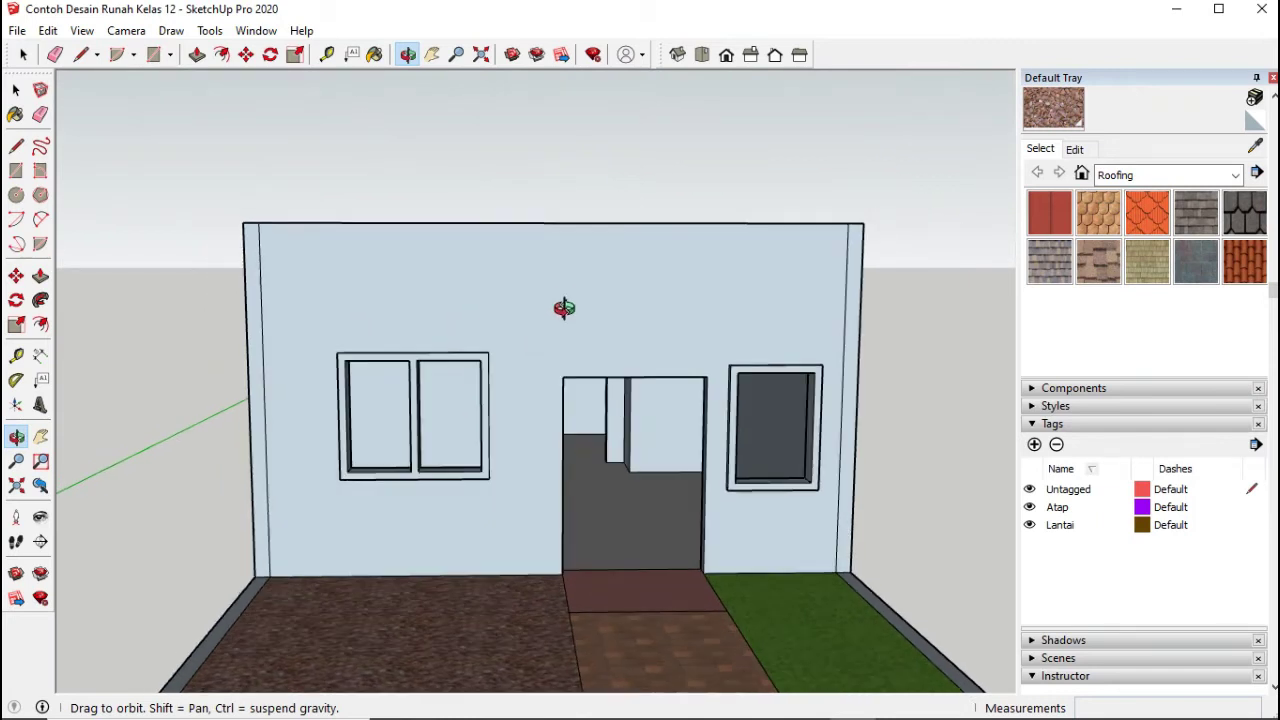
left_click(16, 146)
left_click(16, 437)
left_click_drag(566, 351, 557, 418)
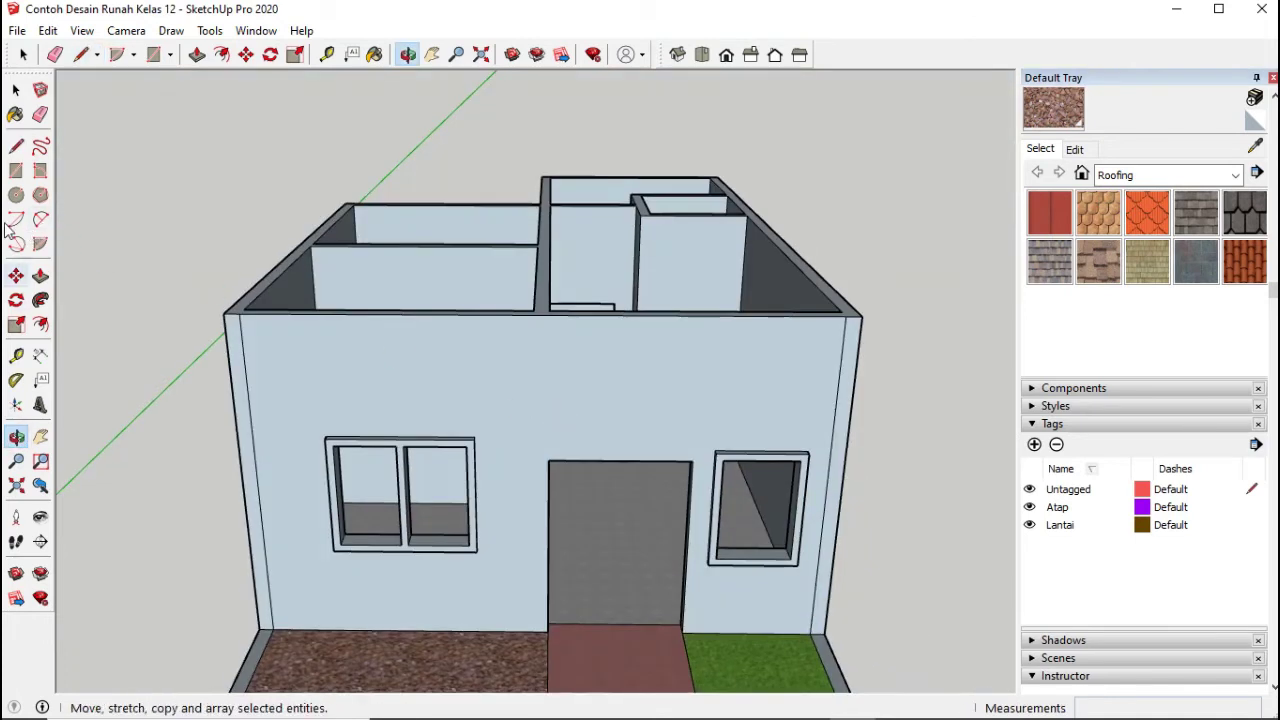
left_click(16, 146)
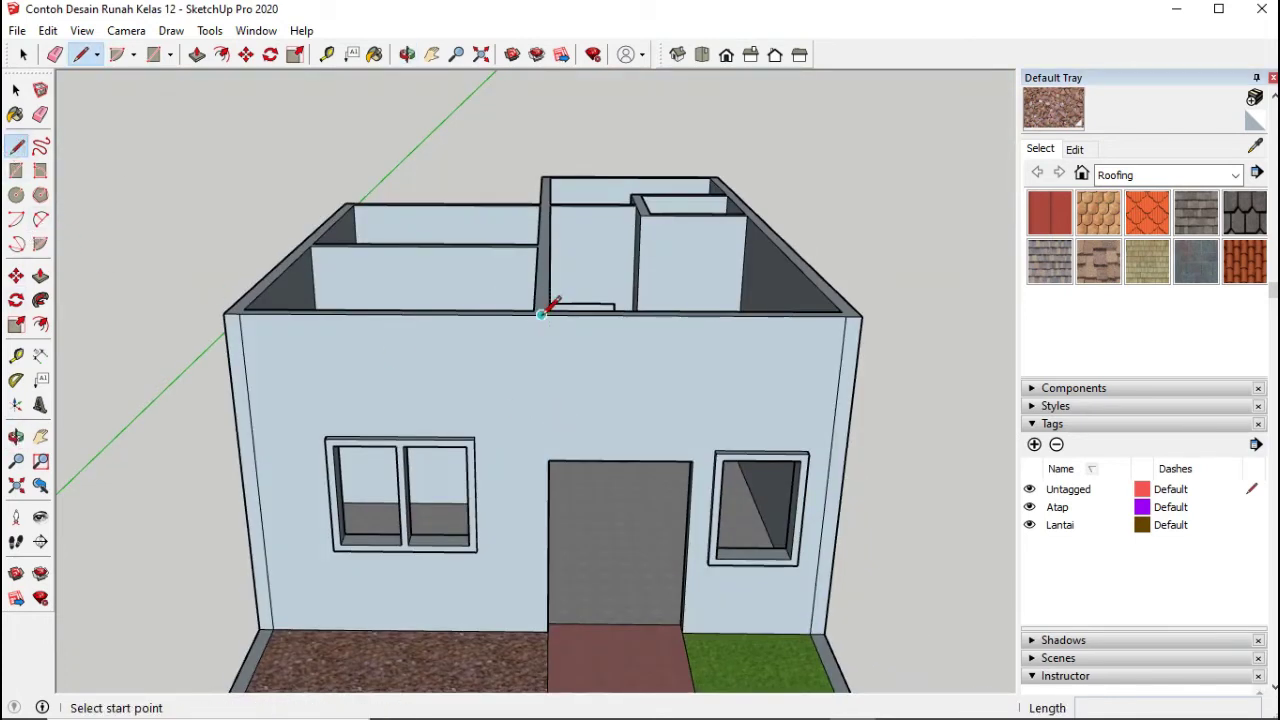
left_click(541, 315)
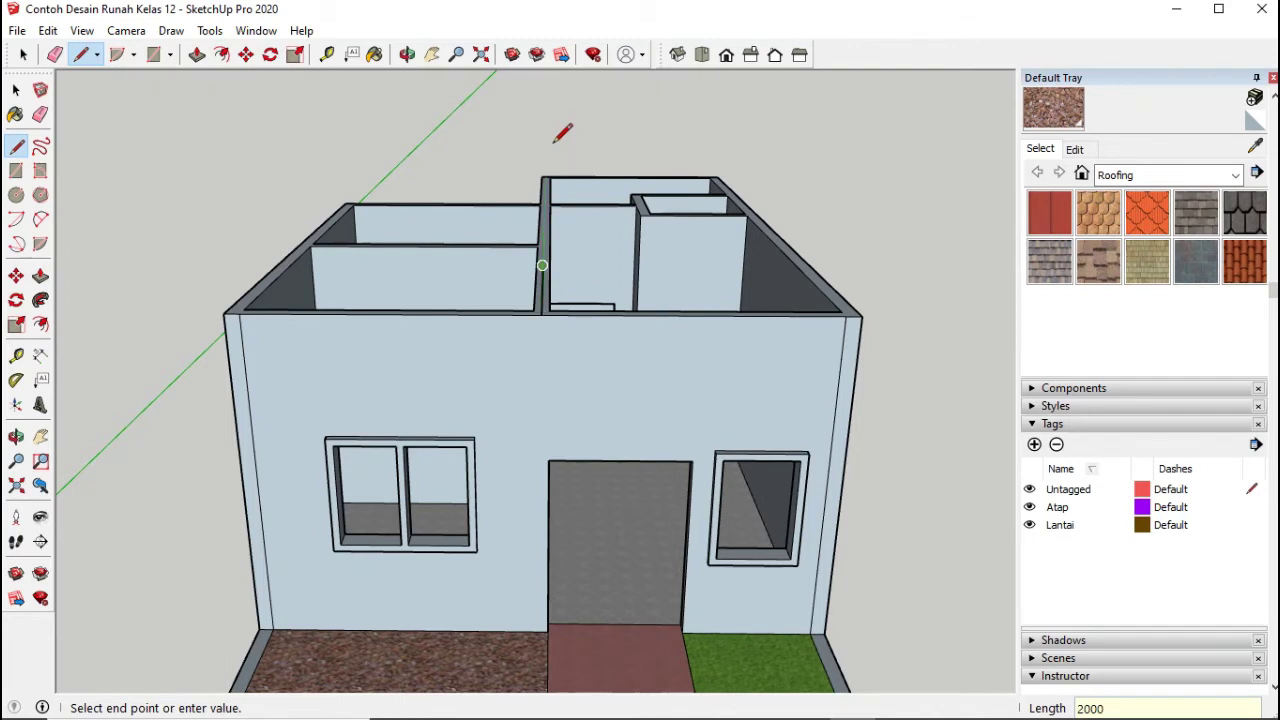
left_click(80, 470)
Step: Draw a 2000 mm vertical line along the blue axis, up from the midpoint of the front wall's top outer edge
left_click(16, 436)
left_click_drag(571, 368, 699, 524)
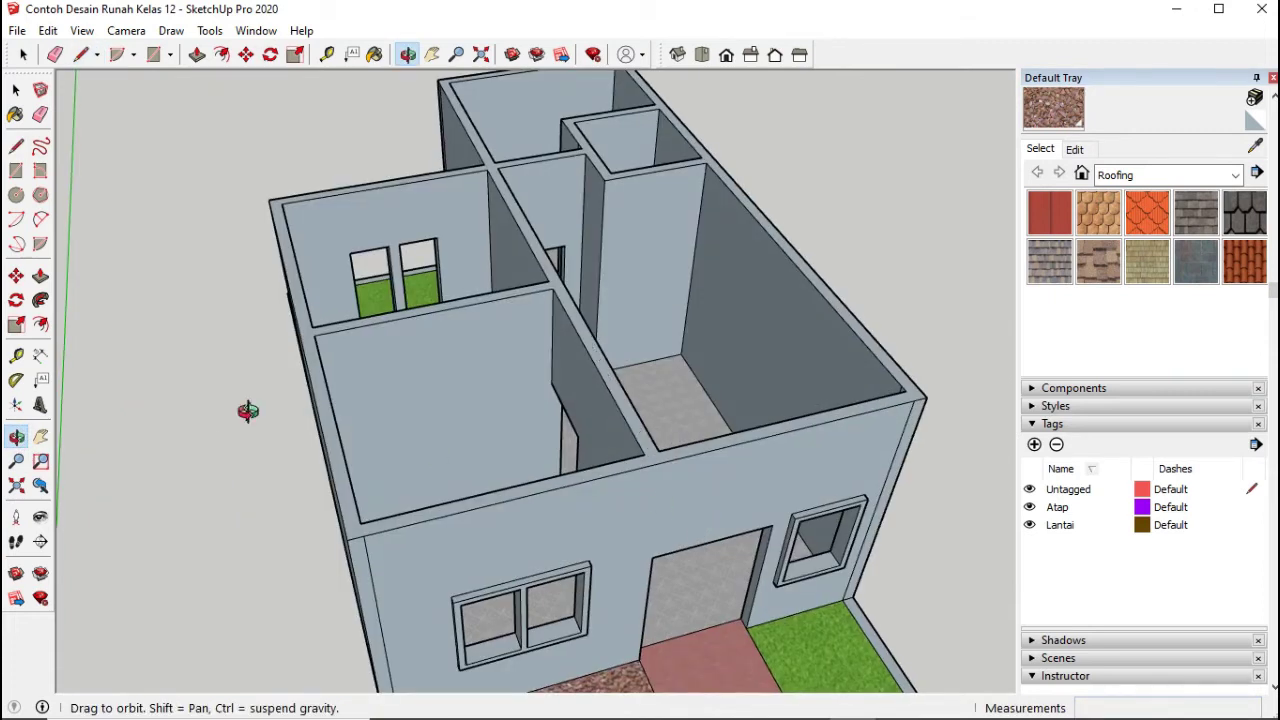
left_click_drag(566, 420, 466, 390)
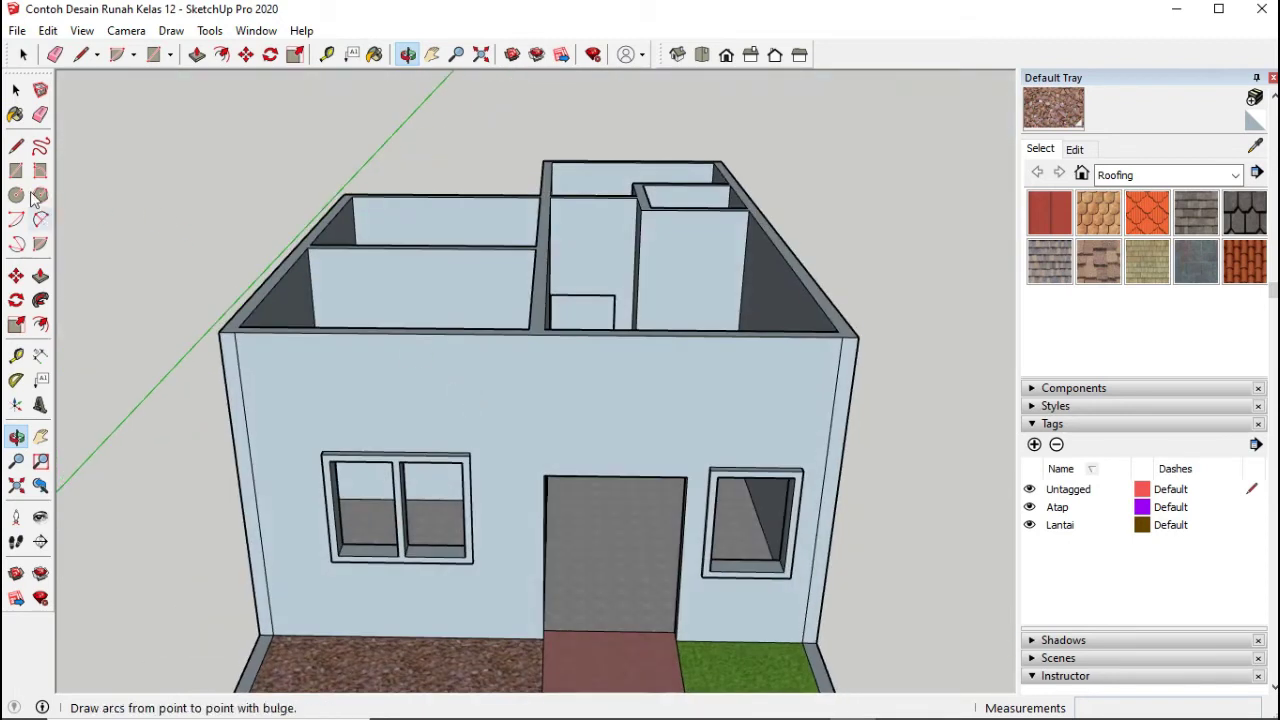
left_click(16, 146)
left_click(537, 336)
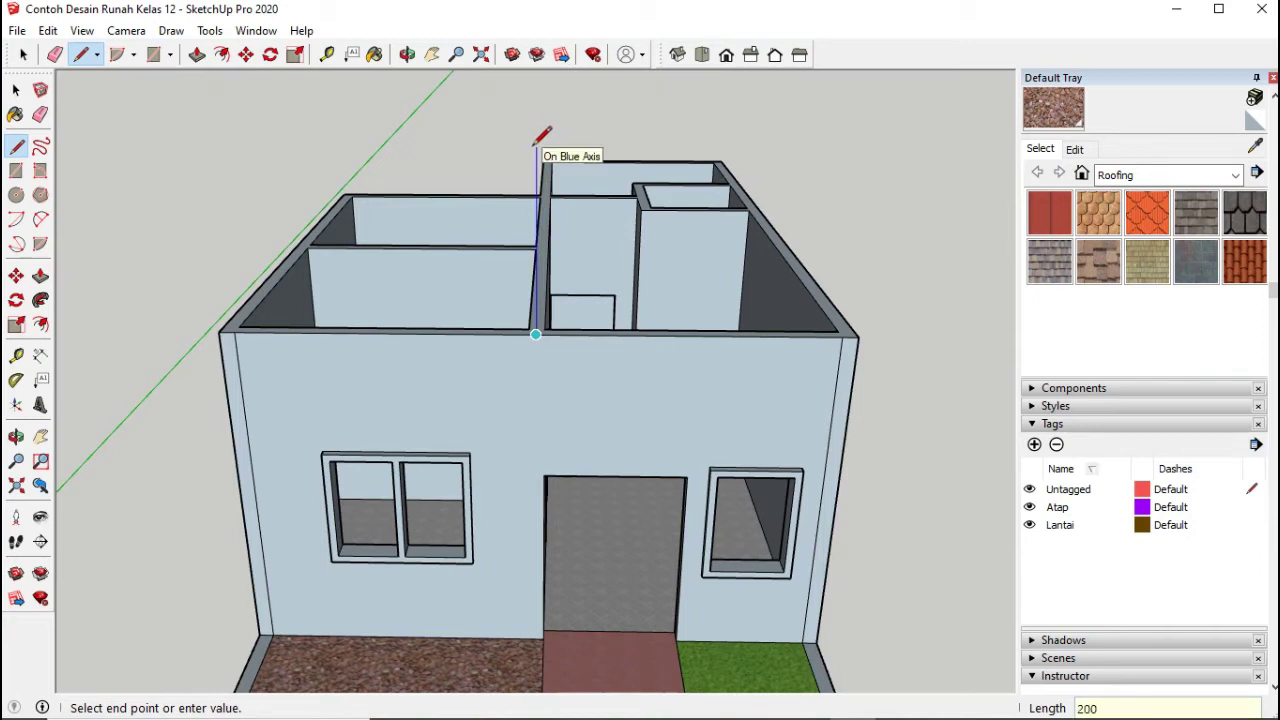
key("Return")
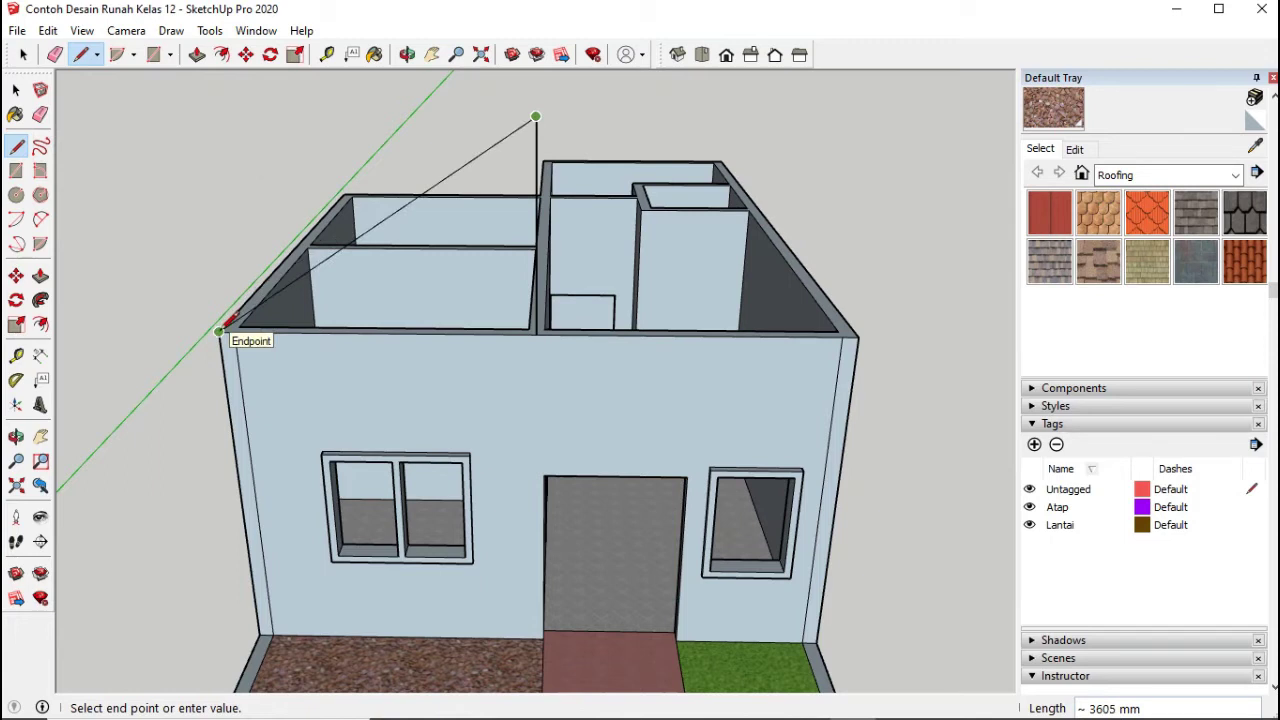
left_click(16, 90)
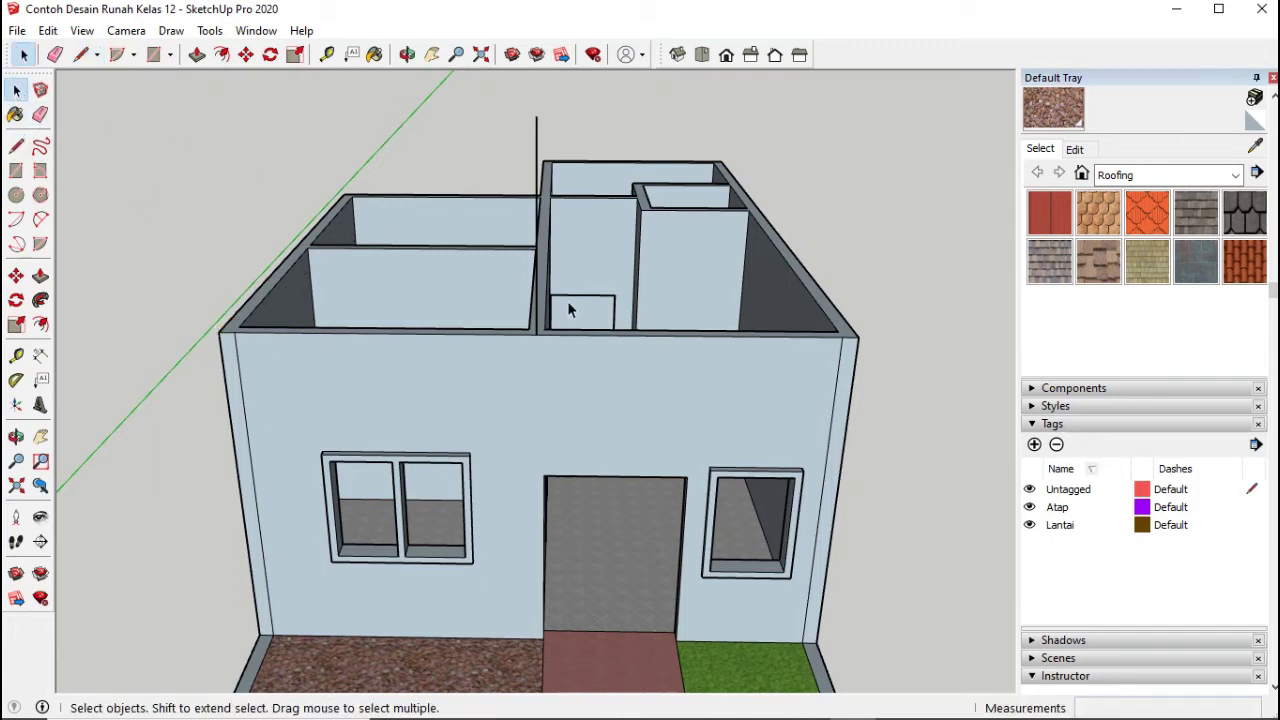
left_click_drag(567, 297, 615, 241)
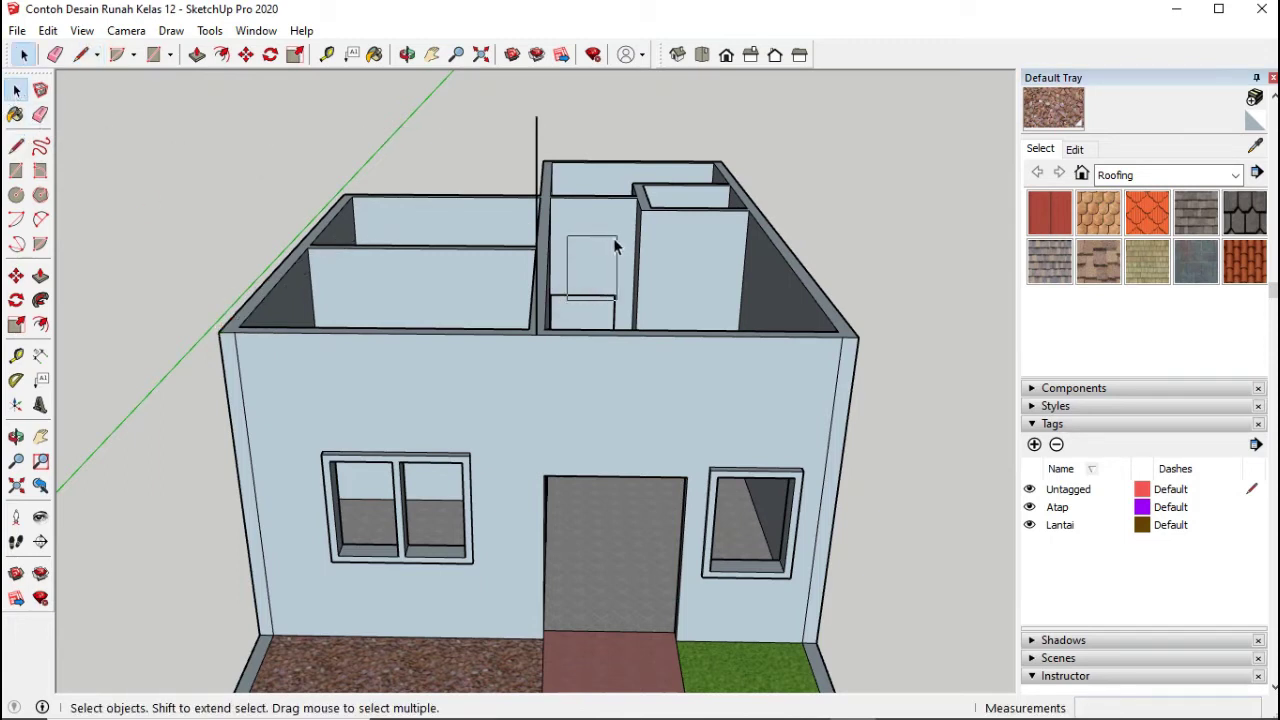
Step: Check the length of the vertical line above the front wall with a dimension, and undo the dimension
left_click(16, 436)
left_click_drag(694, 249, 736, 264)
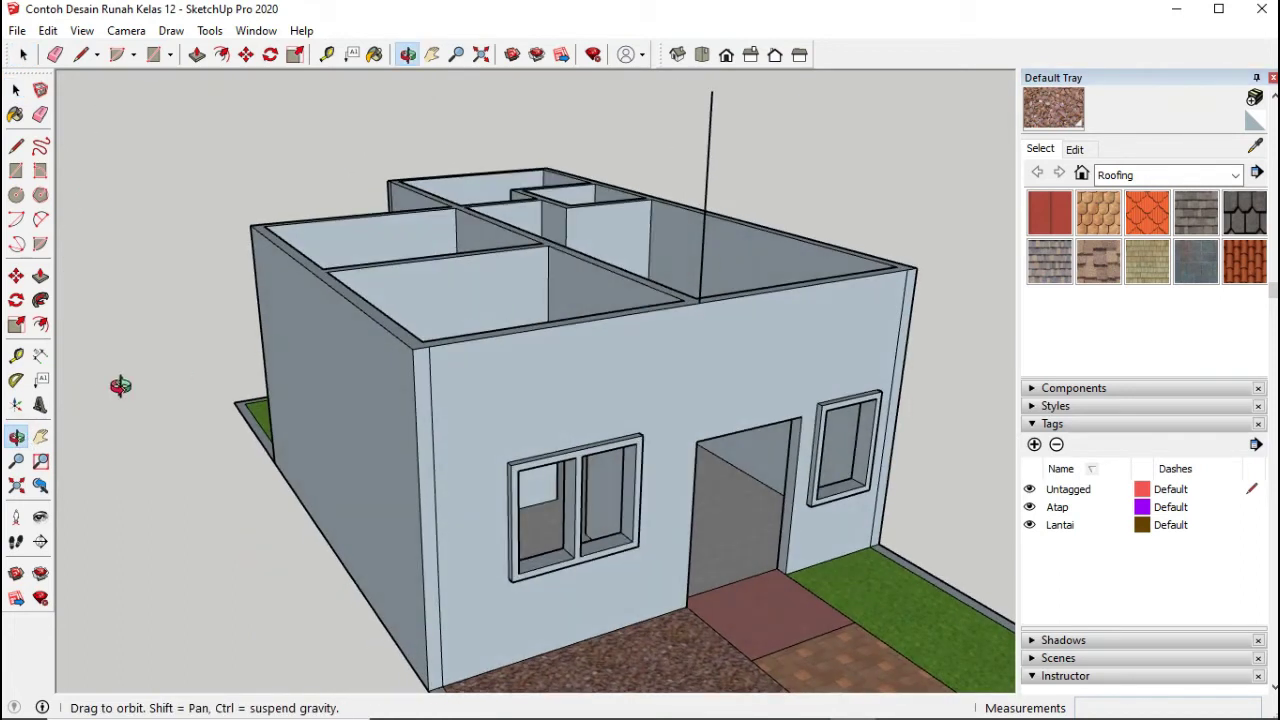
left_click(40, 358)
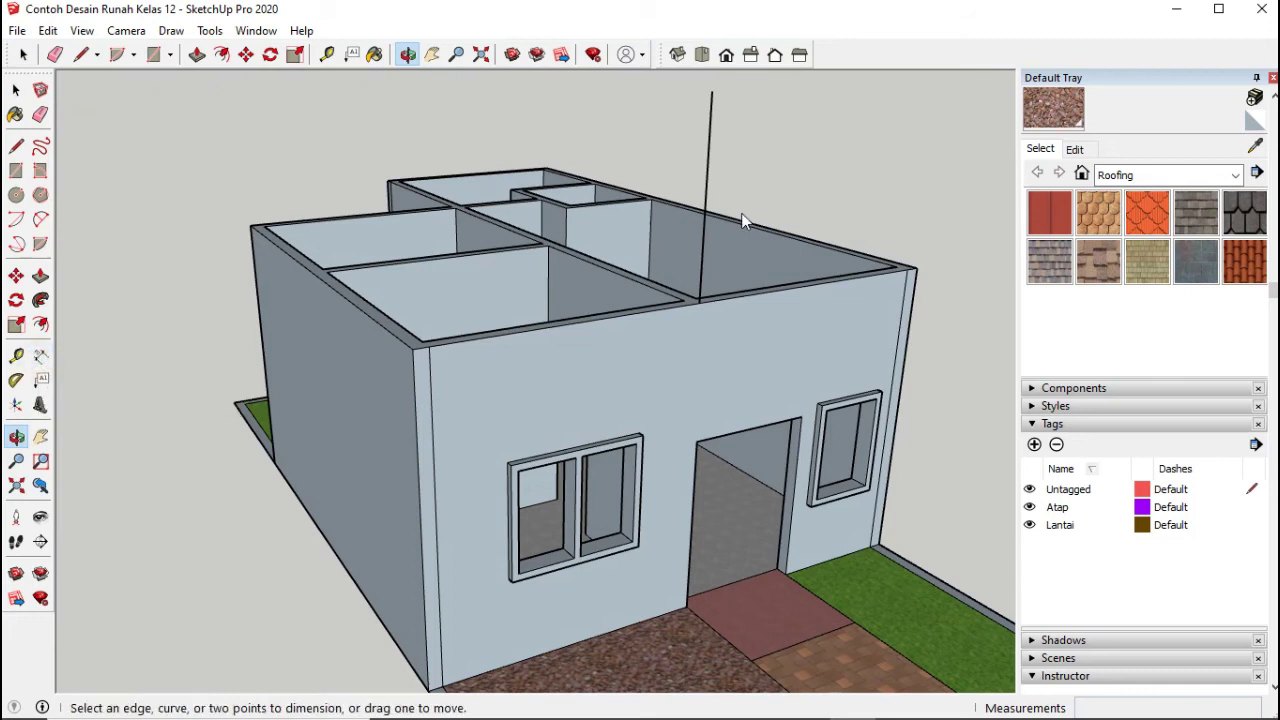
left_click(712, 92)
left_click(698, 304)
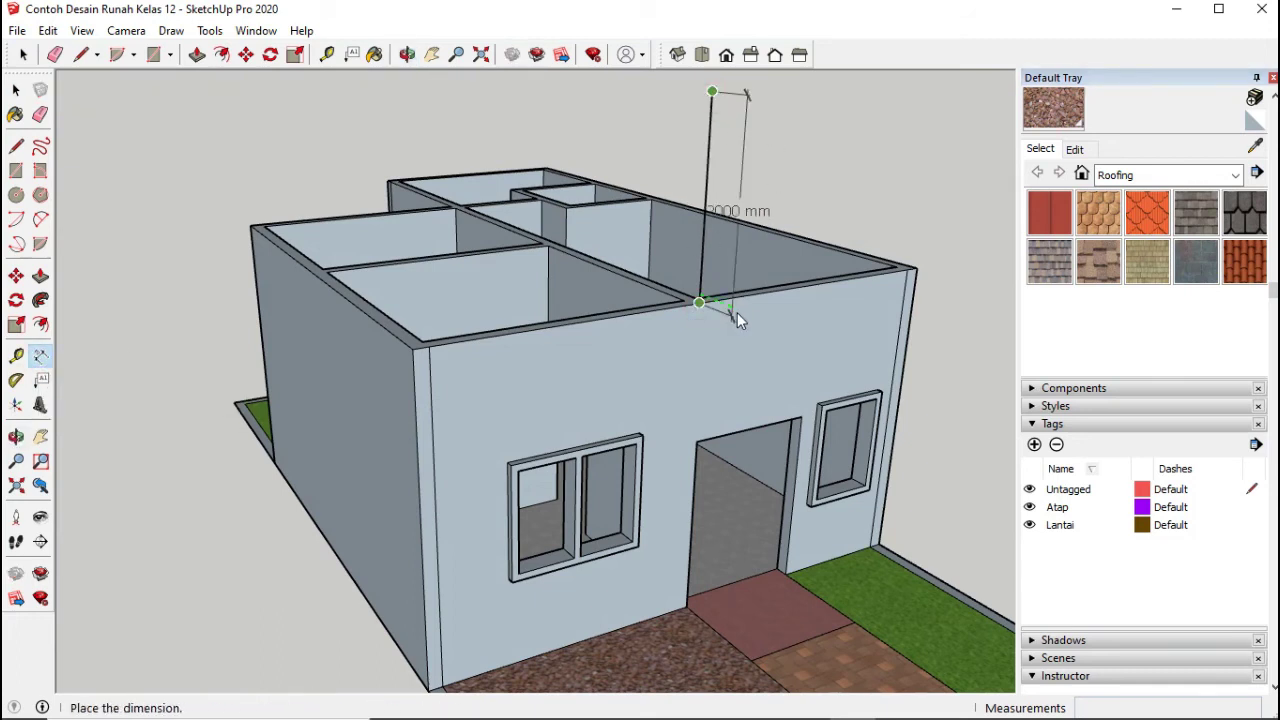
left_click(647, 252)
key("ctrl+z")
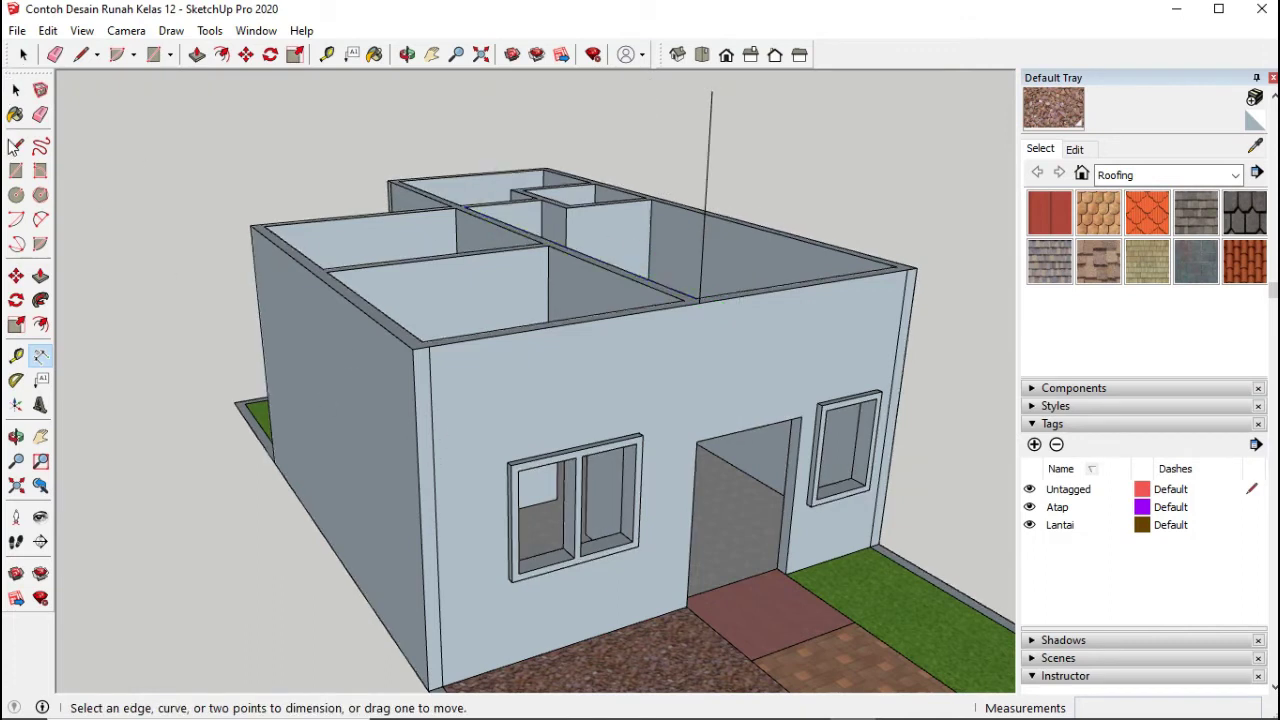
Step: Draw two sloping lines from the top of the vertical line to the front wall's two outer top corners, closing the gable triangle
left_click(16, 146)
left_click(711, 91)
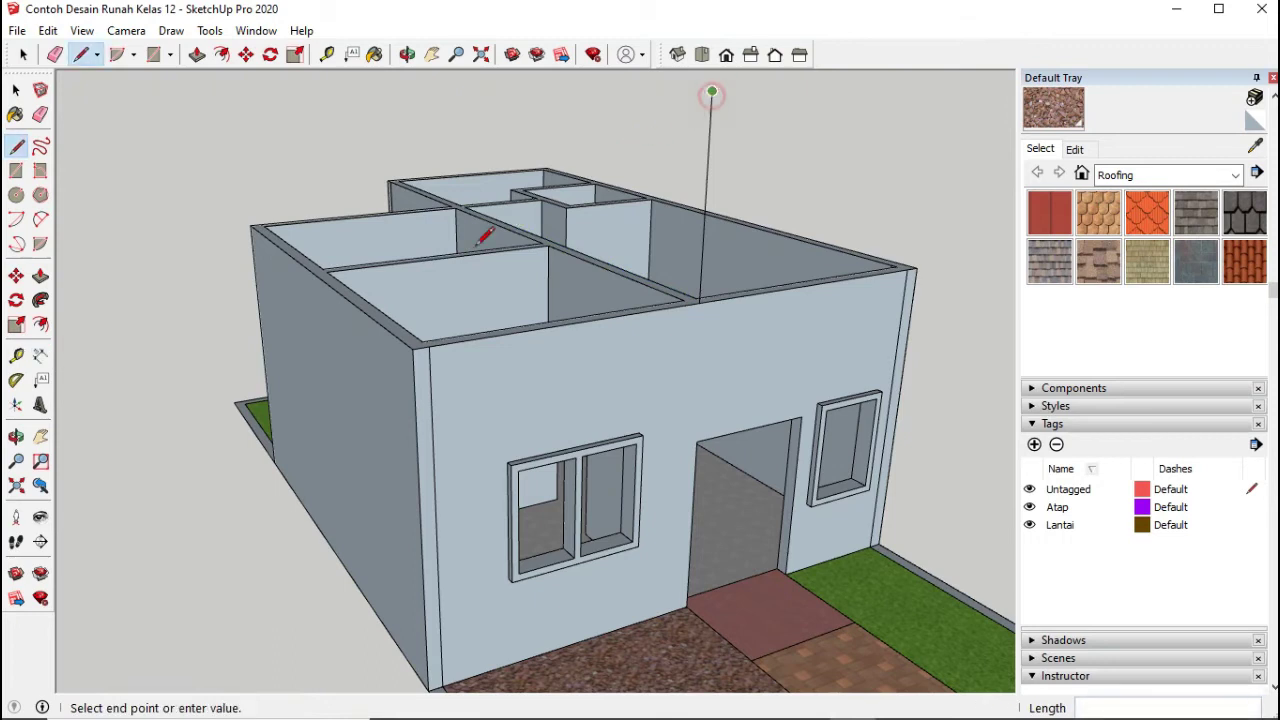
left_click(412, 349)
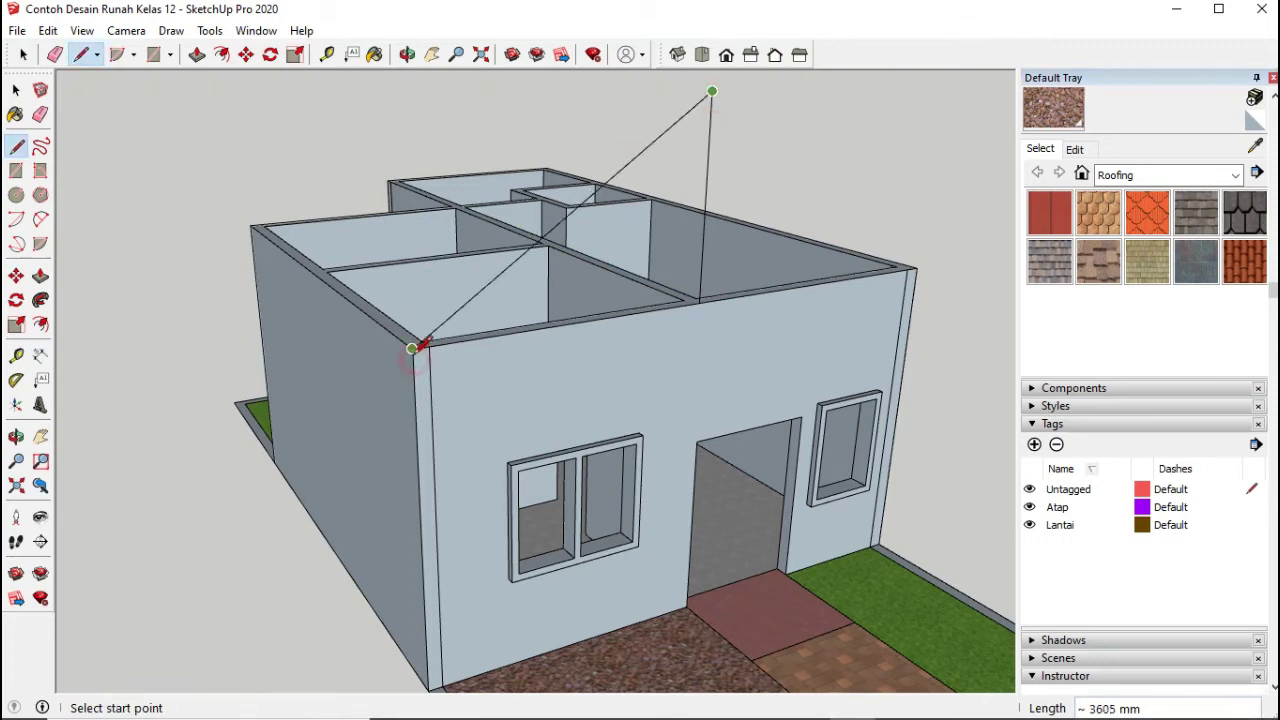
left_click(712, 91)
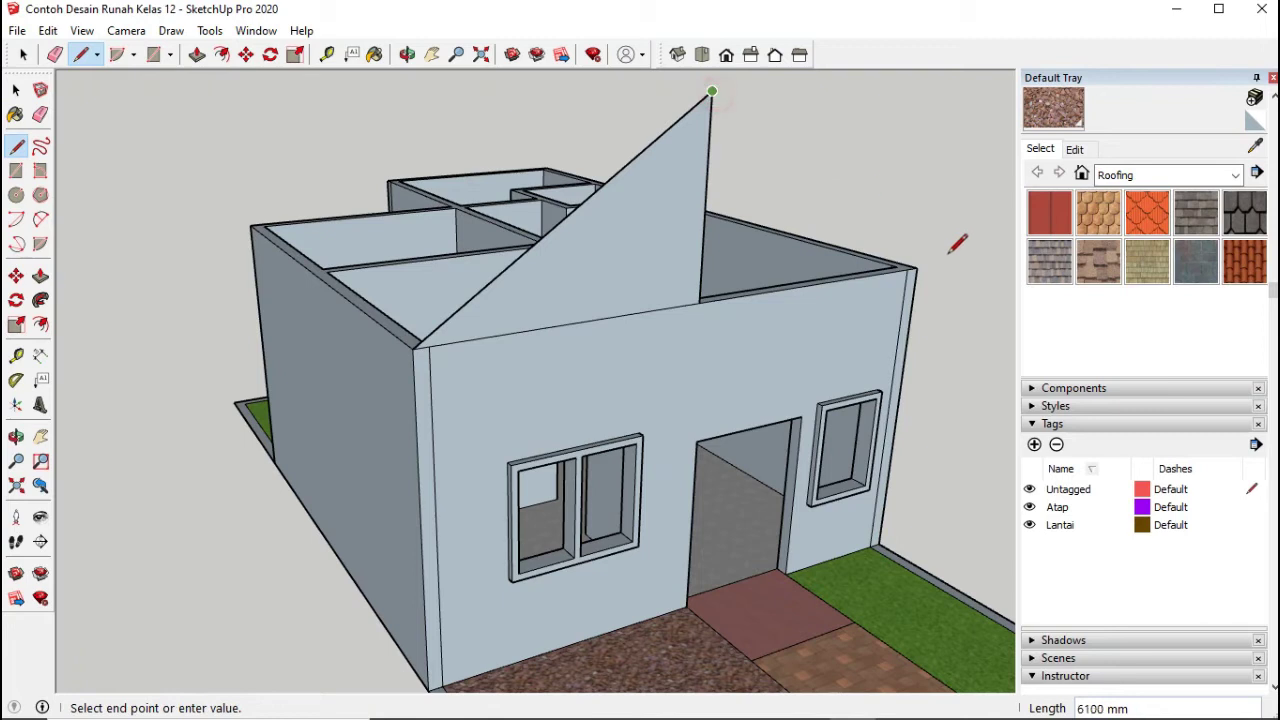
left_click(917, 269)
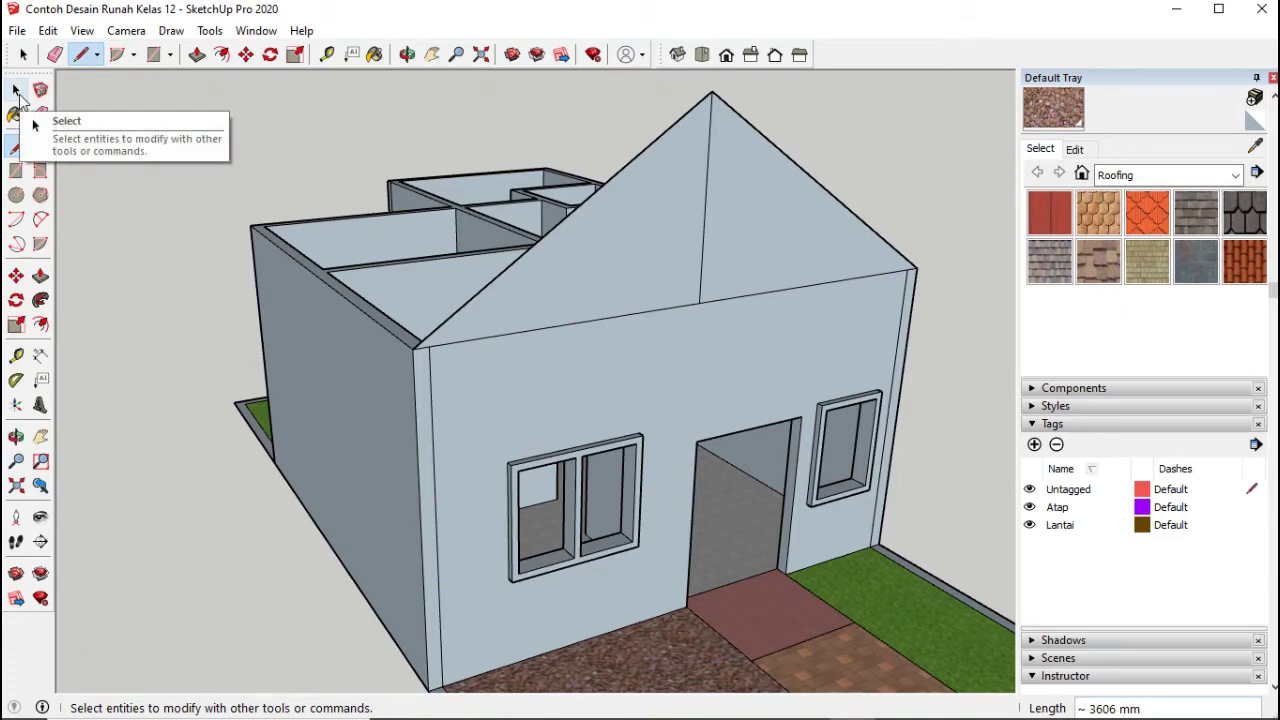
left_click(15, 91)
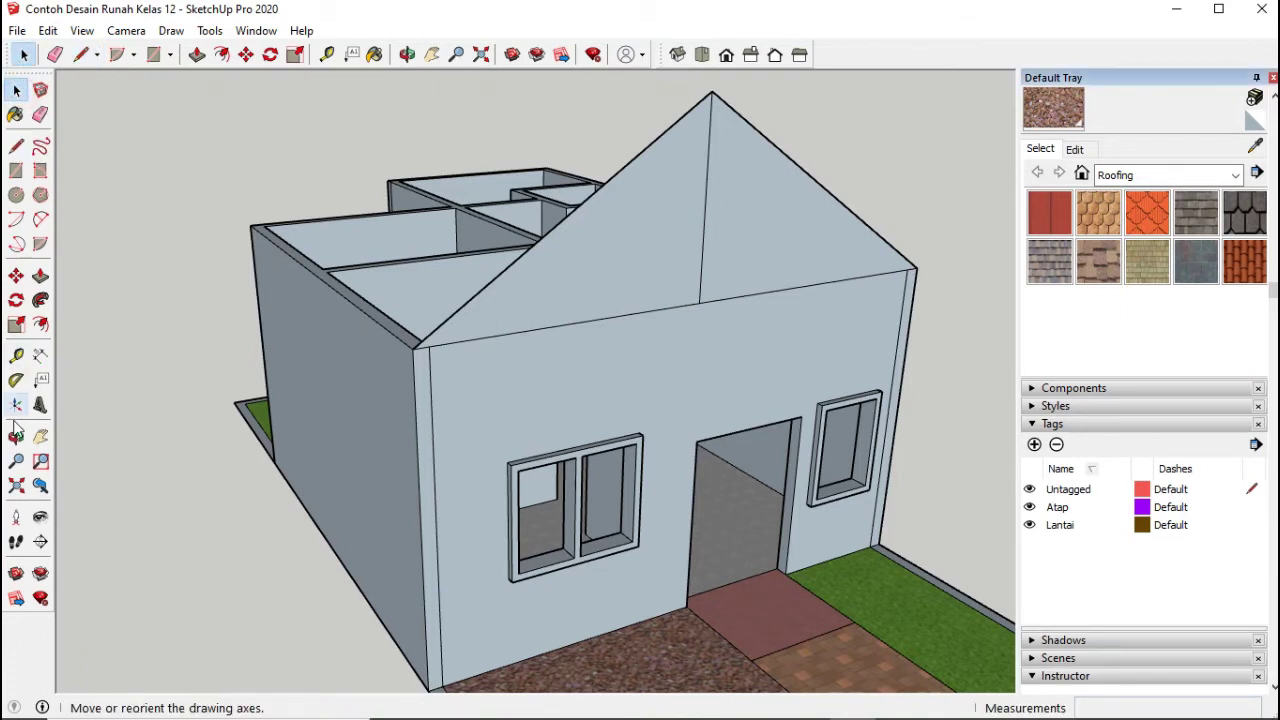
left_click(16, 437)
left_click_drag(528, 428, 474, 366)
left_click_drag(580, 377, 634, 271)
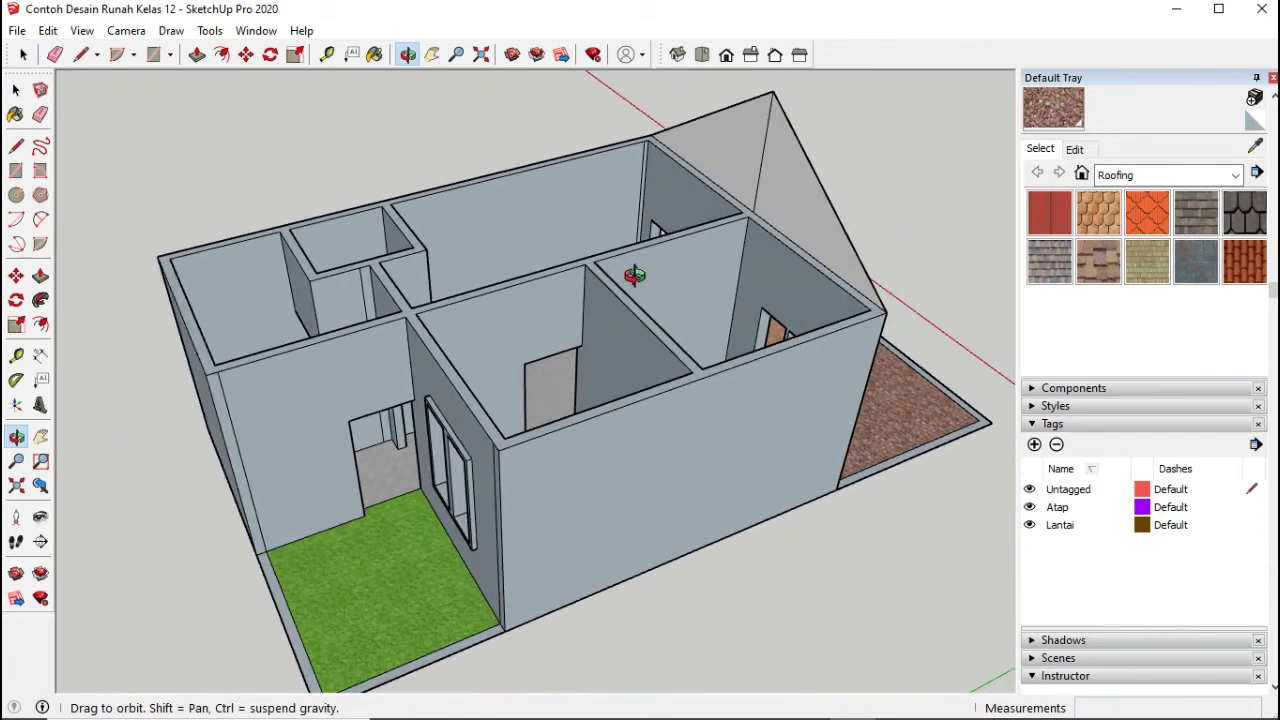
left_click(39, 277)
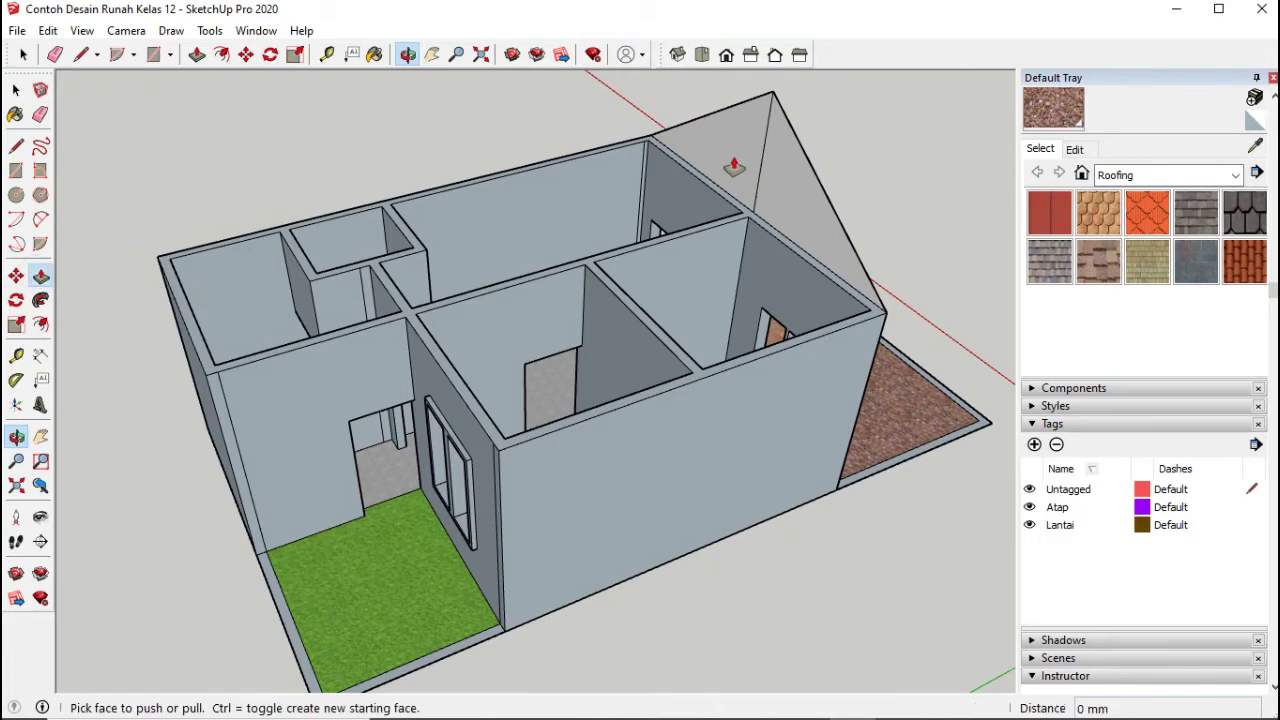
left_click_drag(724, 150, 156, 272)
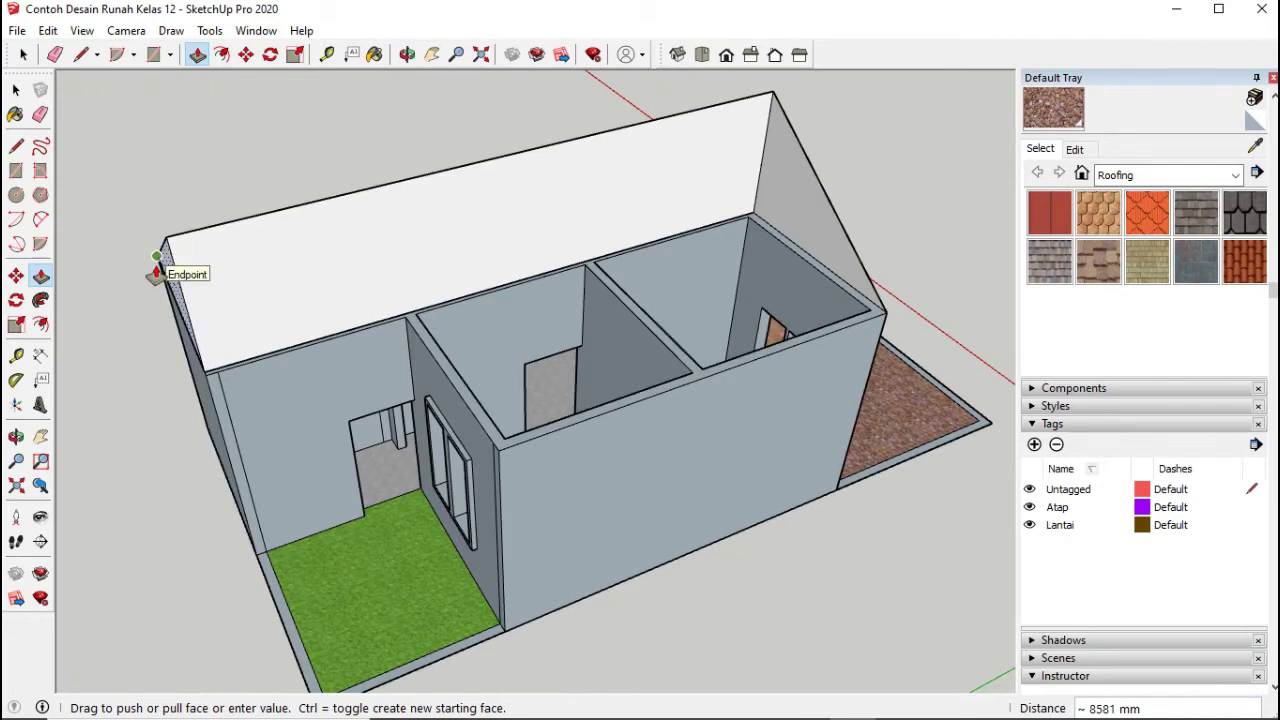
left_click(685, 203)
key("Escape")
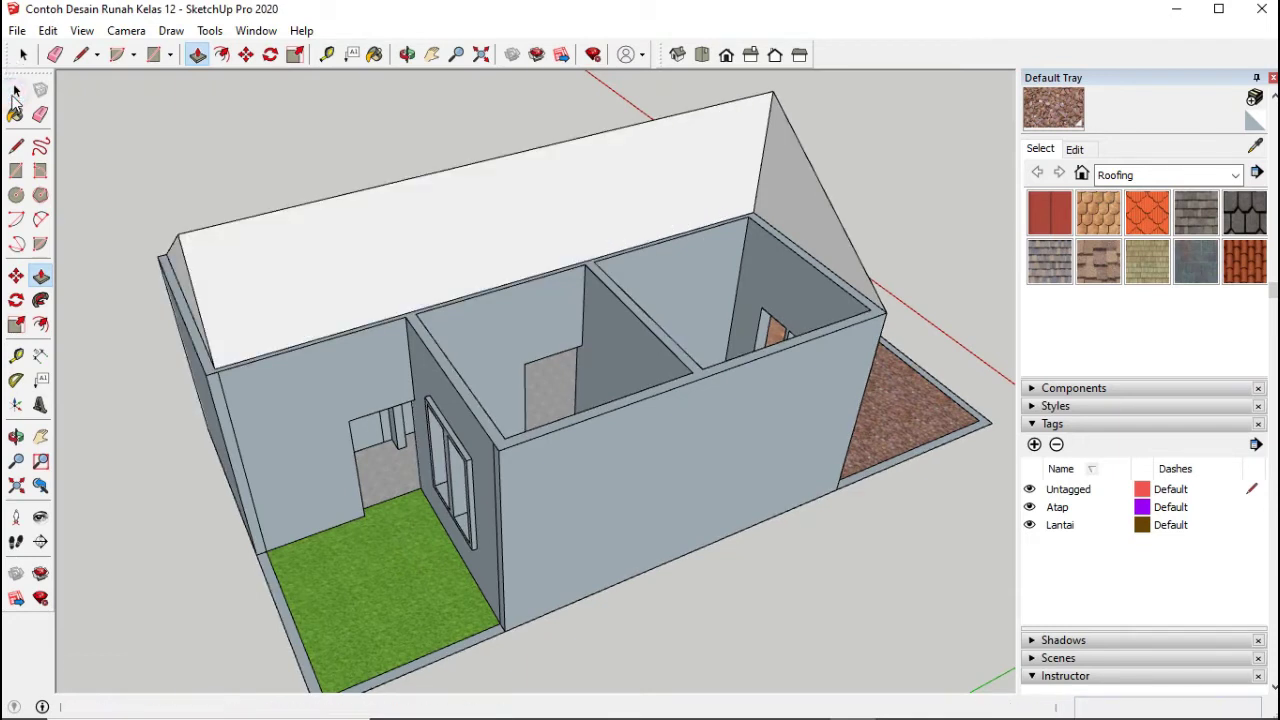
left_click(15, 90)
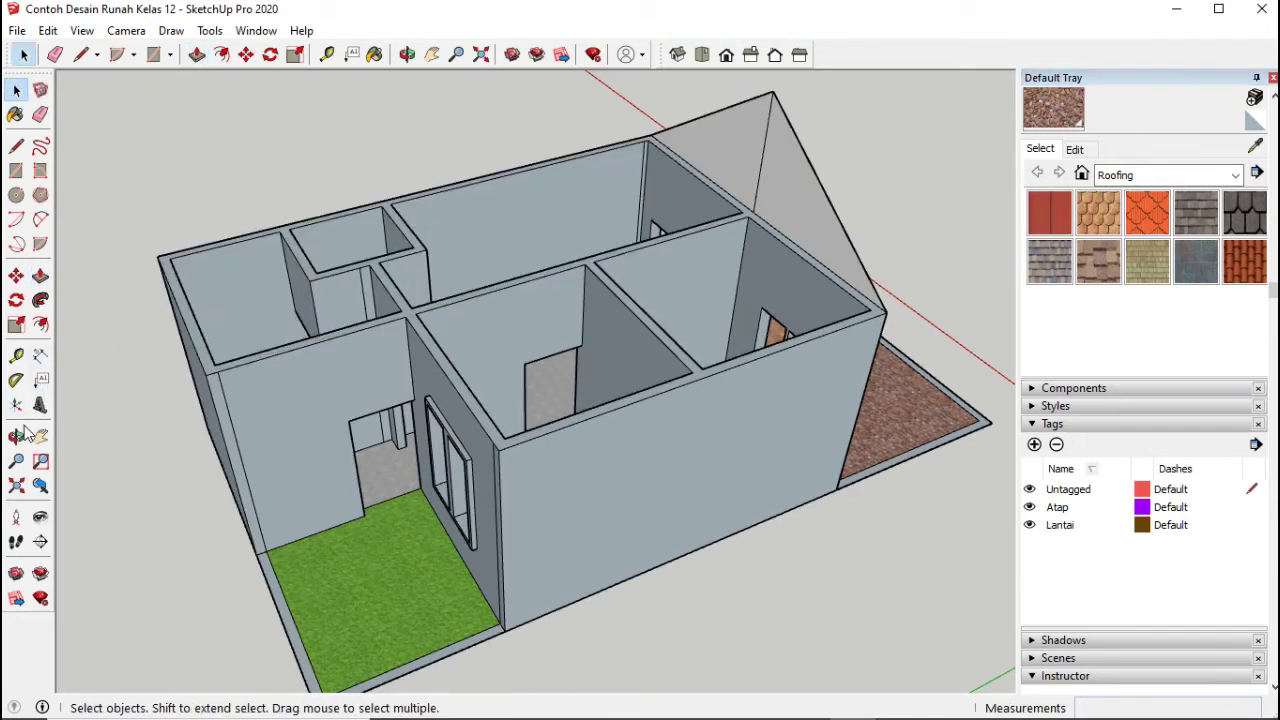
Step: Assign both halves of the front gable, including their edges, to the Atap tag
left_click(705, 156)
left_click(798, 176, "shift")
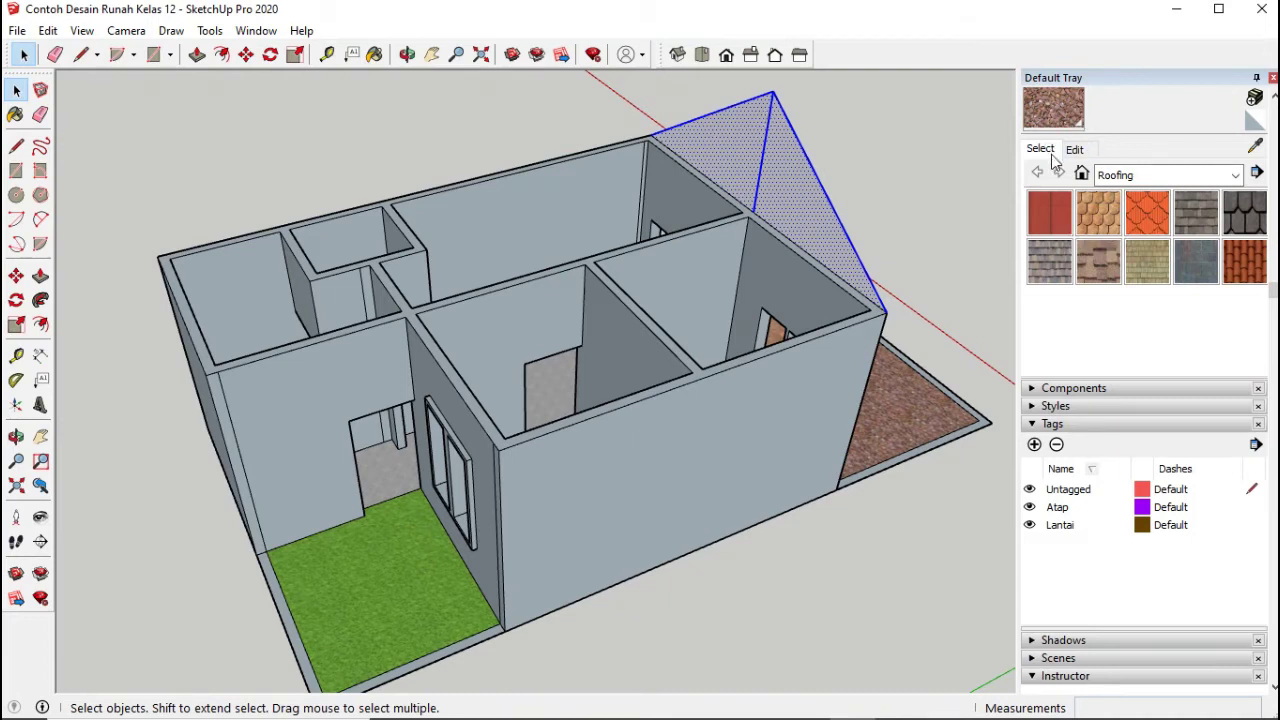
scroll(1051, 154, "up", 5)
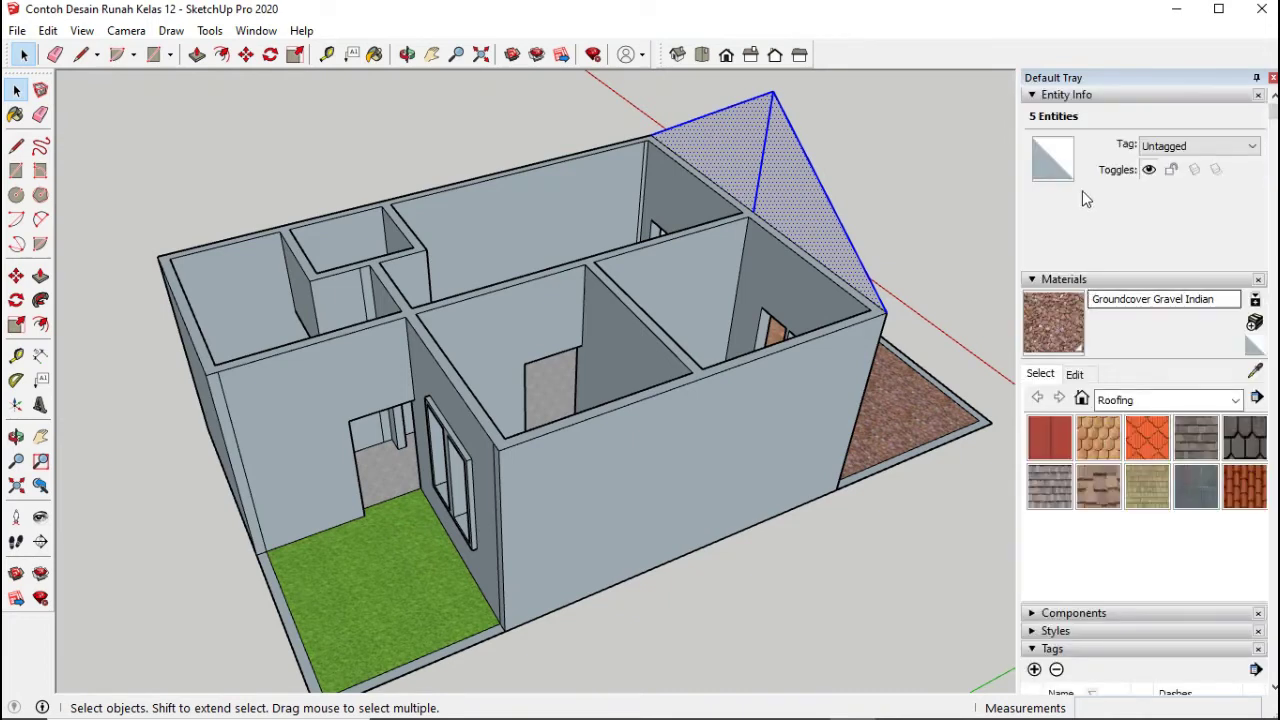
left_click(1033, 94)
left_click(1033, 94)
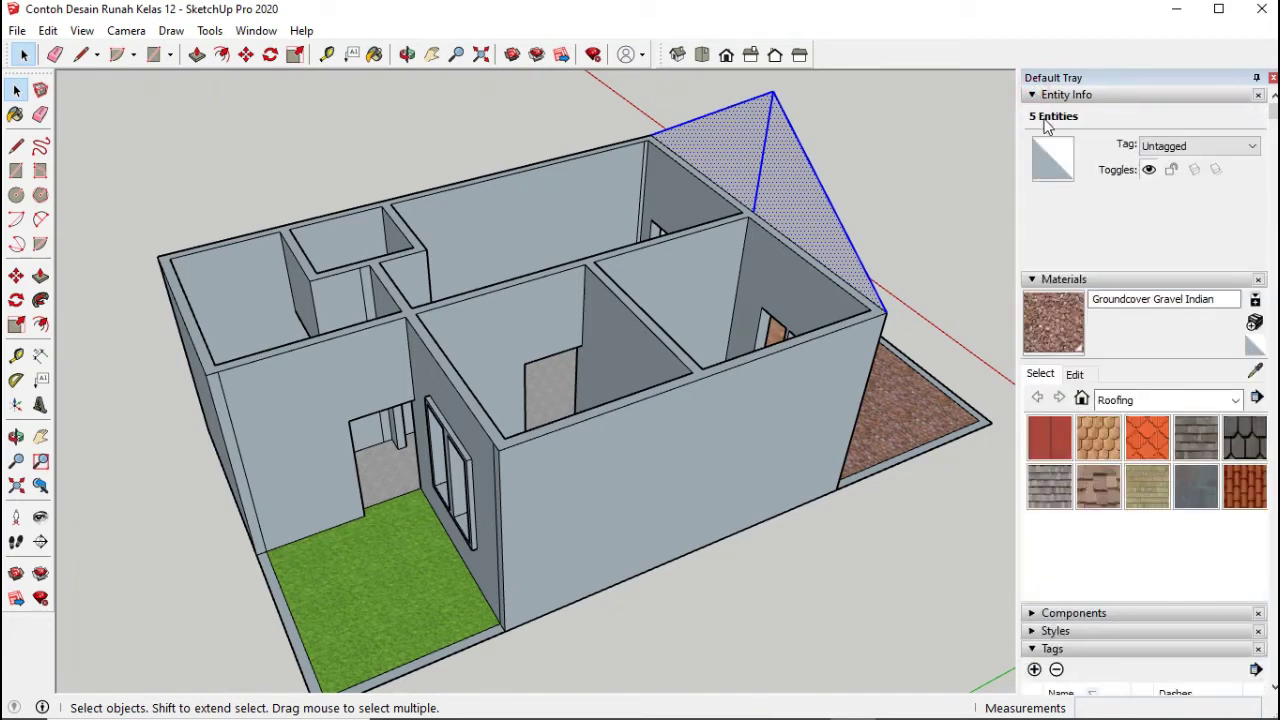
left_click(1169, 150)
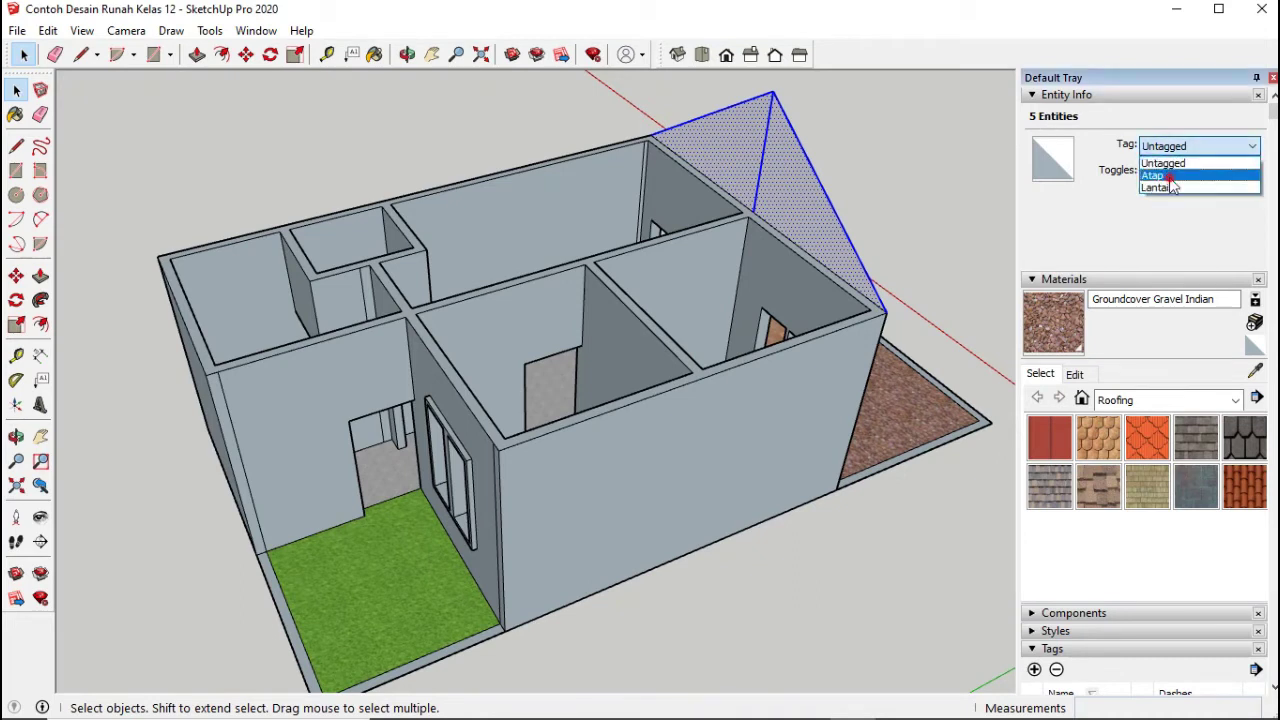
left_click(1169, 176)
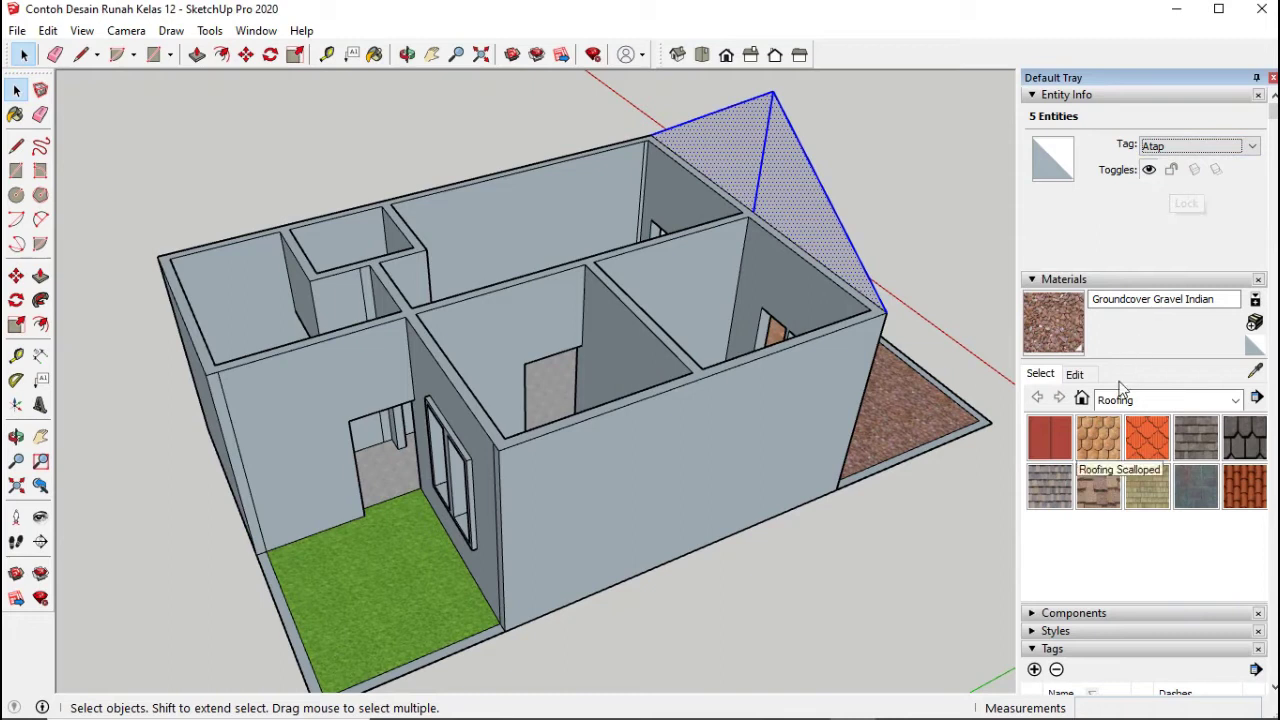
left_click(1134, 233)
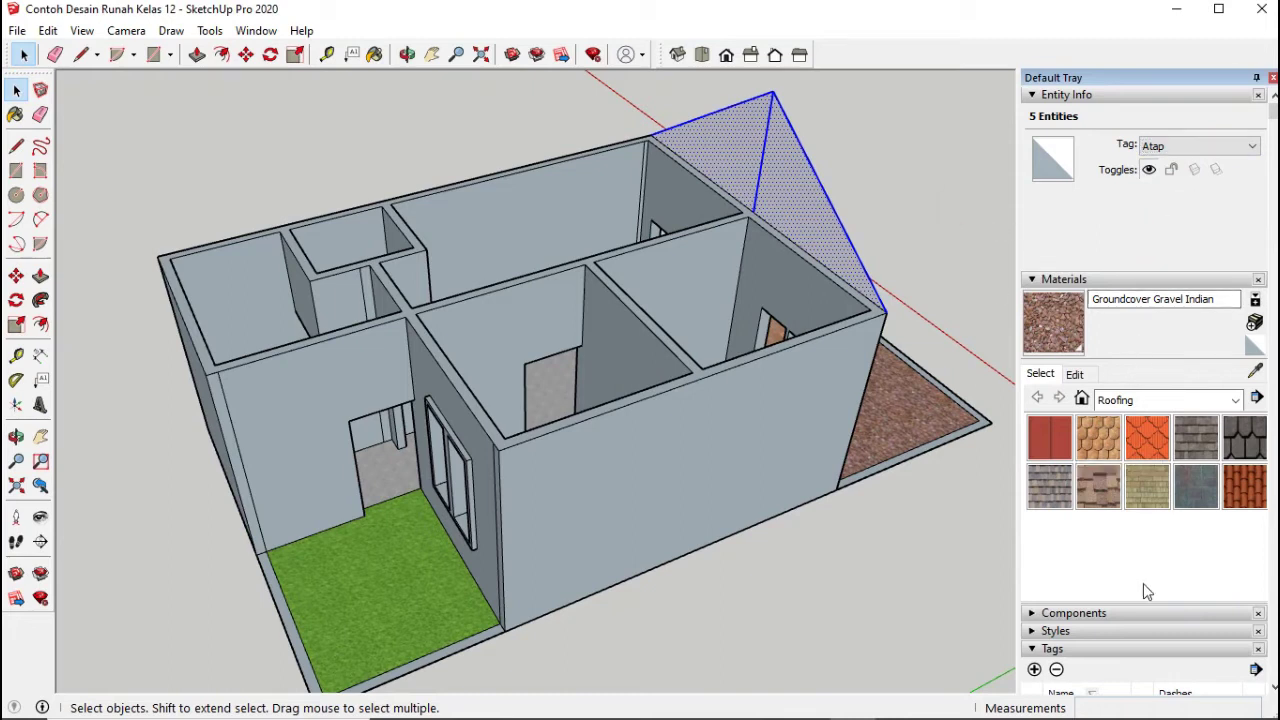
Step: Check the gable's tag assignment by hiding the Atap tag and showing it again
scroll(1143, 583, "down", 3)
left_click(1031, 621)
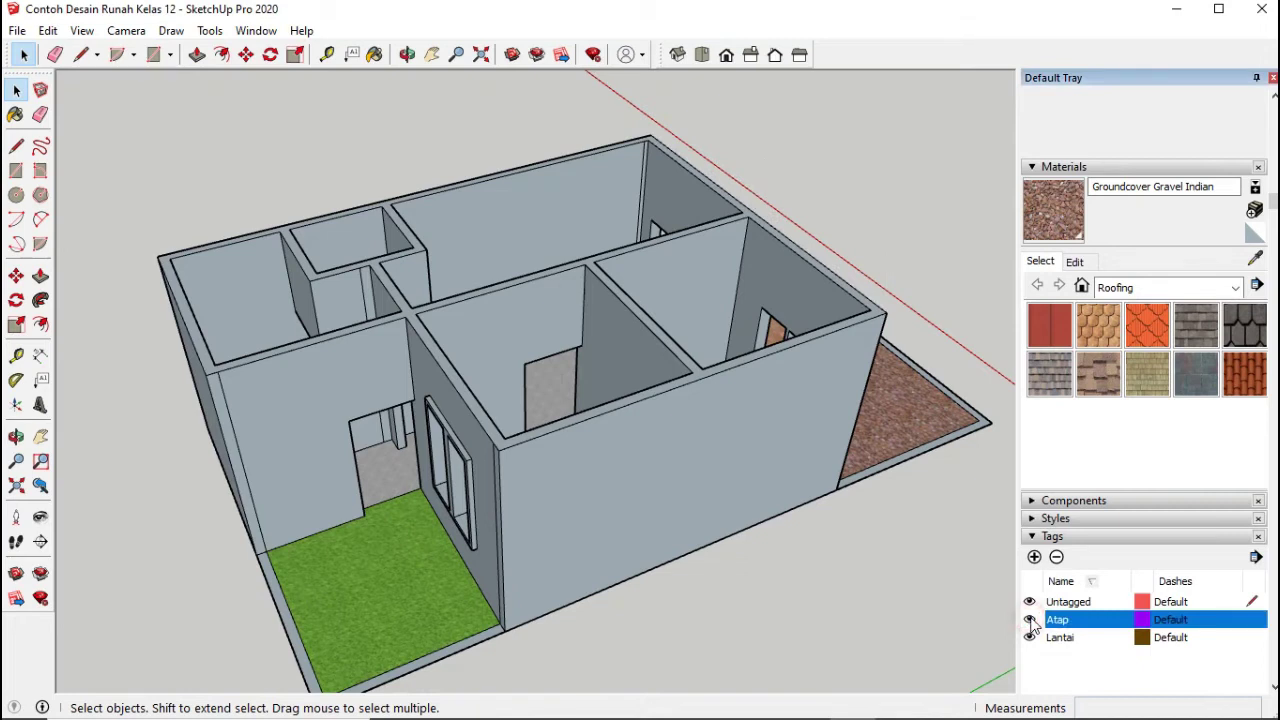
left_click(1030, 620)
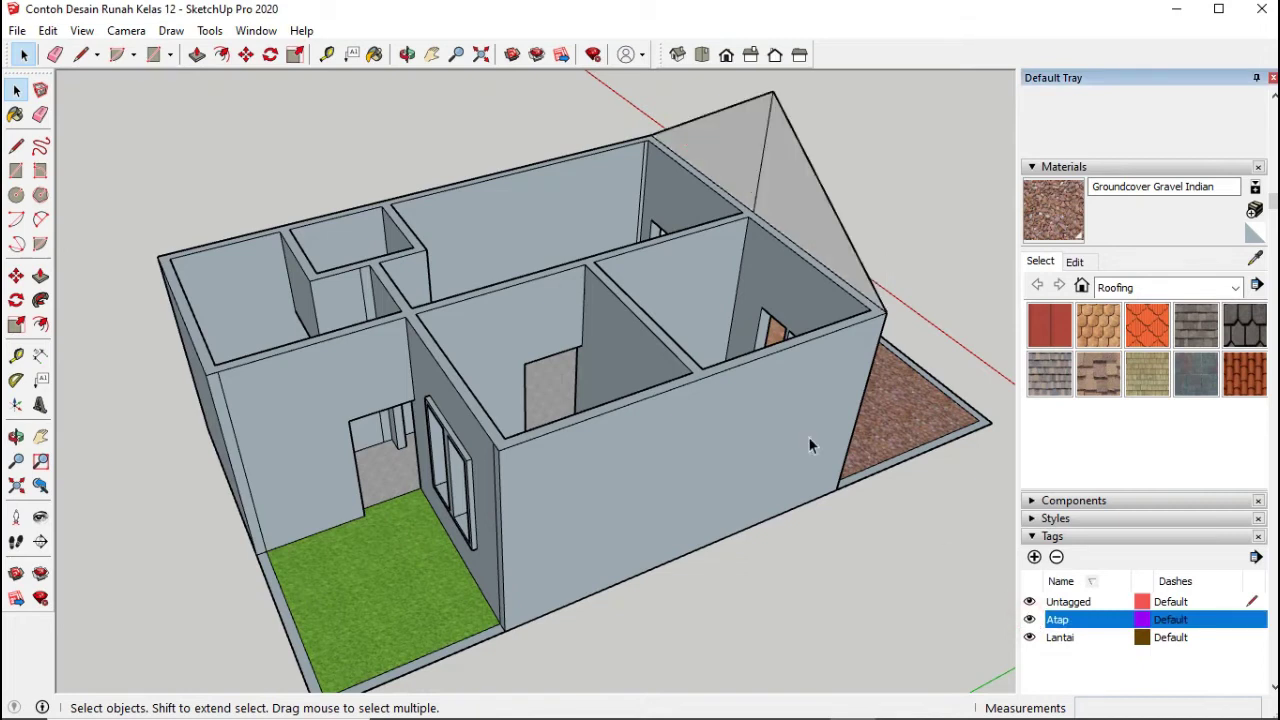
Step: Try to extrude the doorway-side half of the front gable about 8568 mm to the rear wall, and undo the extrusion
left_click(40, 277)
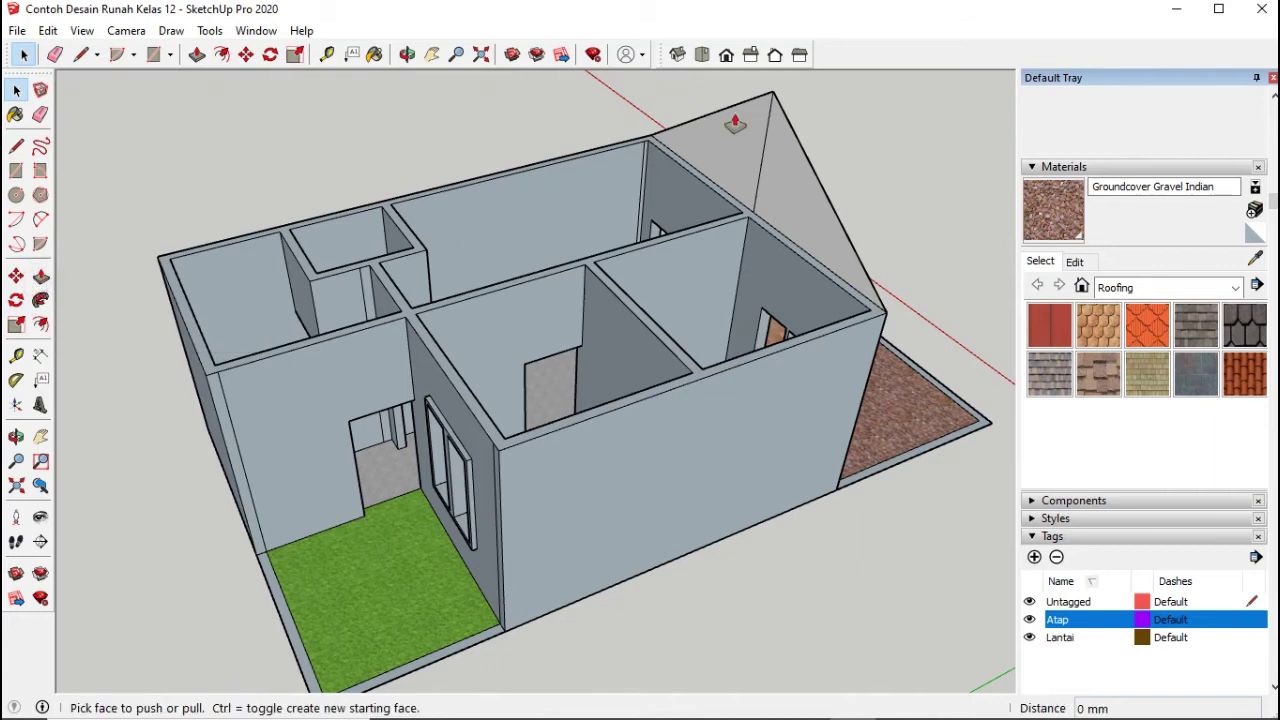
left_click(731, 131)
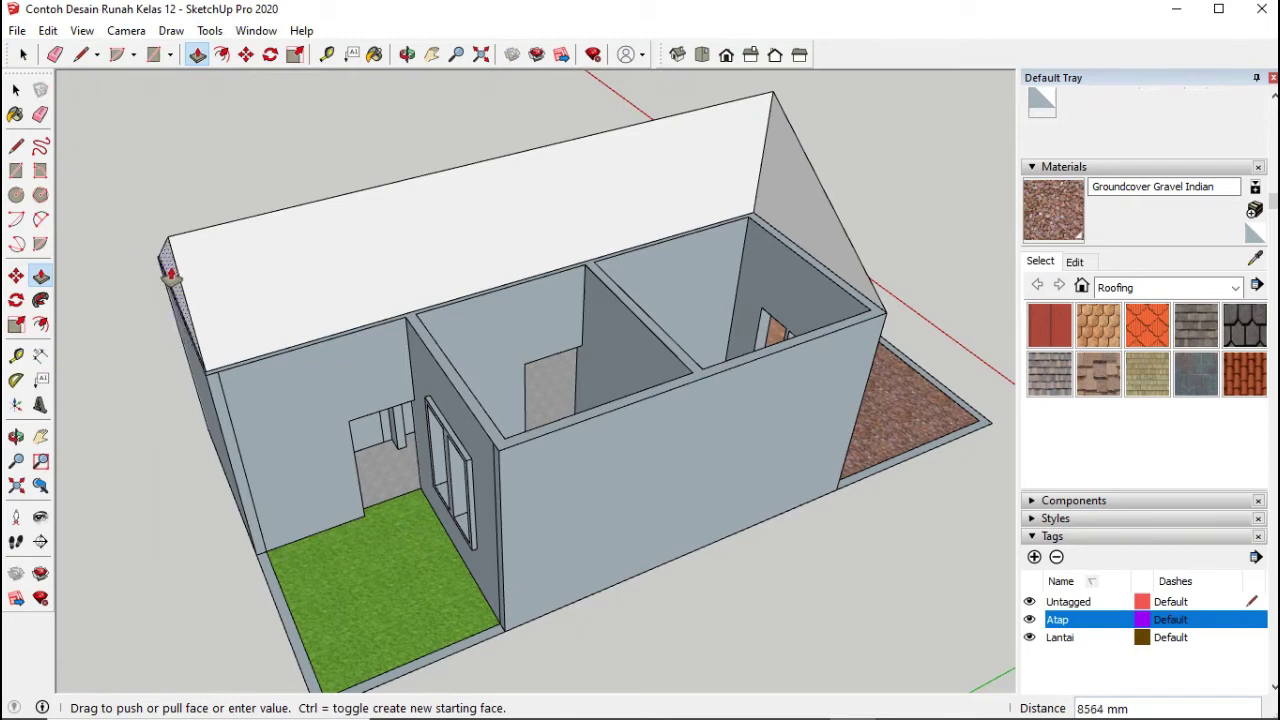
left_click(170, 275)
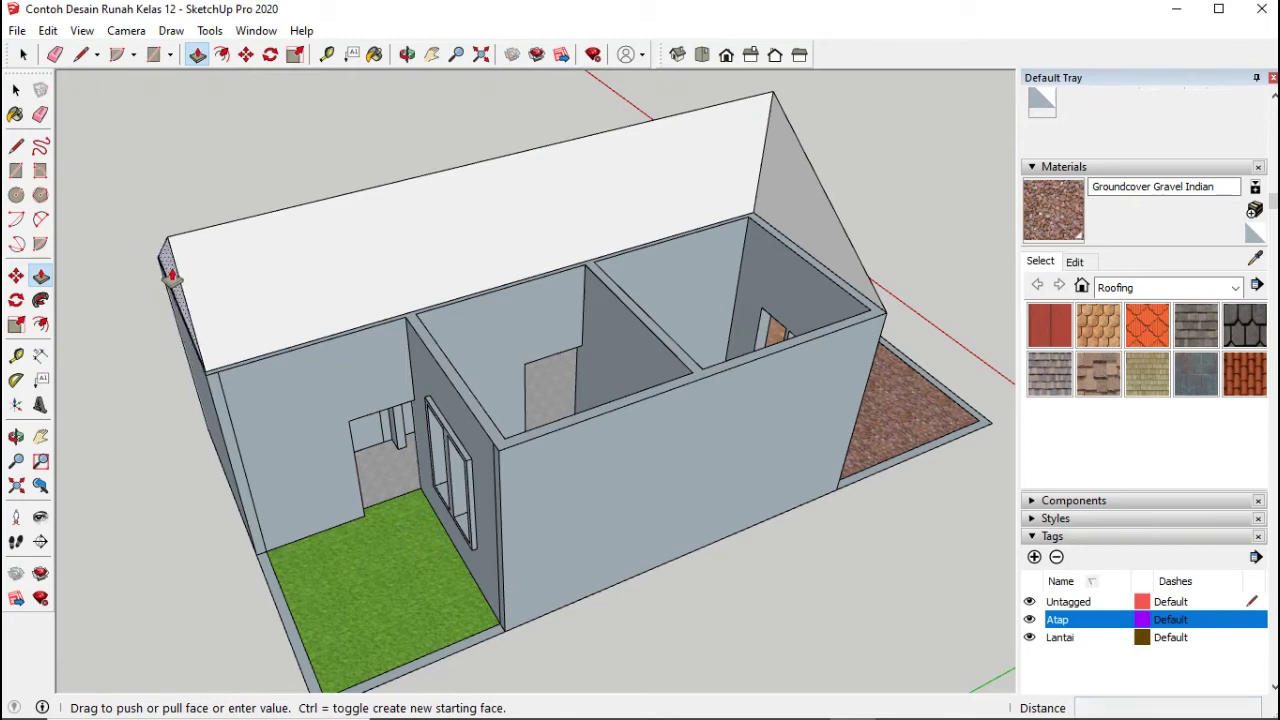
scroll(170, 275, "up", 5)
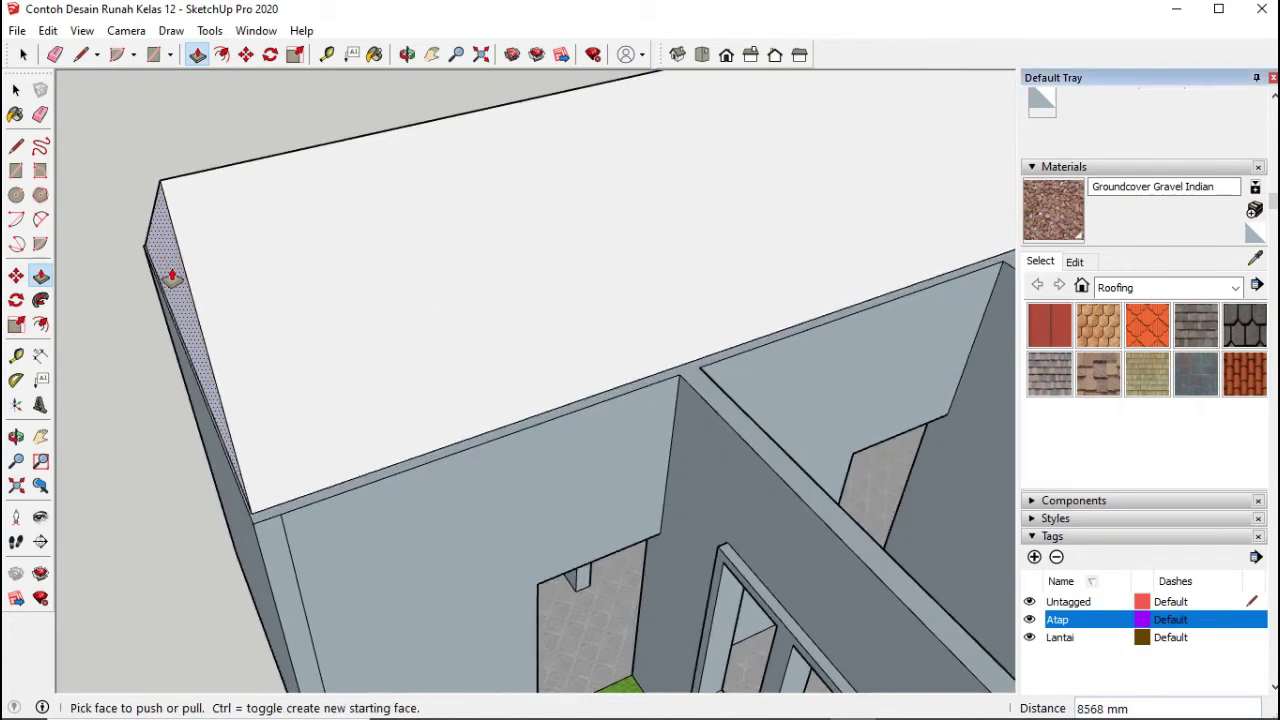
key("ctrl+z")
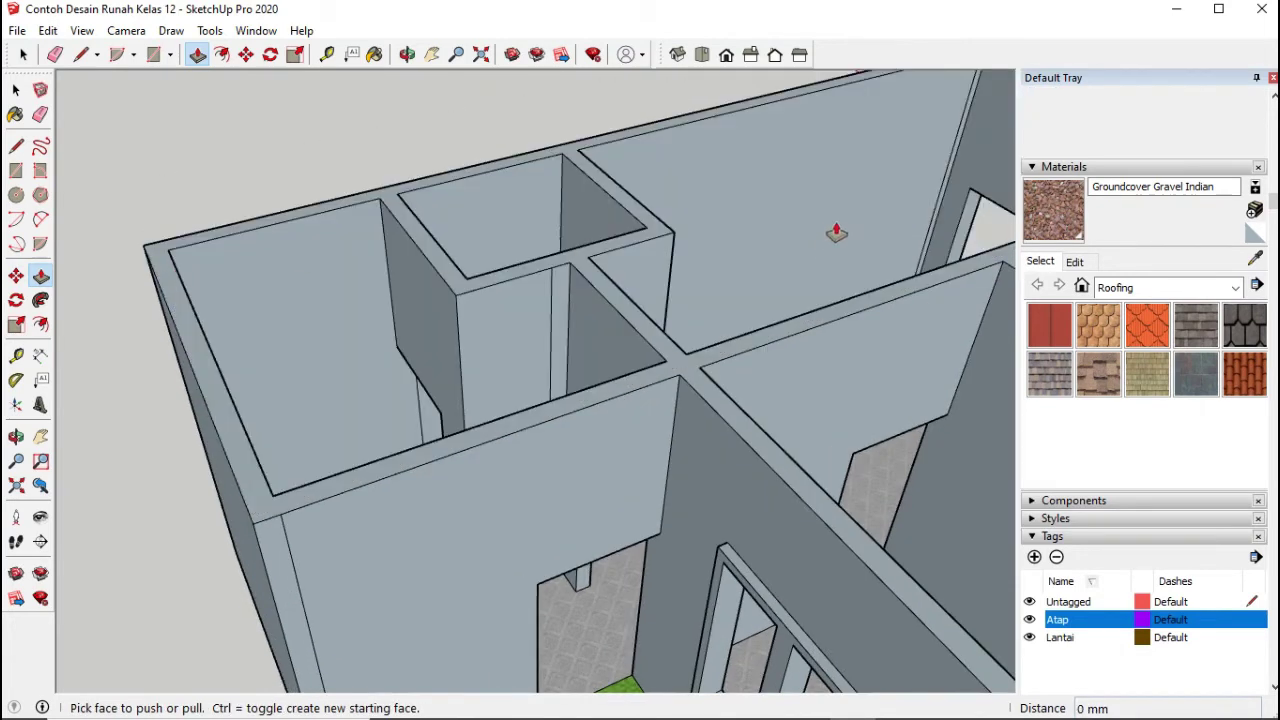
Step: Extrude the doorway-side half of the front gable about 8572 mm back to the outer face of the rear wall
scroll(931, 229, "down", 3)
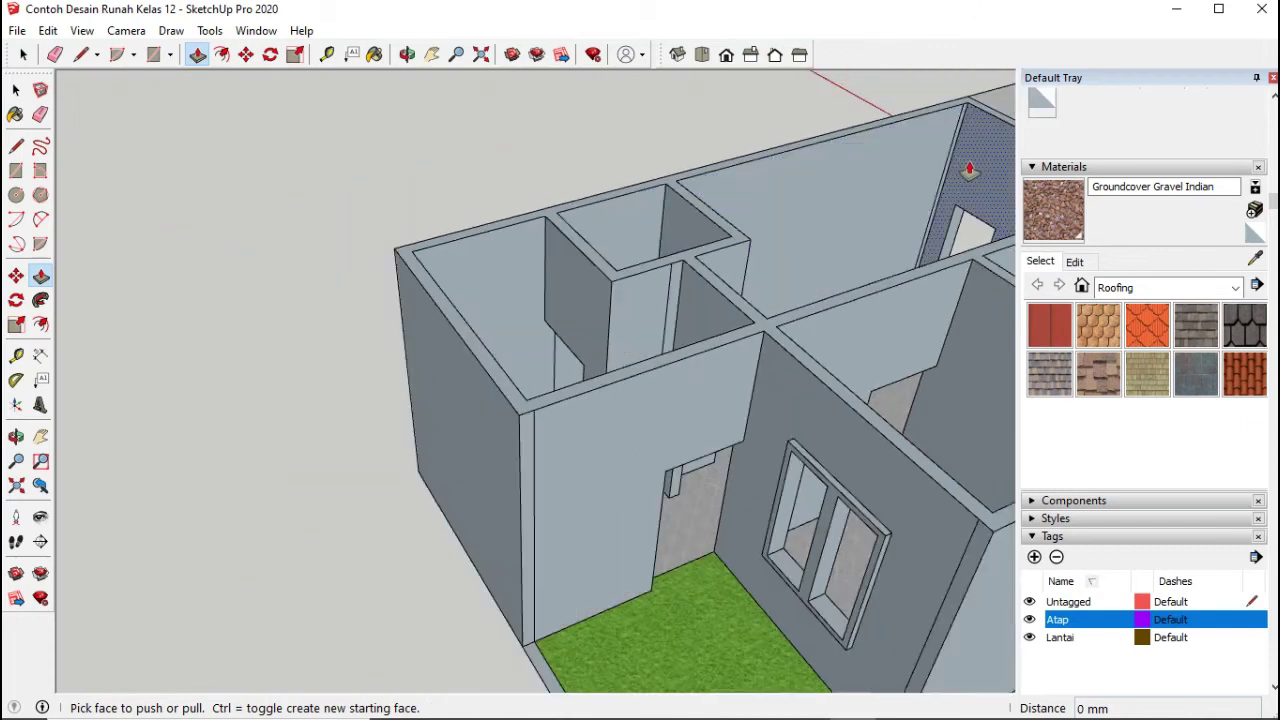
scroll(969, 170, "down", 2)
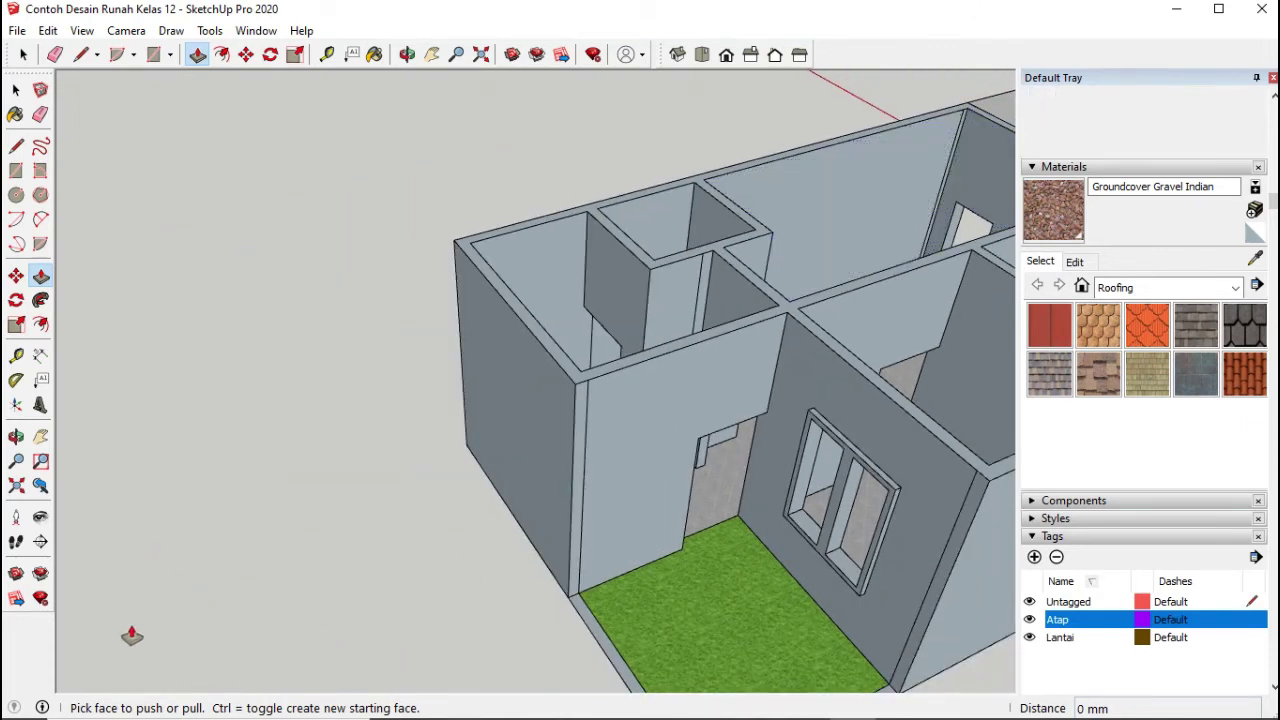
left_click(16, 437)
left_click_drag(543, 437, 722, 491)
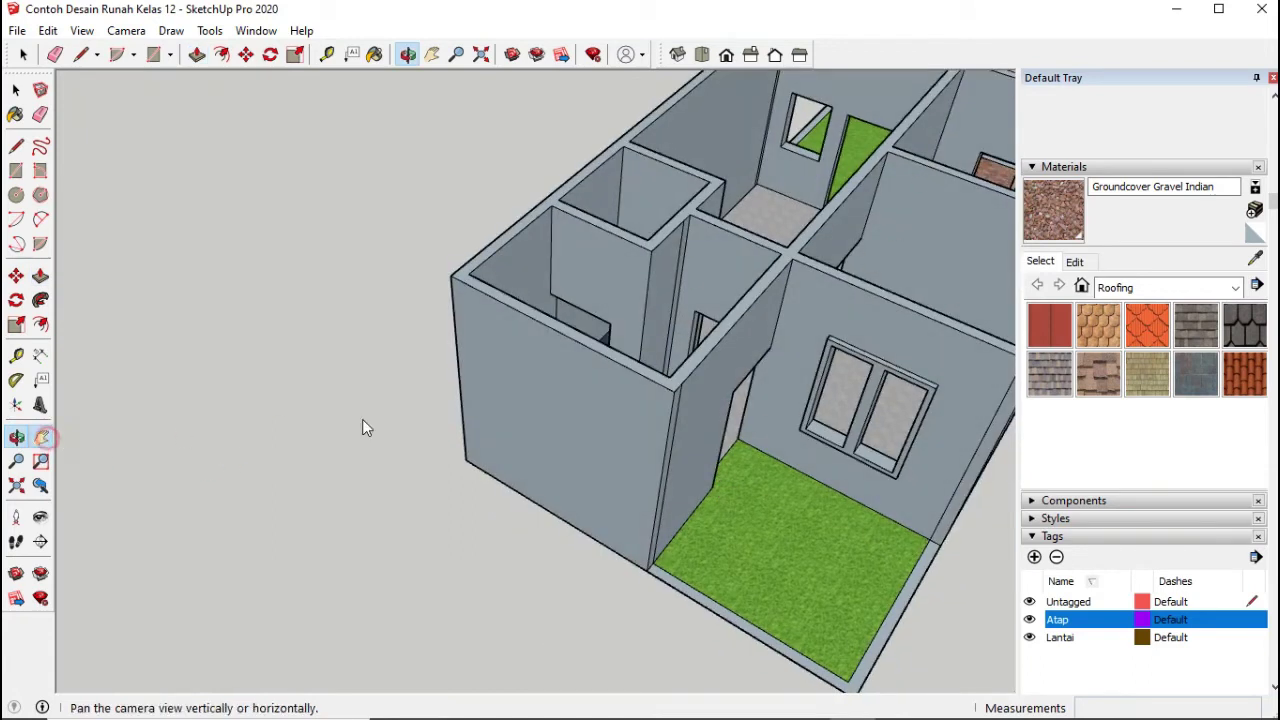
left_click_drag(594, 491, 569, 523)
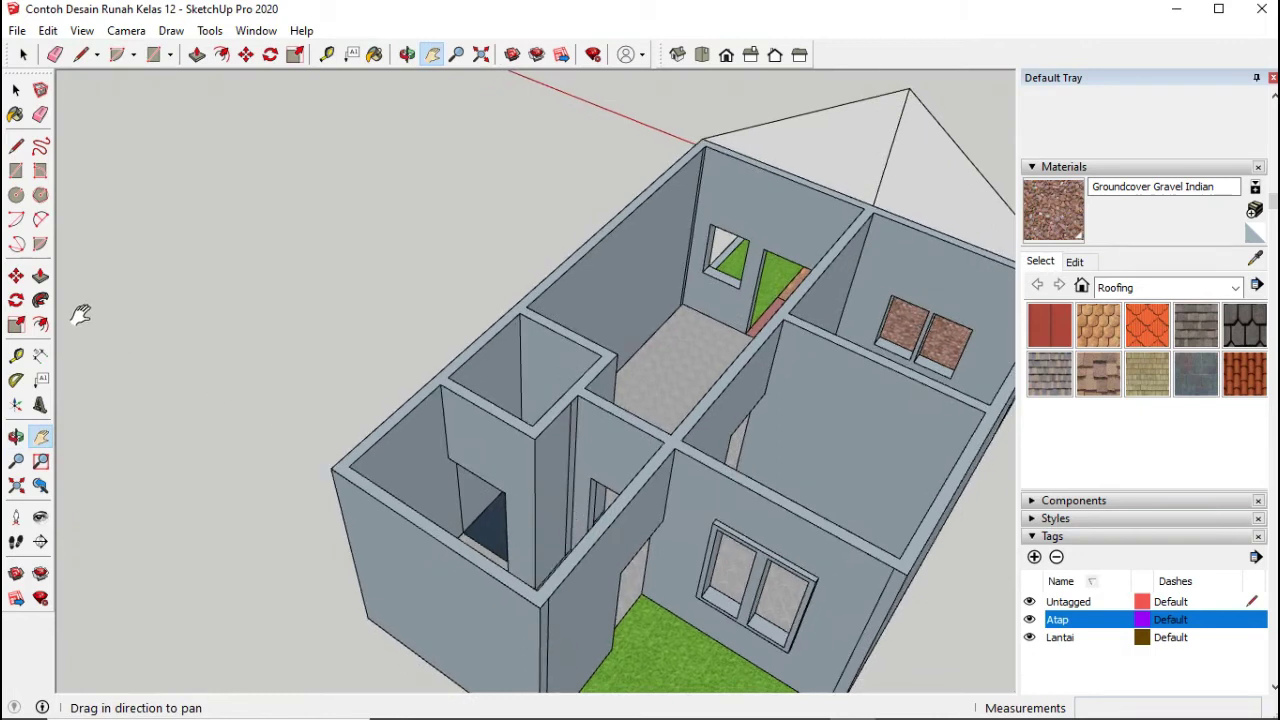
left_click(40, 275)
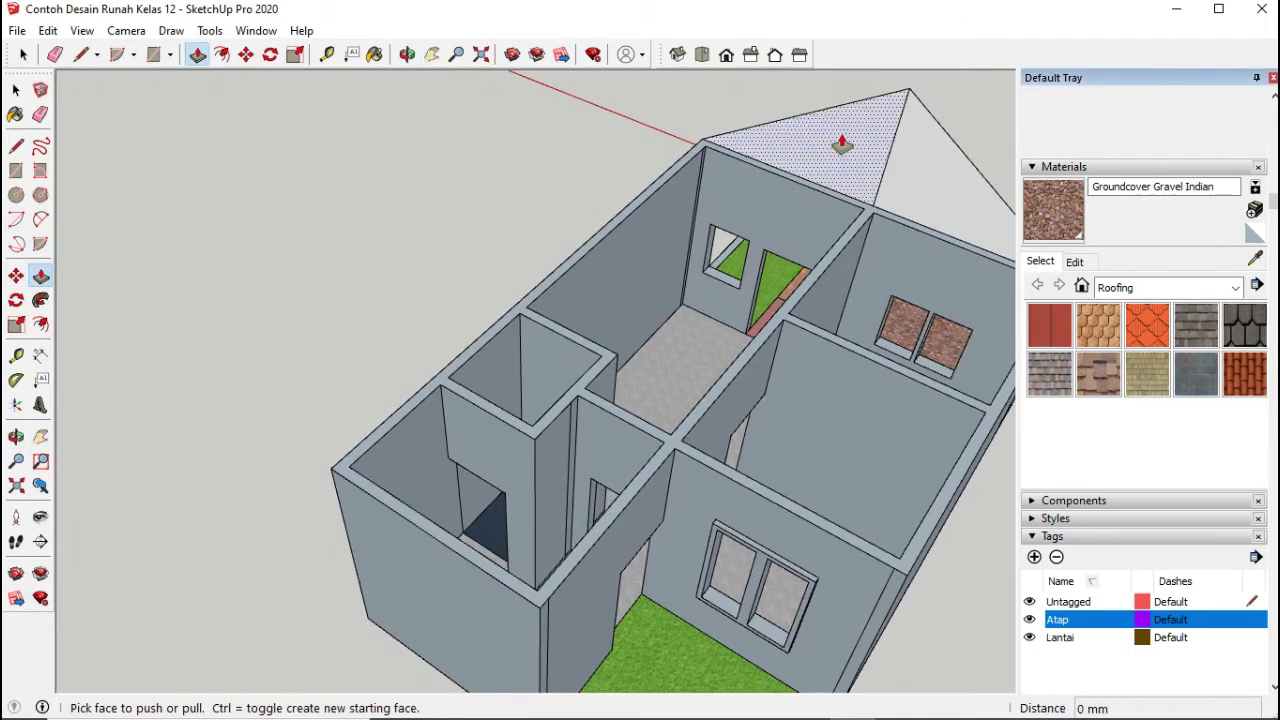
left_click(842, 143)
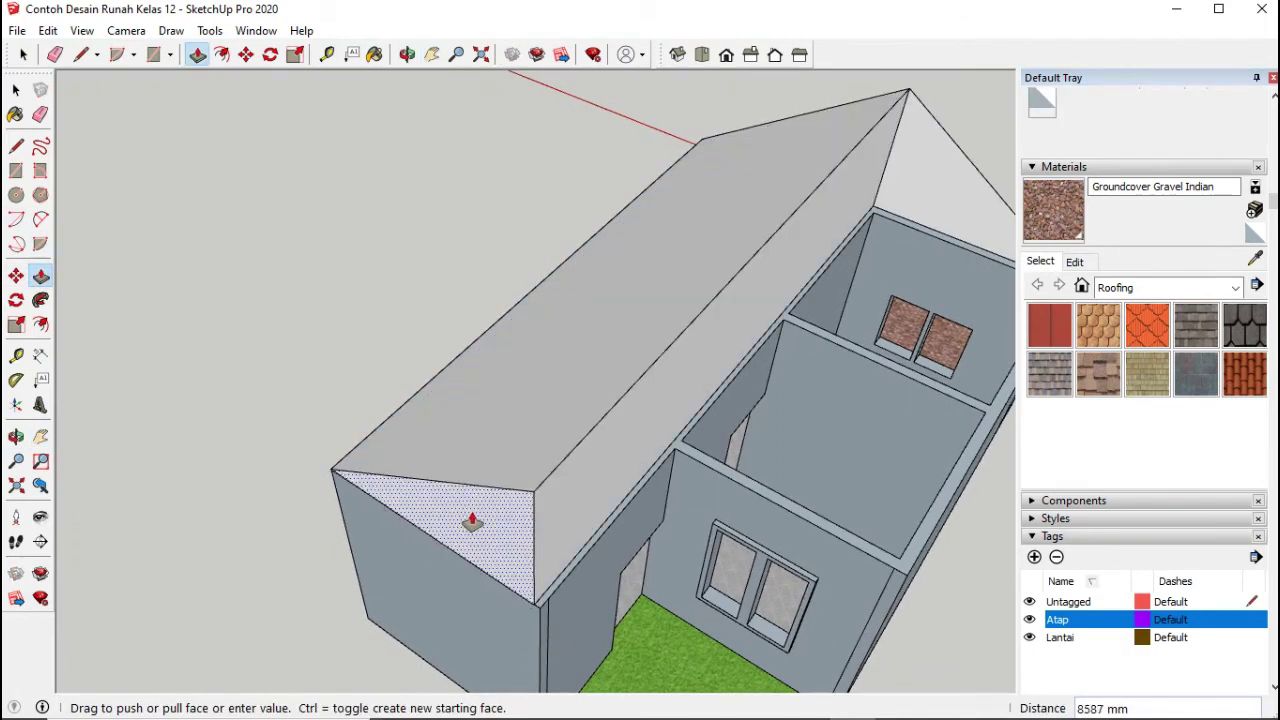
left_click(471, 520)
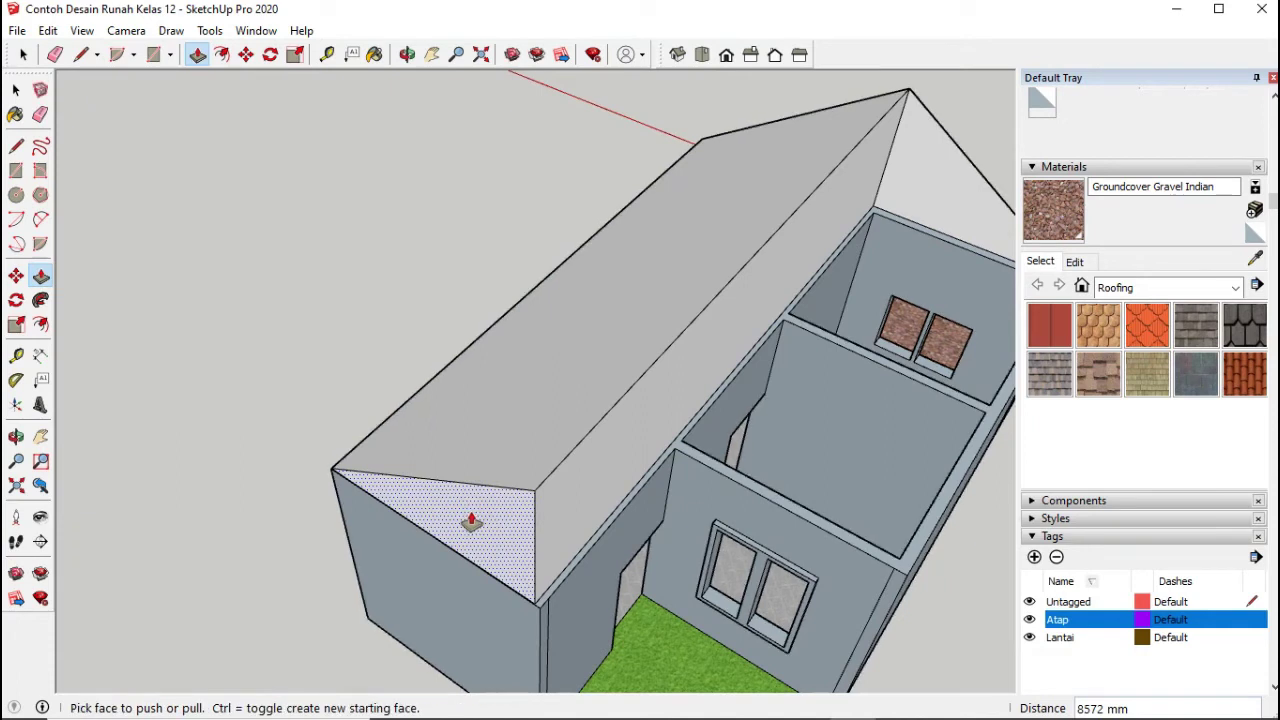
left_click(16, 436)
left_click_drag(474, 469, 440, 440)
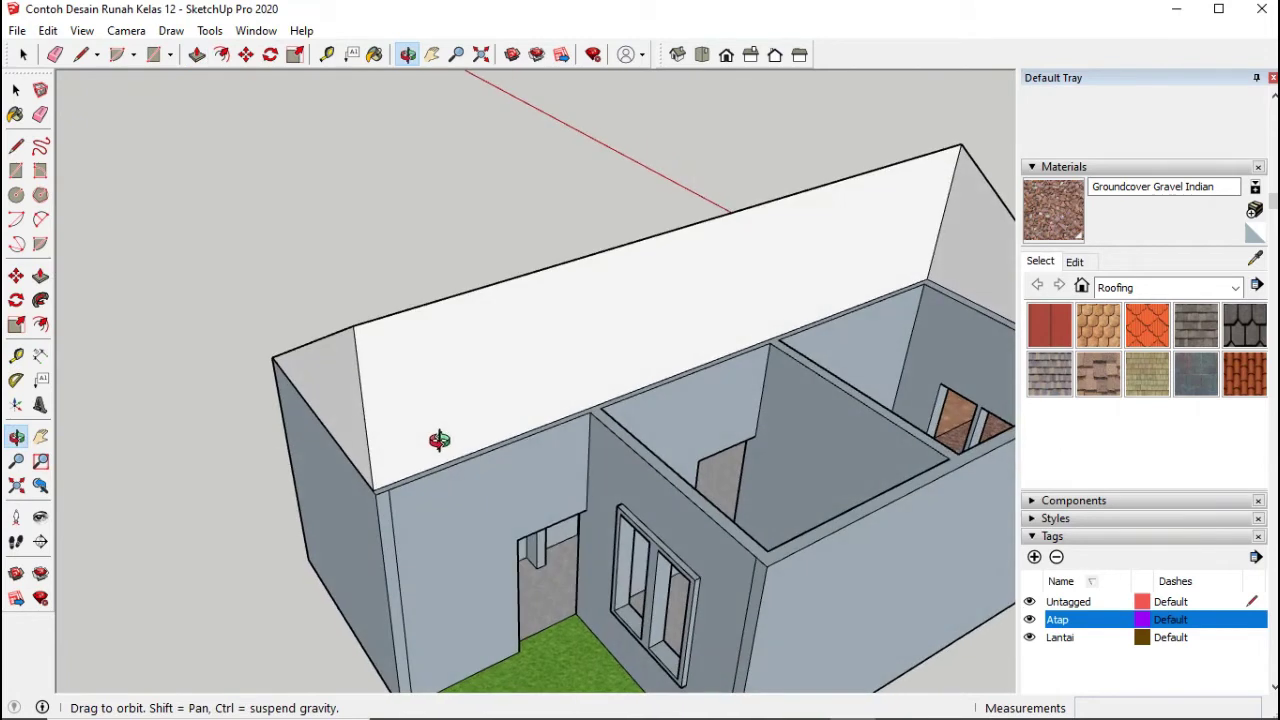
Step: Push the rear gable face of the doorway-side roof half about 9 mm to line up with the rear wall
scroll(385, 442, "up", 5)
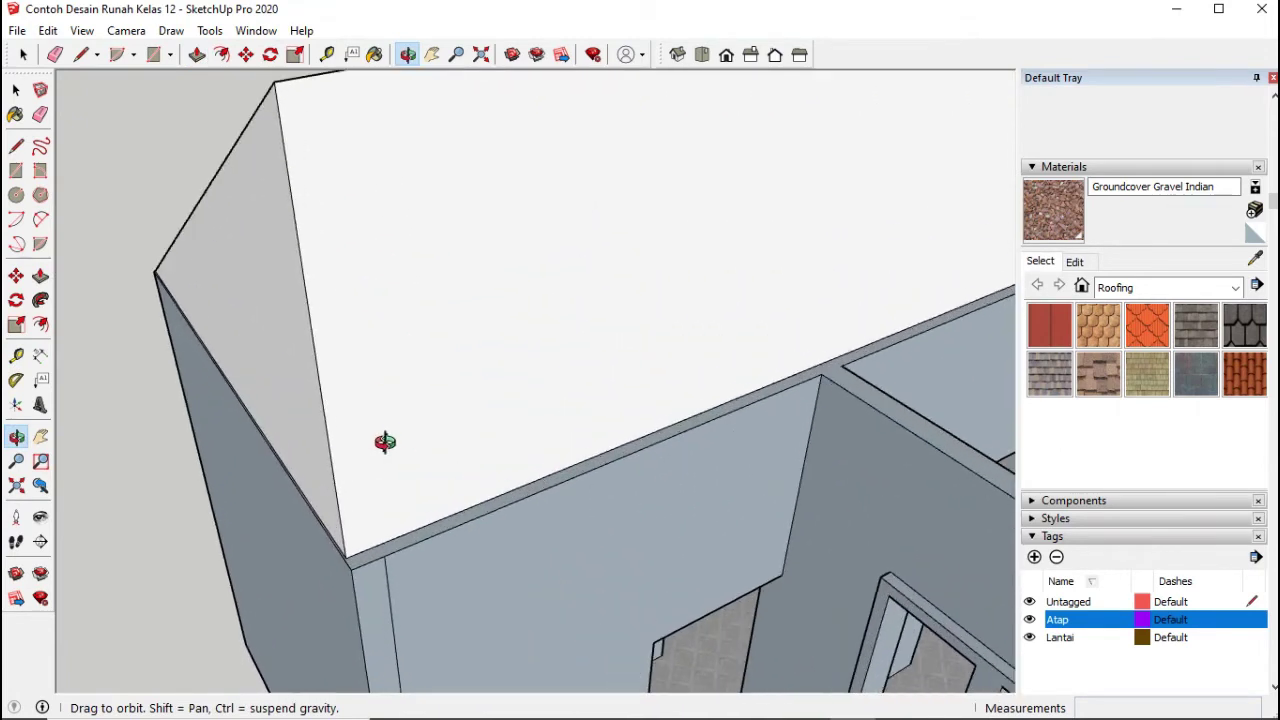
mouse_move(385, 442)
left_mouse_down()
mouse_move(426, 517)
mouse_move(388, 501)
mouse_move(323, 406)
mouse_move(333, 375)
mouse_move(366, 437)
left_mouse_up()
left_click(40, 276)
left_click(217, 272)
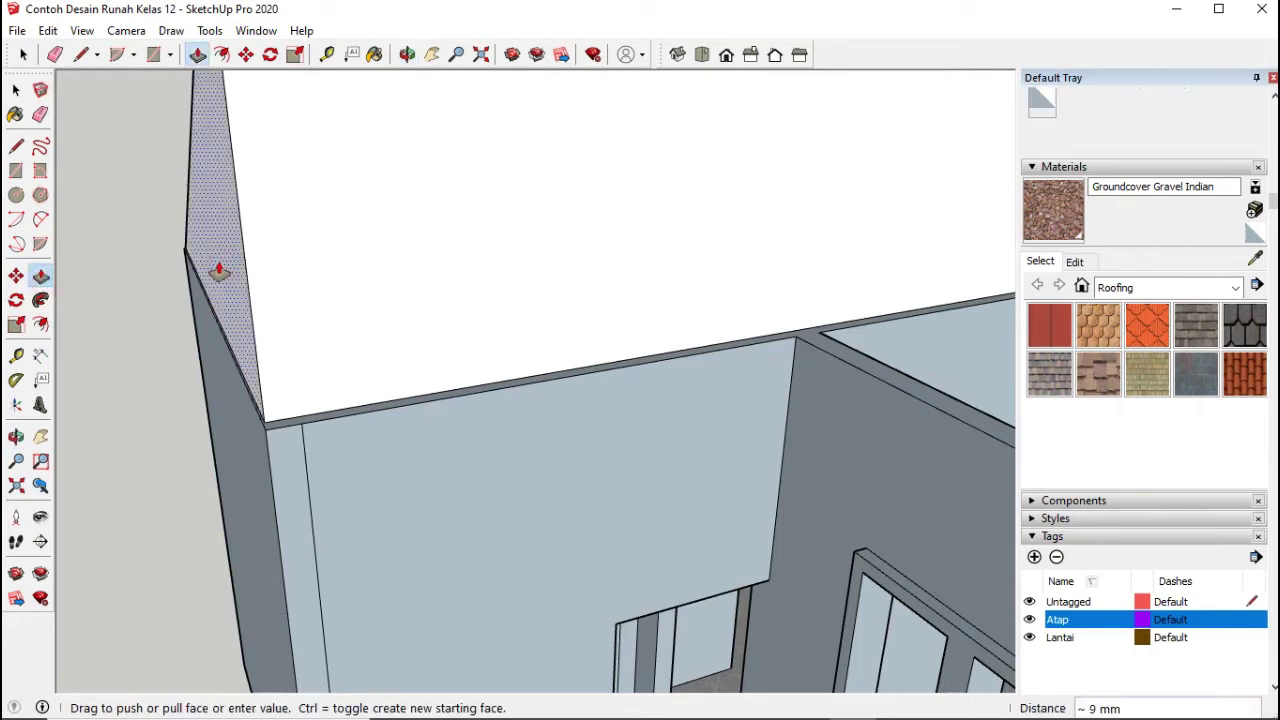
left_click(215, 273)
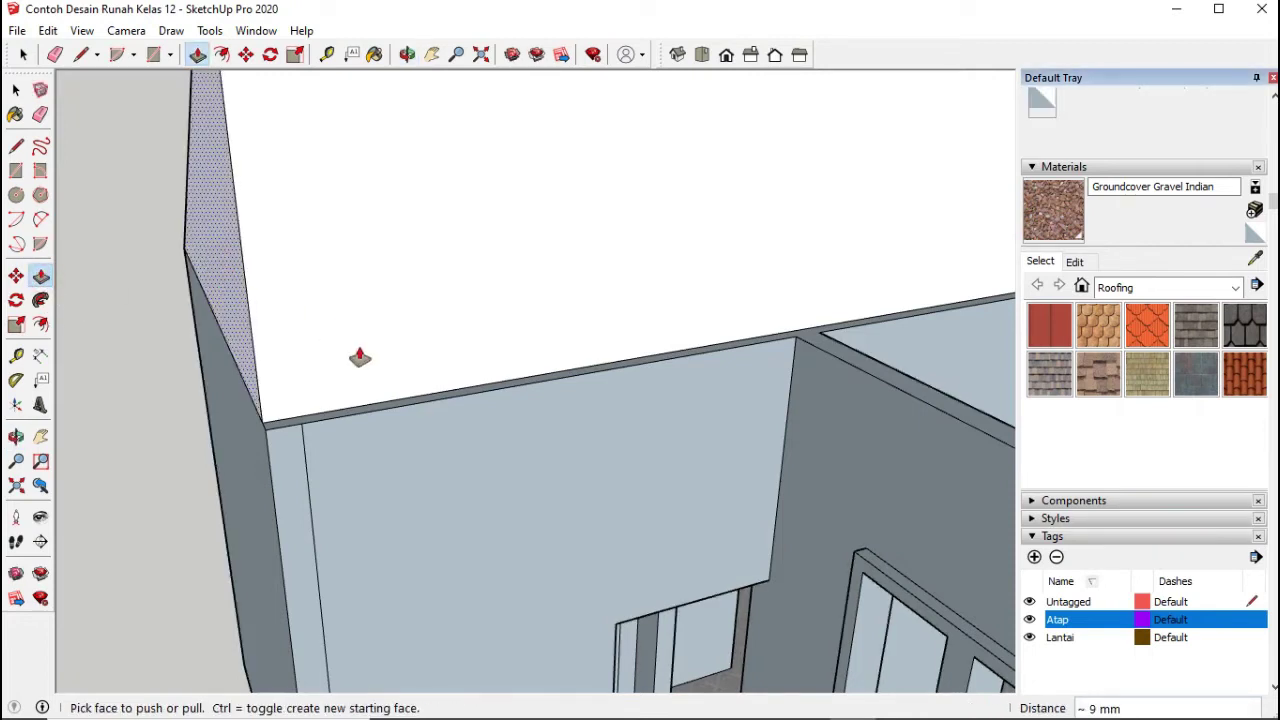
scroll(528, 455, "down", 3)
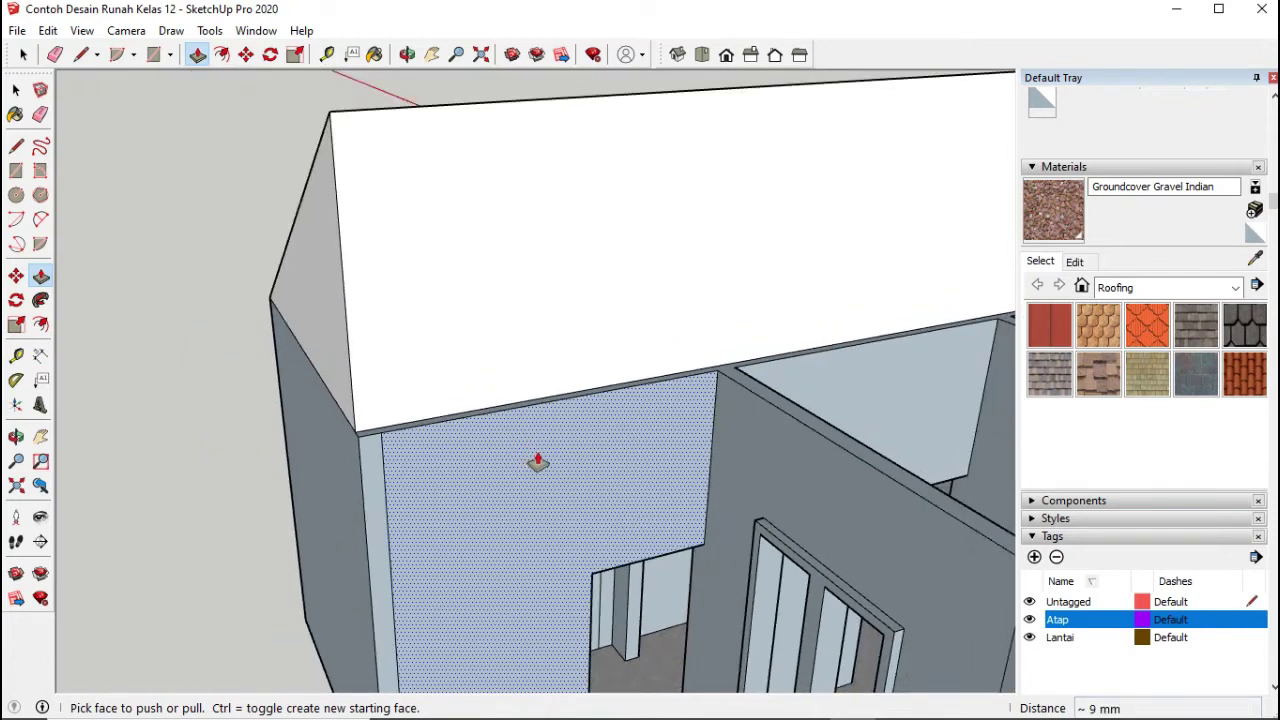
scroll(538, 461, "down", 2)
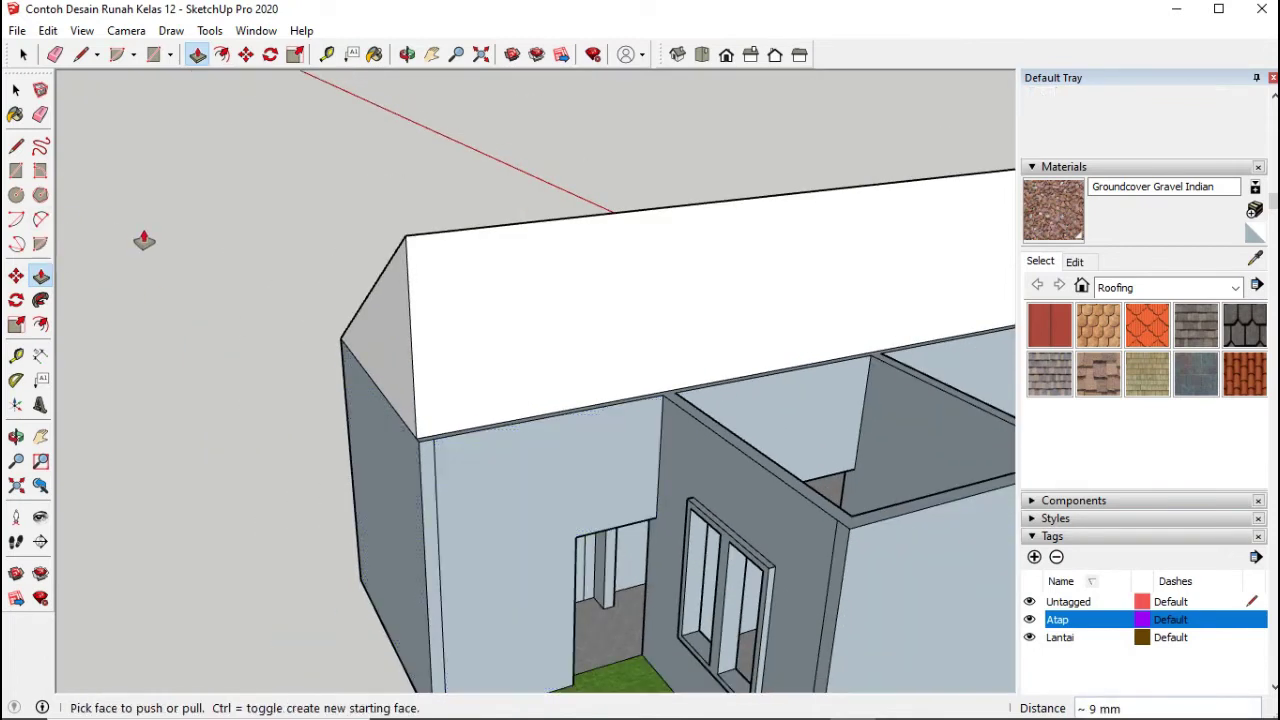
scroll(602, 474, "down", 1)
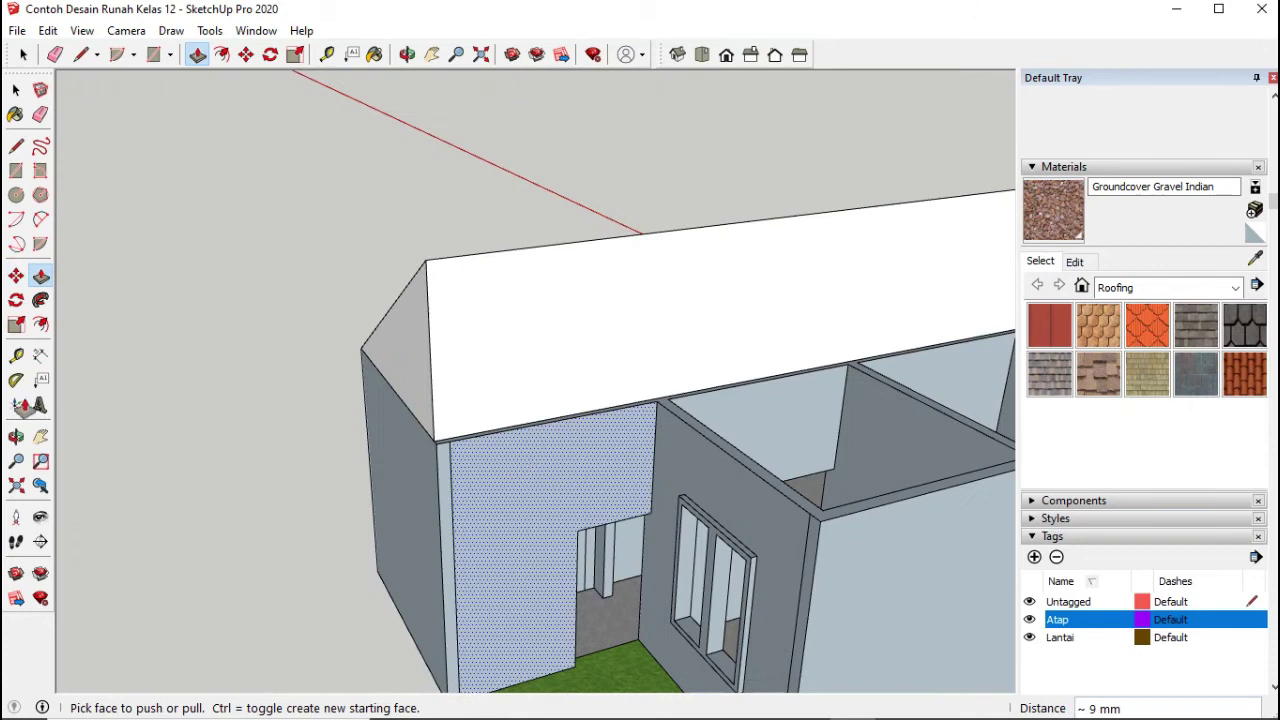
Step: Extrude the other half of the front gable 5893 mm back to the rear wall of the shorter wing
left_click(17, 440)
left_click_drag(463, 489, 589, 523)
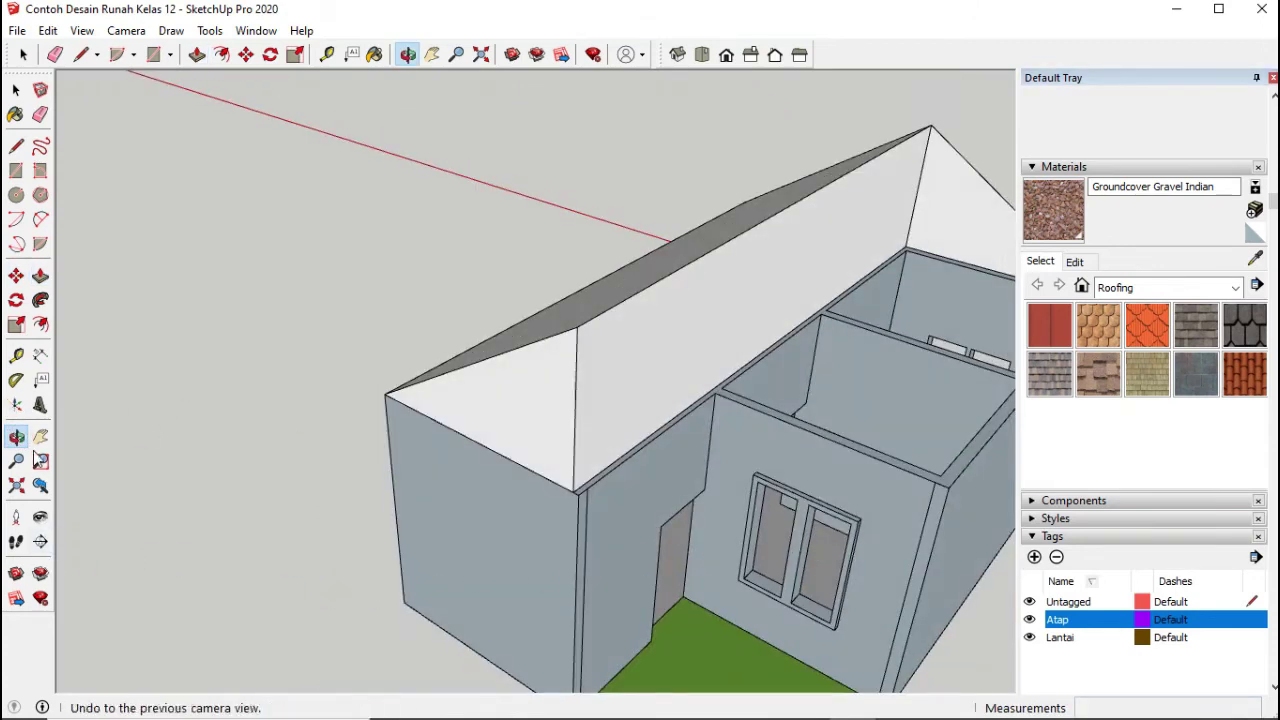
left_click(38, 438)
left_click_drag(632, 523, 586, 565)
left_click(40, 276)
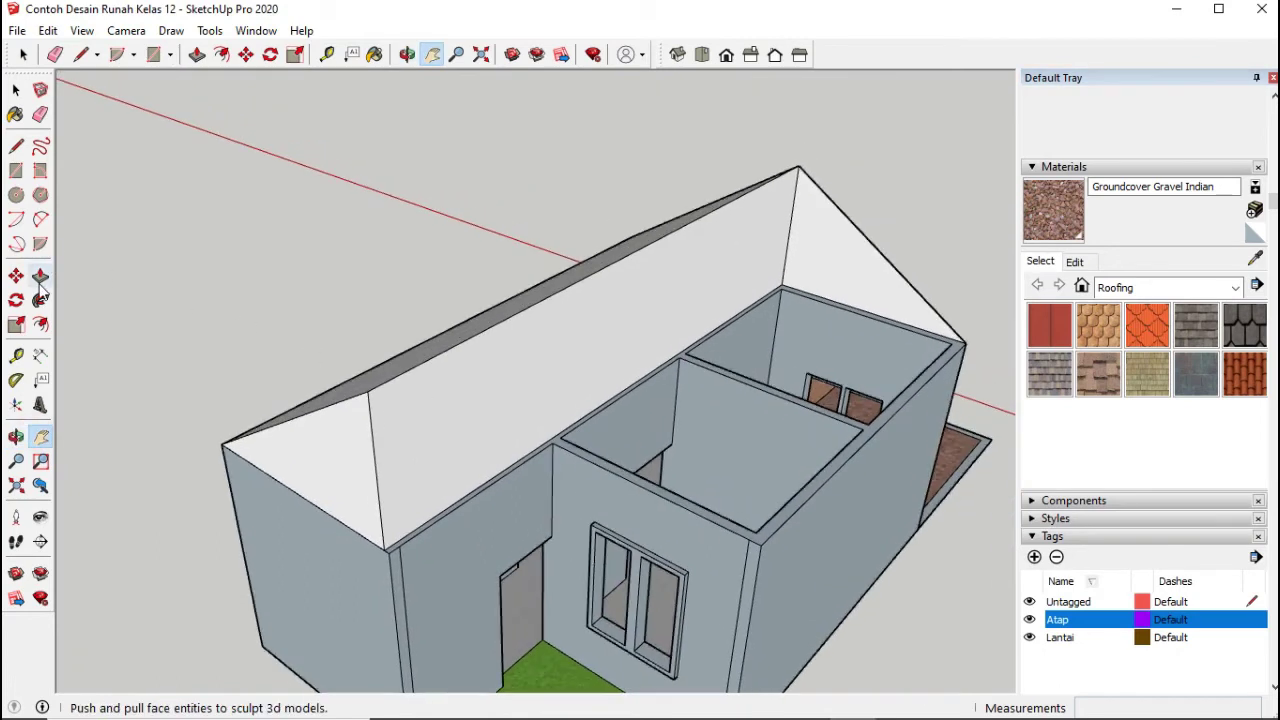
left_click(826, 274)
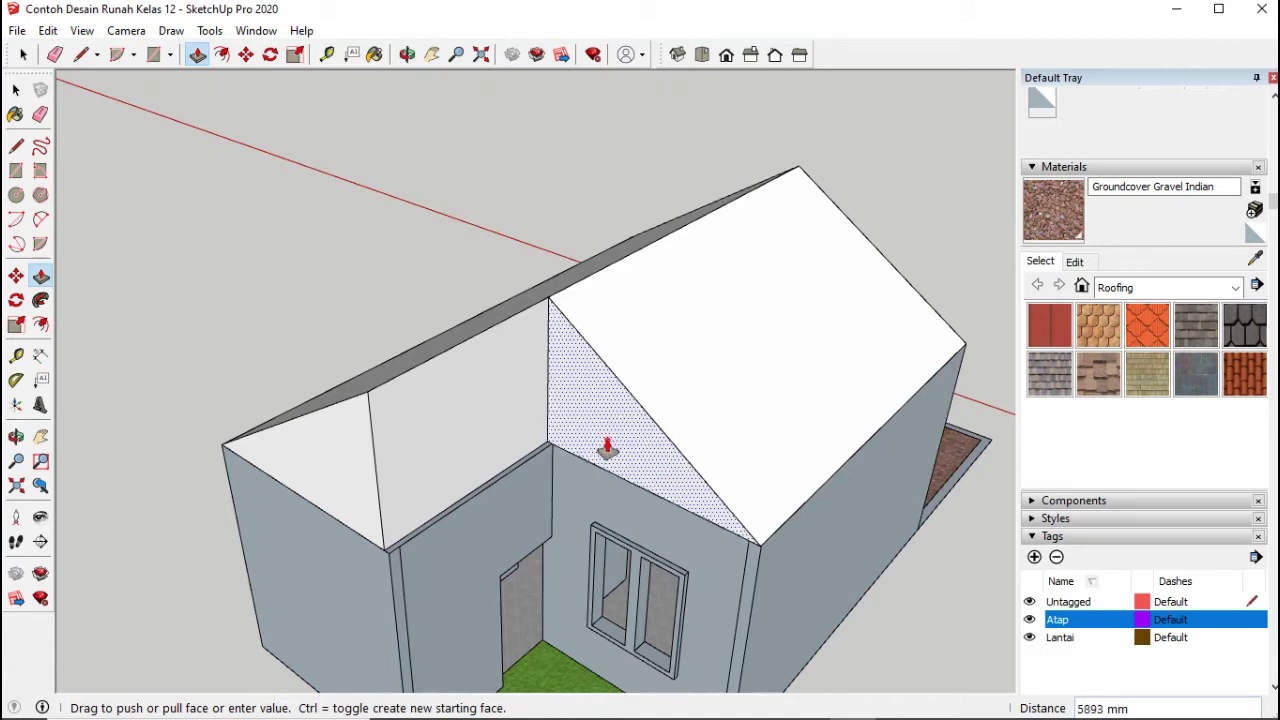
left_click(607, 447)
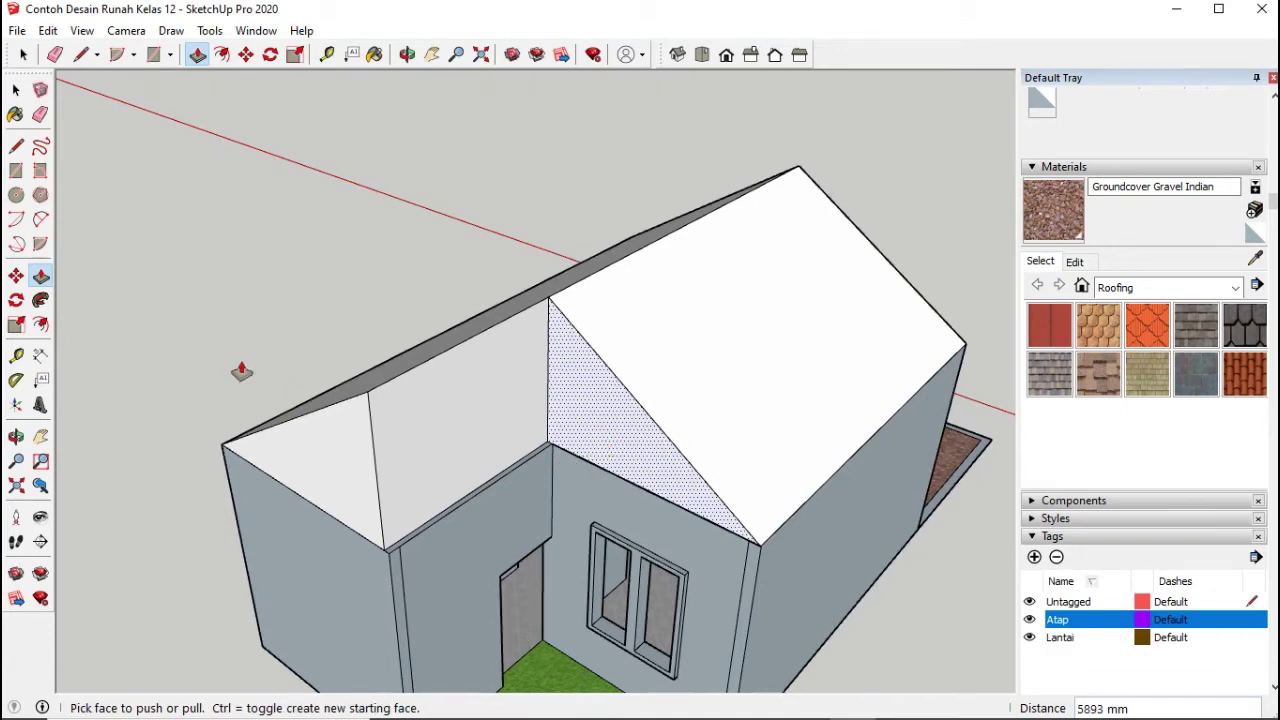
Step: Examine both extruded roof halves from the rear, front and sides of the house
middle_click_drag(563, 447, 591, 389)
middle_click_drag(660, 474, 743, 420)
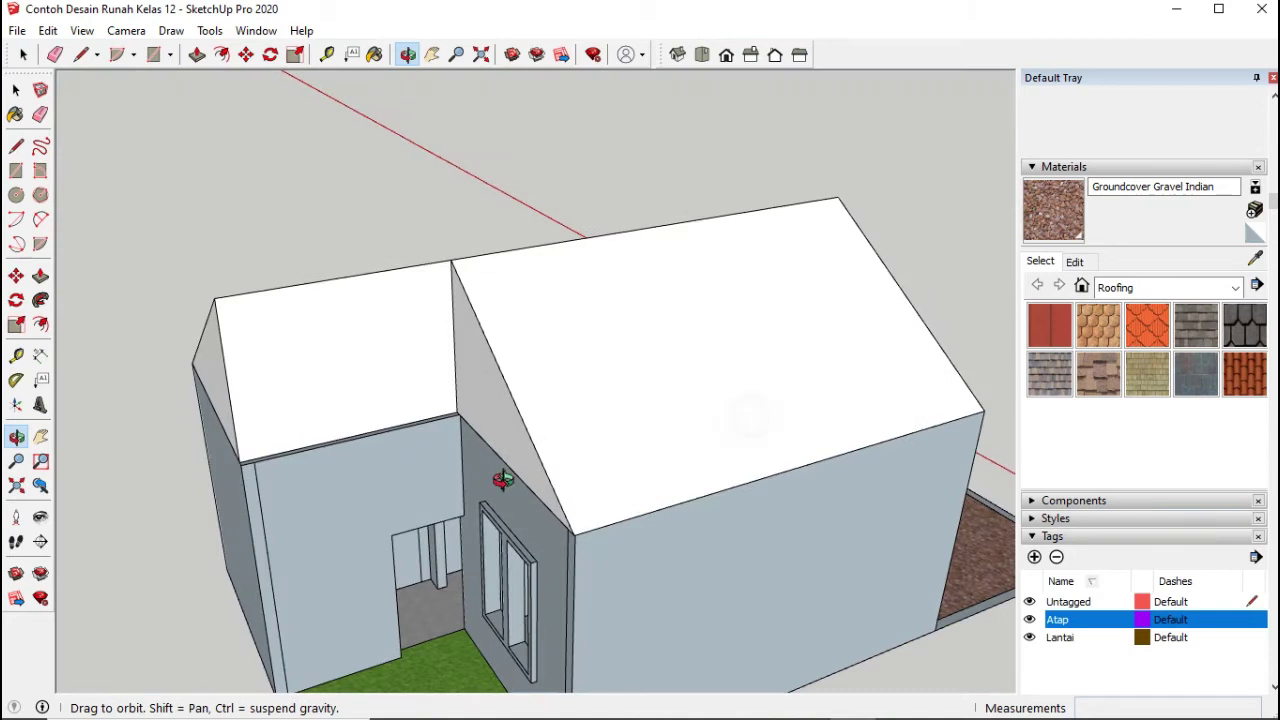
middle_click_drag(503, 480, 686, 466)
middle_click_drag(489, 443, 720, 437)
middle_click_drag(632, 434, 648, 347)
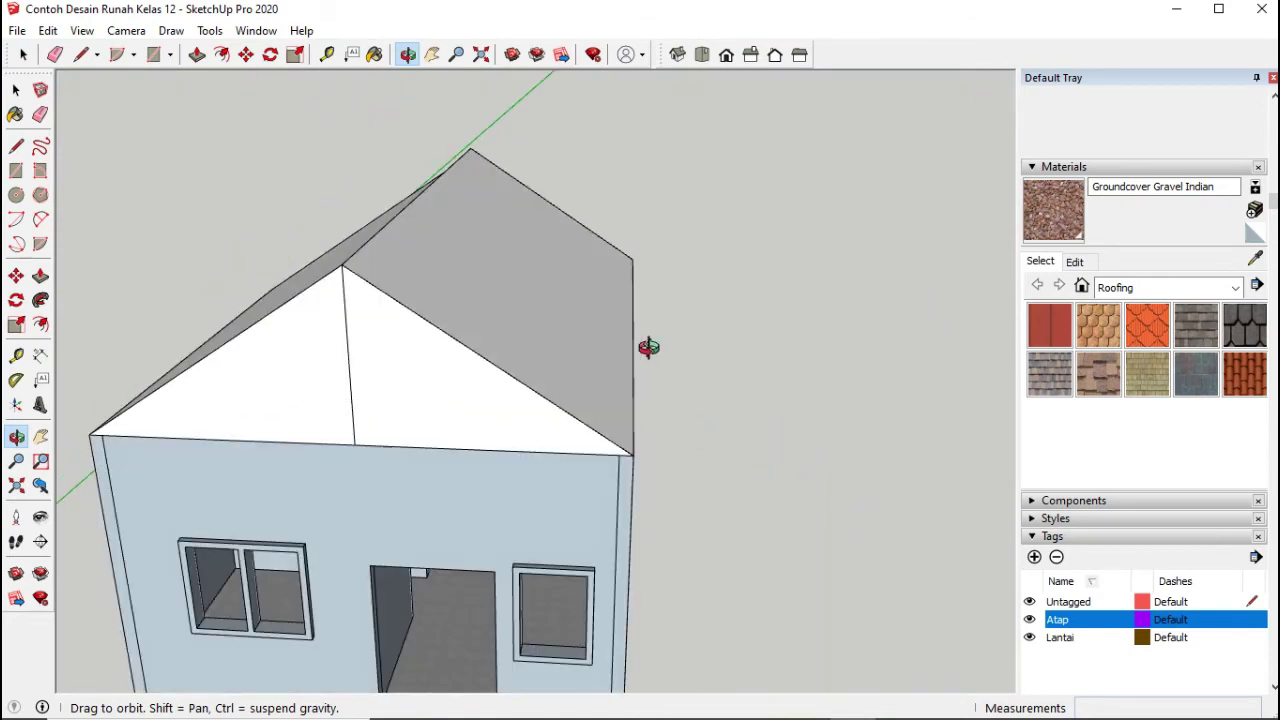
left_click_drag(671, 314, 566, 371)
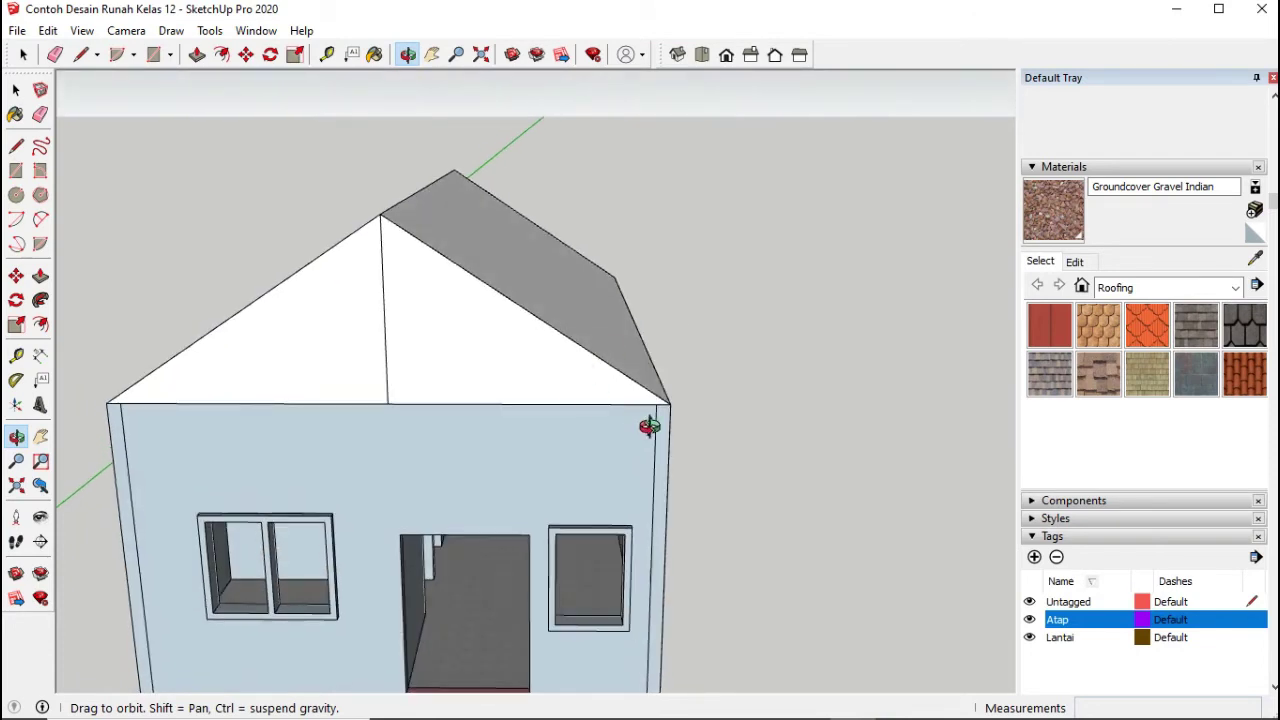
left_click_drag(683, 431, 440, 423)
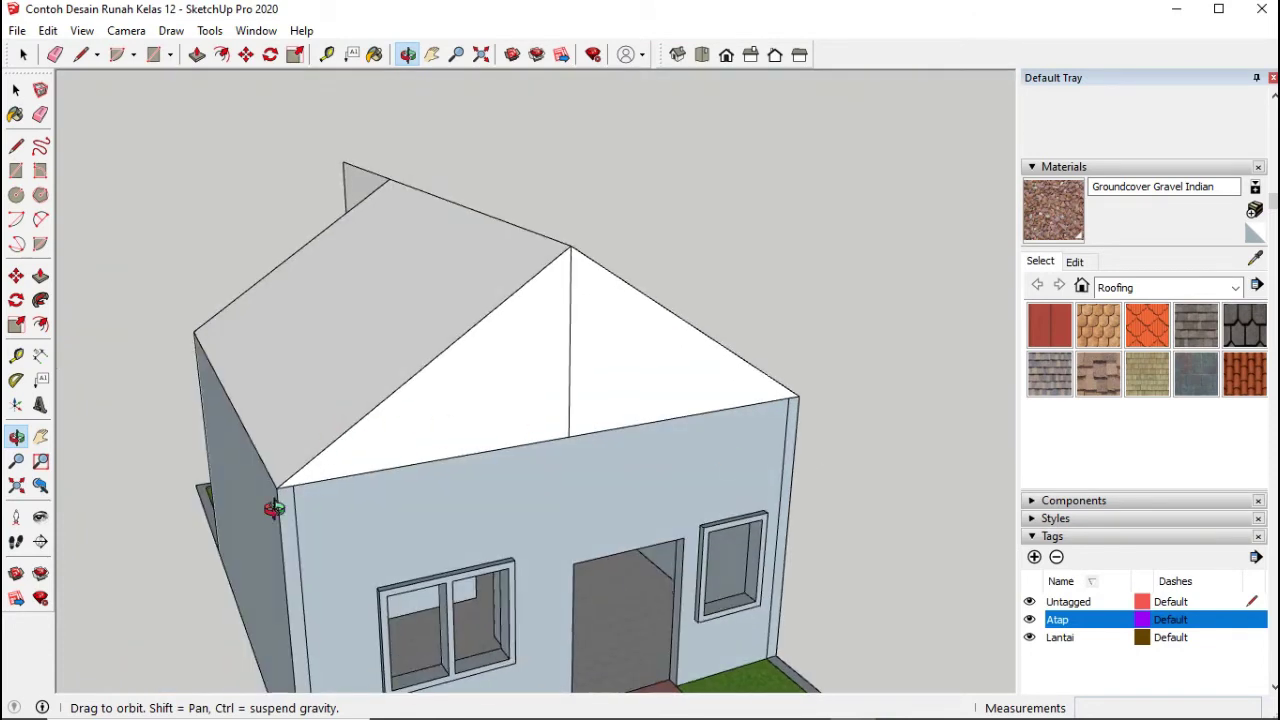
left_click_drag(249, 504, 517, 423)
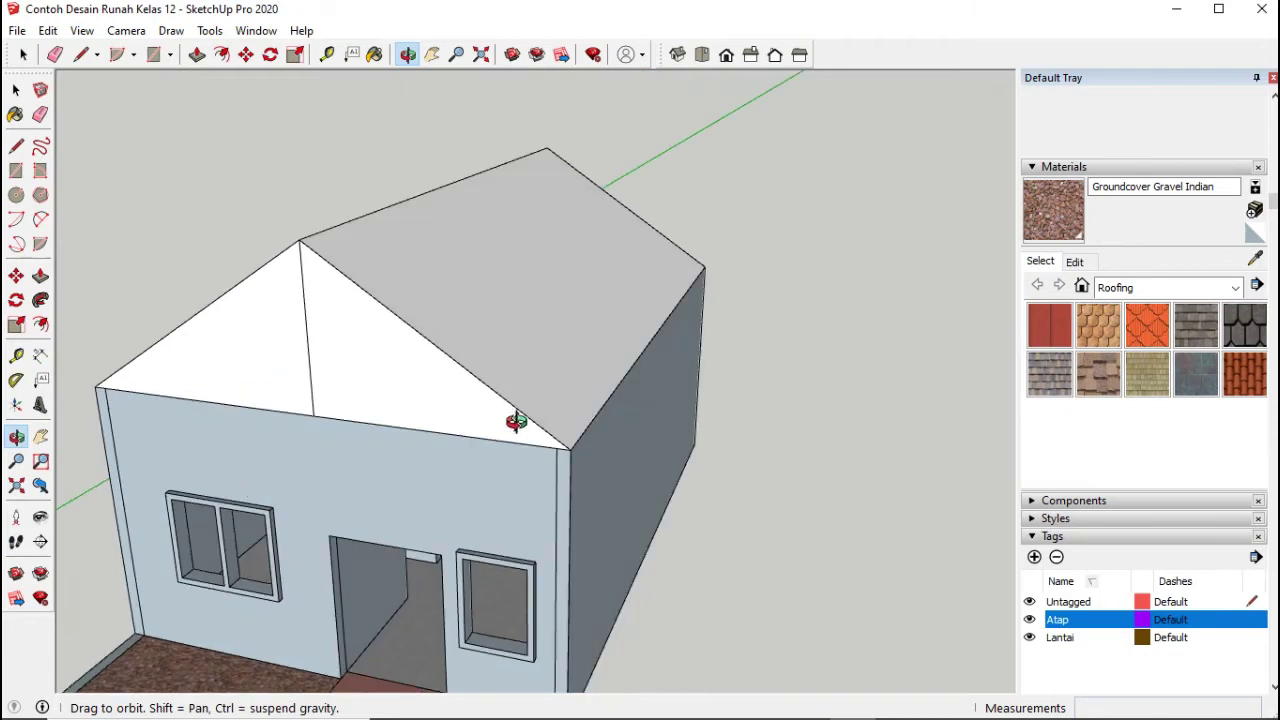
mouse_move(414, 451)
left_mouse_down()
mouse_move(663, 371)
mouse_move(423, 437)
left_mouse_up()
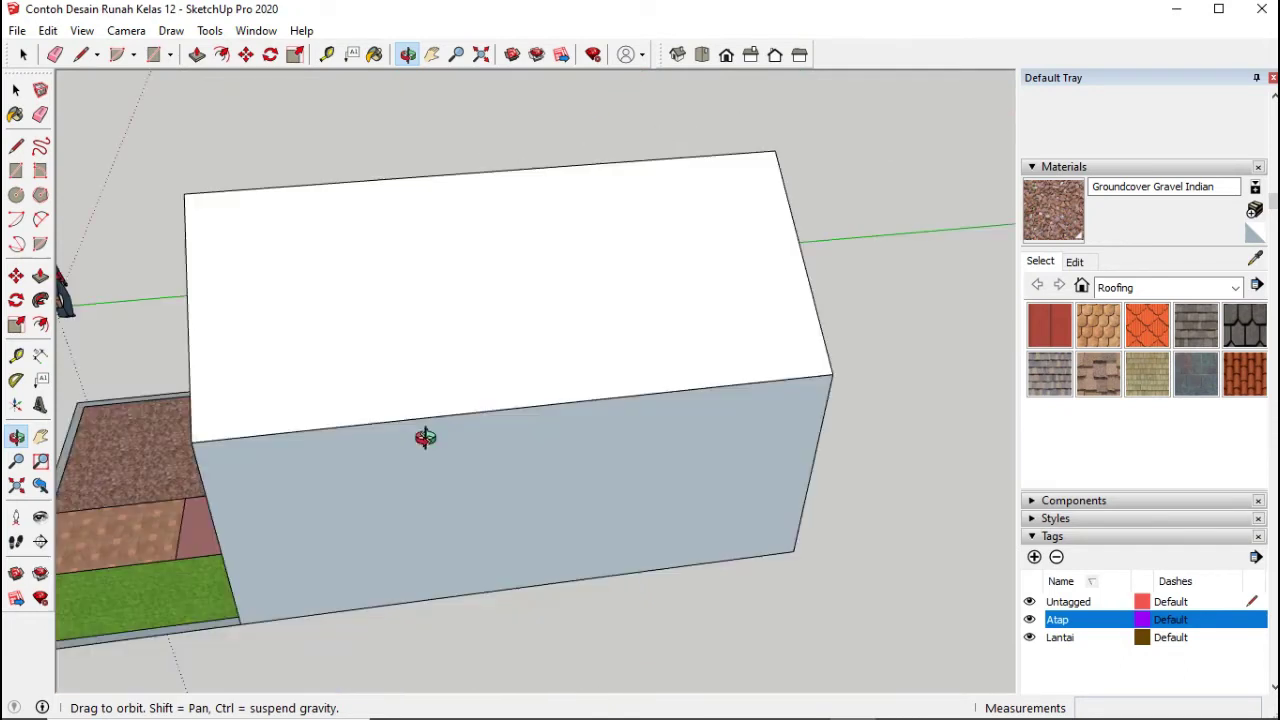
left_click_drag(636, 420, 526, 411)
left_click_drag(711, 389, 666, 457)
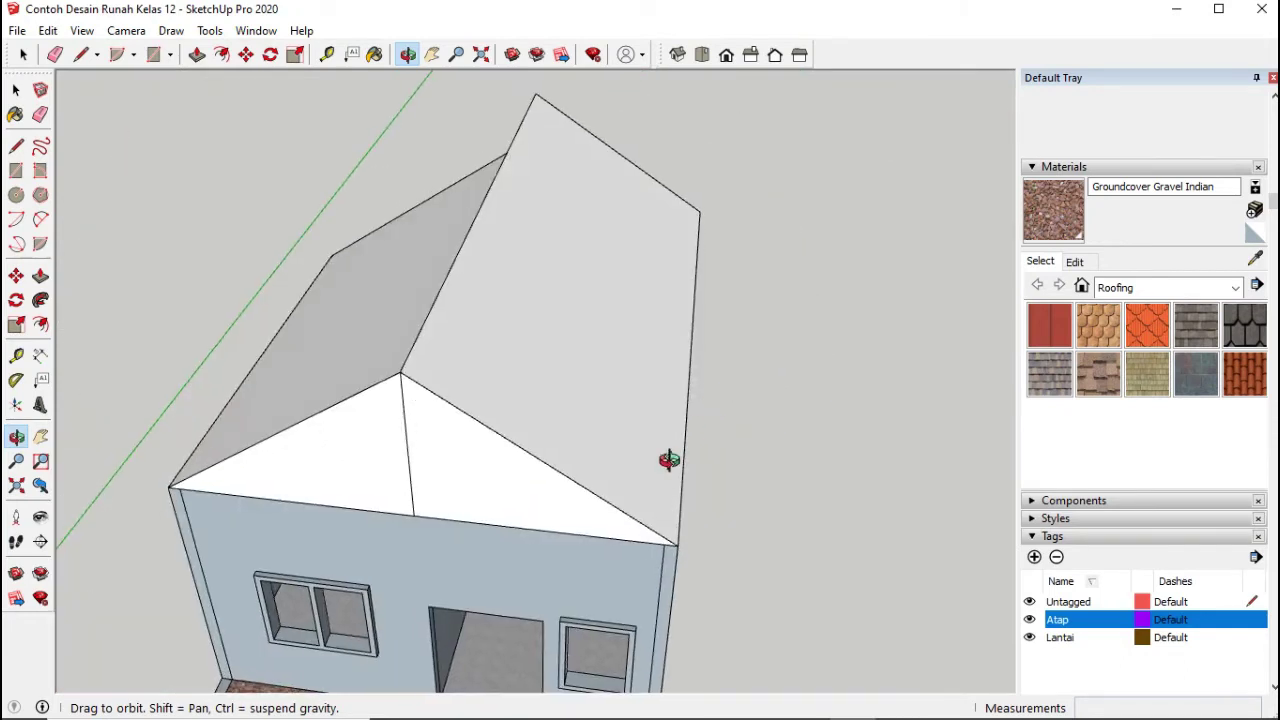
left_click_drag(677, 536, 694, 383)
left_click_drag(709, 449, 786, 489)
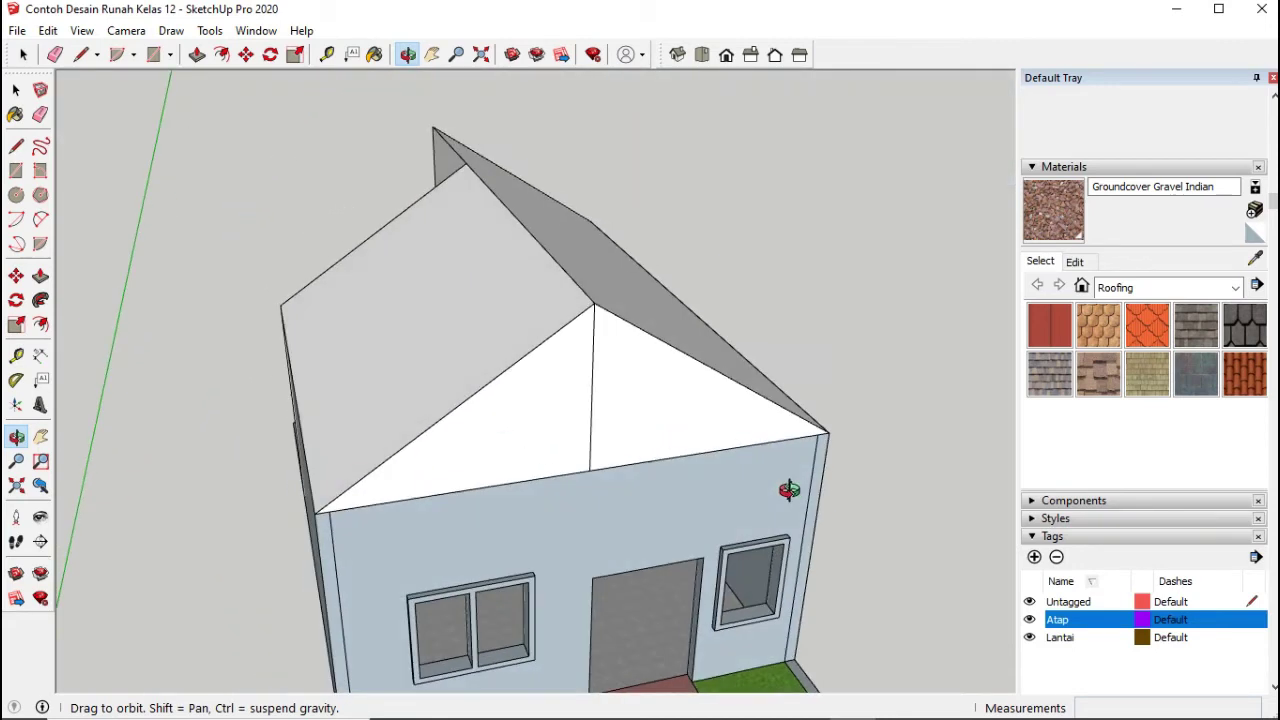
Step: Hide the Atap tag to inspect the rooms beneath the roof, and show it again to view the roof
left_click(1030, 620)
mouse_move(649, 526)
left_mouse_down()
mouse_move(668, 565)
mouse_move(665, 541)
left_mouse_up()
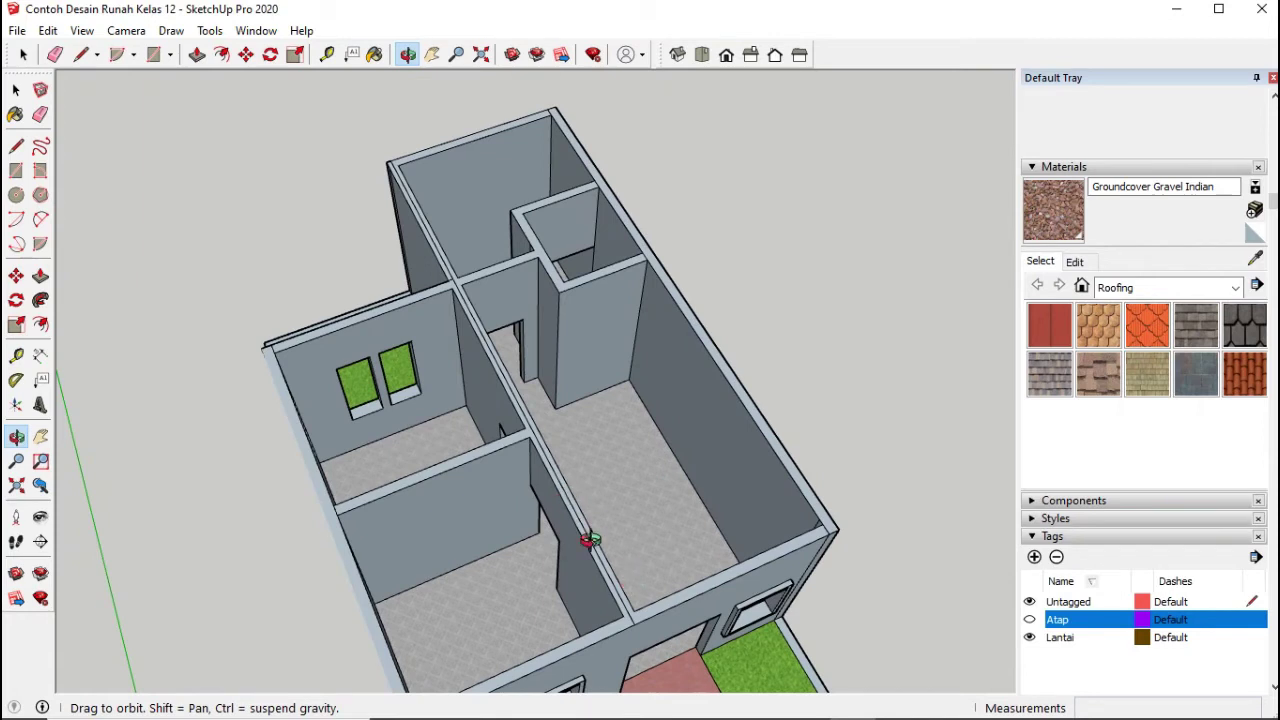
left_click_drag(518, 471, 514, 469)
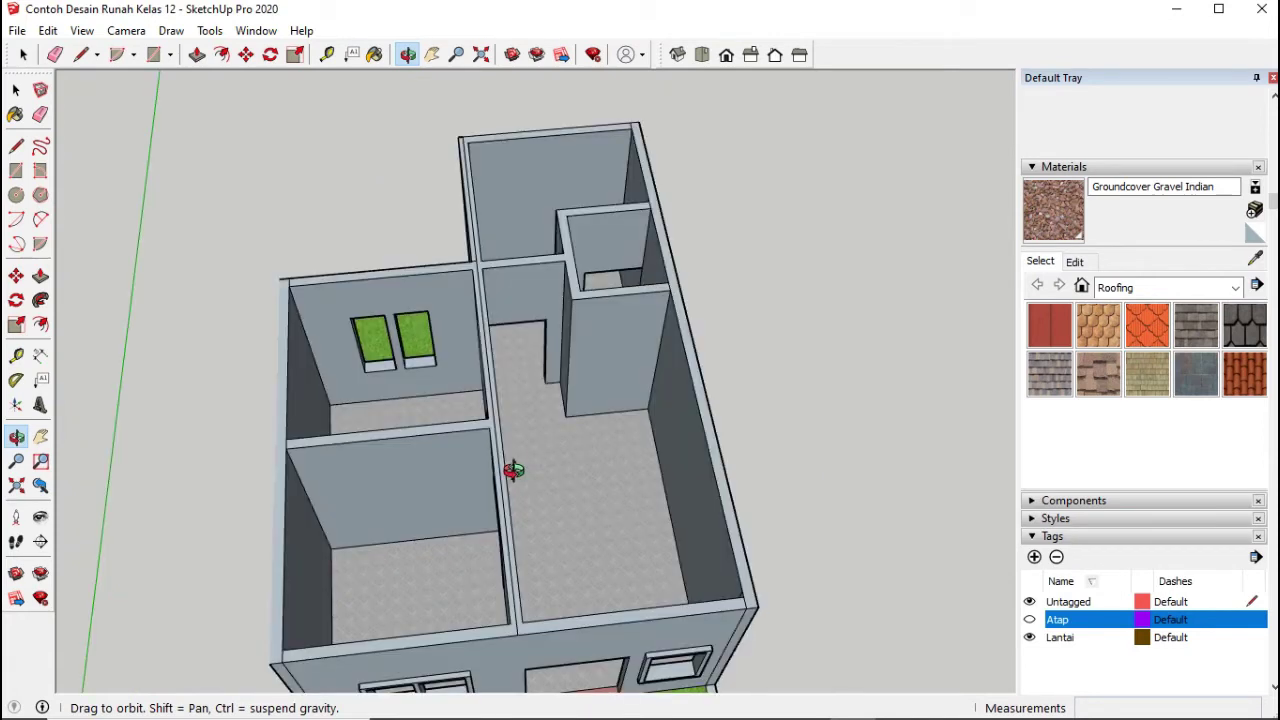
left_click_drag(711, 422, 718, 413)
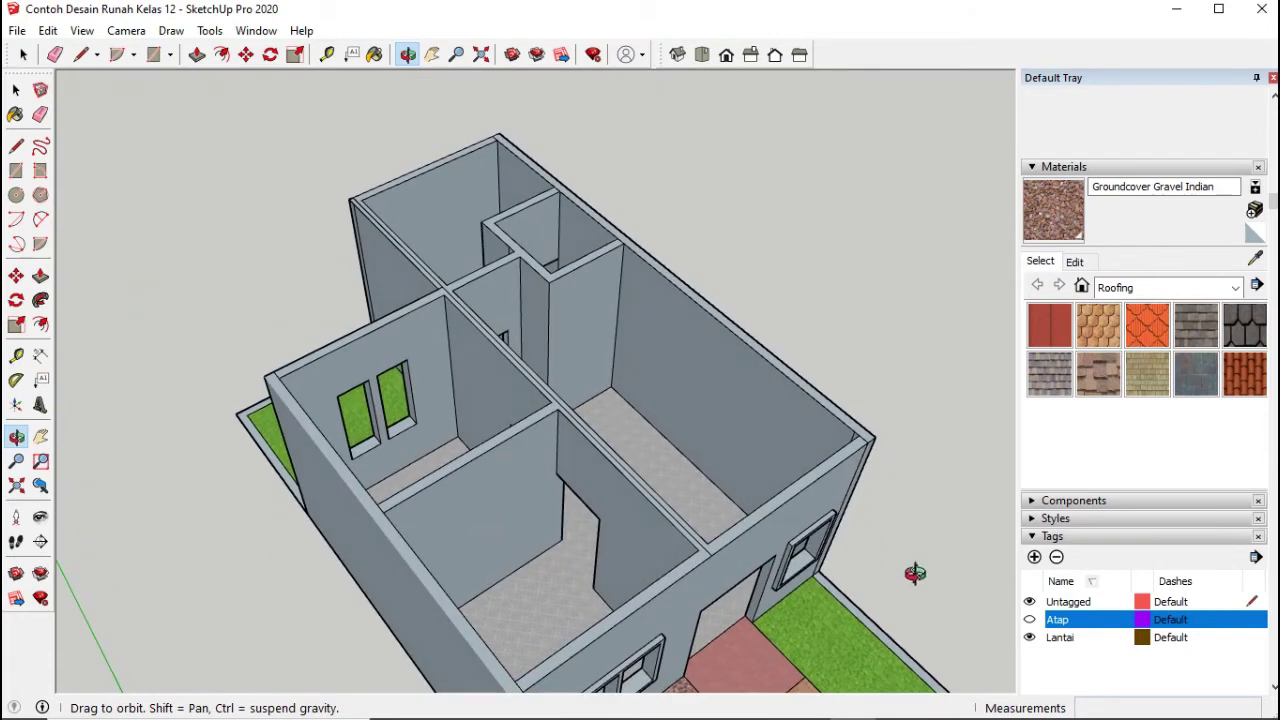
left_click(1029, 620)
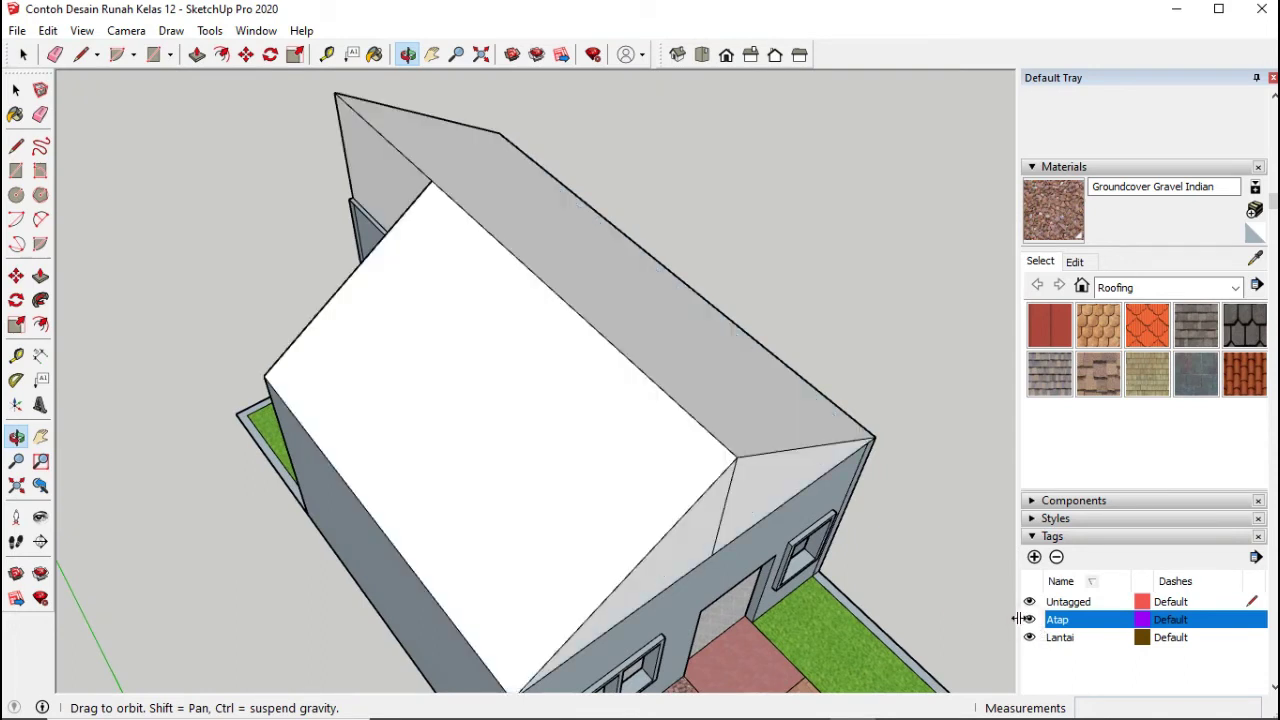
left_click_drag(709, 463, 809, 477)
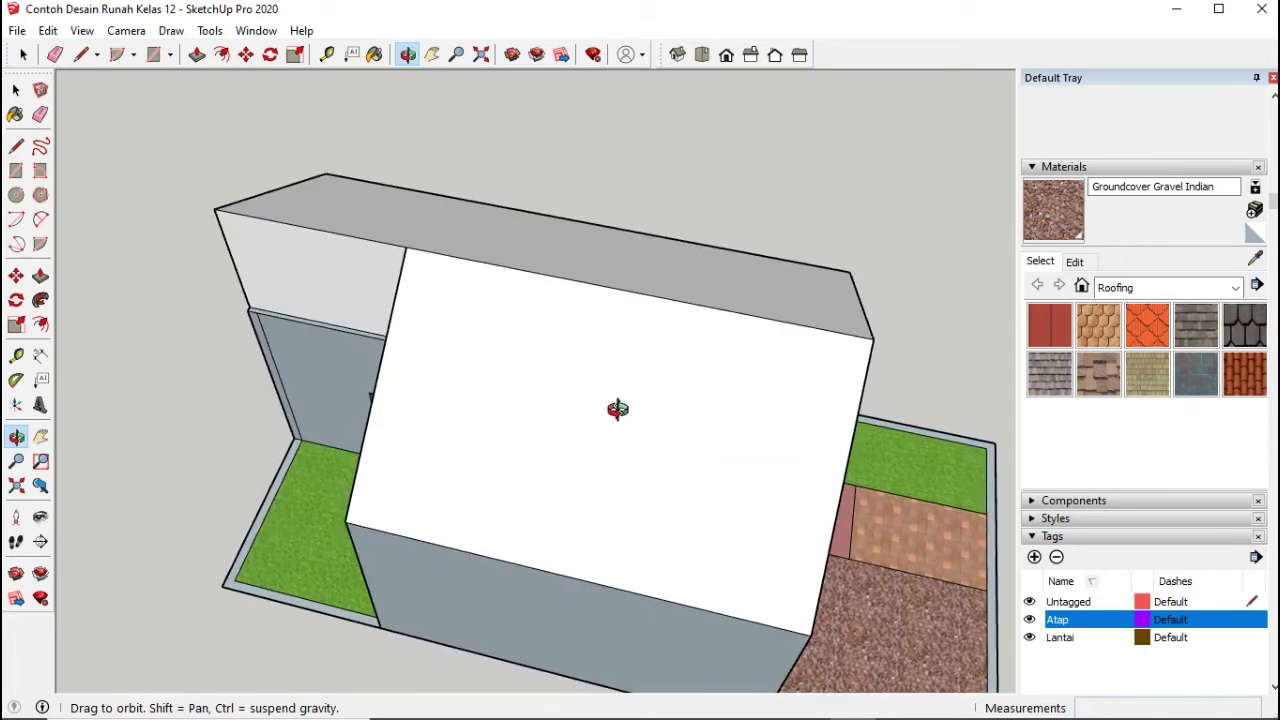
left_click_drag(463, 394, 511, 322)
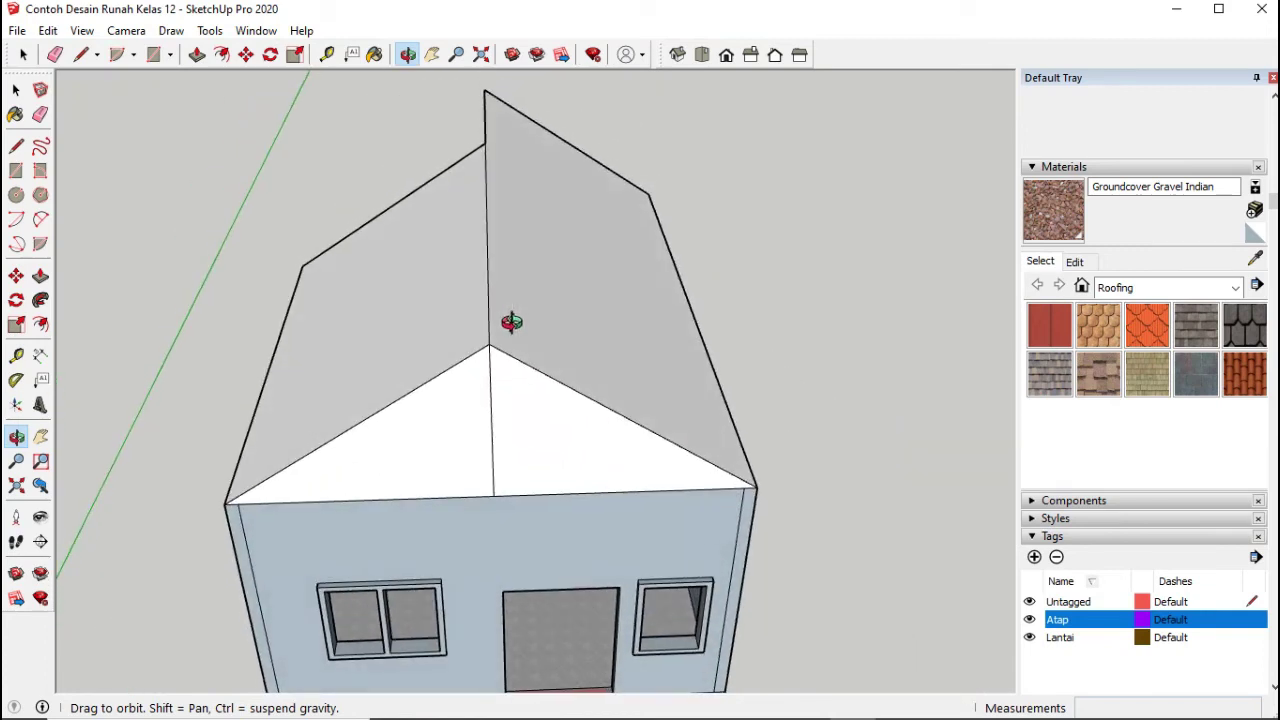
Step: Recheck that the whole roof belongs to the Atap tag by switching the tag's visibility off and on
left_click(1030, 620)
left_click_drag(645, 549, 586, 460)
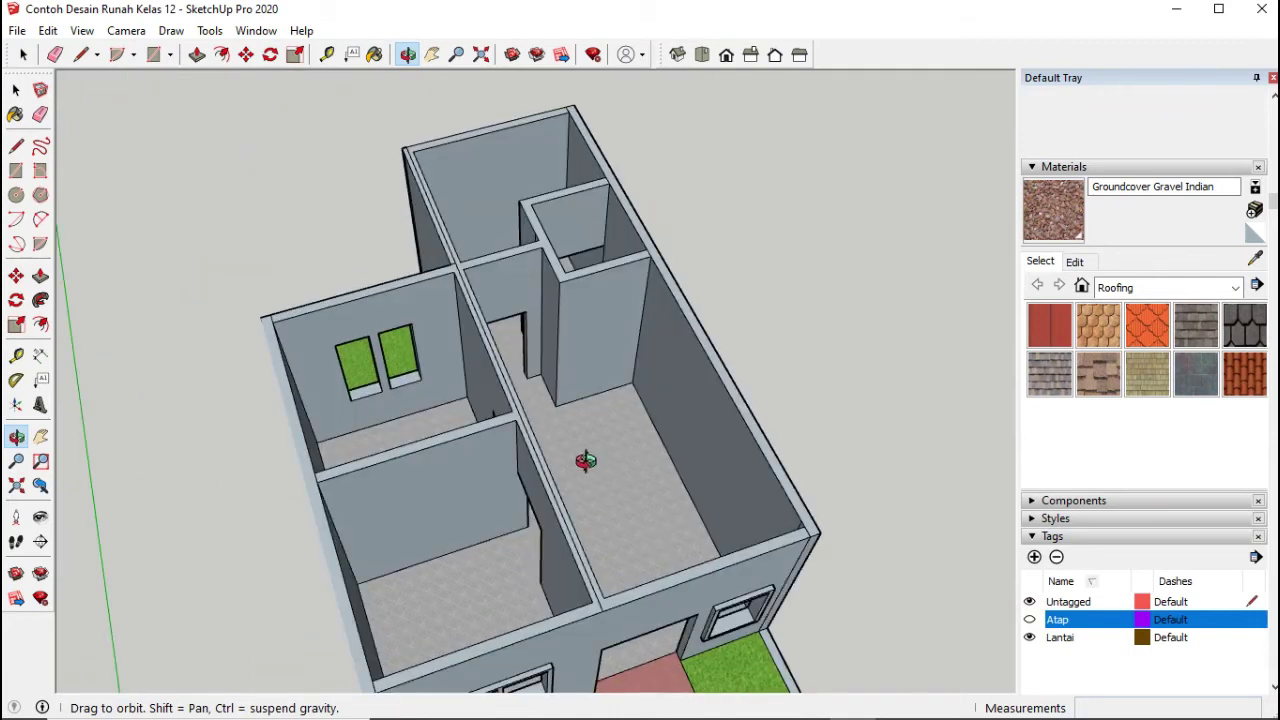
left_click_drag(777, 526, 549, 457)
left_click_drag(677, 386, 715, 336)
left_click_drag(476, 412, 335, 320)
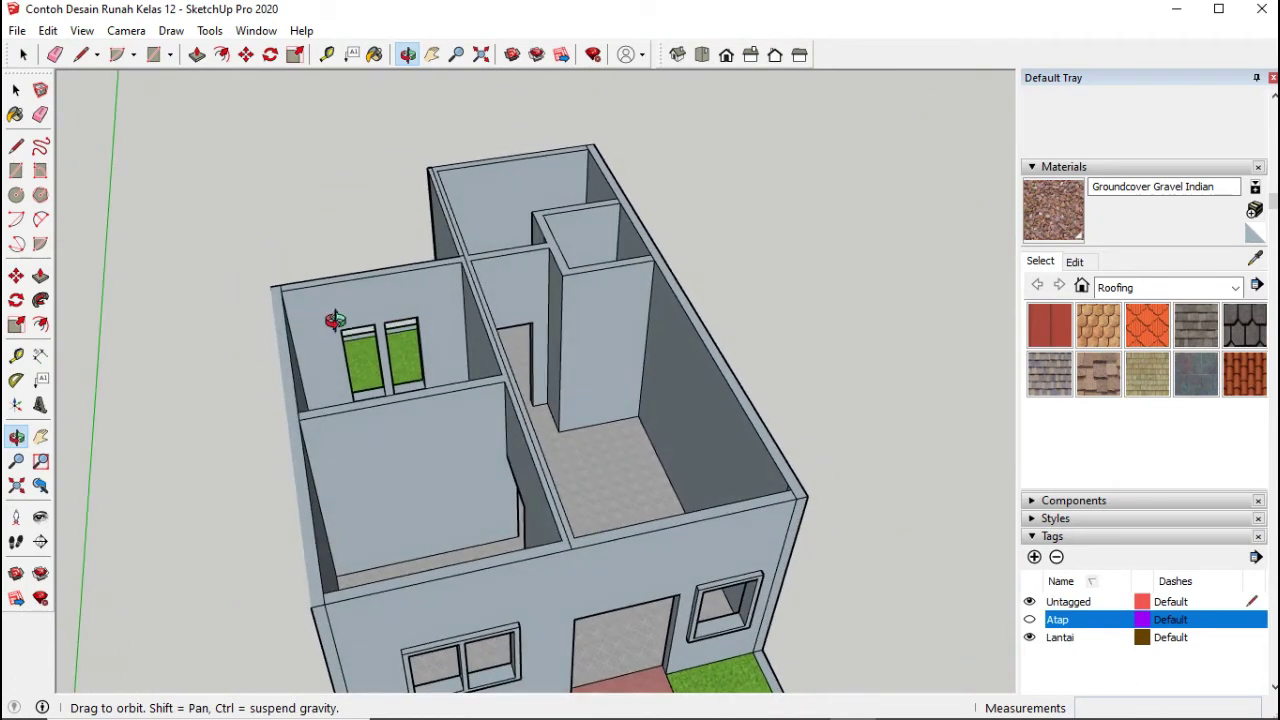
left_click(1030, 620)
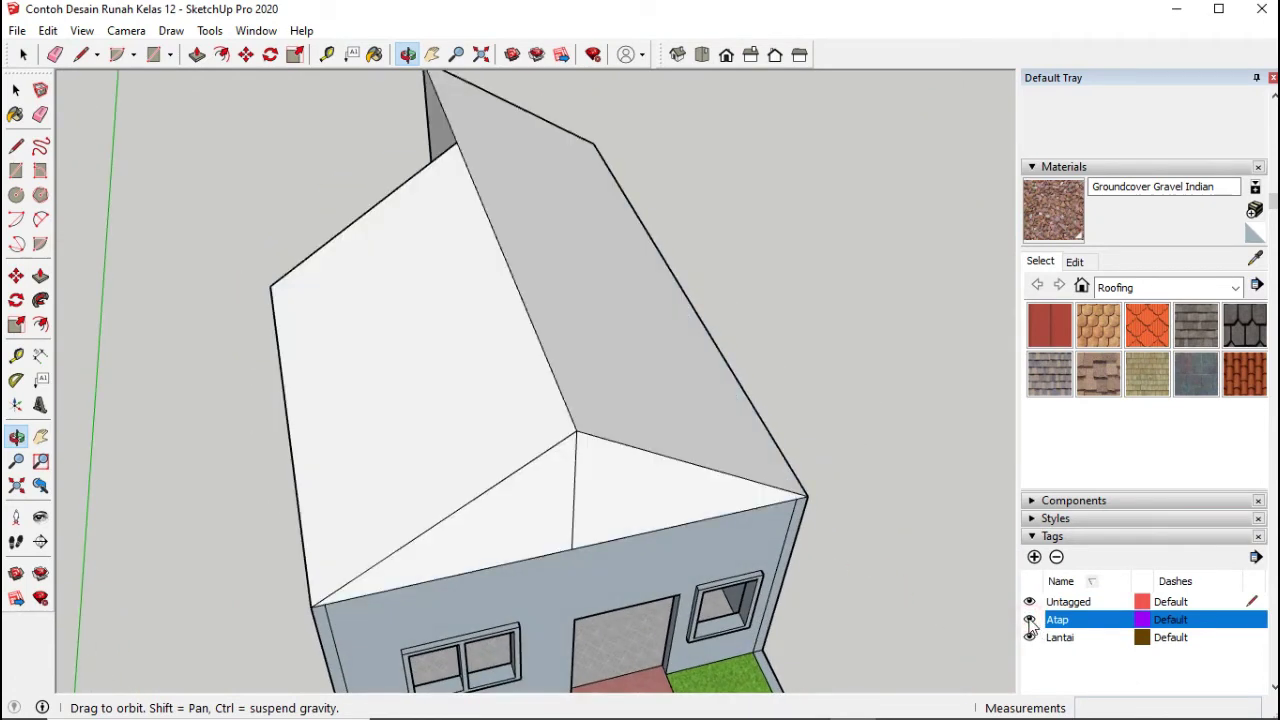
Step: Thicken the doorway-side roof slope by pulling its sloping face outward 50 mm
left_click_drag(843, 594, 800, 481)
left_click_drag(772, 402, 765, 451)
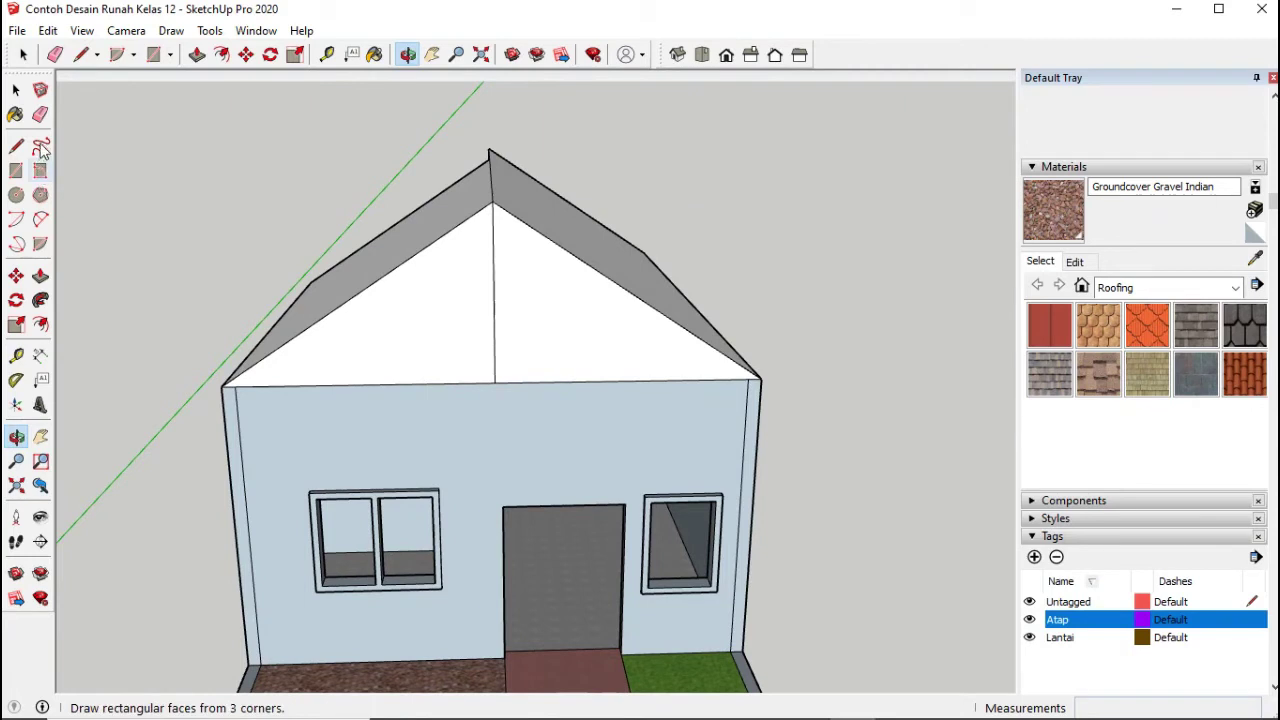
left_click(40, 277)
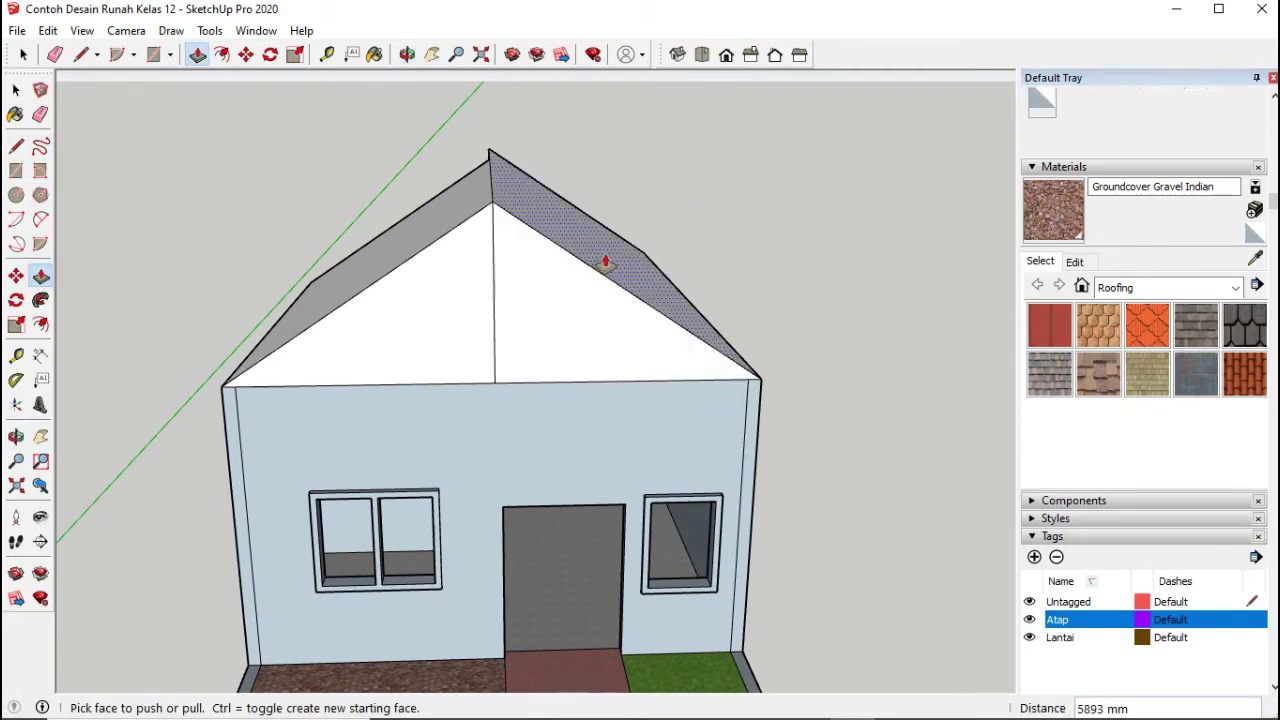
left_click(16, 437)
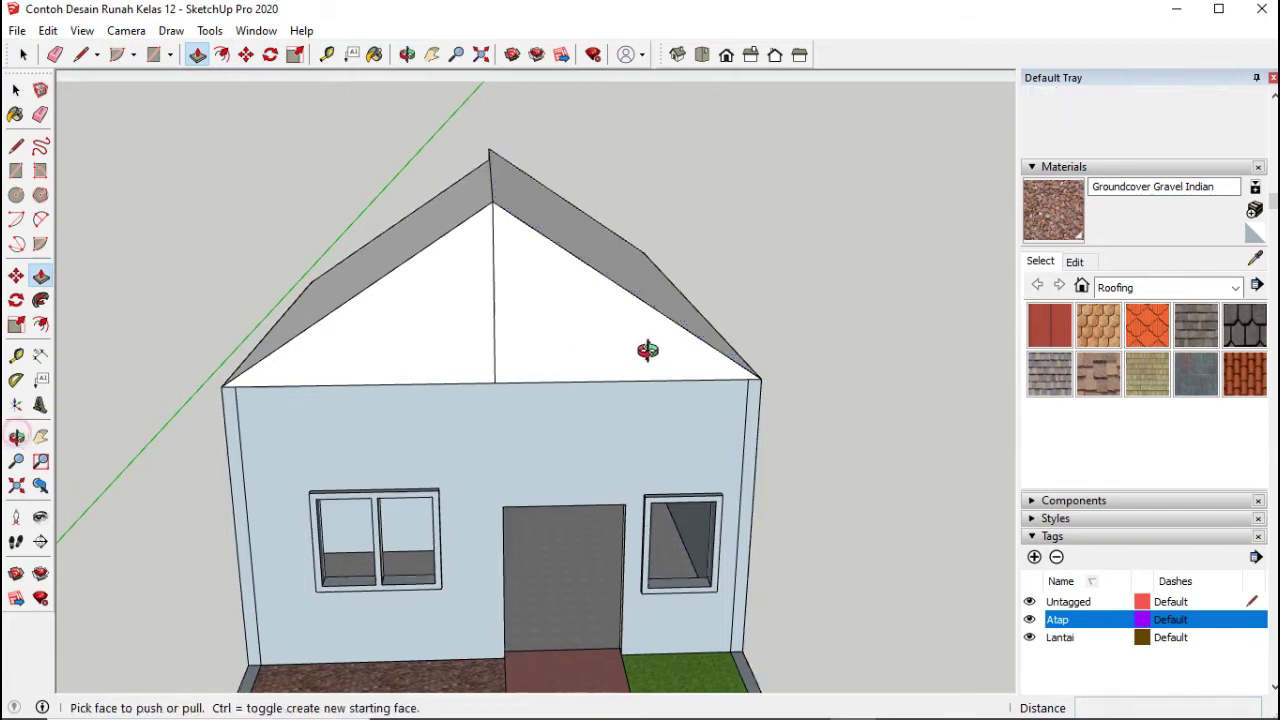
mouse_move(757, 286)
left_mouse_down()
mouse_move(763, 262)
mouse_move(753, 300)
left_mouse_up()
scroll(751, 279, "up", 2)
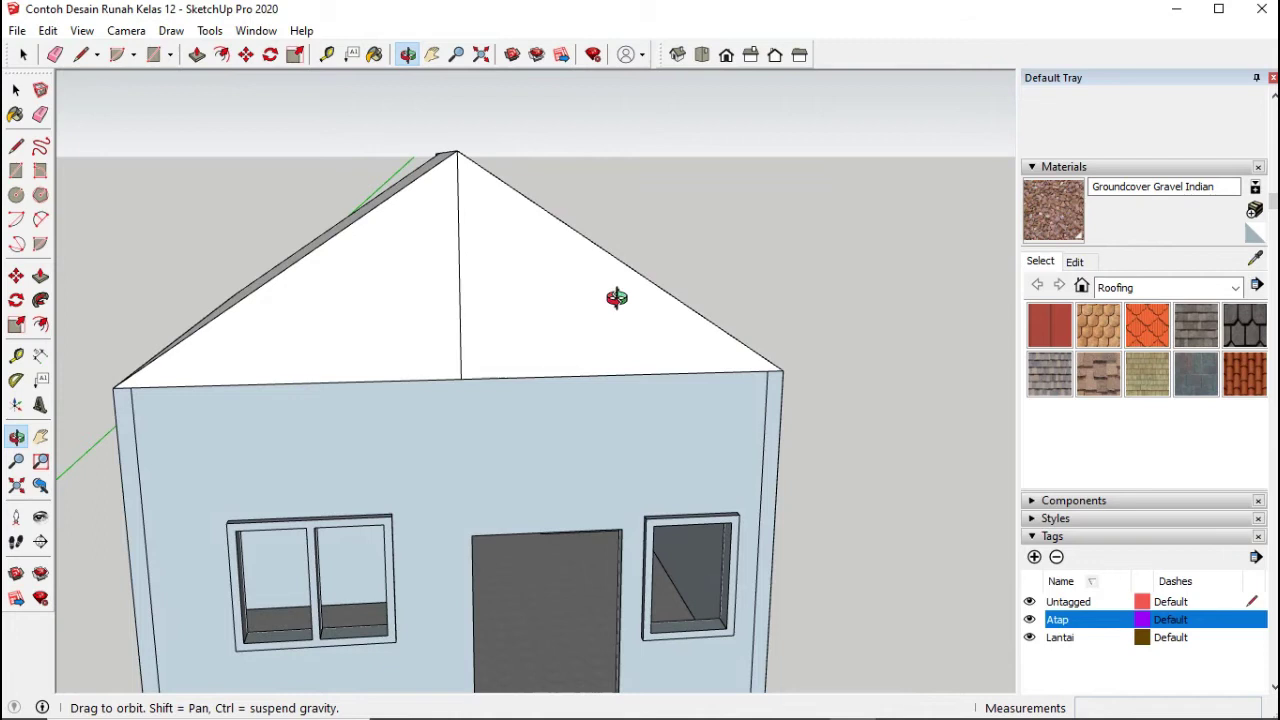
left_click_drag(711, 223, 689, 243)
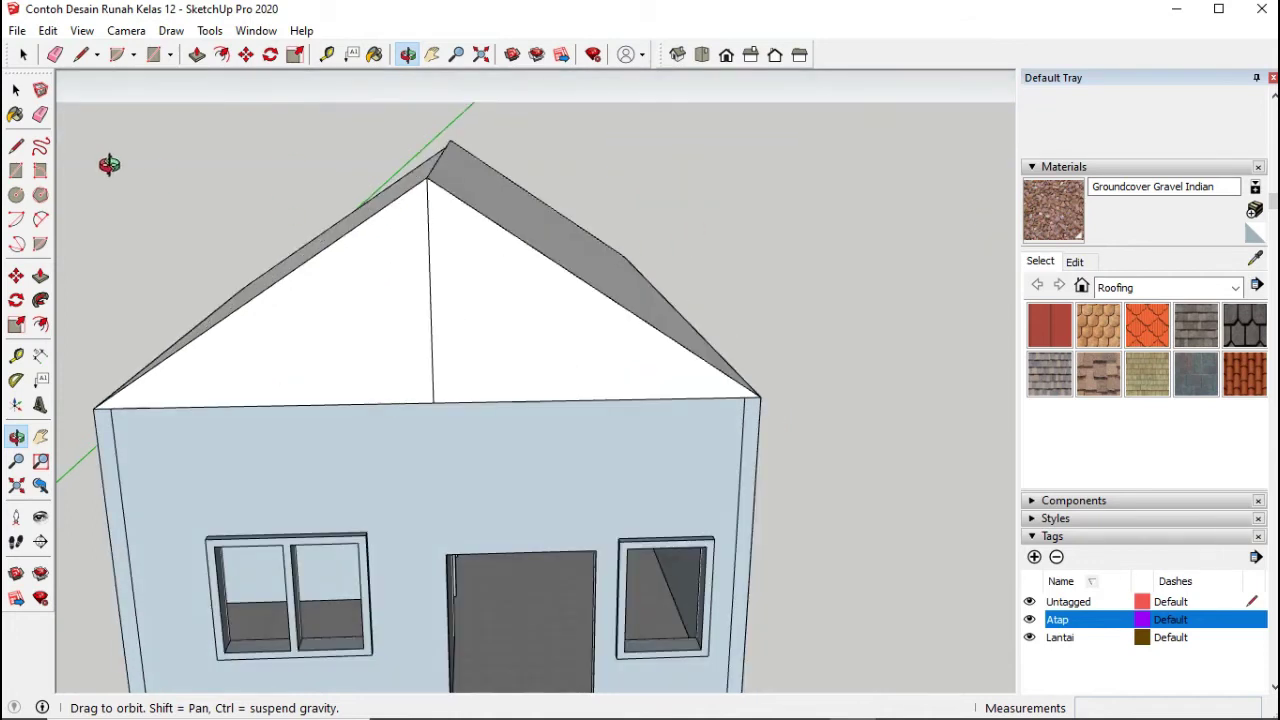
left_click(40, 279)
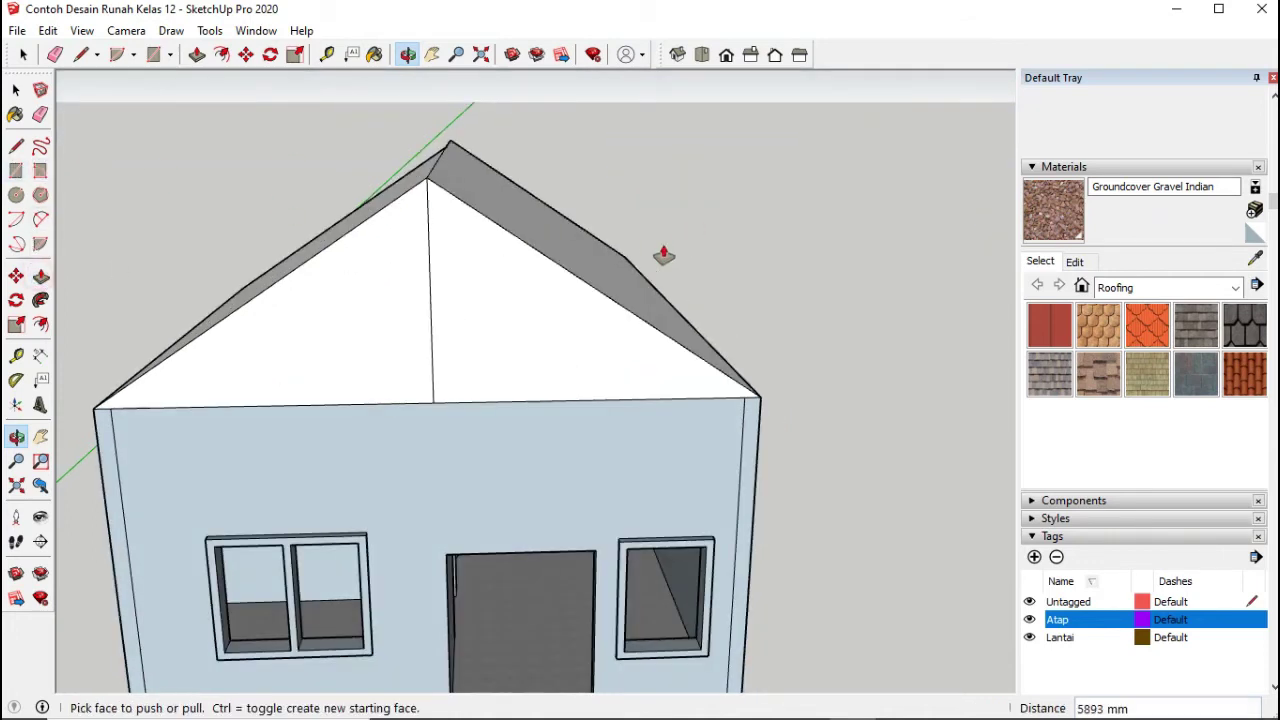
left_click(587, 260)
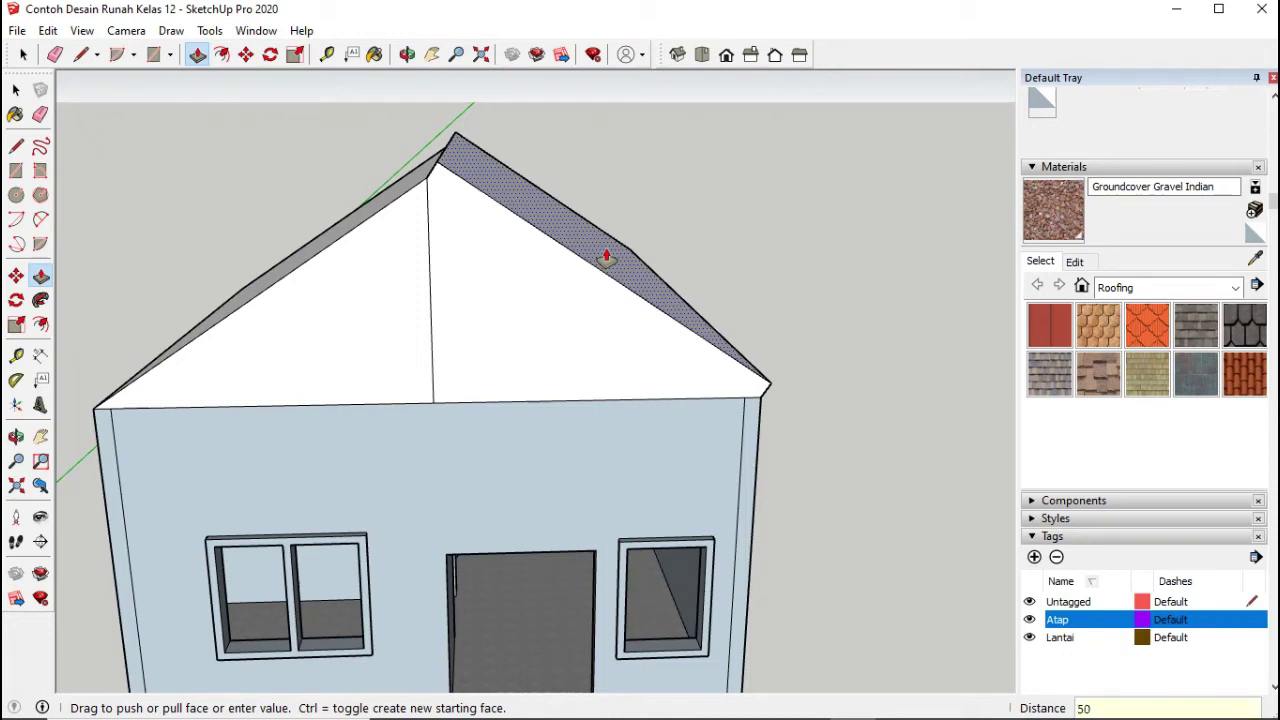
key("Return")
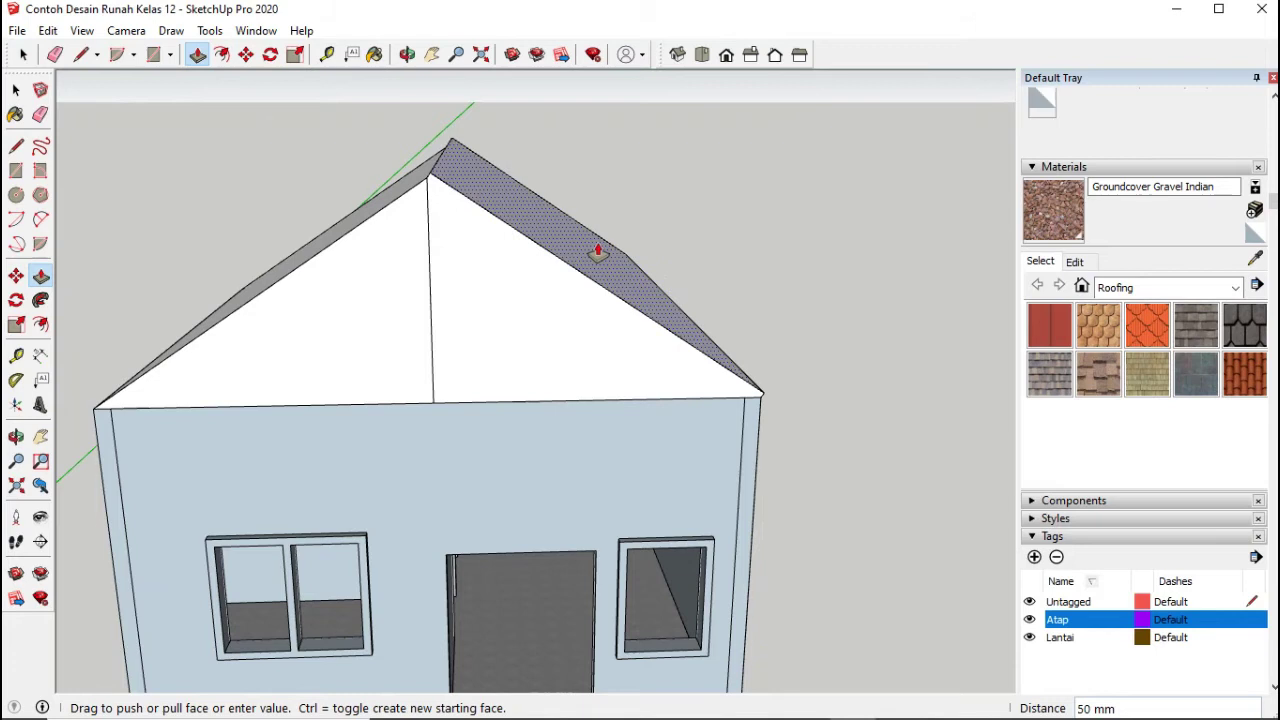
Step: Thicken both front roof slopes by pulling each sloping face outward 75 mm
mouse_move(600, 251)
left_mouse_down()
mouse_move(621, 240)
mouse_move(607, 252)
left_mouse_up()
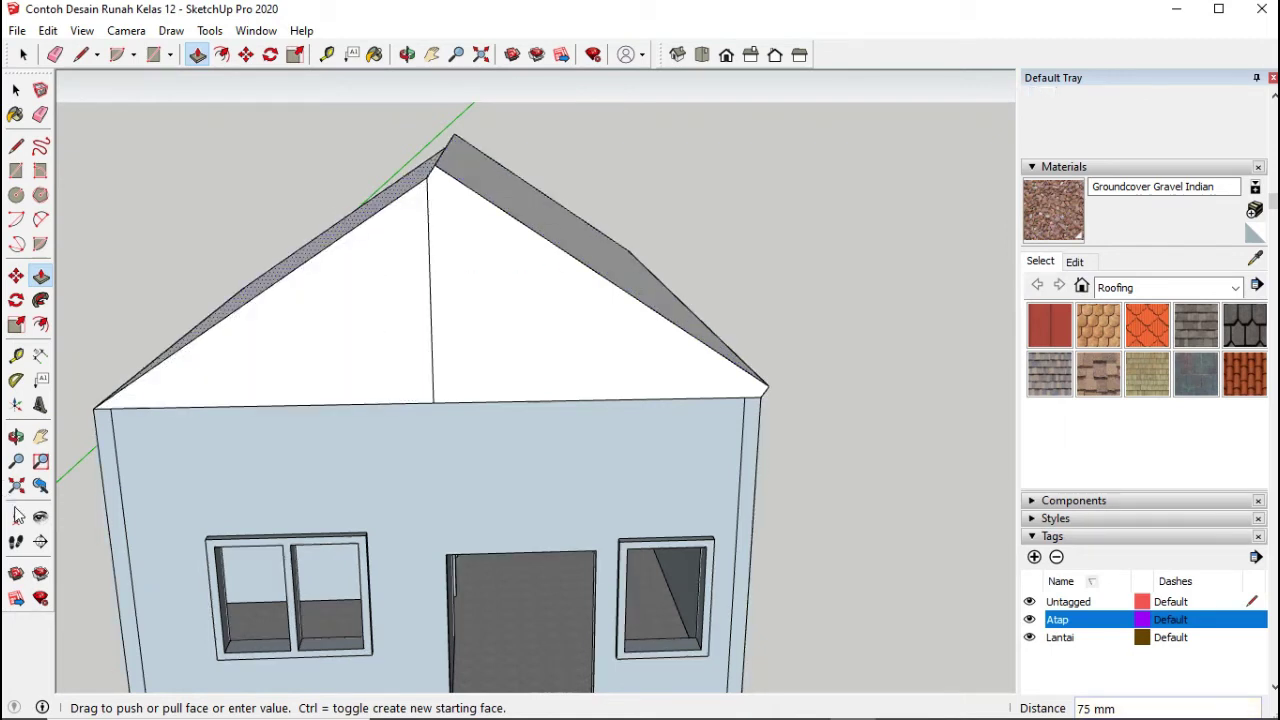
left_click(16, 437)
left_click_drag(220, 431, 226, 429)
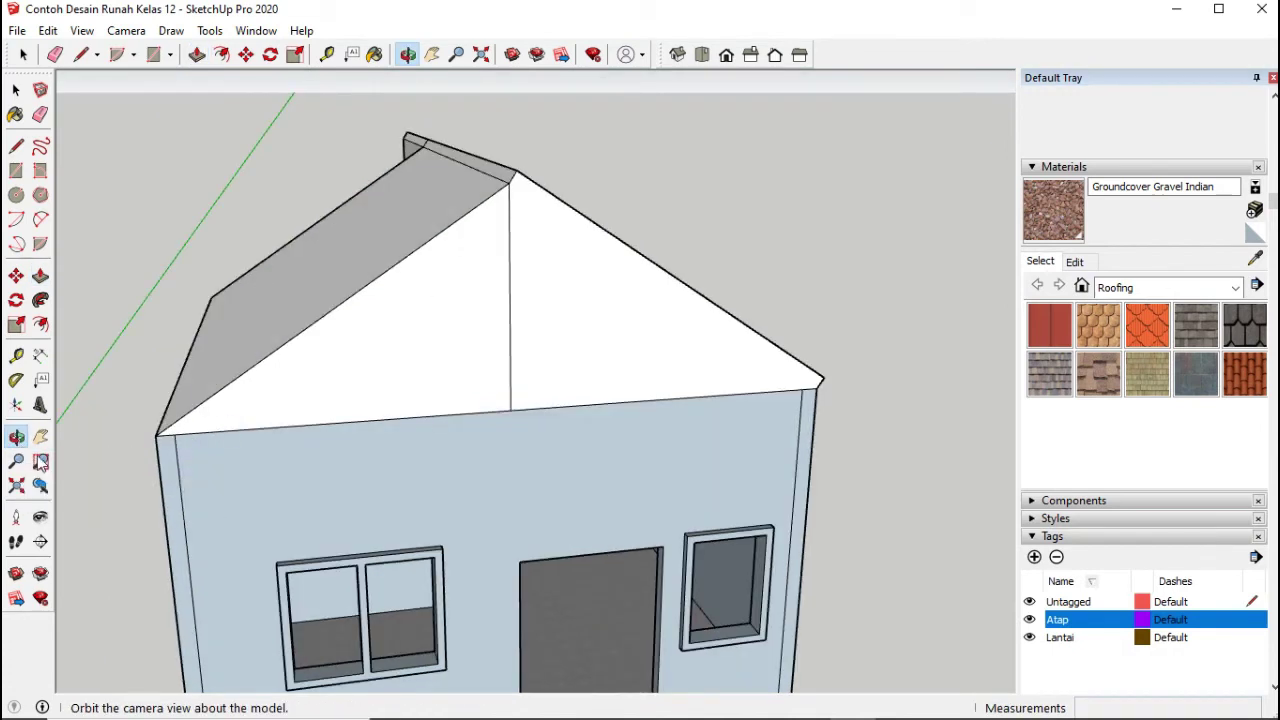
left_click(40, 276)
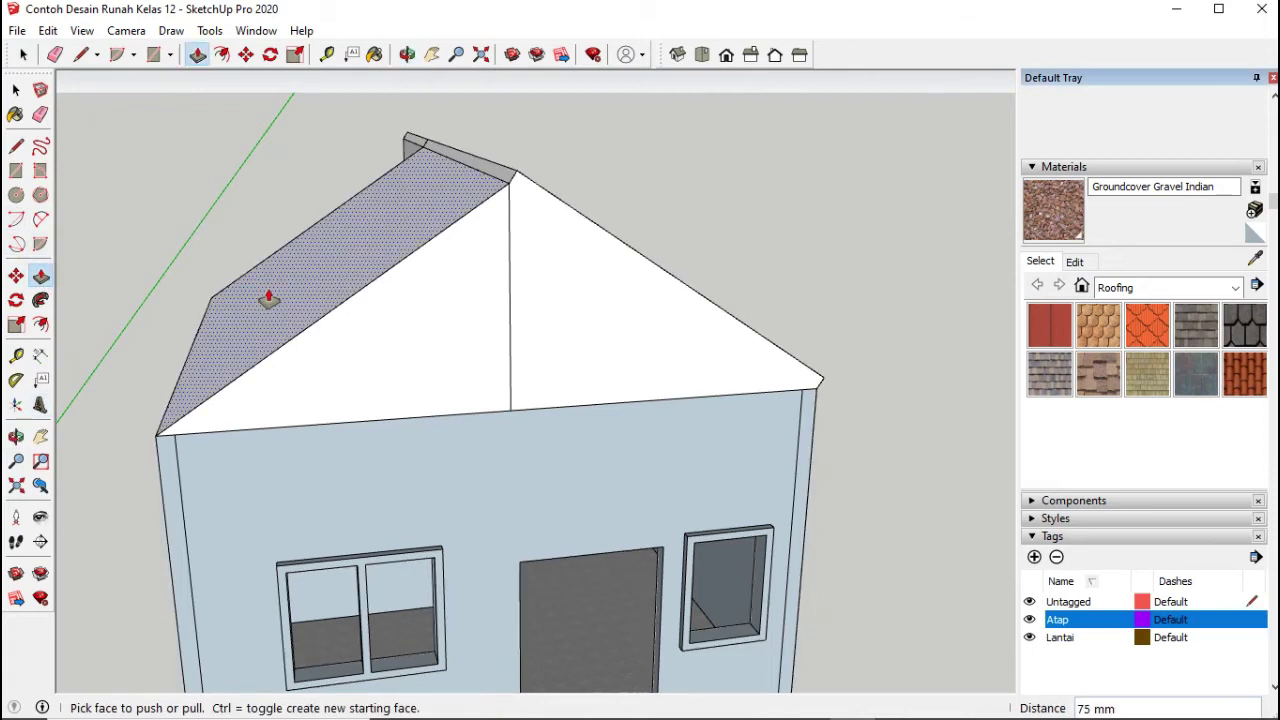
left_click_drag(268, 297, 252, 282)
type("75")
key("Return")
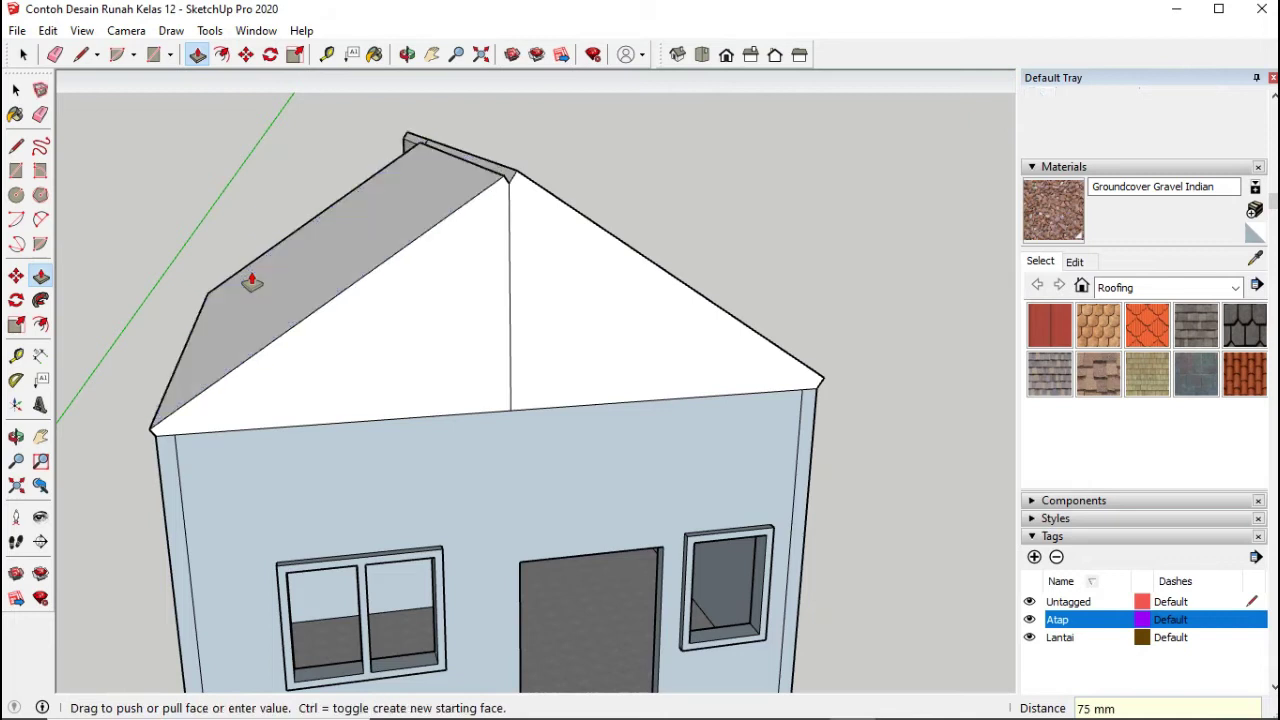
Step: Draw lines from the front gable's peak to both eave corners, separating the roof thickness from the gable wall face
left_click(16, 436)
left_click_drag(361, 496, 336, 448)
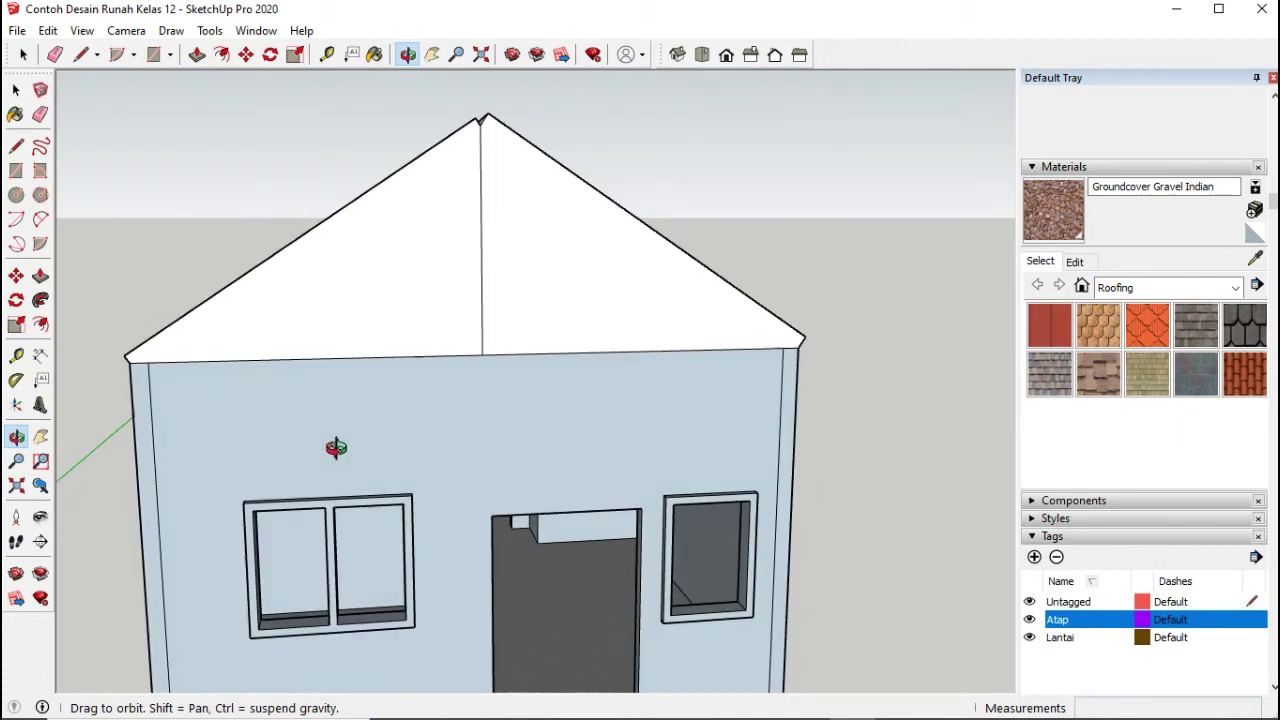
left_click(16, 148)
scroll(480, 123, "up", 2)
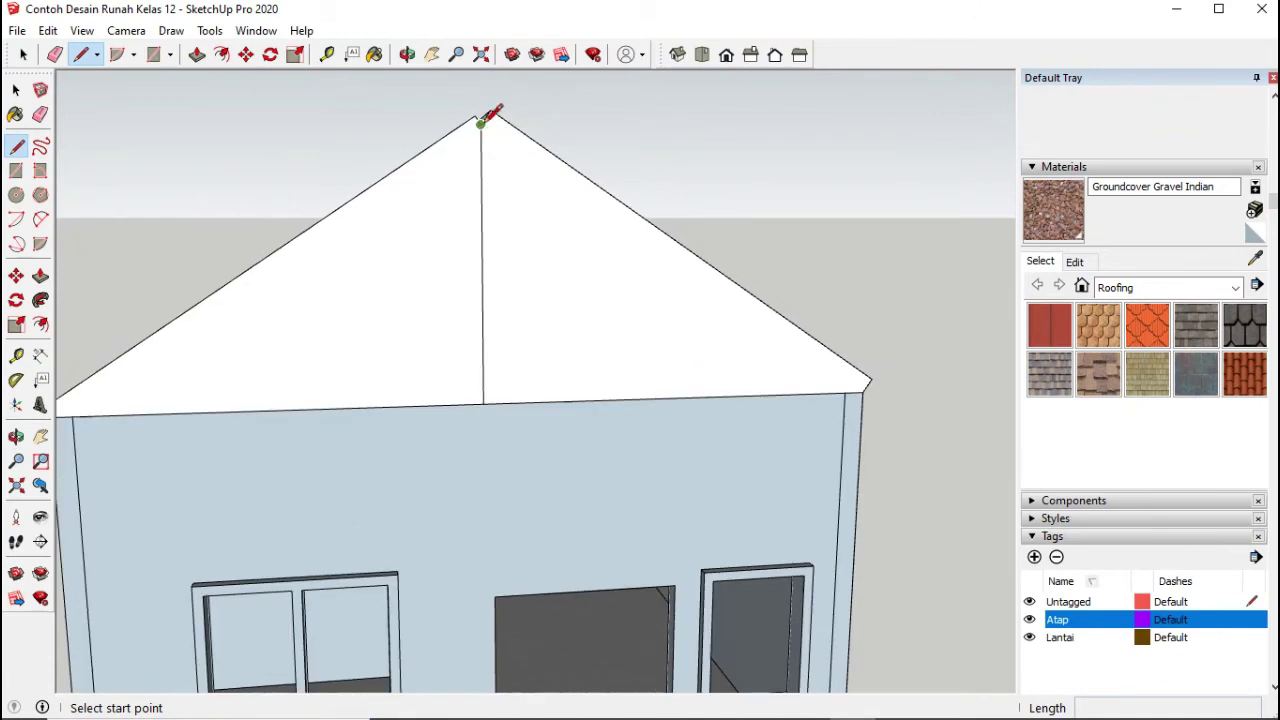
left_click(480, 120)
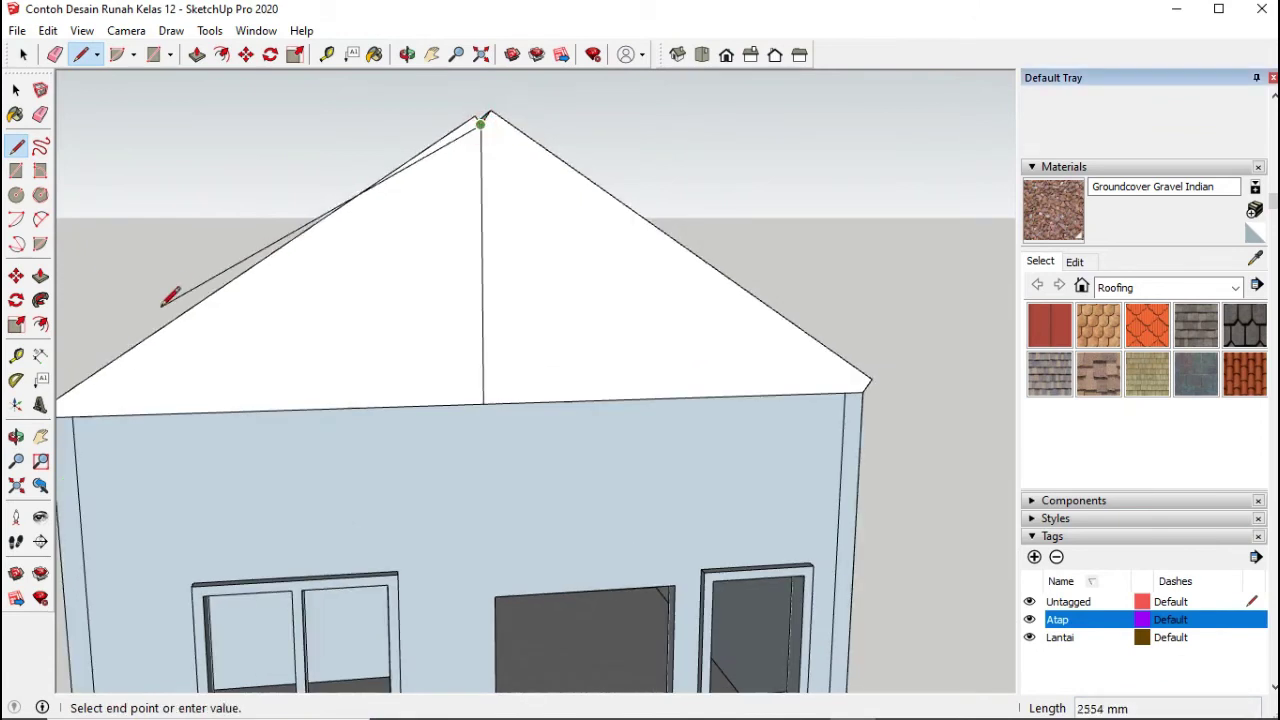
scroll(150, 330, "down", 1)
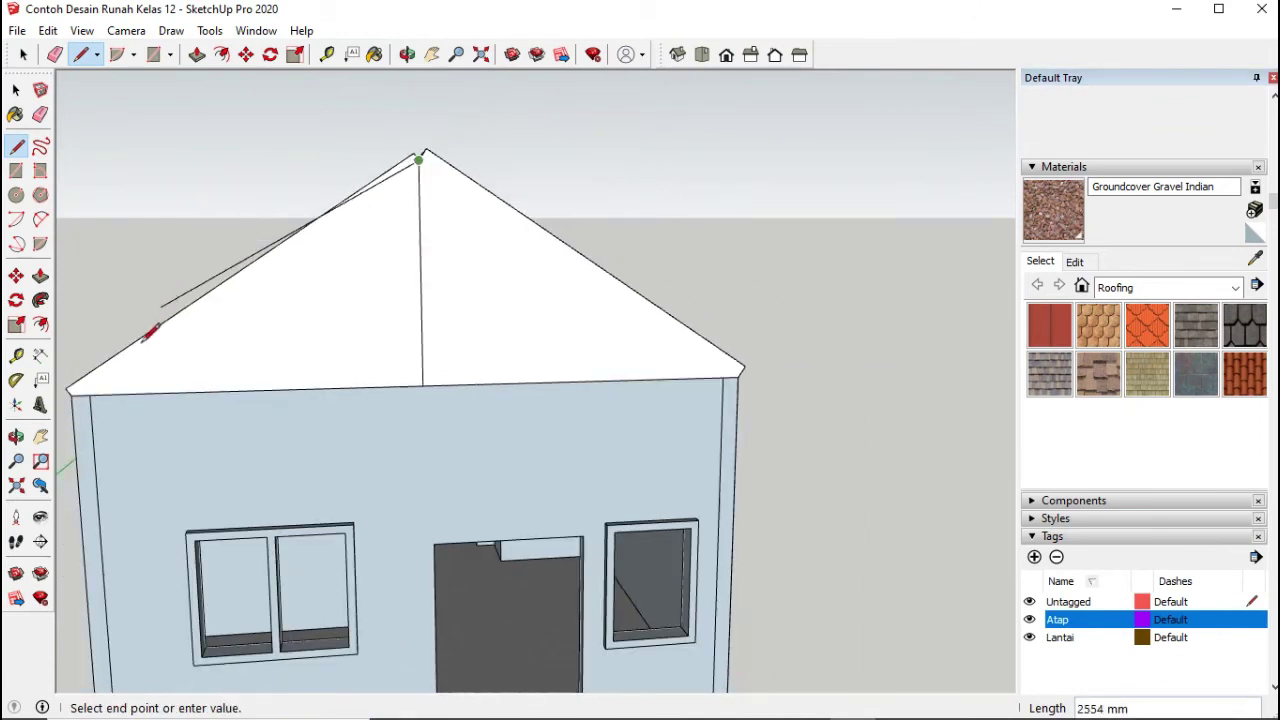
left_click(70, 390)
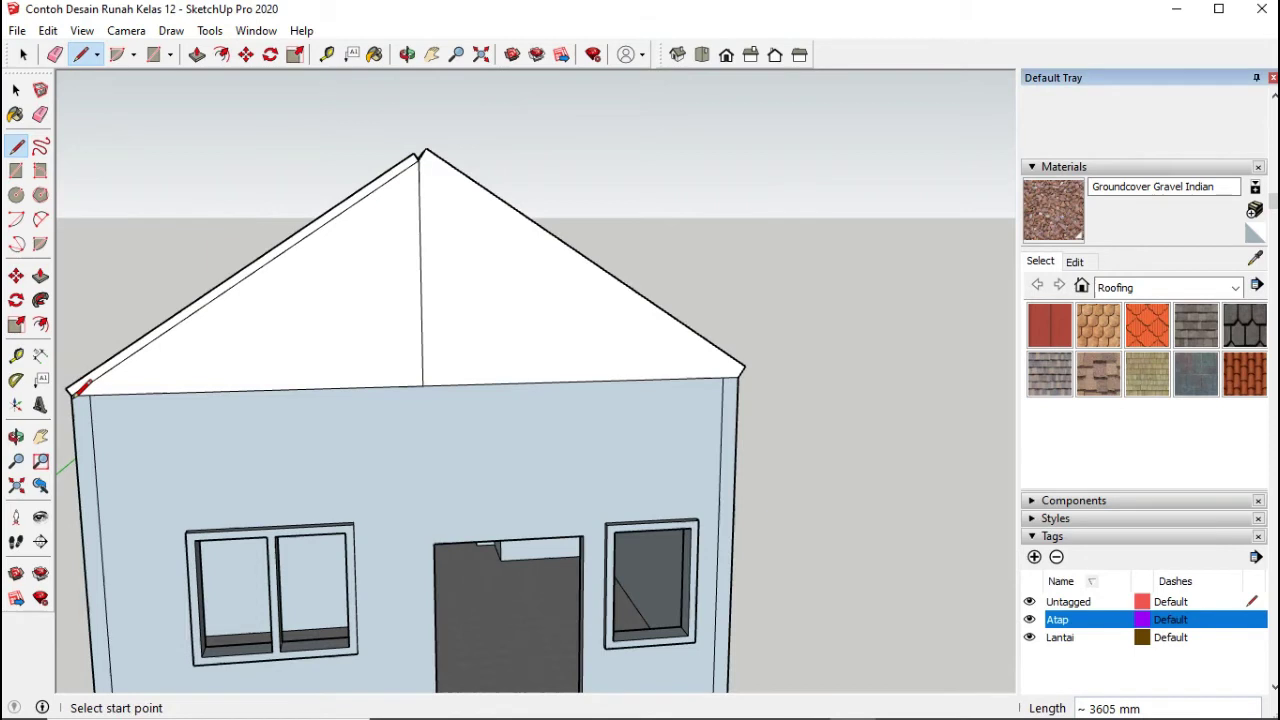
left_click(421, 157)
left_click(738, 375)
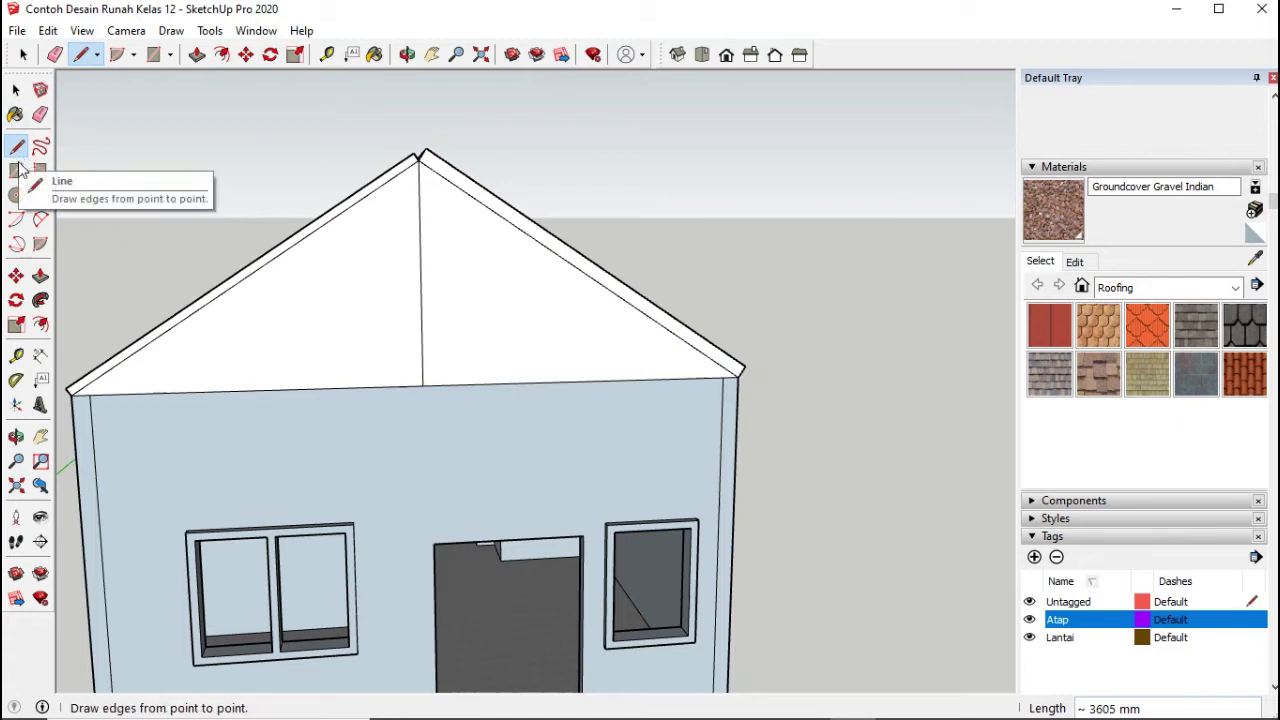
Step: Extend the window-side roof slope beyond the wall by pulling its narrow eave face out 500 mm
left_click(16, 436)
left_click_drag(251, 429, 349, 411)
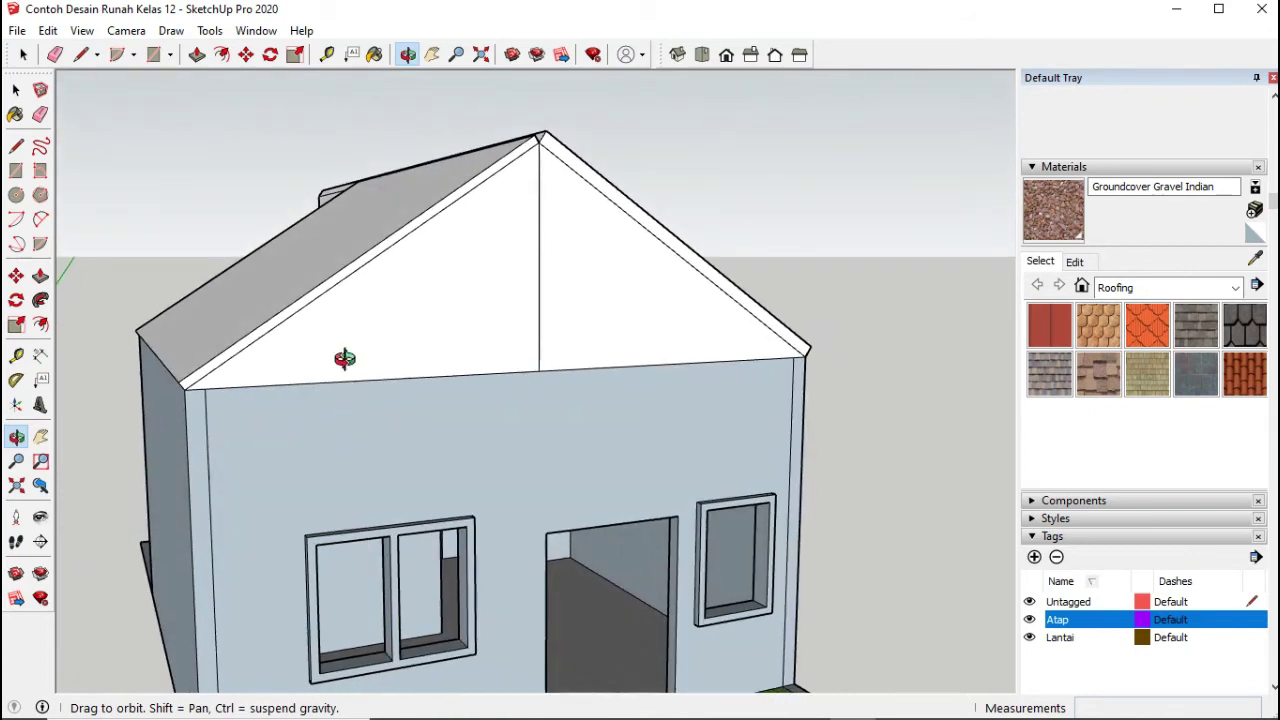
left_click_drag(344, 358, 349, 347)
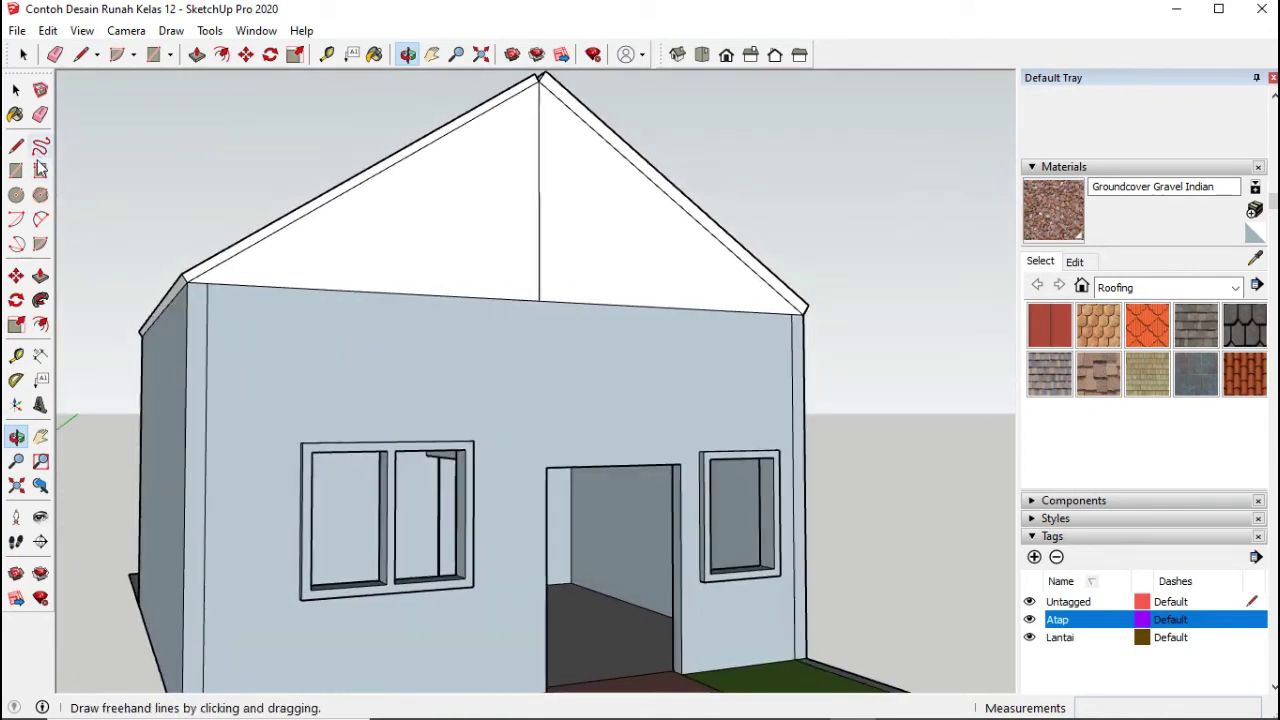
left_click(40, 276)
scroll(168, 293, "up", 6)
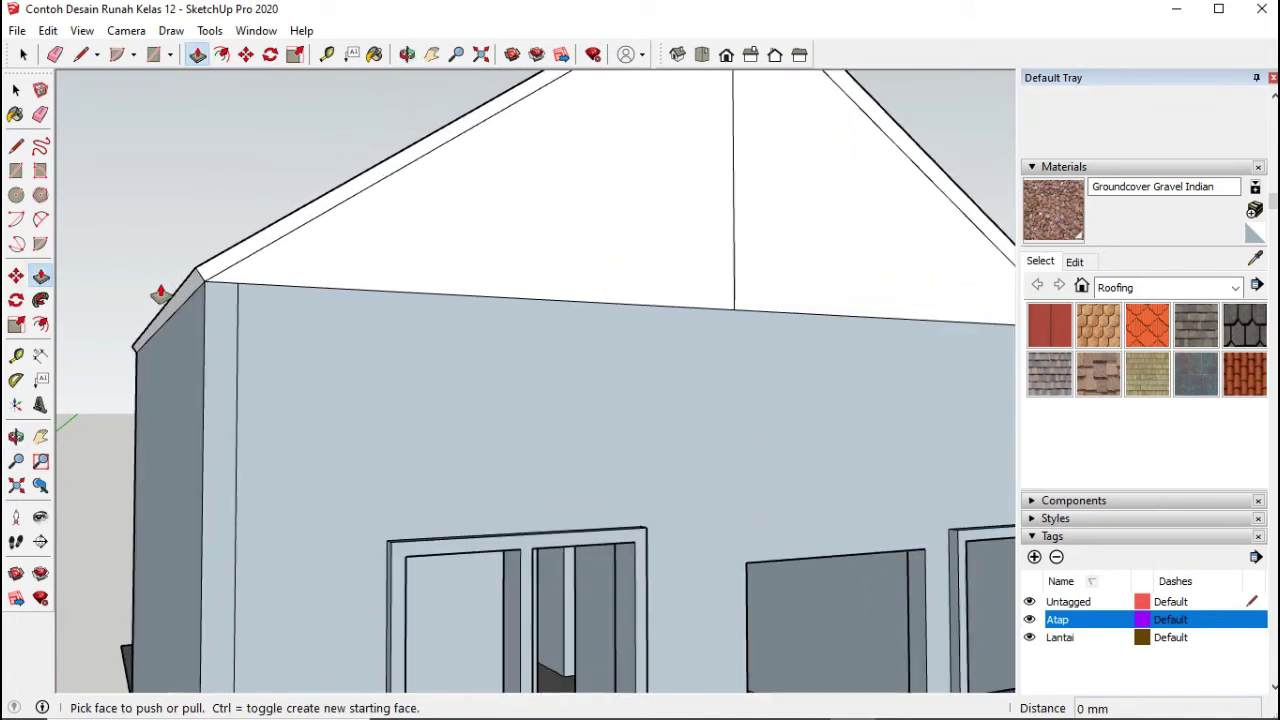
left_click(223, 276)
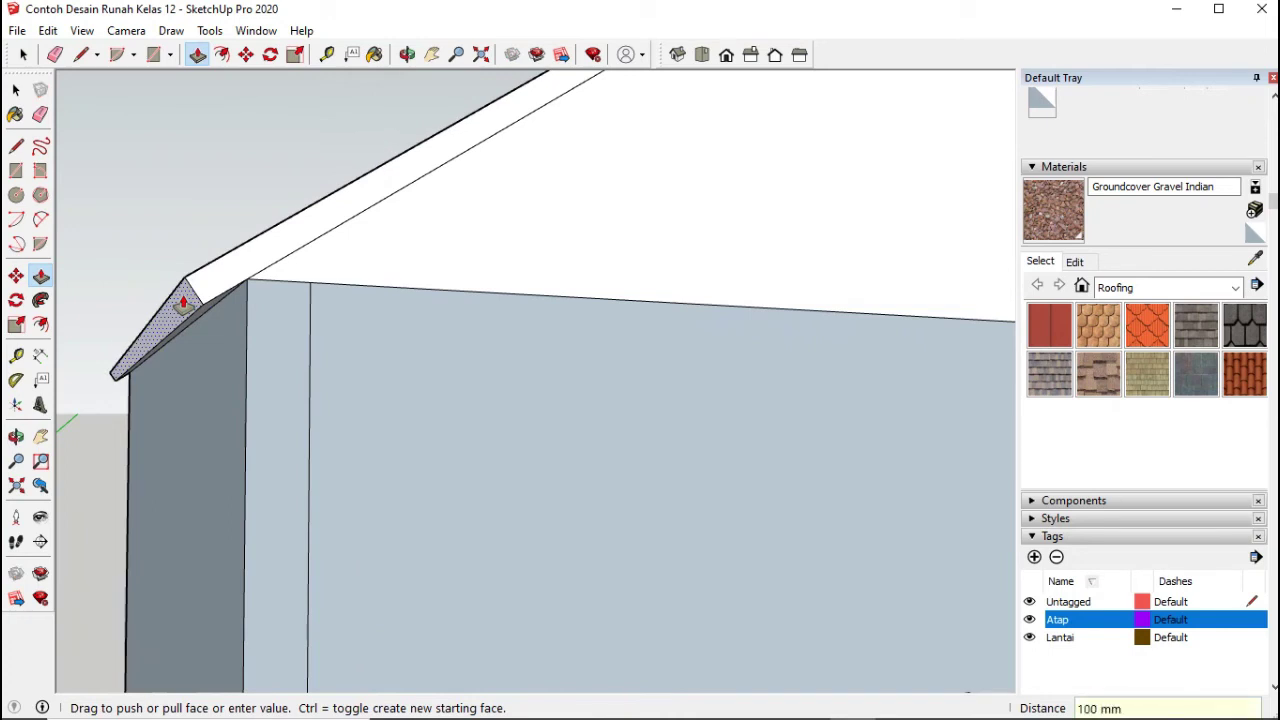
key("Return")
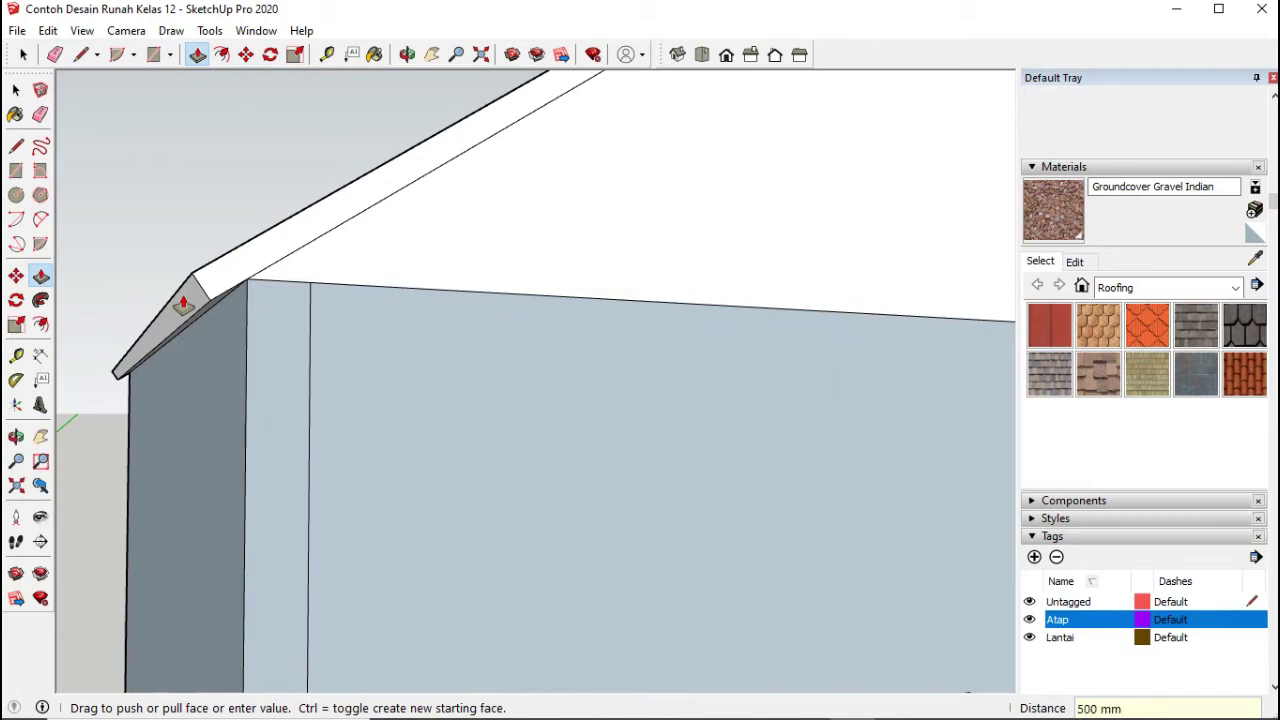
double_click(183, 305)
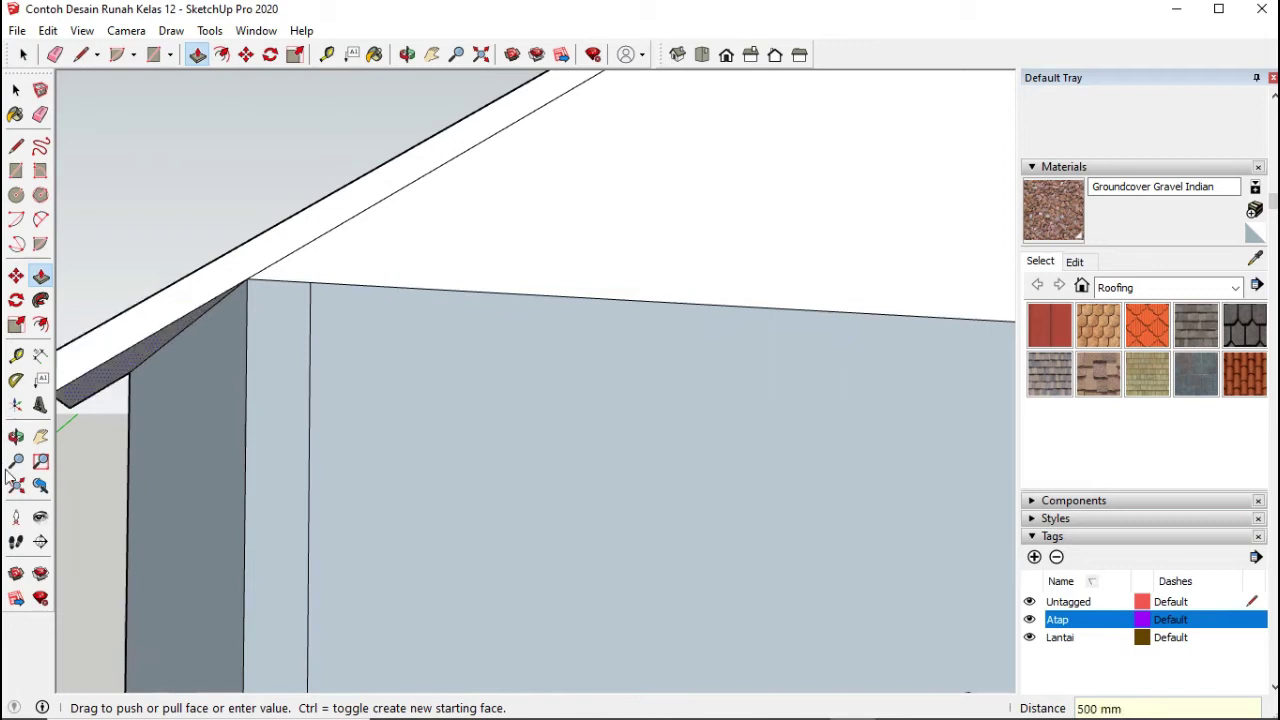
Step: Examine the extended window-side eave from the side and front of the house
left_click(16, 436)
left_click_drag(250, 452, 407, 516)
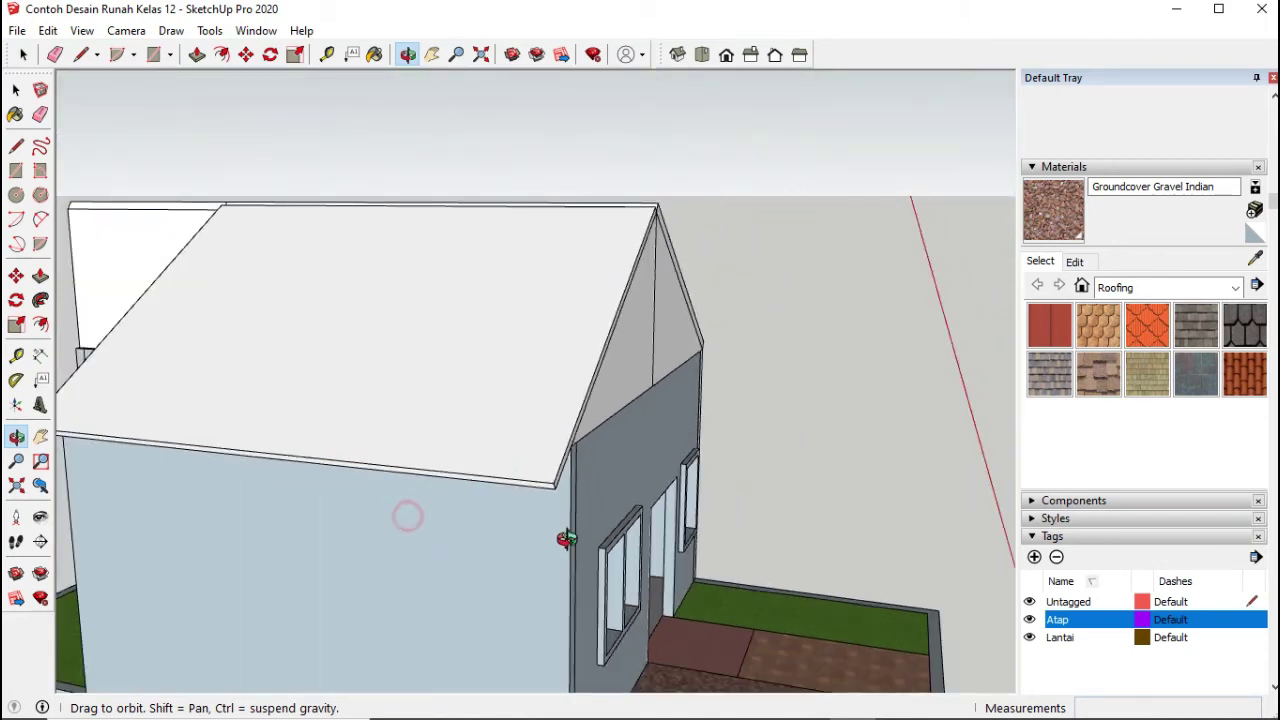
left_click_drag(566, 539, 537, 549)
left_click_drag(820, 557, 766, 563)
left_click_drag(524, 560, 597, 551)
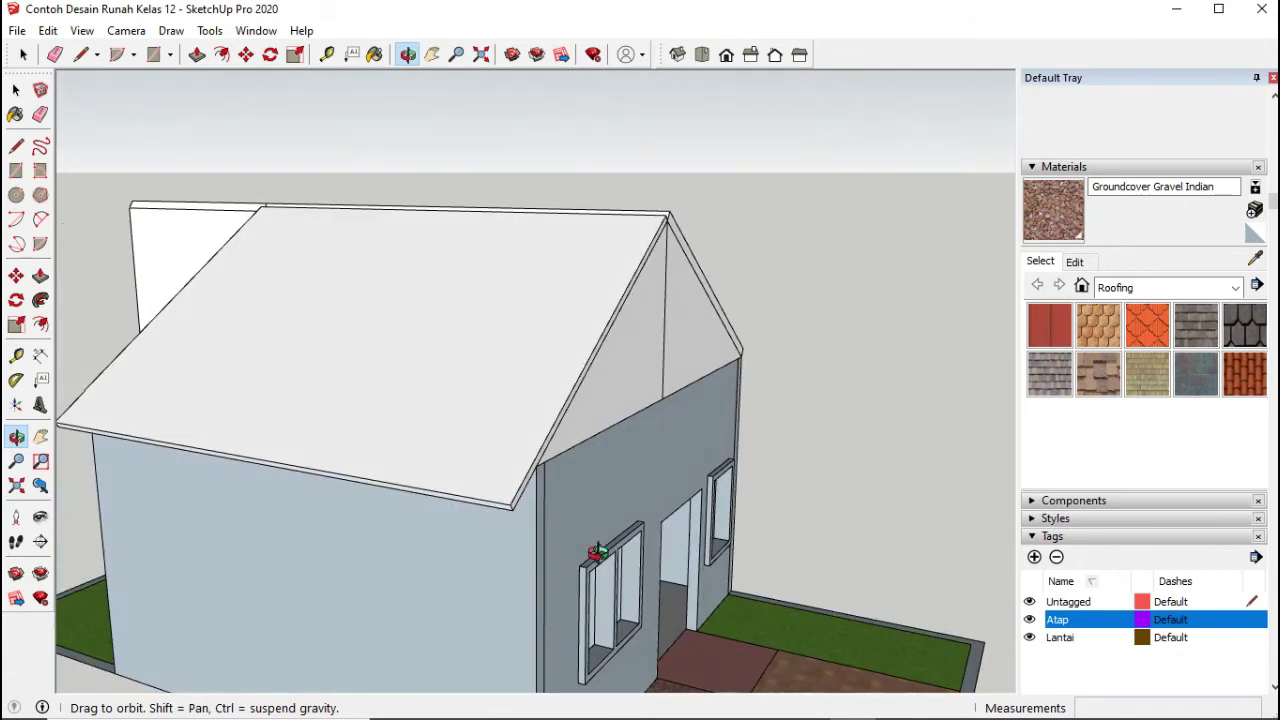
left_click_drag(480, 563, 706, 523)
left_click_drag(494, 471, 557, 449)
left_click_drag(660, 430, 597, 391)
Step: Extend the doorway-side roof slope beyond the wall by pulling its narrow eave face out 500 mm
scroll(720, 423, "up", 5)
scroll(596, 392, "up", 2)
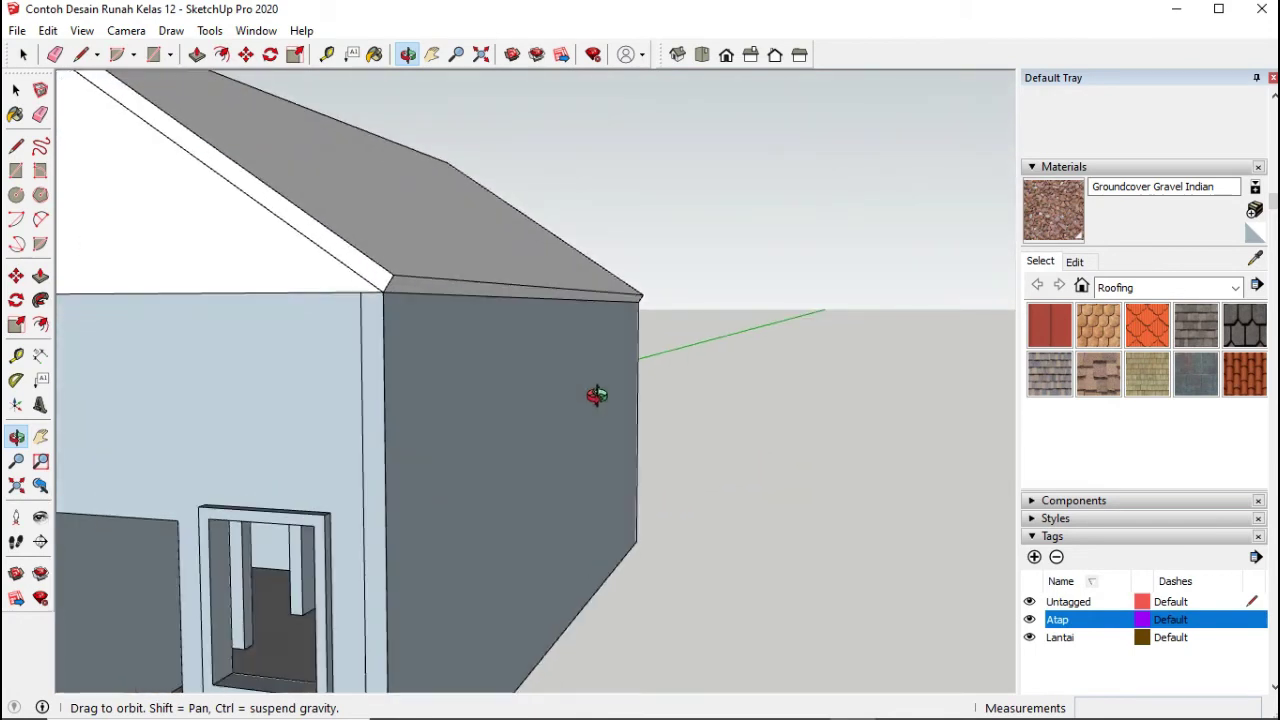
left_click(41, 277)
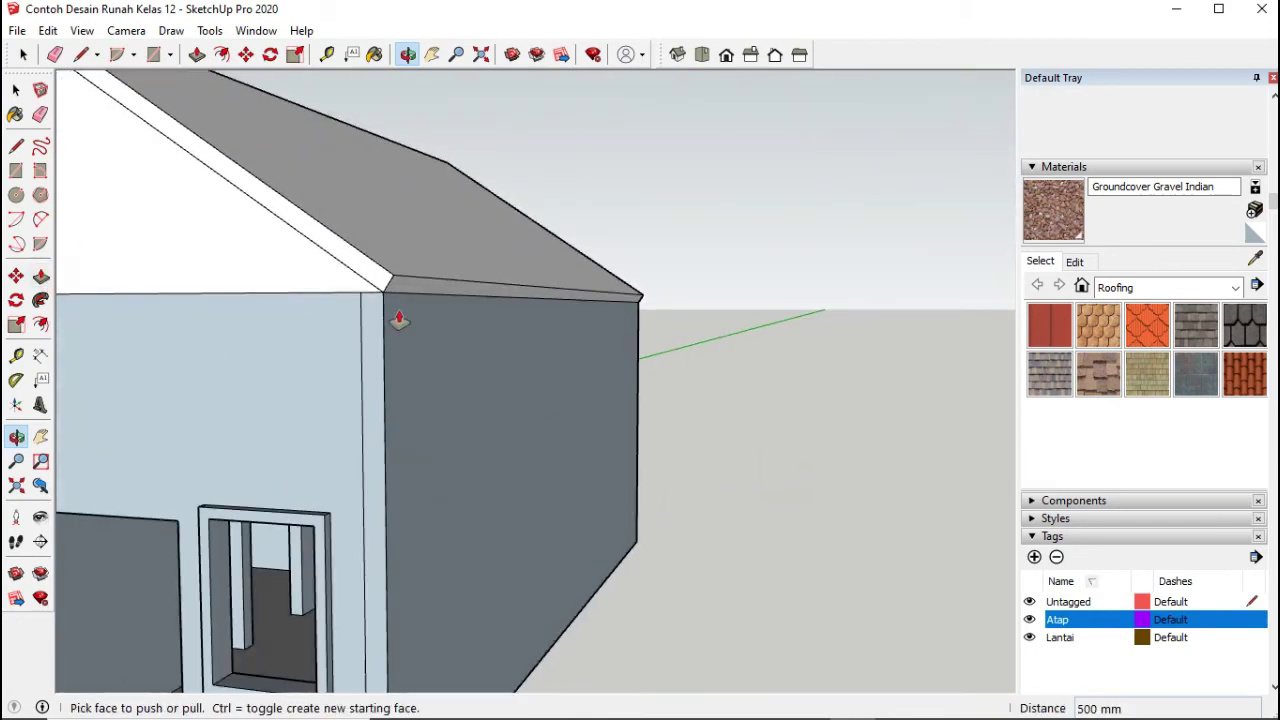
left_click(406, 289)
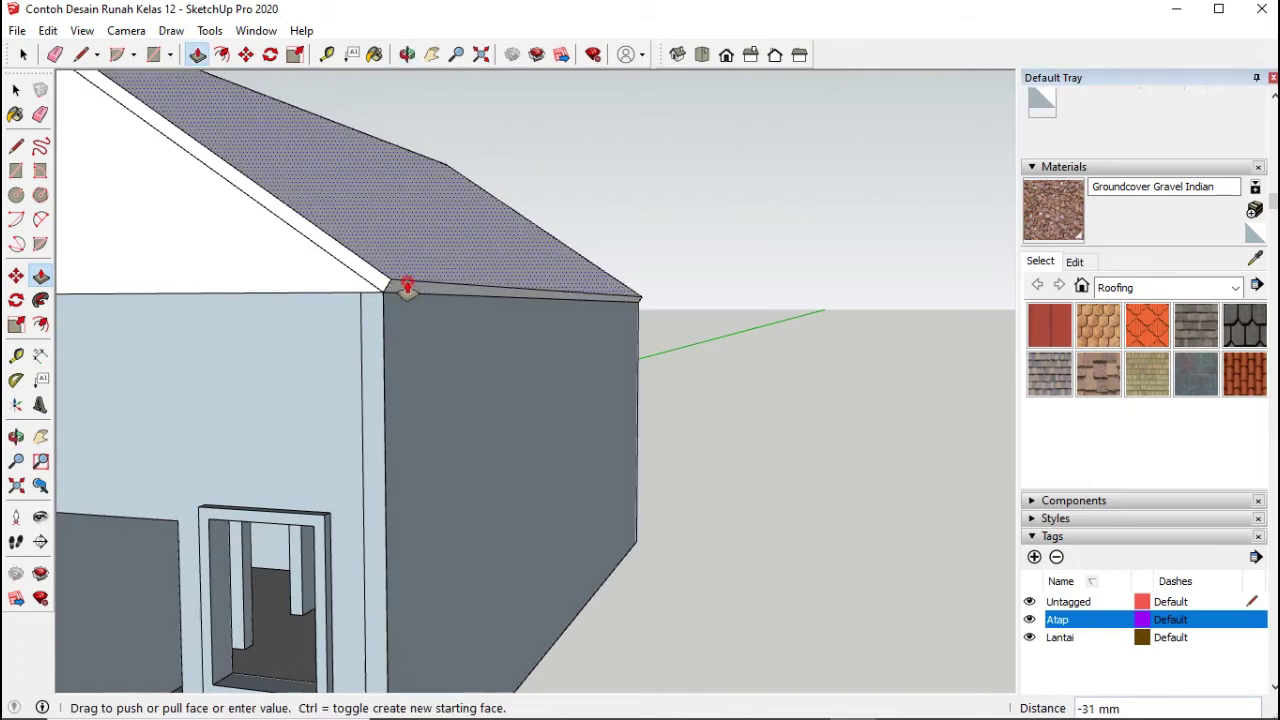
left_click(406, 289)
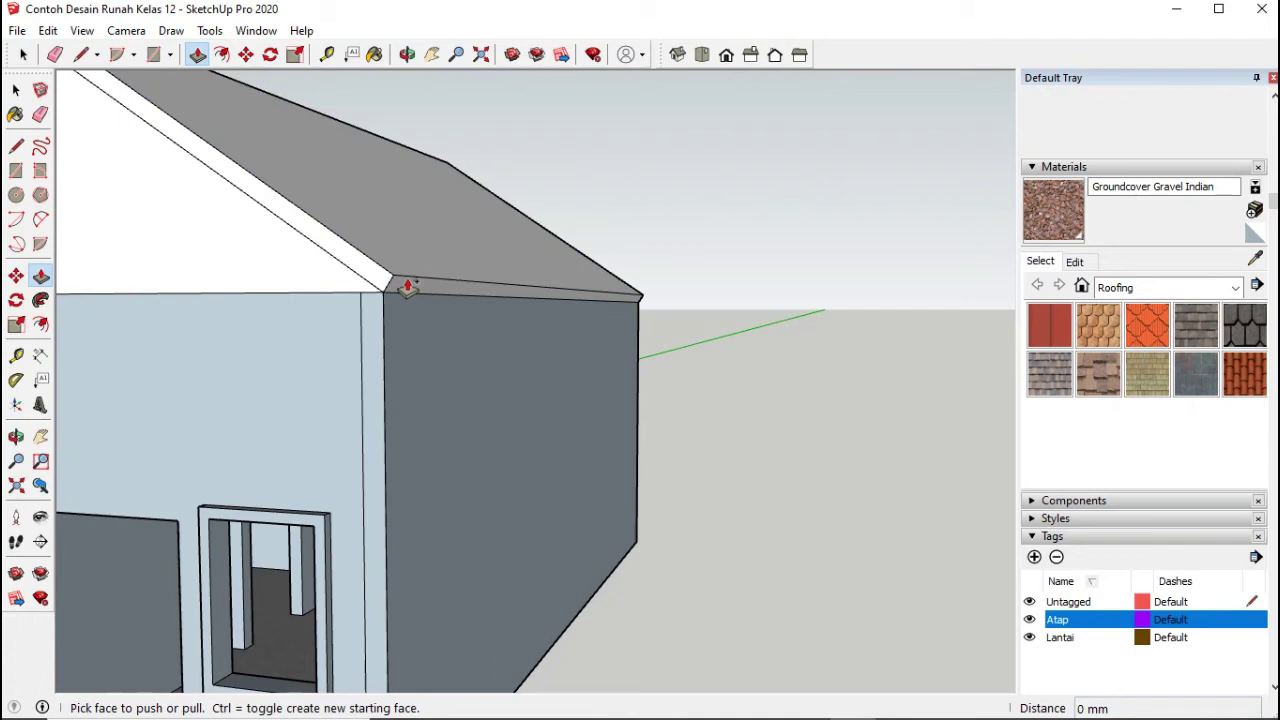
scroll(402, 287, "up", 5)
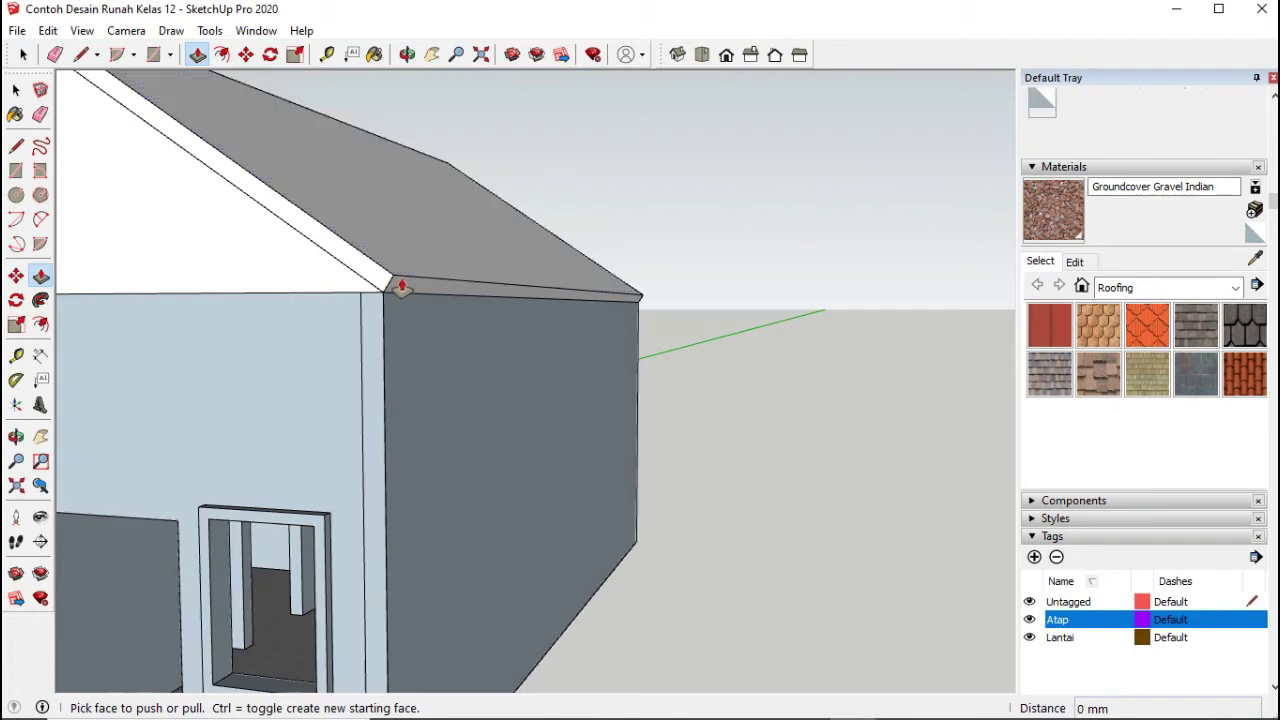
scroll(405, 297, "down", 3)
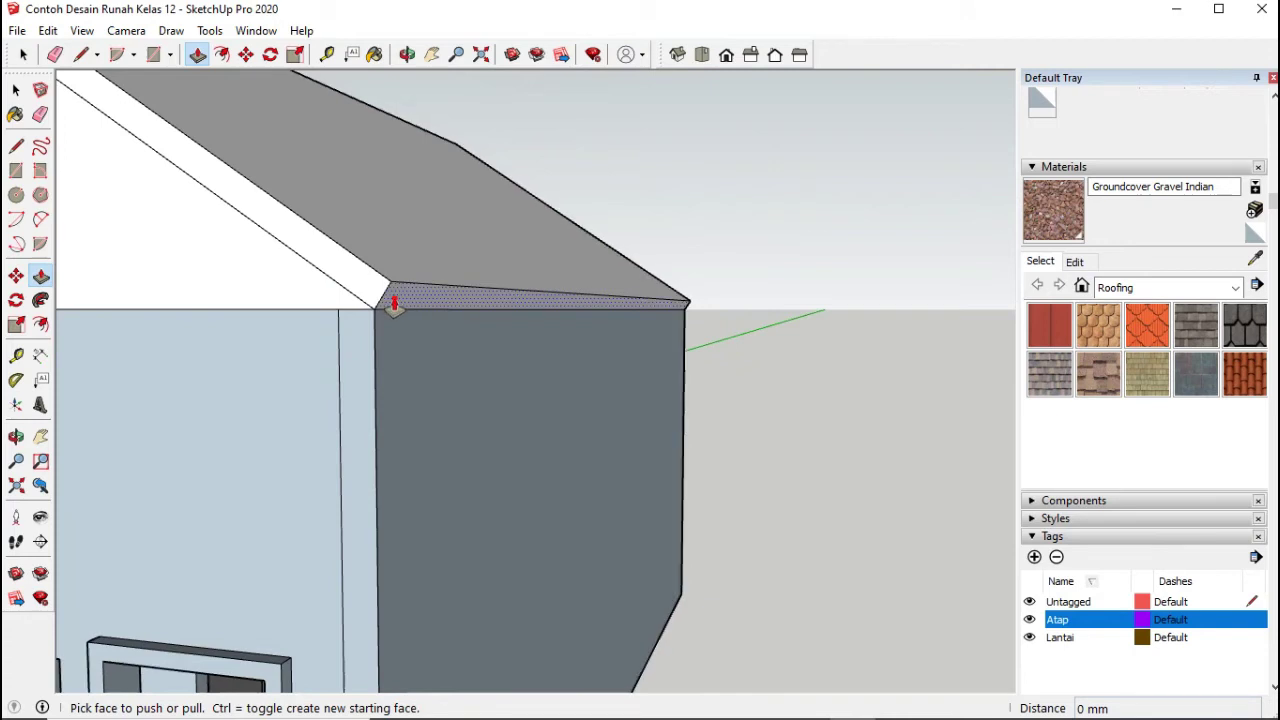
left_click(394, 307)
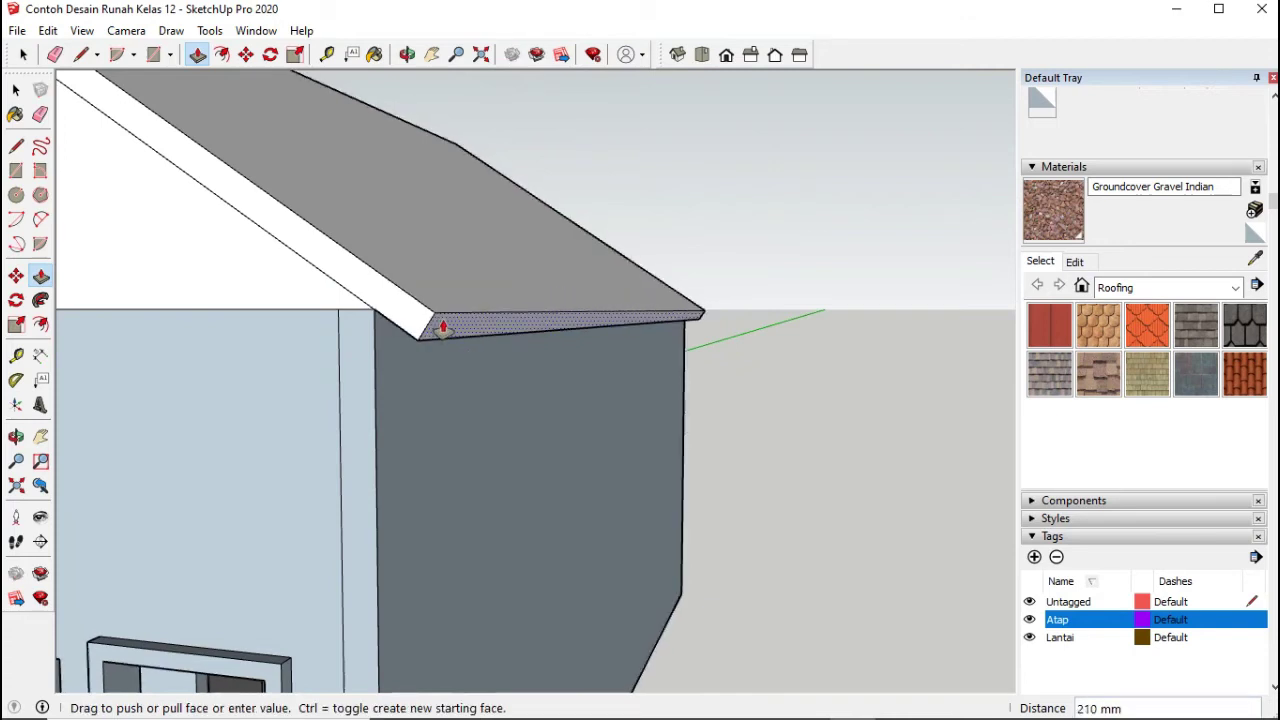
type("500")
key("Return")
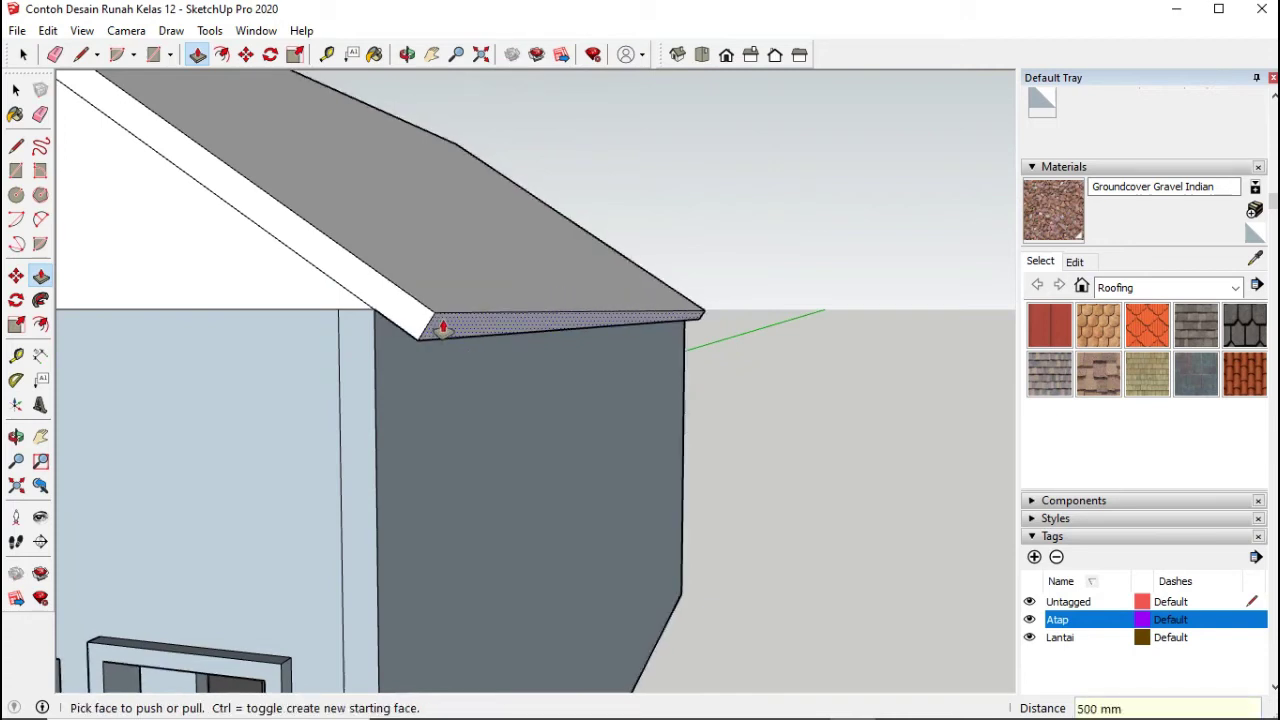
left_click(443, 328)
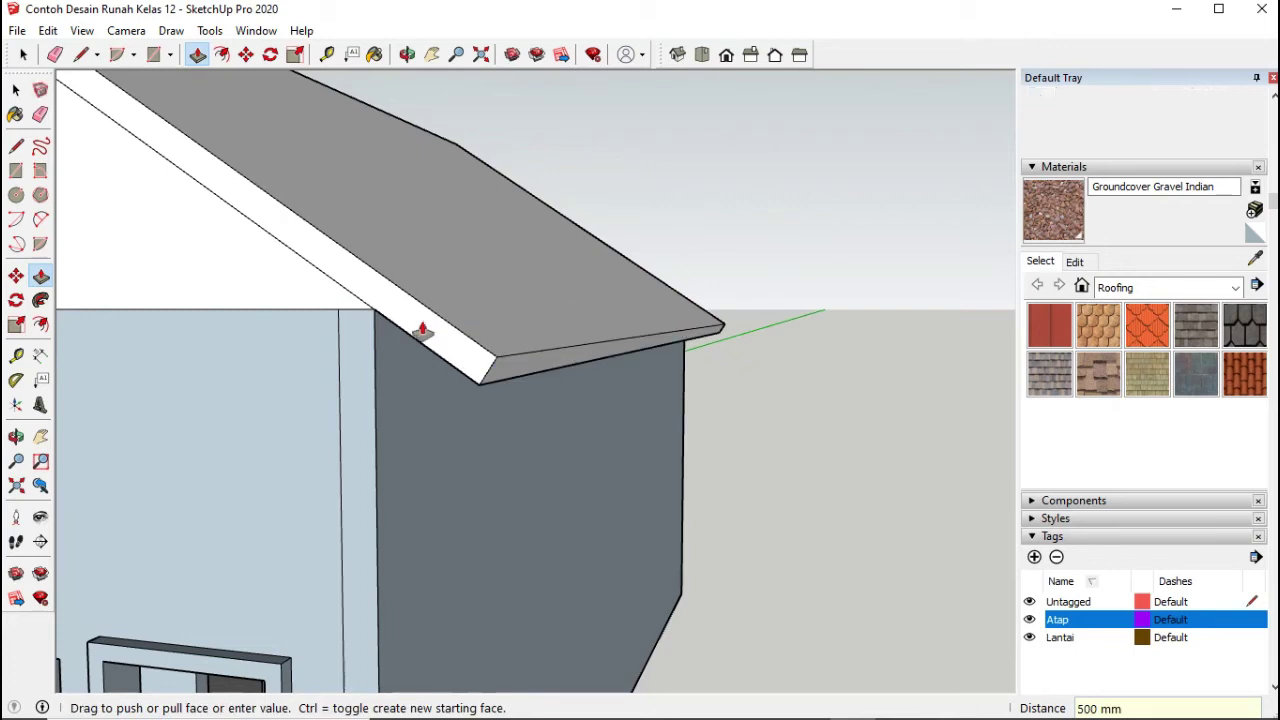
Step: Examine the overhangs of both roof slopes from the front with the whole house in view
left_click(16, 437)
left_click_drag(613, 473, 413, 418)
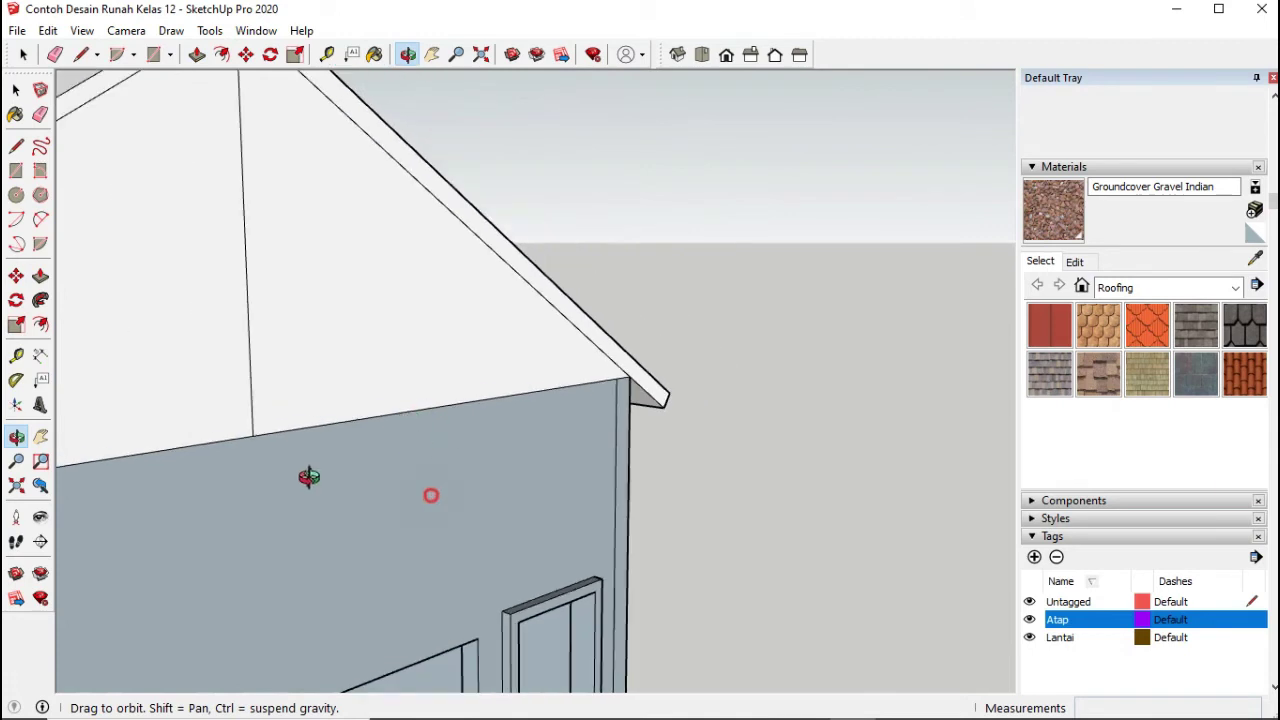
scroll(309, 477, "down", 5)
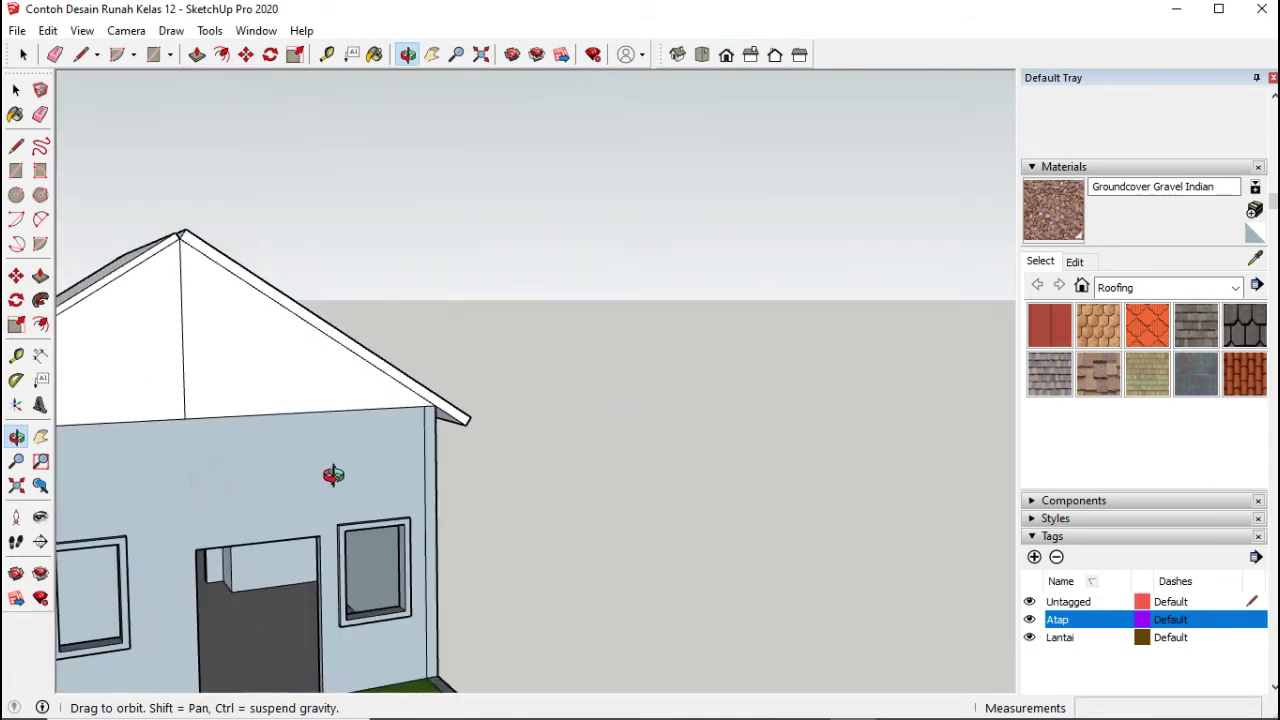
scroll(333, 475, "down", 4)
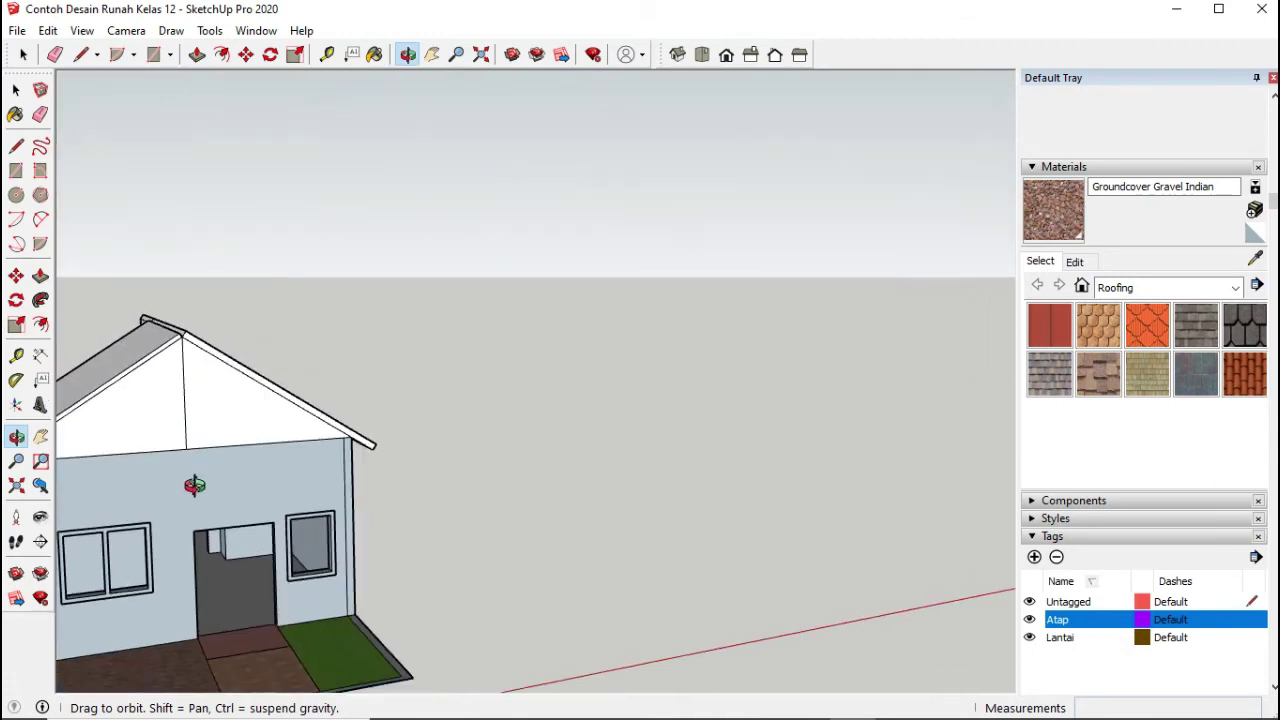
left_click_drag(189, 481, 274, 481)
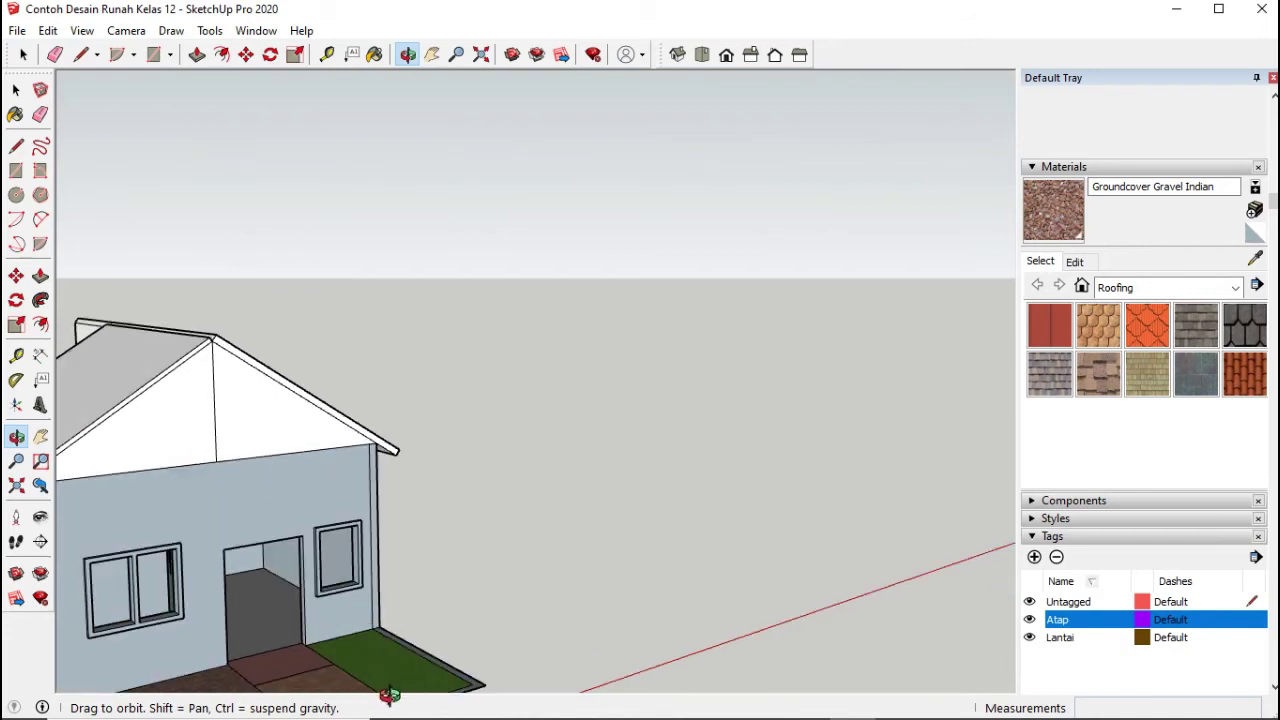
left_click_drag(233, 494, 142, 503)
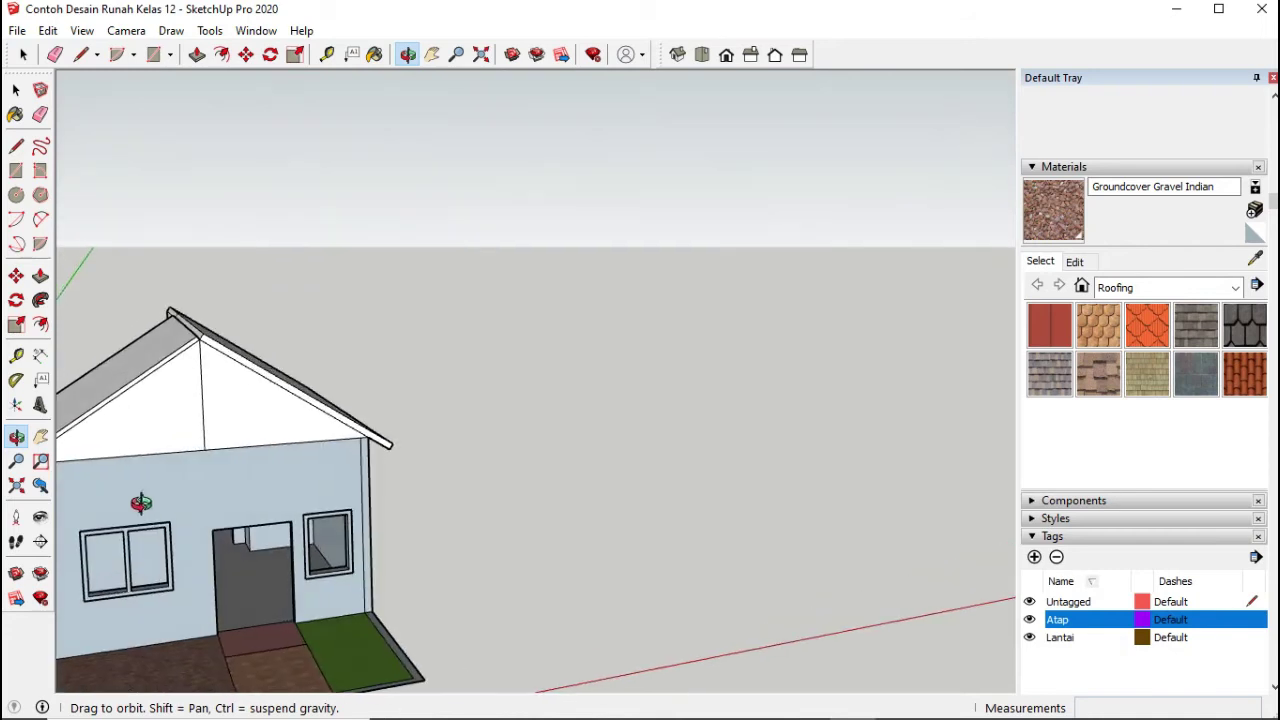
left_click(40, 437)
left_click_drag(407, 455, 344, 453)
left_click(16, 437)
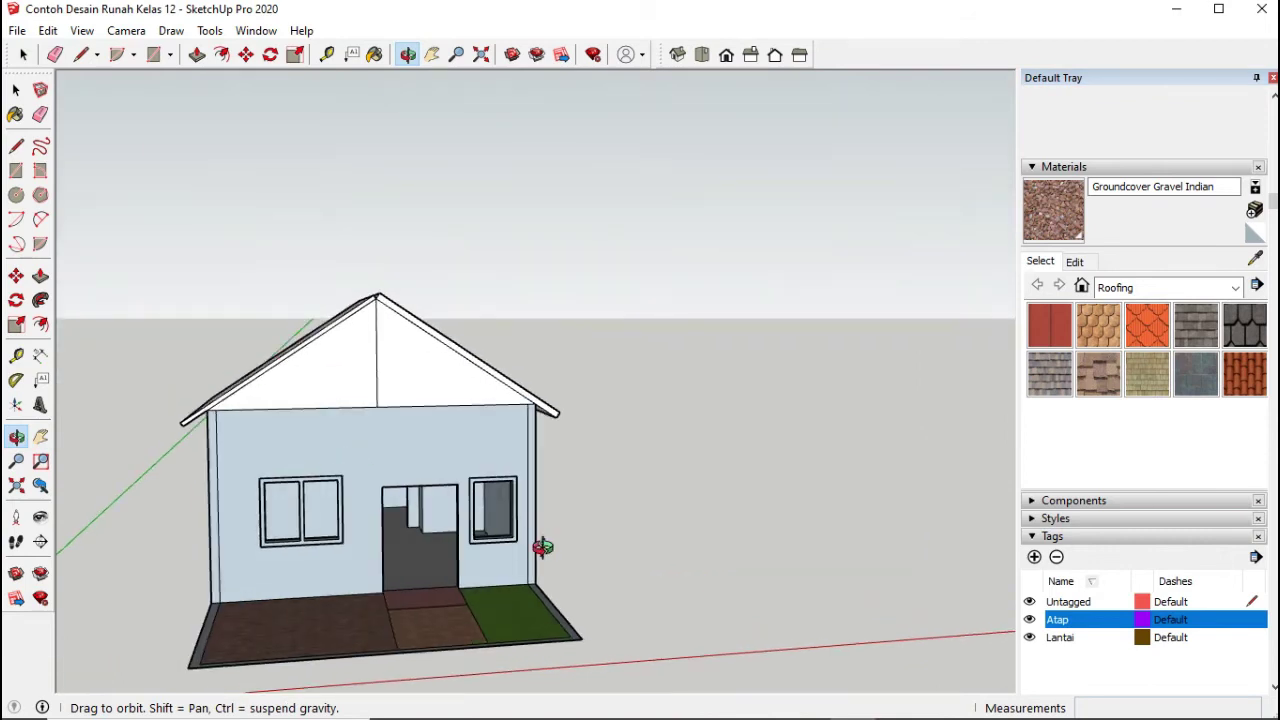
Step: Examine the roof ridge where the two thickened slopes meet, viewing it from the side, rear and front
left_click_drag(543, 543, 291, 431)
left_click_drag(474, 480, 456, 488)
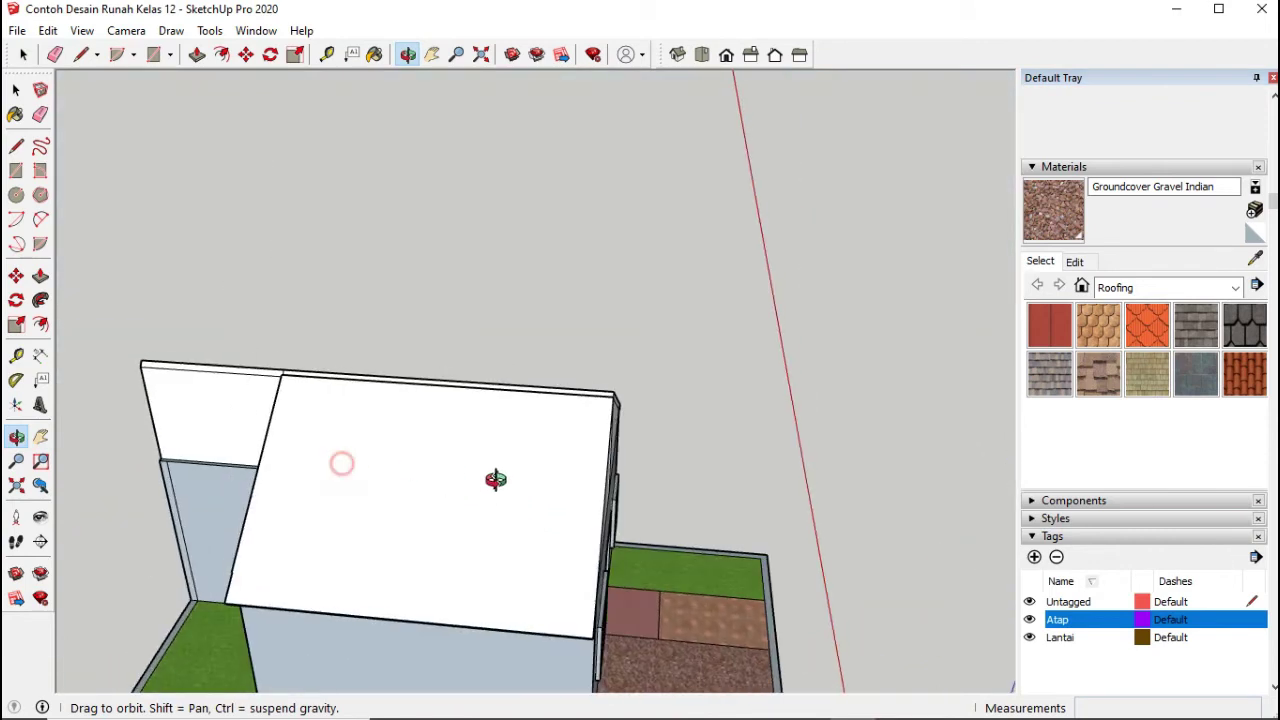
left_click_drag(603, 466, 460, 480)
left_click_drag(697, 466, 623, 451)
left_click_drag(705, 366, 648, 278)
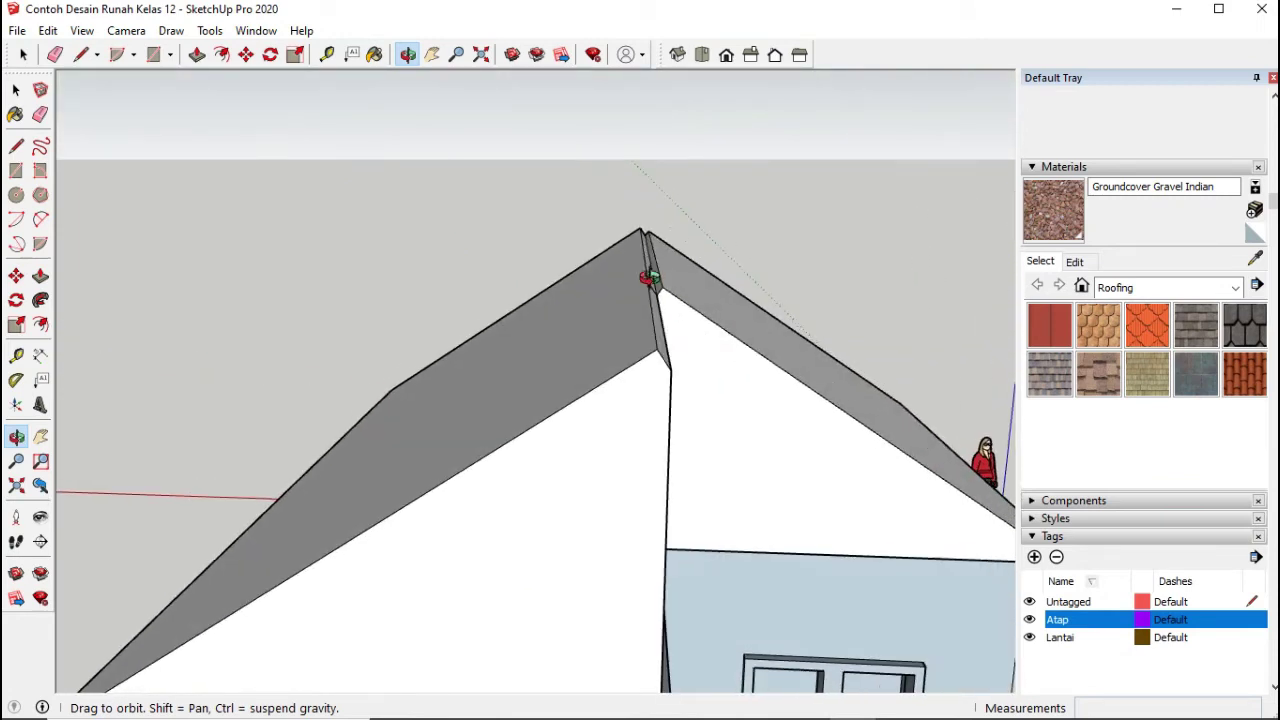
left_click_drag(632, 325, 358, 417)
left_click_drag(712, 365, 624, 364)
left_click_drag(445, 376, 261, 344)
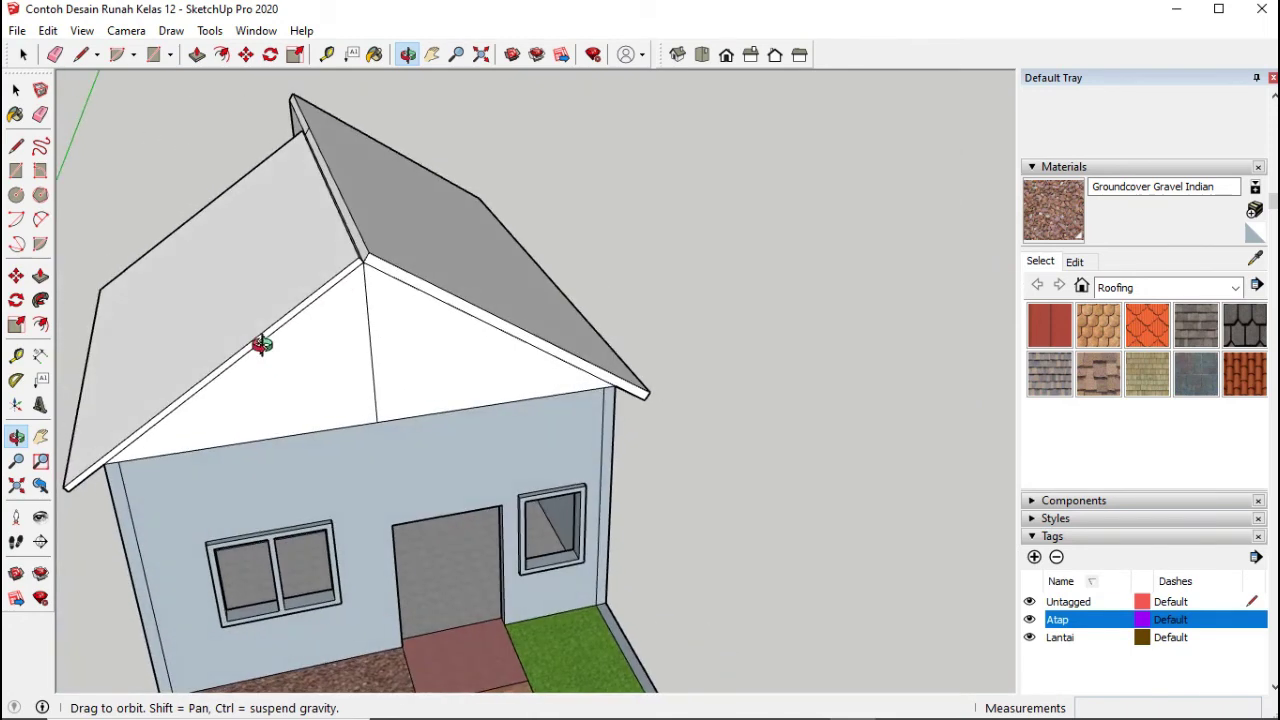
Step: Draw a line about 118 mm long across the ridge gap at the front gable peak, joining the slopes' upper corners
left_click(16, 146)
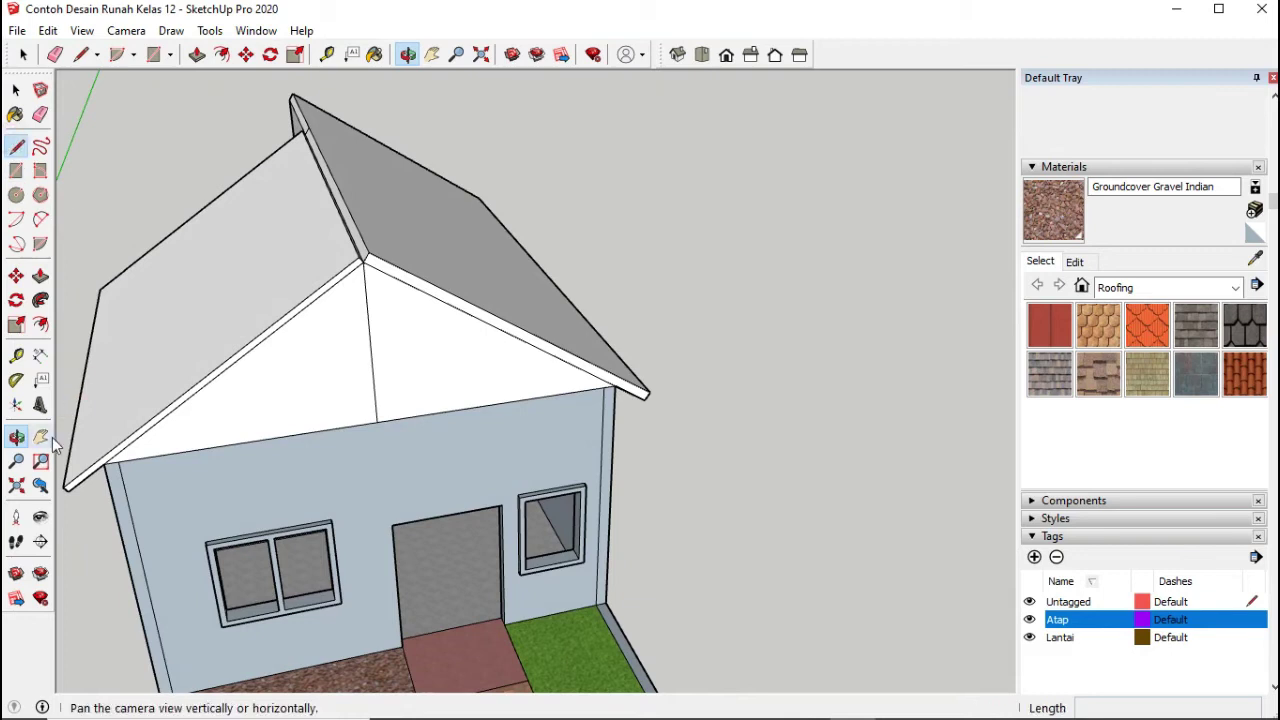
left_click(358, 257)
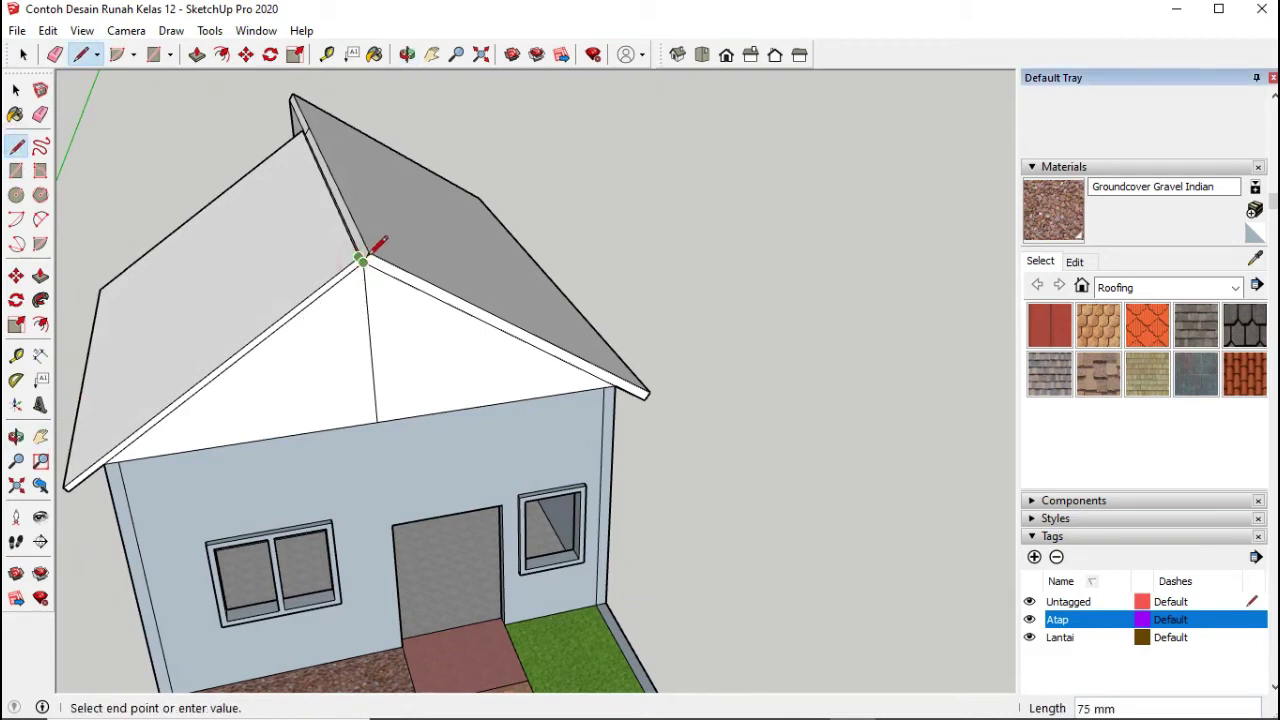
left_click(369, 252)
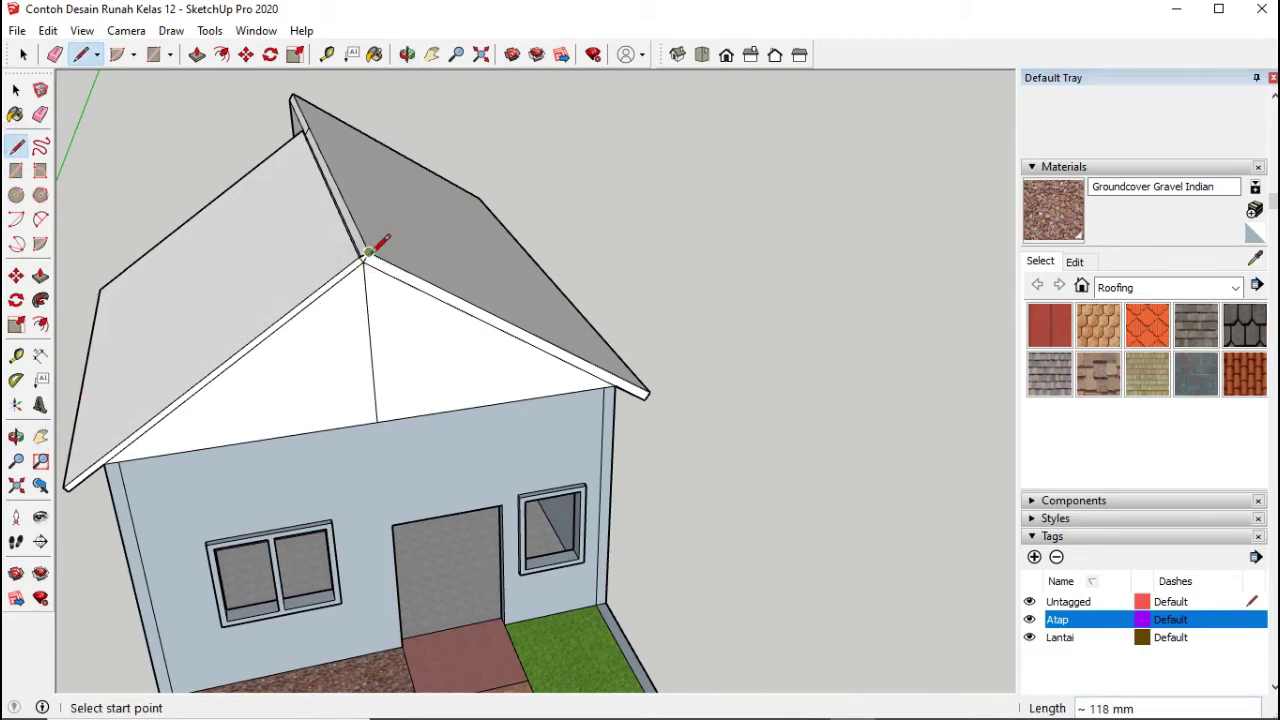
Step: Push the top face of the front gable's right-hand roof slope inward about 74 mm to thin the slab
left_click(16, 436)
left_click_drag(194, 198, 188, 186)
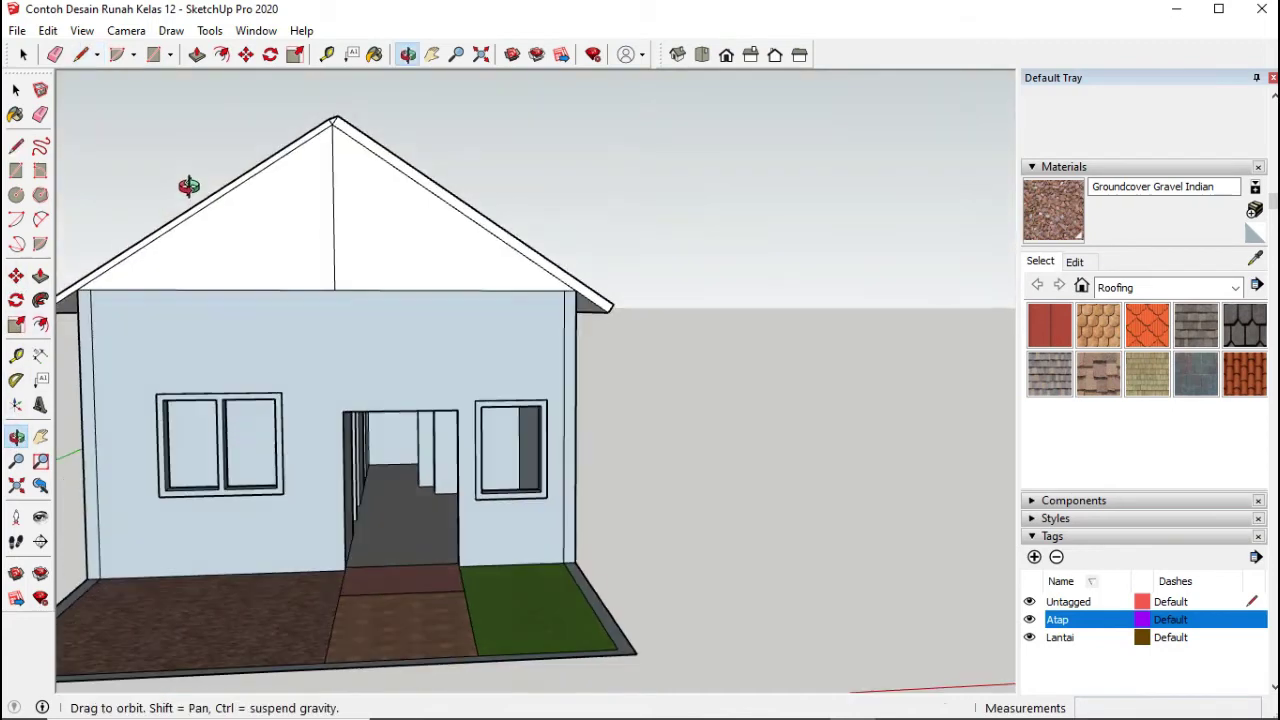
scroll(332, 152, "up", 3)
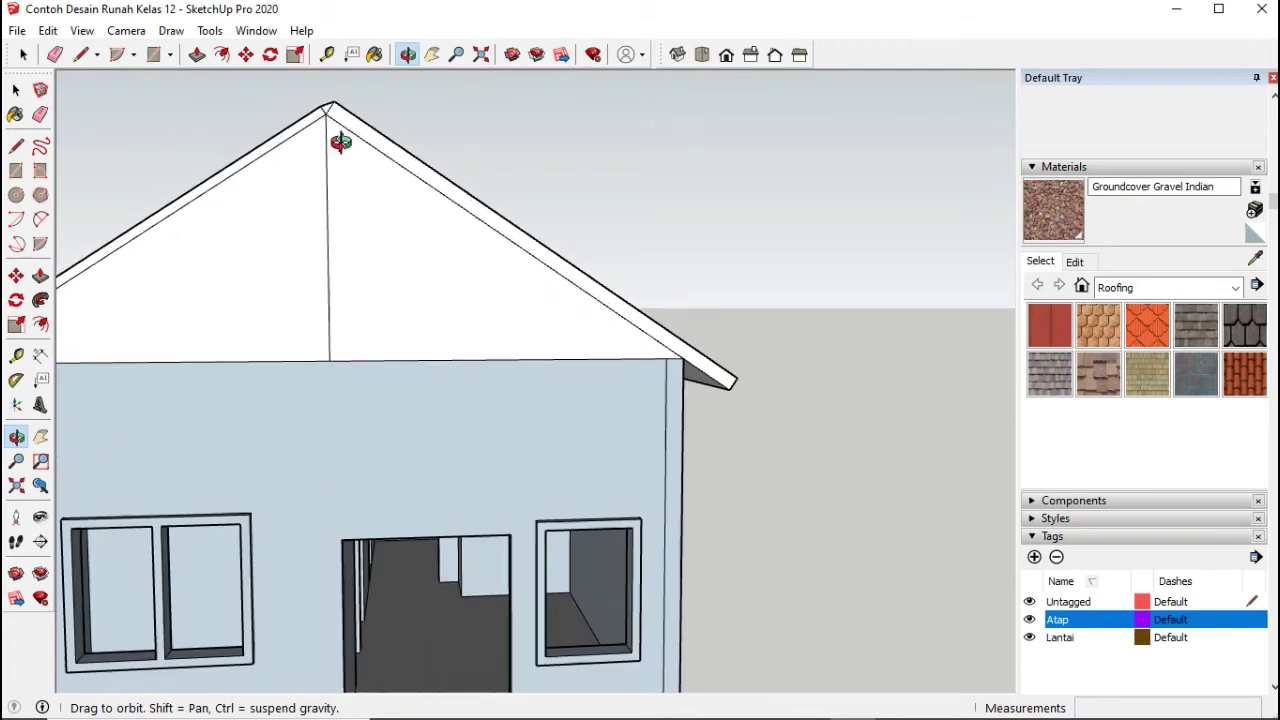
left_click_drag(341, 142, 330, 150)
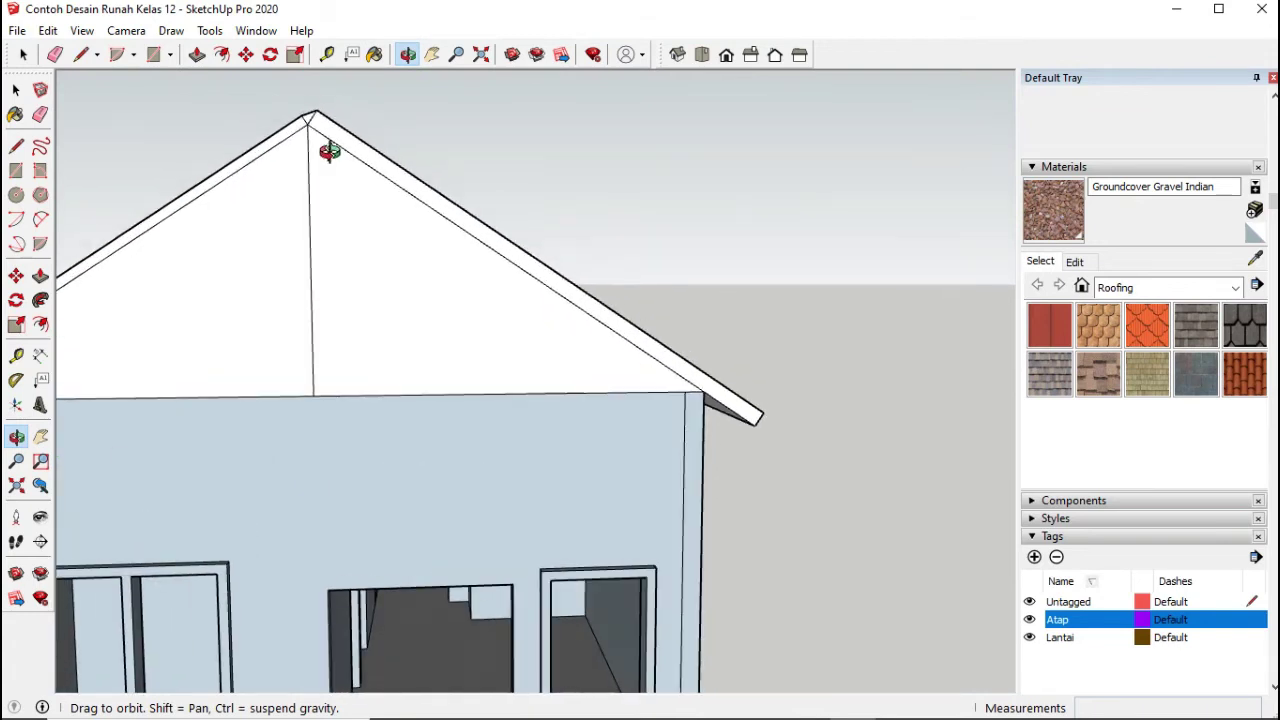
left_click(40, 280)
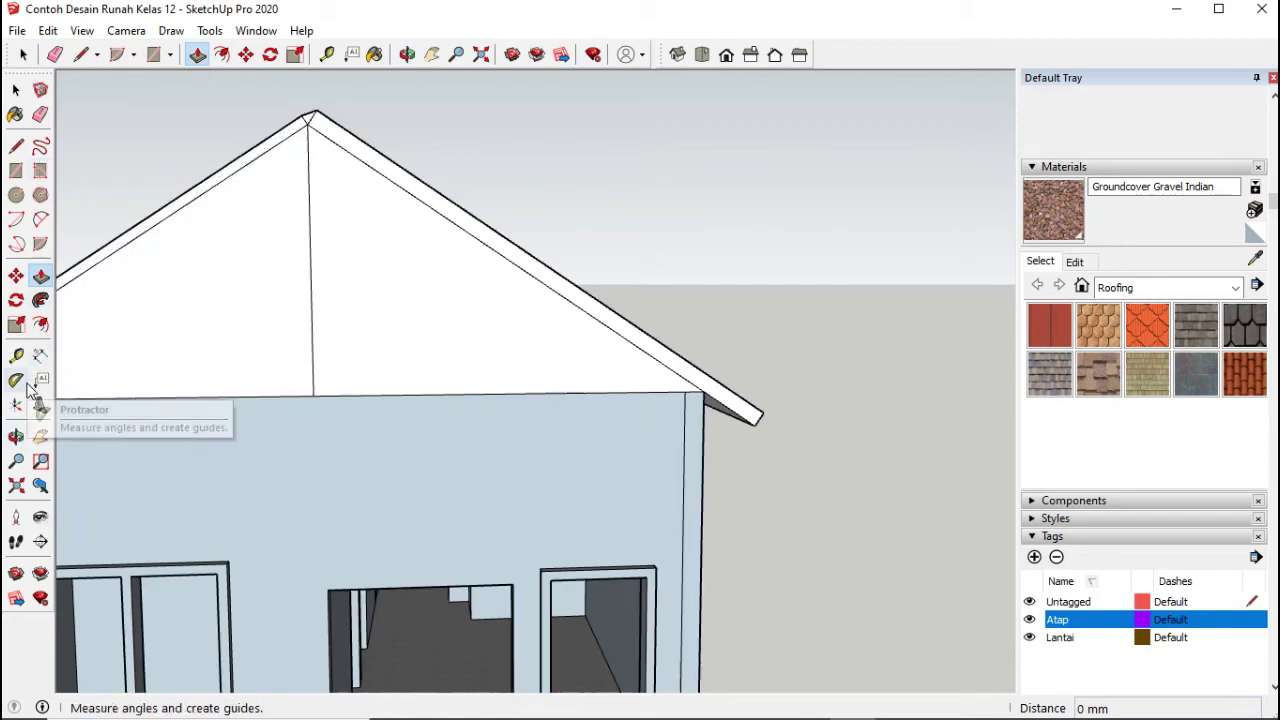
left_click(16, 437)
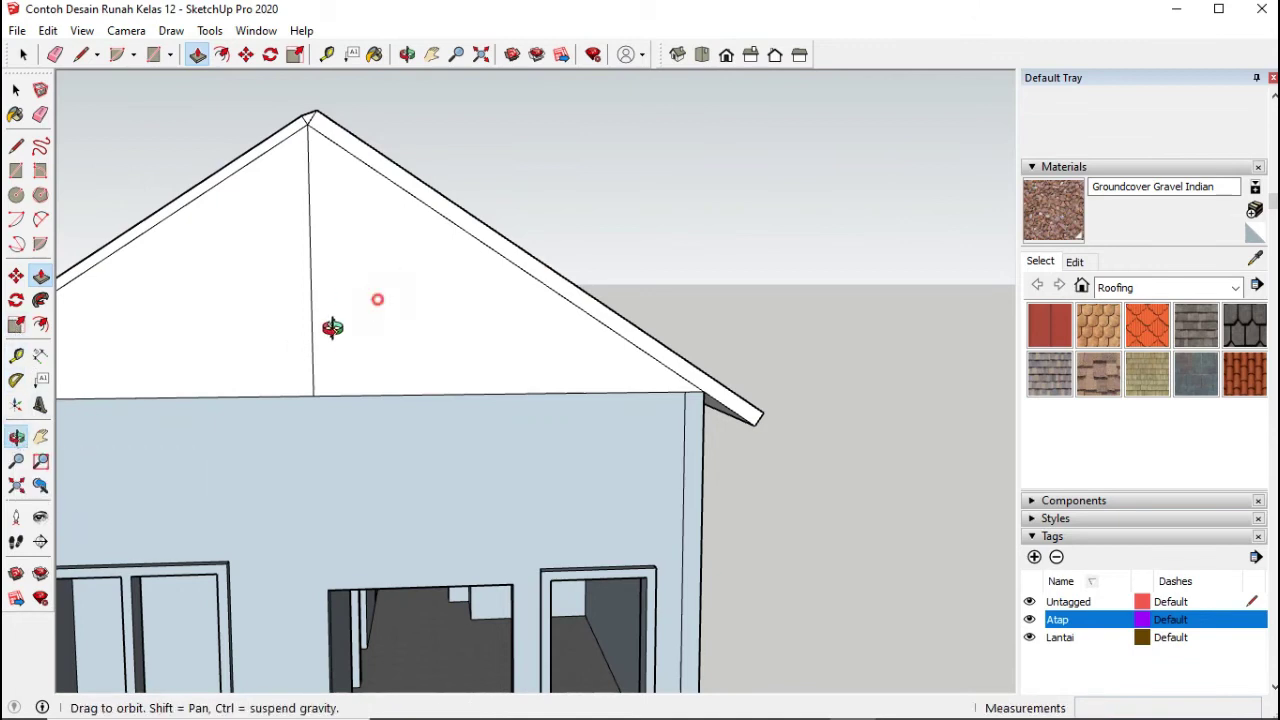
left_click_drag(331, 326, 322, 342)
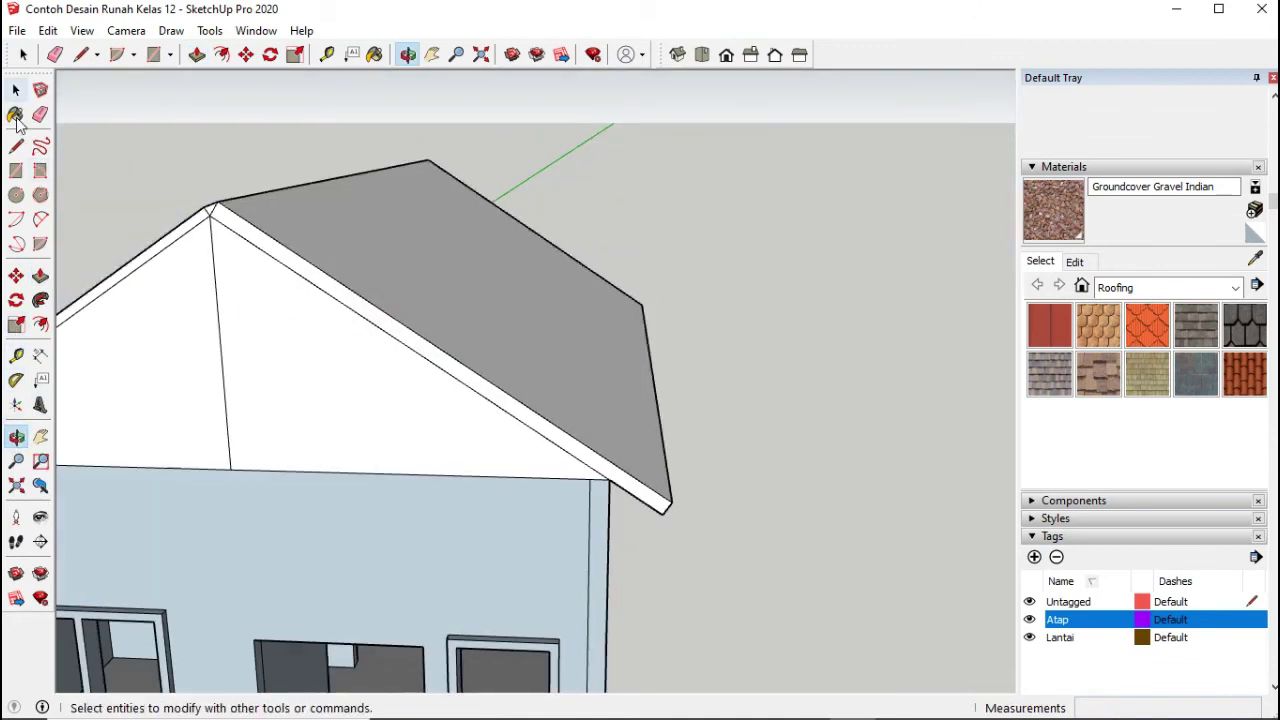
left_click(41, 276)
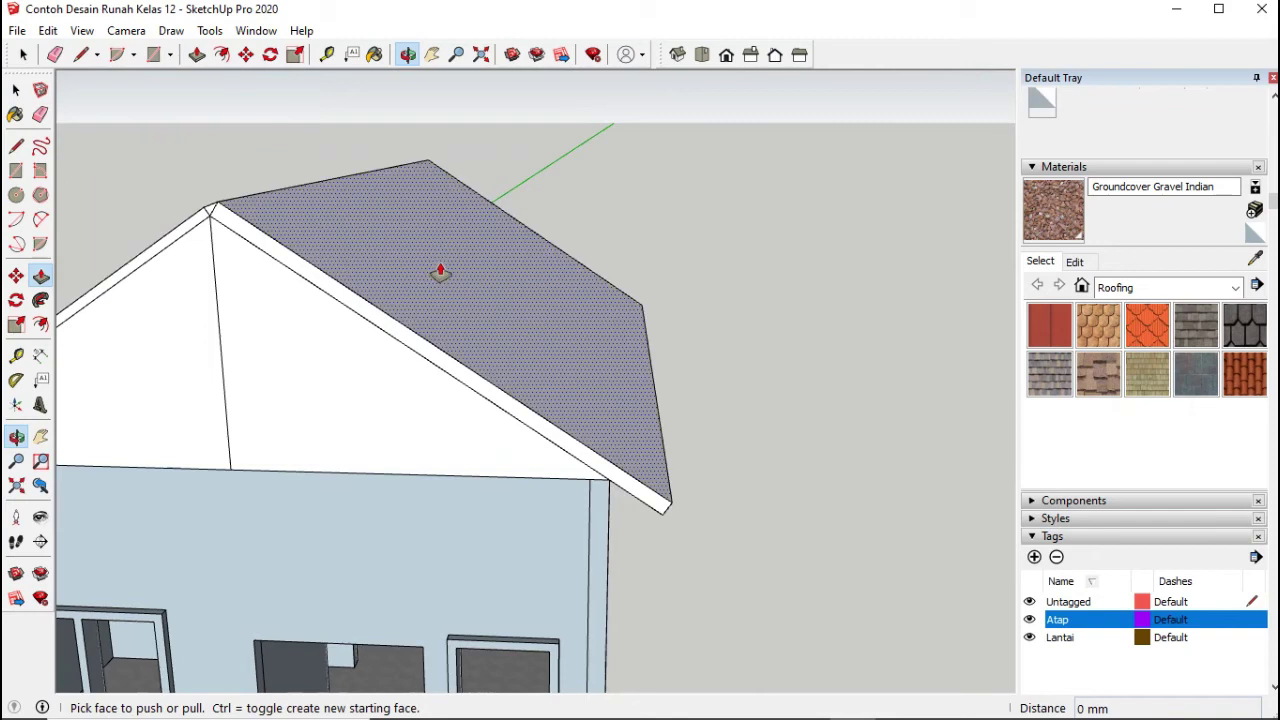
double_click(388, 302)
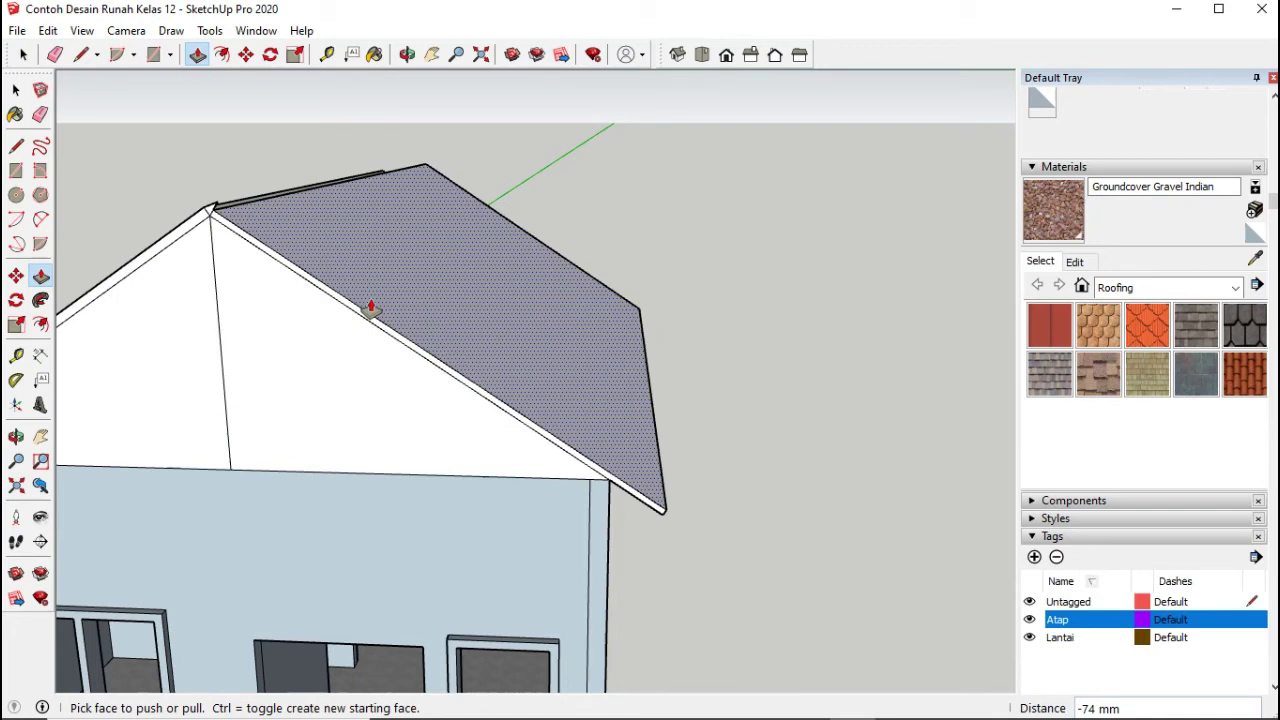
left_click(370, 307)
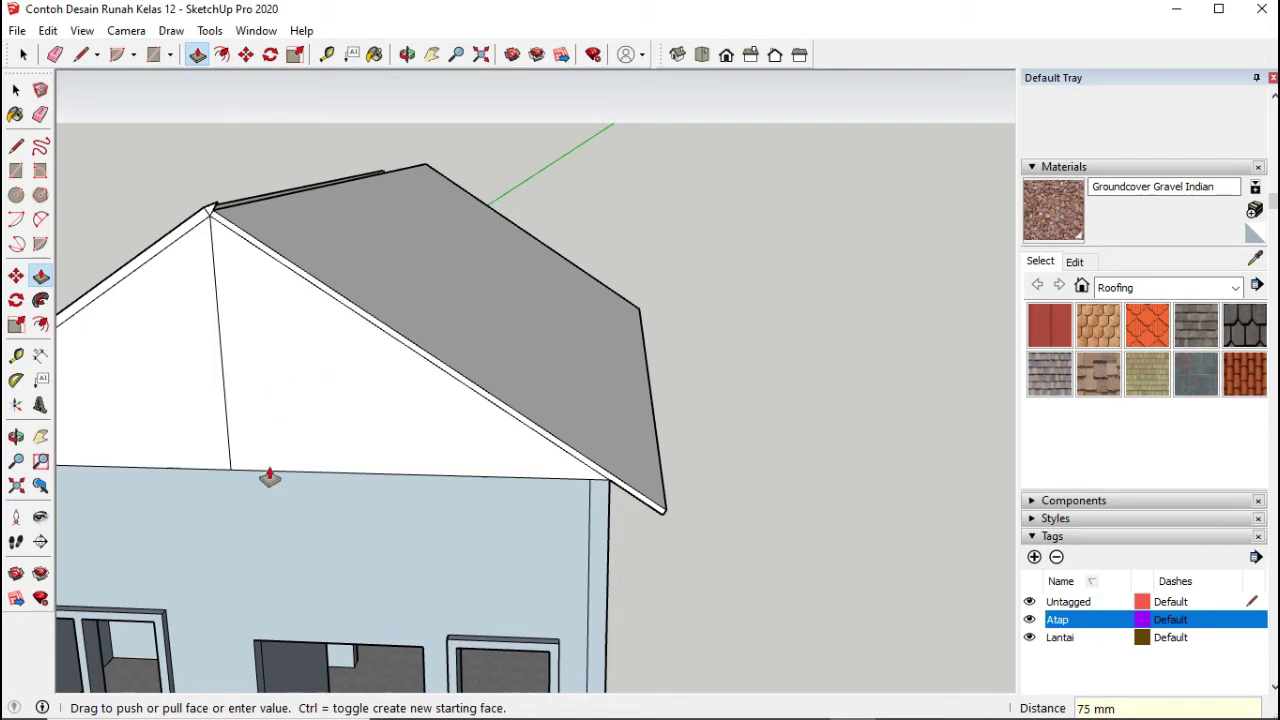
Step: Pull the top face of the thinned roof slope back outward about 22 mm so its ridge edge lines up with the opposite slope
left_click(16, 437)
left_click_drag(340, 383, 416, 479)
left_click_drag(380, 402, 360, 370)
left_click(41, 116)
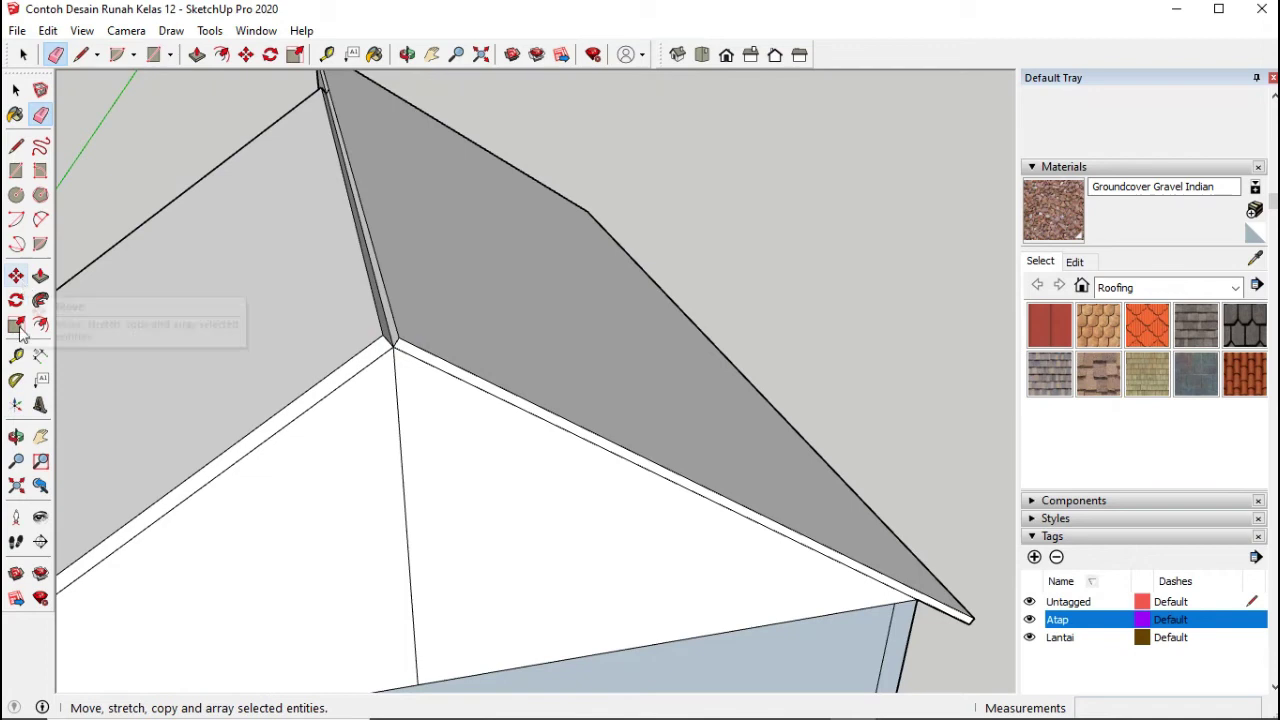
left_click(16, 436)
left_click_drag(434, 306, 378, 272)
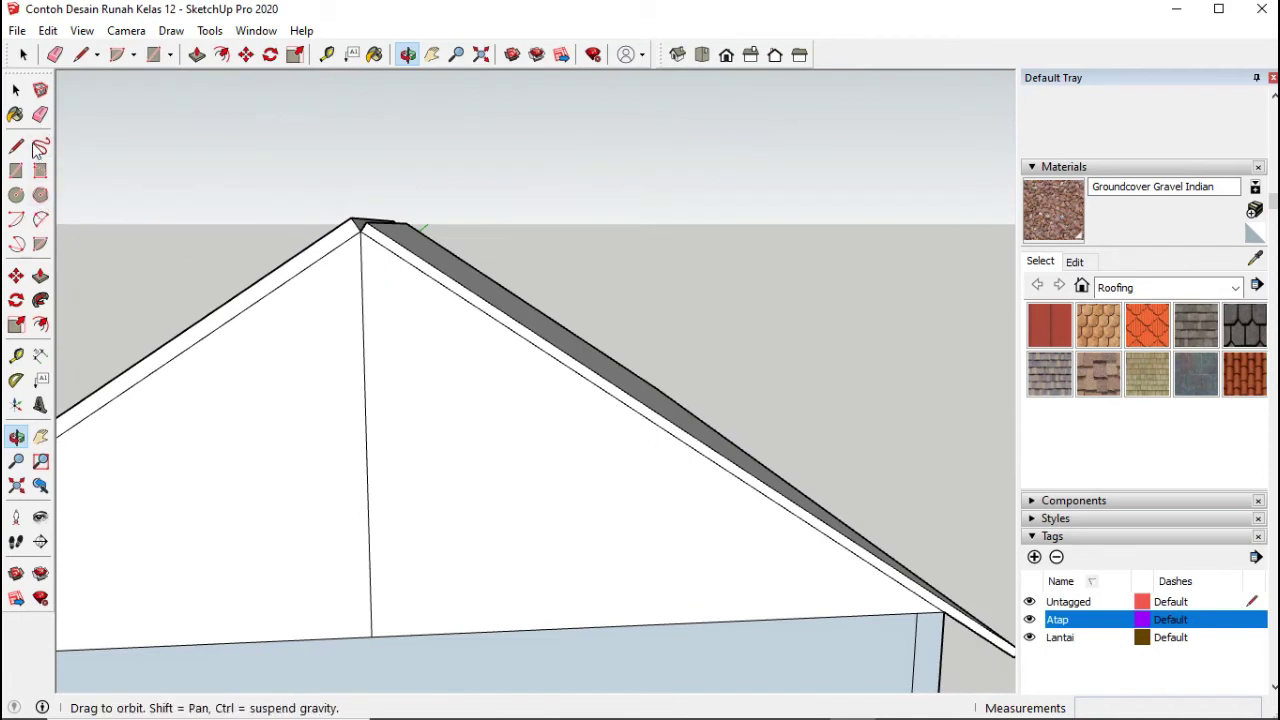
left_click(40, 275)
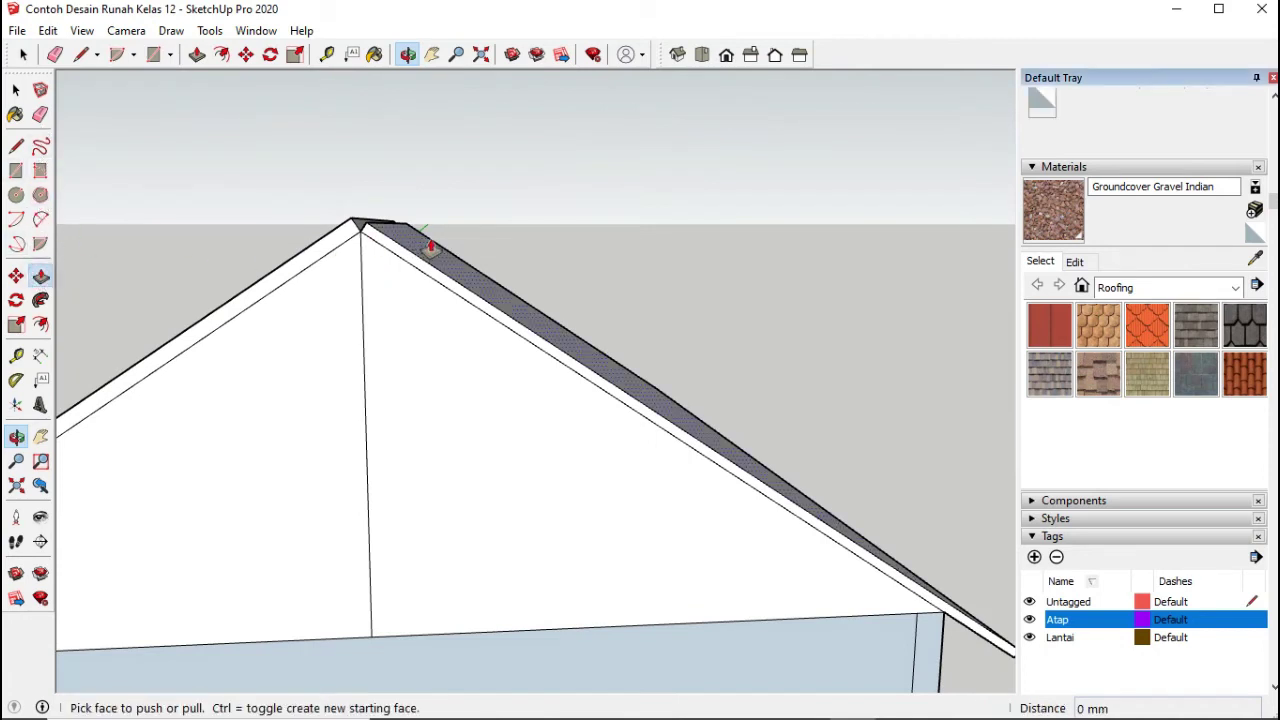
left_click(421, 248)
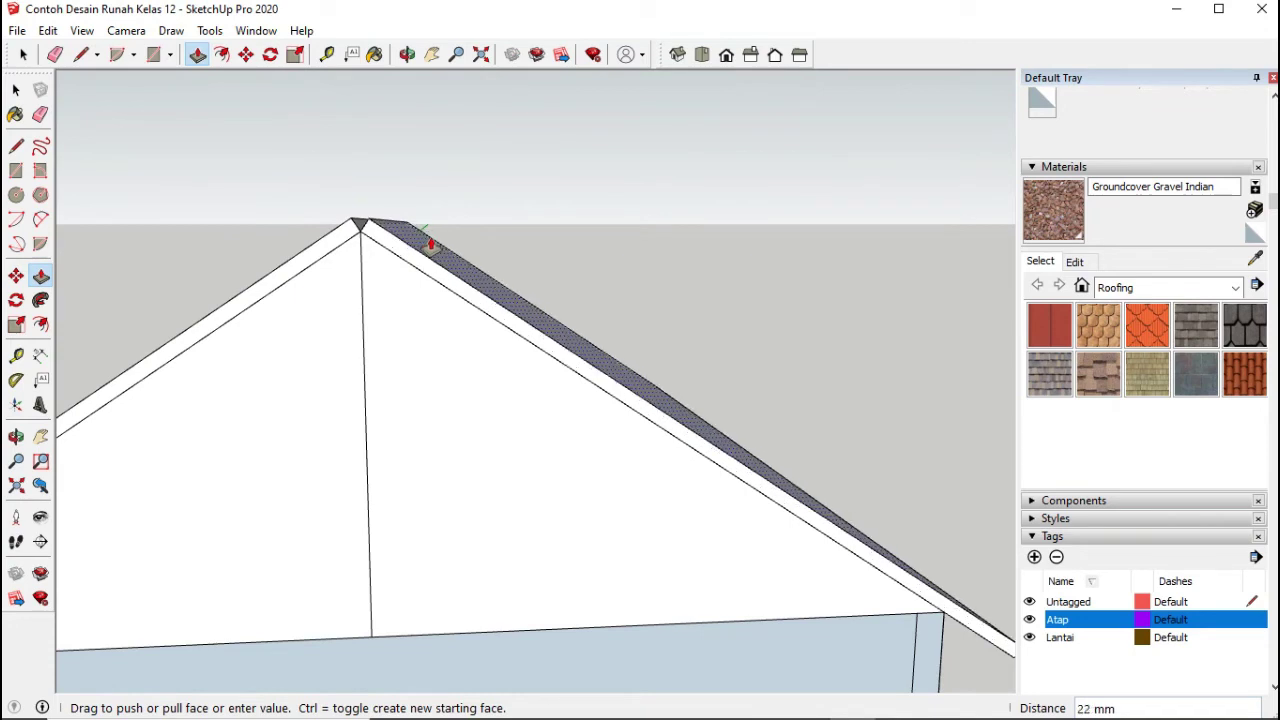
left_click(429, 246)
Step: Draw a line about 82 mm long between the two slopes' upper ridge corners at the front gable to close the triangular gap
left_click(15, 147)
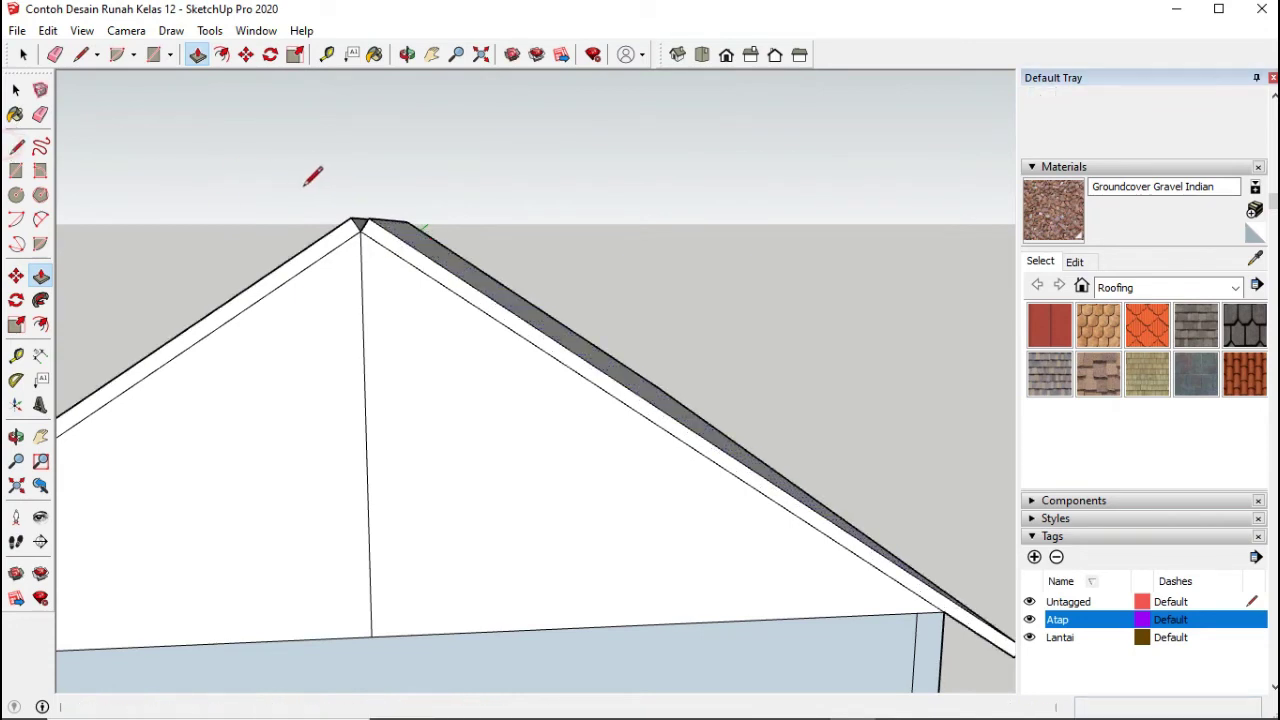
left_click(352, 219)
left_click(369, 217)
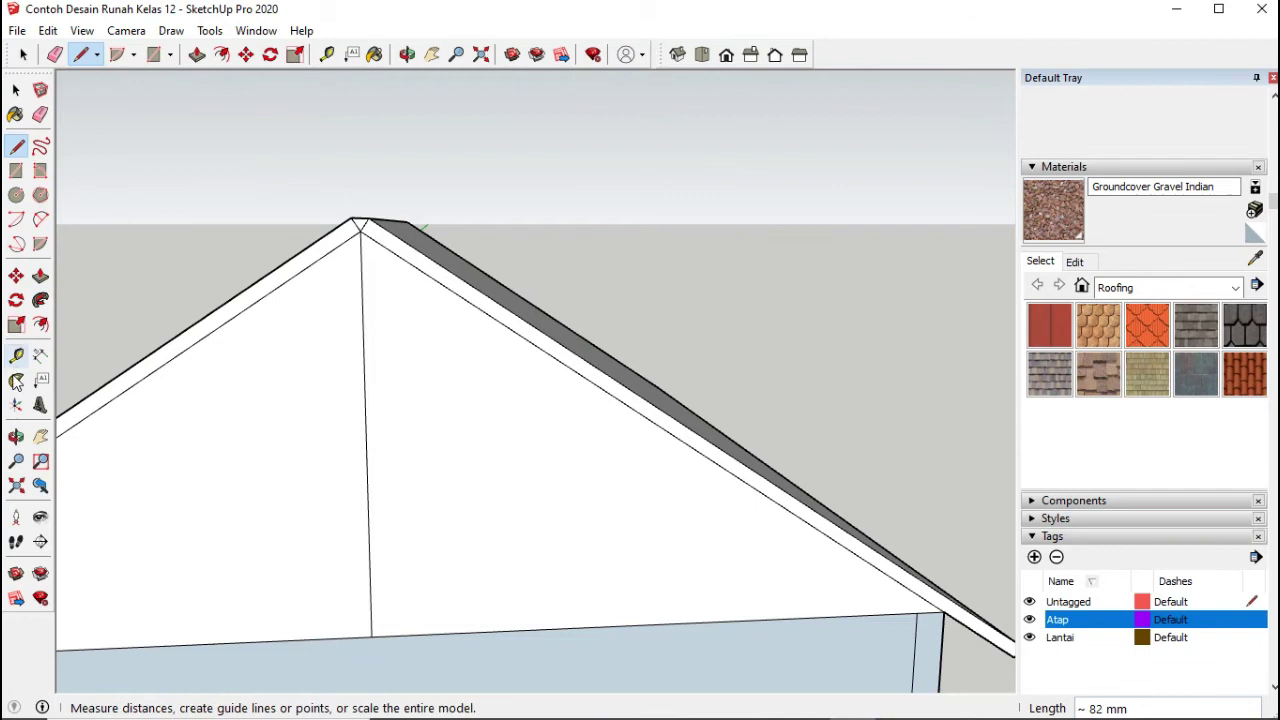
Step: Examine the groove along the ridge between the roof slopes from the front, above and the rear of the house
left_click(16, 436)
left_click(430, 358)
left_click_drag(440, 480, 331, 414)
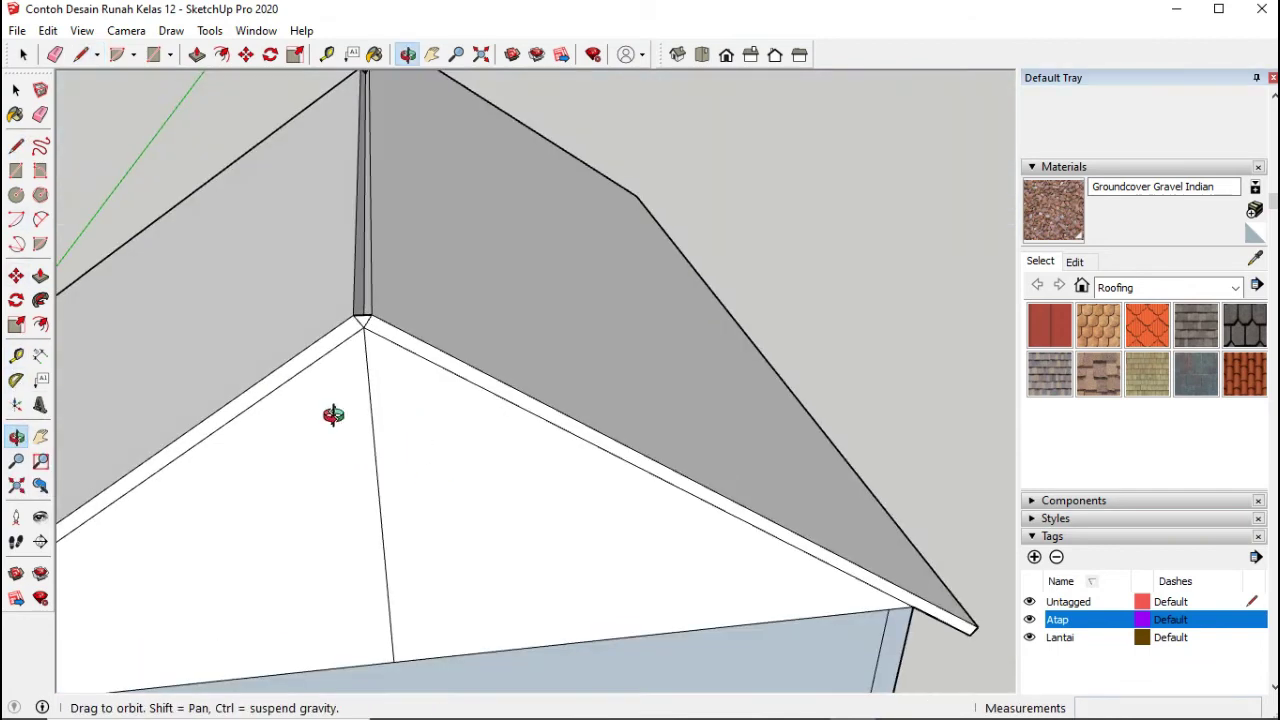
left_click_drag(571, 463, 343, 384)
left_click_drag(610, 461, 365, 402)
left_click_drag(789, 474, 634, 320)
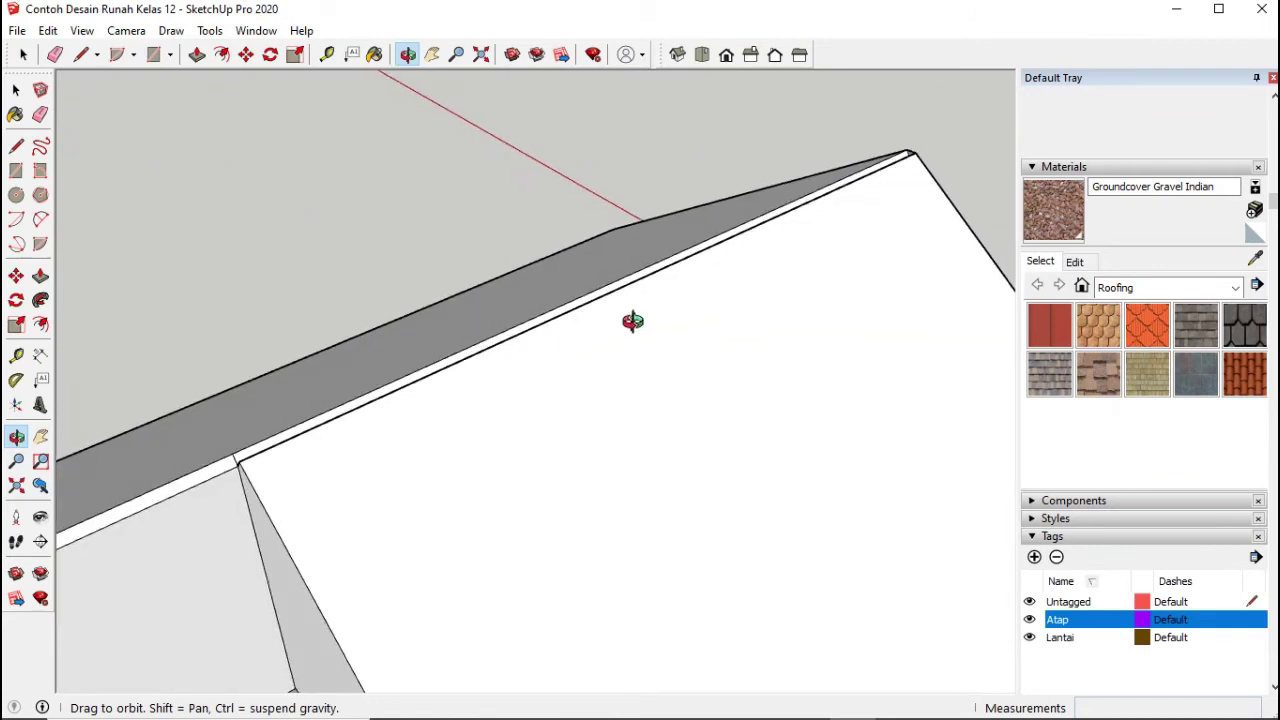
left_click_drag(266, 437, 194, 431)
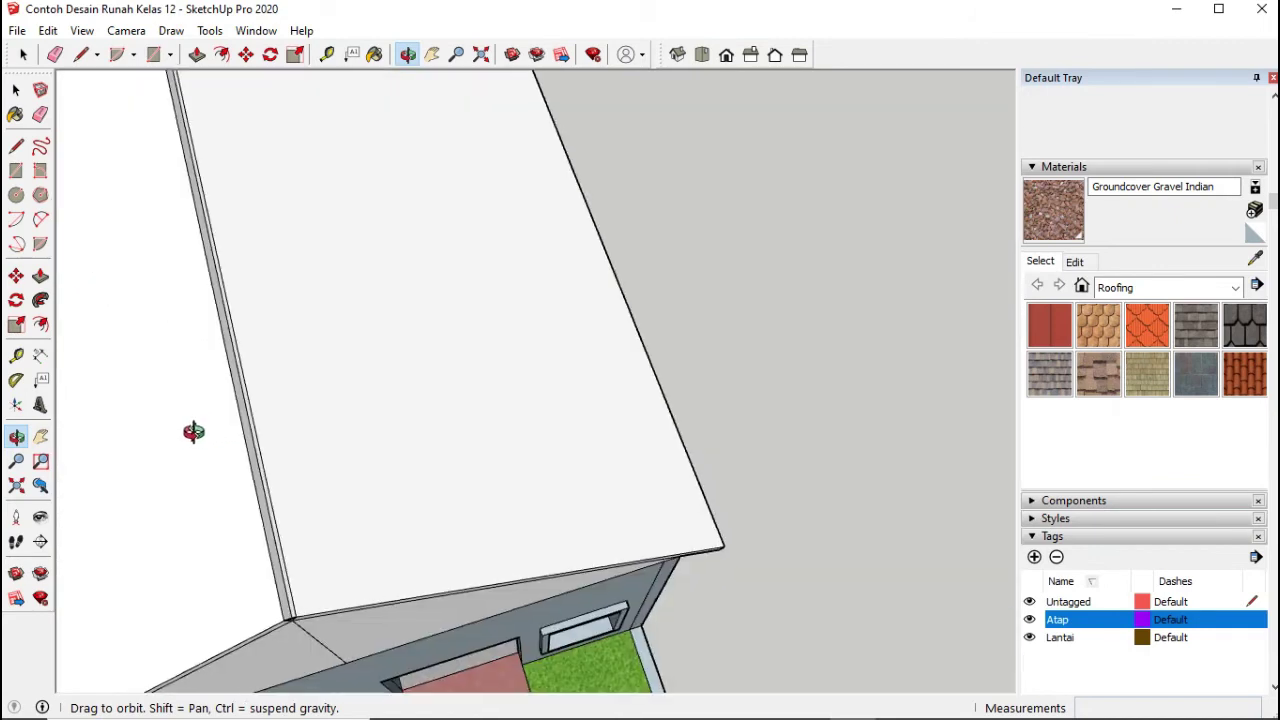
left_click_drag(338, 387, 178, 338)
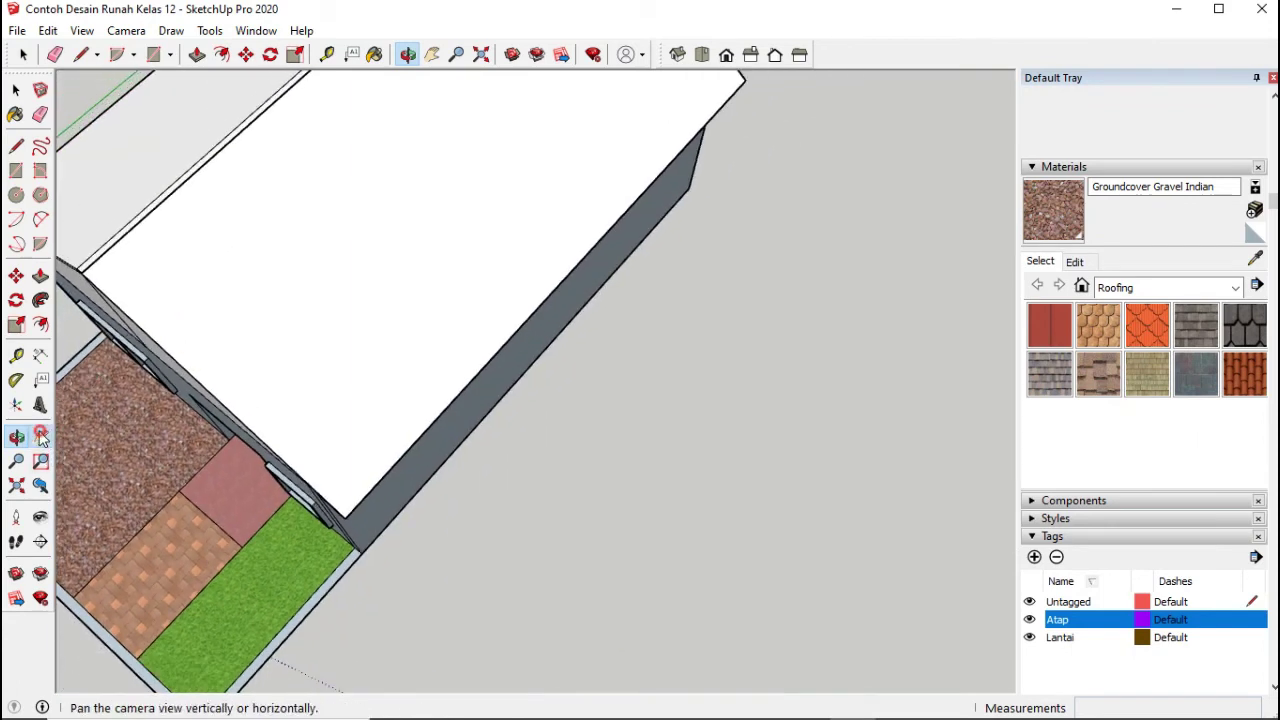
left_click(40, 437)
scroll(611, 390, "down", 5)
scroll(590, 522, "up", 3)
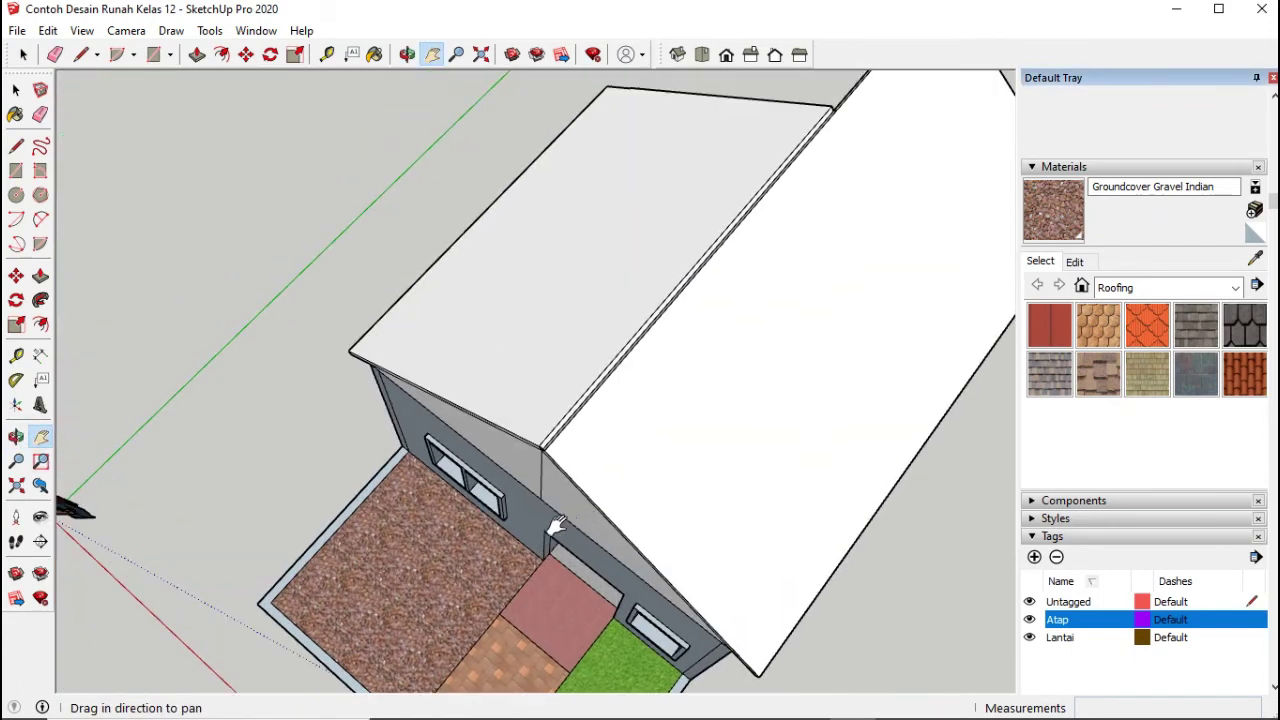
left_click(16, 437)
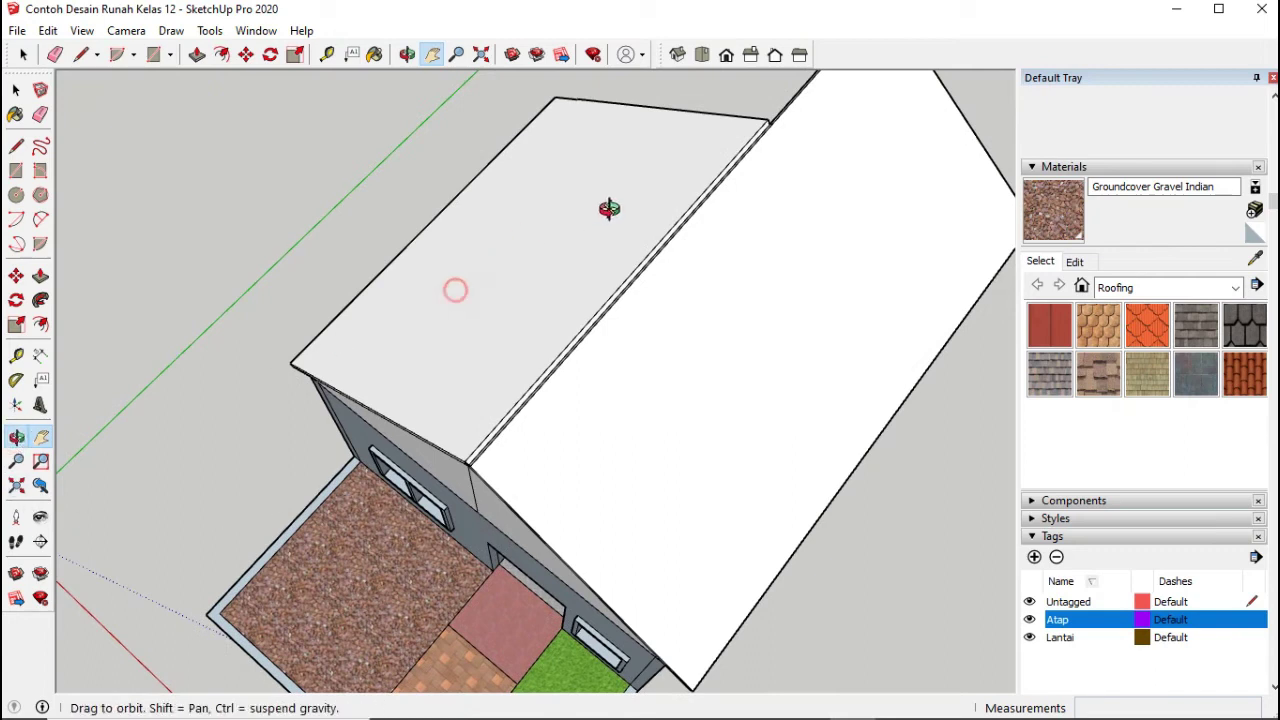
left_click_drag(606, 209, 591, 229)
left_click_drag(886, 331, 637, 207)
left_click_drag(600, 263, 942, 153)
scroll(851, 160, "up", 2)
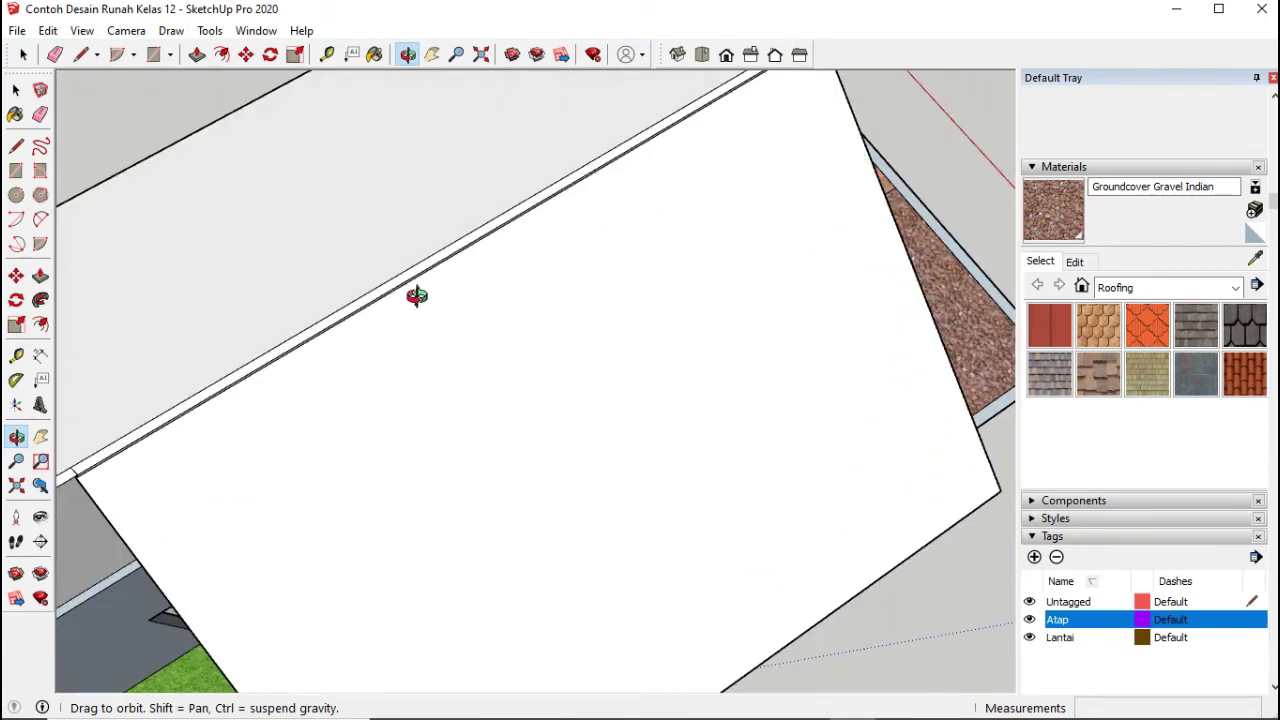
left_click_drag(316, 491, 497, 183)
left_click(40, 437)
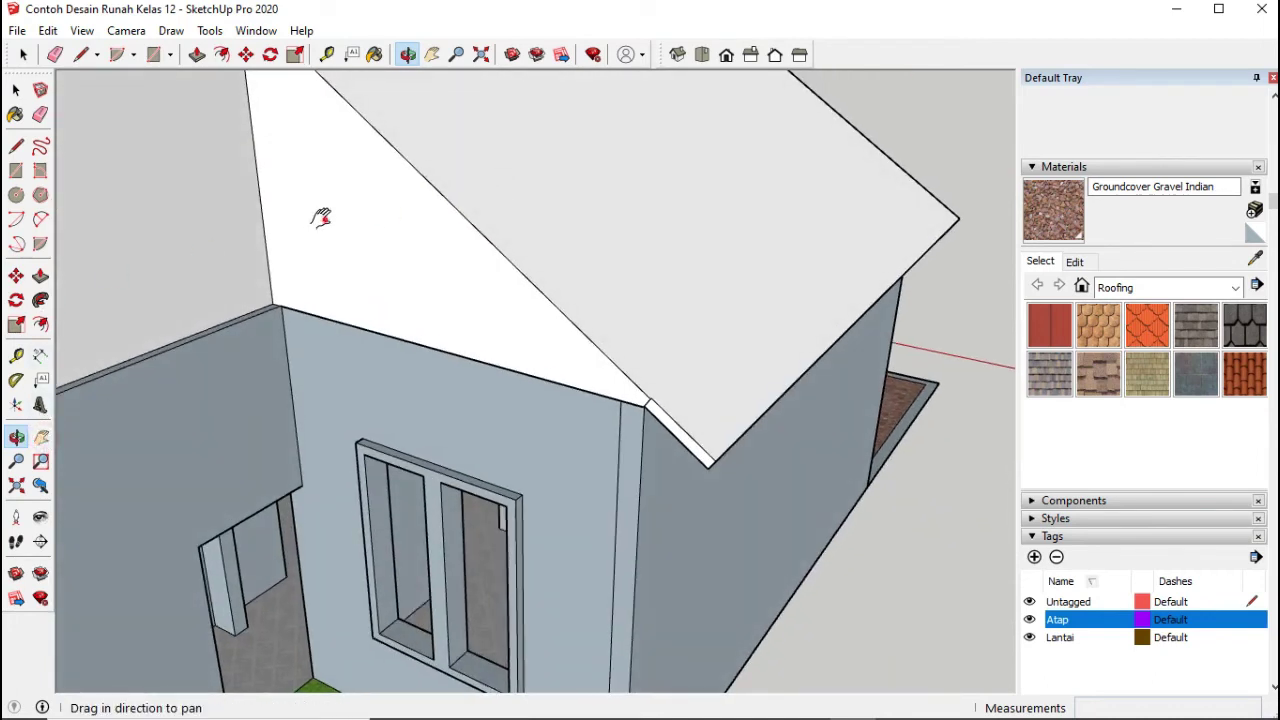
left_click_drag(357, 391, 409, 497)
left_click_drag(523, 294, 494, 360)
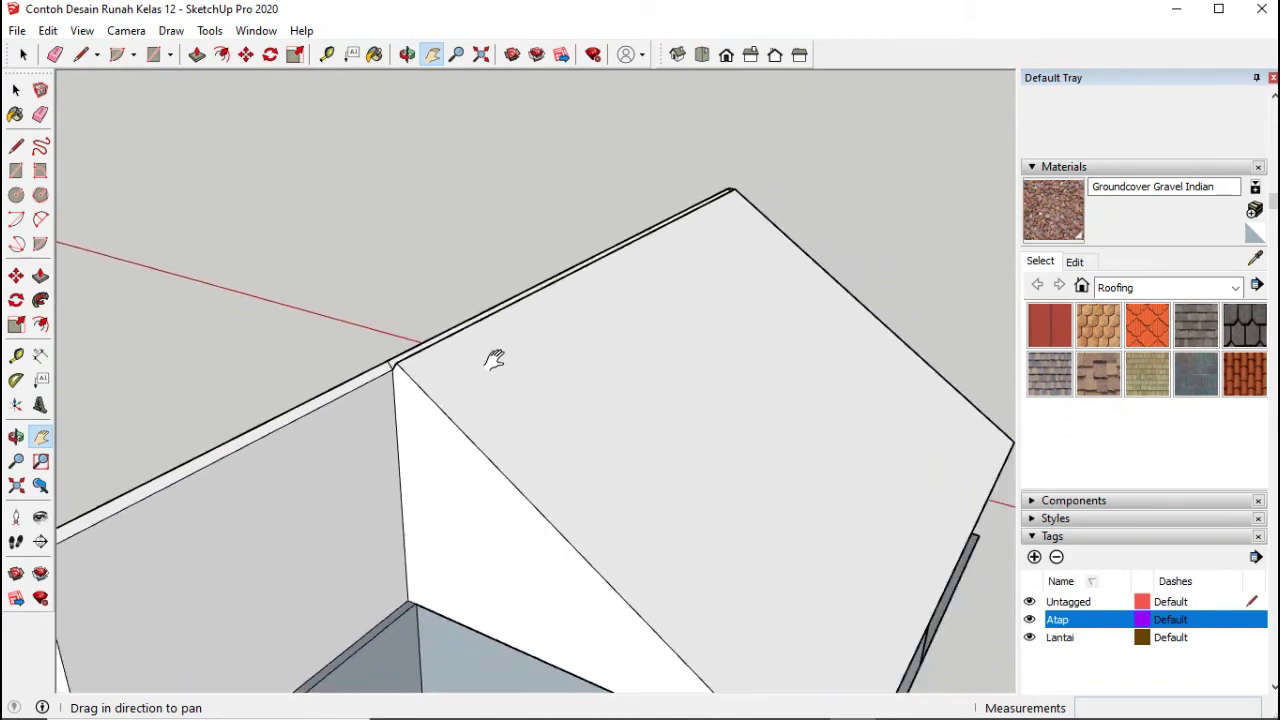
left_click_drag(486, 457, 564, 385)
Step: Extrude the small triangular ridge face about 5903 mm along the groove to the corner where the shorter roof slope ends
left_click(16, 437)
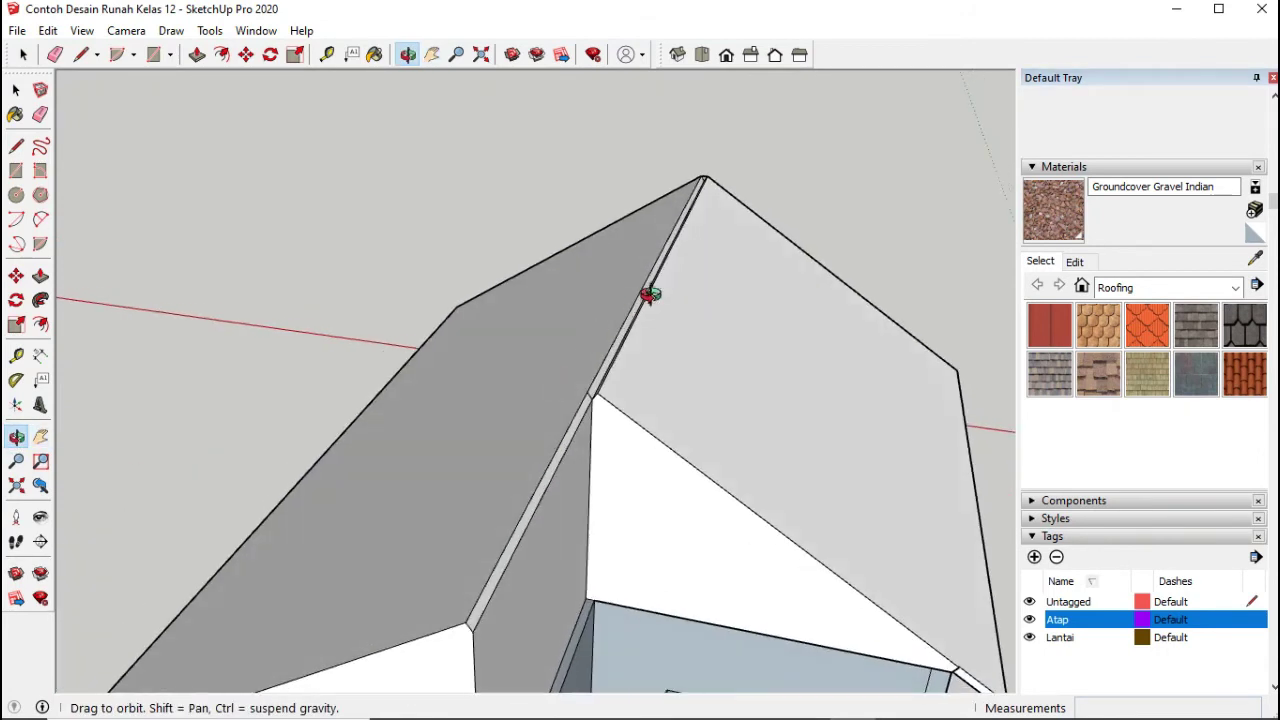
scroll(686, 206, "up", 5)
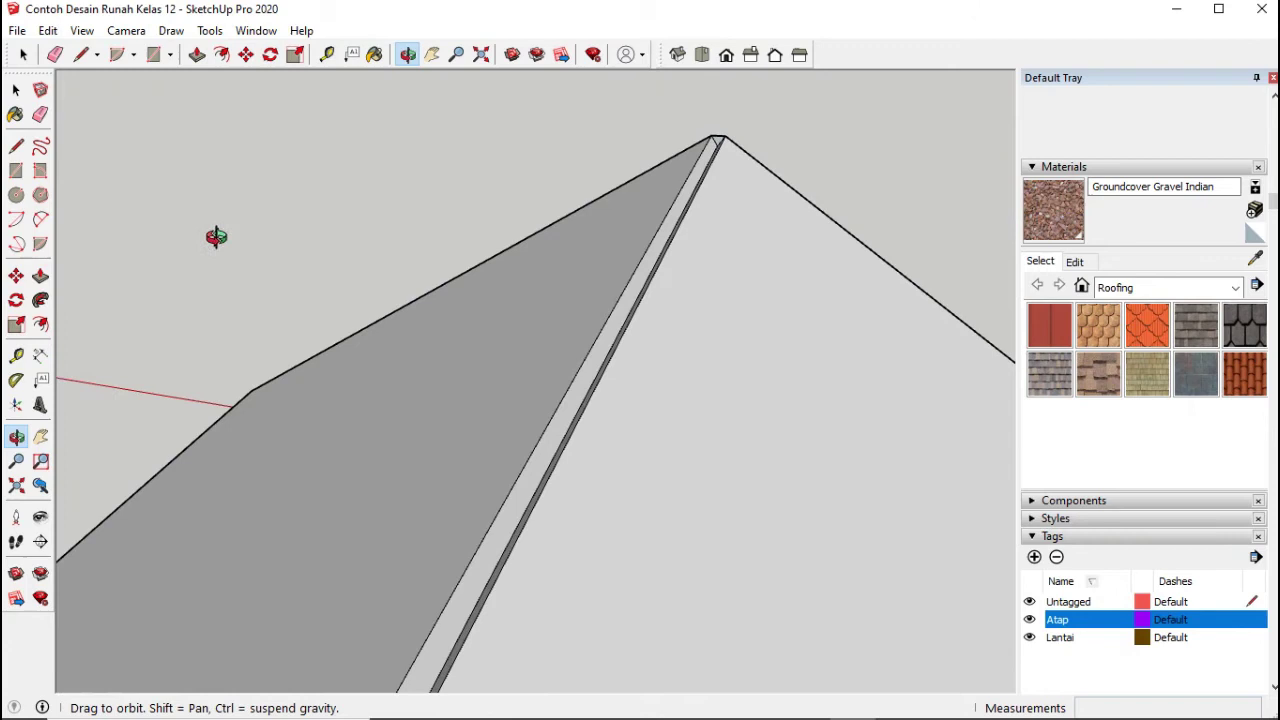
left_click(40, 276)
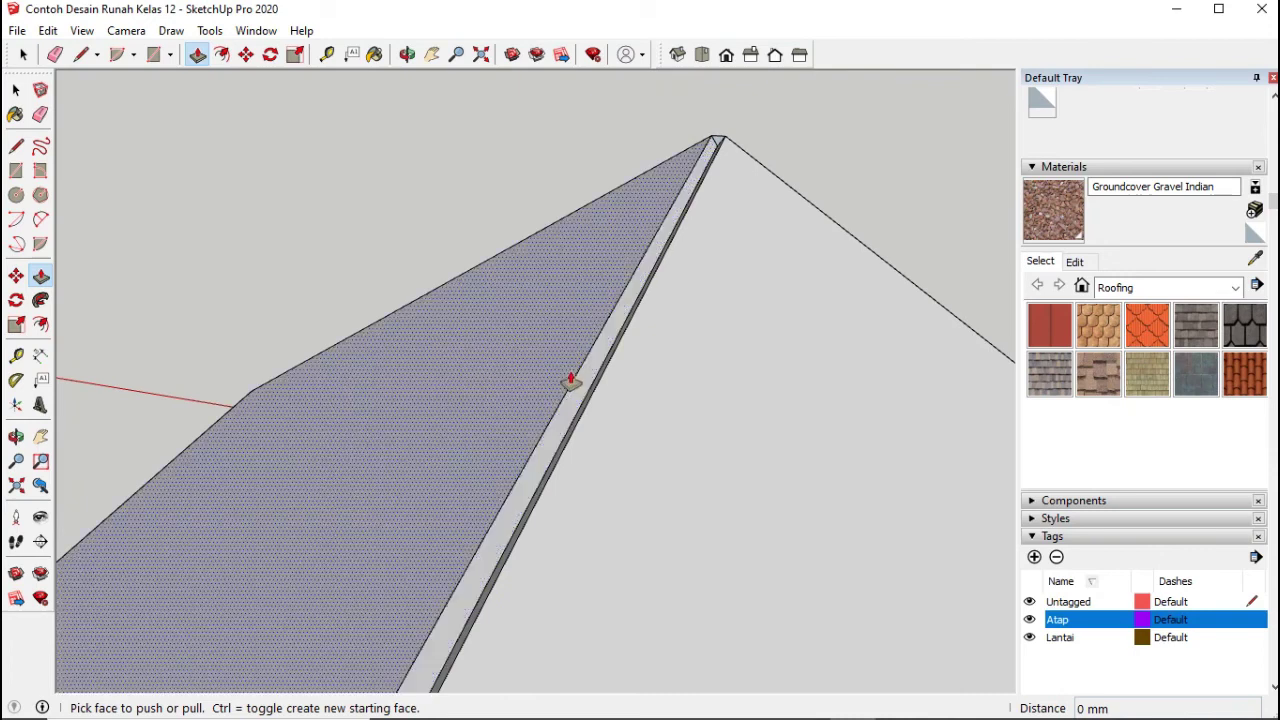
scroll(719, 139, "up", 4)
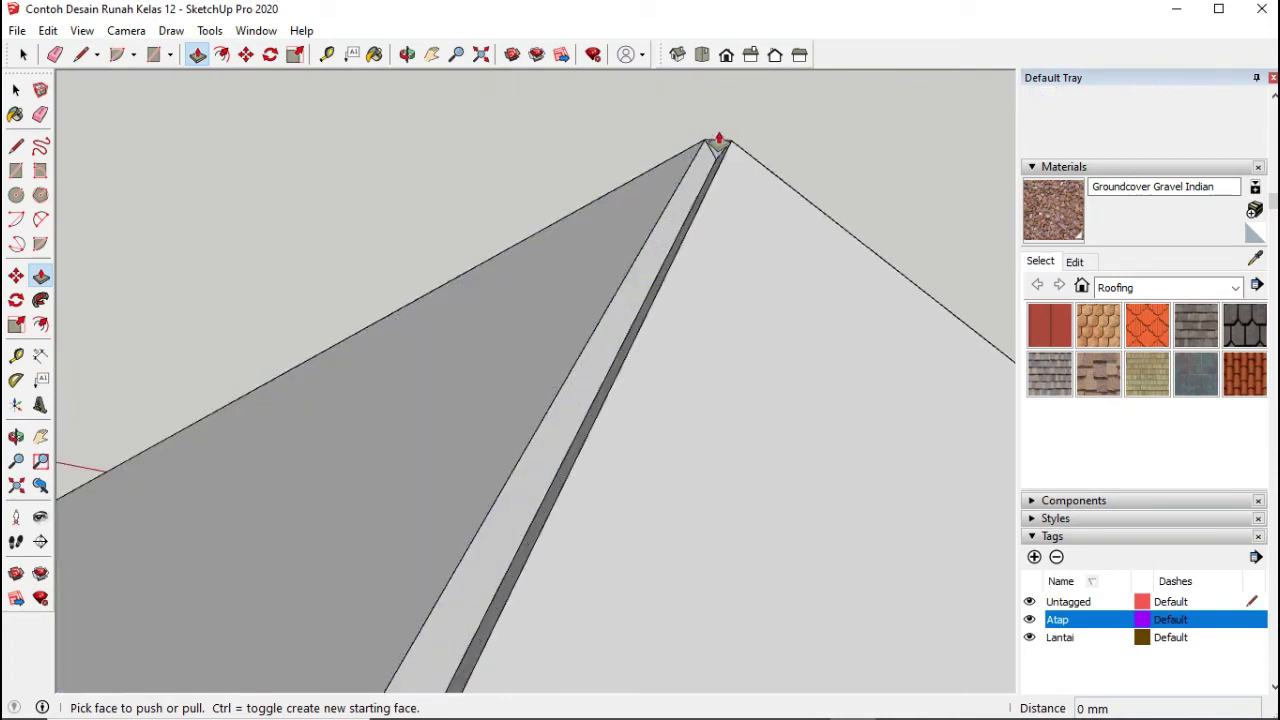
scroll(677, 230, "down", 1)
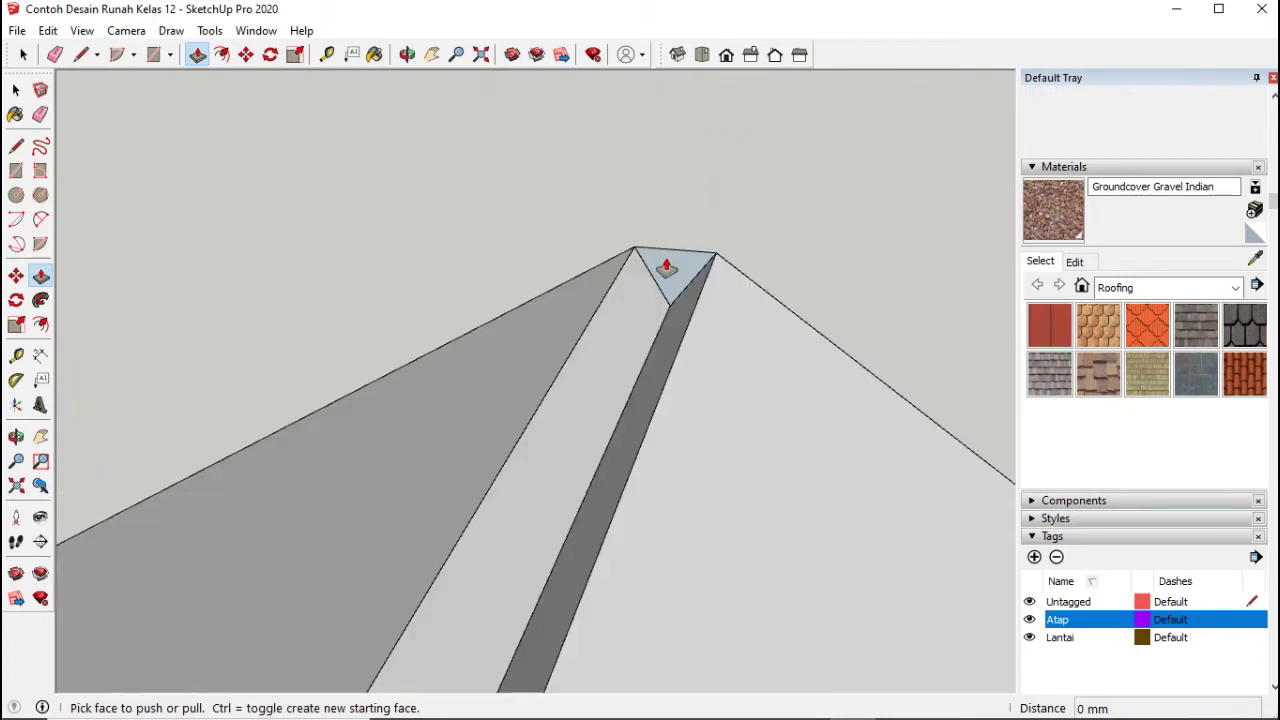
left_click(675, 266)
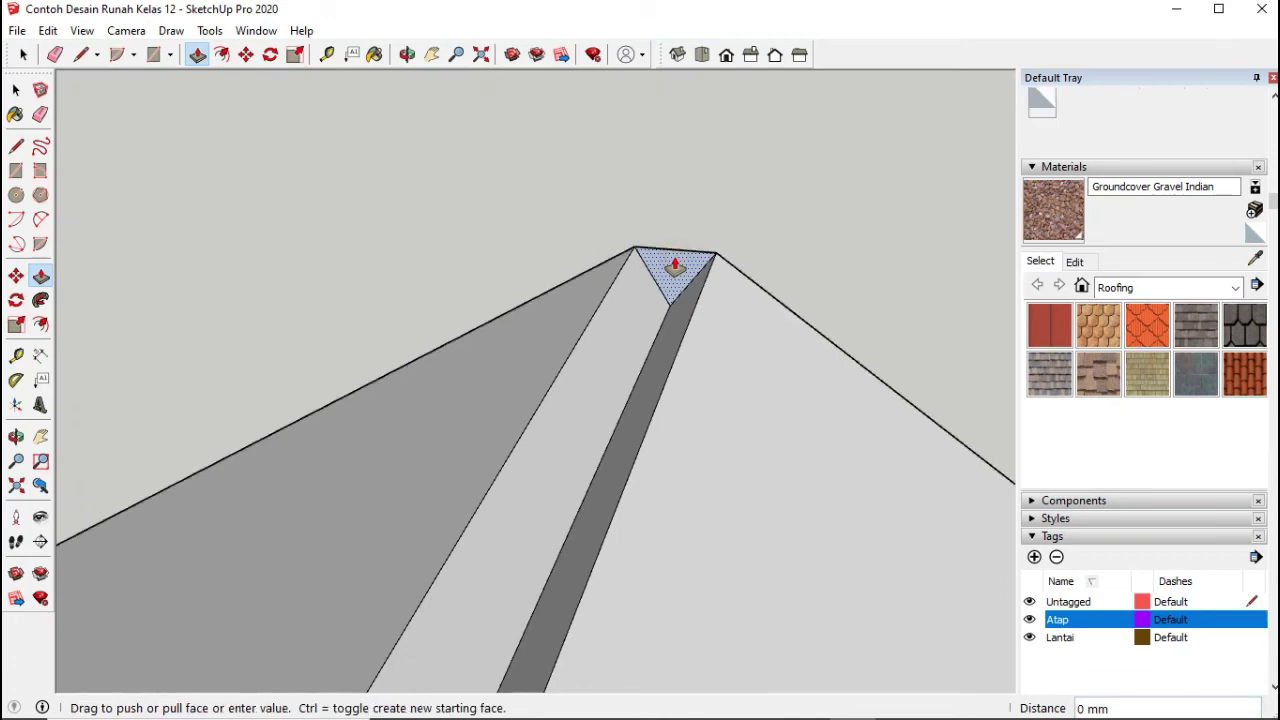
scroll(671, 263, "down", 1)
scroll(668, 263, "down", 3)
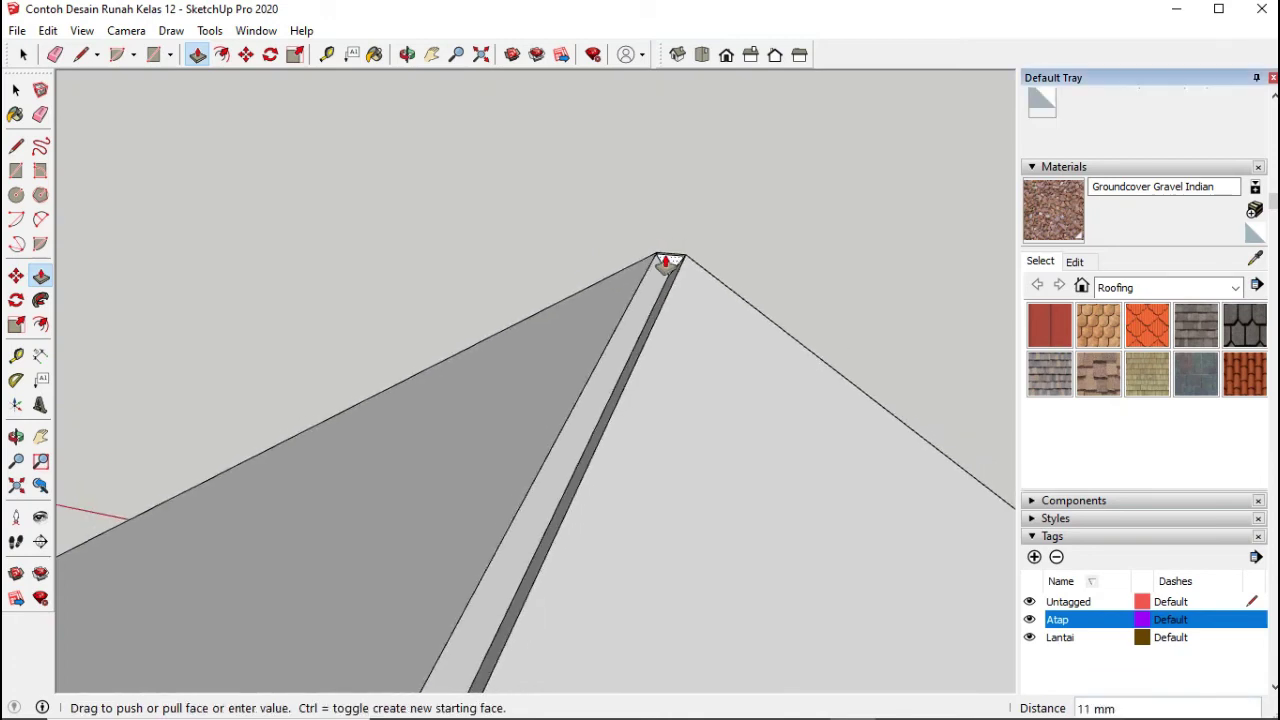
scroll(664, 266, "down", 4)
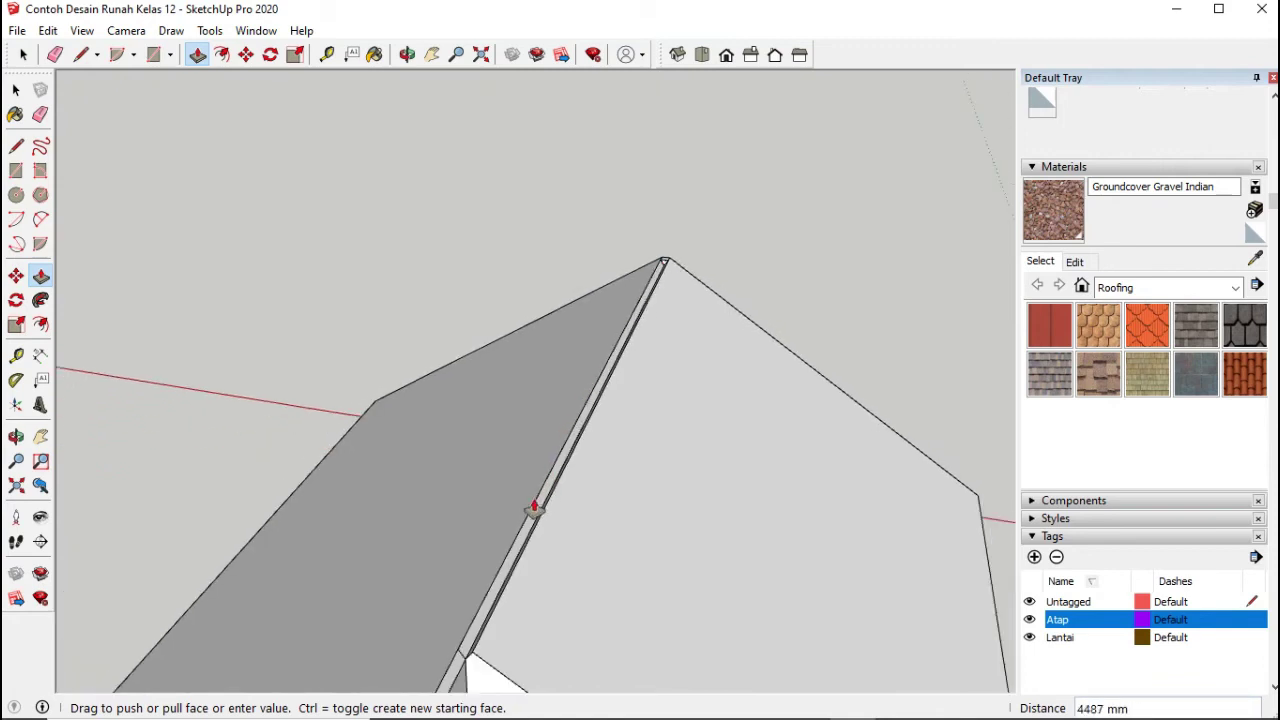
left_click(462, 655)
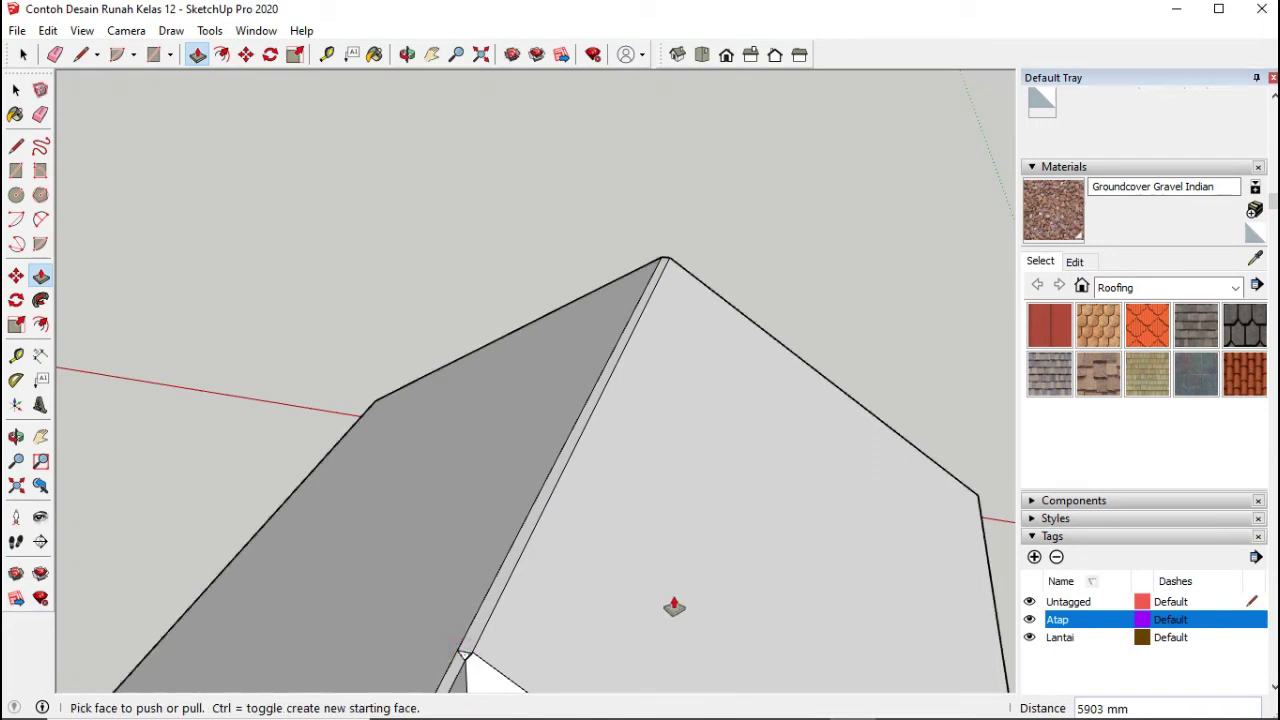
Step: Push the triangular end face of the ridge filler back about 12 mm to meet the corner where the shorter roof slope ends
left_click(16, 436)
left_click_drag(566, 489, 542, 474)
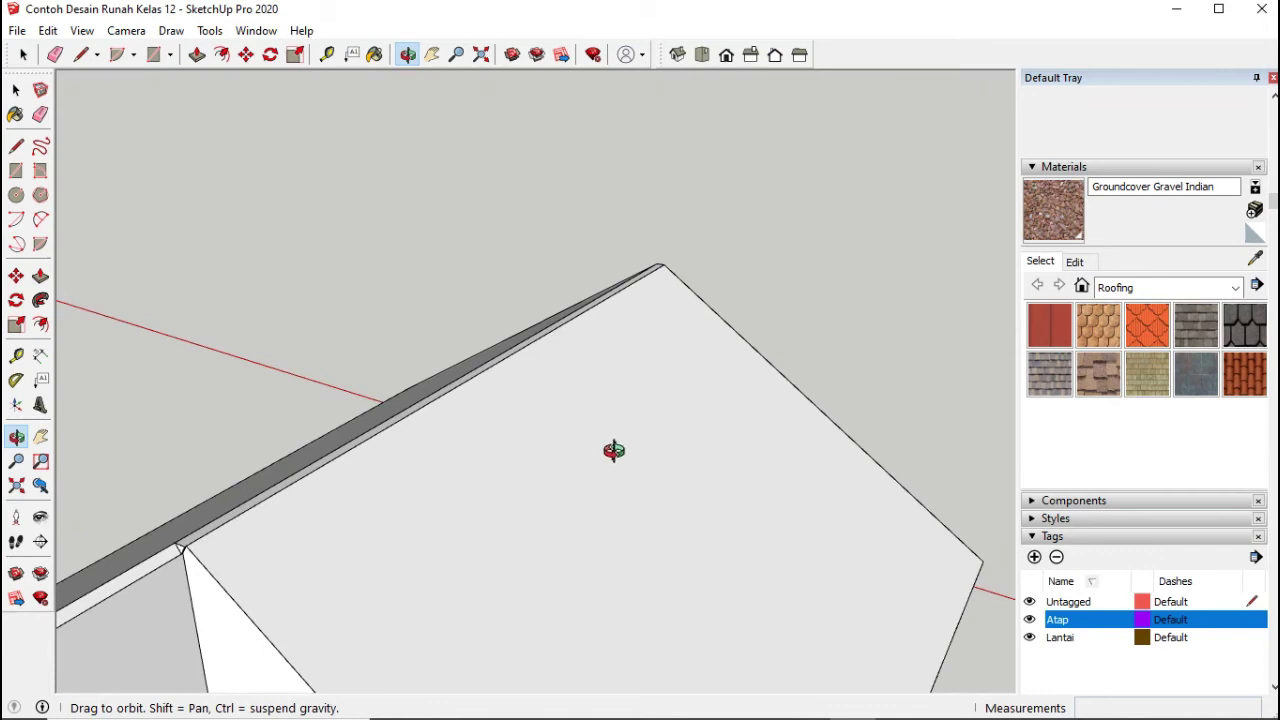
left_click_drag(613, 451, 734, 386)
left_click_drag(786, 408, 803, 363)
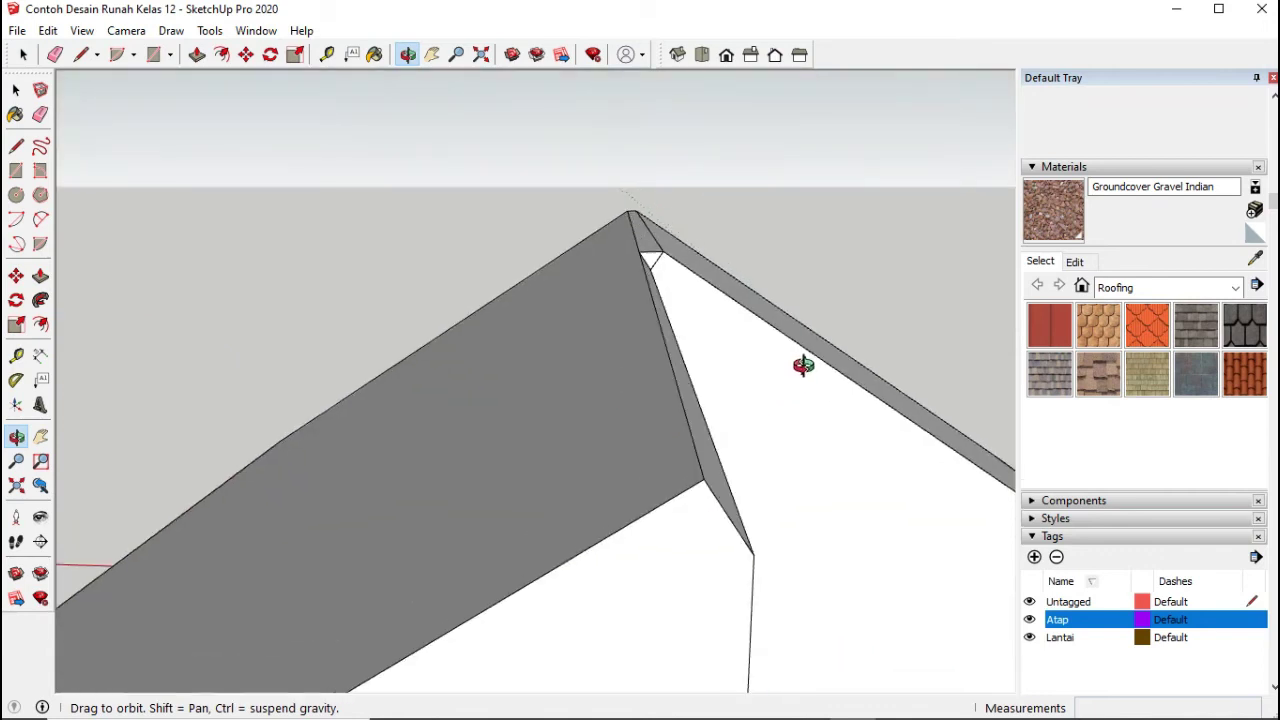
left_click_drag(560, 380, 553, 302)
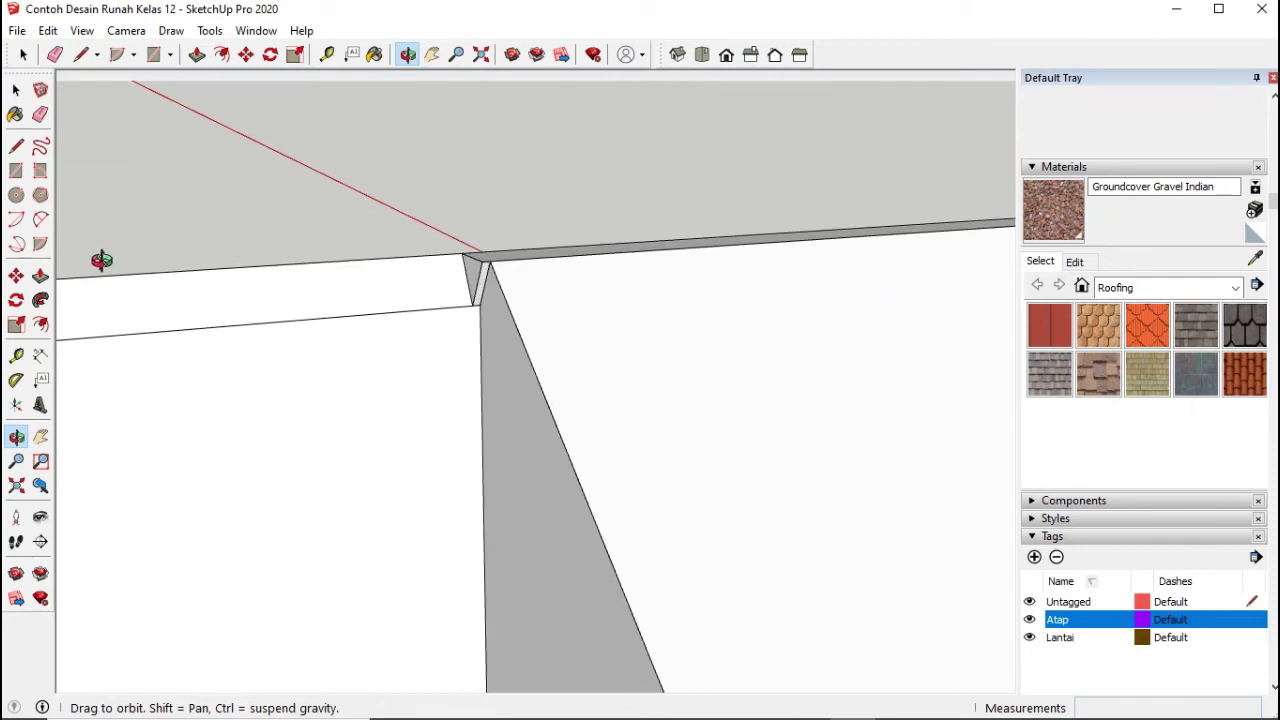
left_click(40, 276)
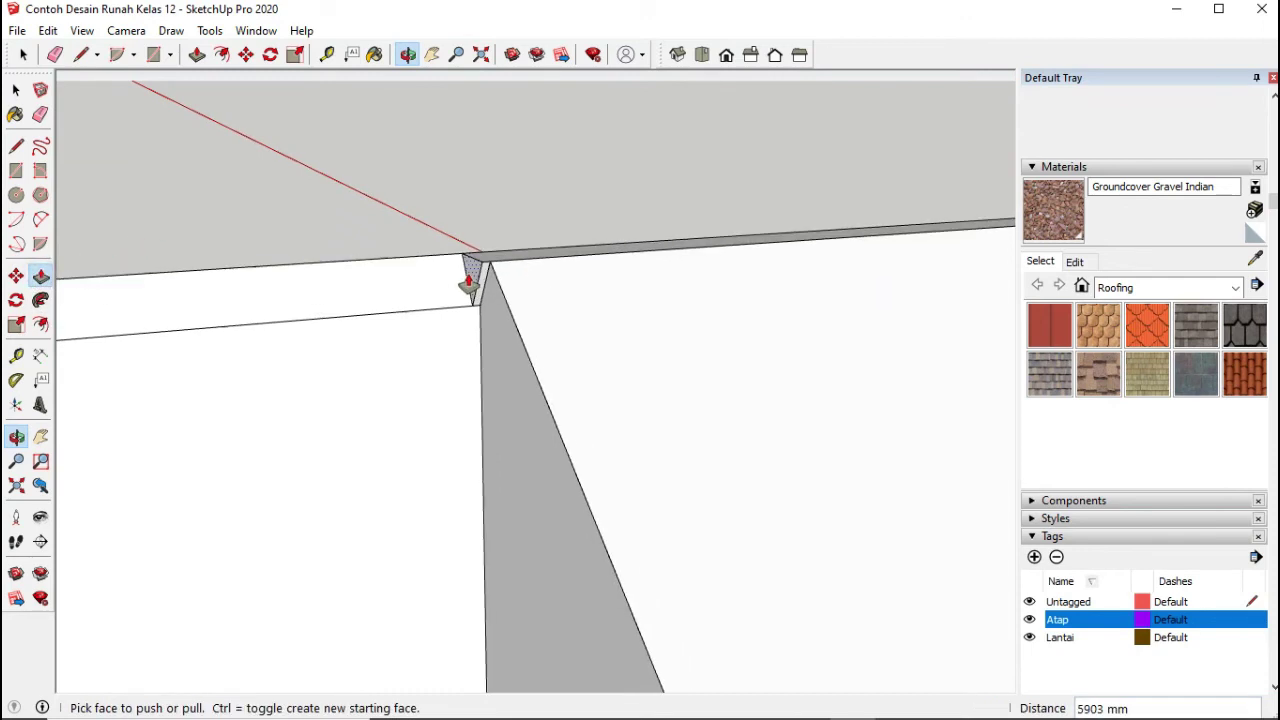
left_click(480, 277)
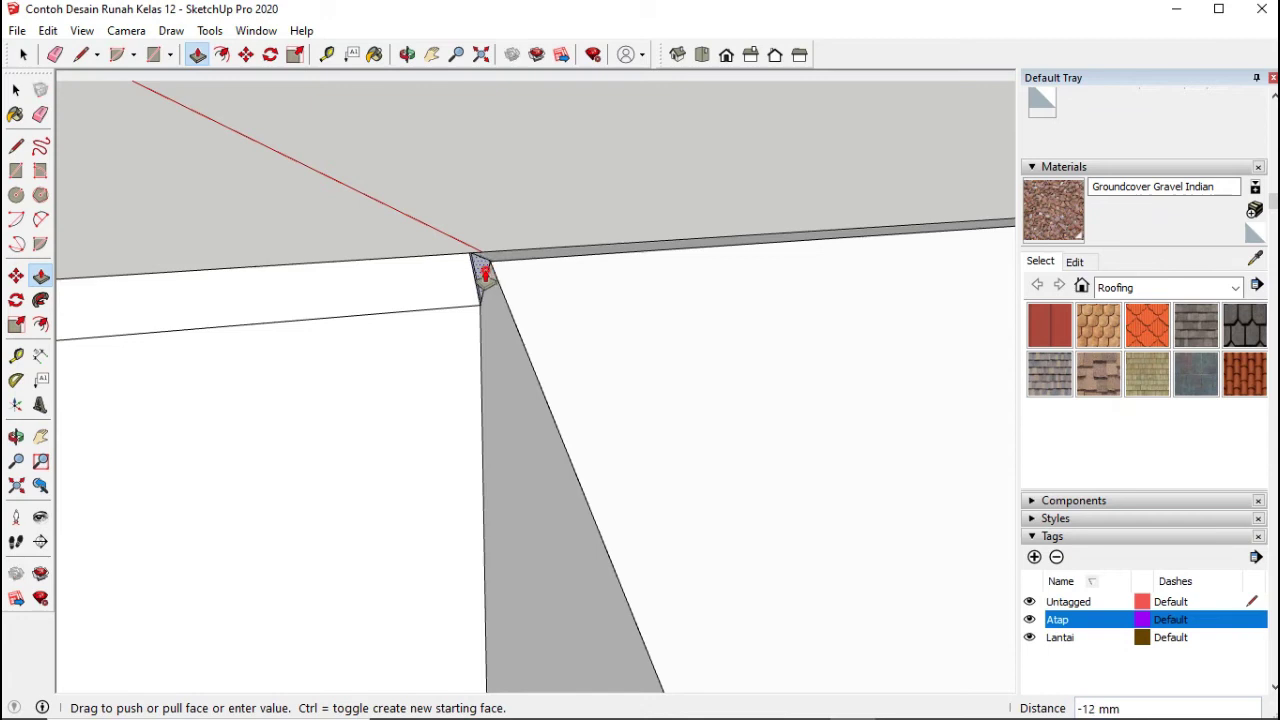
left_click(483, 273)
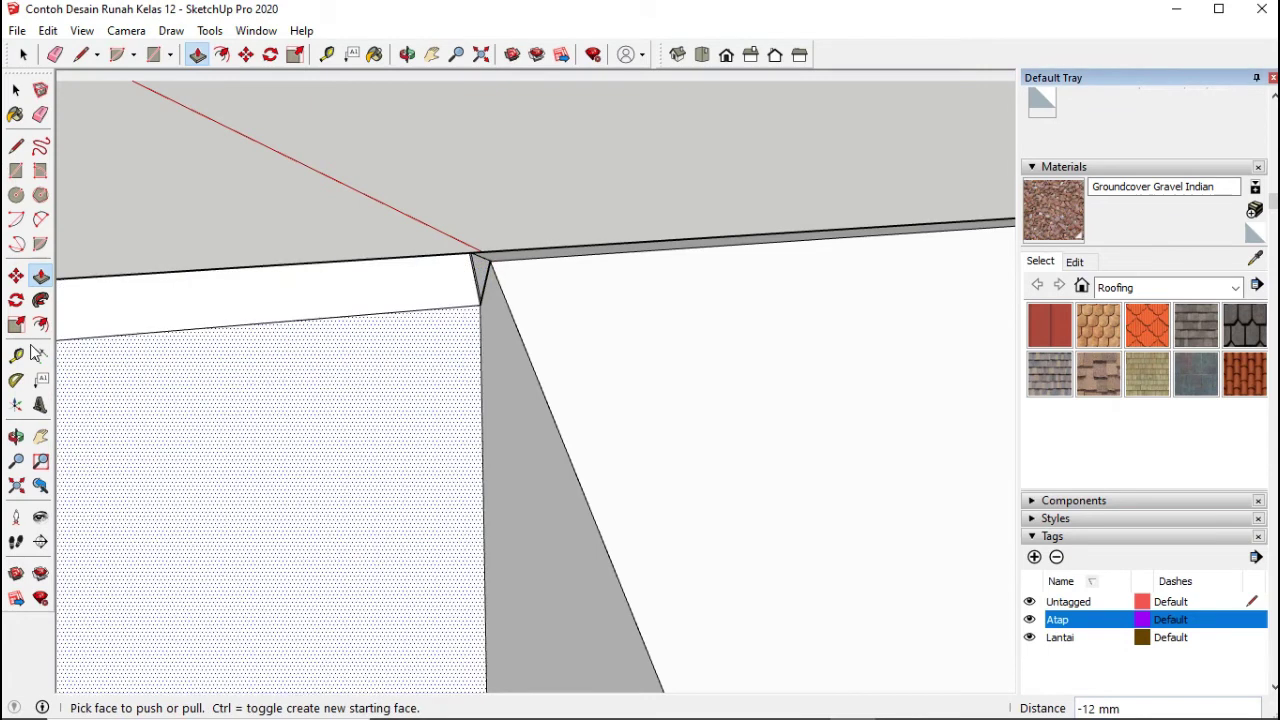
Step: Examine the roof from the front gable and from both sides of the house
left_click(16, 436)
left_click_drag(509, 434, 794, 431)
left_click_drag(586, 400, 677, 489)
left_click_drag(357, 474, 443, 463)
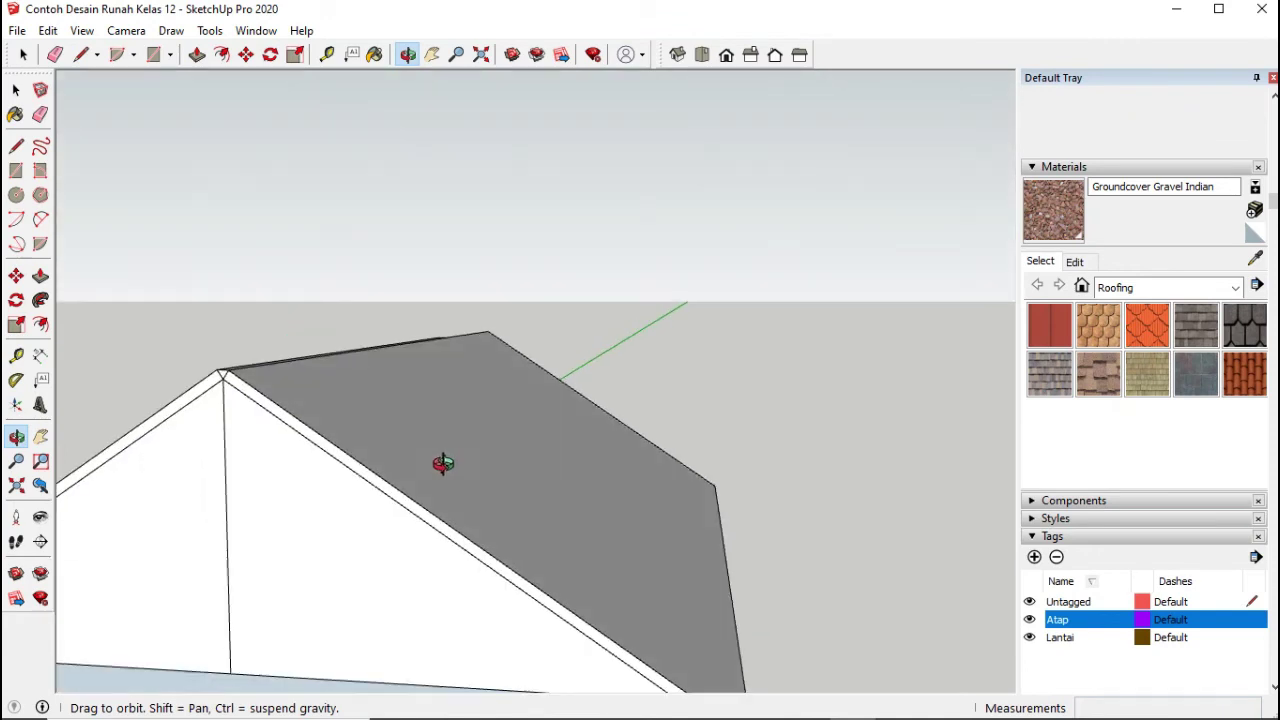
left_click_drag(430, 391, 432, 419)
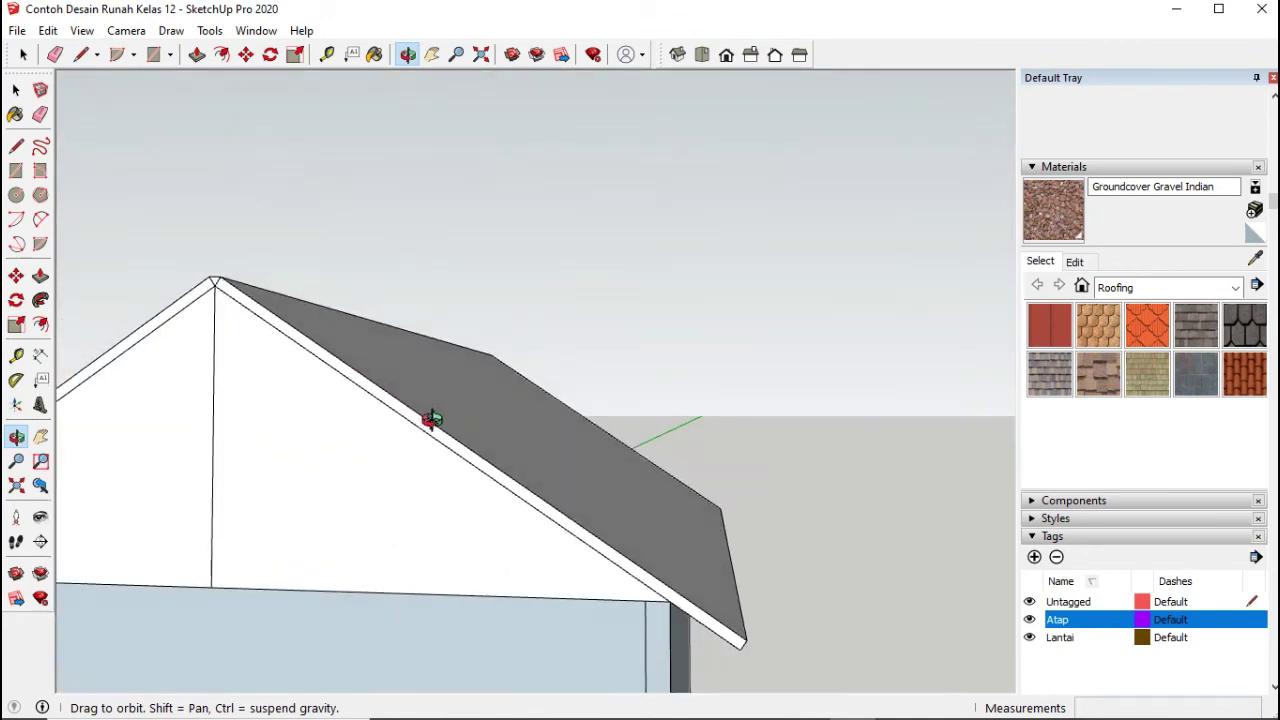
left_click_drag(306, 423, 589, 431)
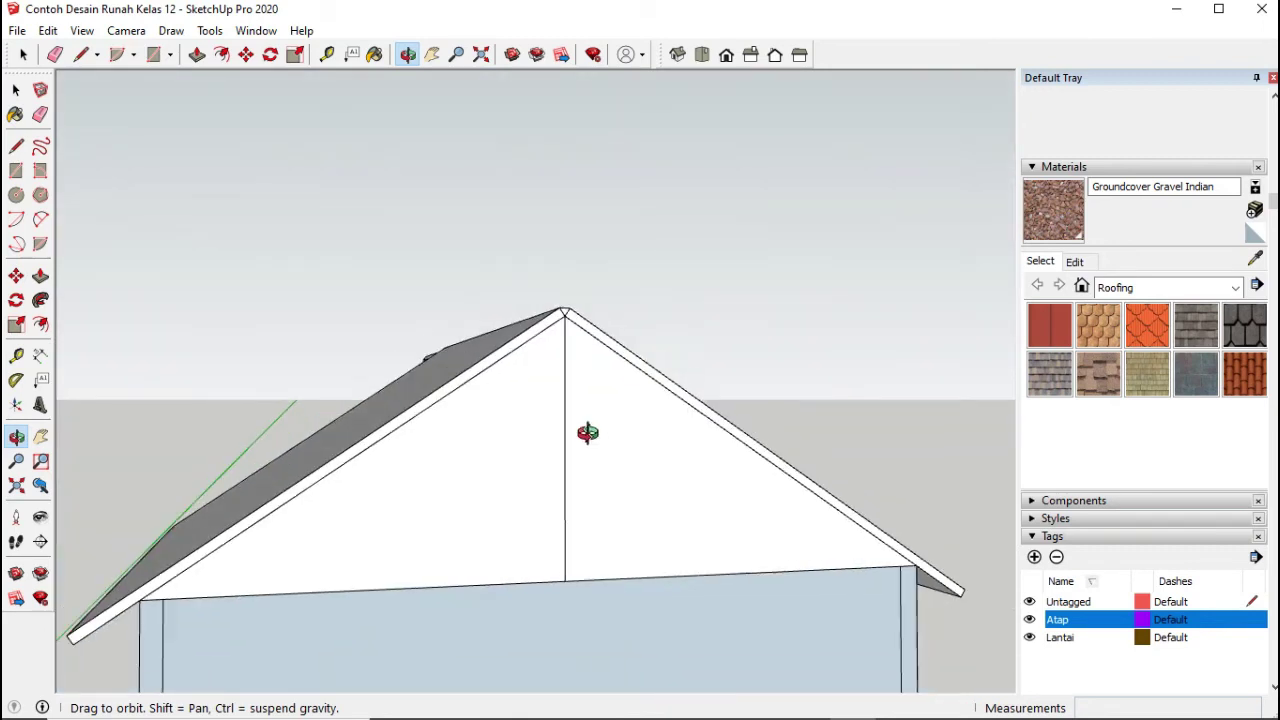
left_click_drag(523, 503, 800, 517)
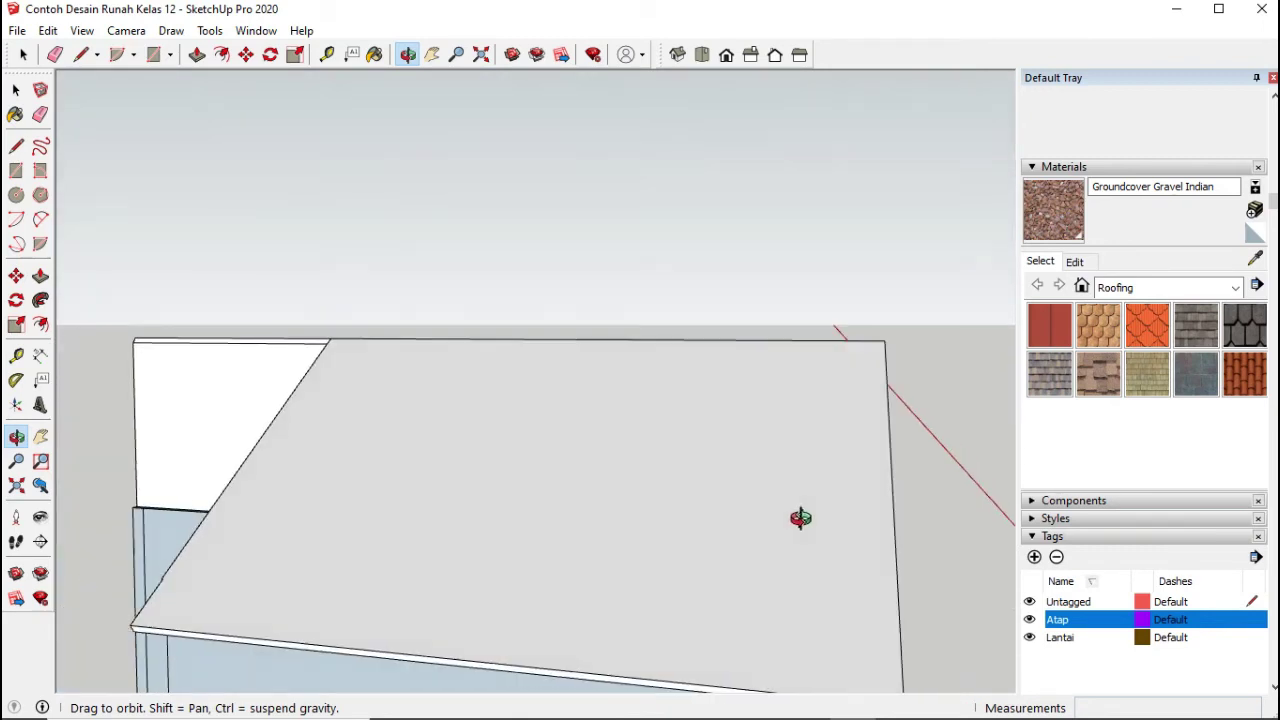
left_click_drag(320, 537, 526, 520)
left_click_drag(314, 520, 182, 444)
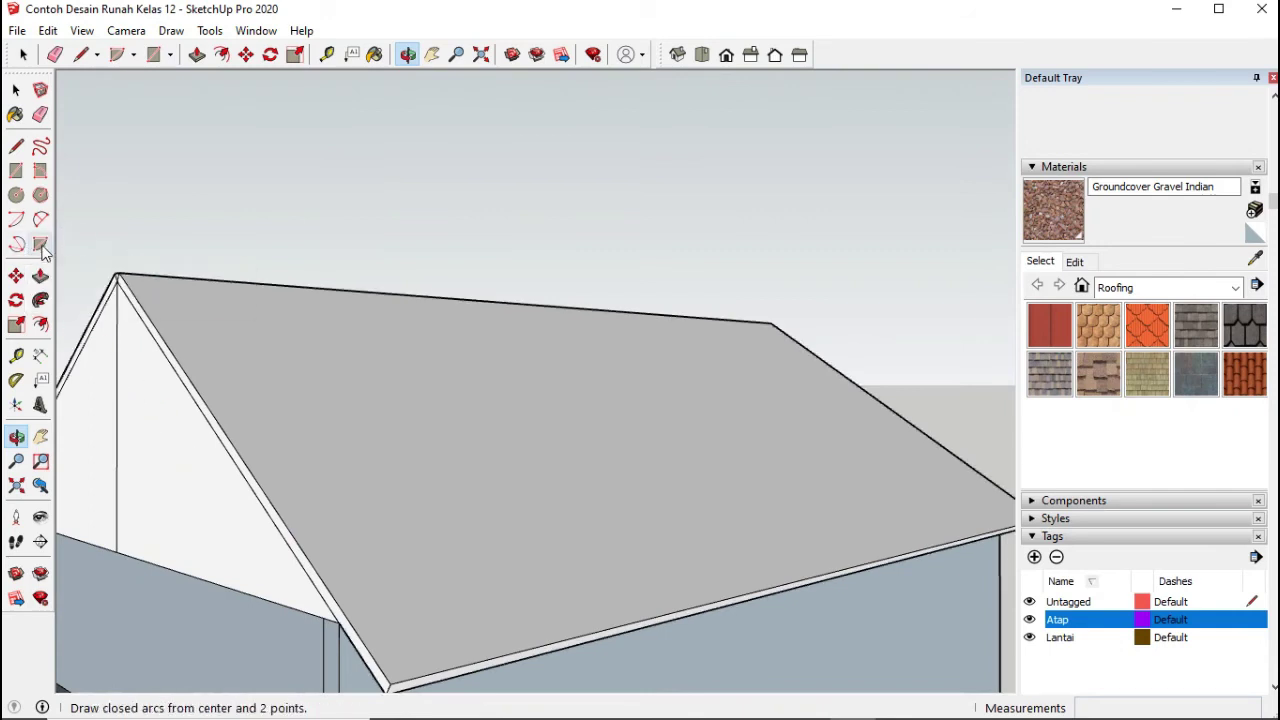
Step: Try to extend the longer roof slope 2500 mm outward from its edge face at the front gable
left_click(40, 276)
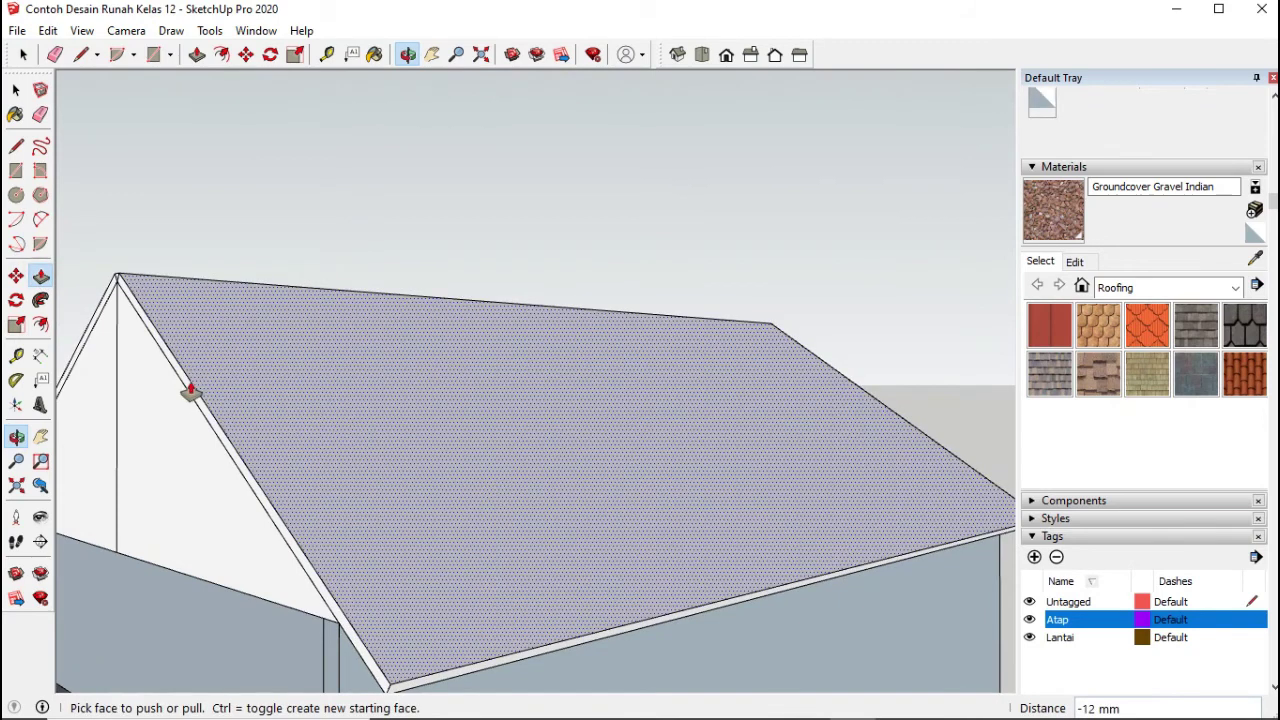
left_click(183, 385)
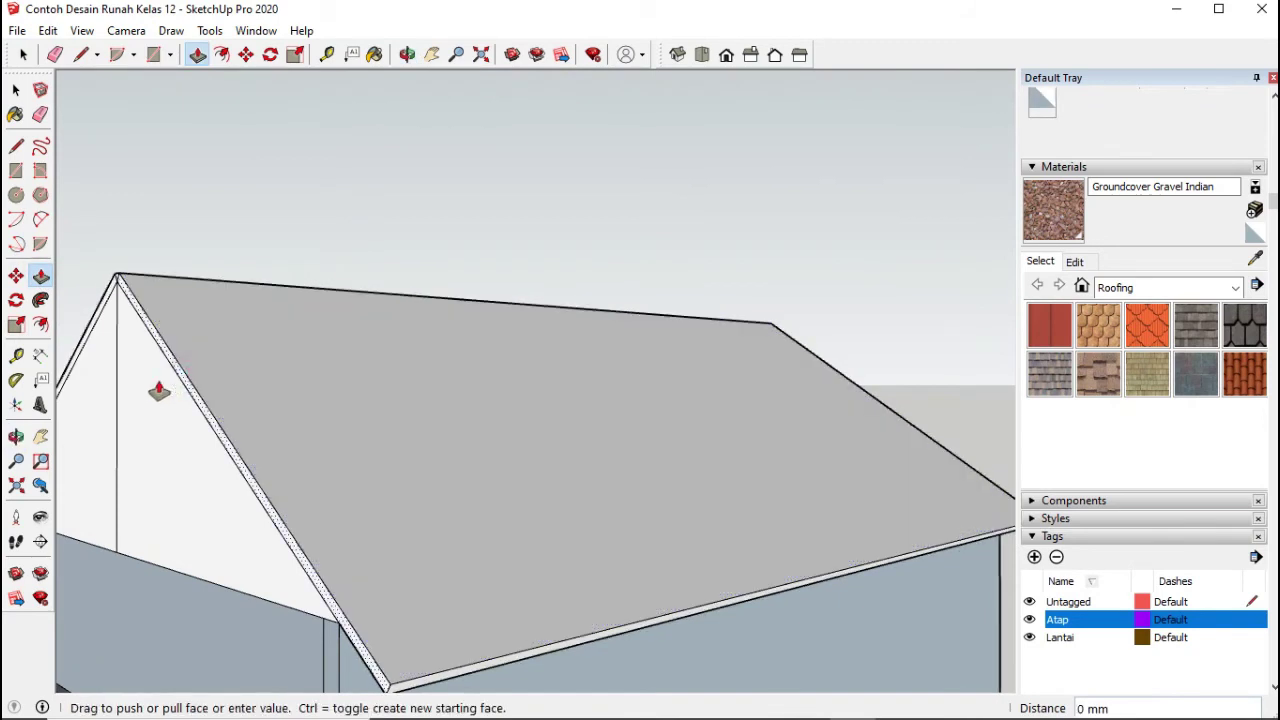
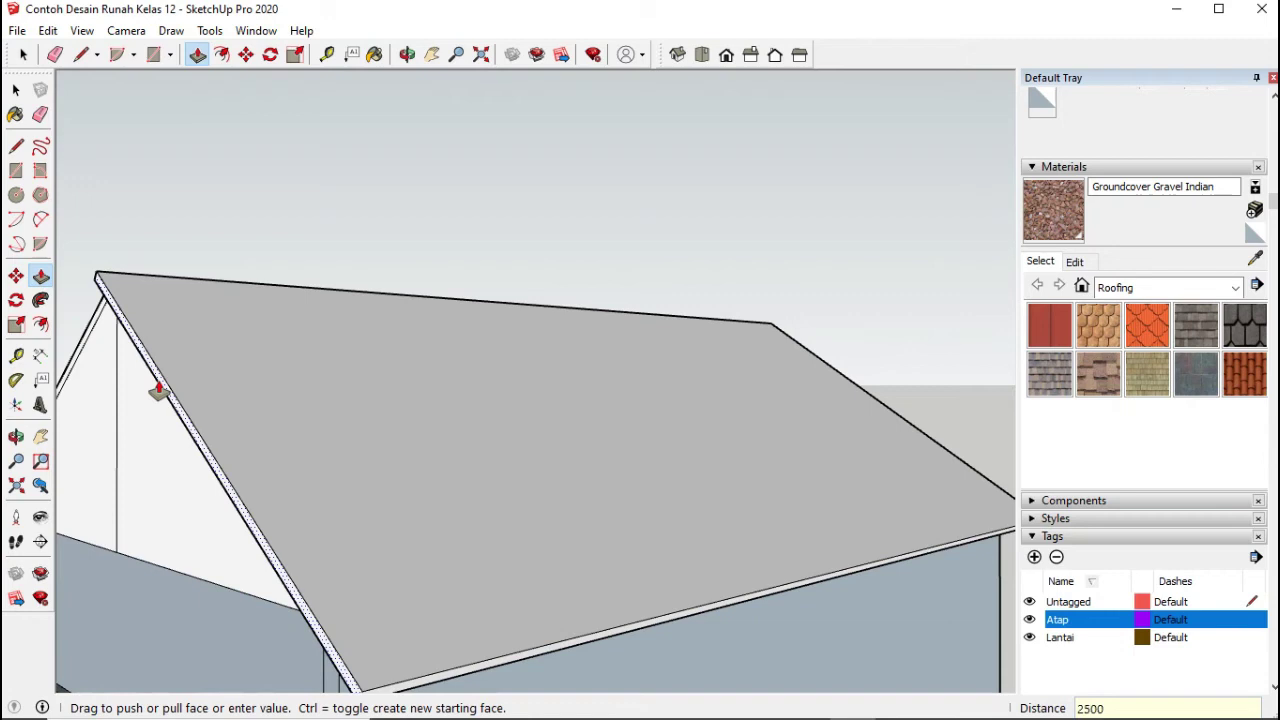
key("Return")
left_click(158, 390)
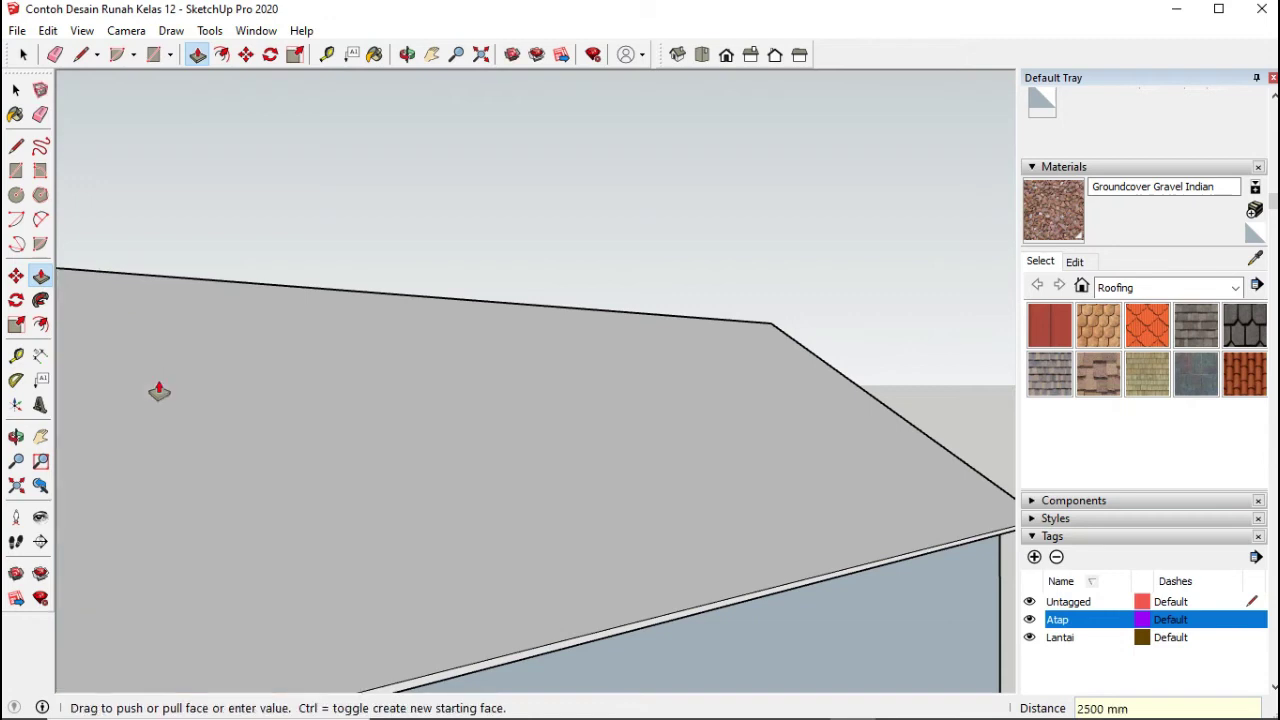
key("Escape")
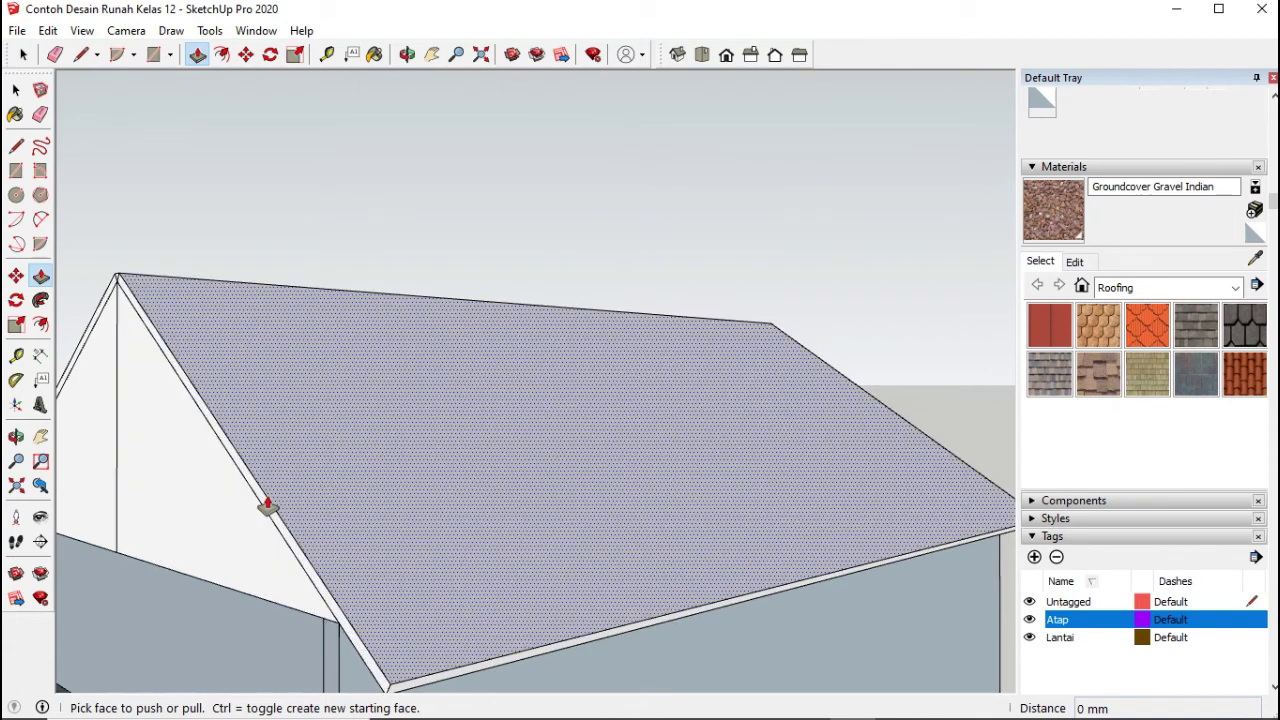
Step: Extend the longer roof slope 250 mm outward from its edge face at the front gable
left_click(256, 513)
type("25")
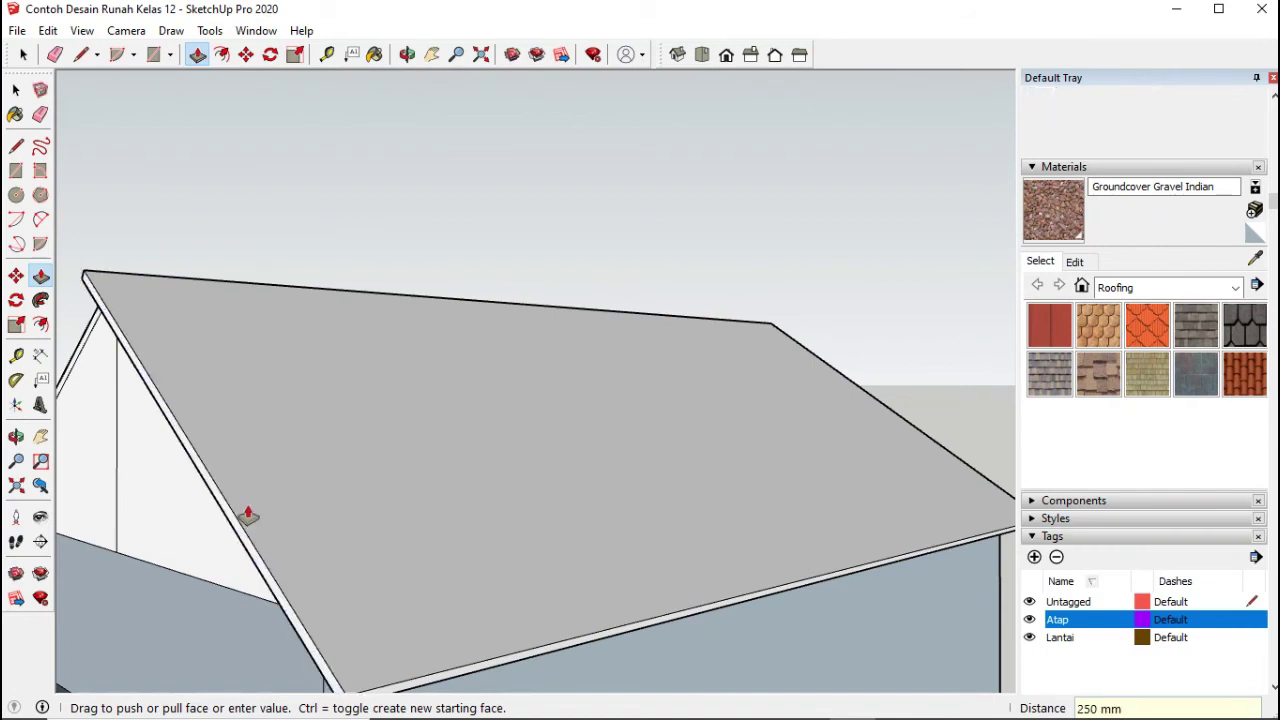
Step: Pull the front gable edge face of the opposite, shorter roof slope outward 250 mm to form a matching overhang
left_click(16, 437)
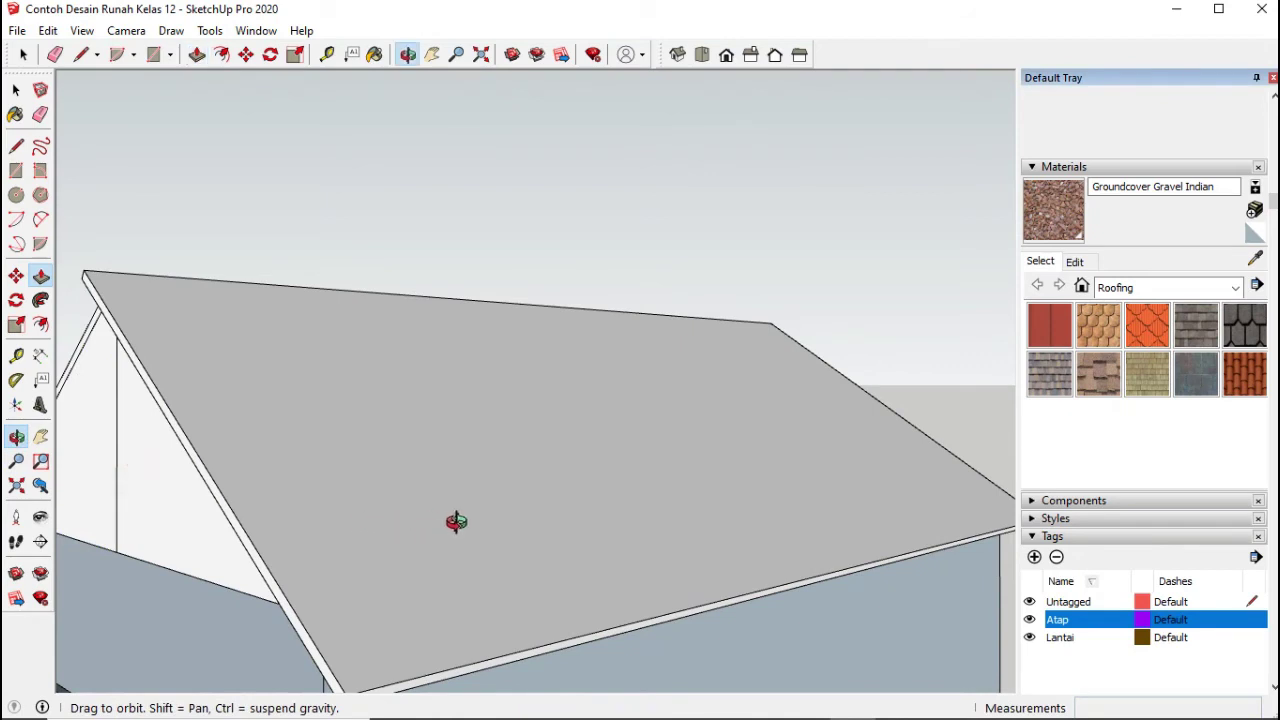
left_click_drag(456, 521, 491, 540)
left_click_drag(666, 566, 265, 600)
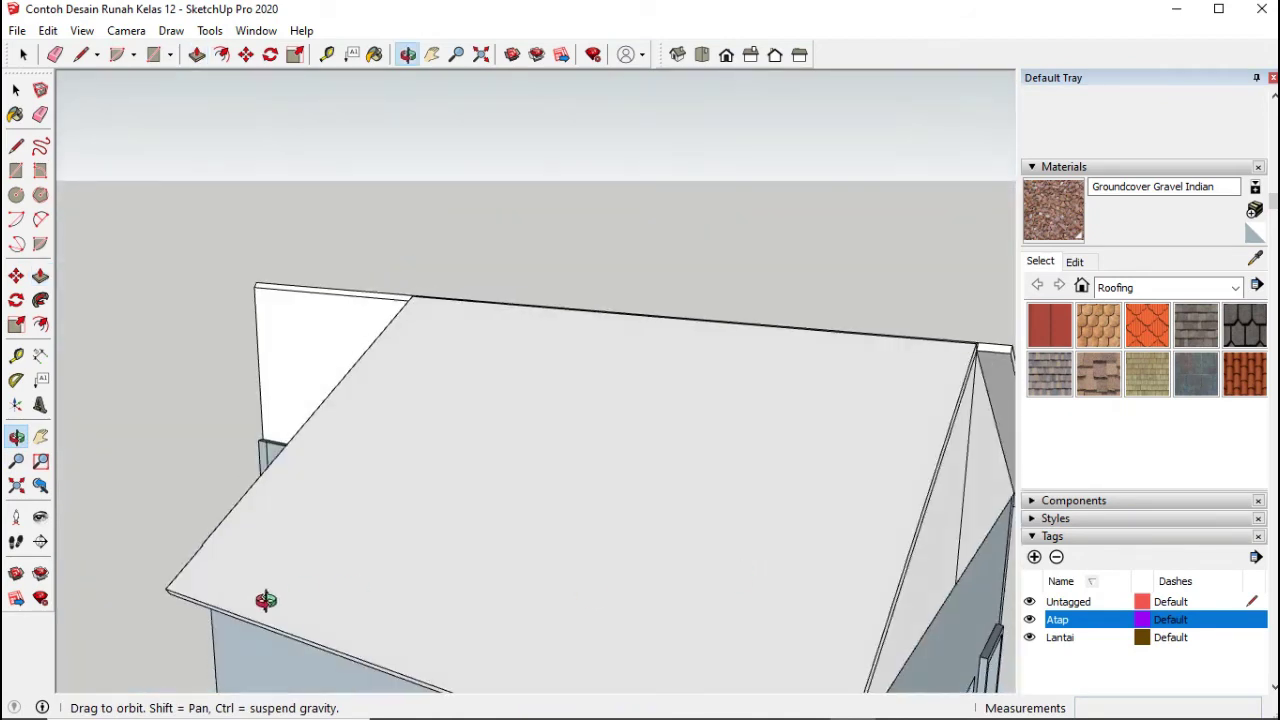
left_click(40, 437)
left_click_drag(626, 509, 510, 378)
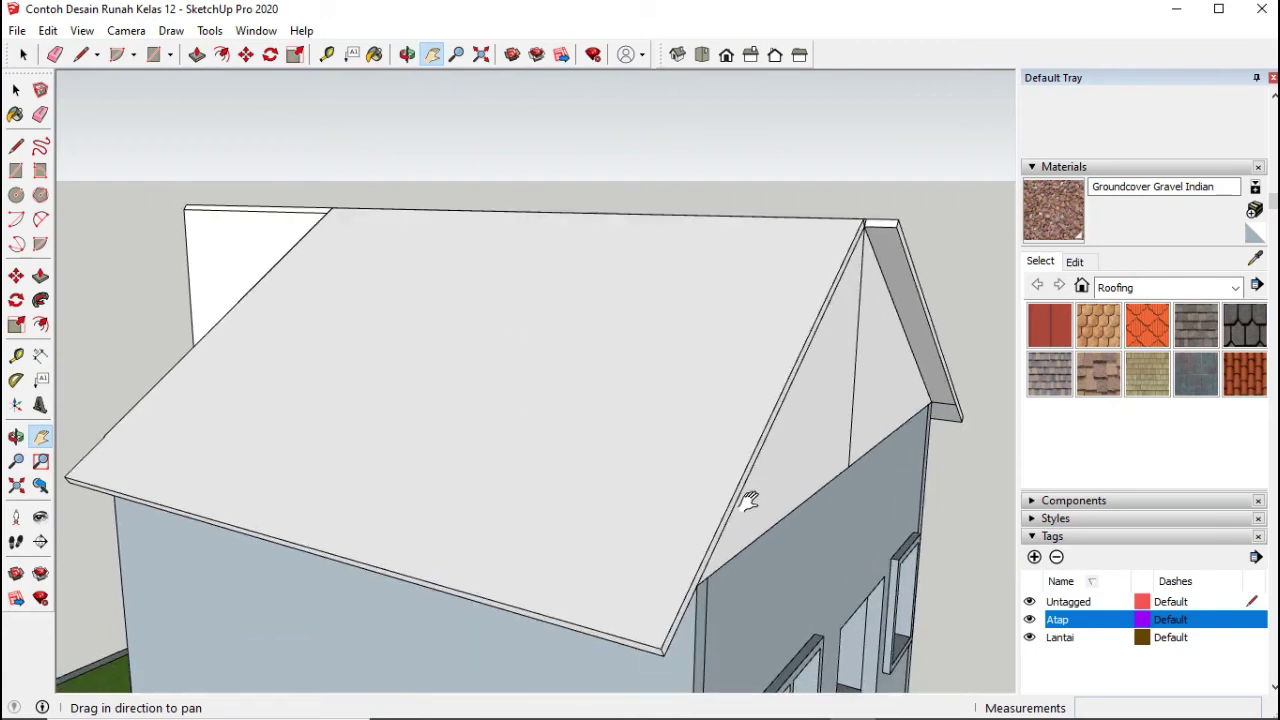
left_click(16, 437)
left_click_drag(737, 534, 701, 532)
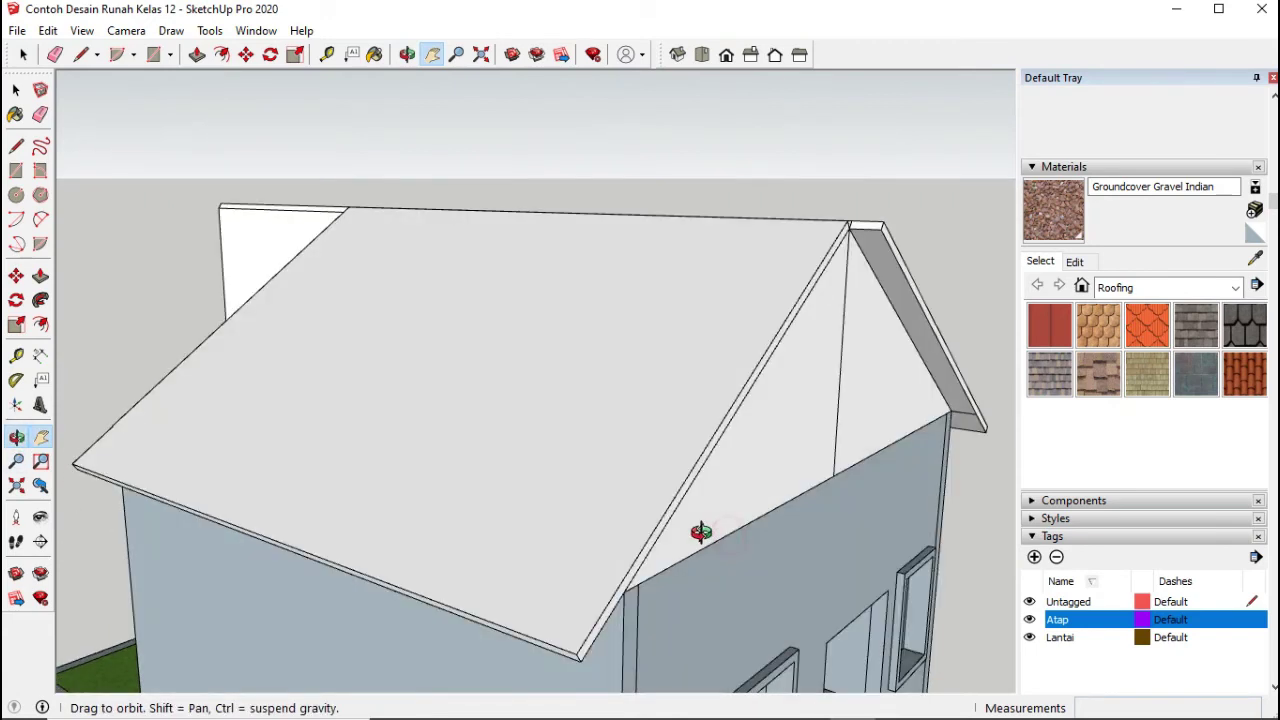
scroll(720, 500, "up", 2)
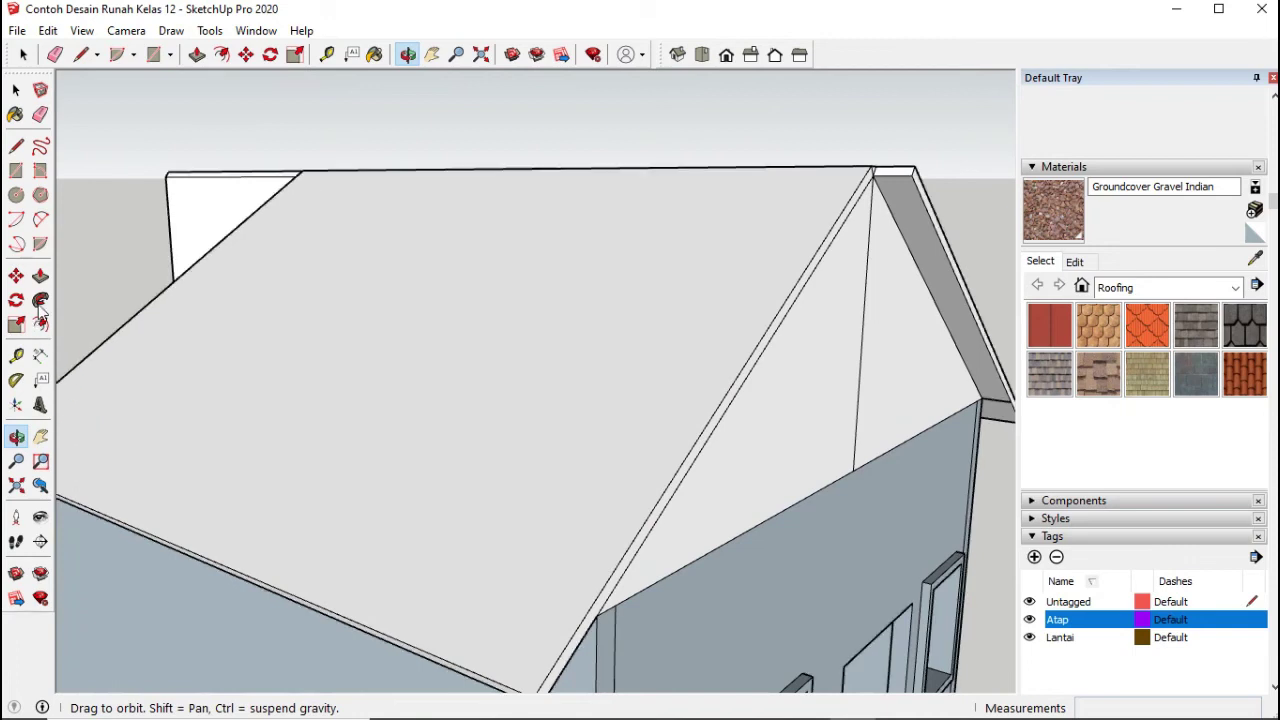
left_click(40, 276)
left_click_drag(651, 524, 708, 535)
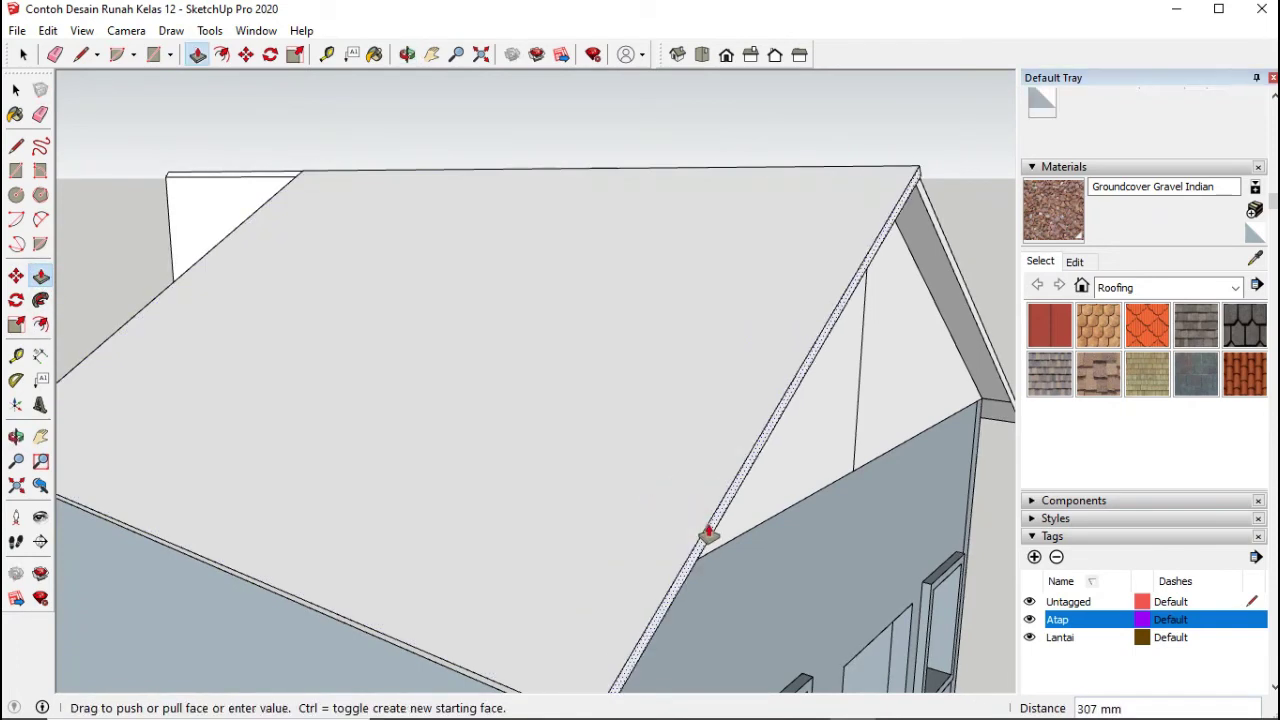
type("25")
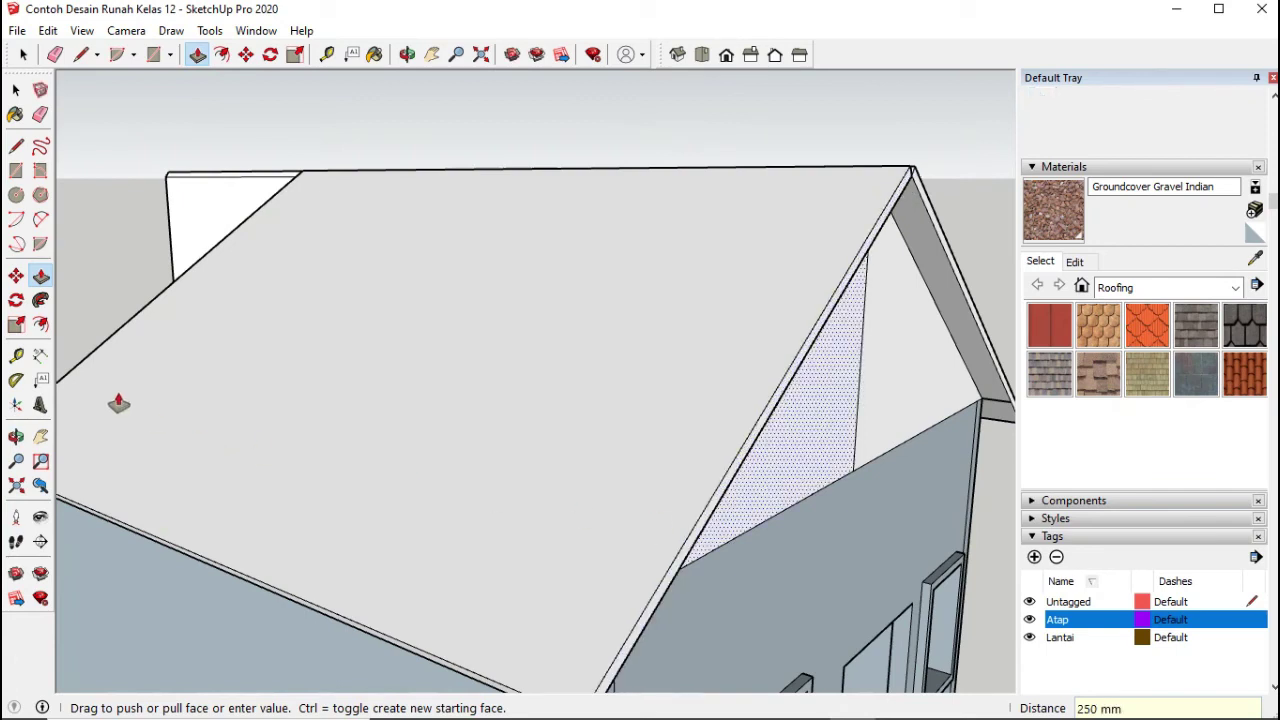
Step: Extrude the triangular front end of the ridge filler 250 mm so it is flush with both slopes' overhanging edges
left_click(16, 436)
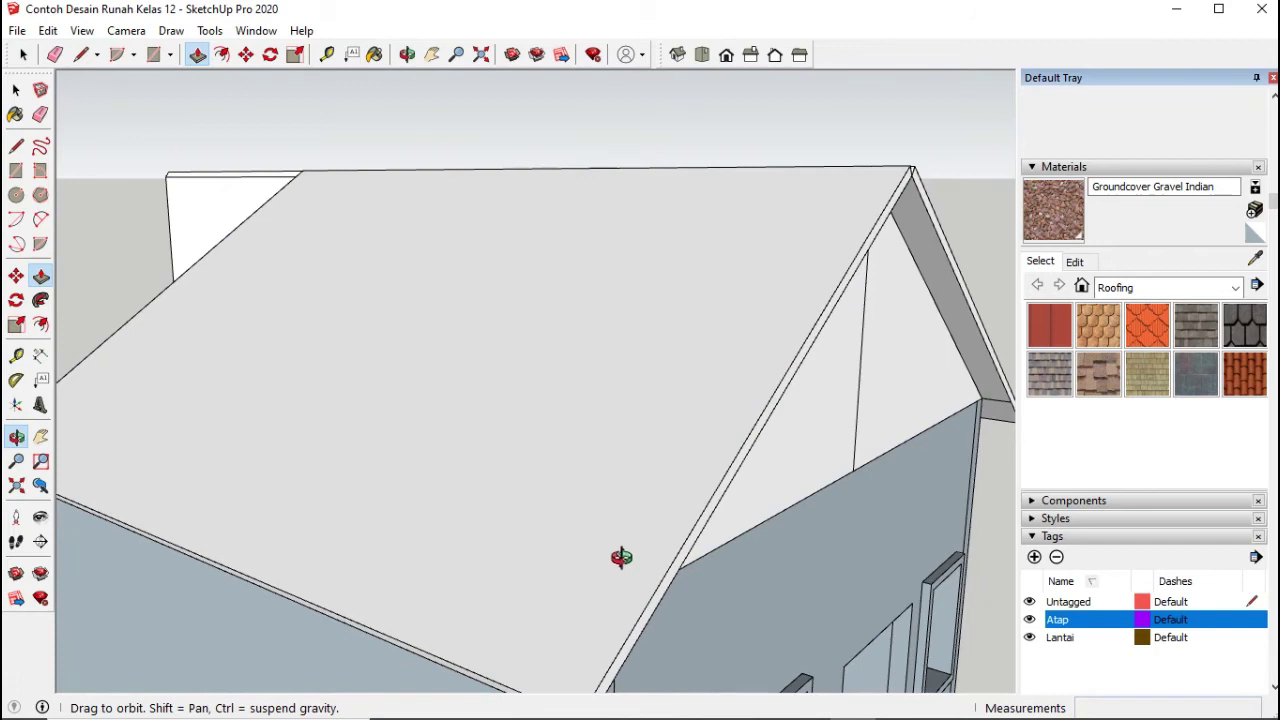
left_click_drag(617, 554, 830, 434)
left_click_drag(440, 391, 429, 394)
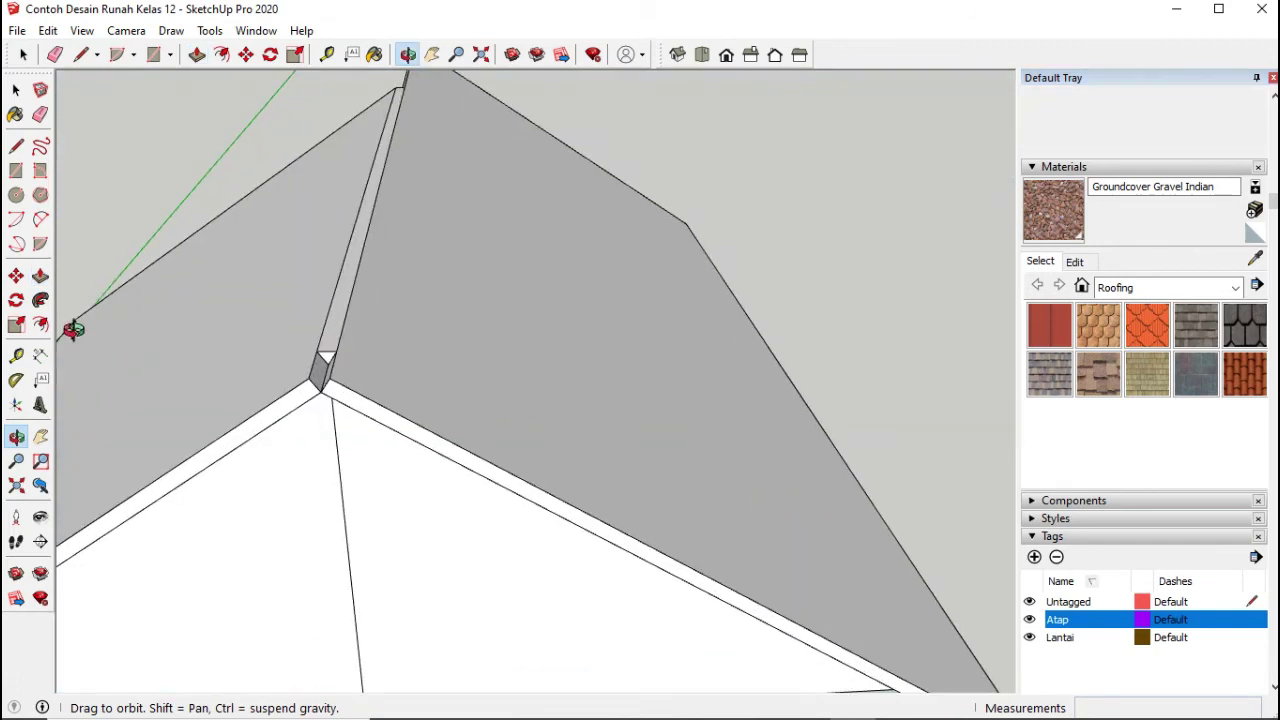
left_click(40, 276)
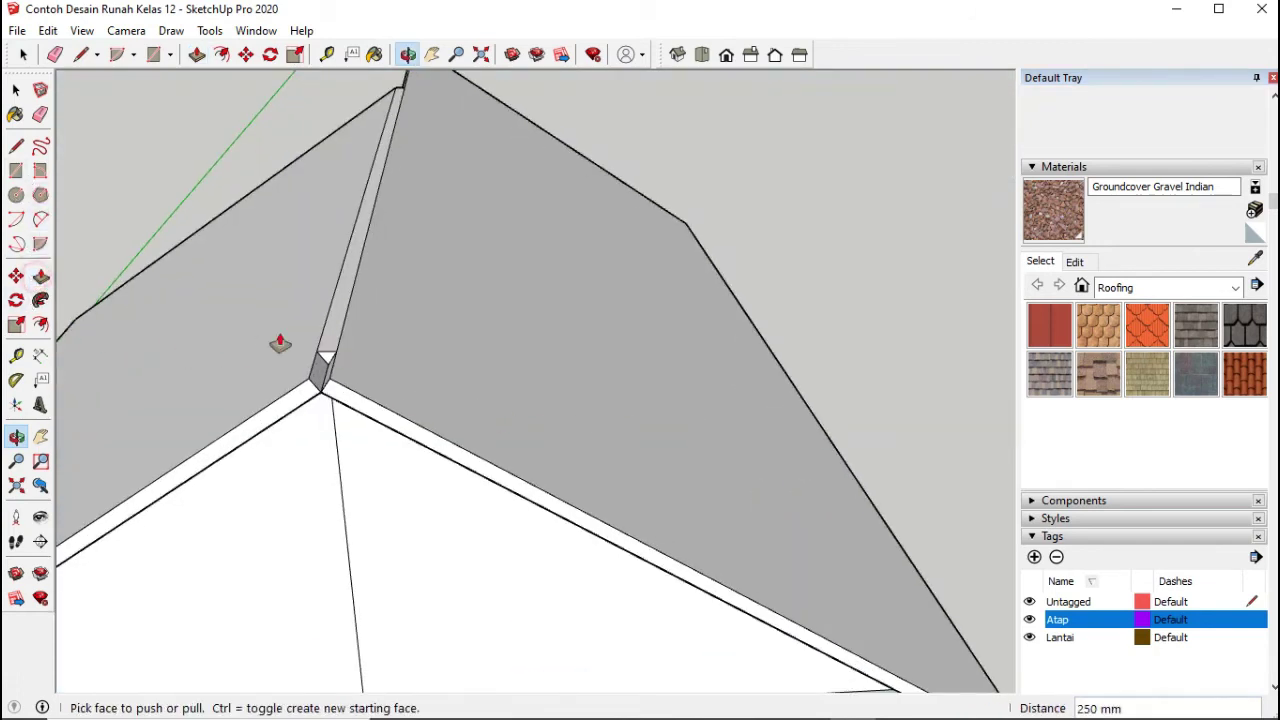
left_click(326, 352)
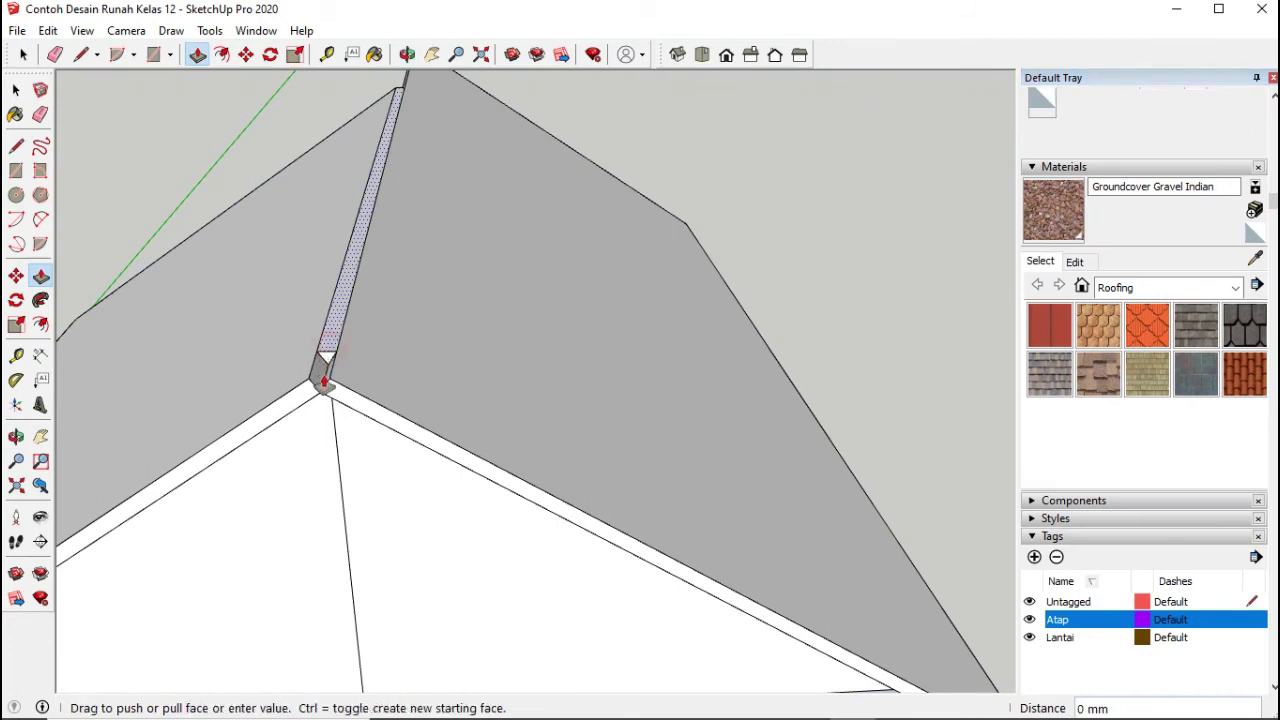
scroll(326, 358, "up", 1)
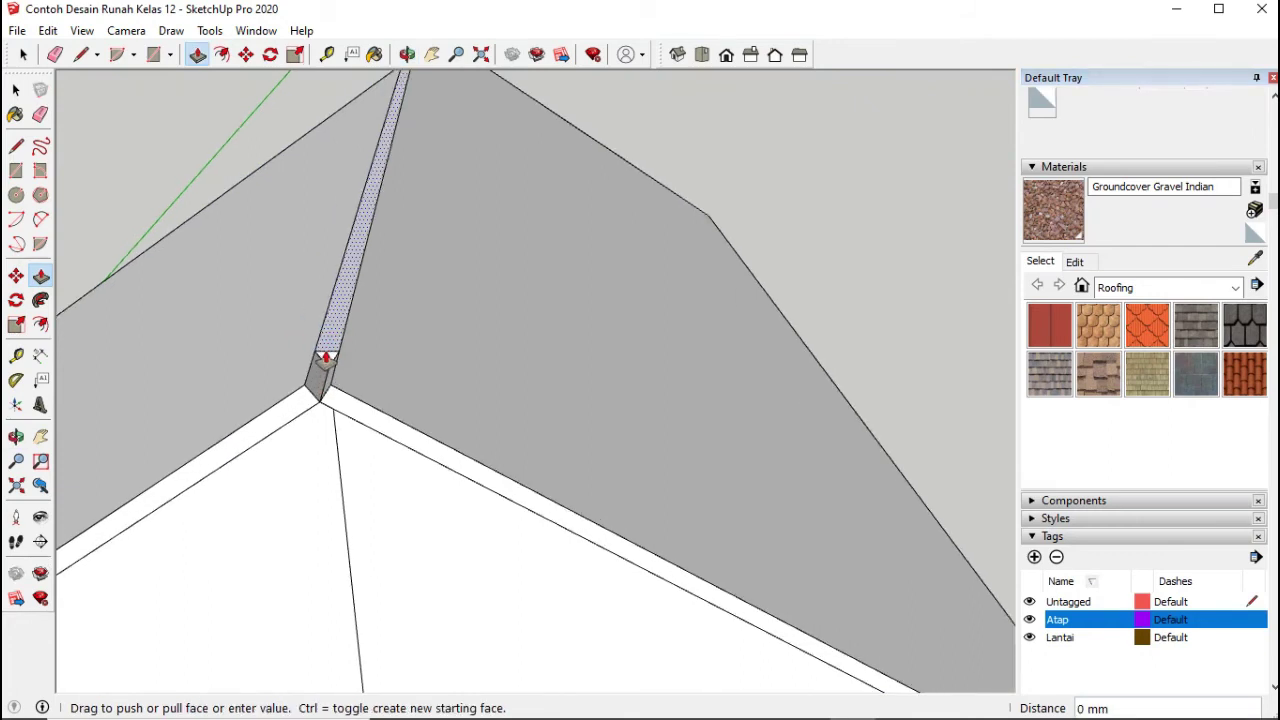
left_click(325, 353)
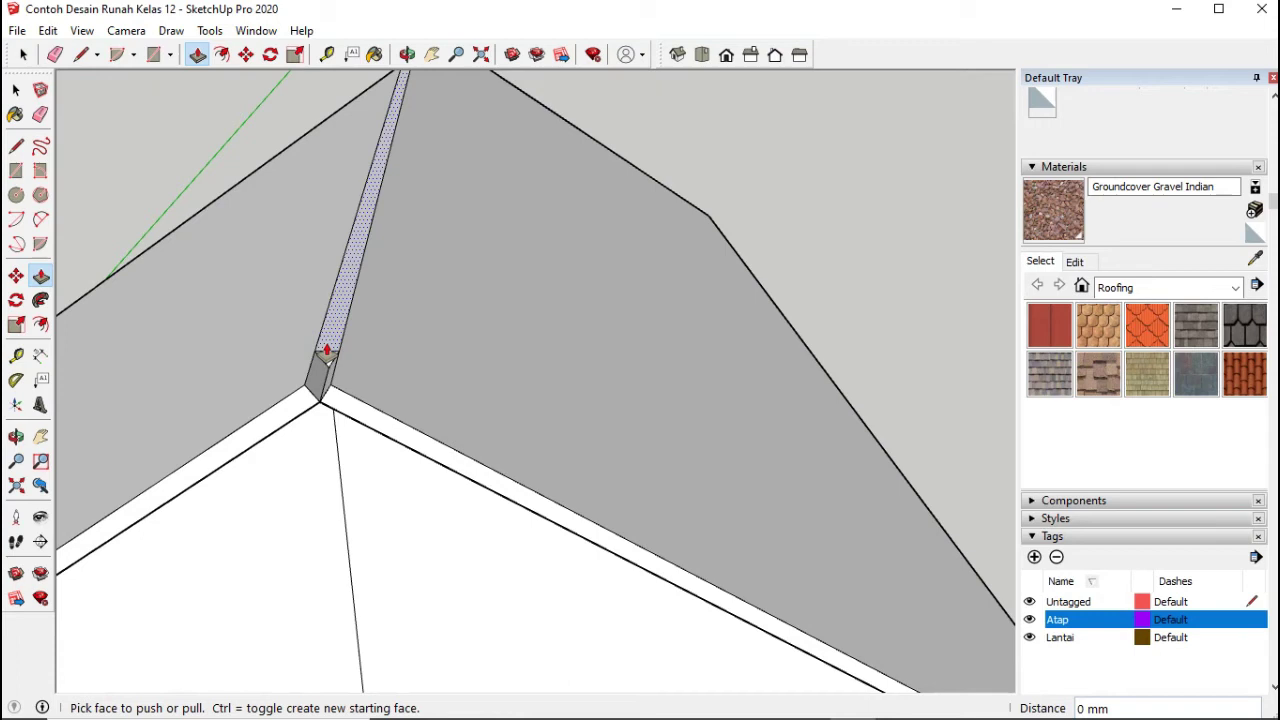
scroll(329, 360, "up", 1)
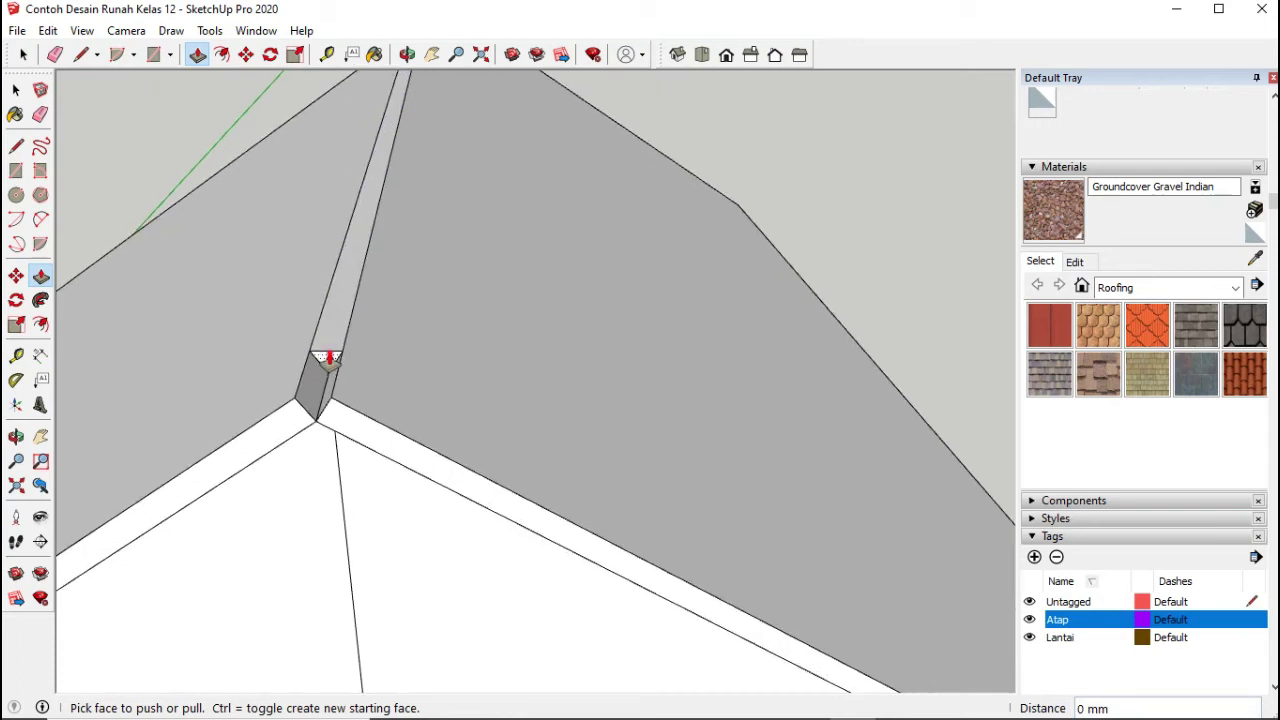
left_click(328, 358)
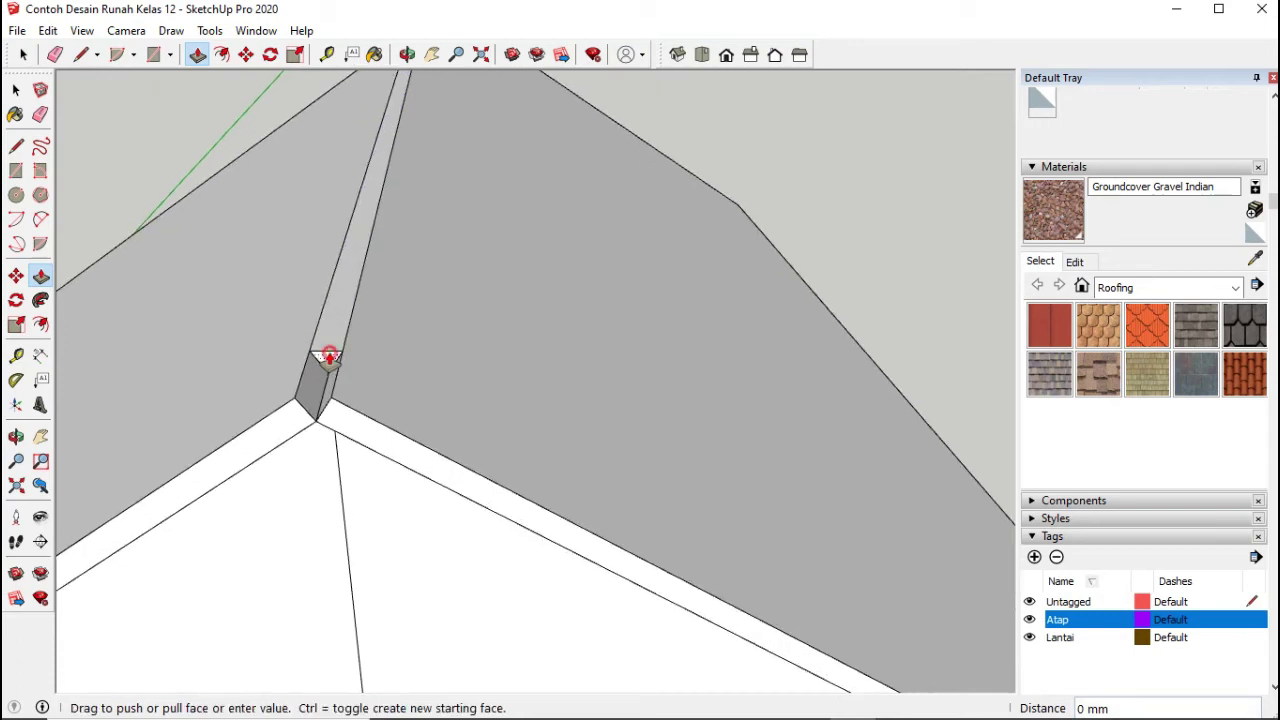
left_click(322, 422)
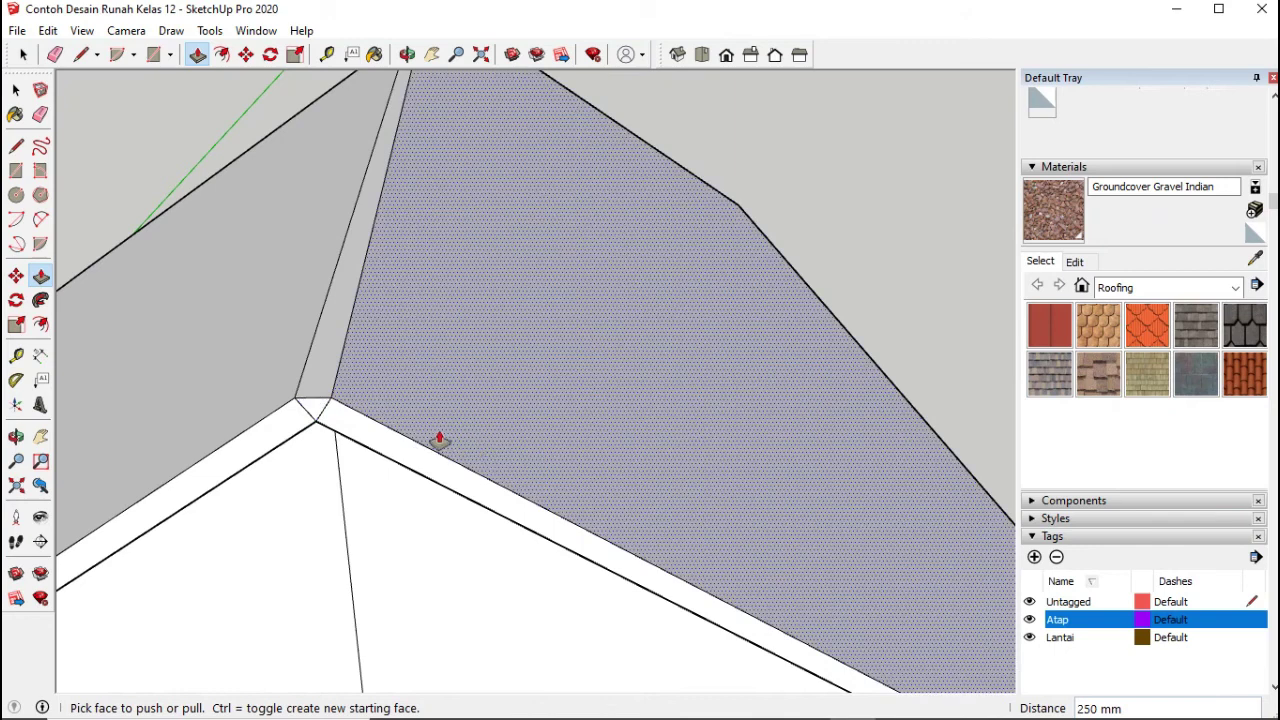
Step: Examine the extended roof and the whole house from the front and the side
left_click(16, 437)
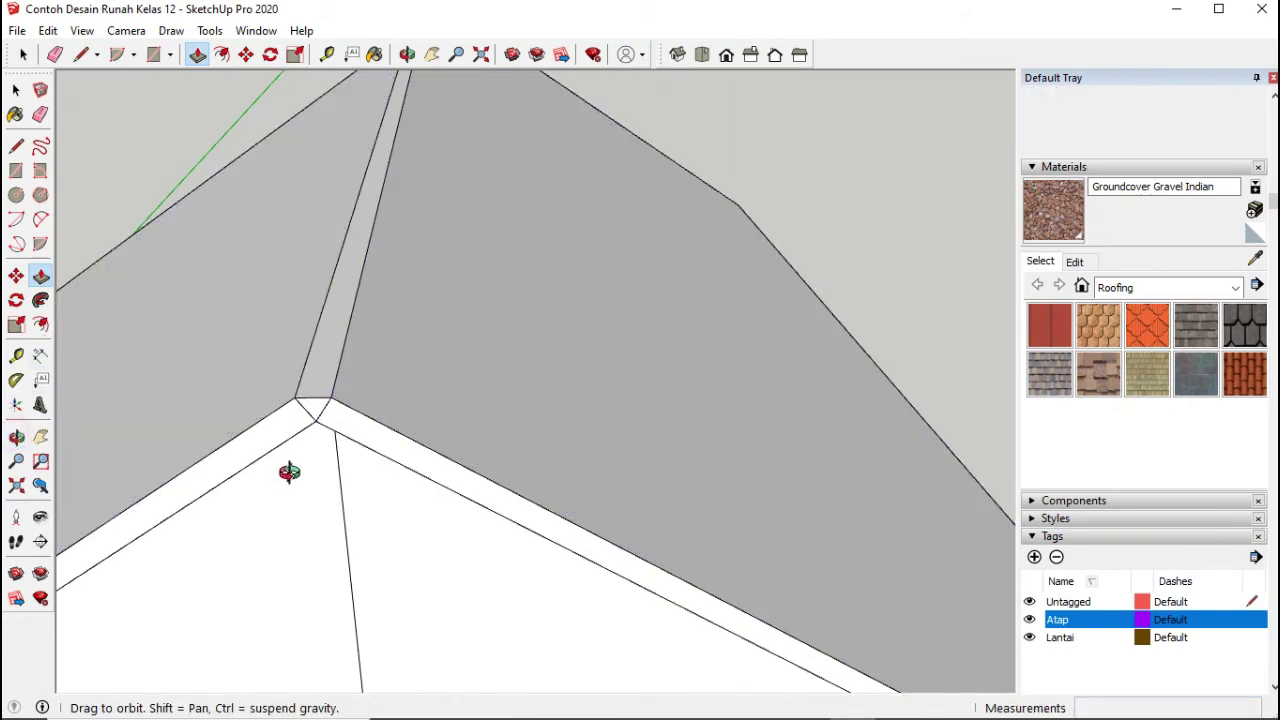
left_click_drag(489, 480, 517, 457)
left_click_drag(451, 420, 120, 460)
left_click_drag(206, 449, 182, 459)
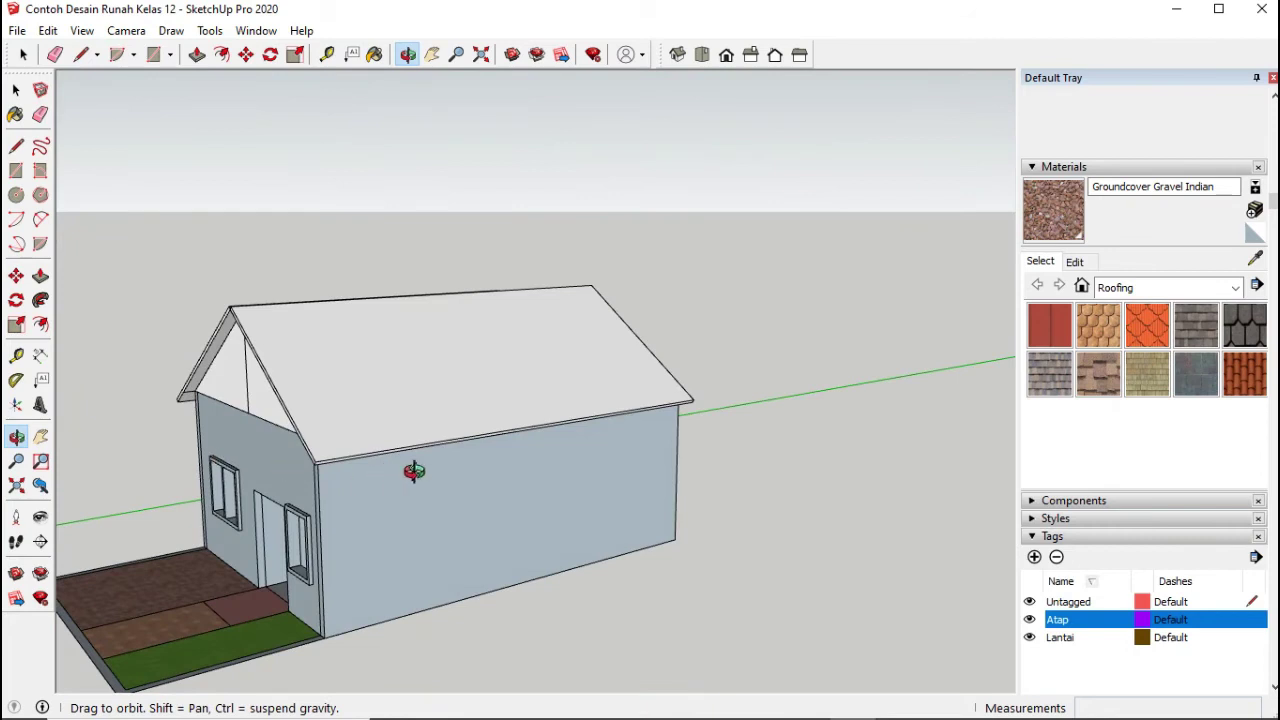
Step: Erase the two short seam edges between the ridge filler's triangular front end and the edge faces of both roof slopes
left_click_drag(647, 481, 671, 477)
scroll(577, 374, "up", 5)
left_click_drag(577, 374, 344, 389)
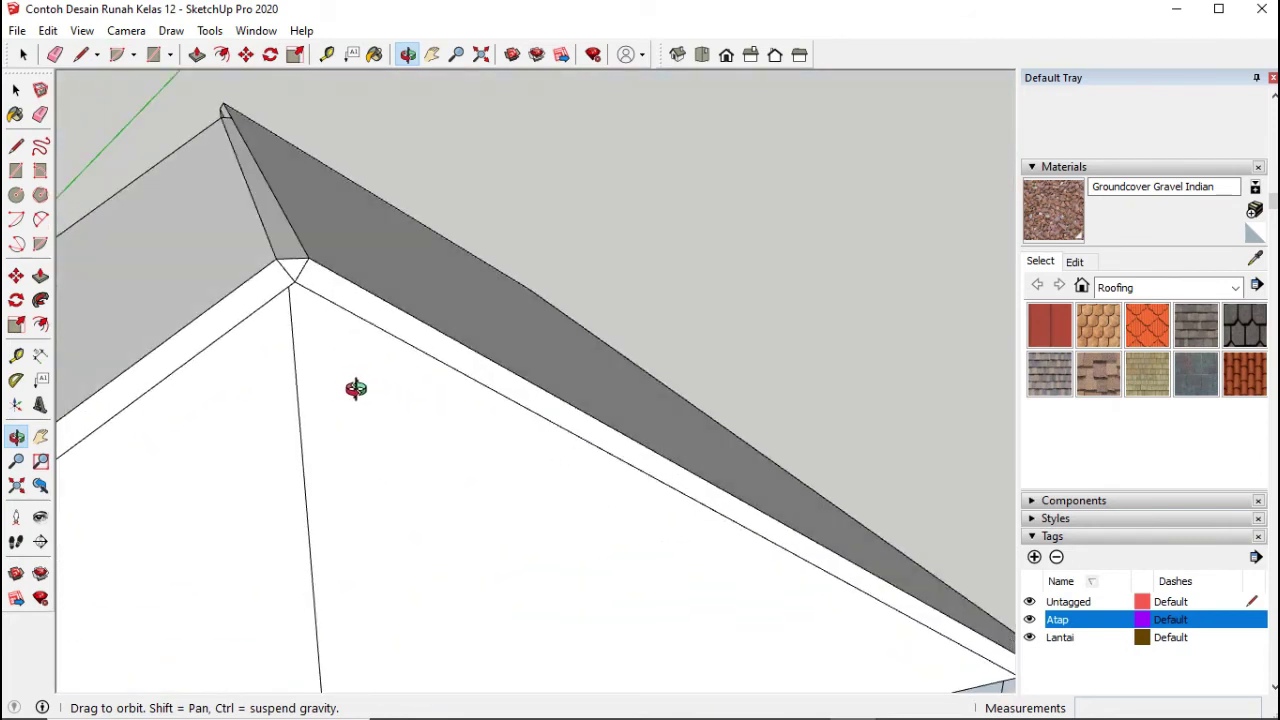
key("e")
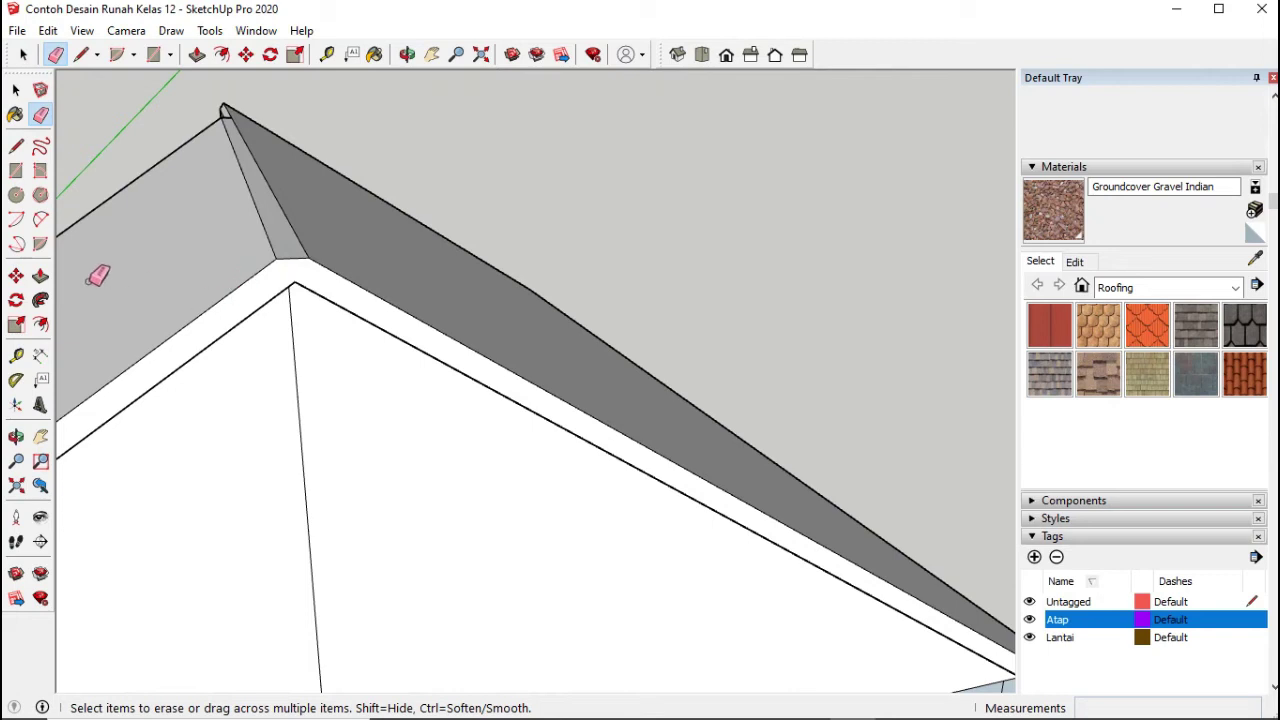
Step: Pull the side face of the rear half-gable beside the back garden outward until it is flush with the house wall below
left_click(16, 440)
left_click_drag(443, 326, 346, 409)
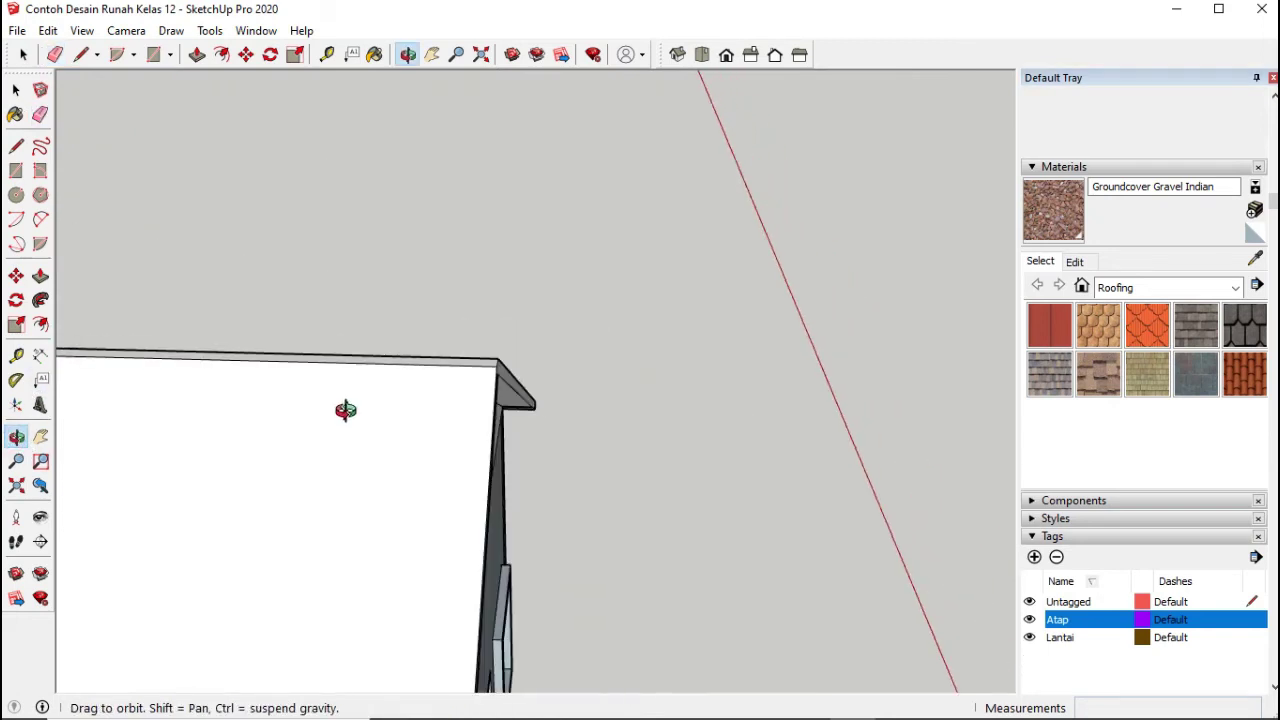
left_click(40, 437)
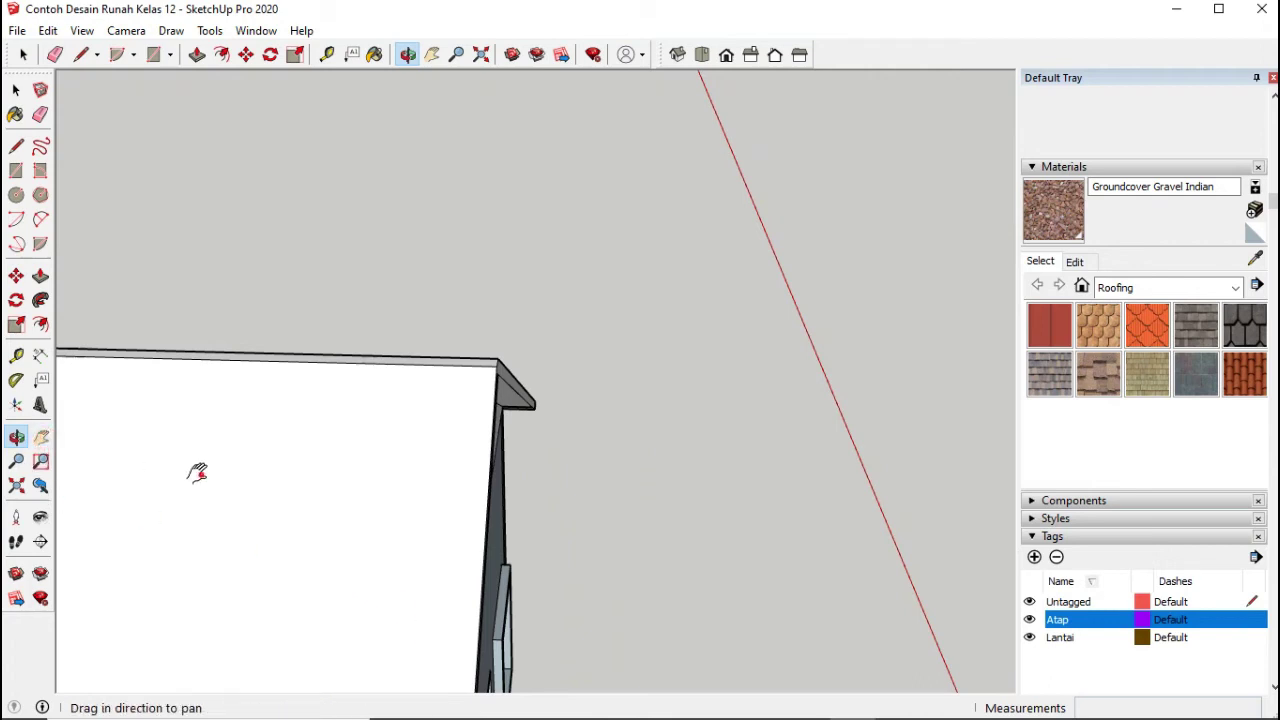
left_click_drag(182, 408, 631, 406)
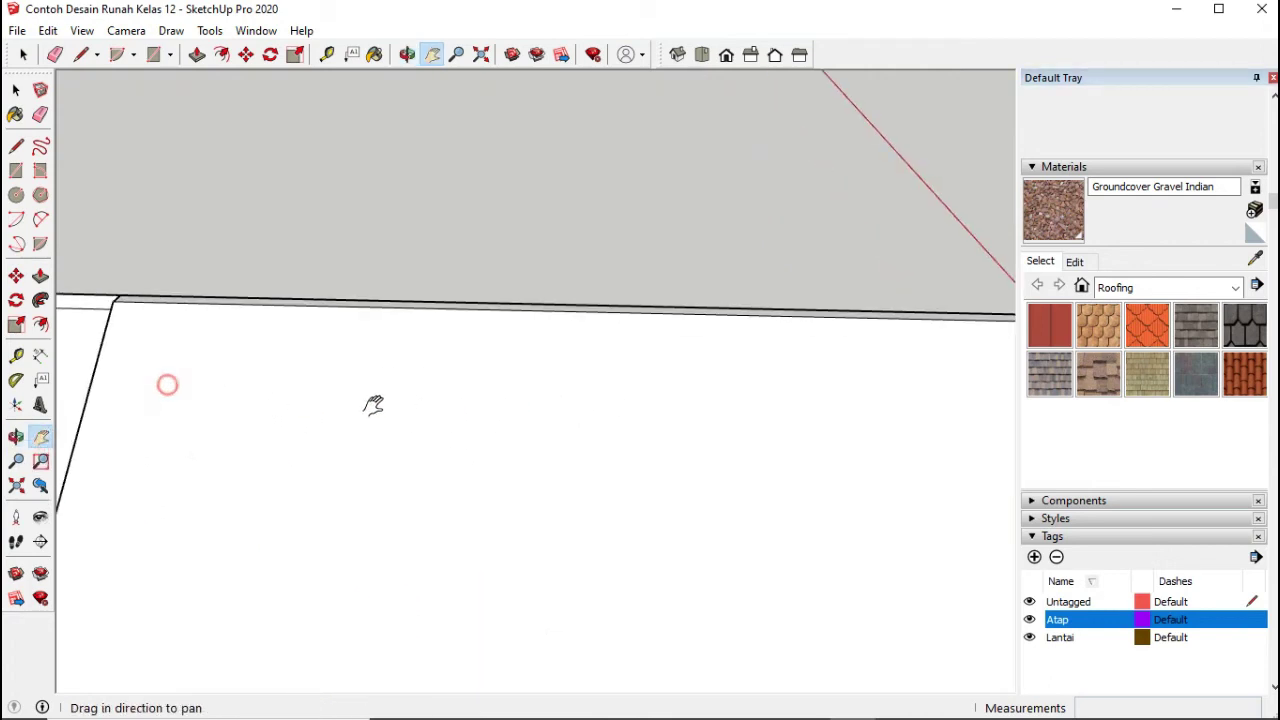
left_click_drag(373, 404, 651, 400)
left_click_drag(437, 429, 549, 319)
left_click(16, 437)
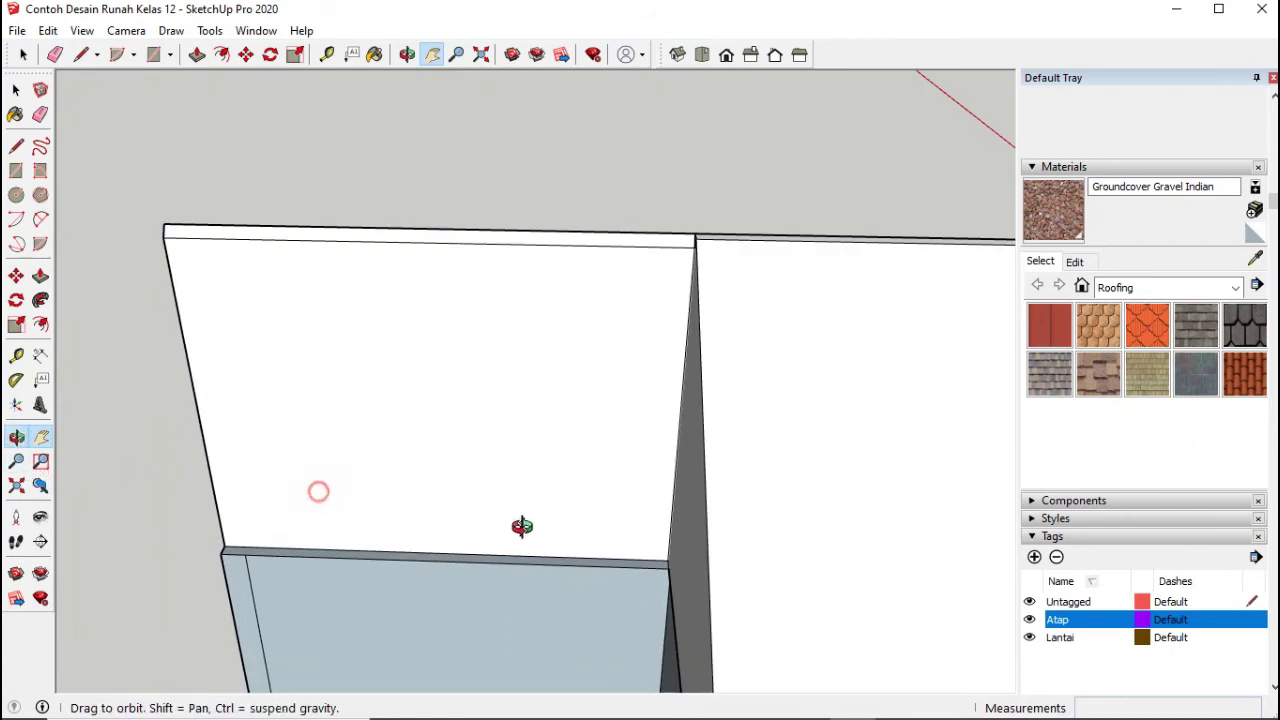
left_click_drag(723, 549, 815, 450)
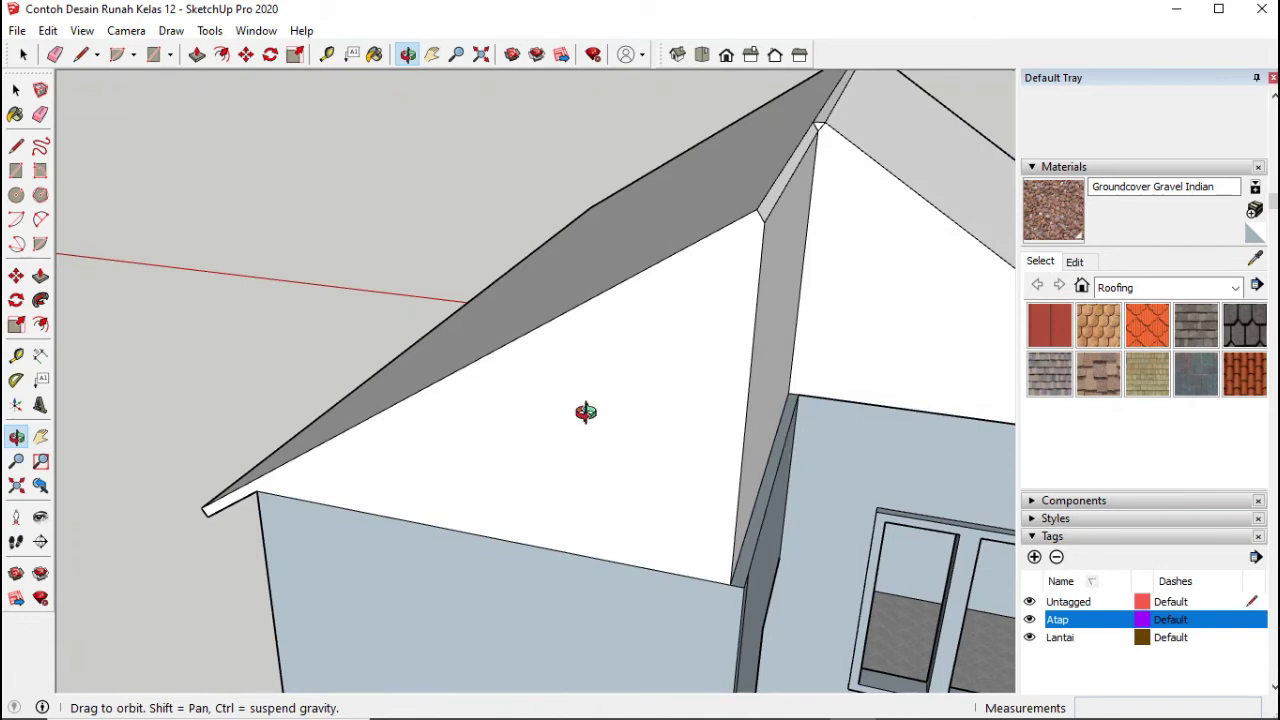
left_click(40, 277)
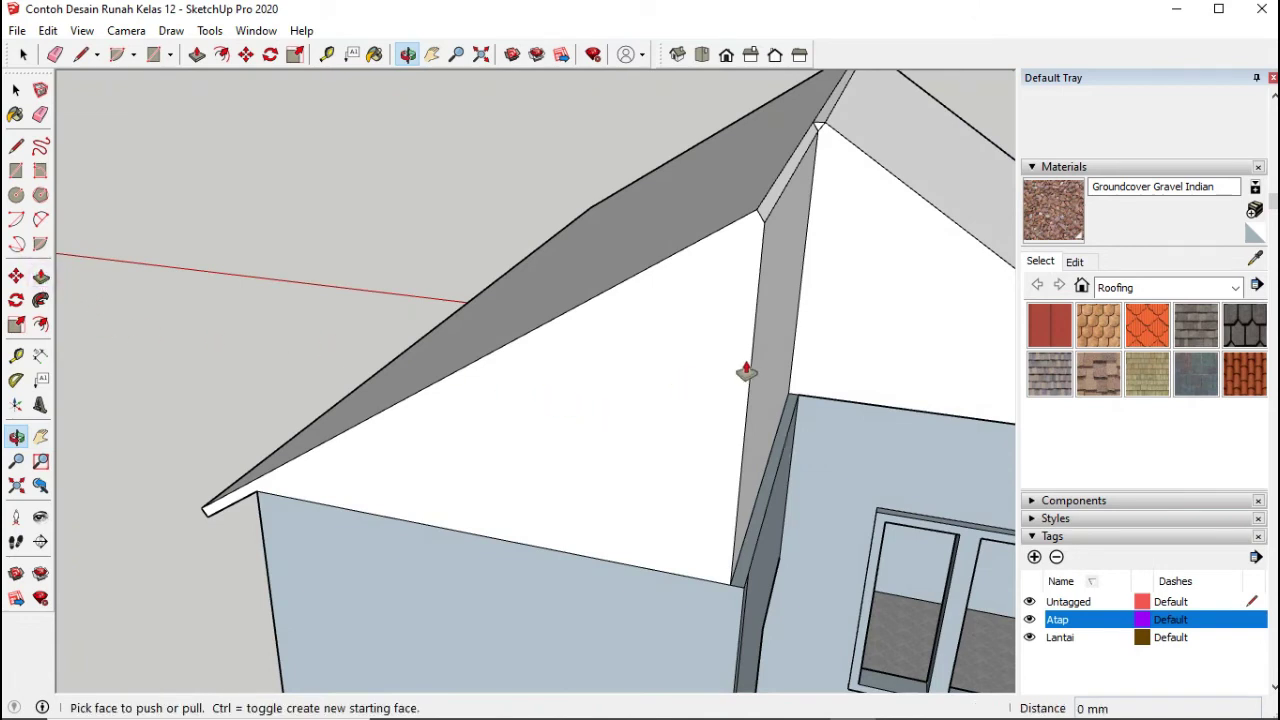
left_click_drag(778, 358, 800, 364)
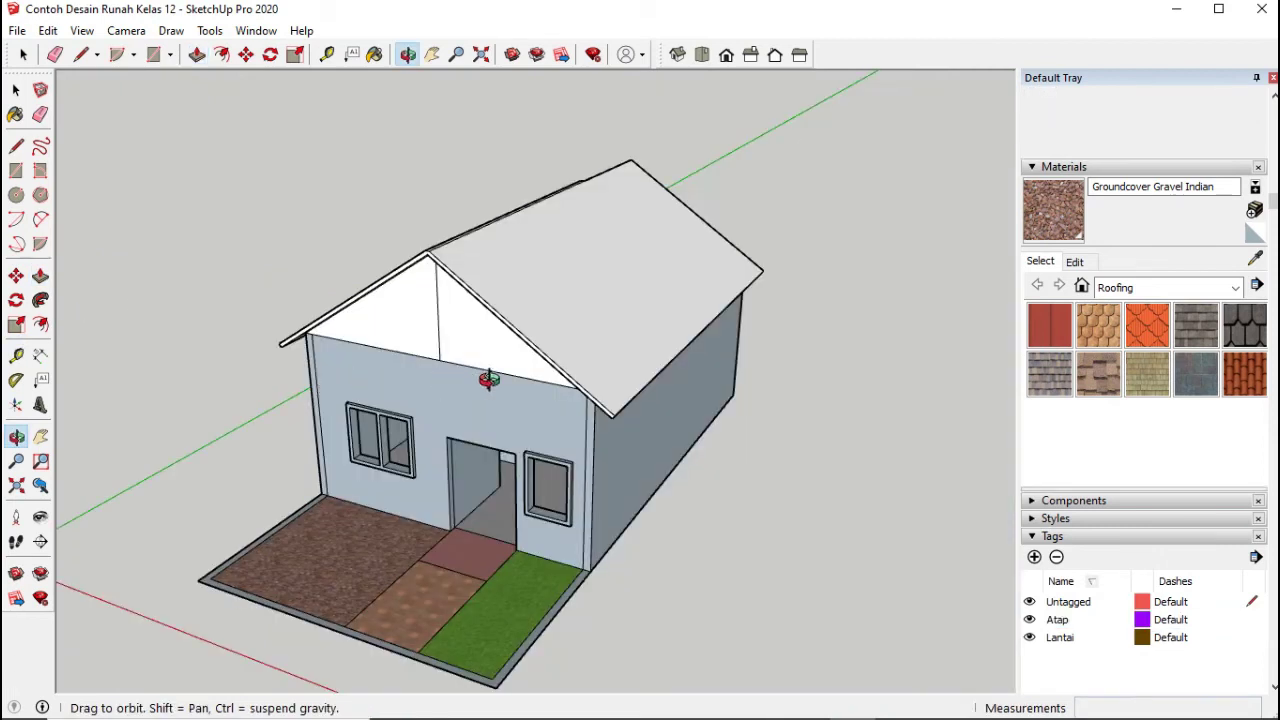
Step: Examine the whole house and the open ridge joint above the rear half-gable from several angles
left_click_drag(486, 371, 422, 333)
left_click_drag(563, 381, 466, 329)
left_click_drag(710, 372, 474, 357)
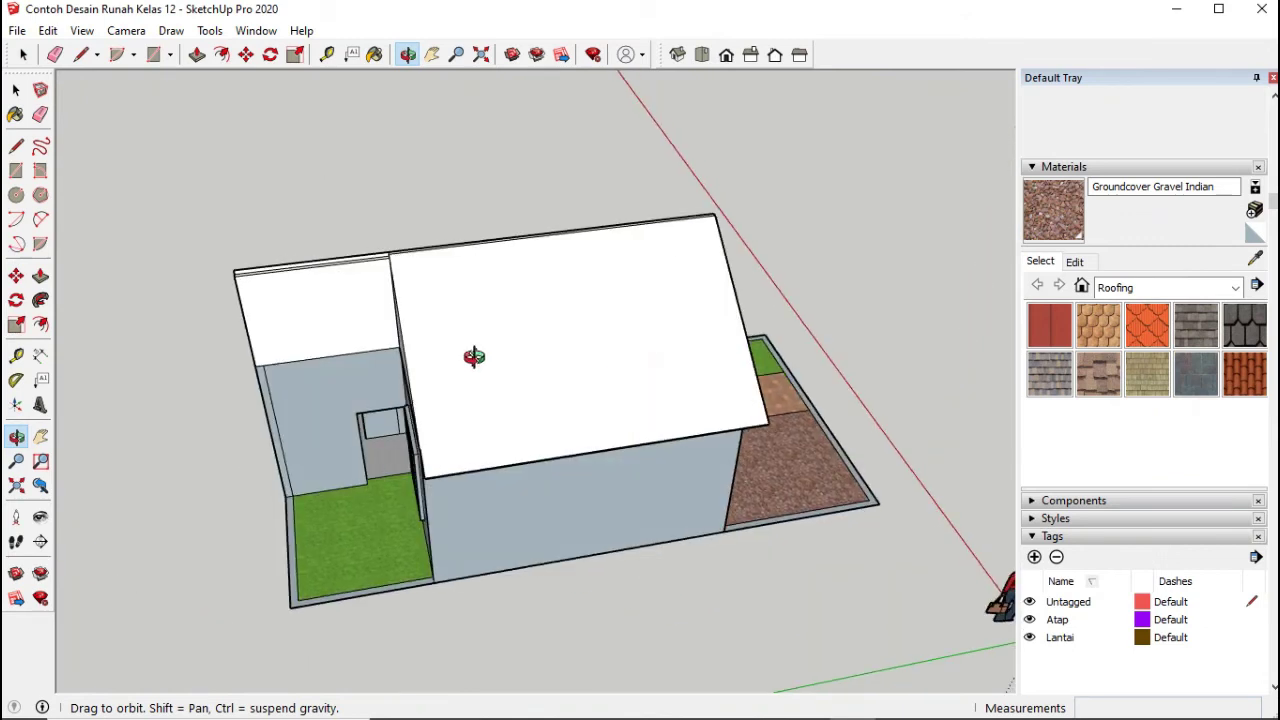
left_click_drag(583, 346, 442, 369)
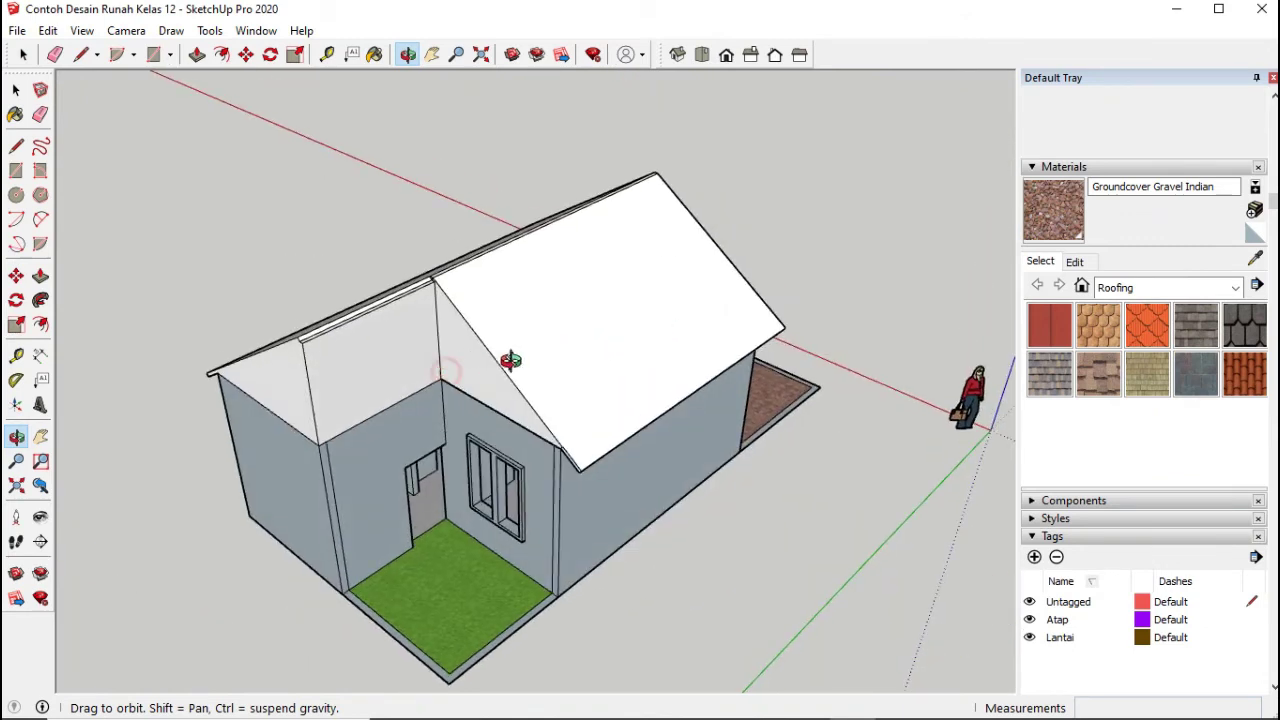
scroll(486, 353, "up", 4)
scroll(371, 312, "up", 3)
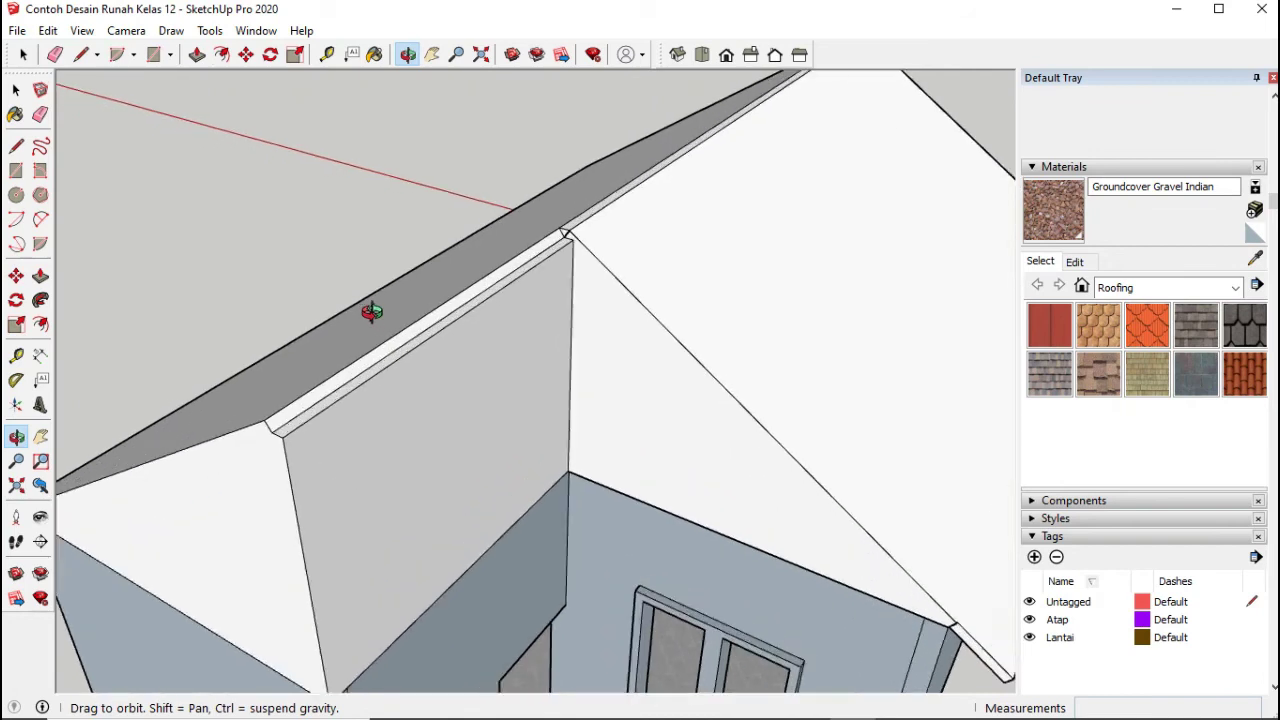
left_click_drag(451, 257, 558, 298)
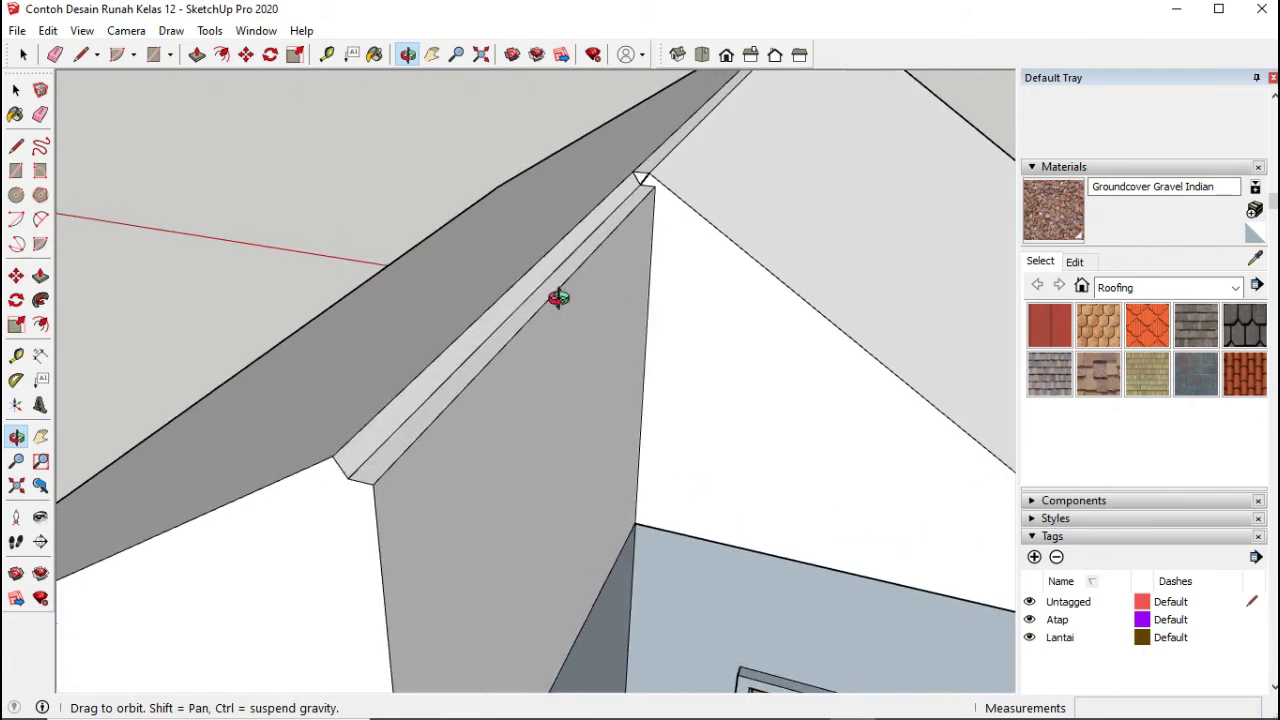
scroll(560, 300, "down", 1)
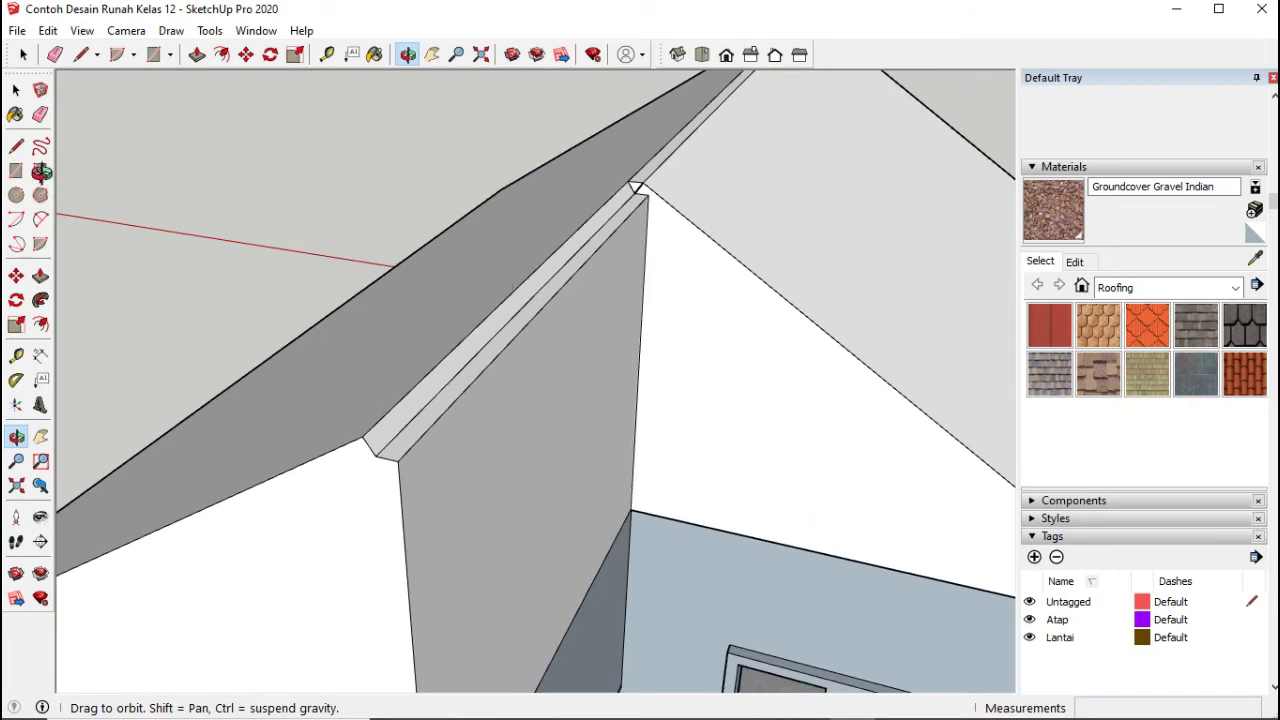
mouse_move(636, 9)
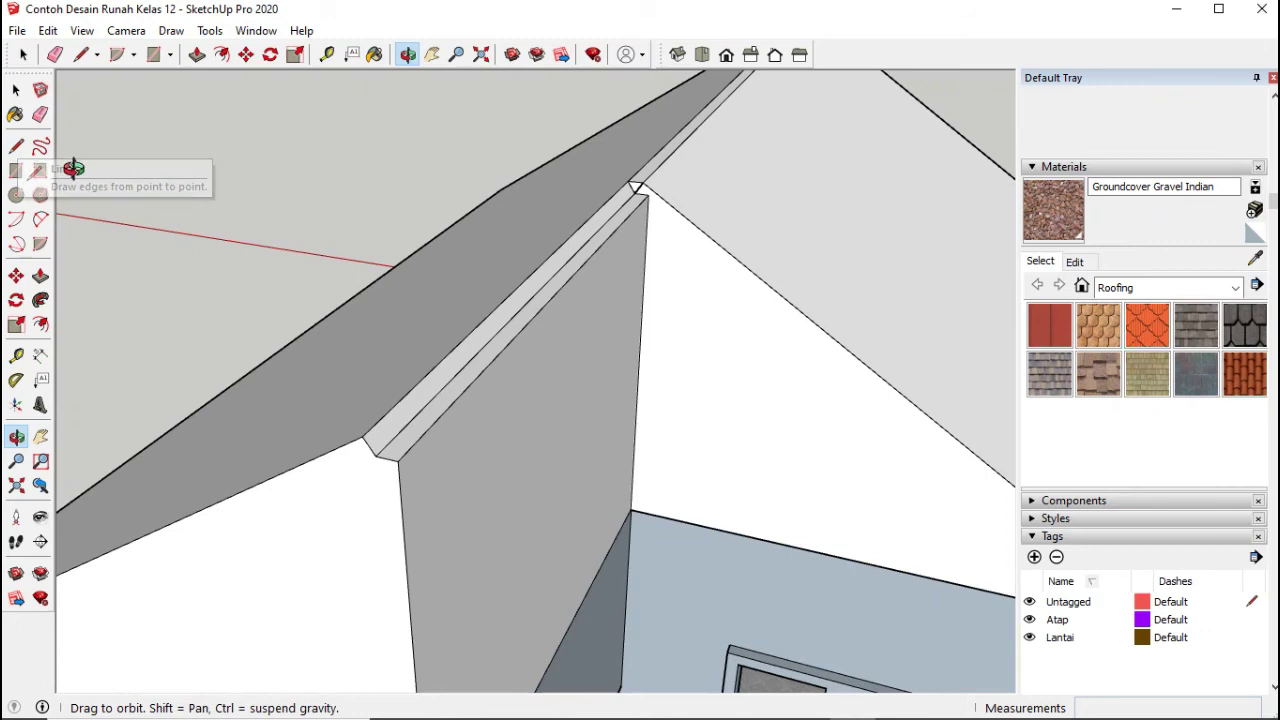
left_click(16, 146)
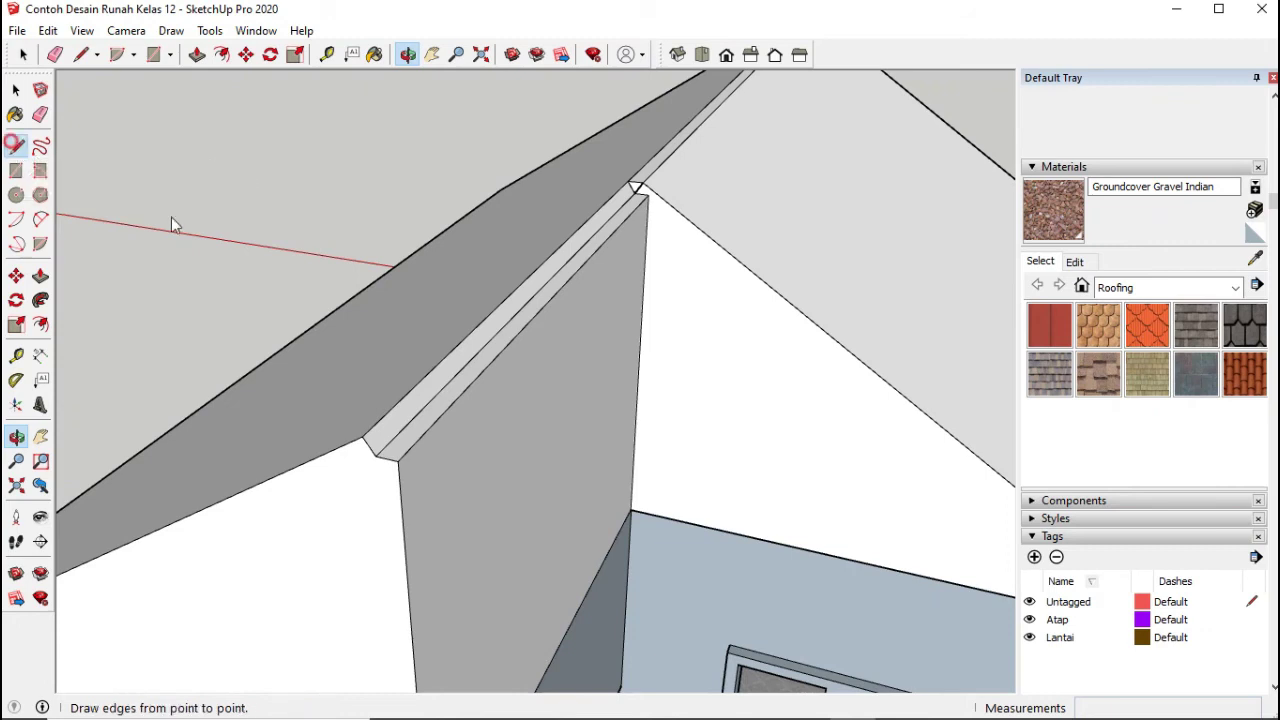
left_click(363, 437)
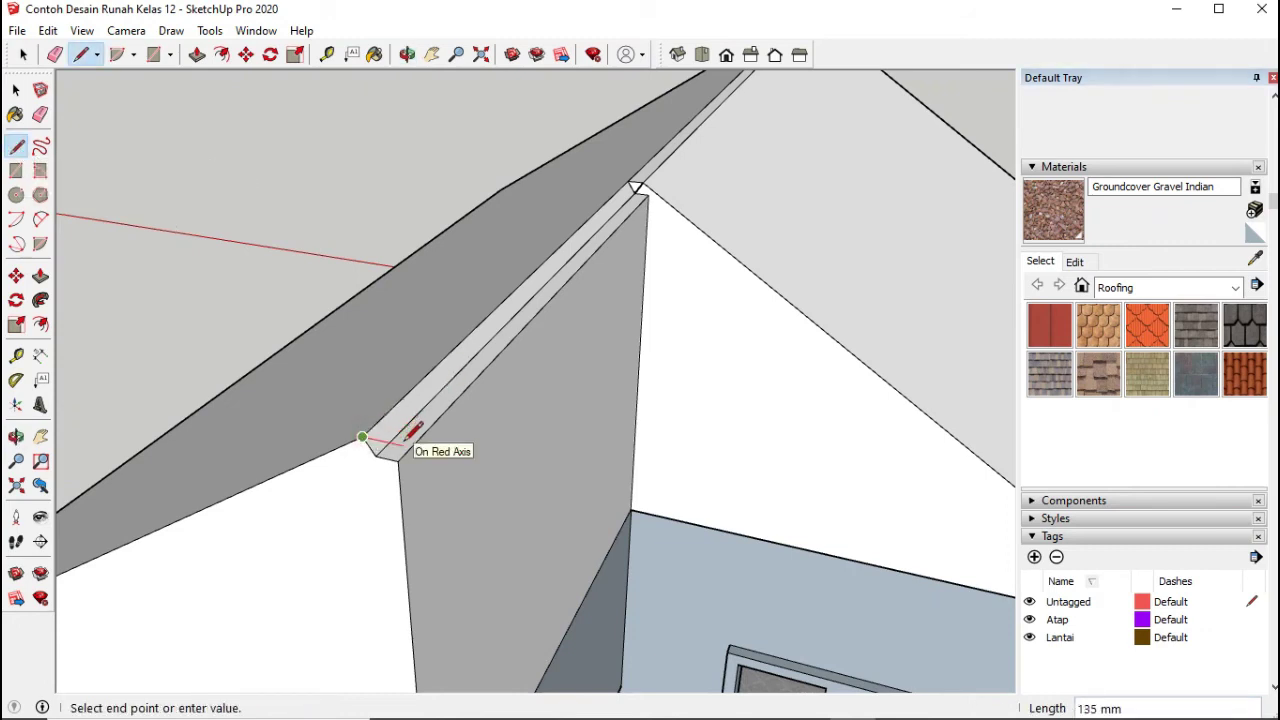
left_click(16, 89)
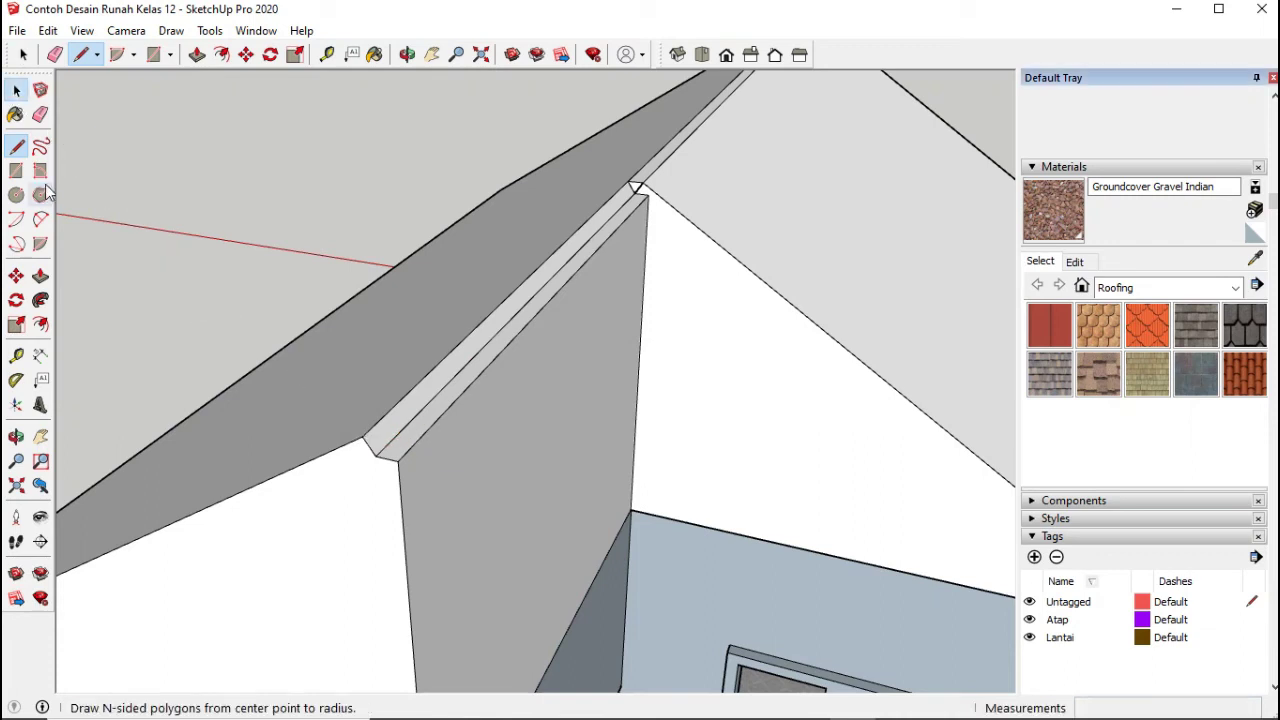
Step: Extrude the ridge filler's triangular rear end face about 2690 mm along the ridge to the outer corner of the rear half-gable
left_click(40, 276)
scroll(640, 186, "up", 1)
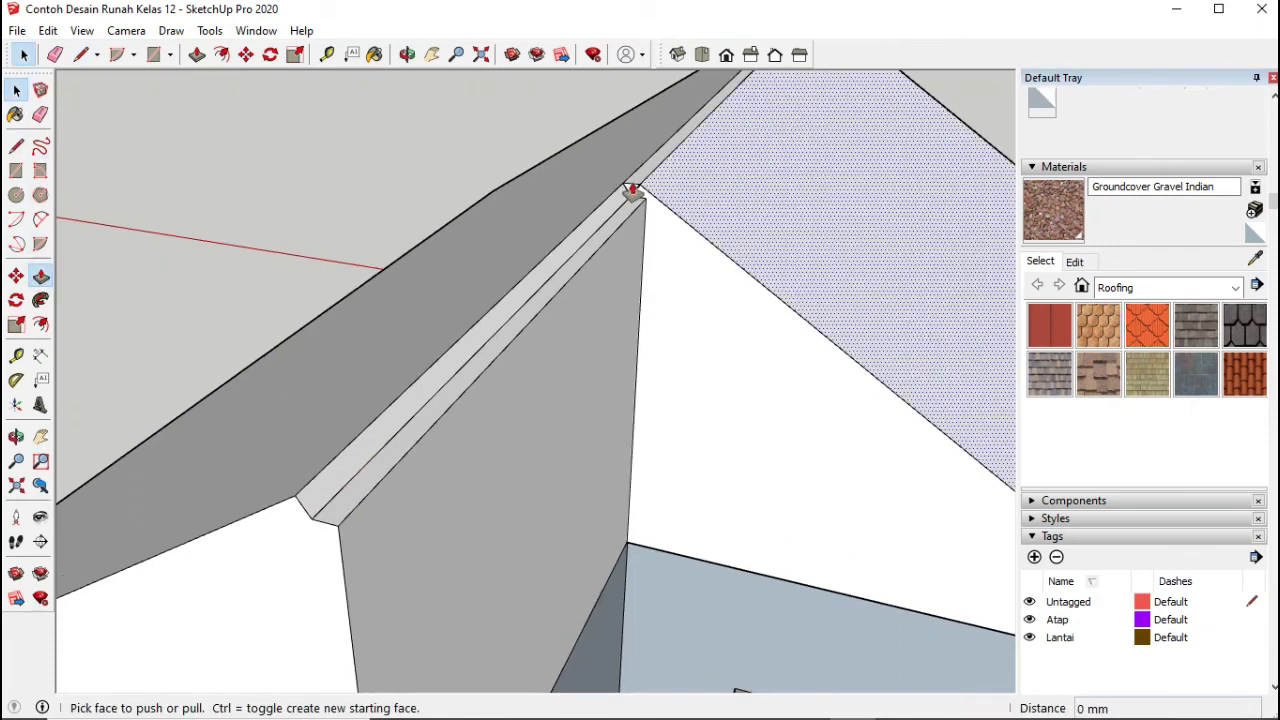
scroll(632, 190, "up", 1)
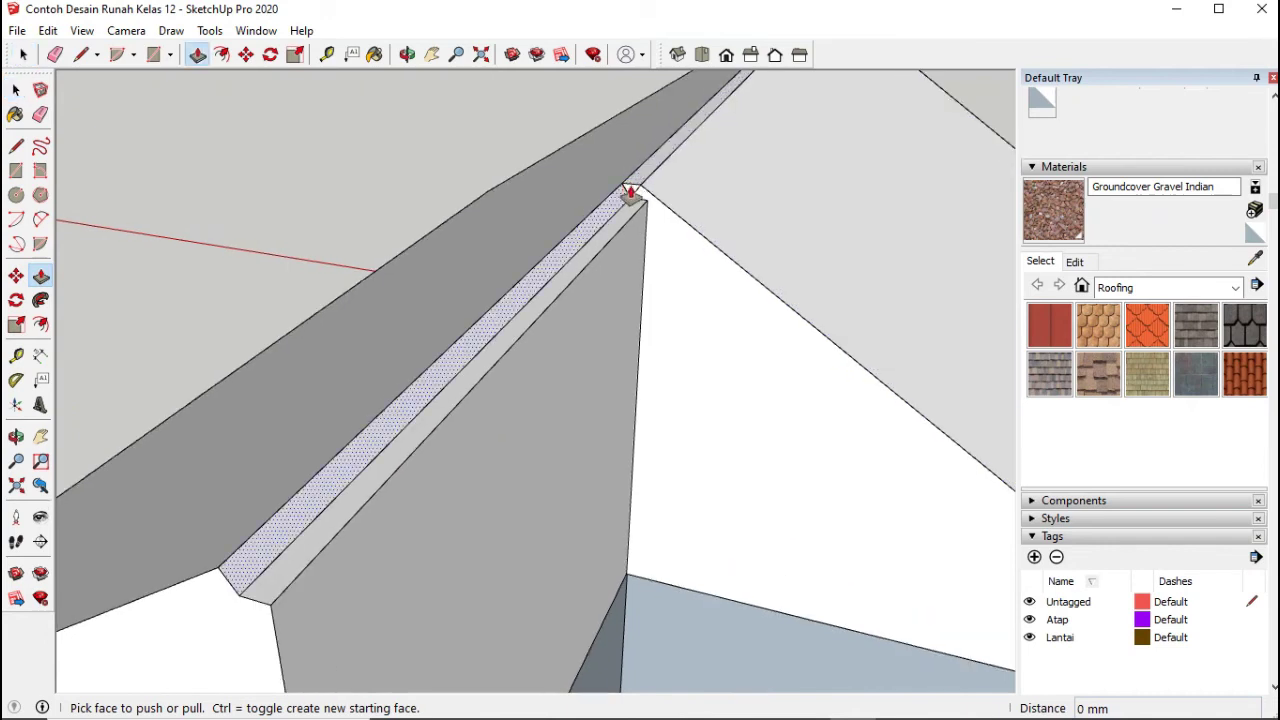
left_click(16, 90)
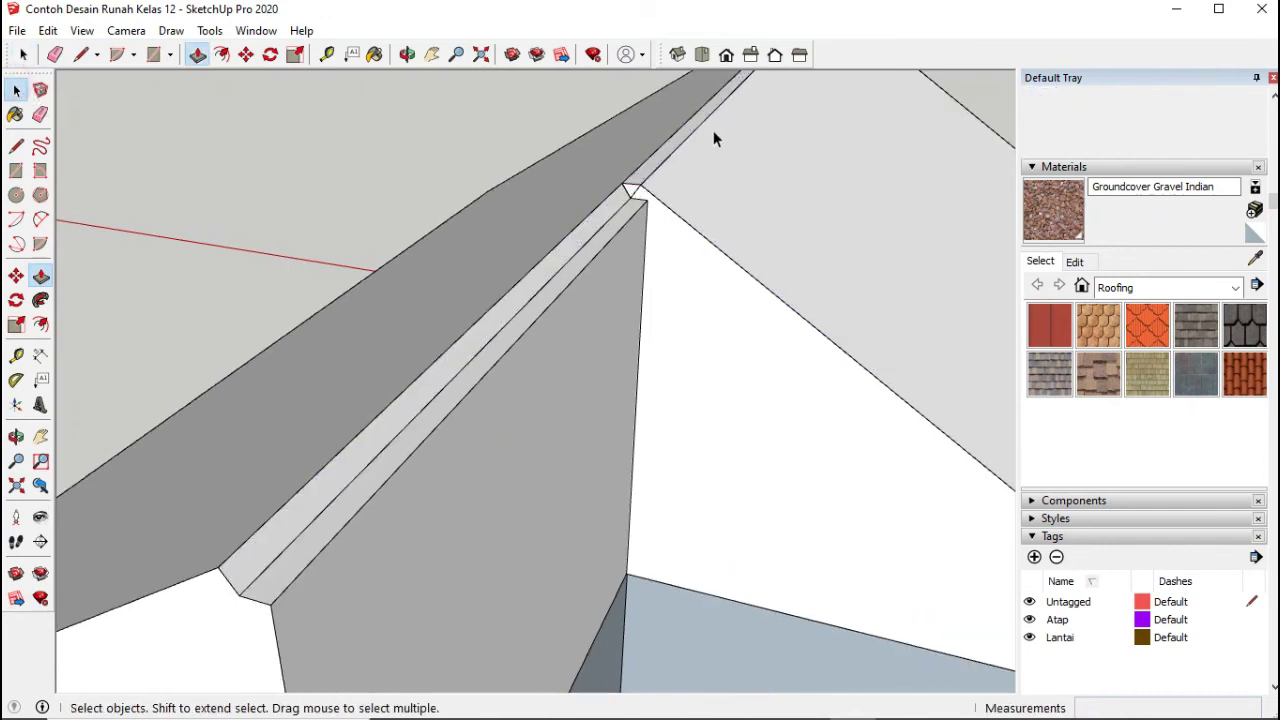
scroll(634, 191, "up", 1)
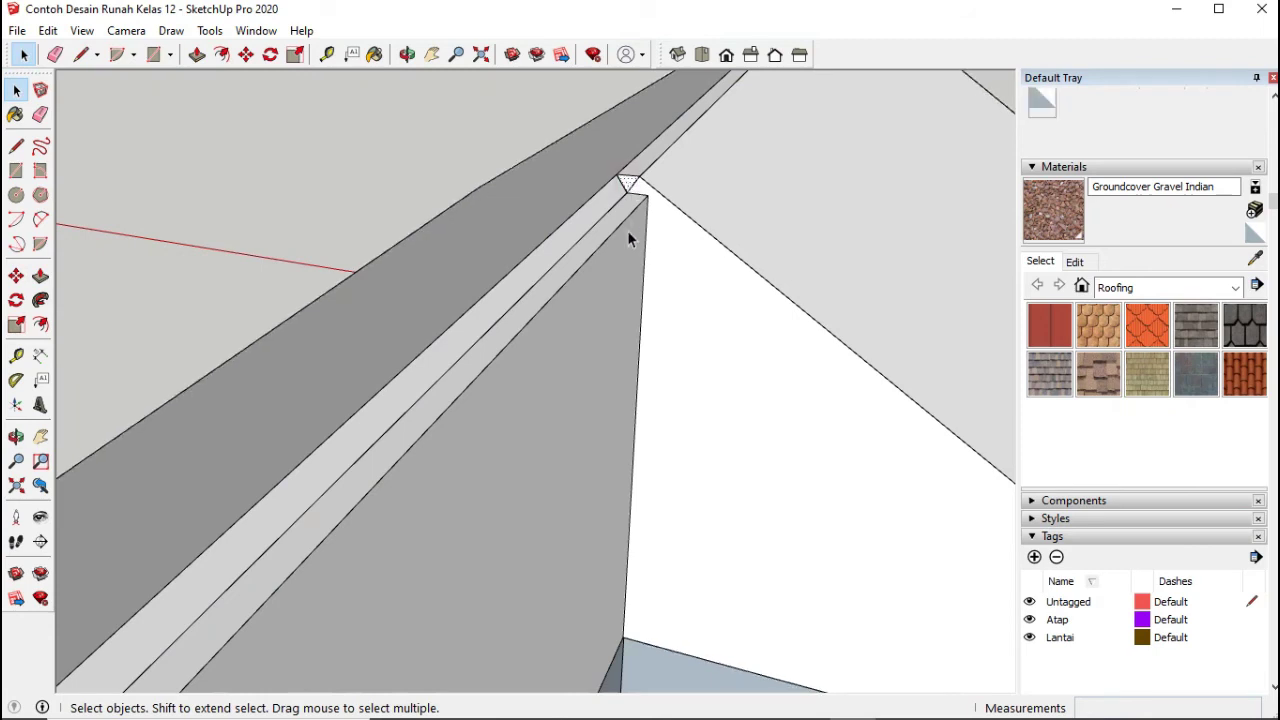
scroll(629, 238, "down", 2)
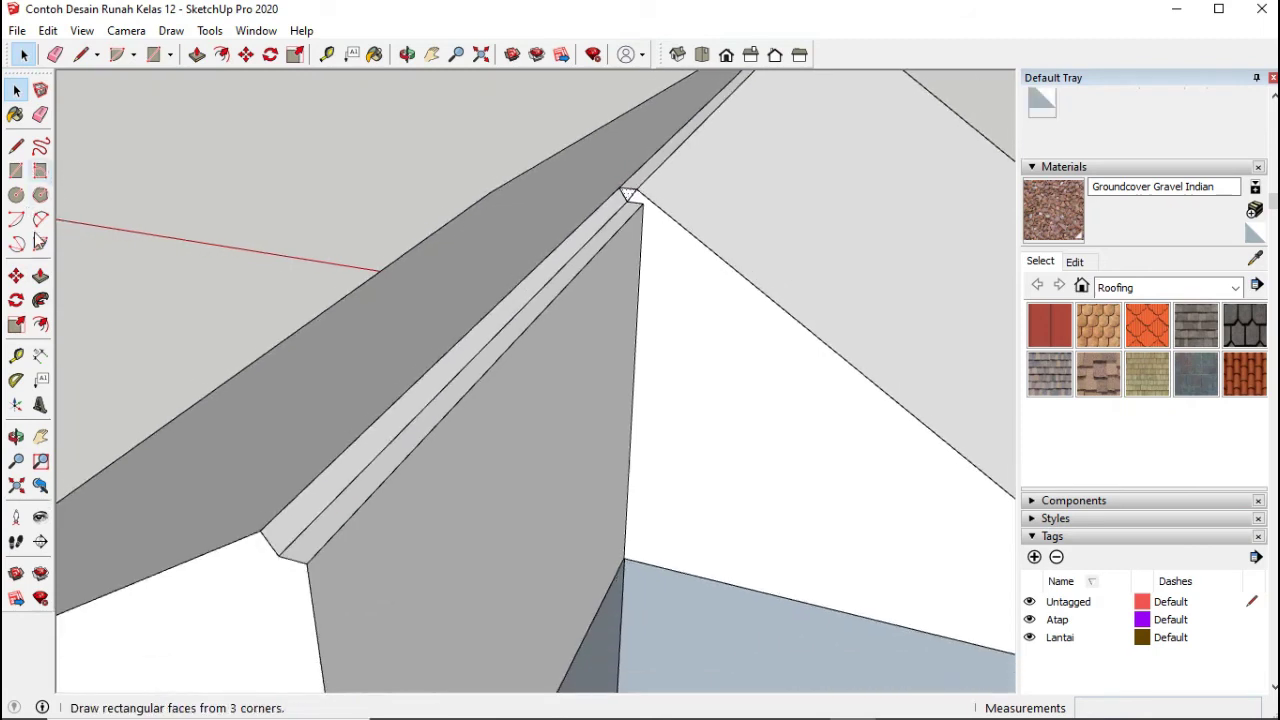
left_click(40, 276)
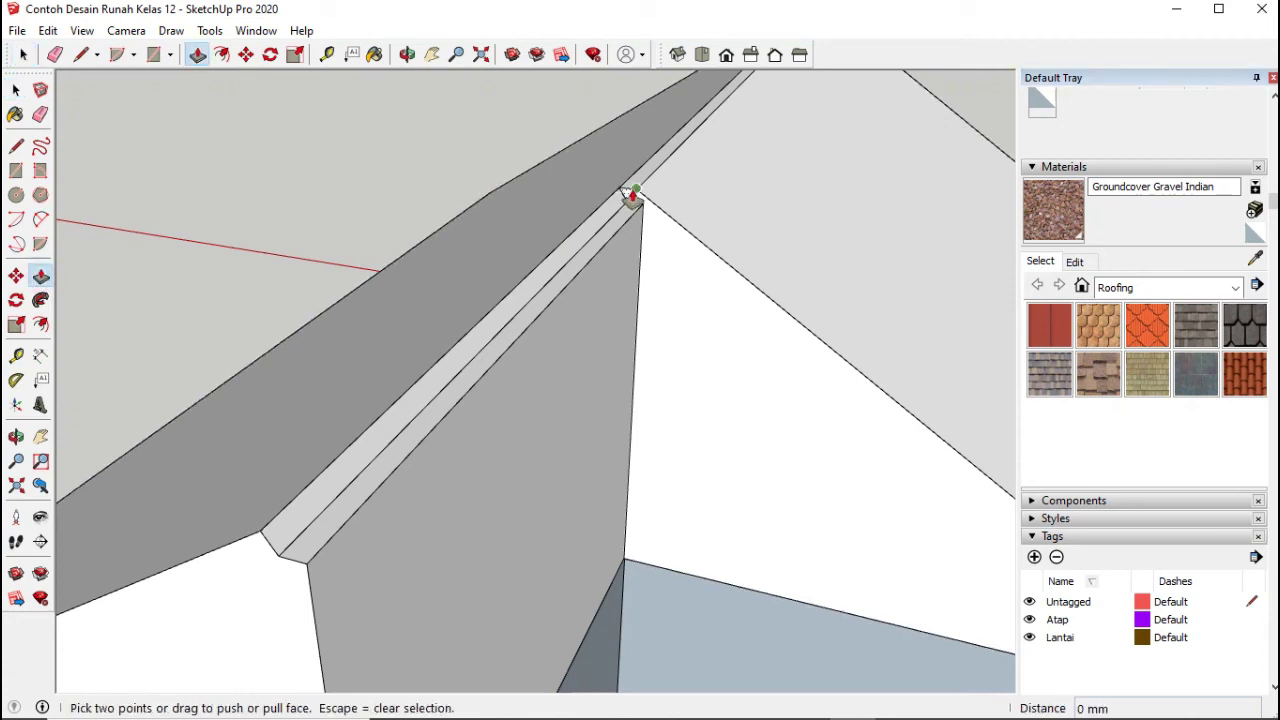
left_click(625, 190)
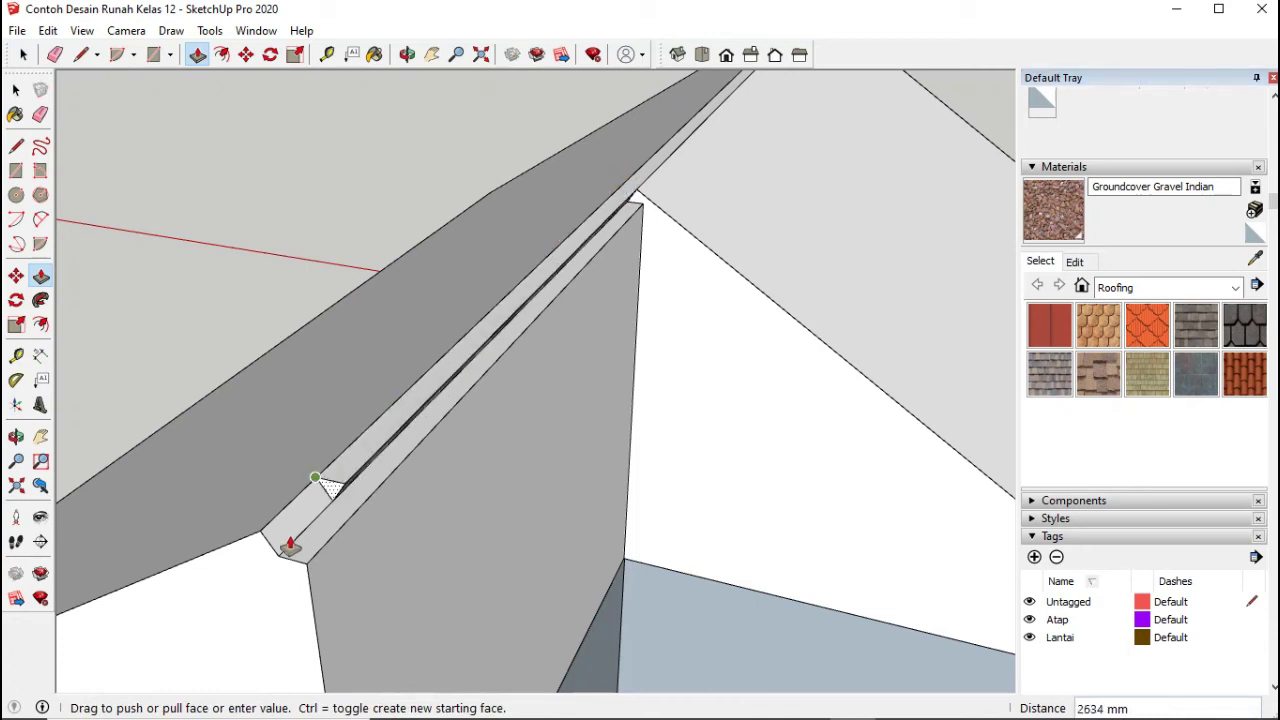
left_click(280, 562)
left_click(280, 562)
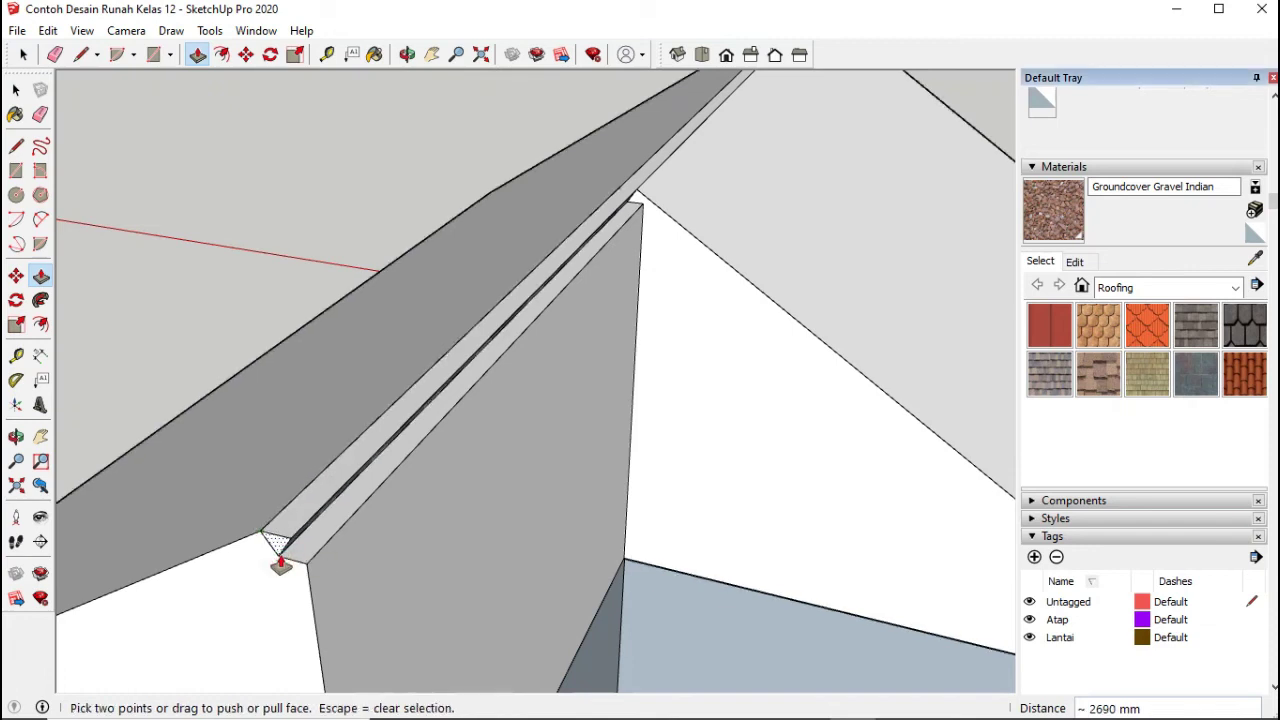
Step: Examine how the extended ridge filler meets the roof slope and the half-gable's top at the rear end
scroll(277, 565, "up", 3)
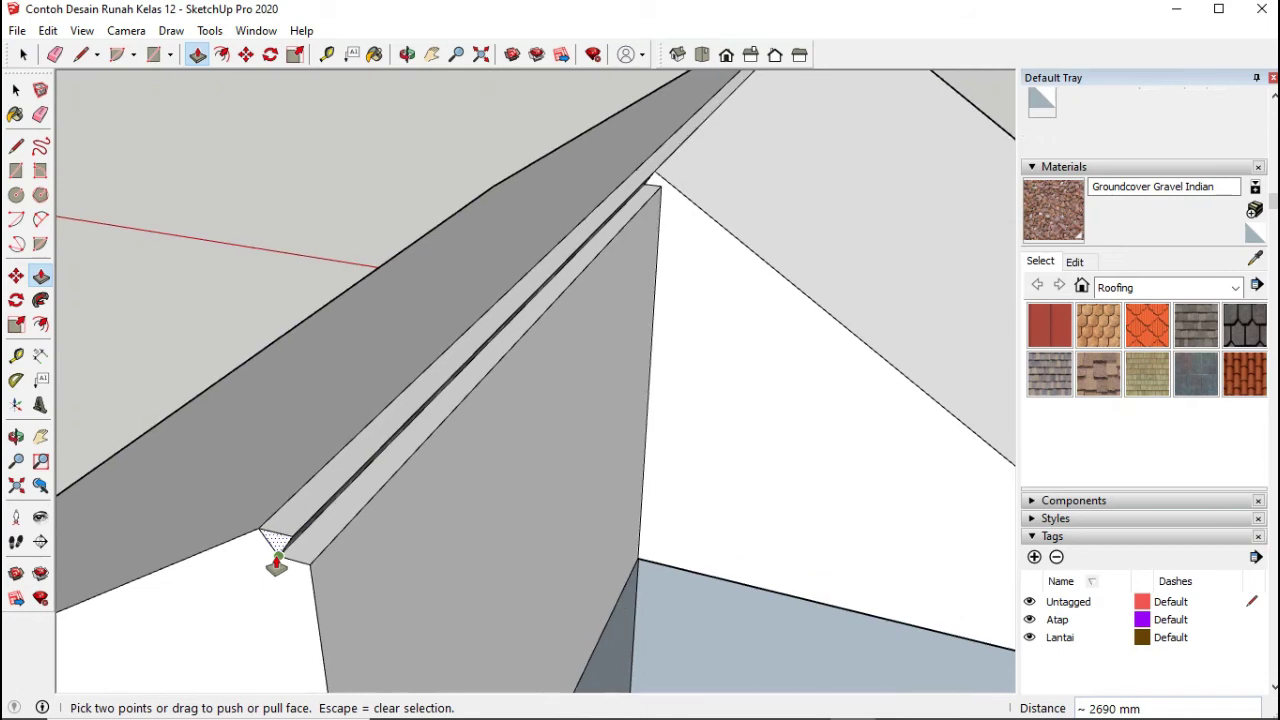
left_click(16, 436)
left_click_drag(275, 541, 260, 517)
left_click_drag(343, 489, 525, 518)
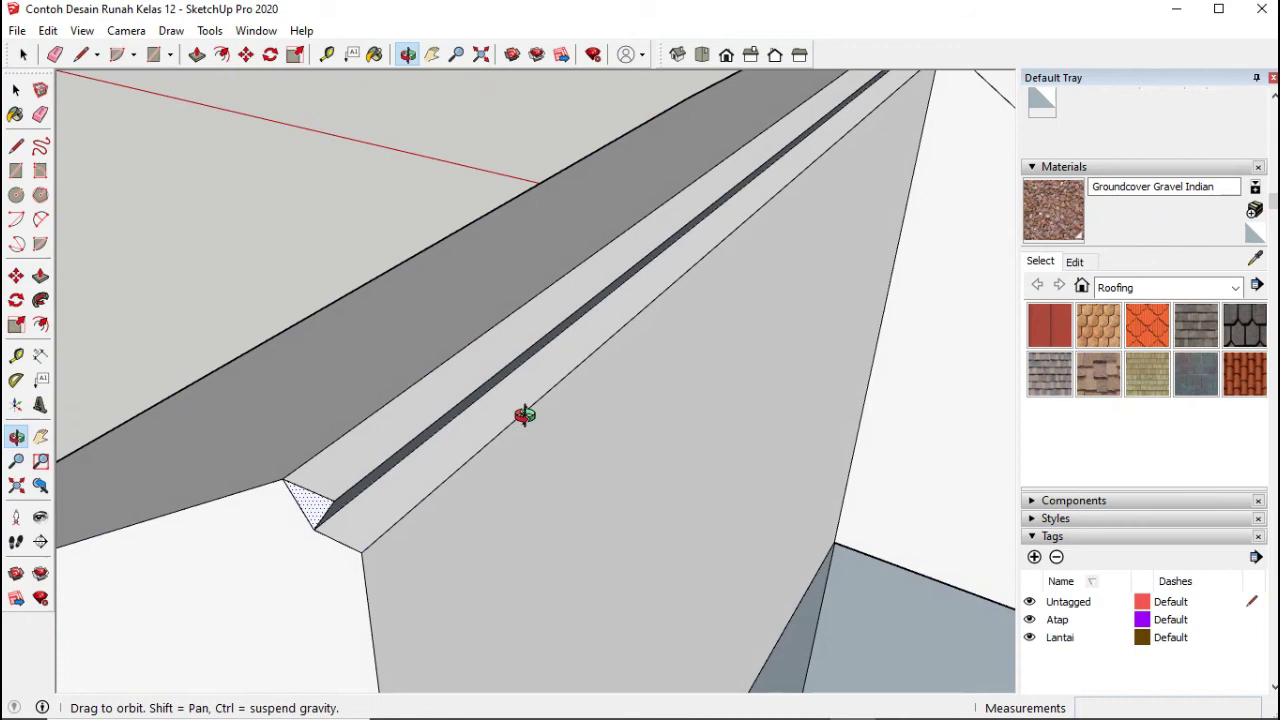
scroll(552, 343, "down", 2)
mouse_move(627, 320)
left_mouse_down()
mouse_move(614, 340)
mouse_move(642, 302)
left_mouse_up()
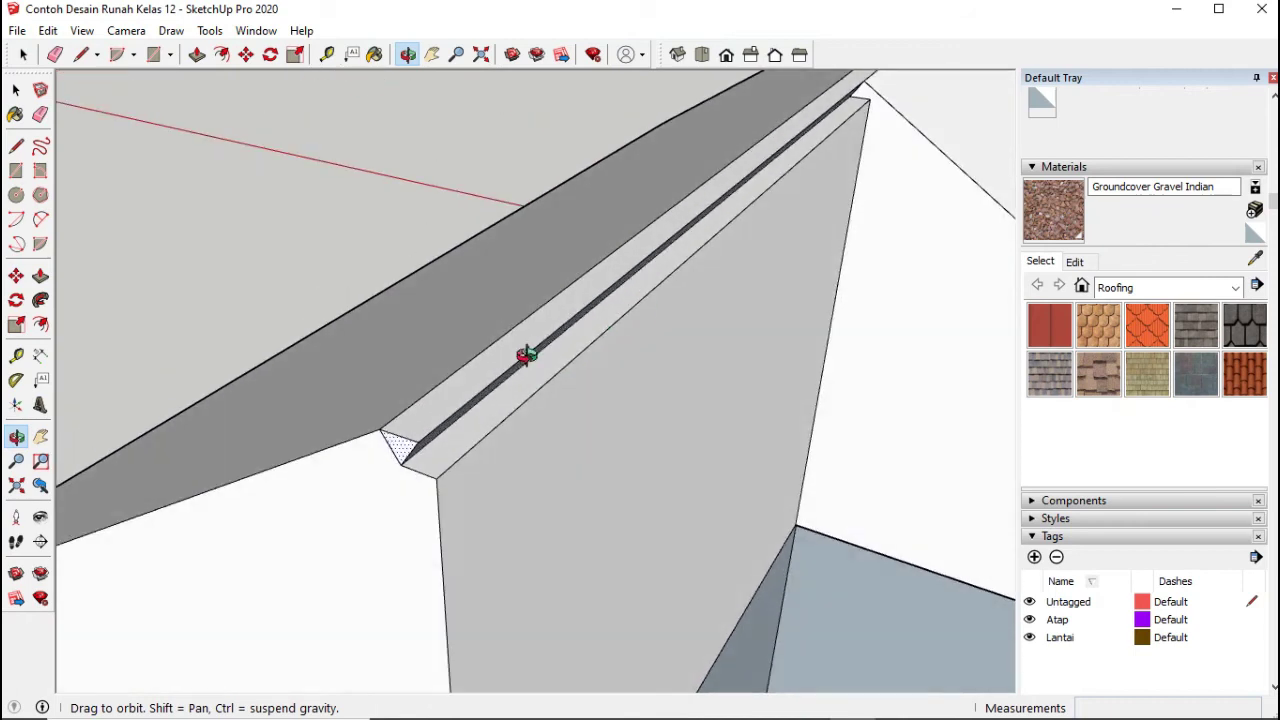
left_click(41, 437)
left_click_drag(449, 443, 433, 450)
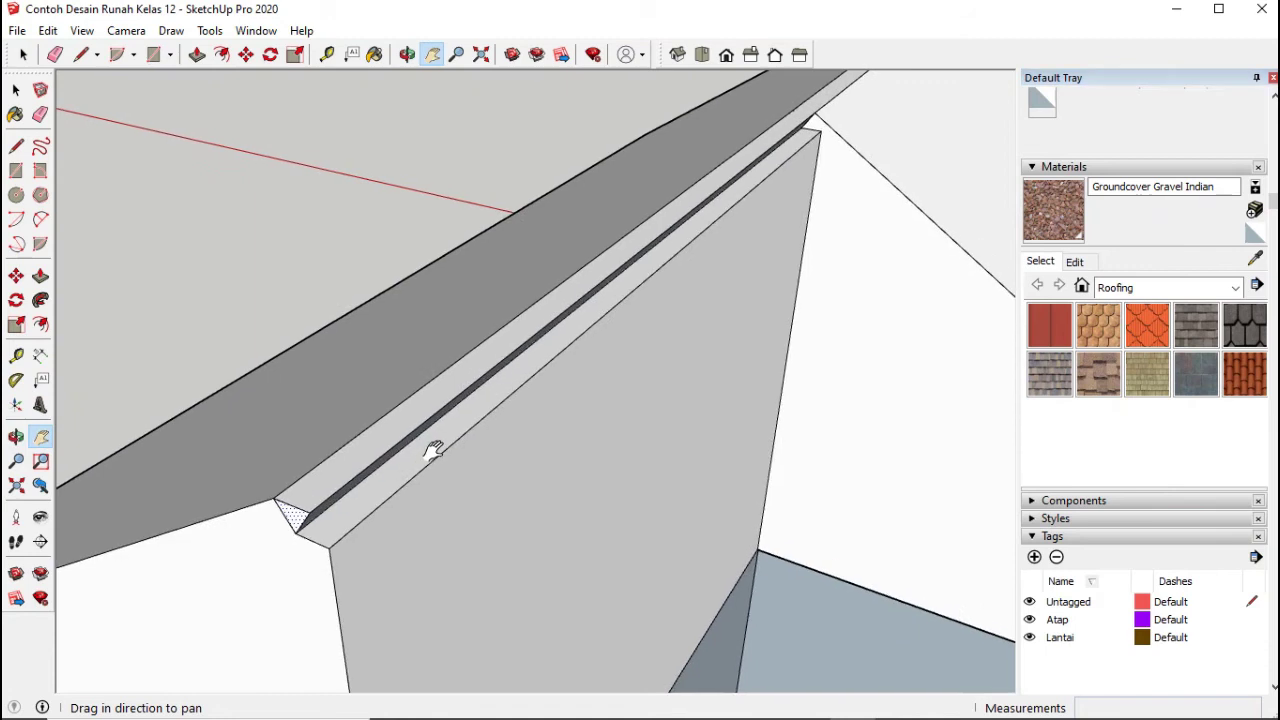
scroll(293, 520, "up", 2)
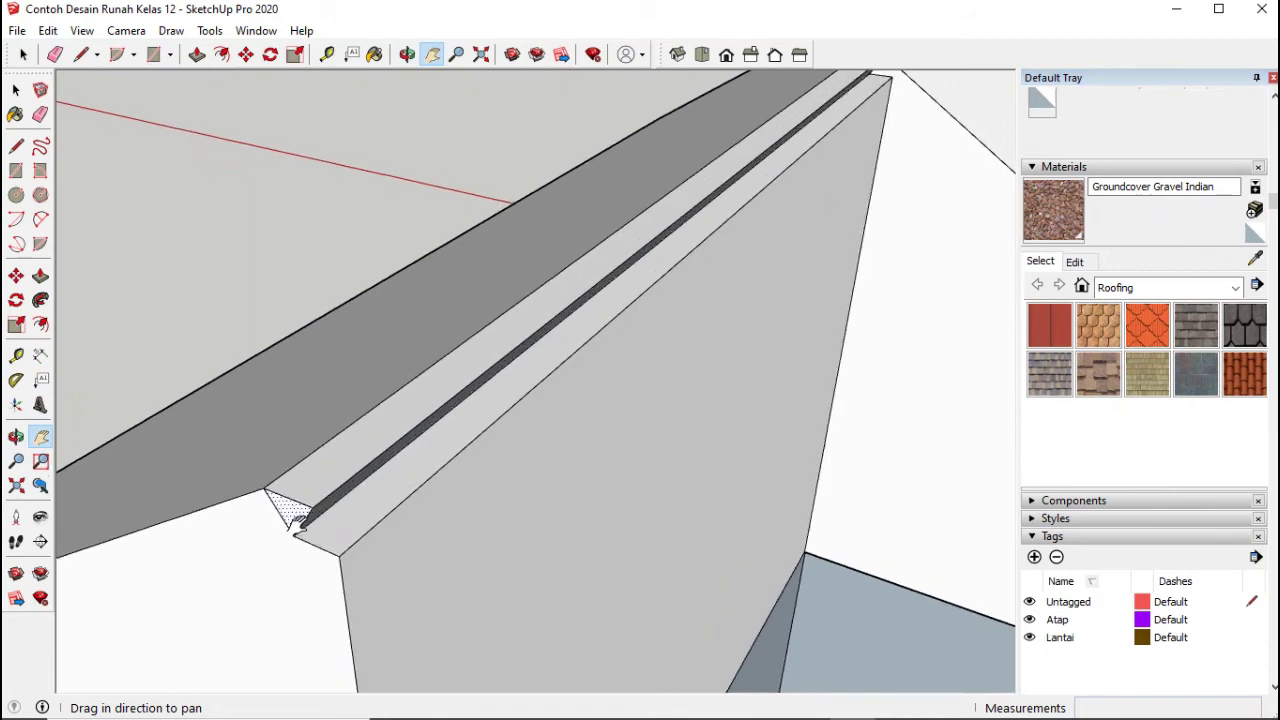
left_click(16, 437)
left_click_drag(282, 540, 349, 489)
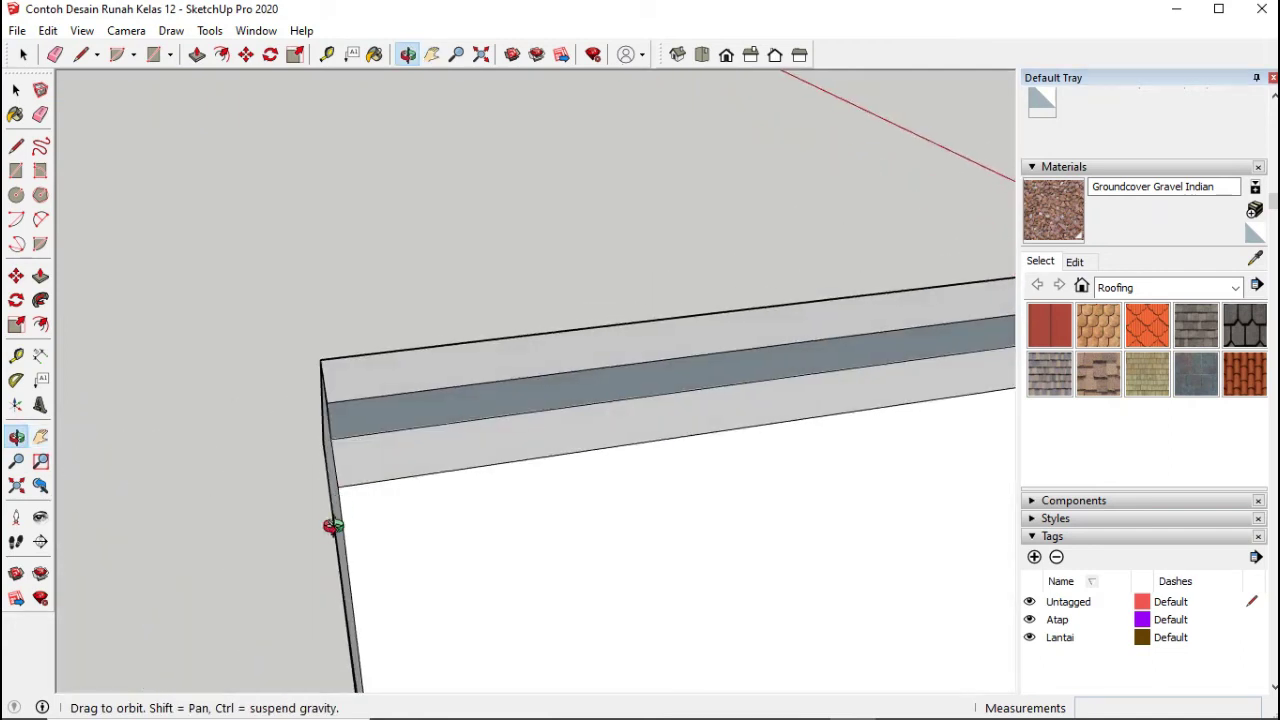
left_click_drag(425, 490, 420, 489)
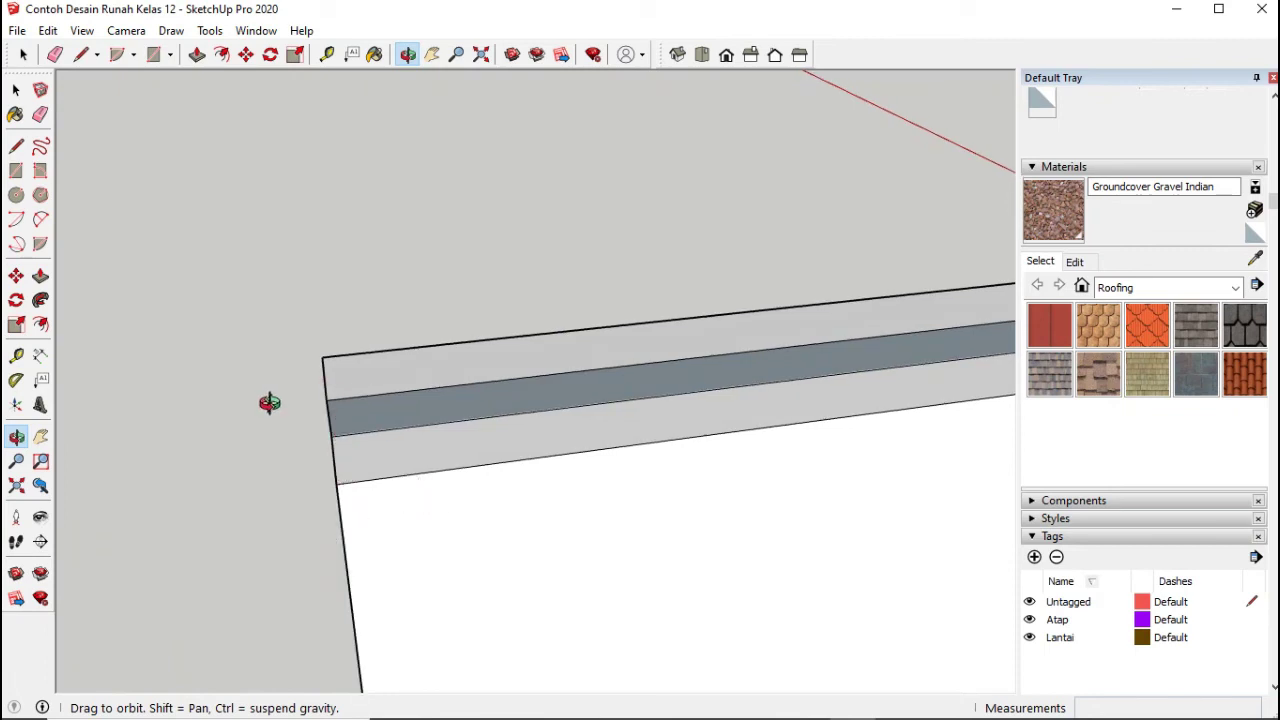
left_click_drag(452, 470, 113, 453)
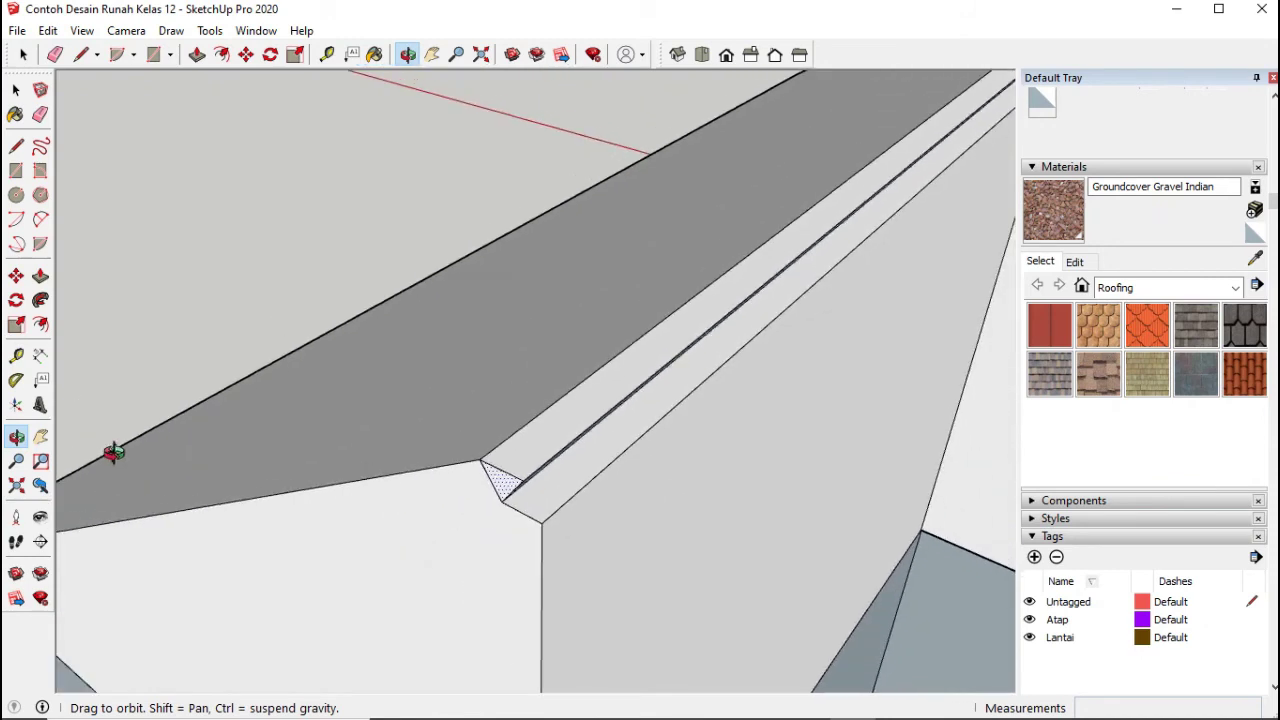
left_click(41, 437)
left_click_drag(660, 494, 491, 580)
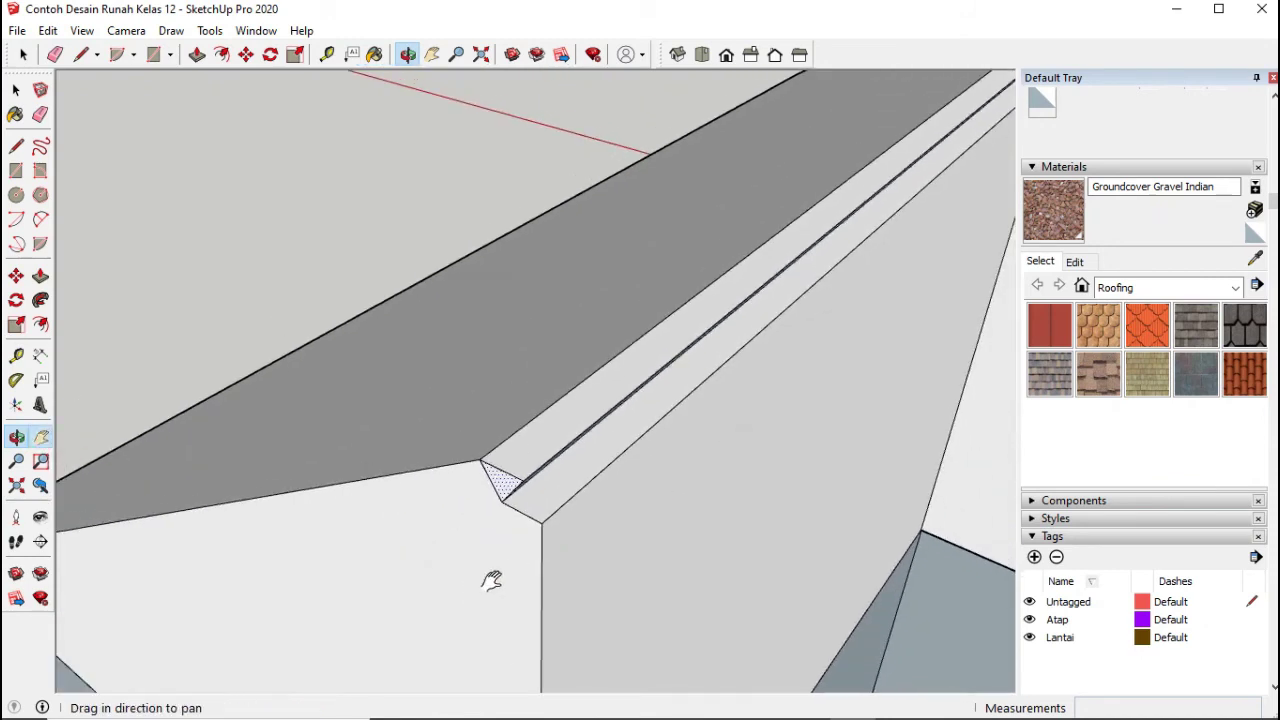
left_click_drag(673, 482, 724, 421)
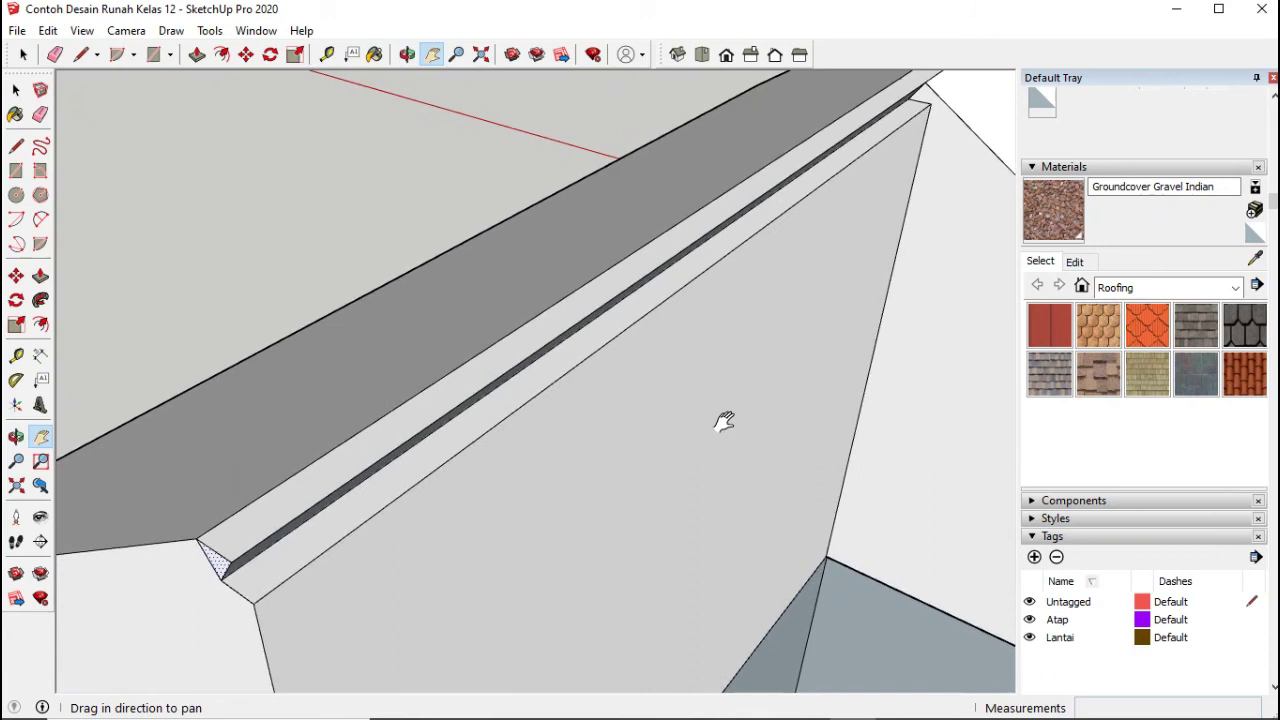
left_click(15, 147)
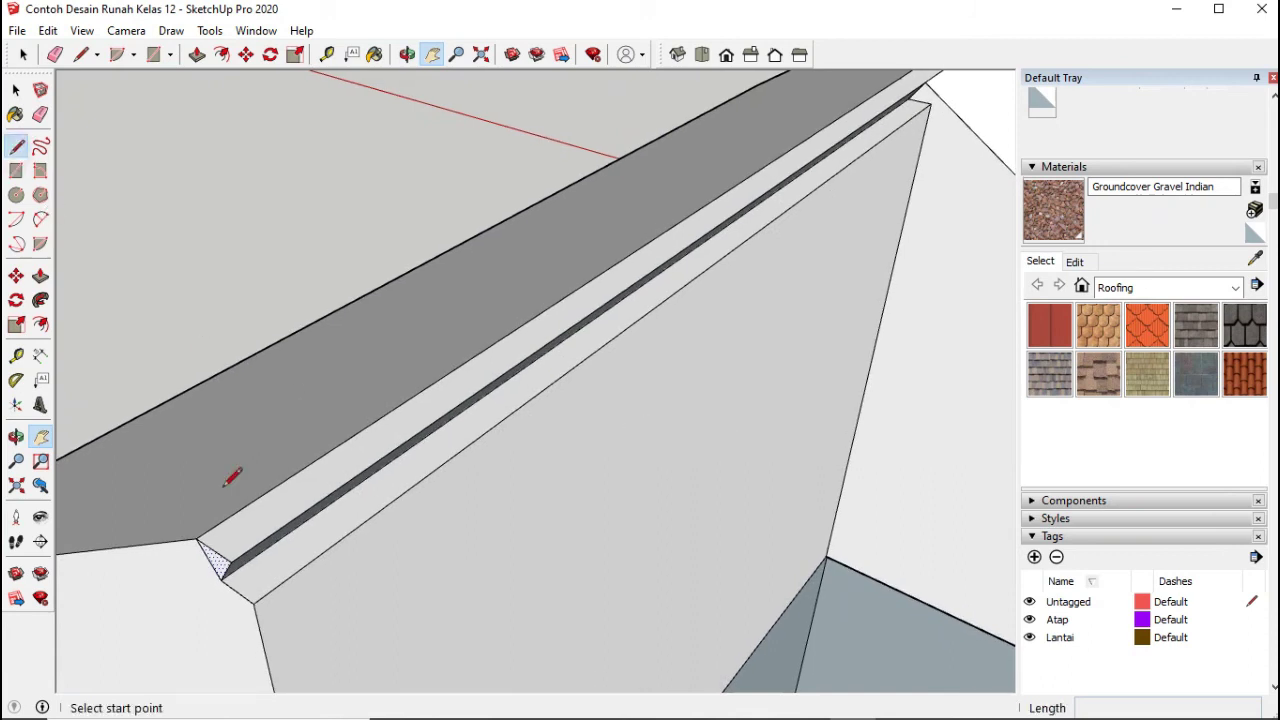
left_click(231, 563)
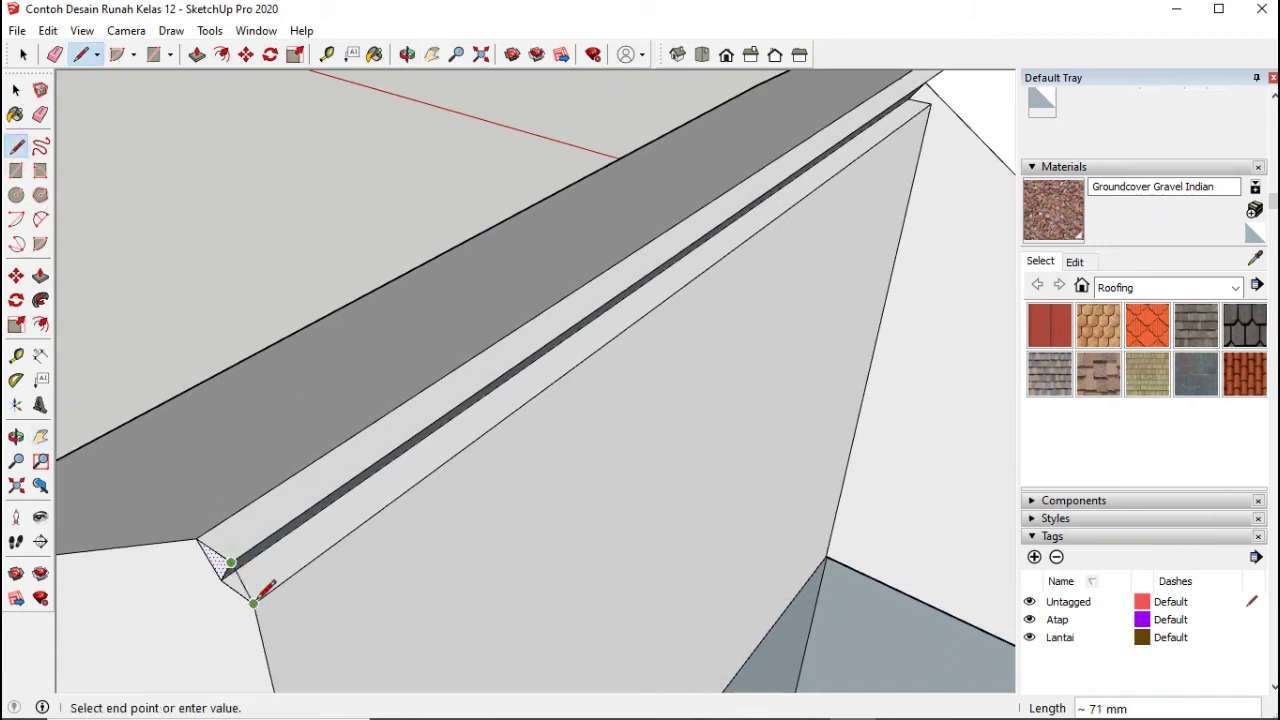
left_click(16, 90)
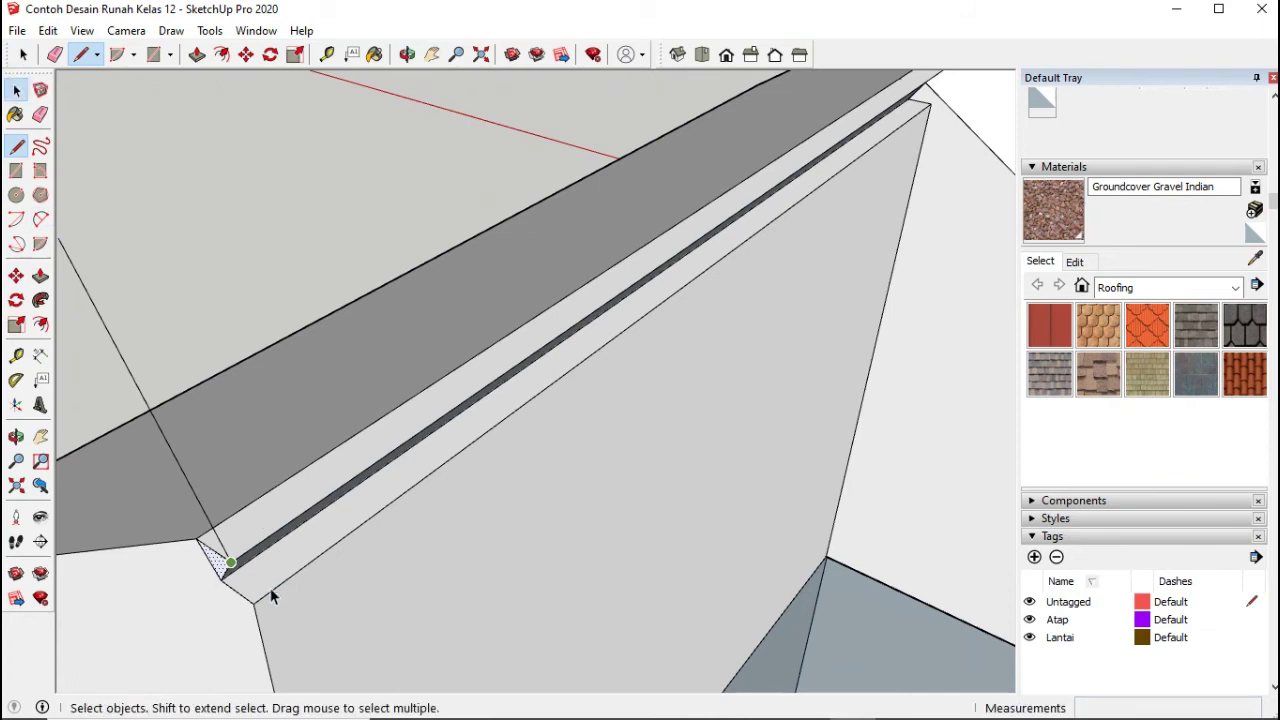
Step: Draw a line about 71 mm long from the ridge filler's outer end corner to the half-gable's upper corner, enclosing a triangular end face
left_click(16, 437)
left_click_drag(323, 583, 374, 566)
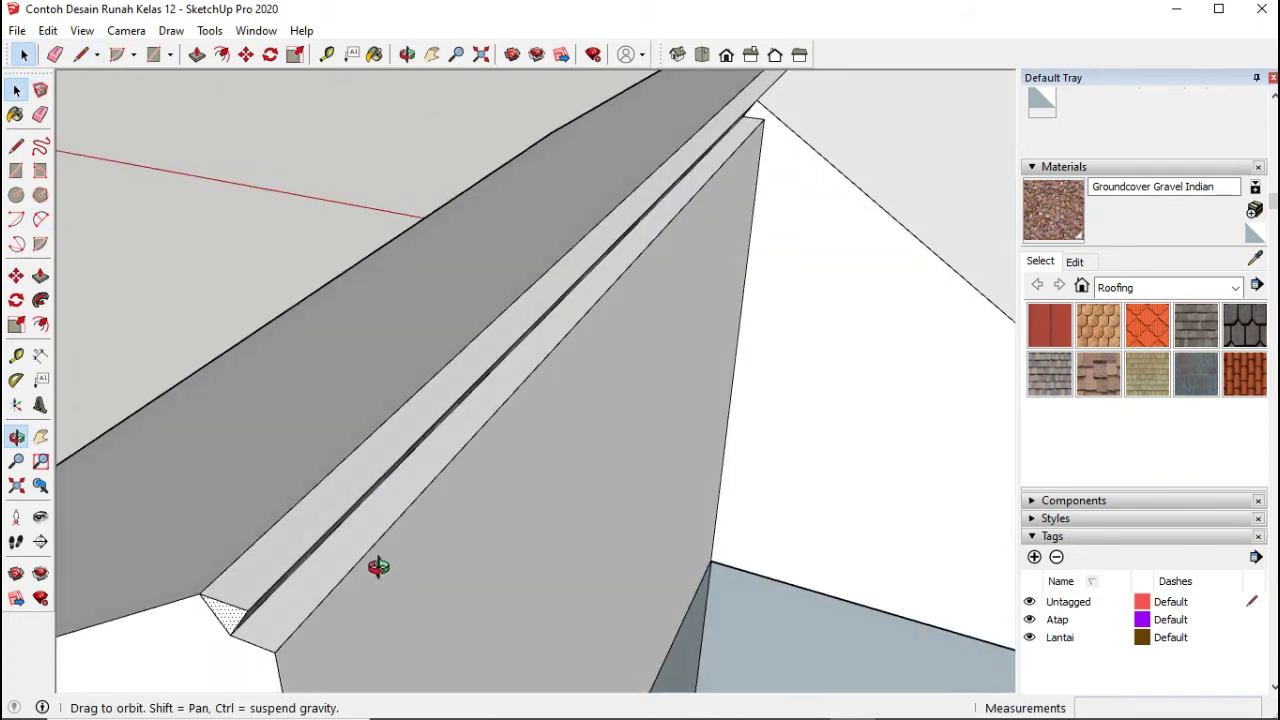
left_click_drag(408, 497, 414, 451)
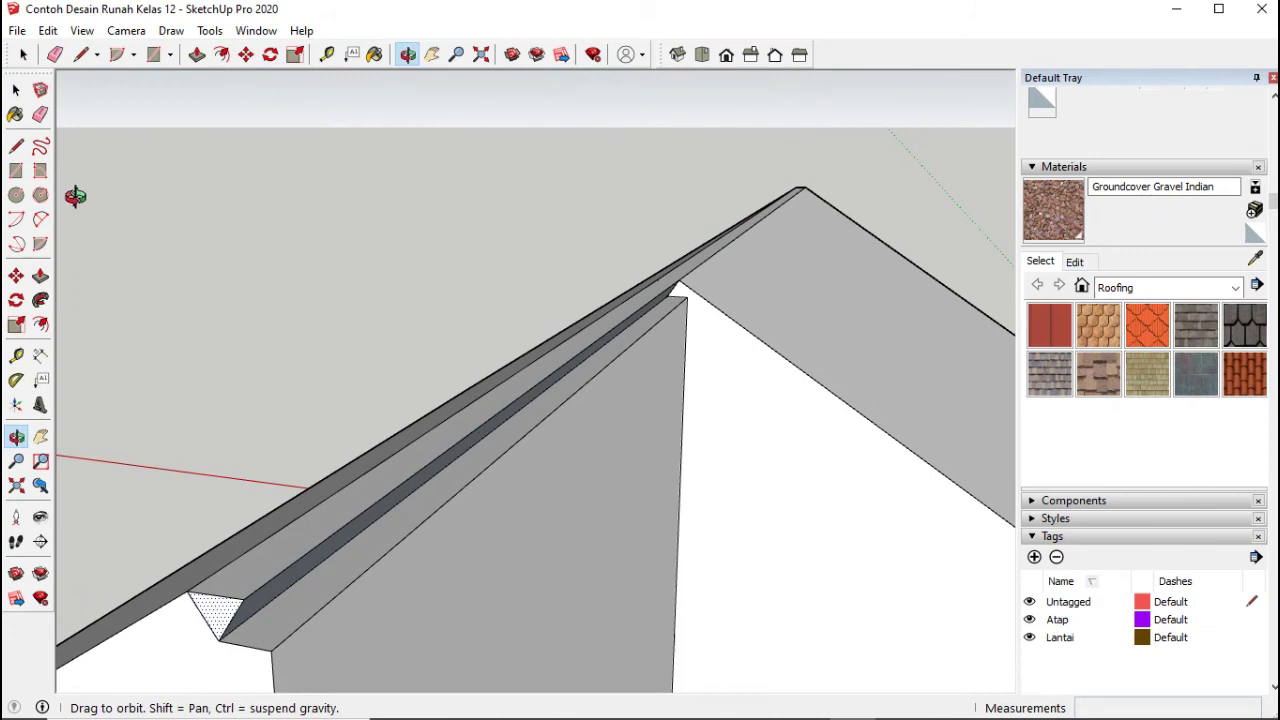
left_click(16, 146)
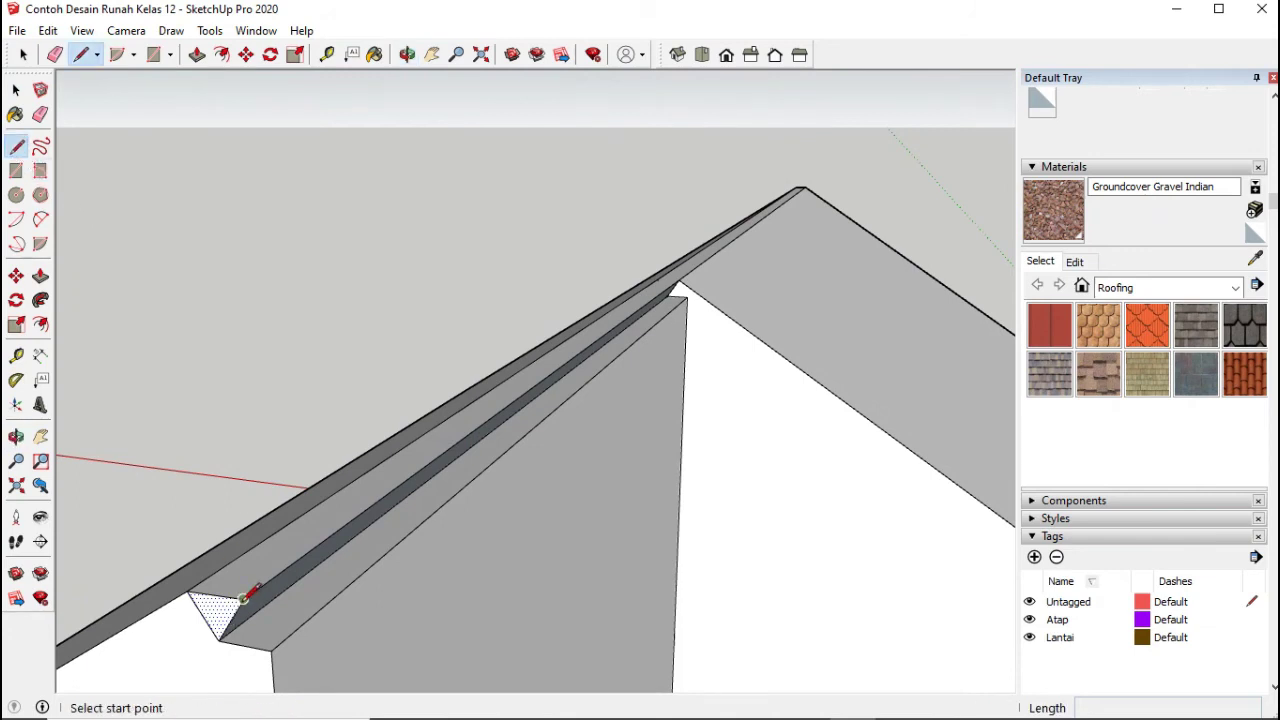
left_click(243, 599)
left_click(271, 650)
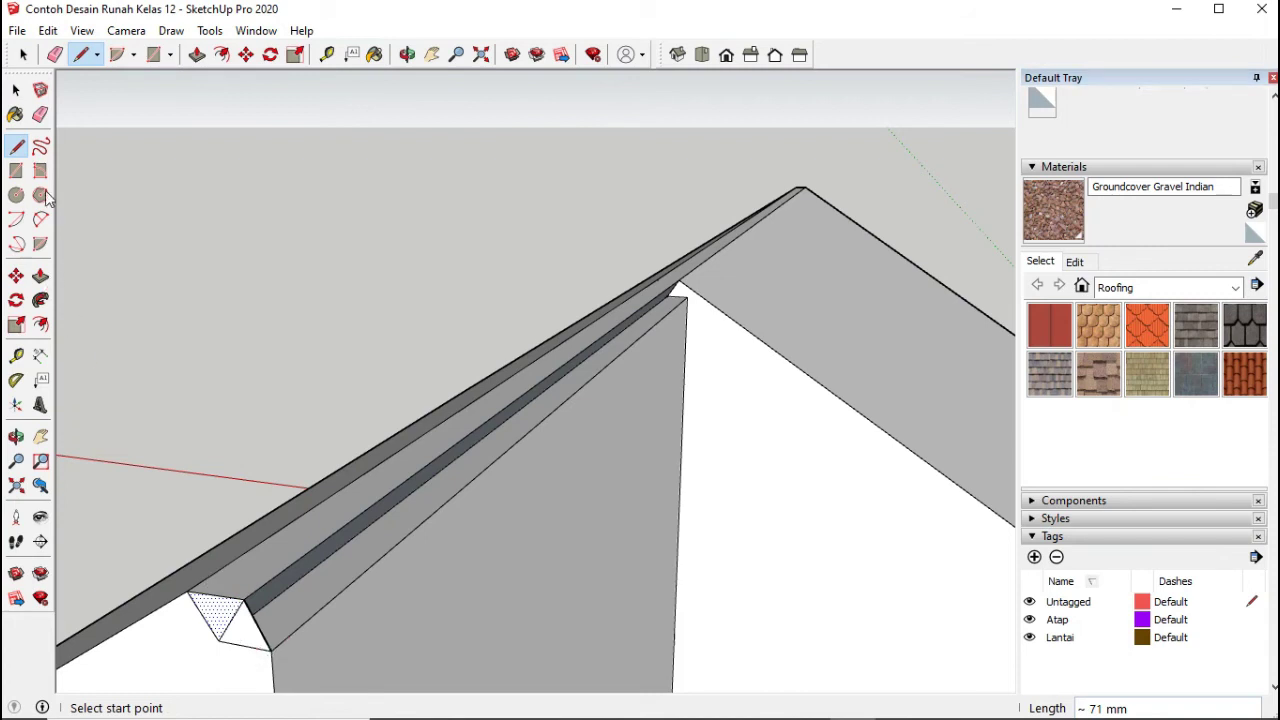
Step: Extrude the second triangular end face about 3026 mm along the ridge groove to the main roof slope at the far end
left_click(40, 276)
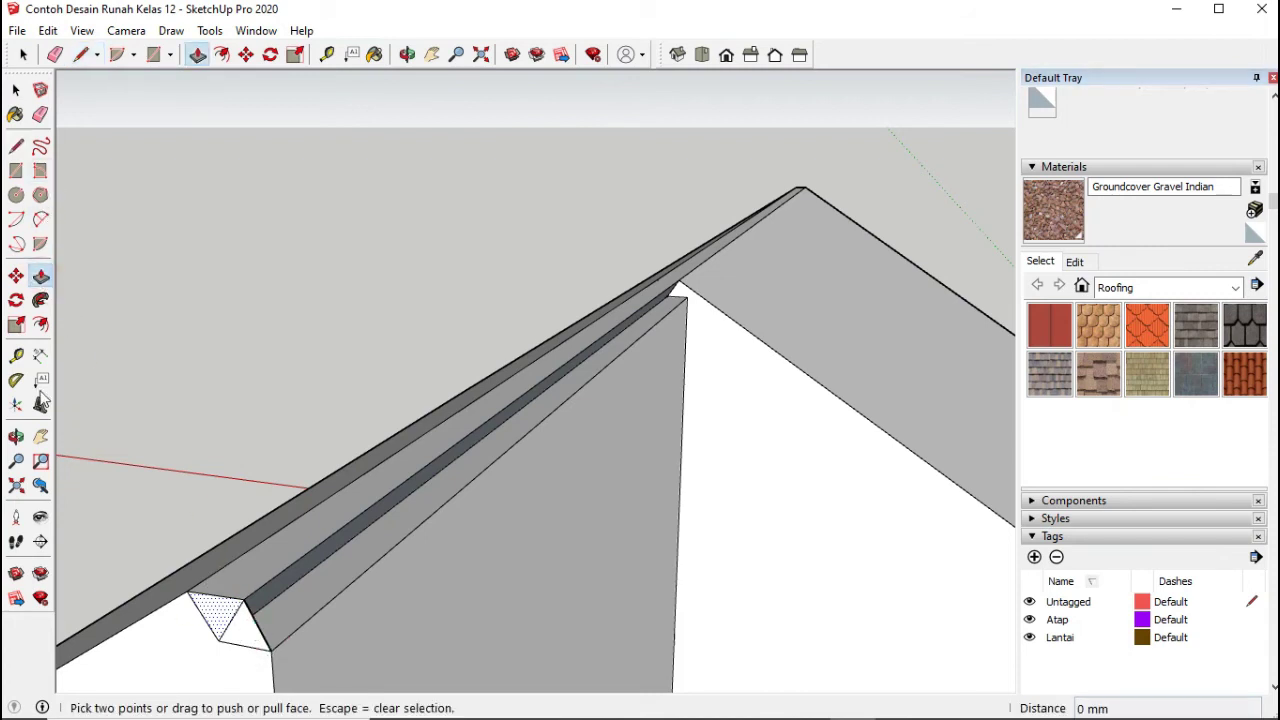
key("space")
left_click(248, 630)
left_click(40, 276)
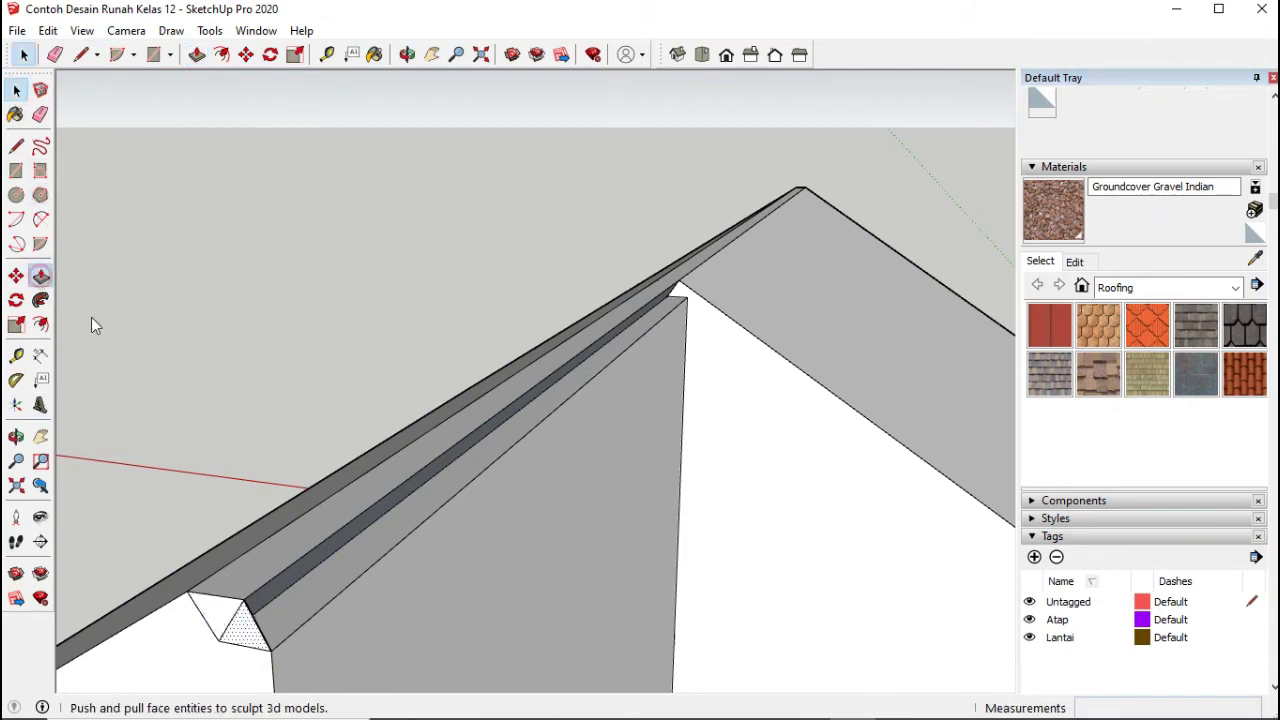
left_click(252, 619)
left_click(606, 354)
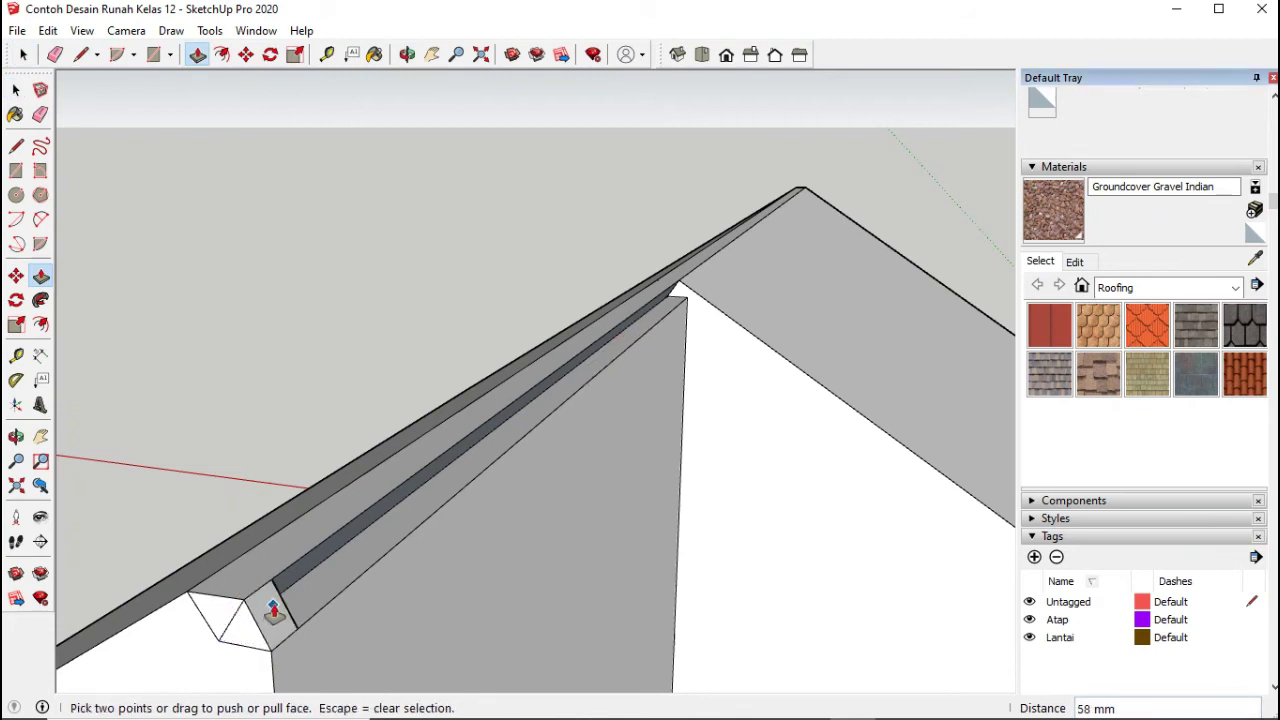
key("Escape")
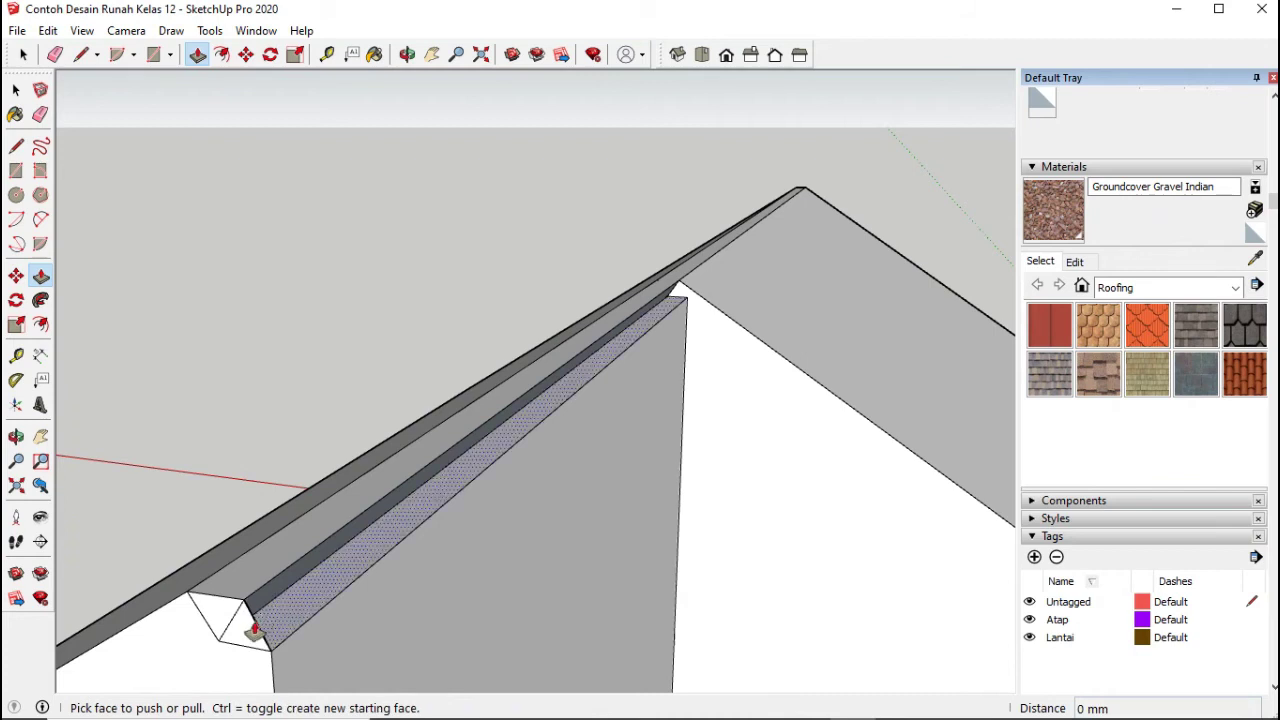
left_click(243, 632)
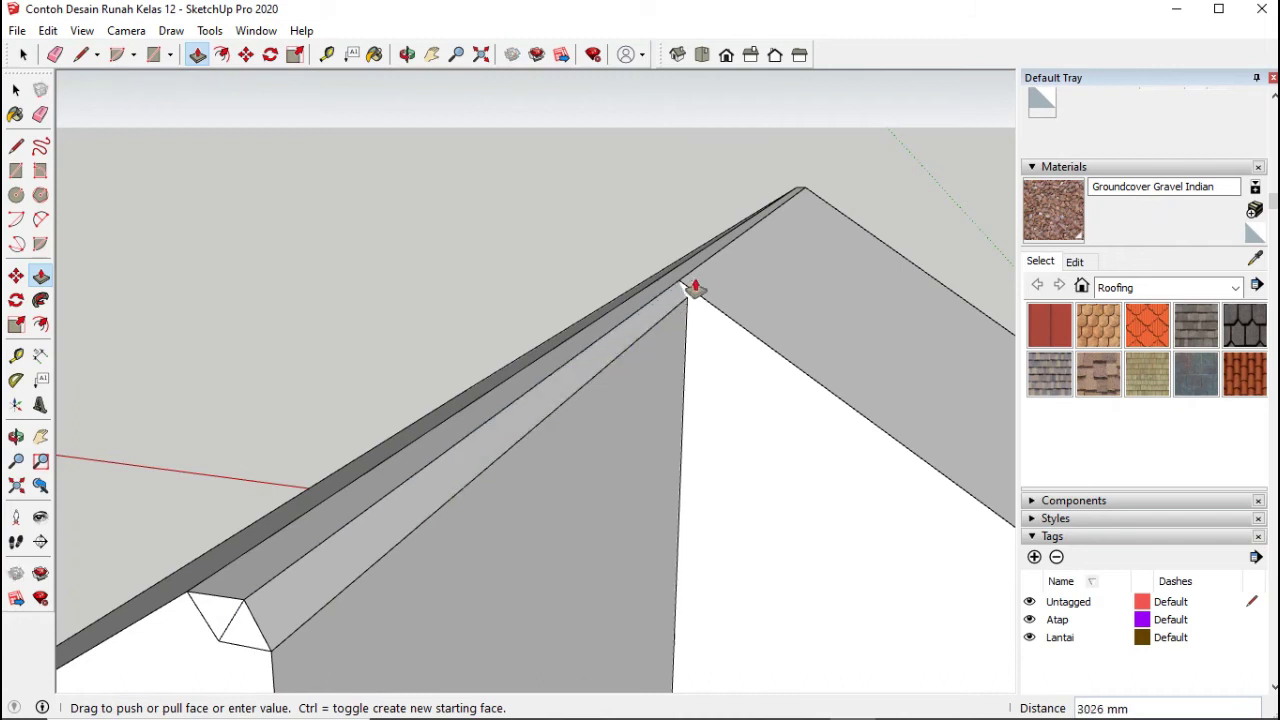
left_click(695, 288)
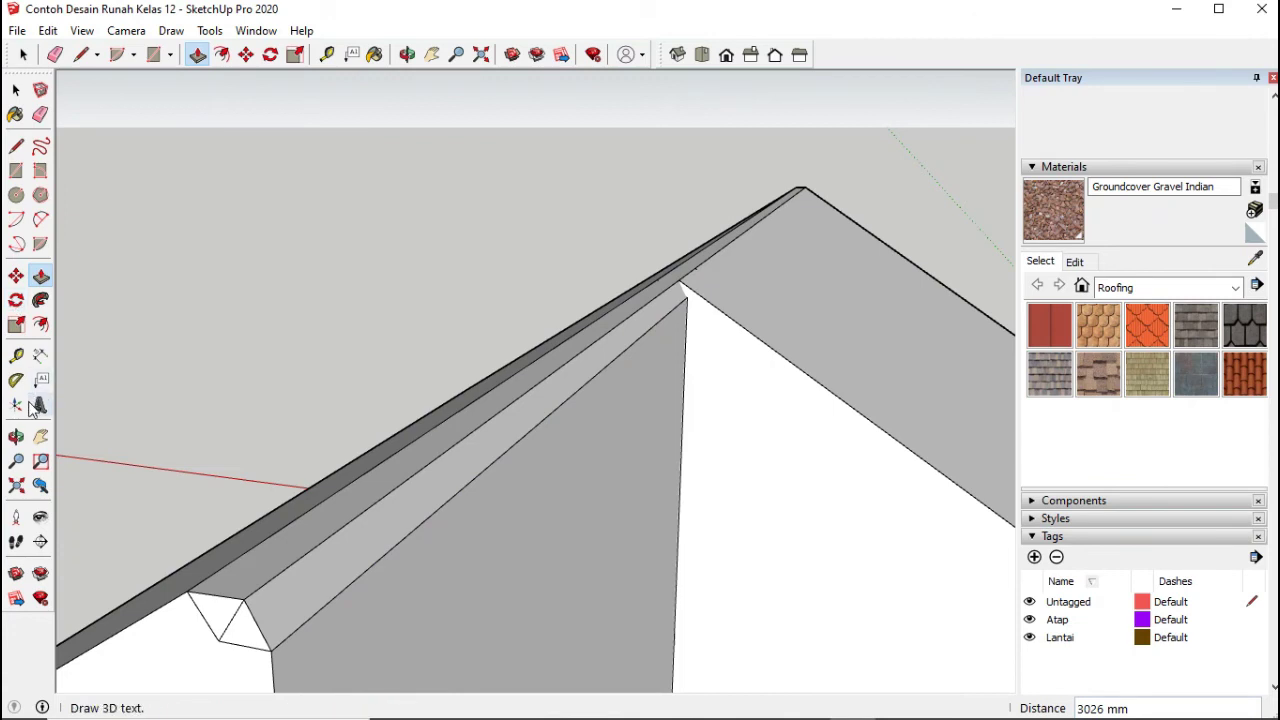
Step: Erase the diagonal and lower seam edges of the filler's end triangles so they merge with the half-gable's end face
left_click(16, 437)
left_click_drag(495, 505, 74, 488)
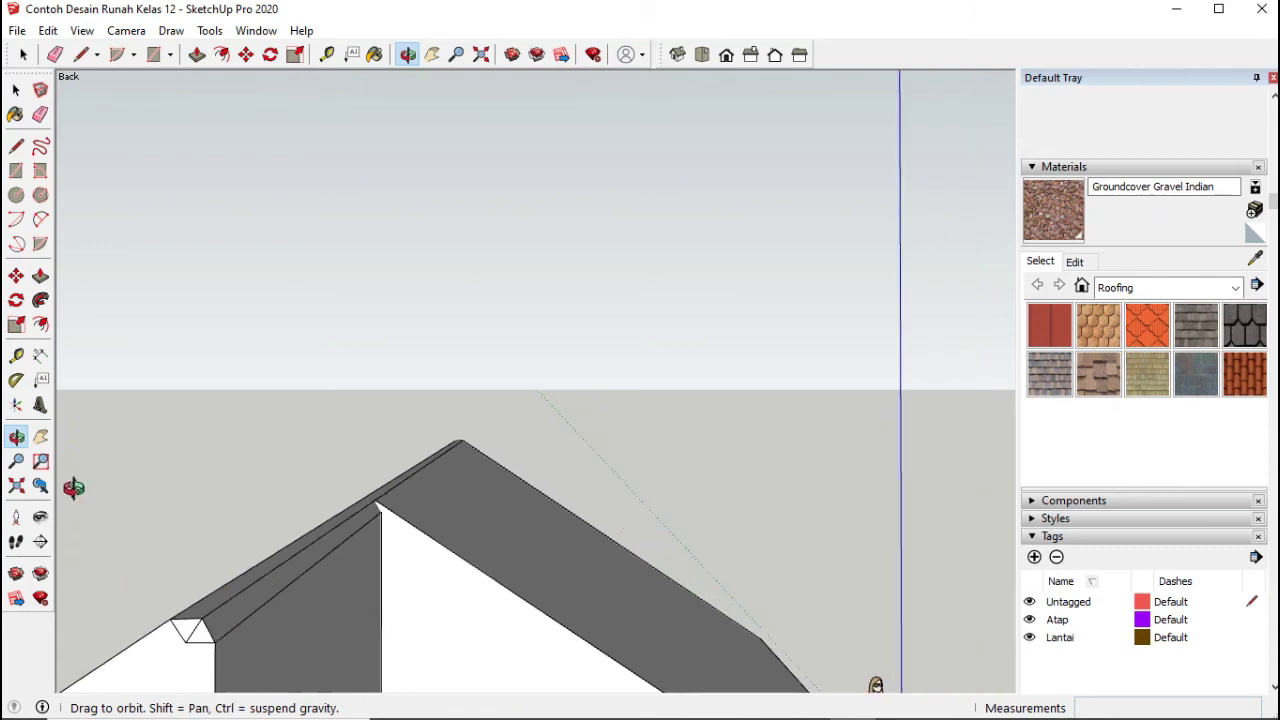
left_click(40, 437)
left_click_drag(200, 632, 276, 427)
left_click(16, 437)
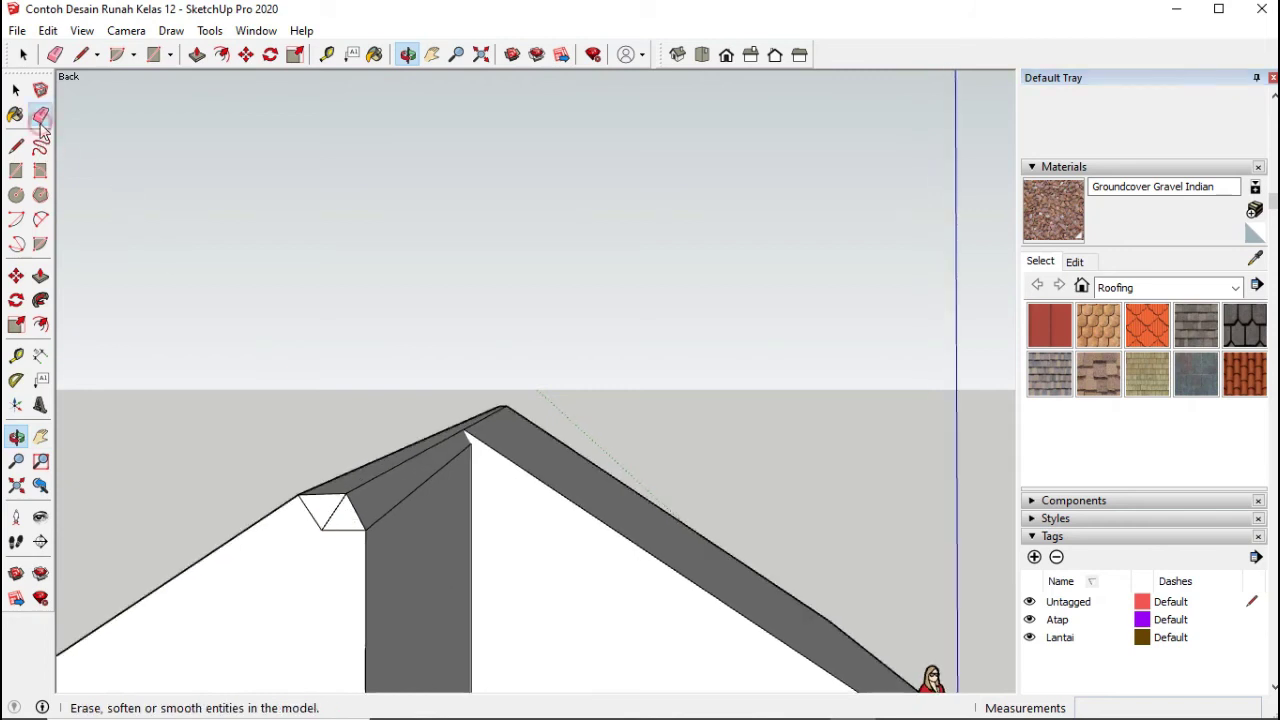
left_click(40, 114)
left_click(338, 512)
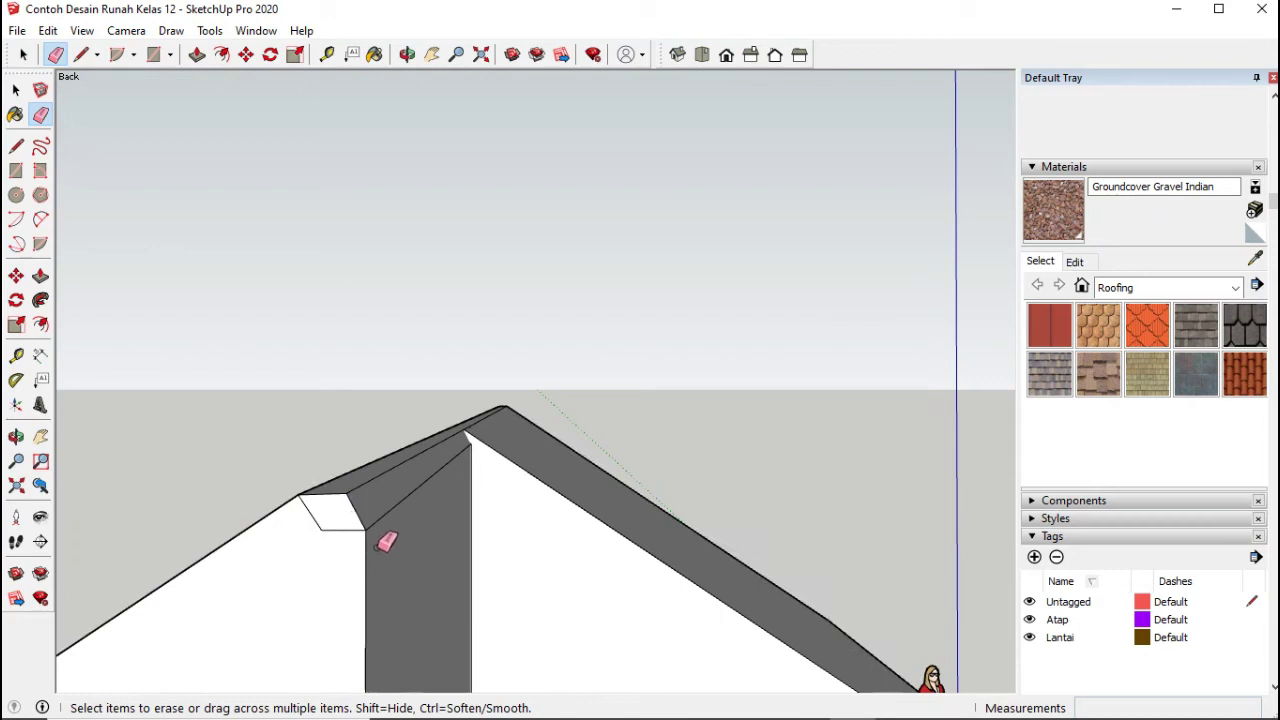
left_click_drag(319, 530, 354, 535)
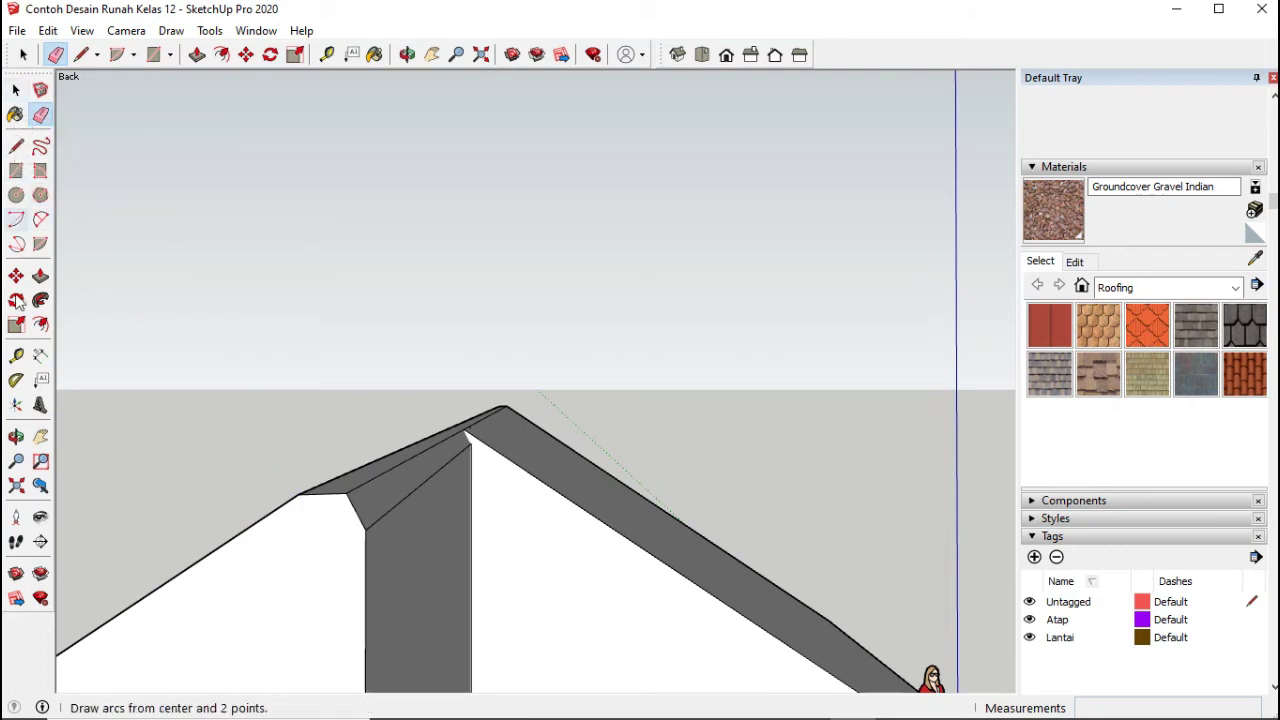
Step: Examine the filled ridge joint and the rear half-gable's junction with the main roof from several angles
left_click(16, 440)
left_click_drag(314, 543, 349, 524)
left_click_drag(438, 502, 323, 537)
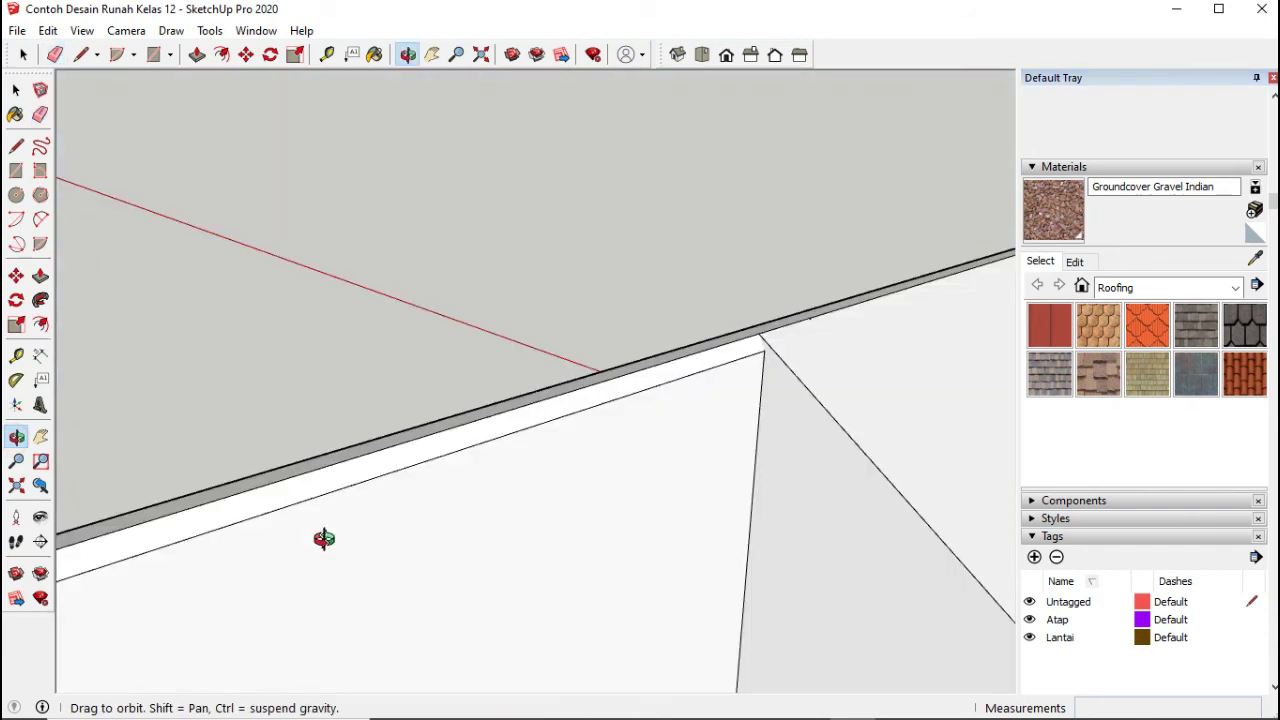
left_click_drag(414, 506, 252, 526)
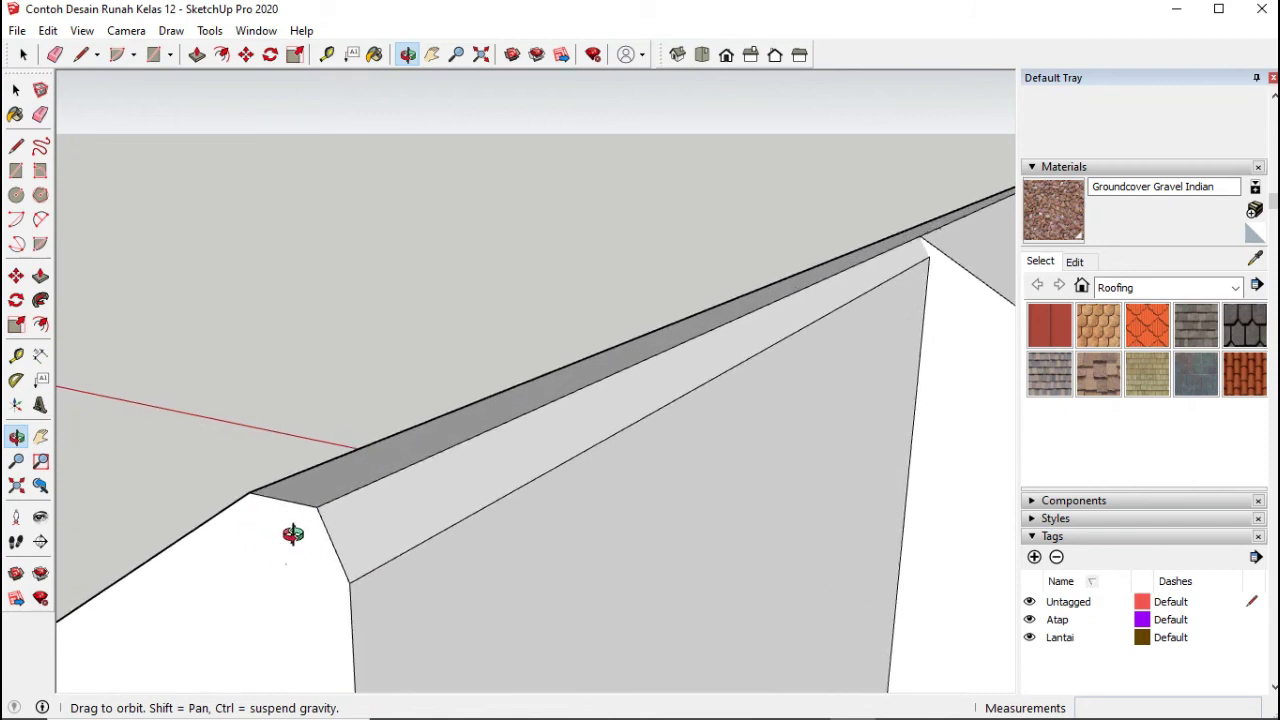
left_click_drag(294, 533, 291, 531)
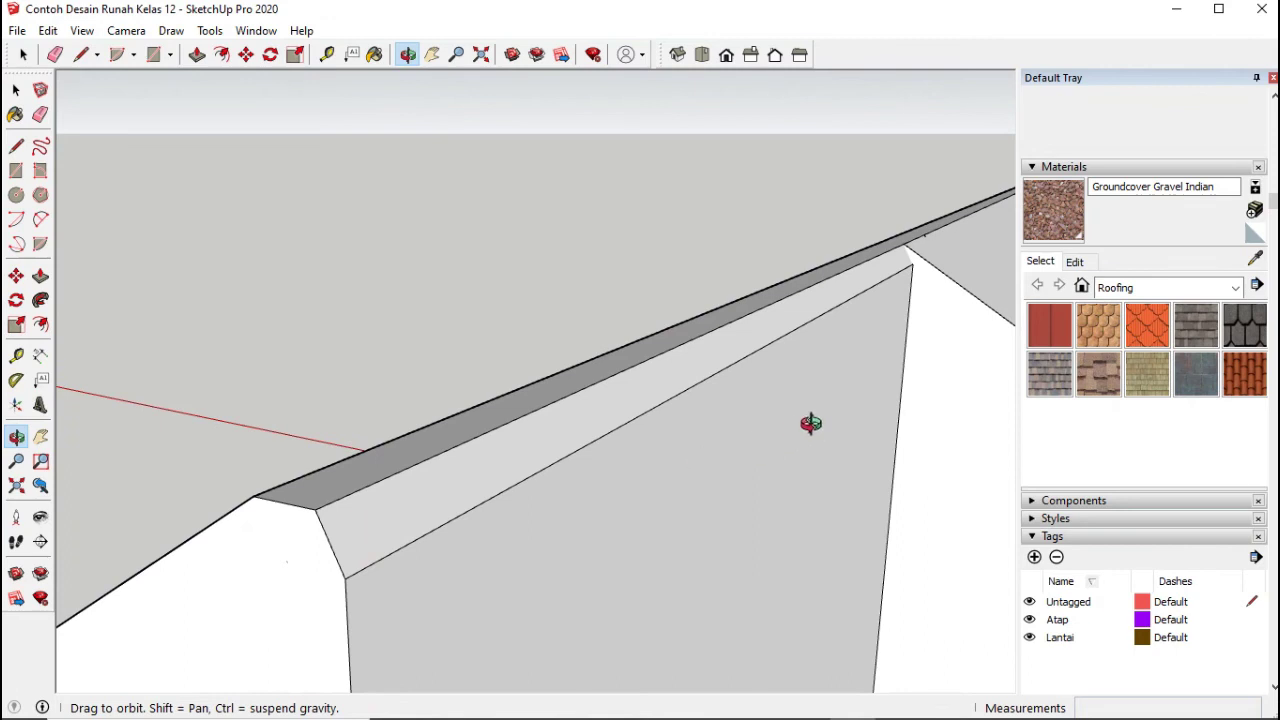
left_click_drag(815, 421, 223, 477)
key("h")
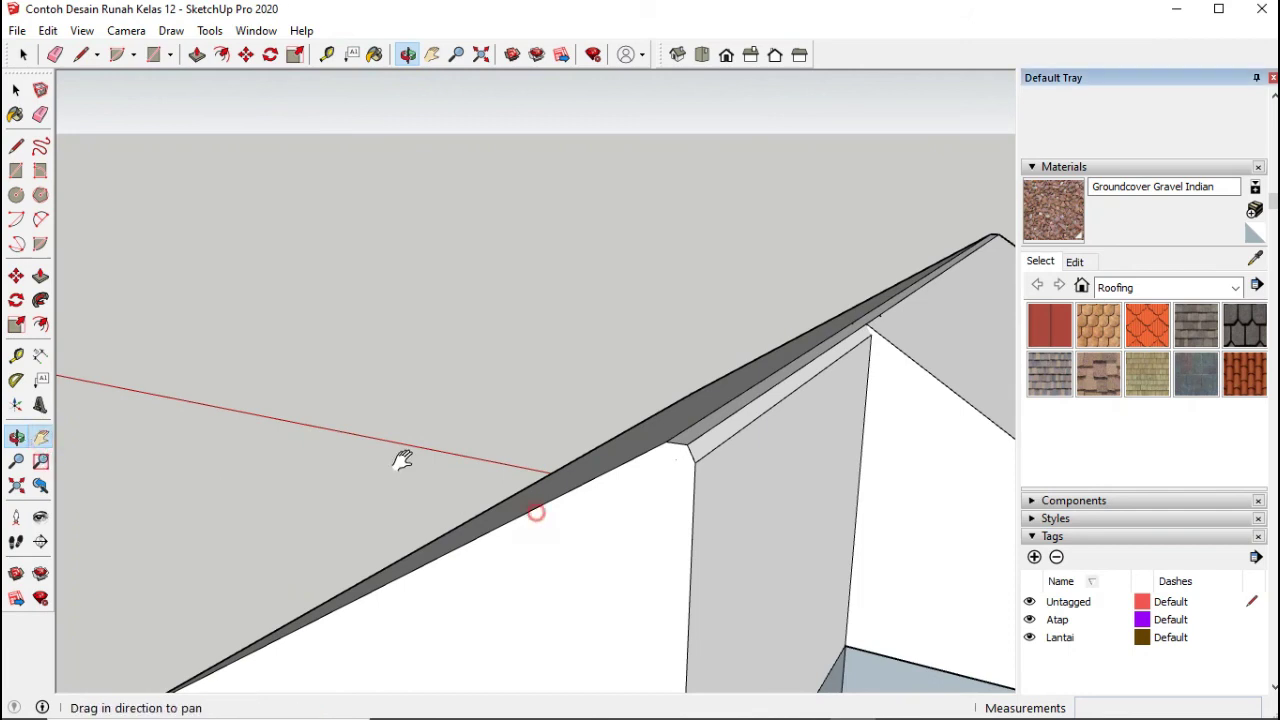
left_click_drag(249, 386, 641, 432)
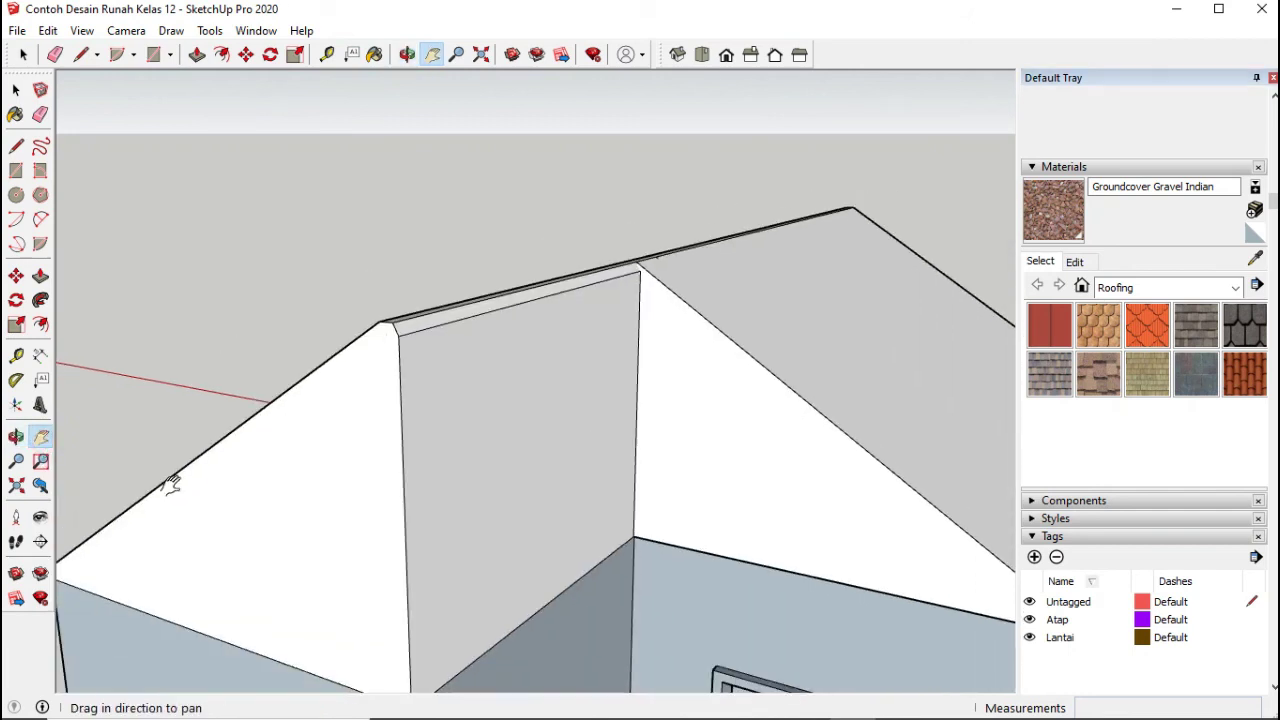
left_click(16, 437)
left_click_drag(534, 462, 249, 586)
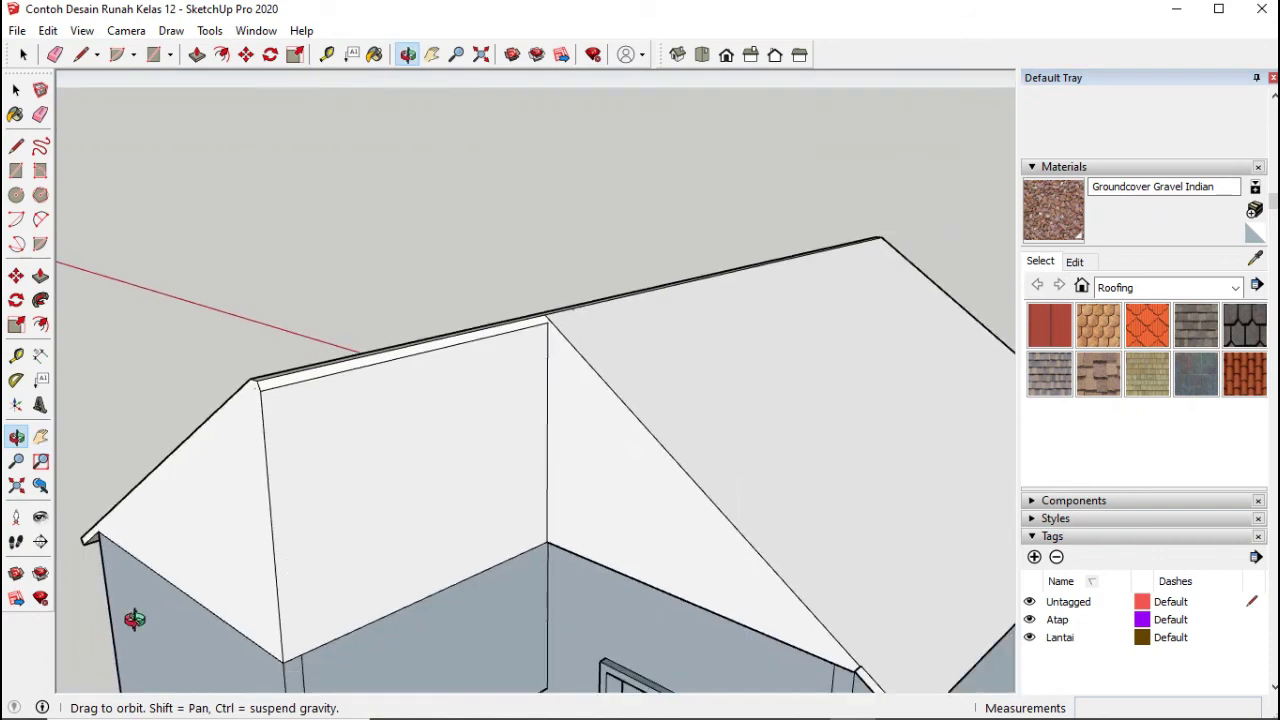
left_click_drag(380, 594, 418, 609)
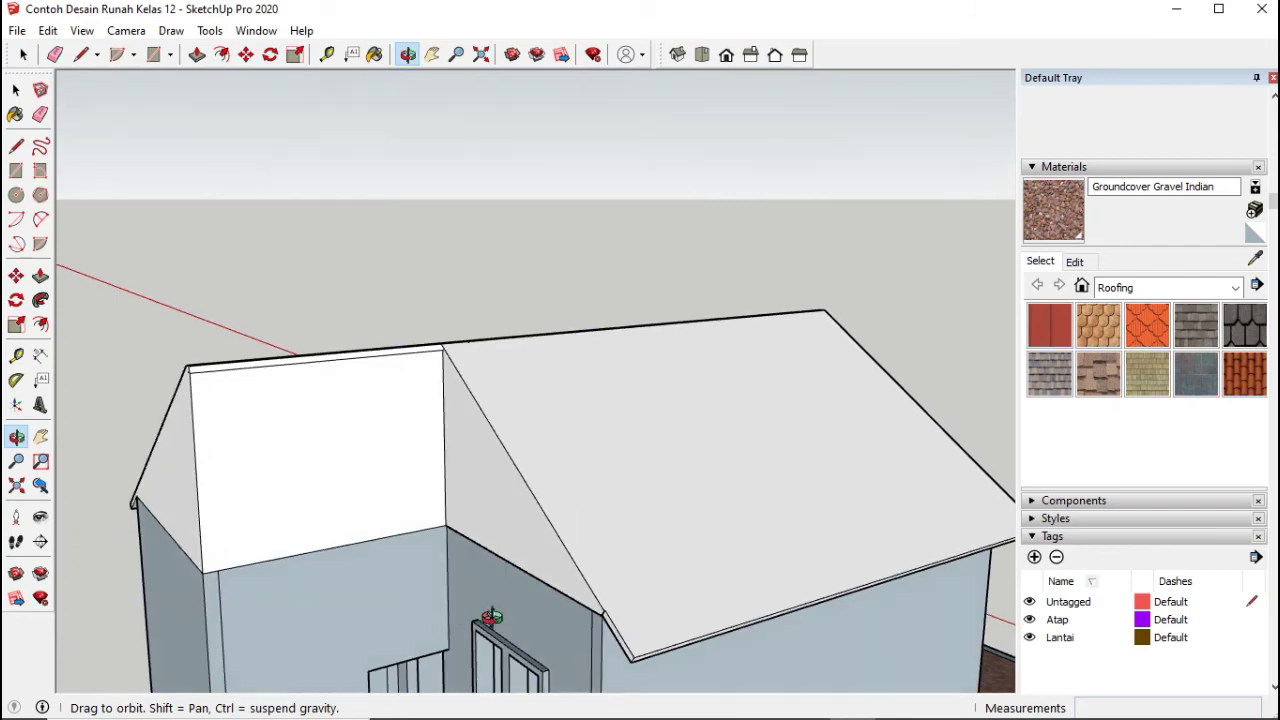
left_click_drag(589, 618, 651, 614)
left_click_drag(782, 599, 917, 579)
Step: Try to erase the short seam edge between the white gable face and the roof overhang's end face, and undo the erasure
scroll(929, 580, "up", 5)
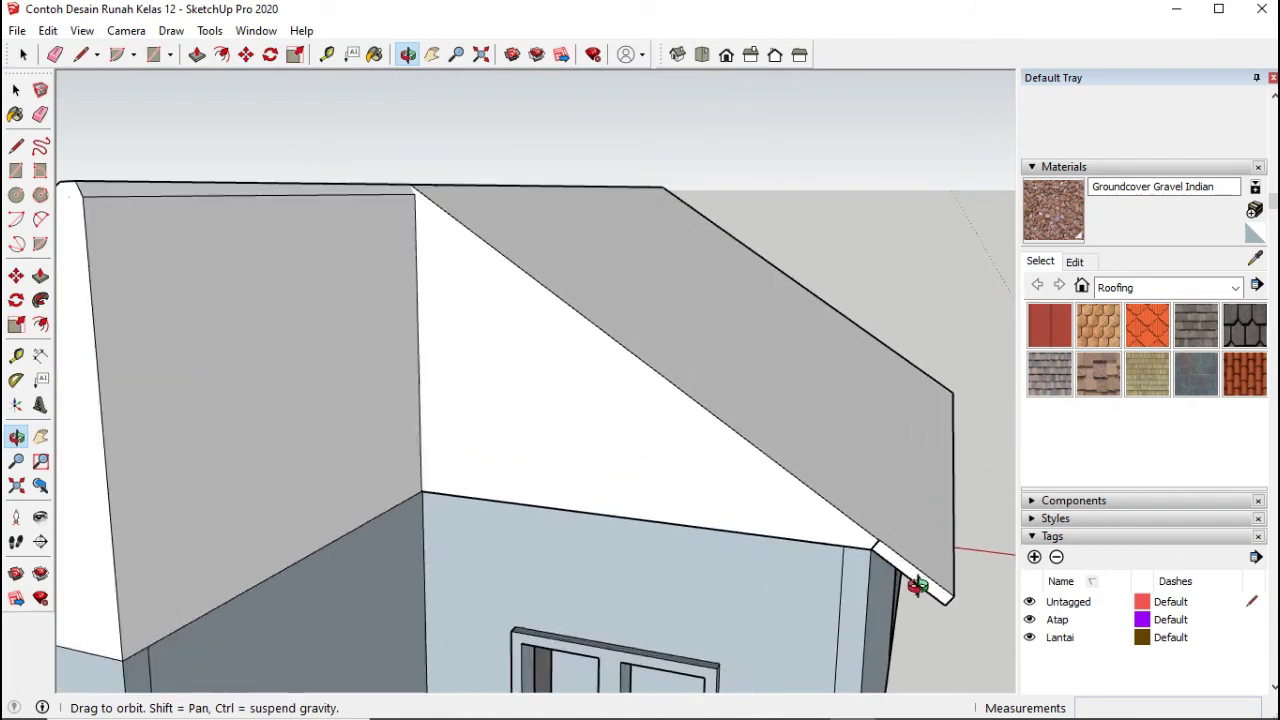
scroll(917, 585, "up", 2)
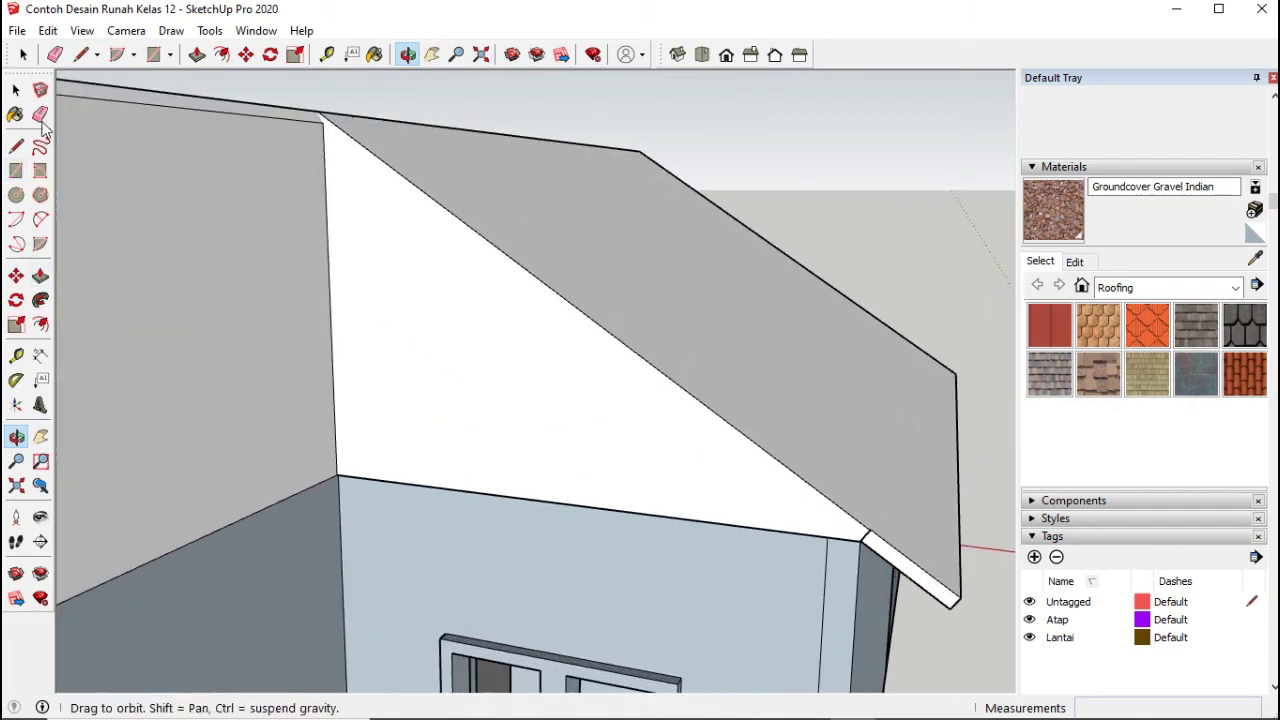
left_click(40, 115)
scroll(885, 543, "up", 2)
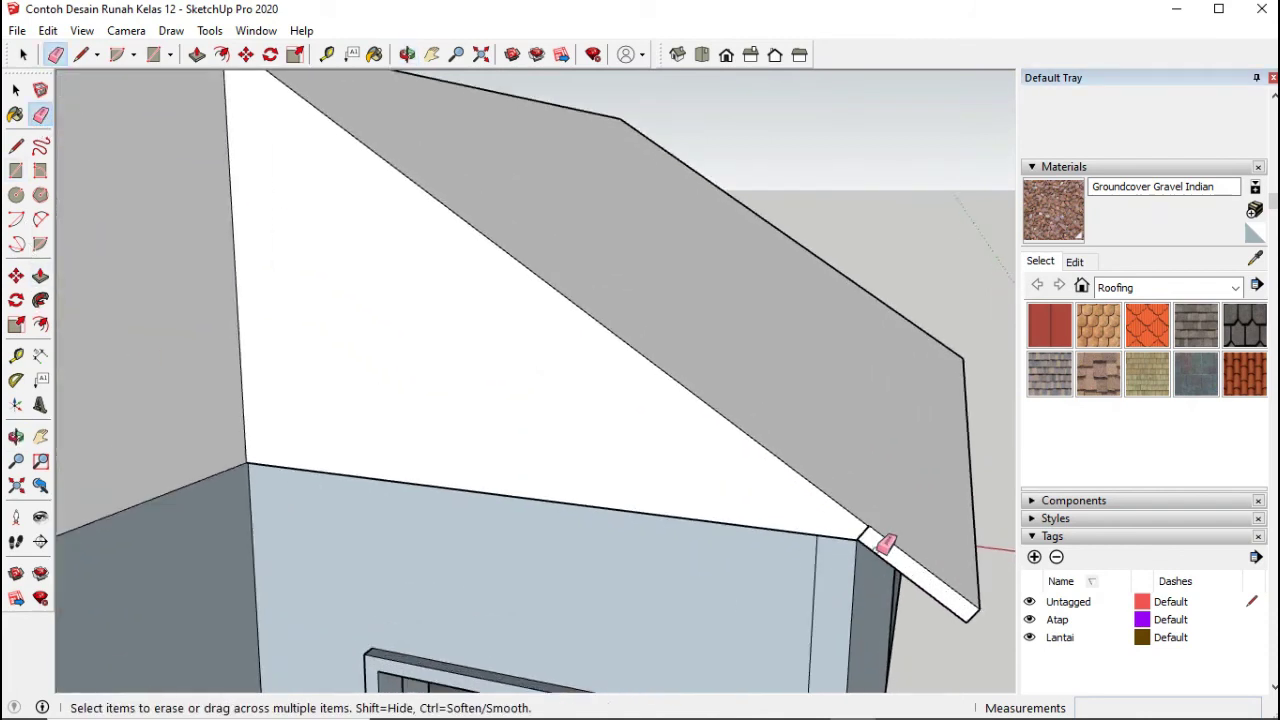
scroll(885, 543, "up", 1)
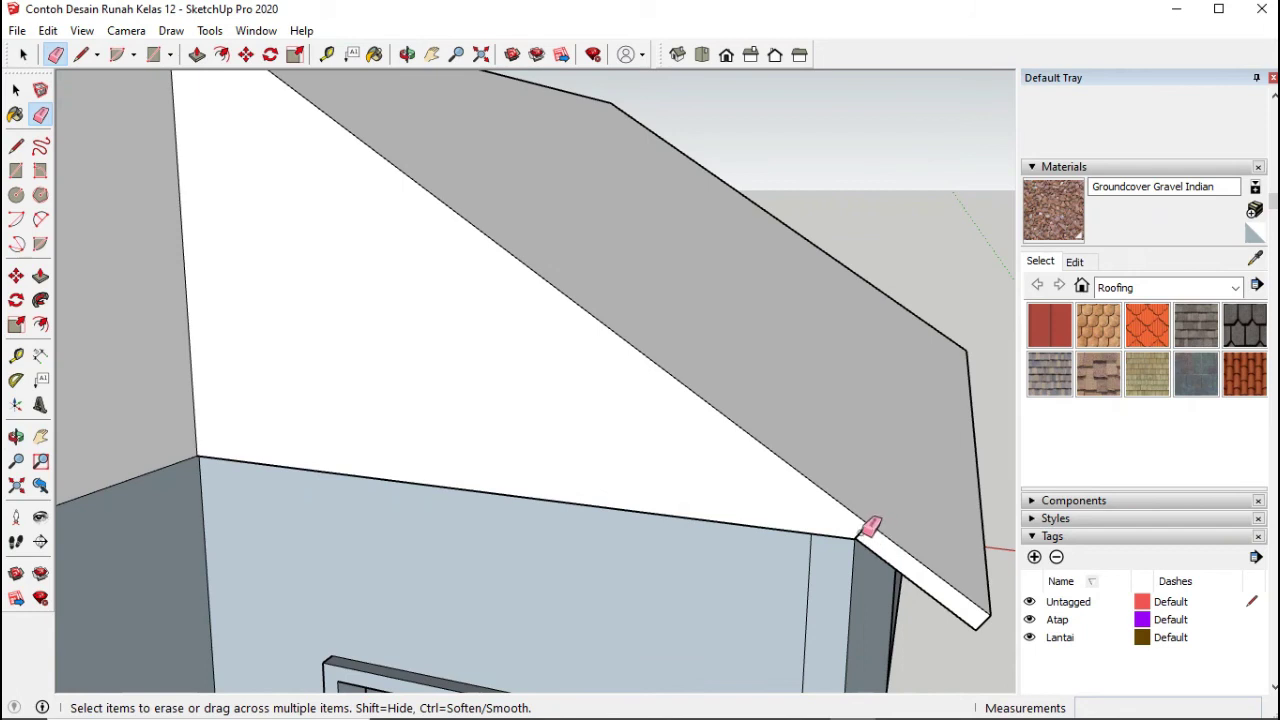
left_click(906, 545)
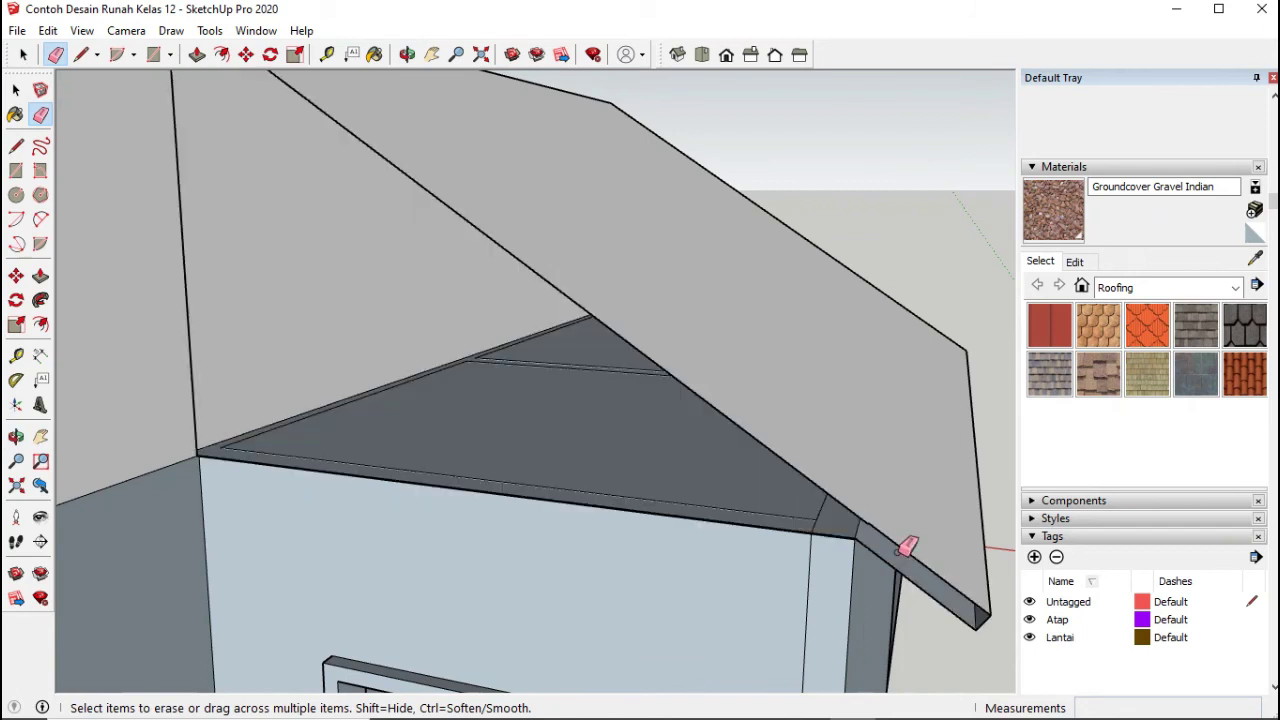
key("ctrl+z")
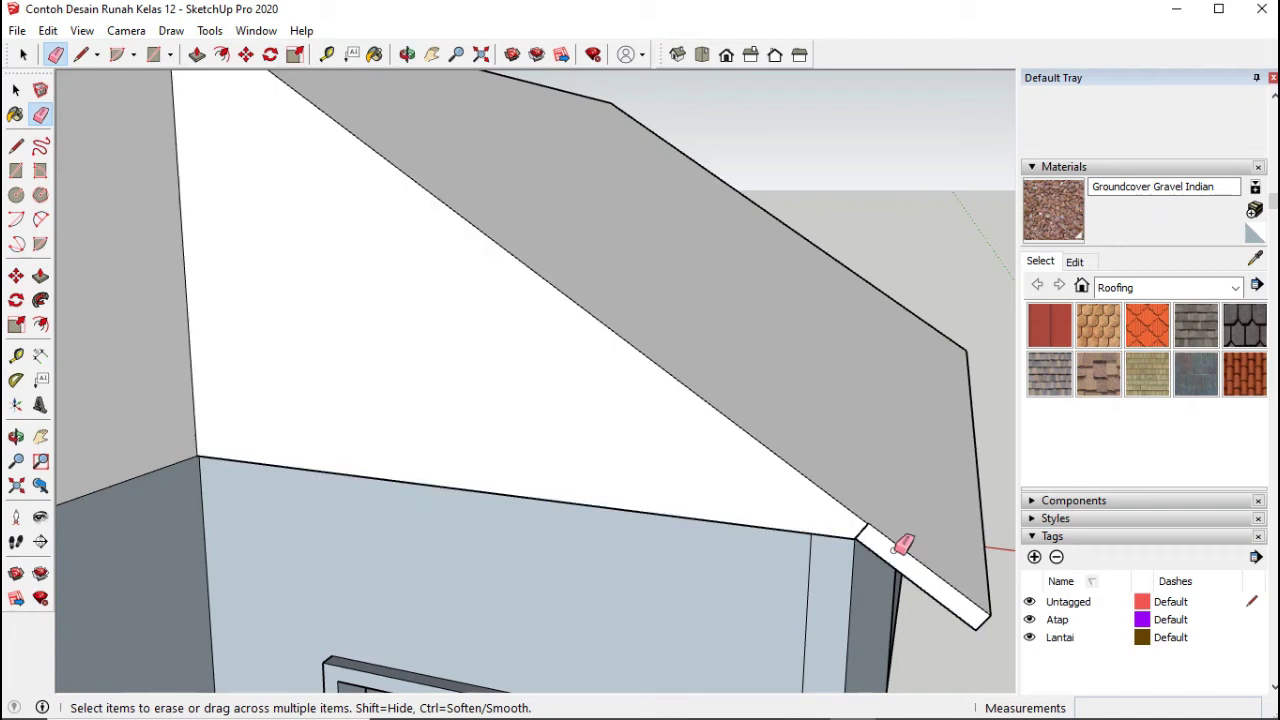
left_click(16, 440)
left_click_drag(734, 569, 564, 583)
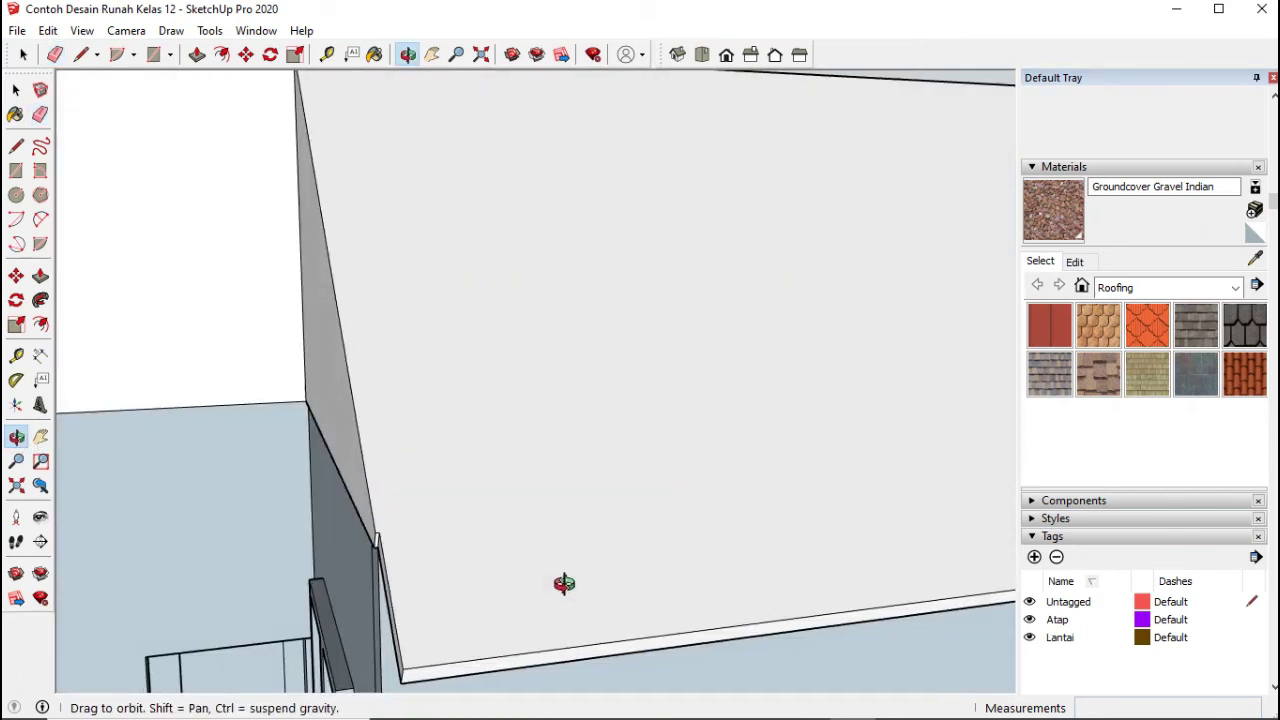
left_click_drag(429, 626, 418, 586)
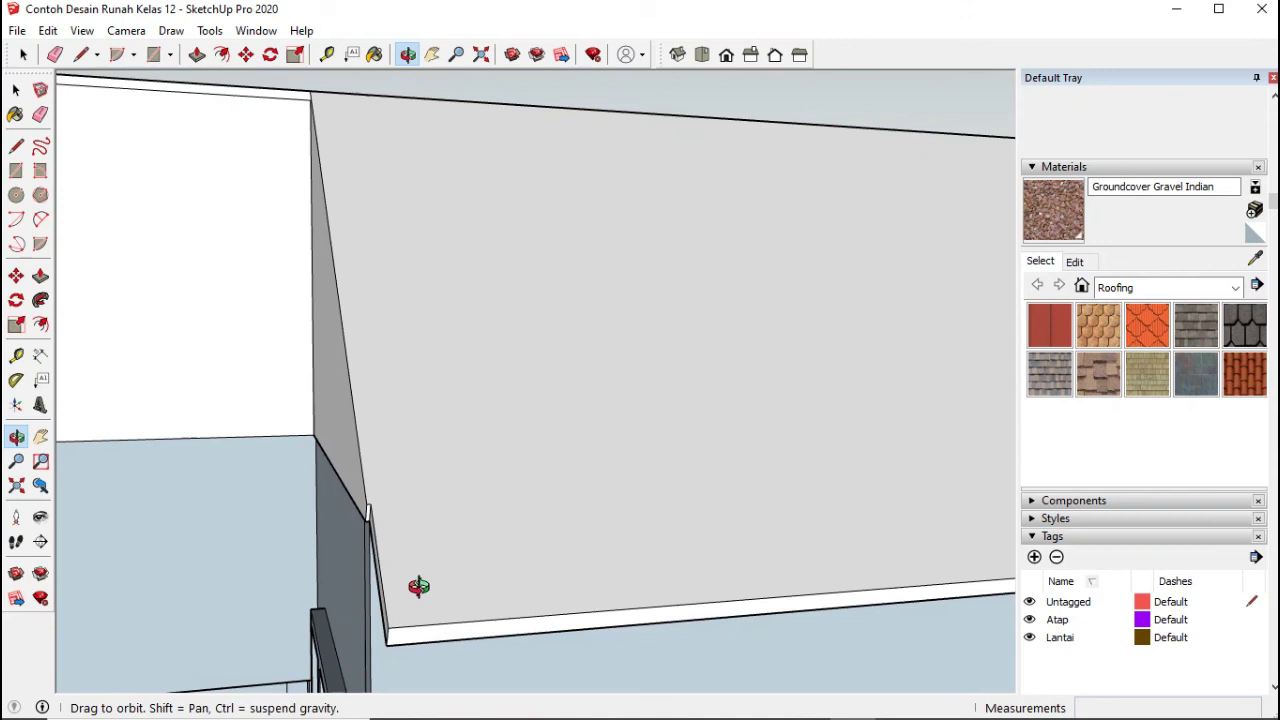
left_click(40, 276)
scroll(389, 575, "up", 1)
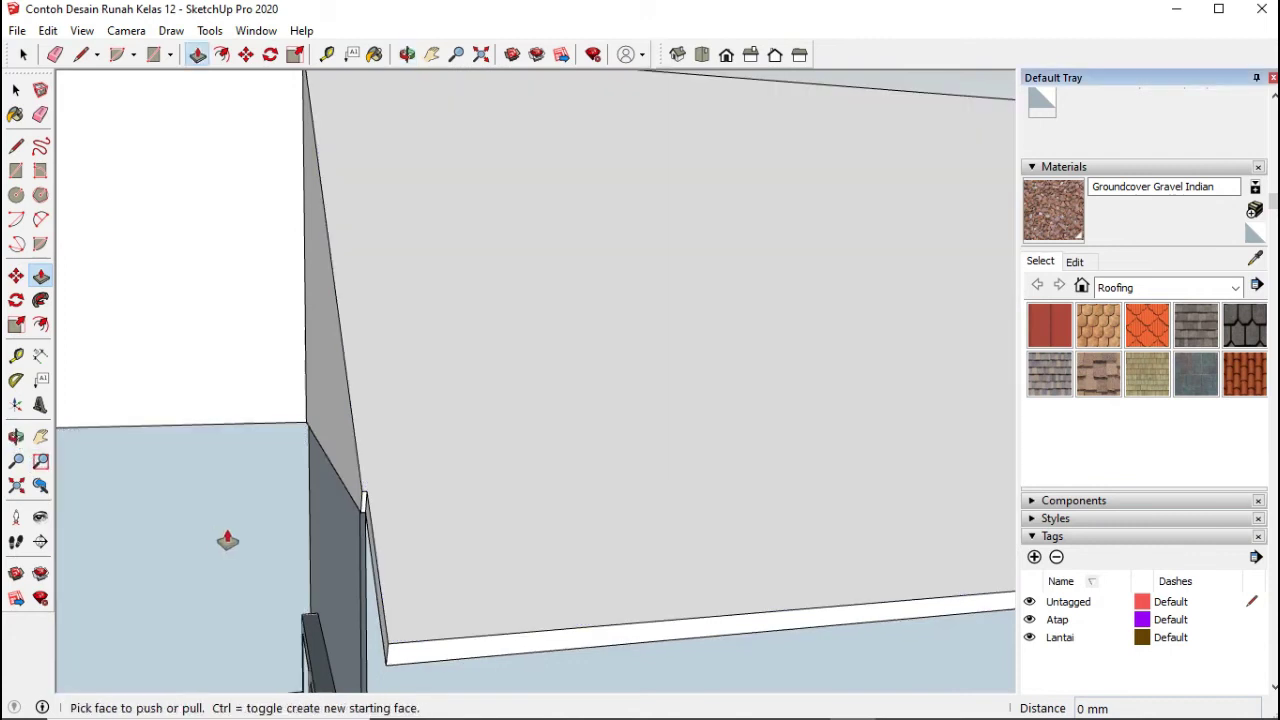
left_click(228, 540)
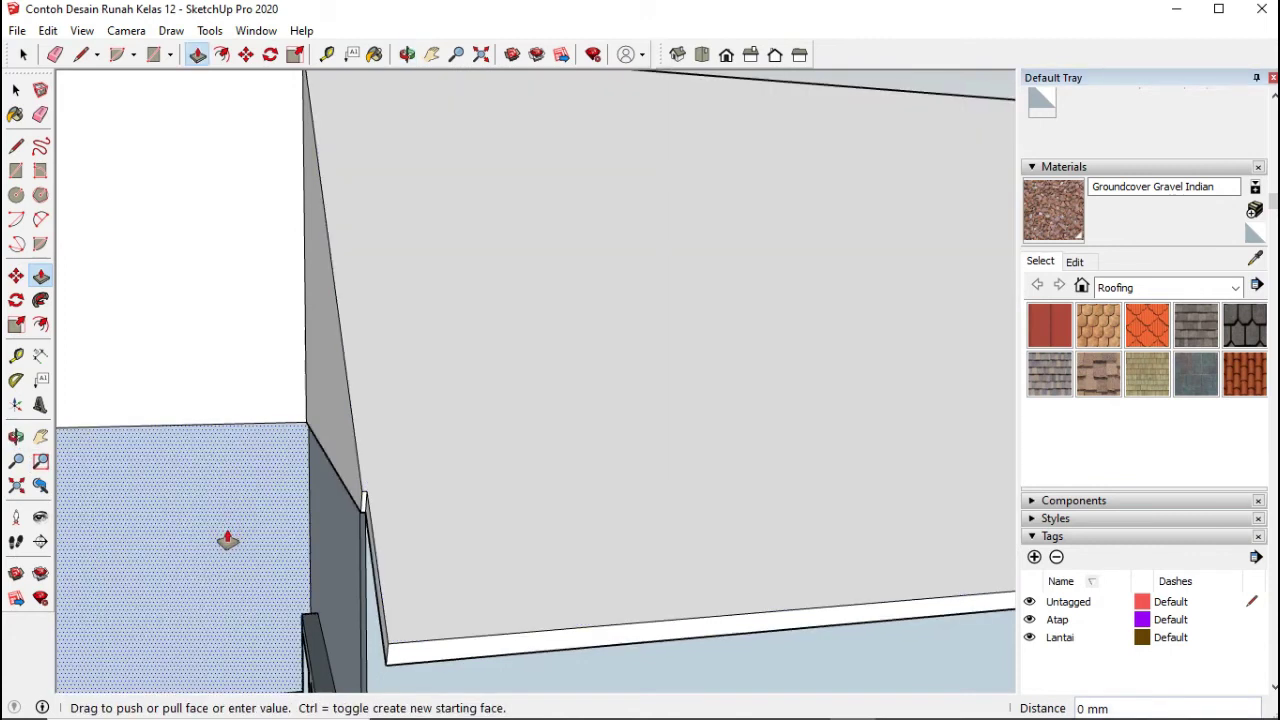
key("Escape")
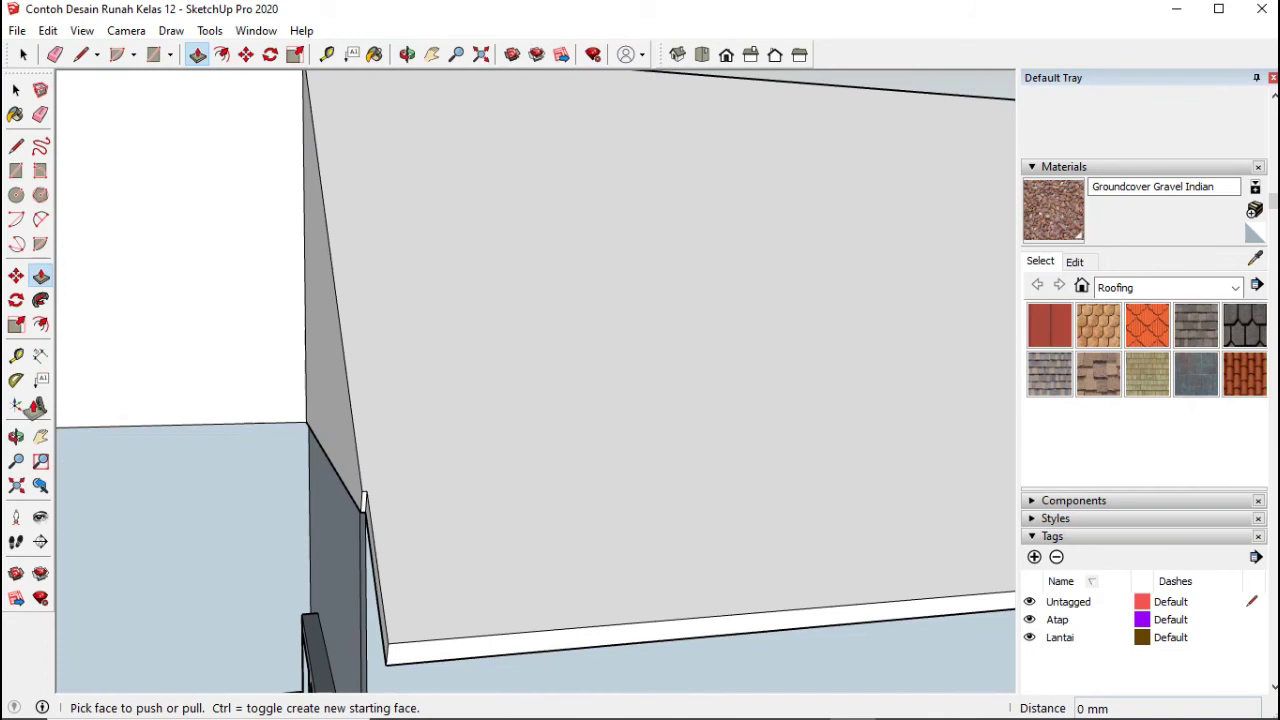
Step: Push the roof overhang's sloping end face in about 12 mm until it is flush with the adjoining gable face
left_click(16, 437)
left_click_drag(409, 580, 443, 594)
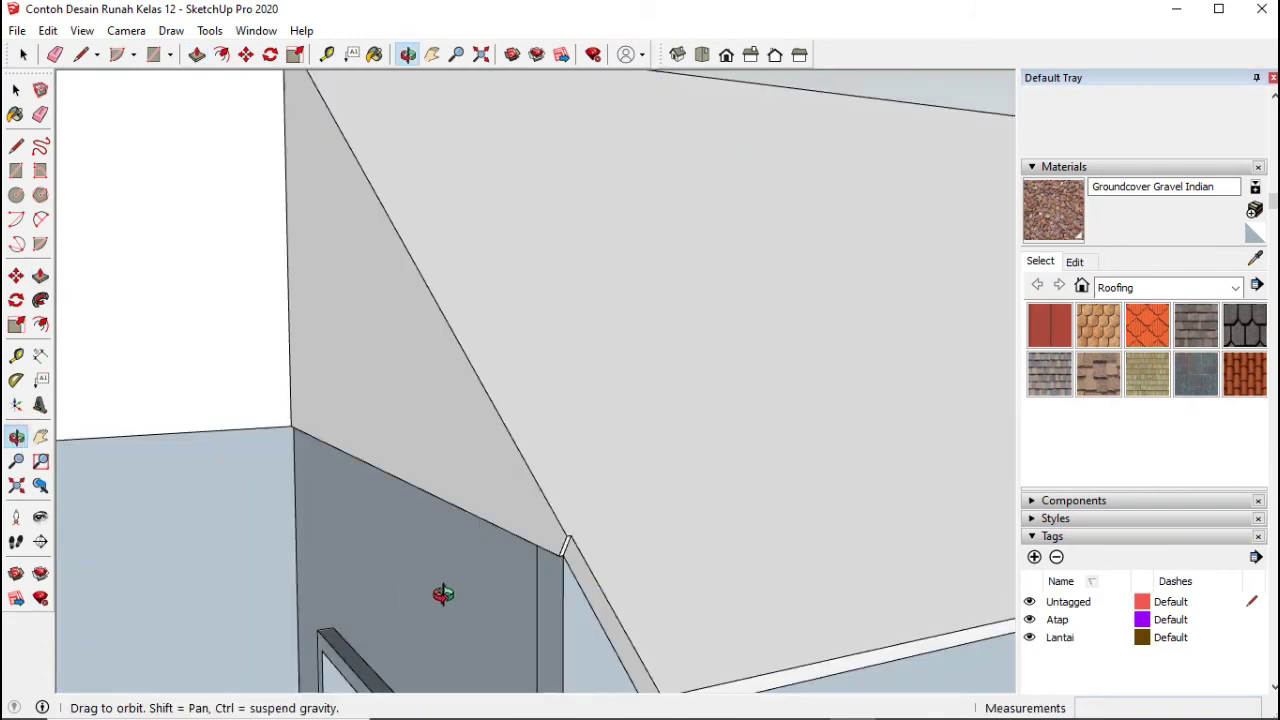
left_click_drag(622, 617, 558, 565)
left_click(40, 437)
scroll(555, 568, "up", 1)
scroll(542, 532, "up", 2)
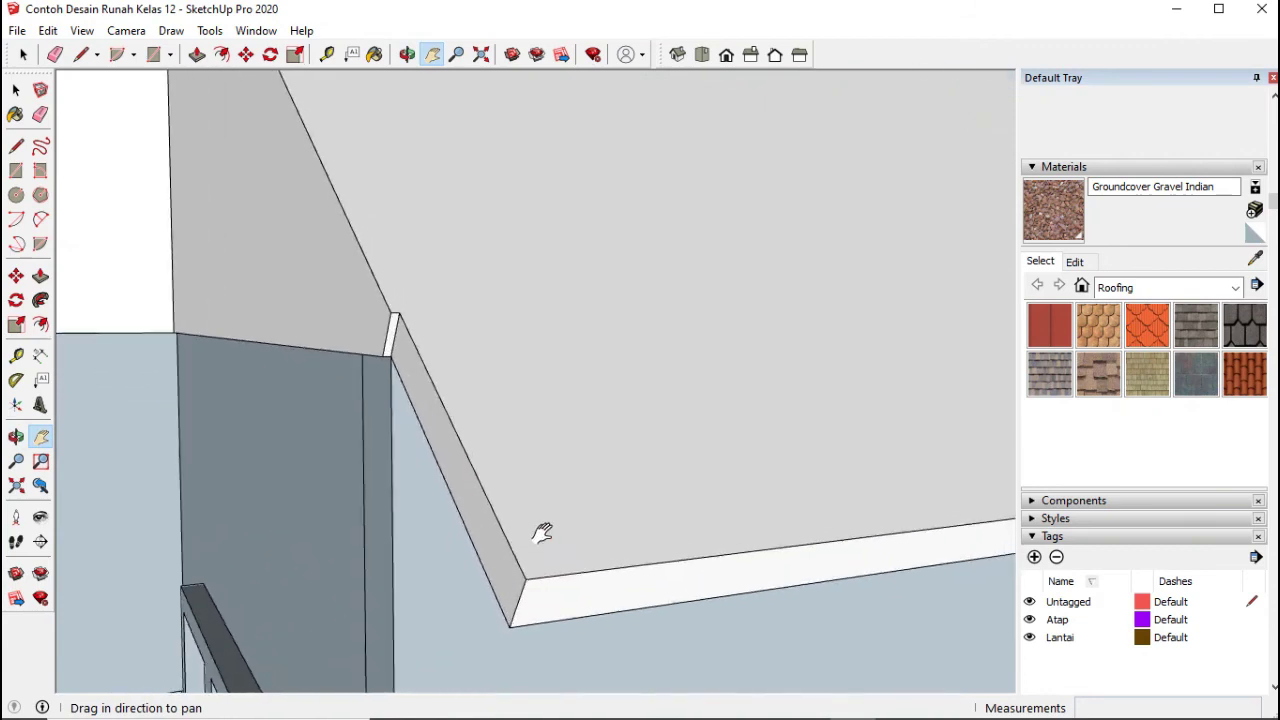
left_click(40, 276)
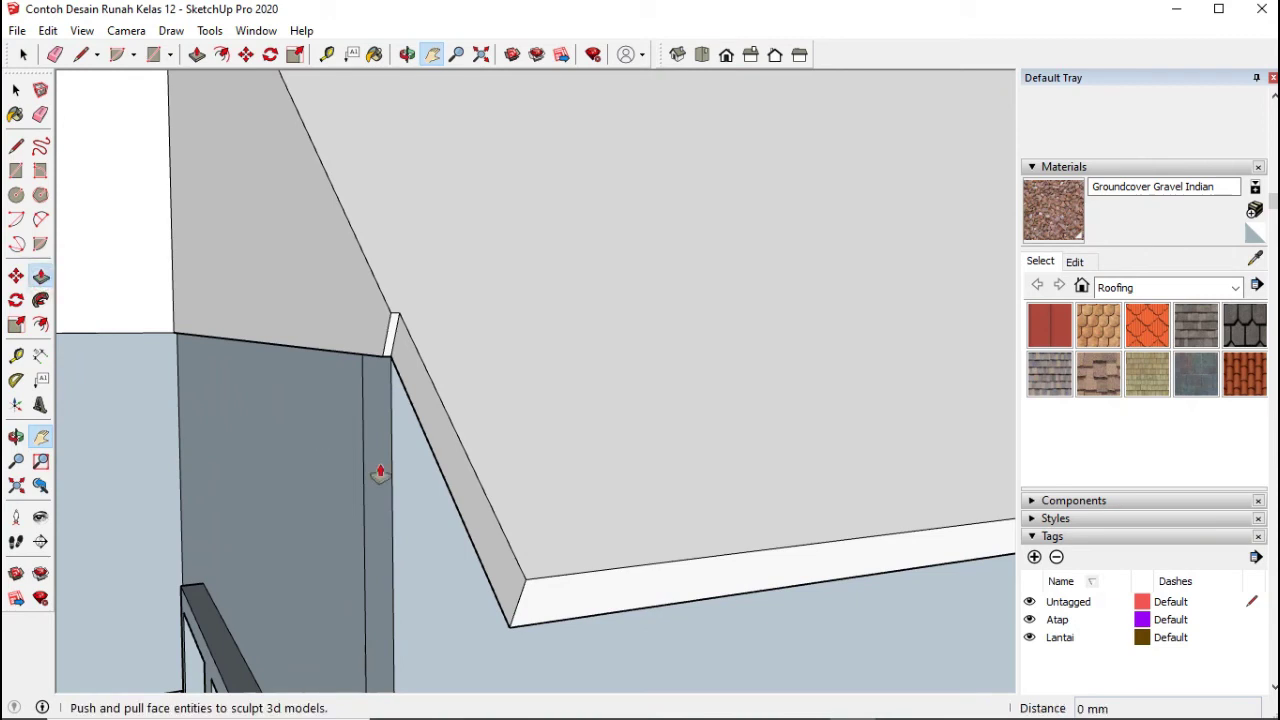
left_click(456, 478)
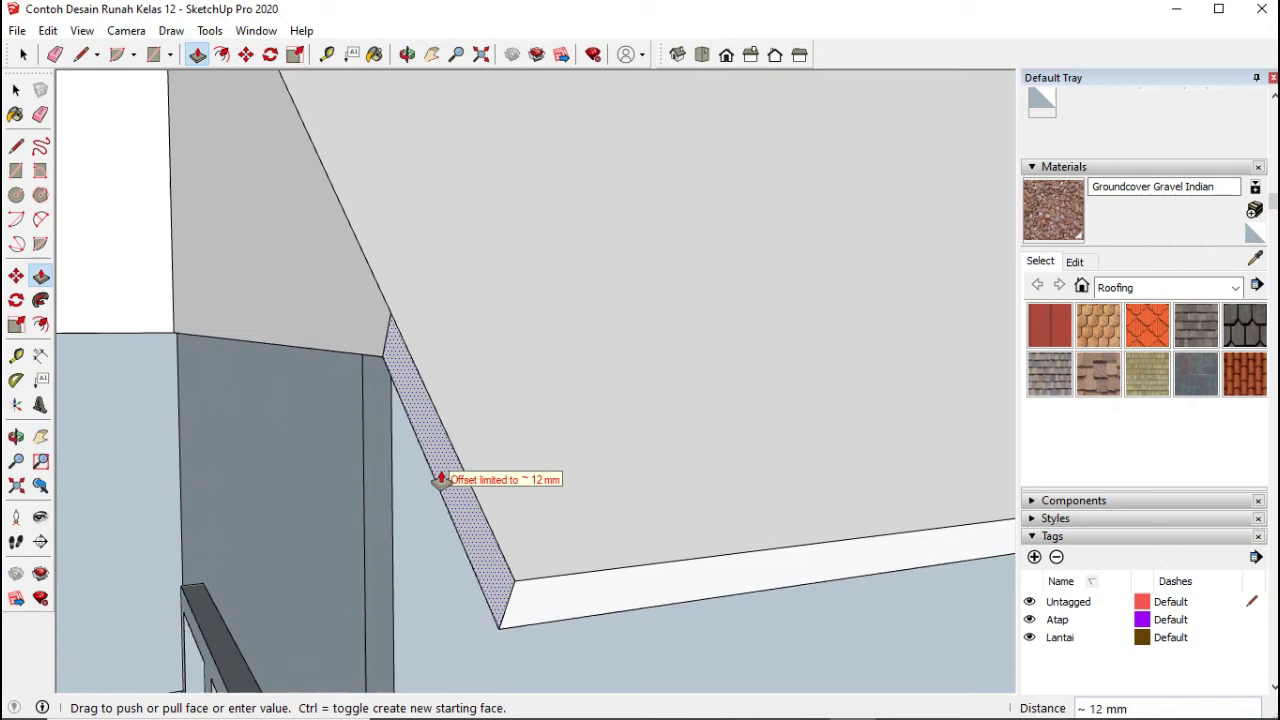
left_click(440, 480)
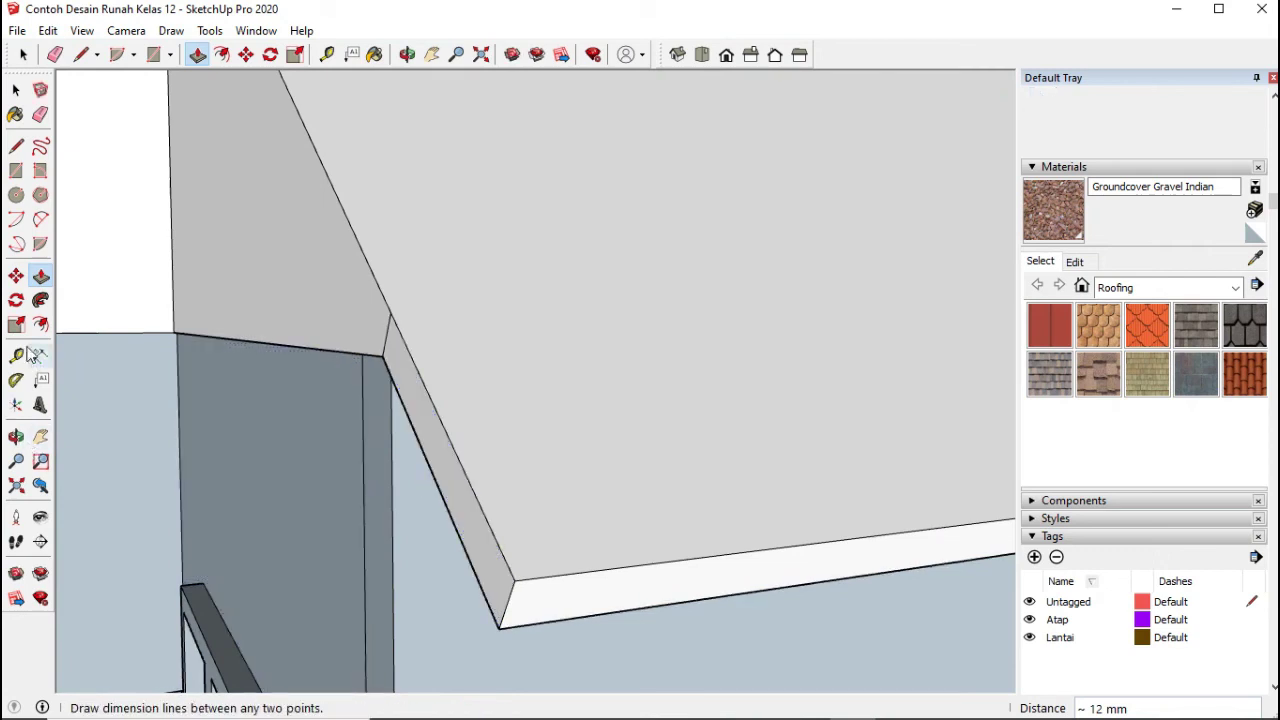
Step: Erase the short seam edge between the gable face and the roof overhang's end face
left_click(16, 440)
left_click_drag(486, 543, 350, 412)
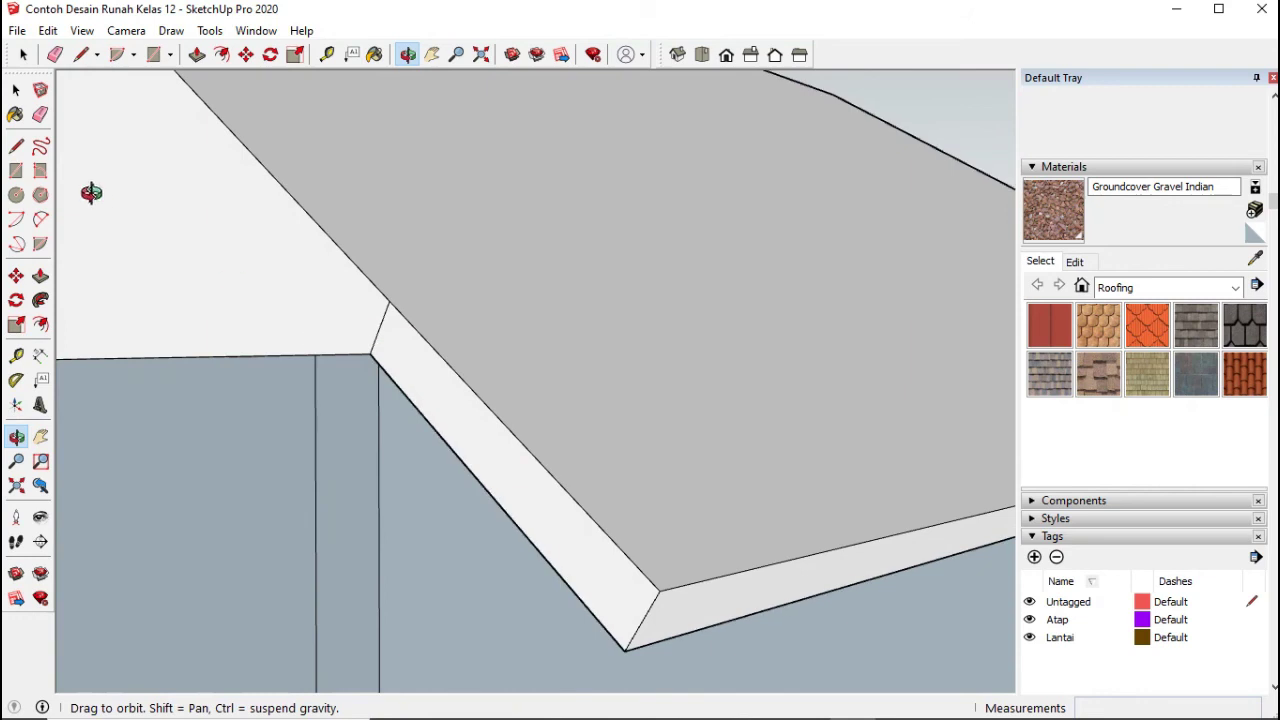
left_click(40, 114)
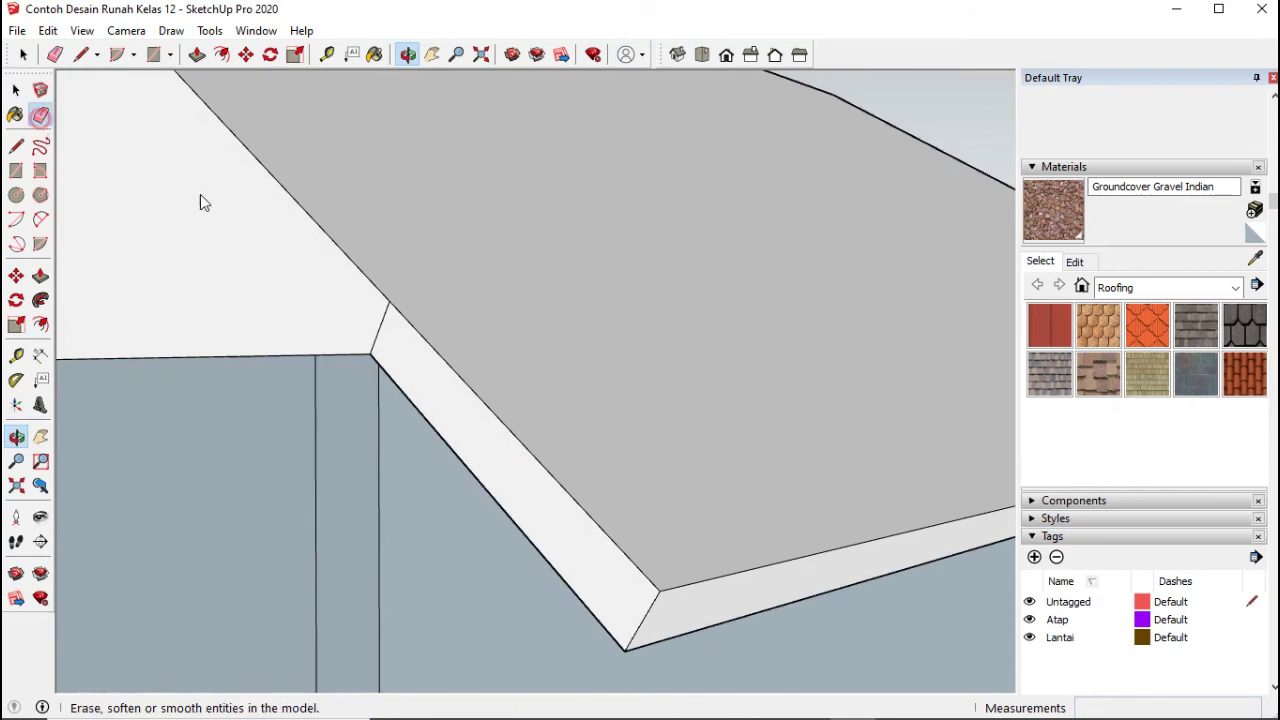
left_click(378, 341)
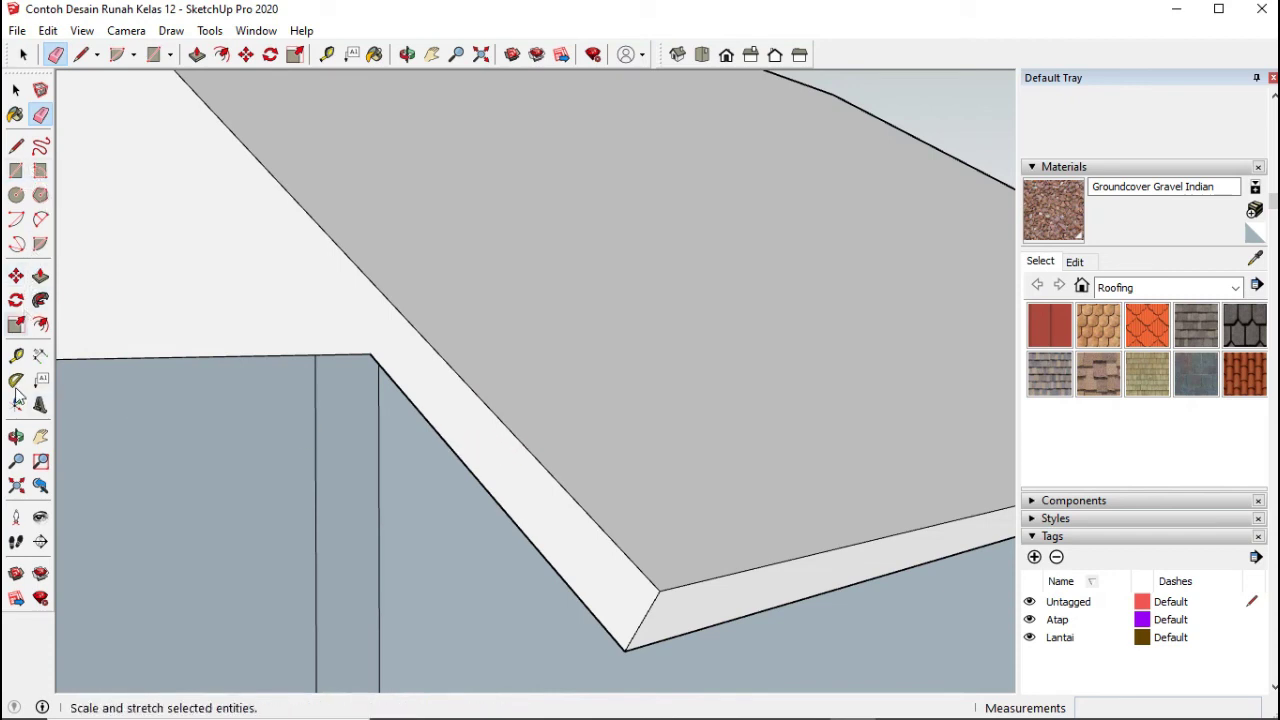
Step: Examine the merged gable and overhang junction and the whole house roof from all sides
left_click(16, 437)
left_click_drag(360, 470, 200, 478)
left_click_drag(446, 474, 240, 466)
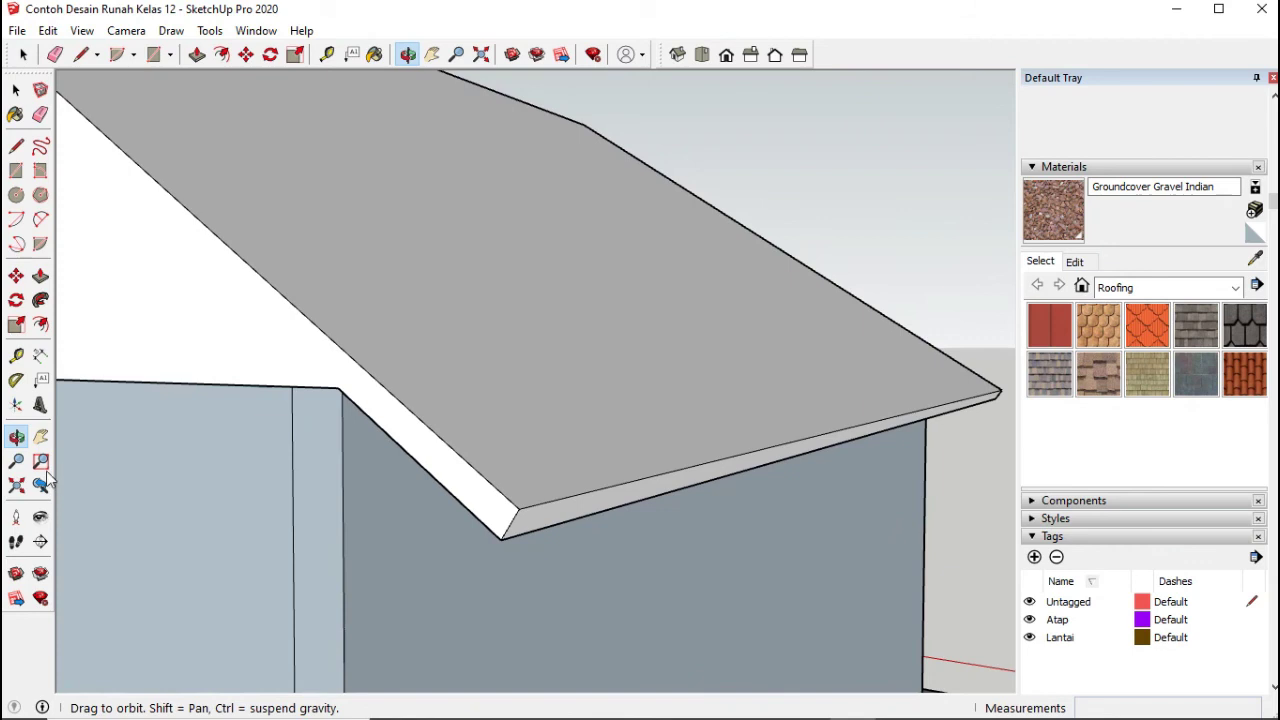
left_click(40, 437)
left_click_drag(313, 374, 233, 375)
scroll(429, 368, "down", 3)
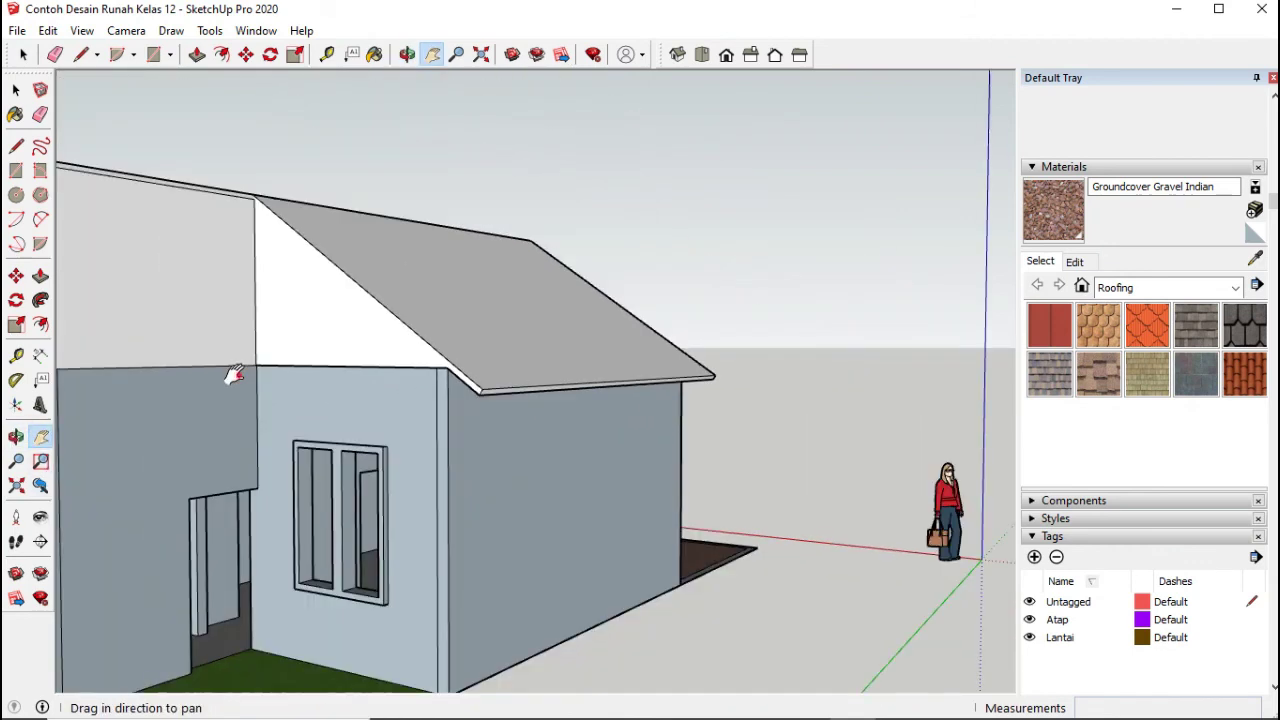
left_click_drag(325, 398, 251, 406)
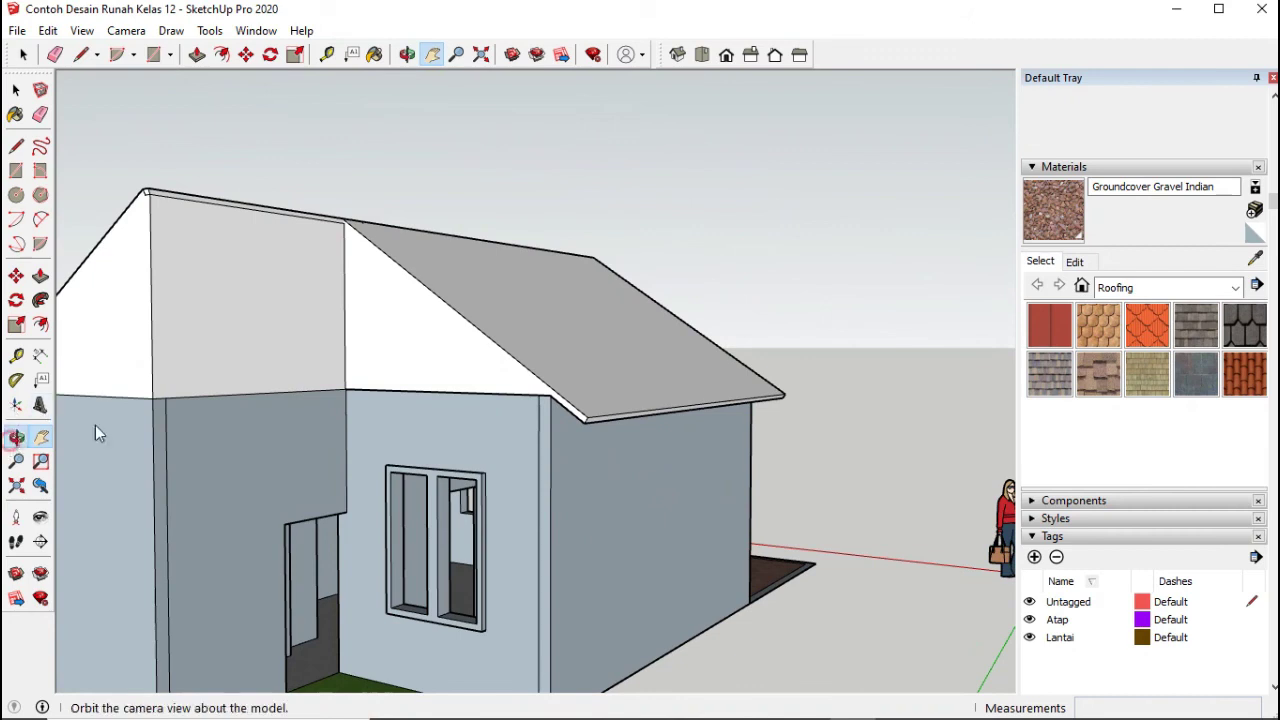
left_click(16, 437)
scroll(208, 412, "down", 4)
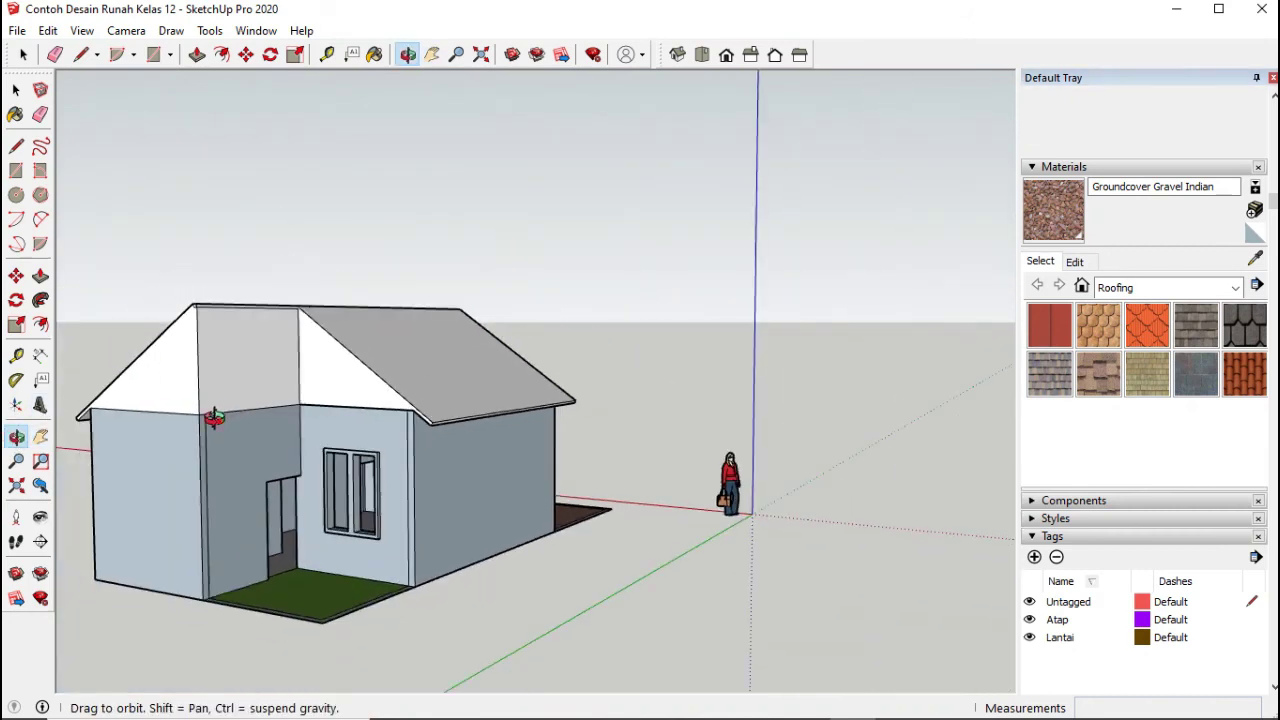
left_click_drag(478, 464, 326, 466)
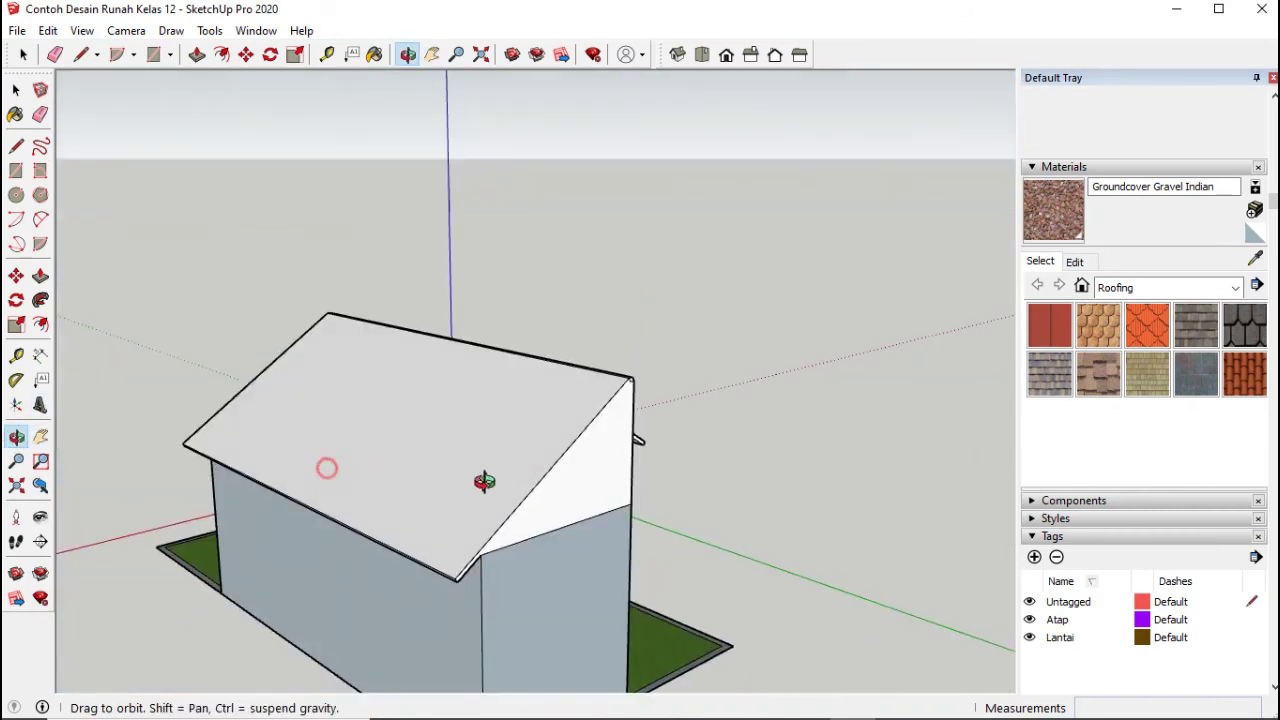
left_click_drag(520, 481, 315, 454)
left_click_drag(537, 471, 280, 514)
left_click_drag(526, 515, 406, 567)
left_click_drag(503, 560, 521, 595)
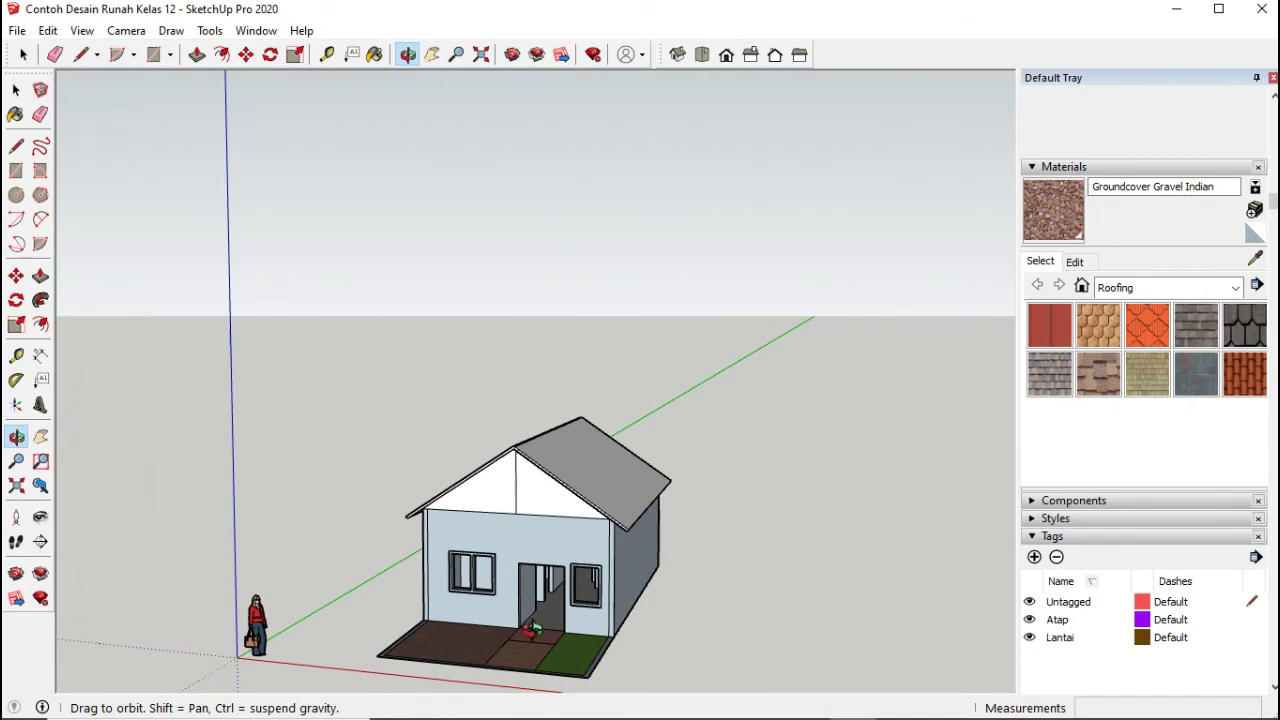
Step: Paint the longer roof slope, on the grass side of the front yard, with the Roofing Tile Spanish material
left_click(40, 437)
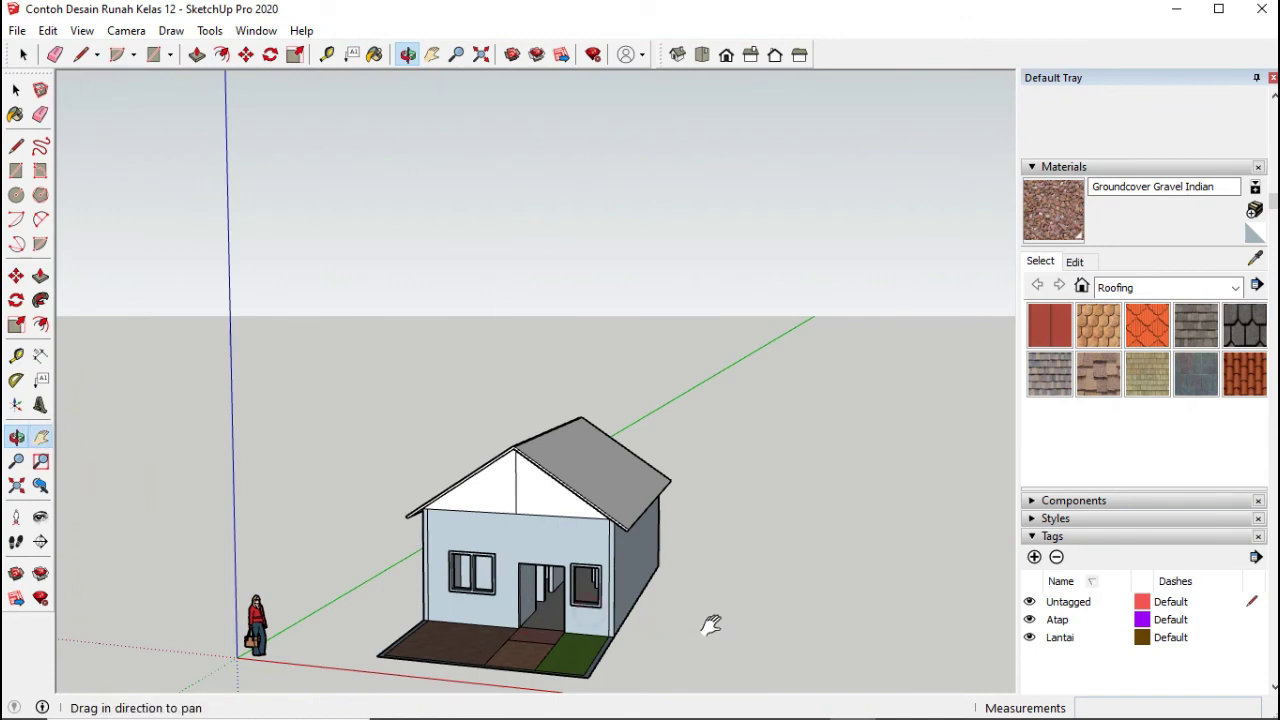
left_click_drag(710, 625, 840, 668, "shift")
key("h")
mouse_move(499, 512)
left_mouse_down()
mouse_move(472, 492)
mouse_move(481, 502)
left_mouse_up()
left_click(16, 437)
left_click_drag(574, 593, 581, 449)
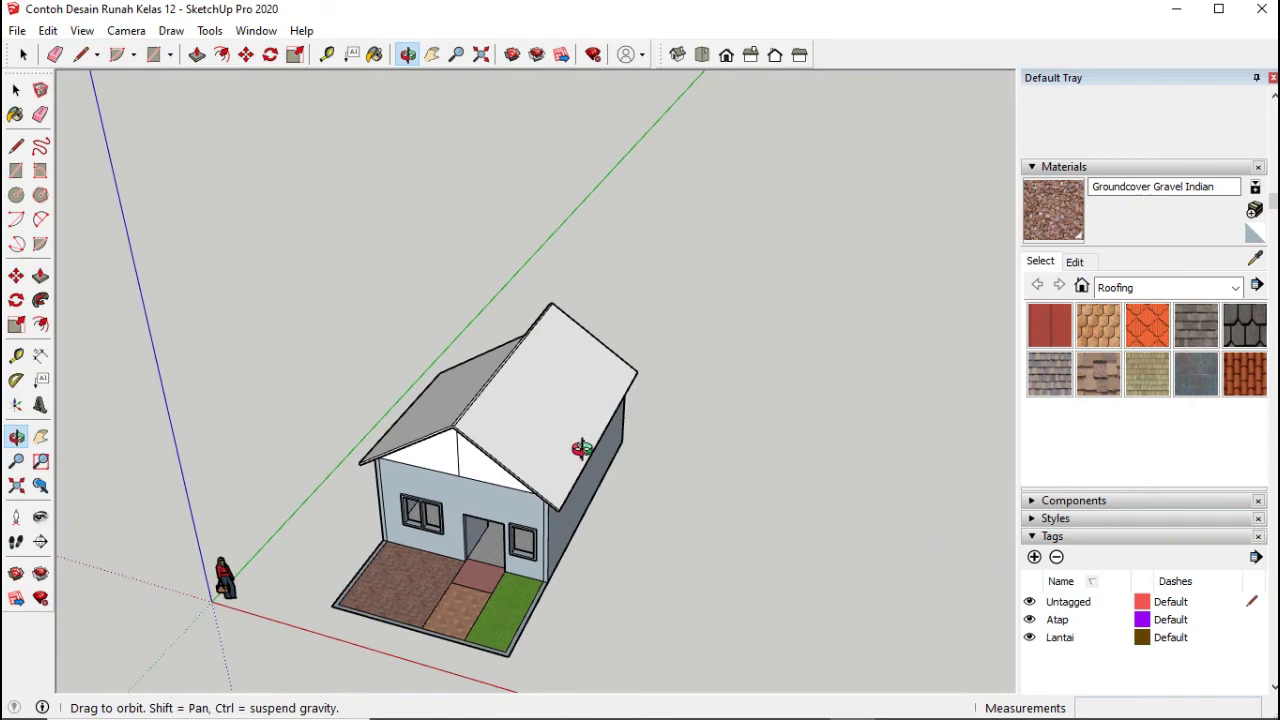
scroll(581, 449, "up", 4)
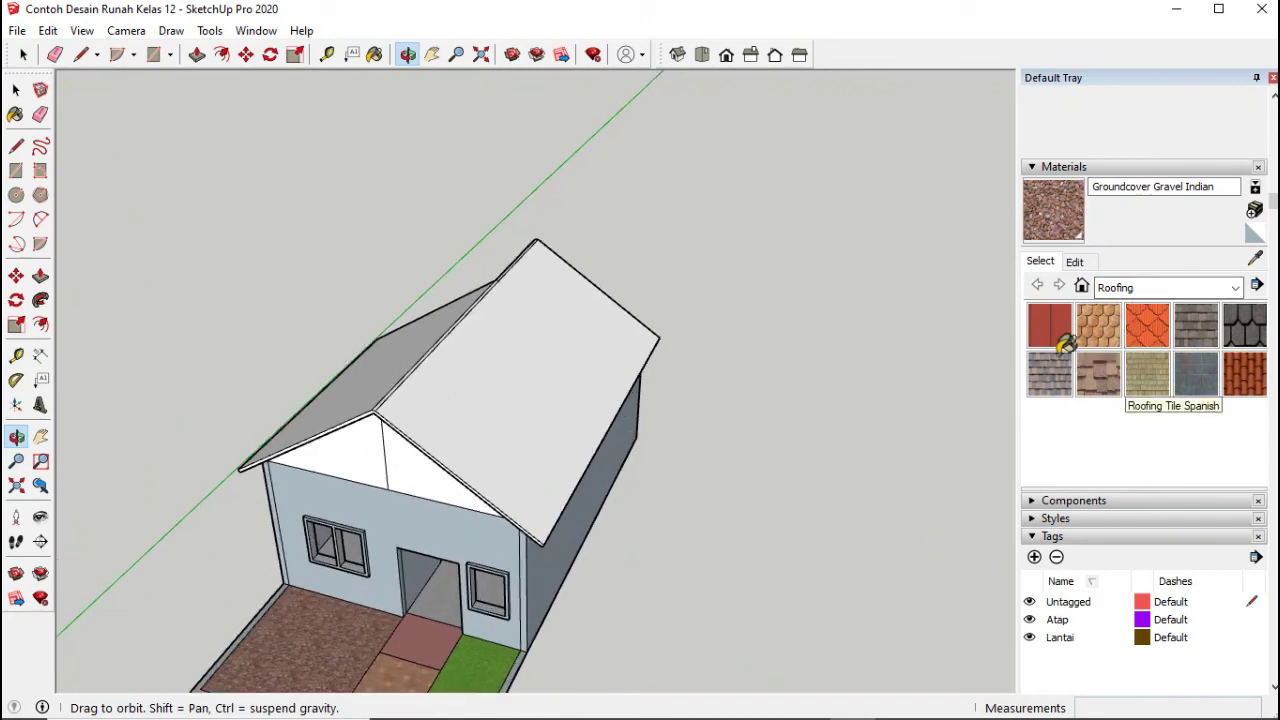
left_click(1244, 373)
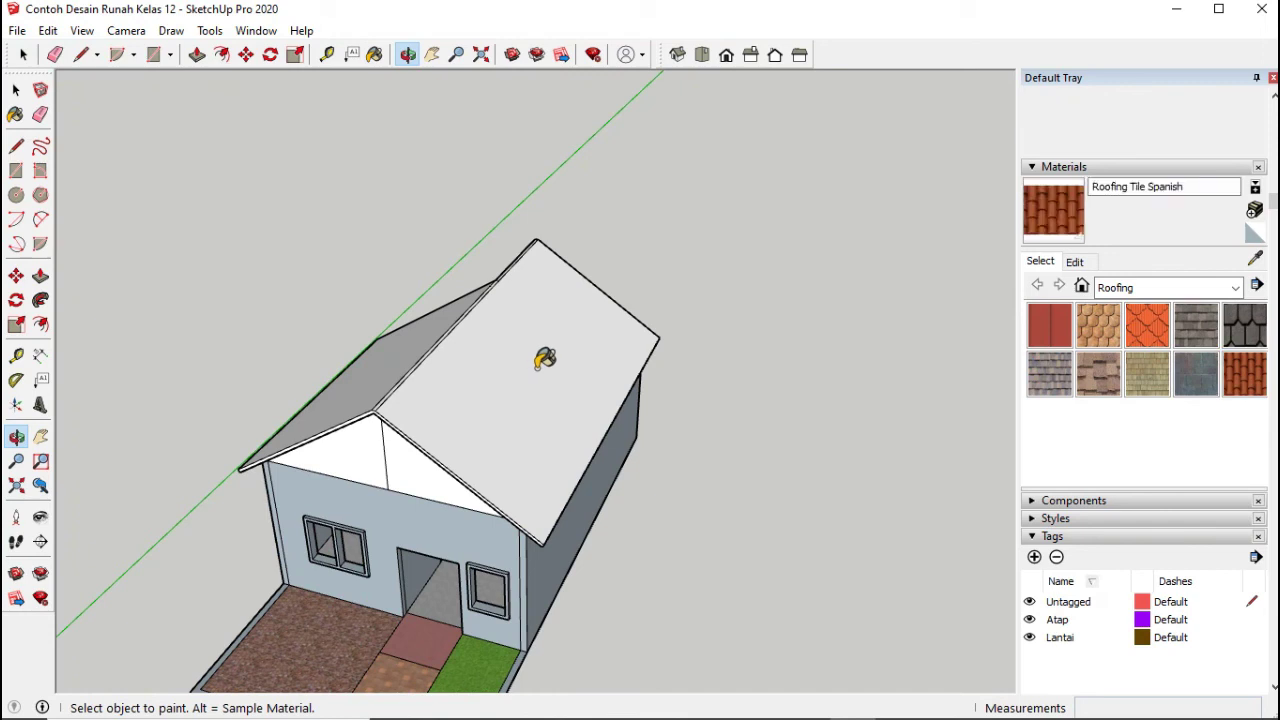
left_click(544, 360)
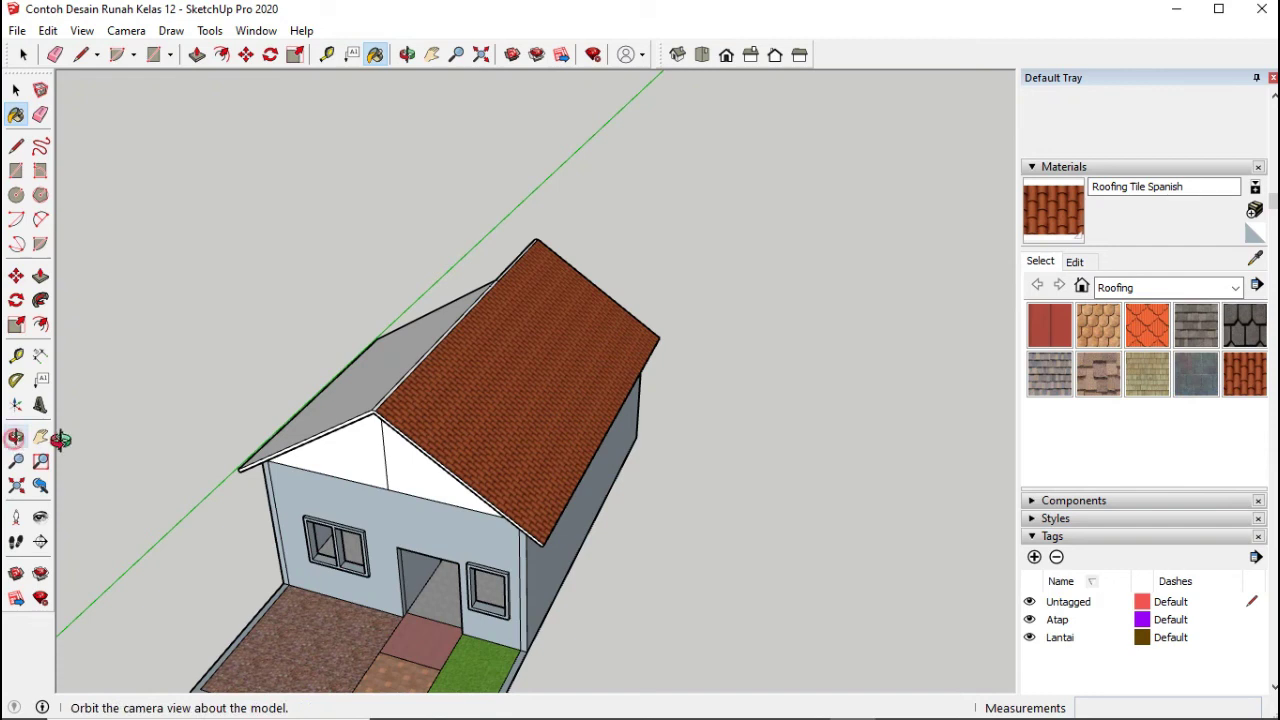
Step: Paint the shorter opposite roof slope and the narrow strip along the ridge with Roofing Tile Spanish
left_click(16, 436)
left_click_drag(434, 497, 562, 519)
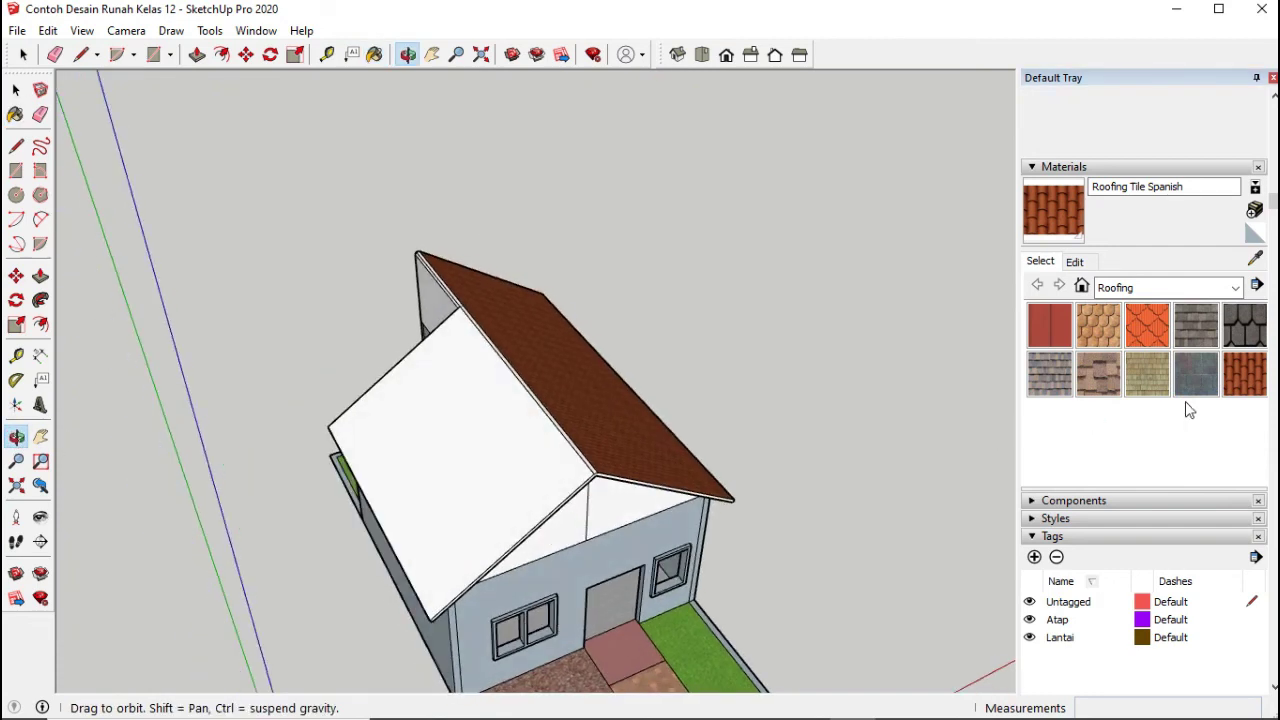
left_click(515, 446)
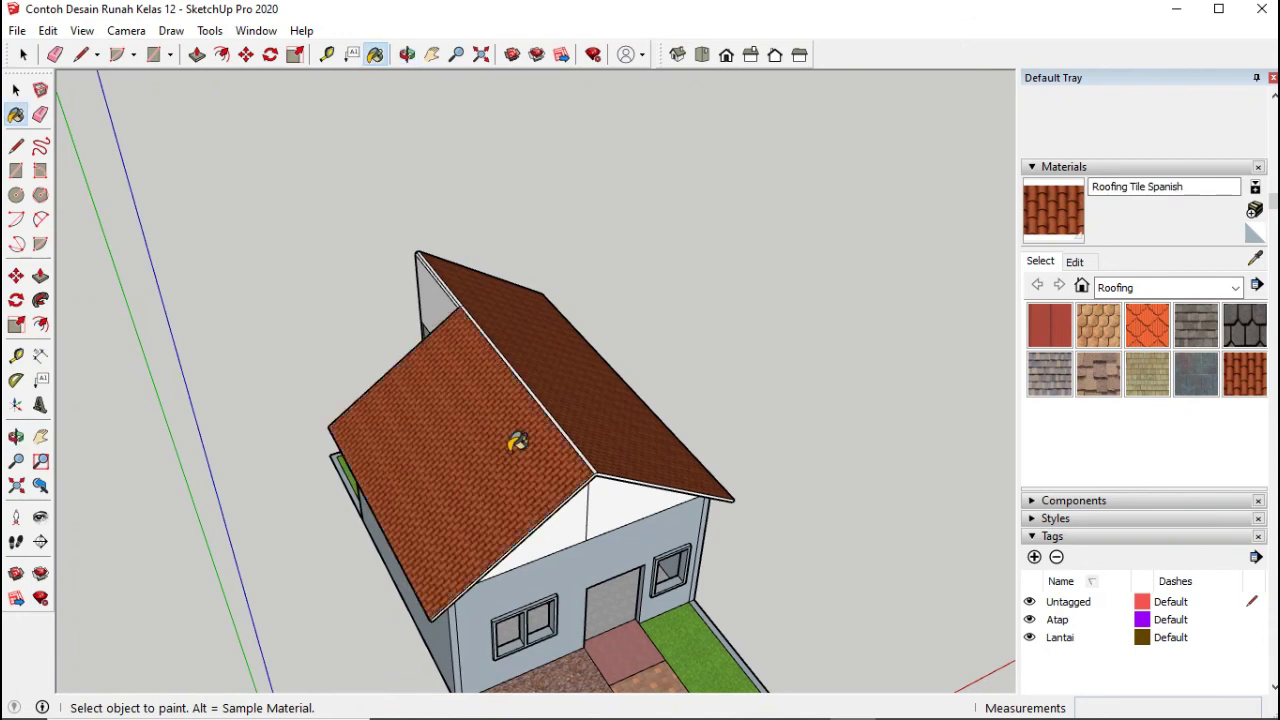
scroll(534, 423, "up", 5)
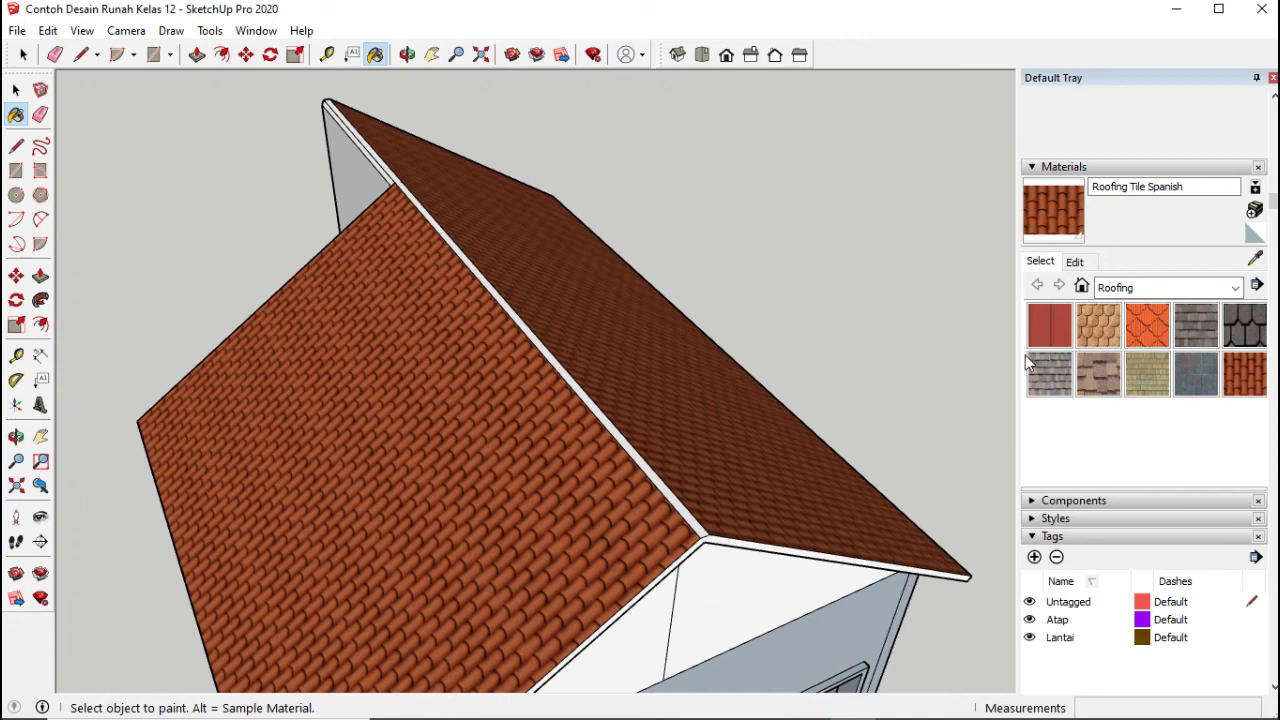
left_click(688, 500)
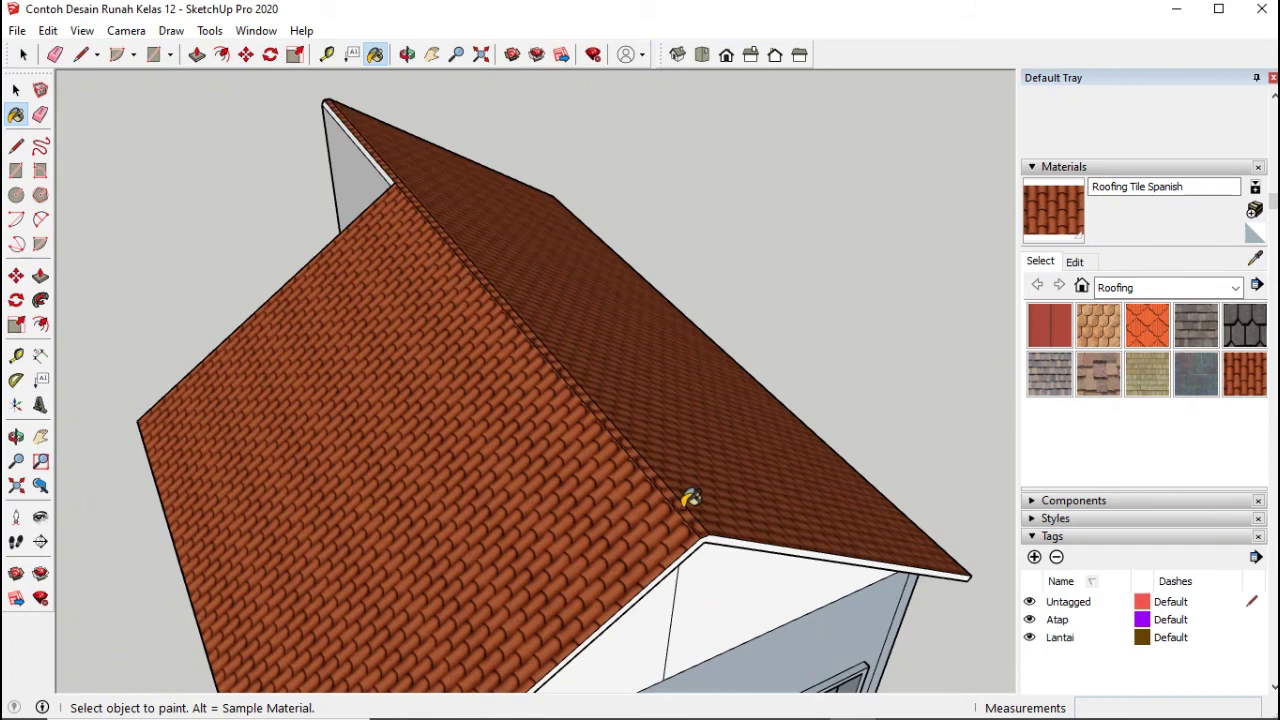
Step: Examine the tiled roof slopes from the rear, the sides and the front of the house
left_click(16, 437)
left_click_drag(572, 548, 643, 451)
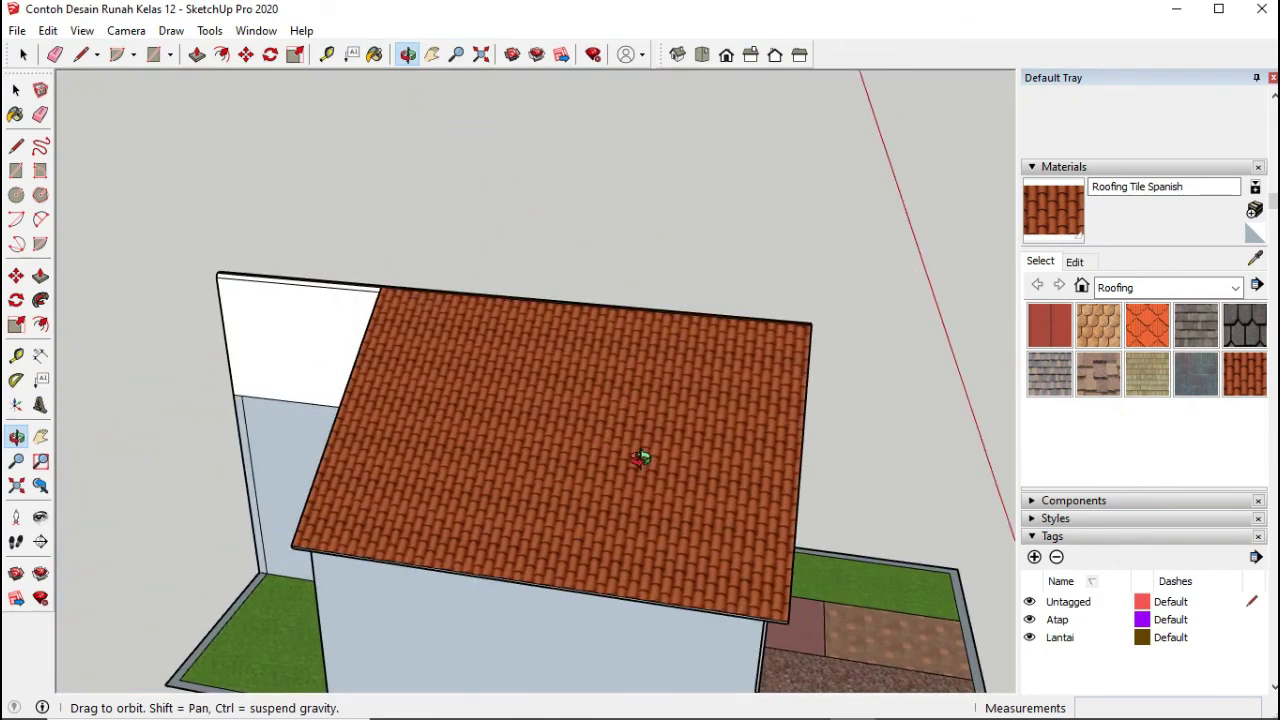
left_click_drag(453, 441, 406, 517)
left_click_drag(640, 540, 629, 531)
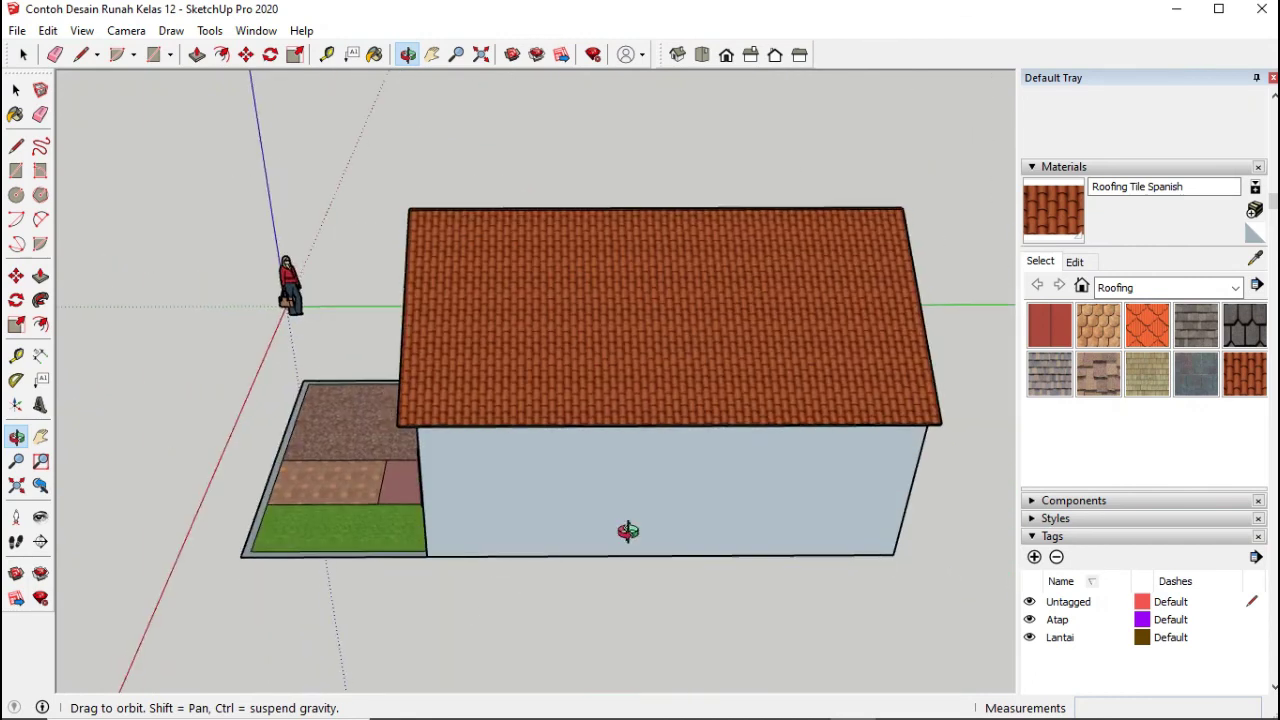
left_click_drag(714, 517, 410, 445)
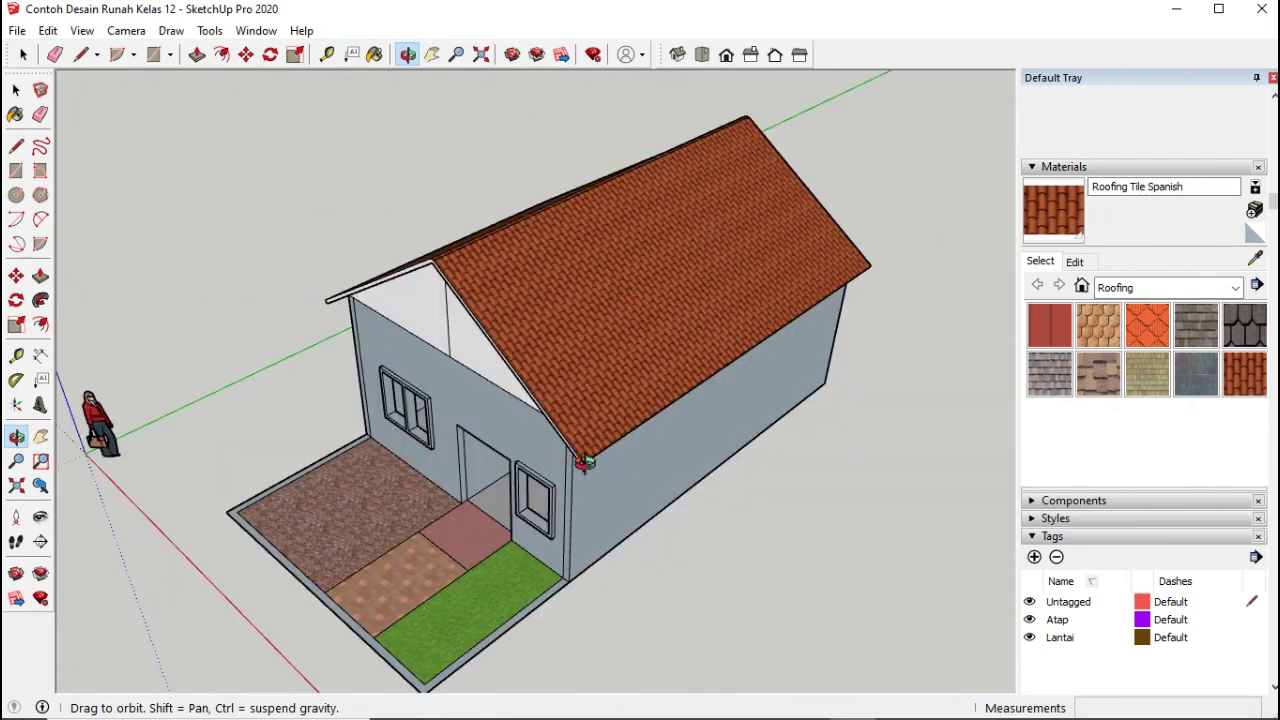
left_click_drag(585, 462, 618, 464)
left_click_drag(536, 490, 563, 402)
Step: Erase the vertical seam line in the middle of the white front gable
scroll(553, 400, "up", 5)
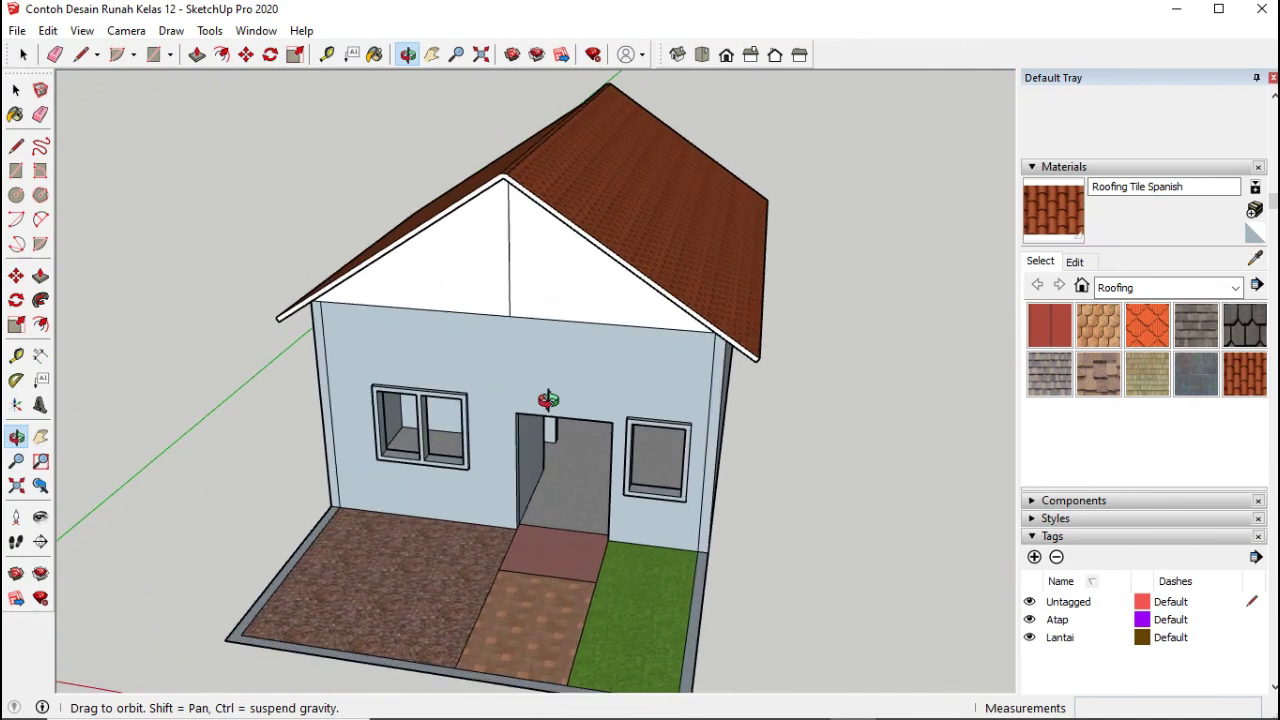
scroll(548, 400, "down", 2)
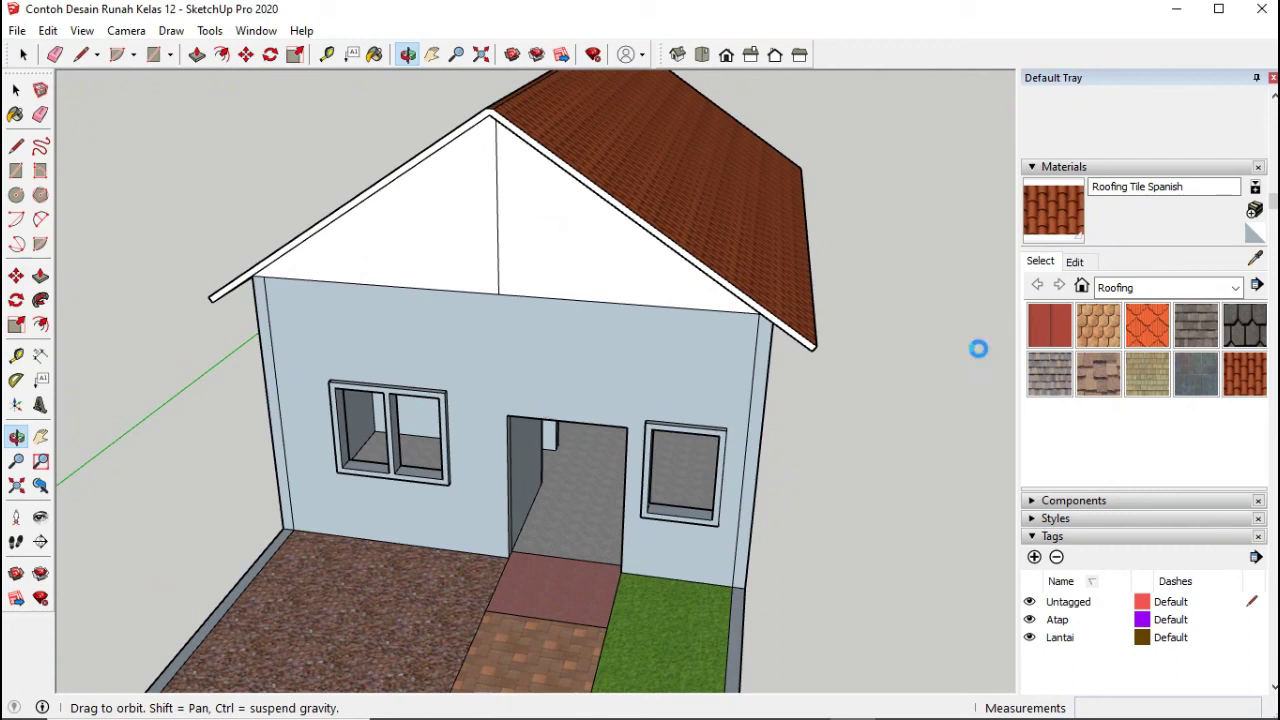
left_click(1139, 288)
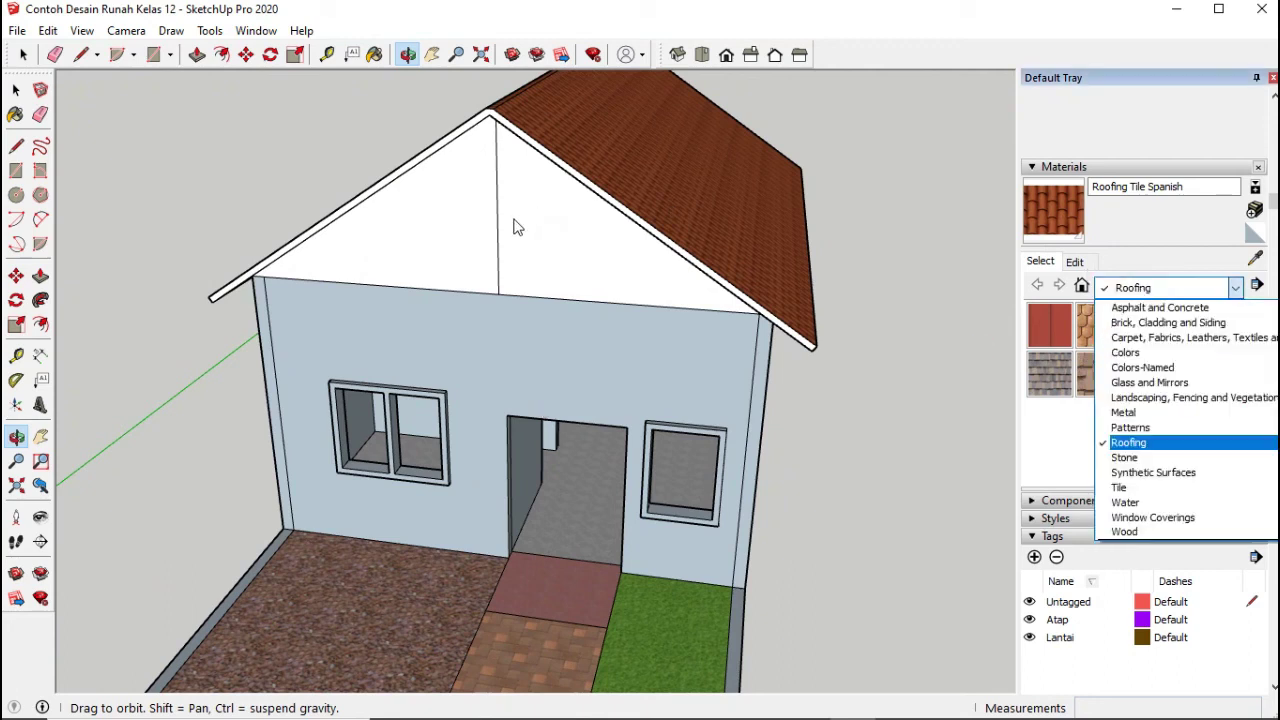
left_click(49, 112)
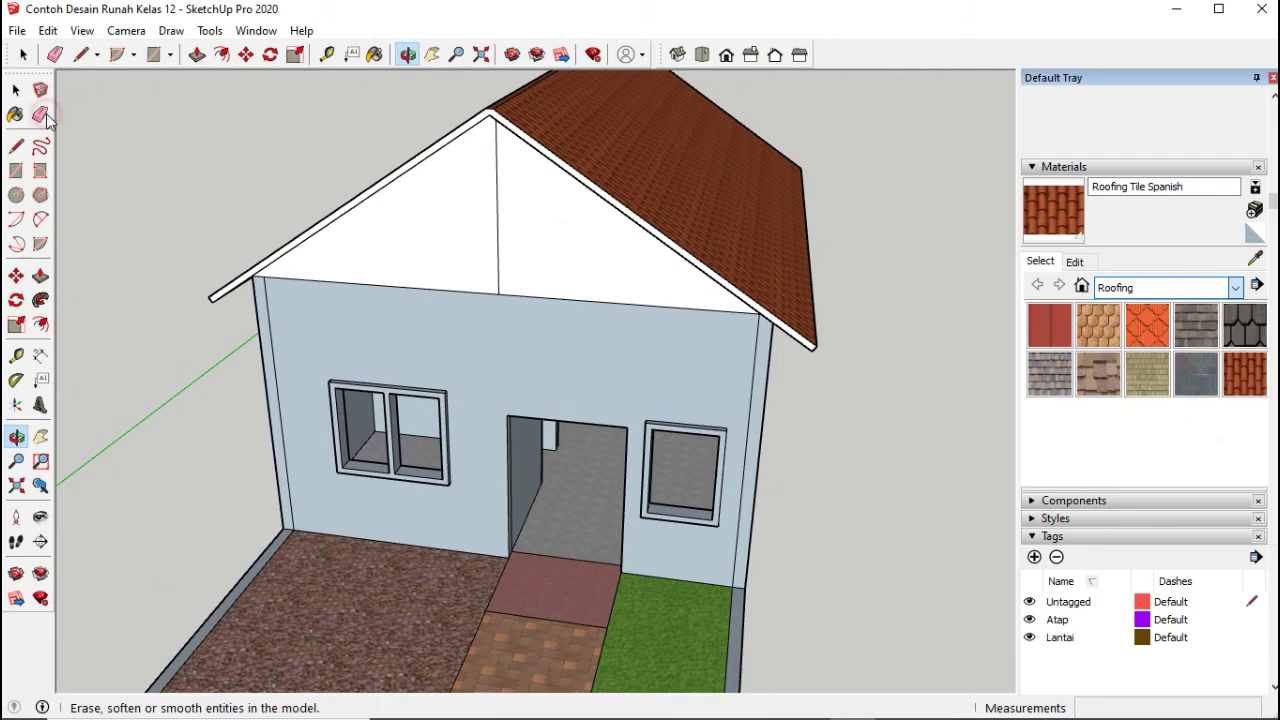
left_click(40, 114)
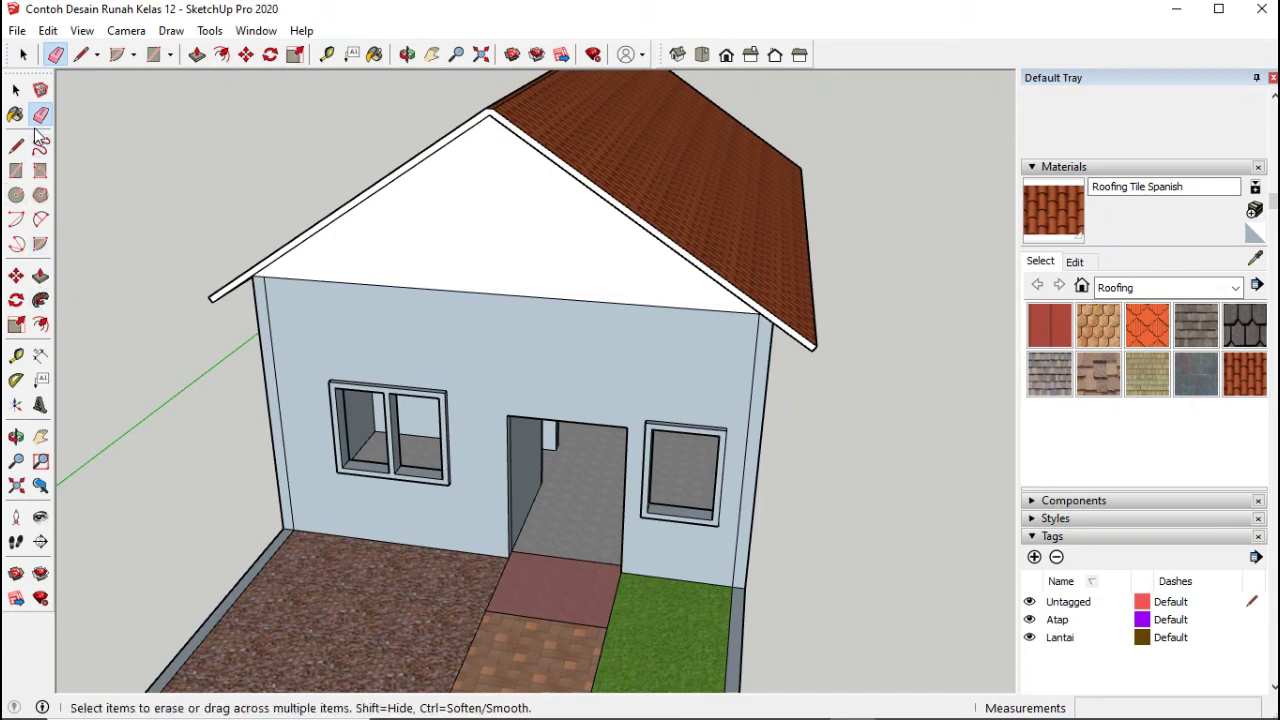
Step: Examine the cleaned front gable and the tiled roof from the sides, the rear and the front of the house
left_click(16, 436)
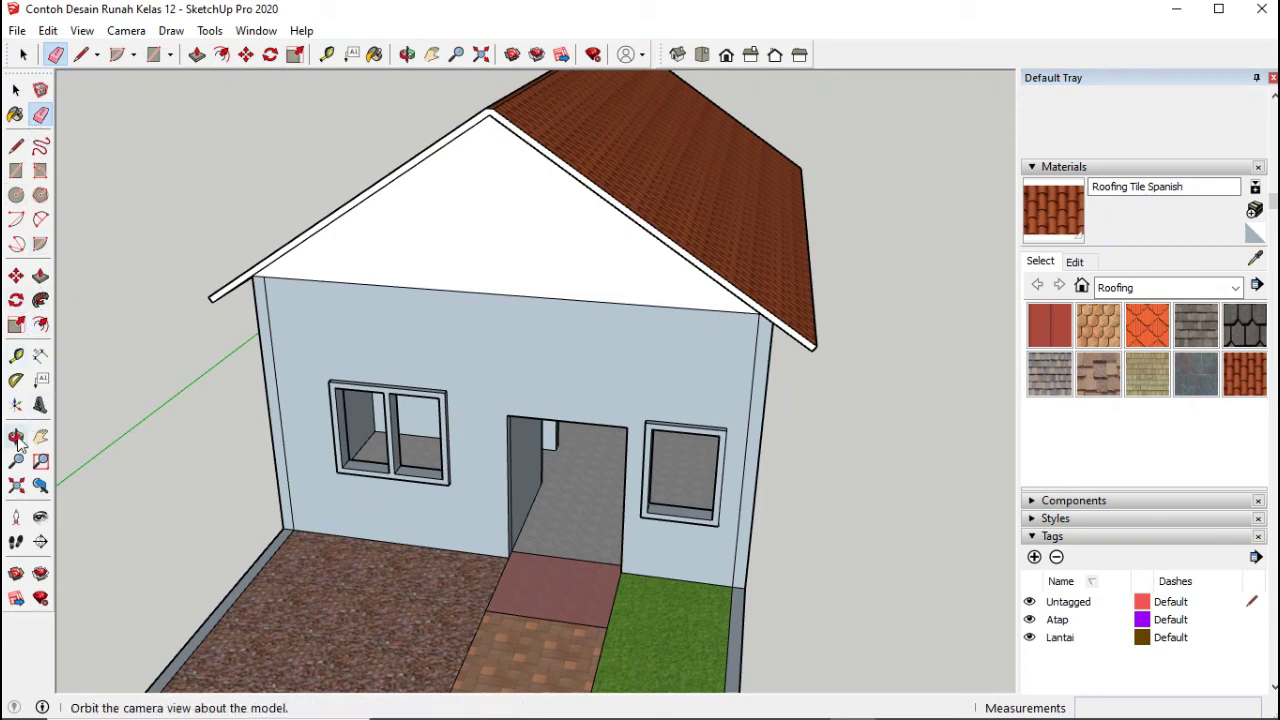
left_click_drag(412, 379, 540, 289)
left_click_drag(720, 287, 567, 259)
left_click_drag(776, 252, 734, 277)
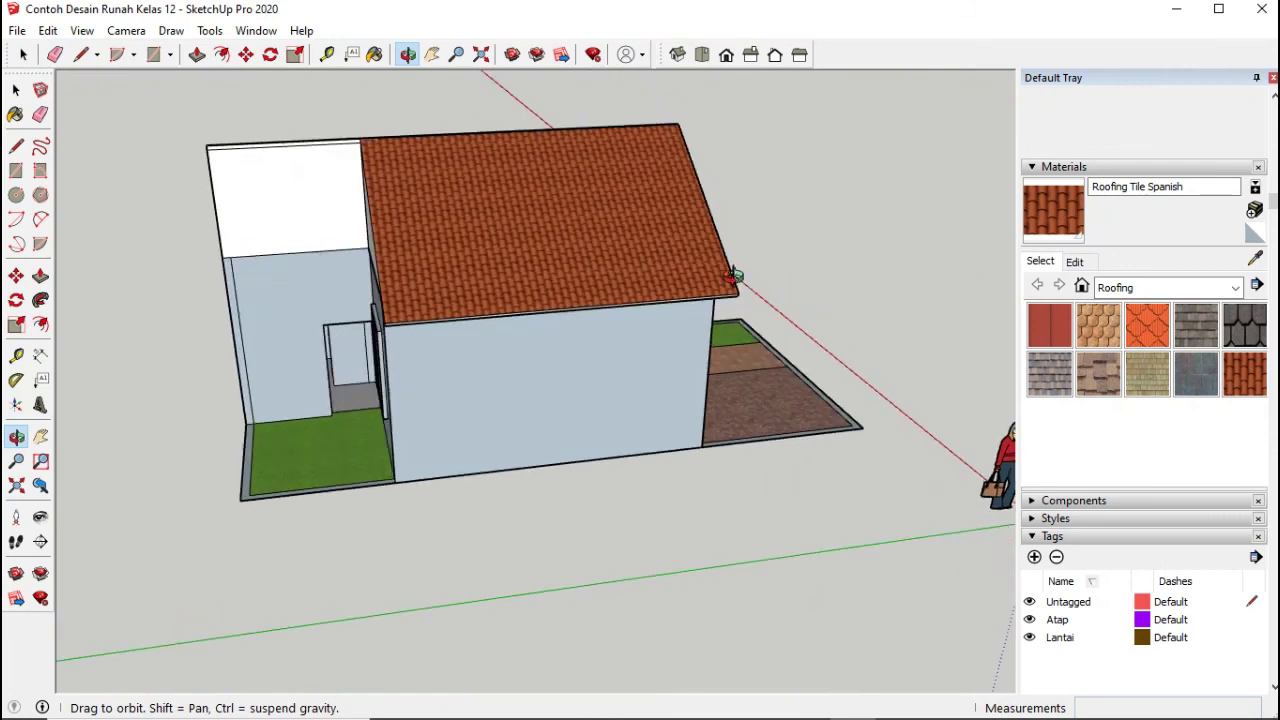
left_click_drag(297, 357, 532, 212)
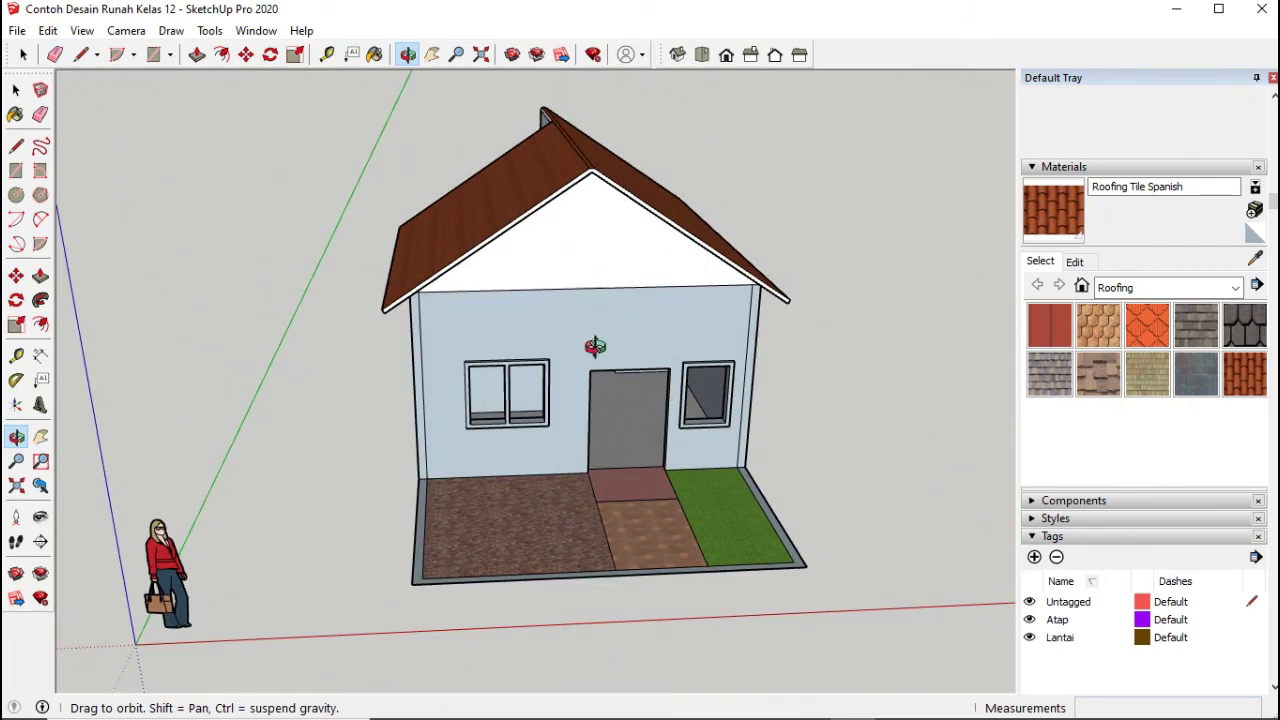
left_click_drag(606, 308, 720, 343)
left_click_drag(430, 350, 423, 272)
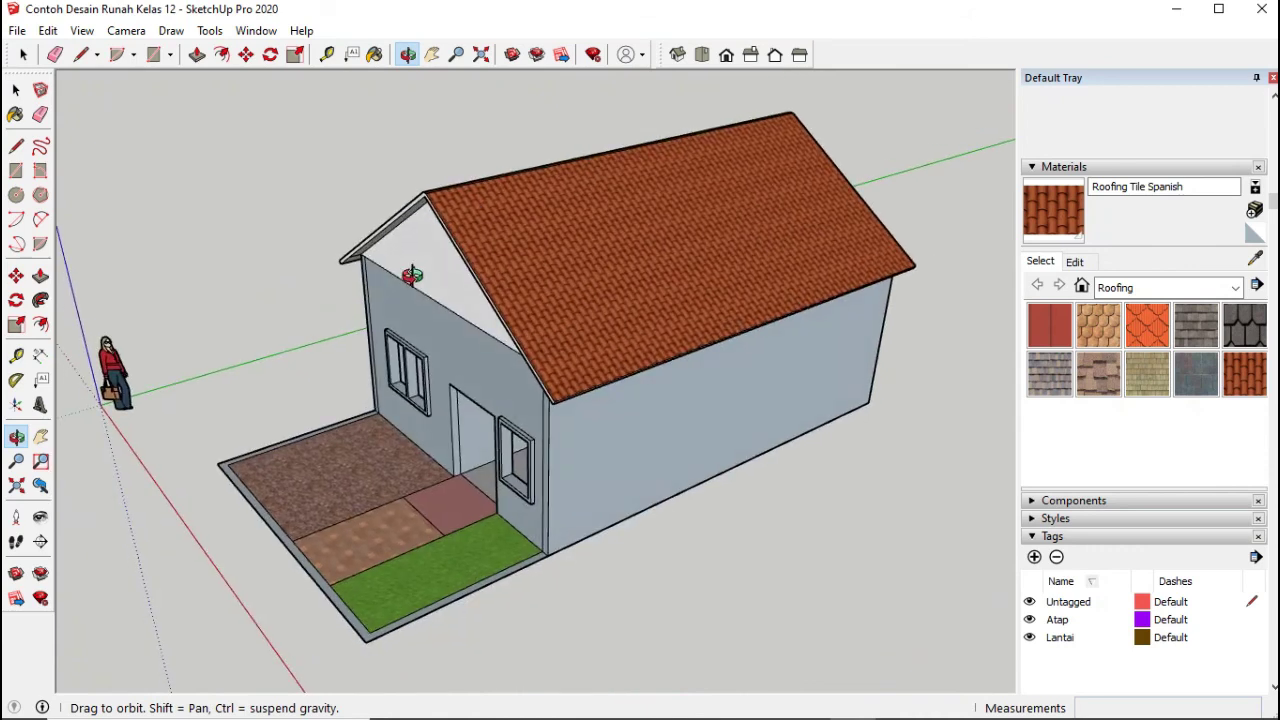
left_click_drag(509, 306, 628, 358)
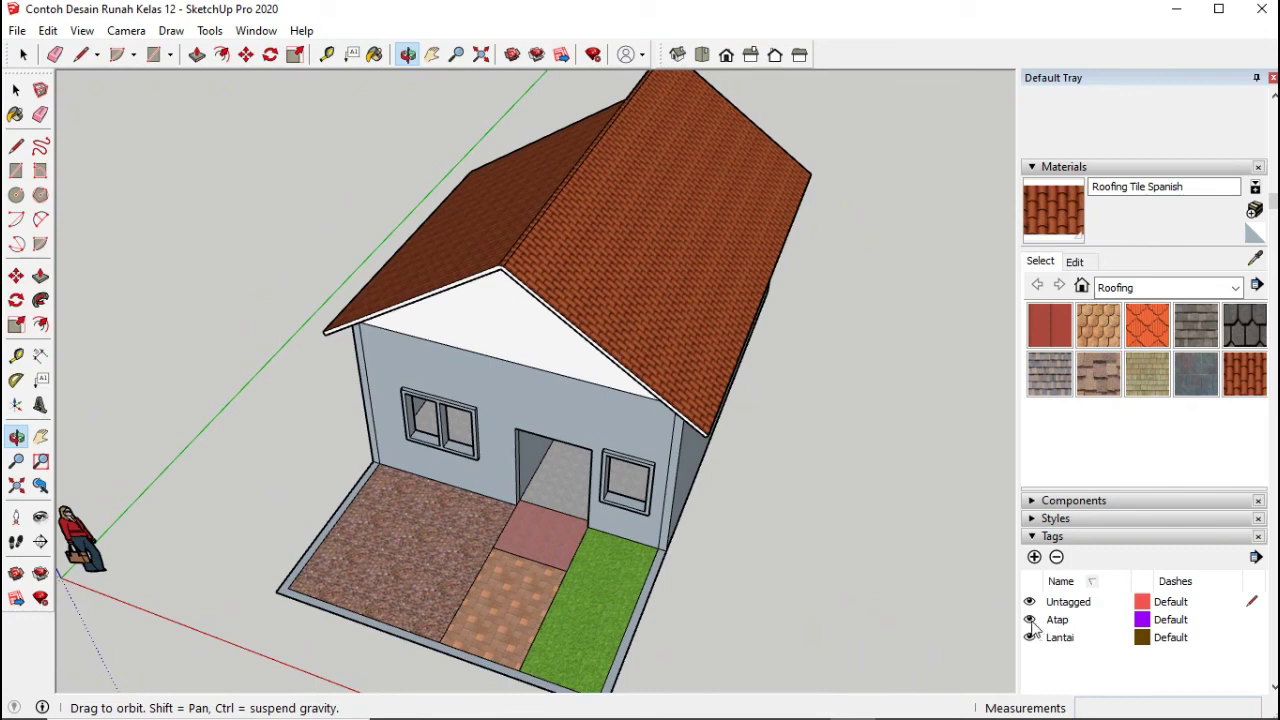
left_click_drag(628, 485, 648, 418)
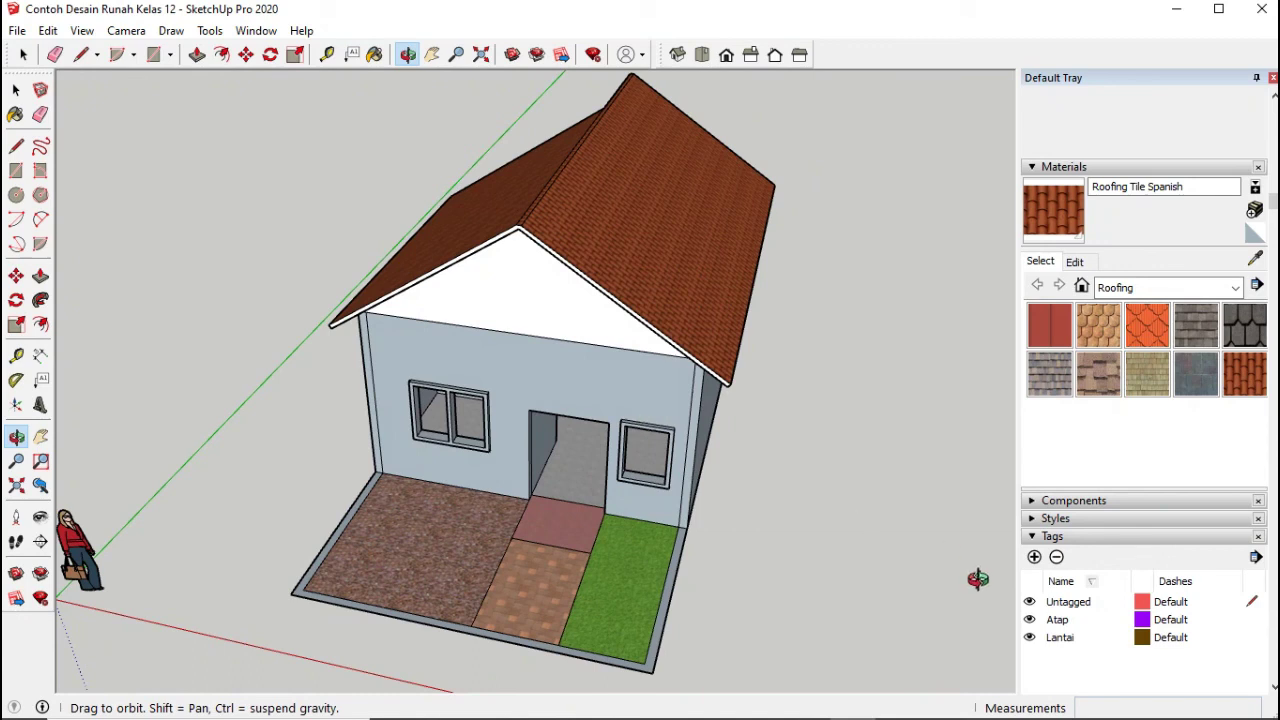
Step: Hide the Atap tag and inspect the stray roof edges left above the walls
left_click(1028, 619)
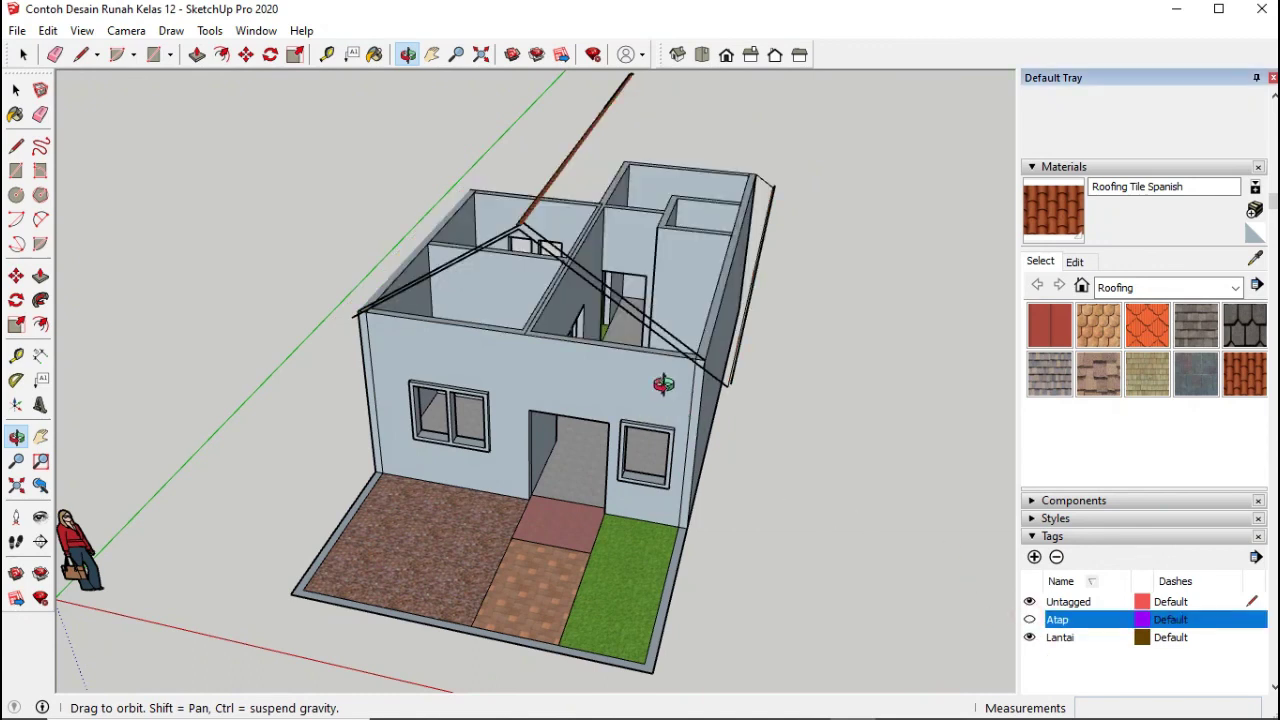
left_click_drag(650, 379, 500, 285)
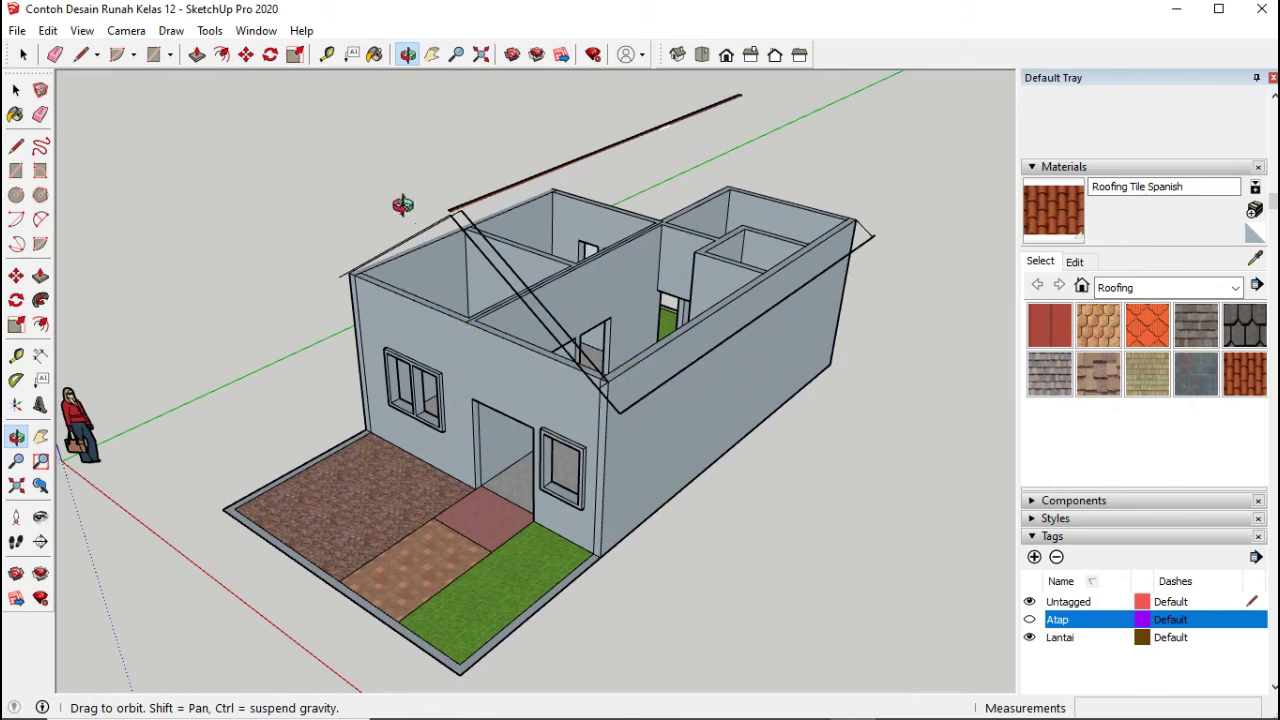
left_click_drag(753, 372, 716, 248)
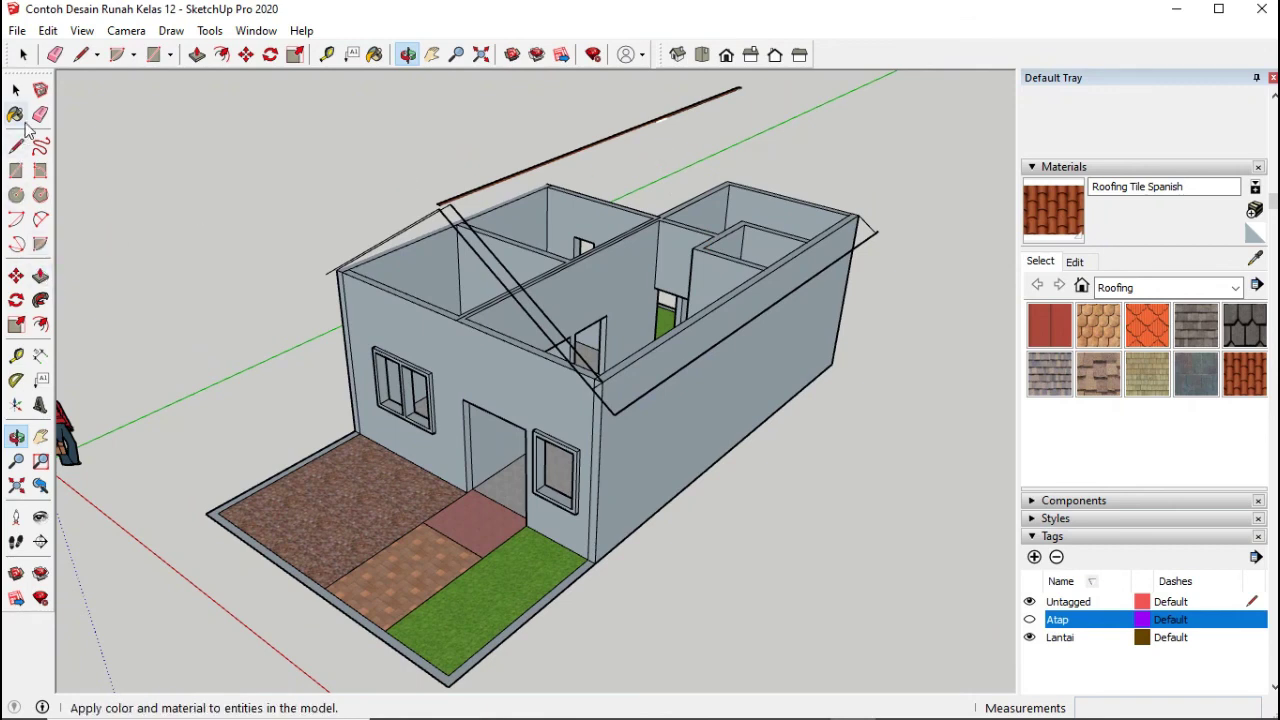
Step: Assign five stray roof edges along the front gable slopes, the ridge and the long side's eave to the Atap tag
left_click(16, 90)
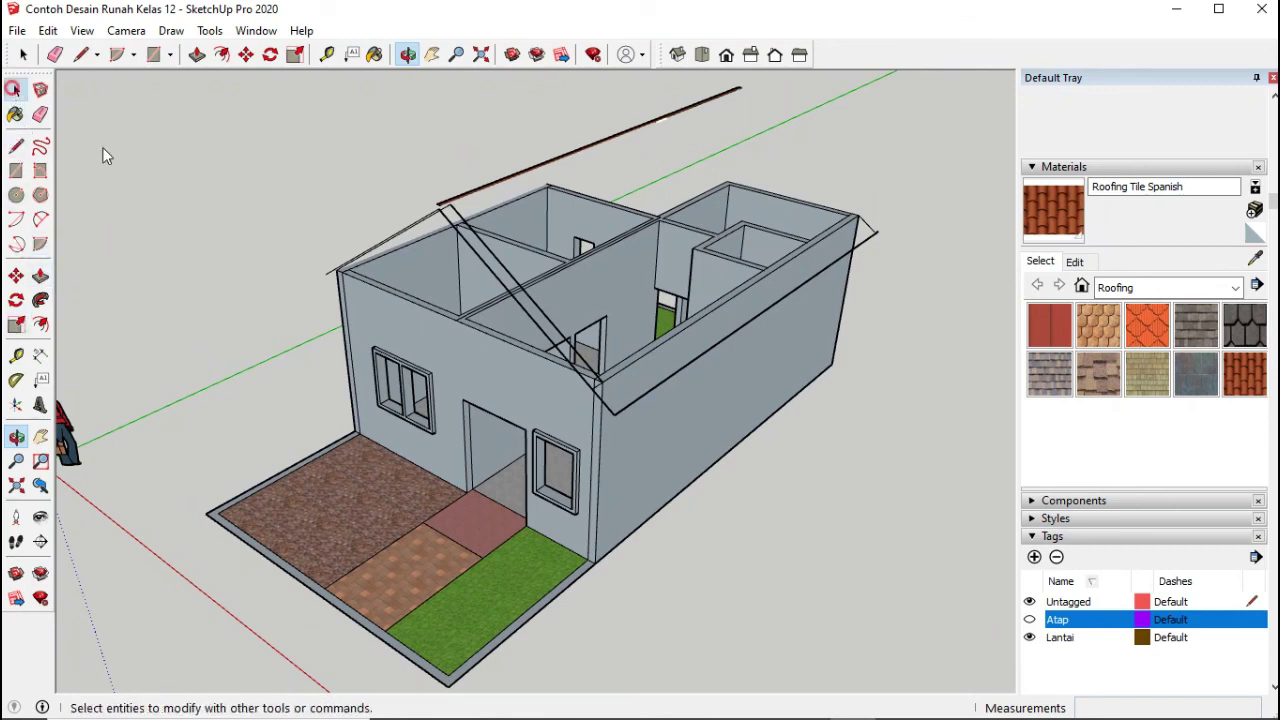
left_click(381, 243)
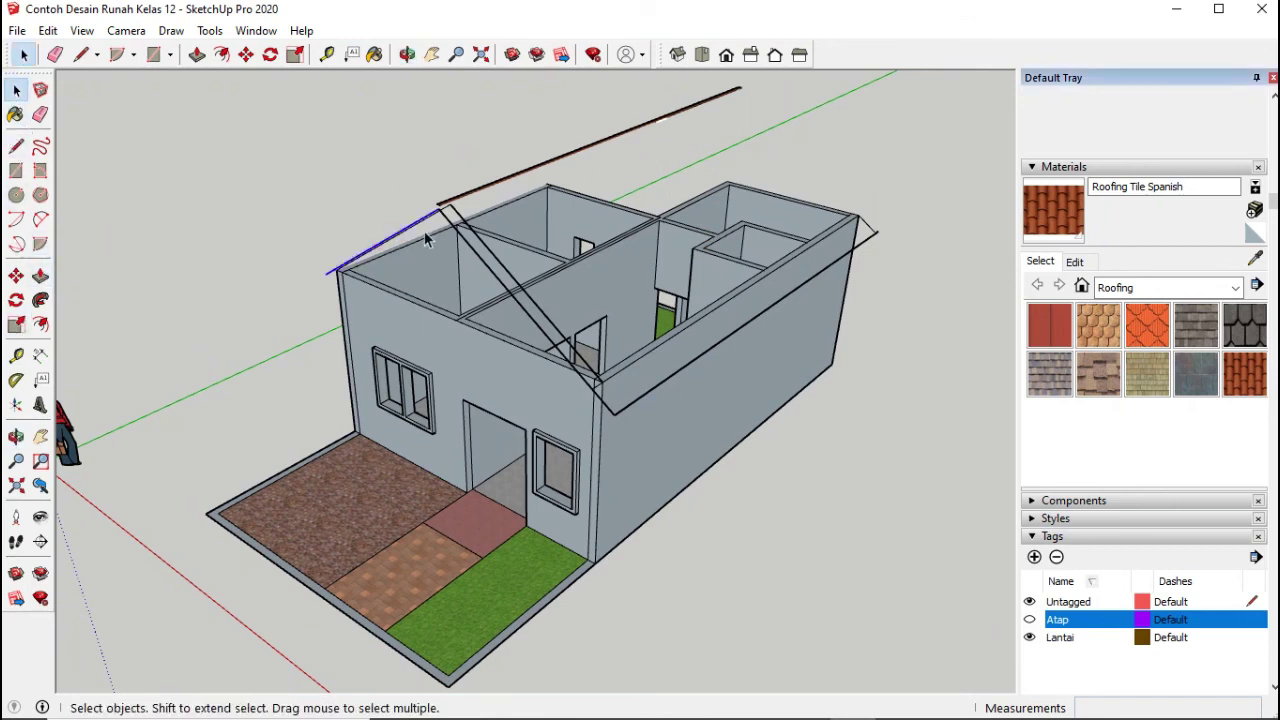
left_click(478, 242, "ctrl")
left_click(480, 242)
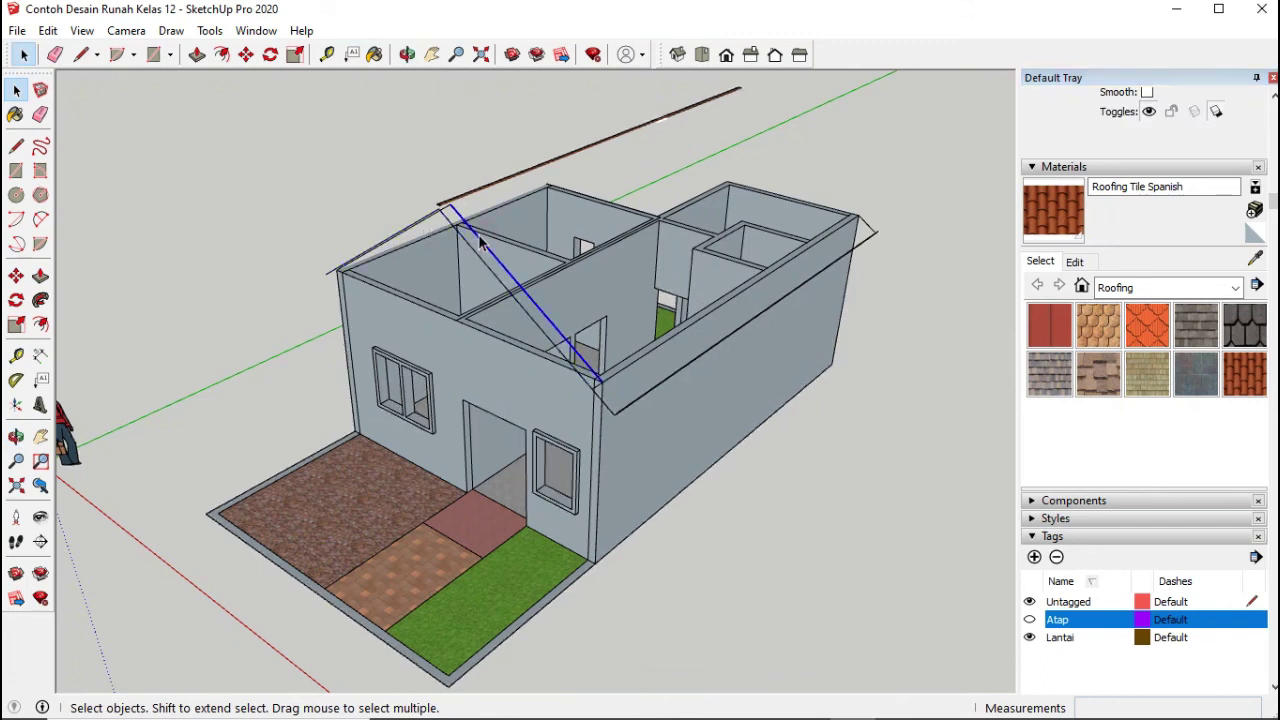
left_click(478, 258, "ctrl")
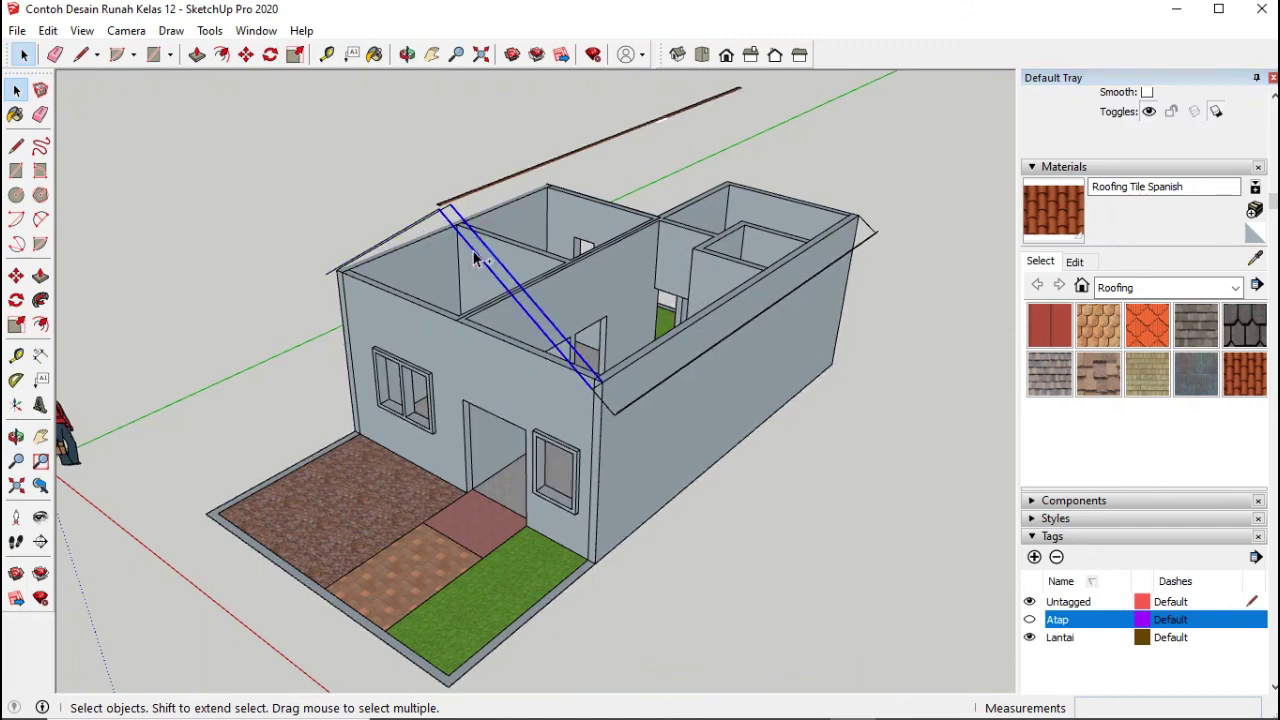
left_click(405, 236, "ctrl")
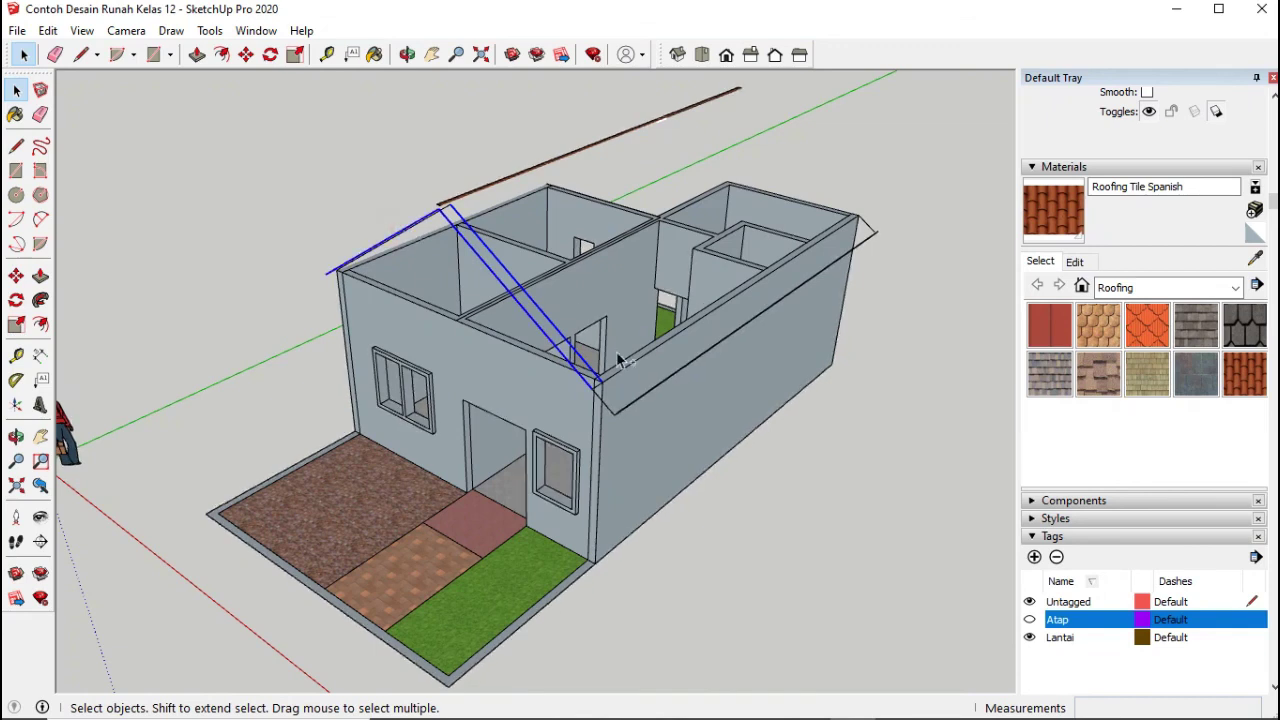
left_click(635, 405, "ctrl")
left_click(476, 193, "ctrl")
scroll(1189, 169, "up", 3)
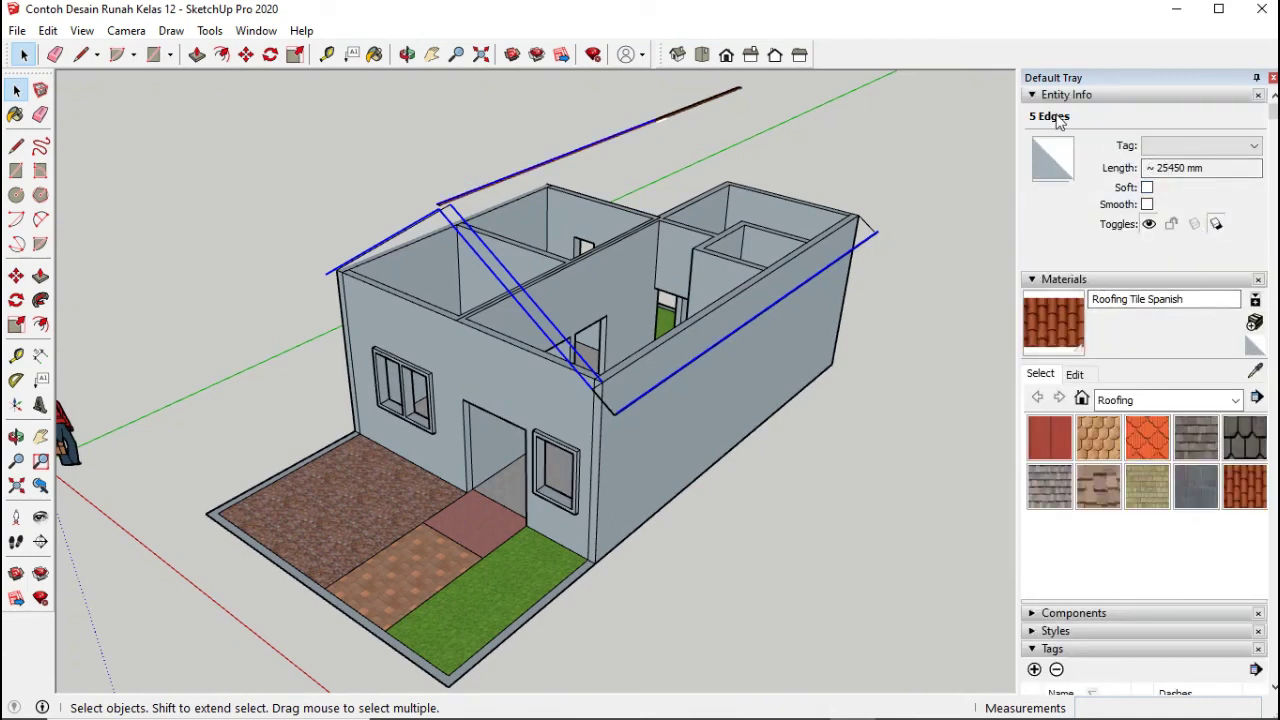
left_click(1155, 148)
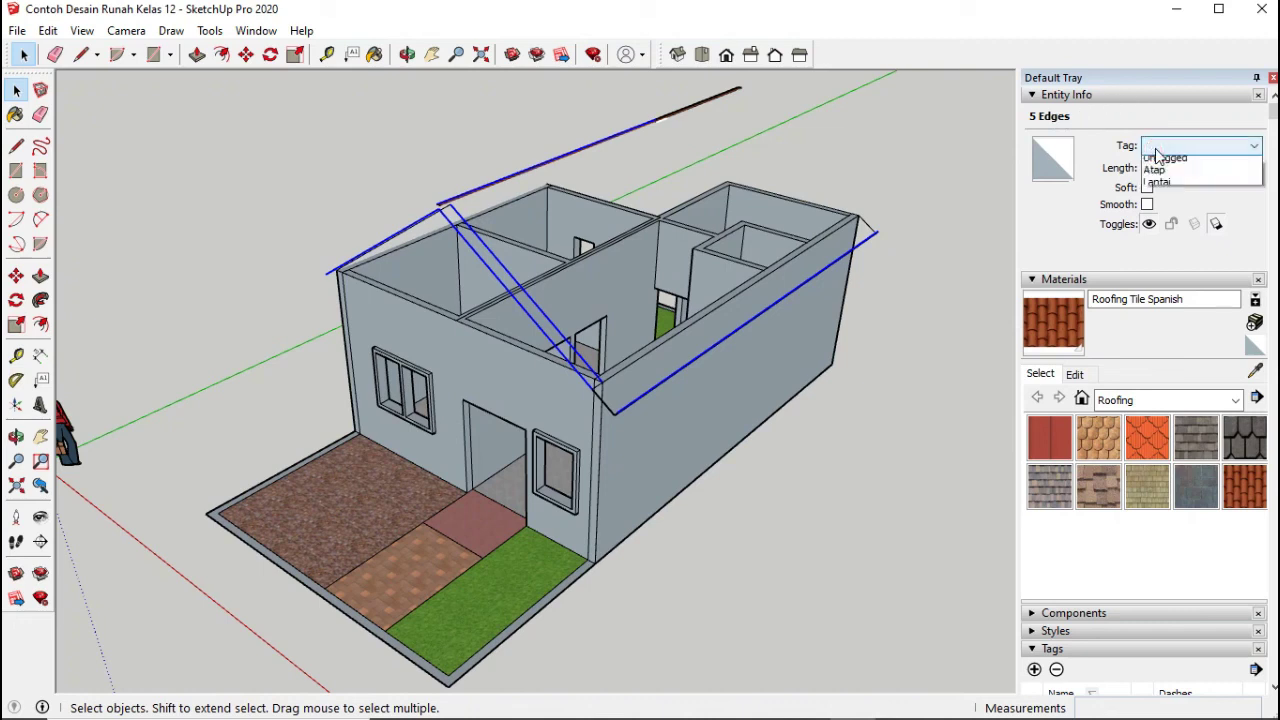
left_click(1156, 183)
left_click(853, 408)
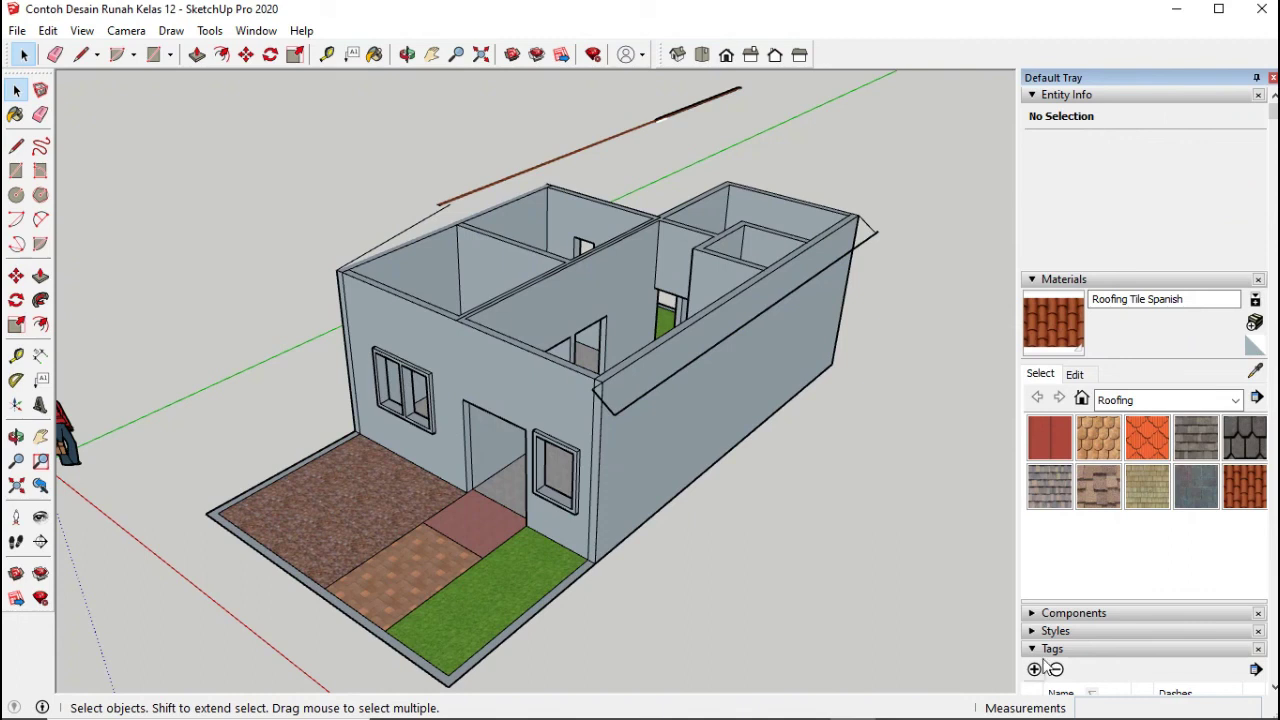
Step: Show the Atap tag and hide it again to check the retagged roof edges
scroll(1048, 648, "down", 3)
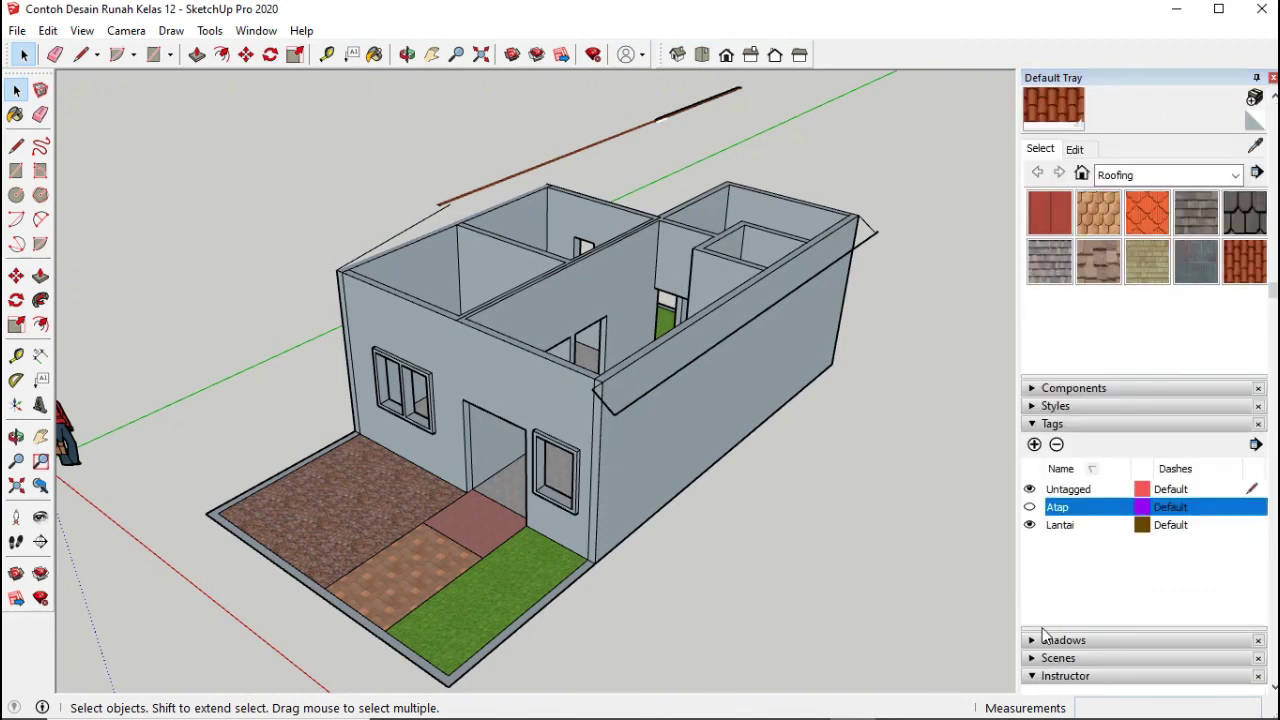
left_click(1030, 507)
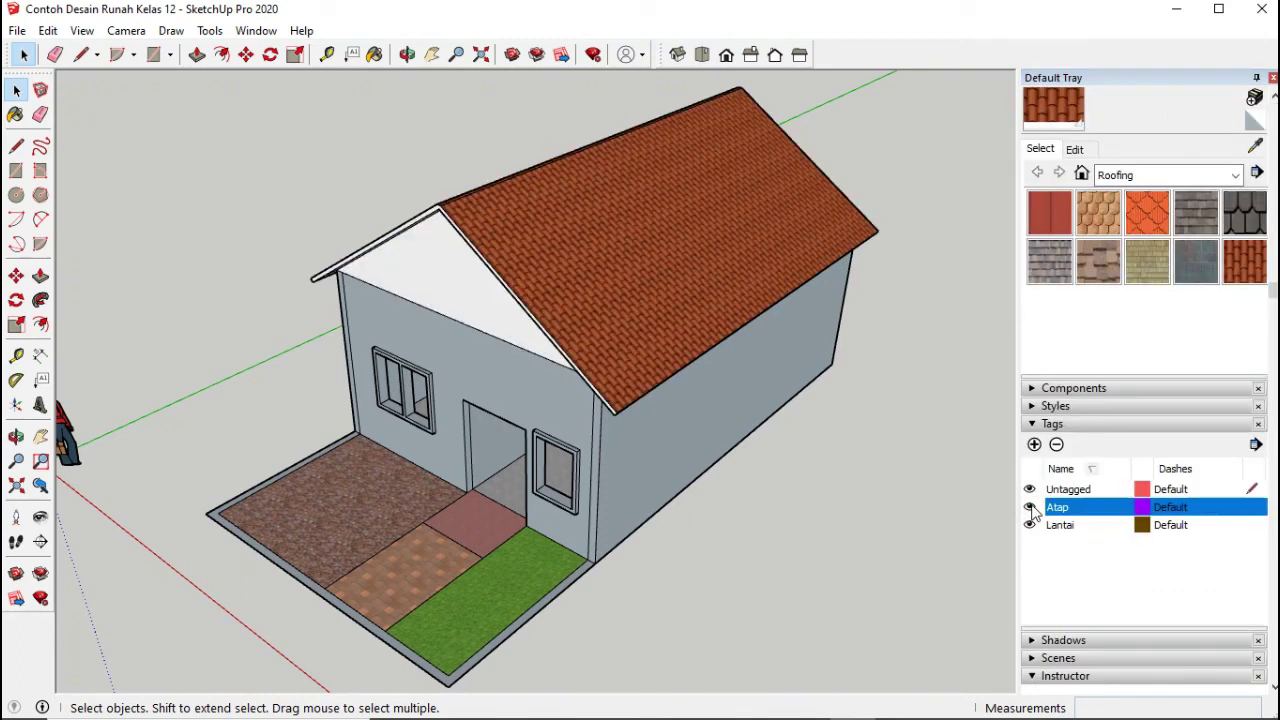
left_click(1030, 508)
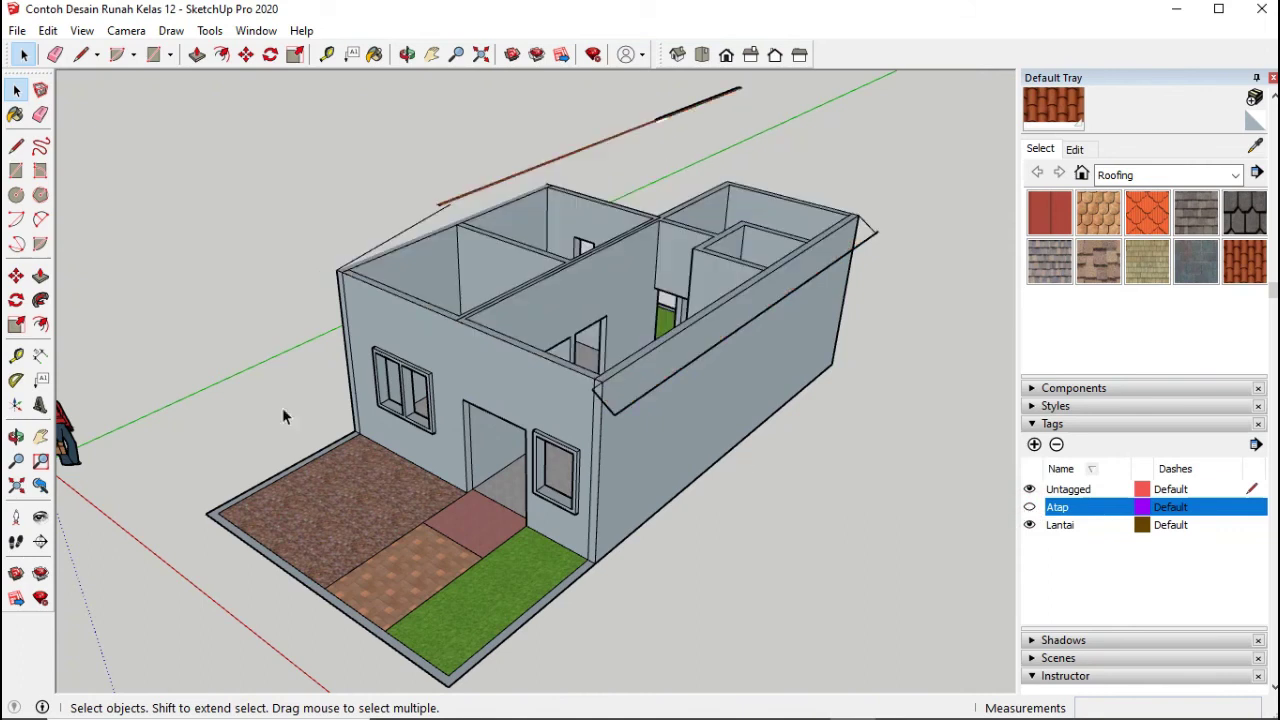
Step: Assign the remaining sloping gable edge above the front wall's double window to the Atap tag
left_click(16, 437)
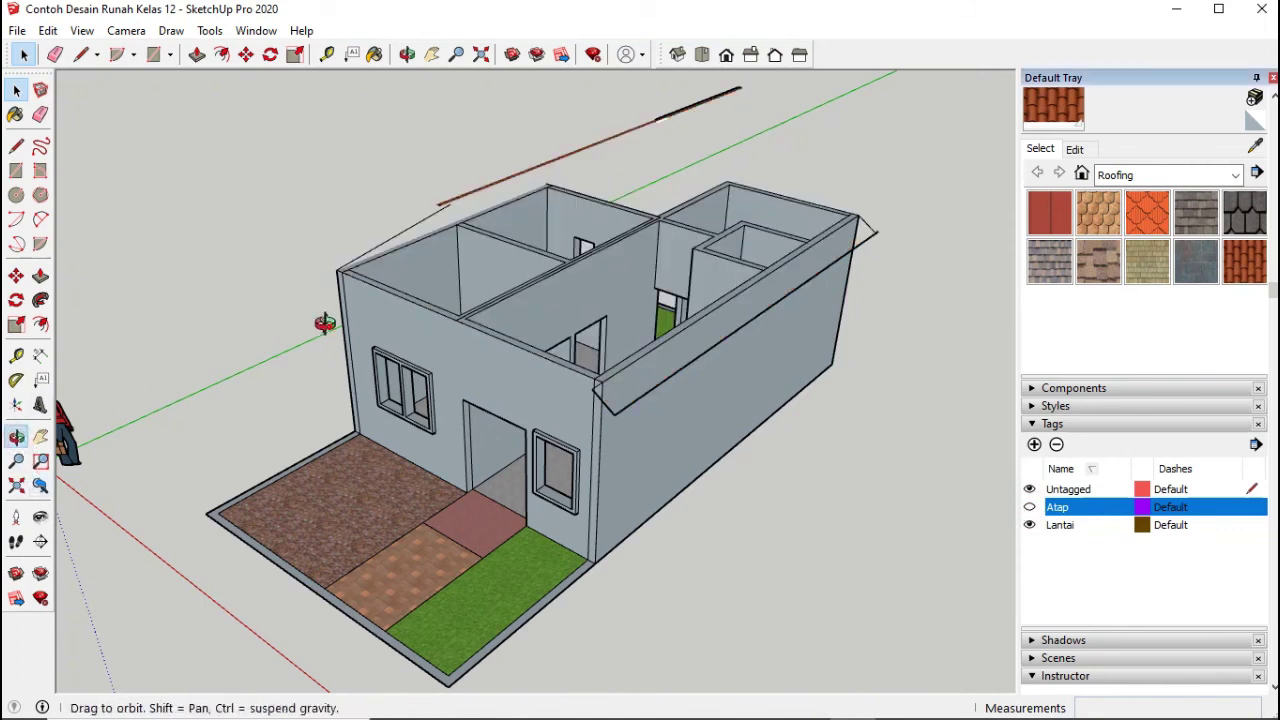
left_click_drag(563, 397, 549, 362)
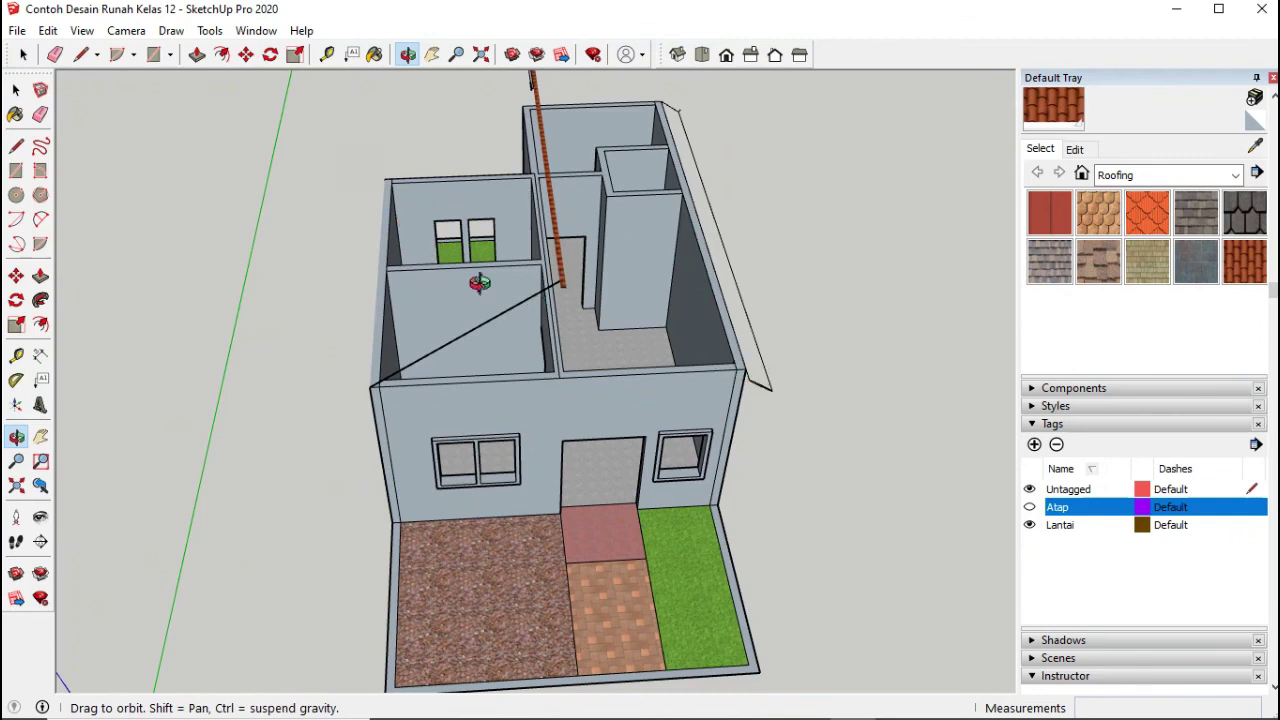
left_click_drag(590, 297, 666, 223)
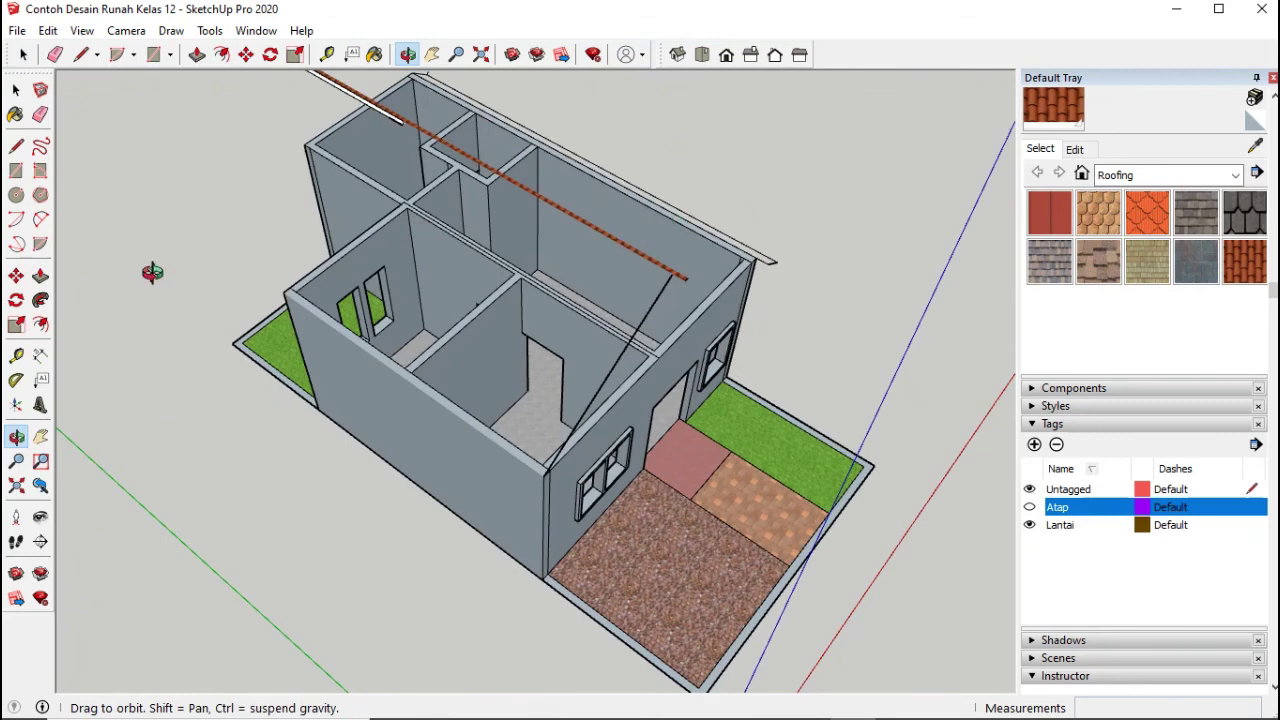
left_click(13, 92)
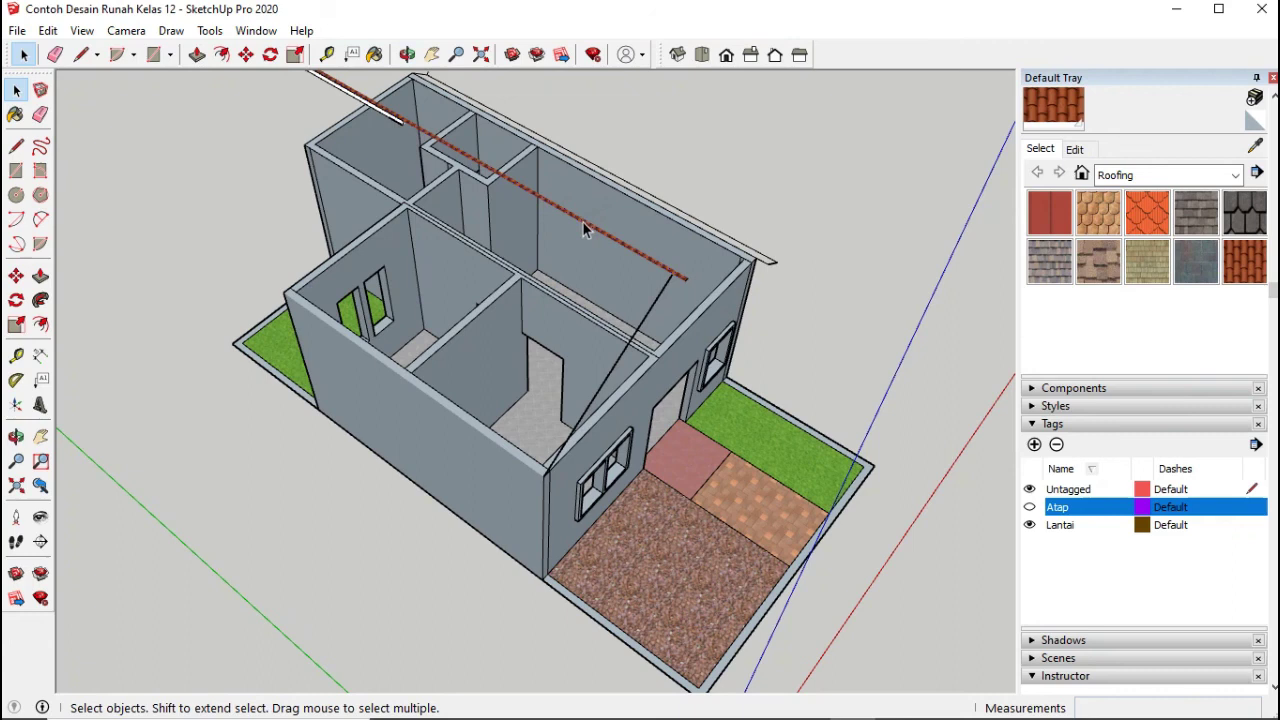
left_click(652, 307)
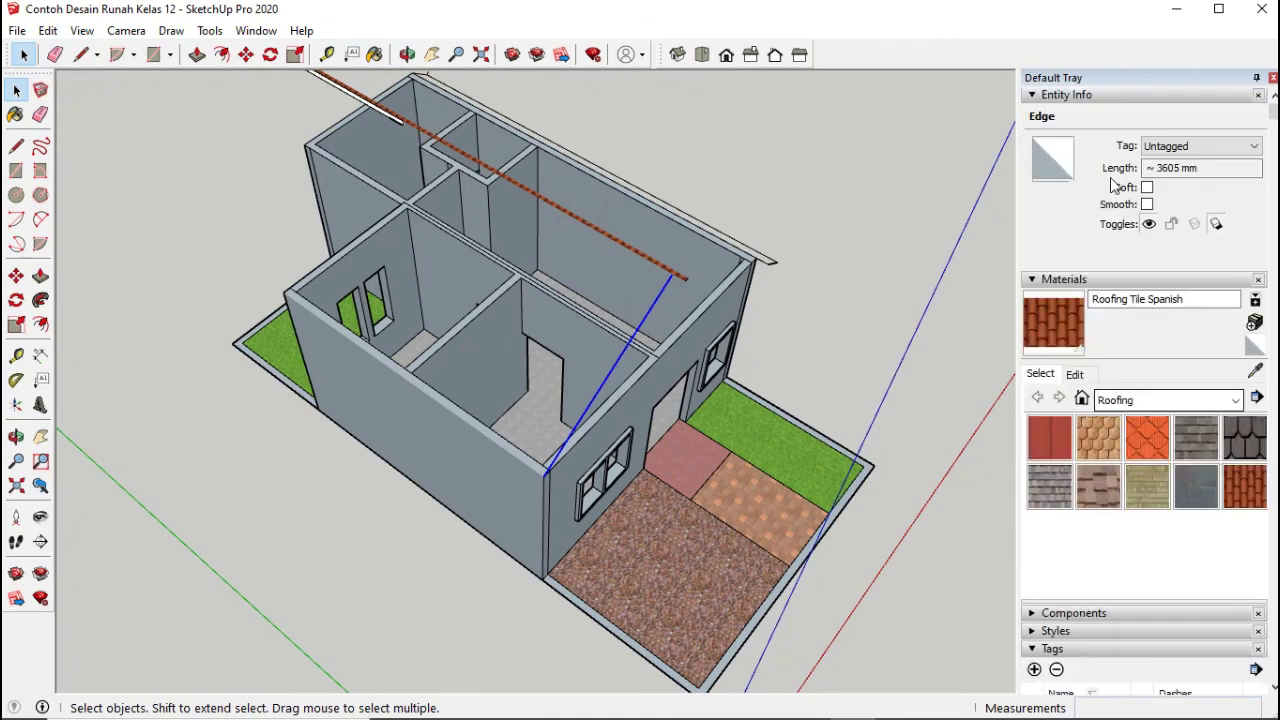
left_click(1160, 146)
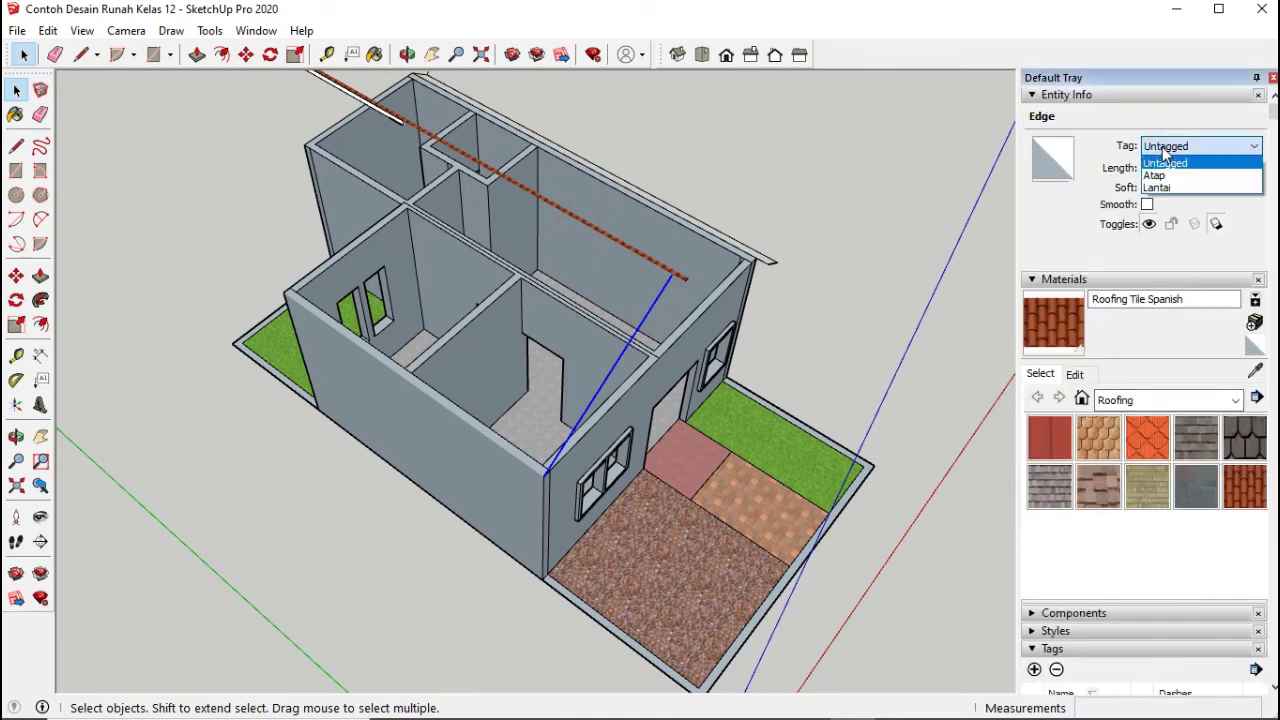
left_click(1170, 174)
left_click(763, 360)
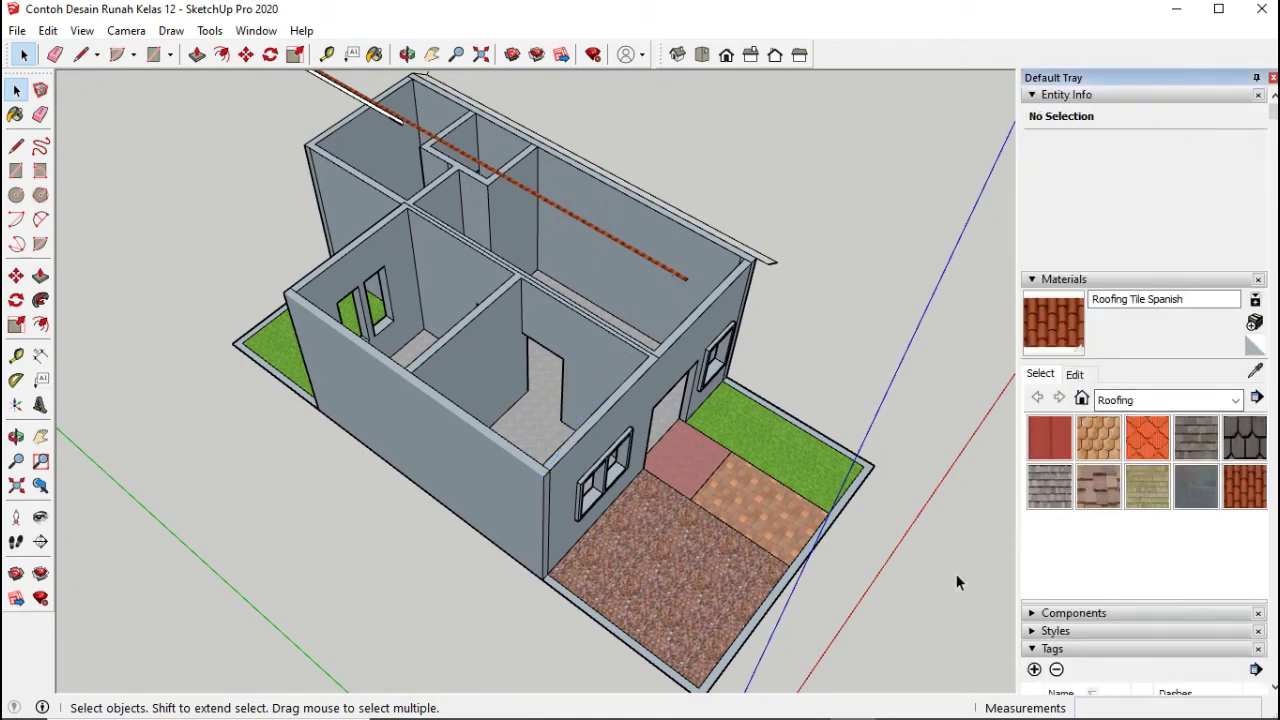
scroll(660, 270, "up", 2)
left_click(668, 273)
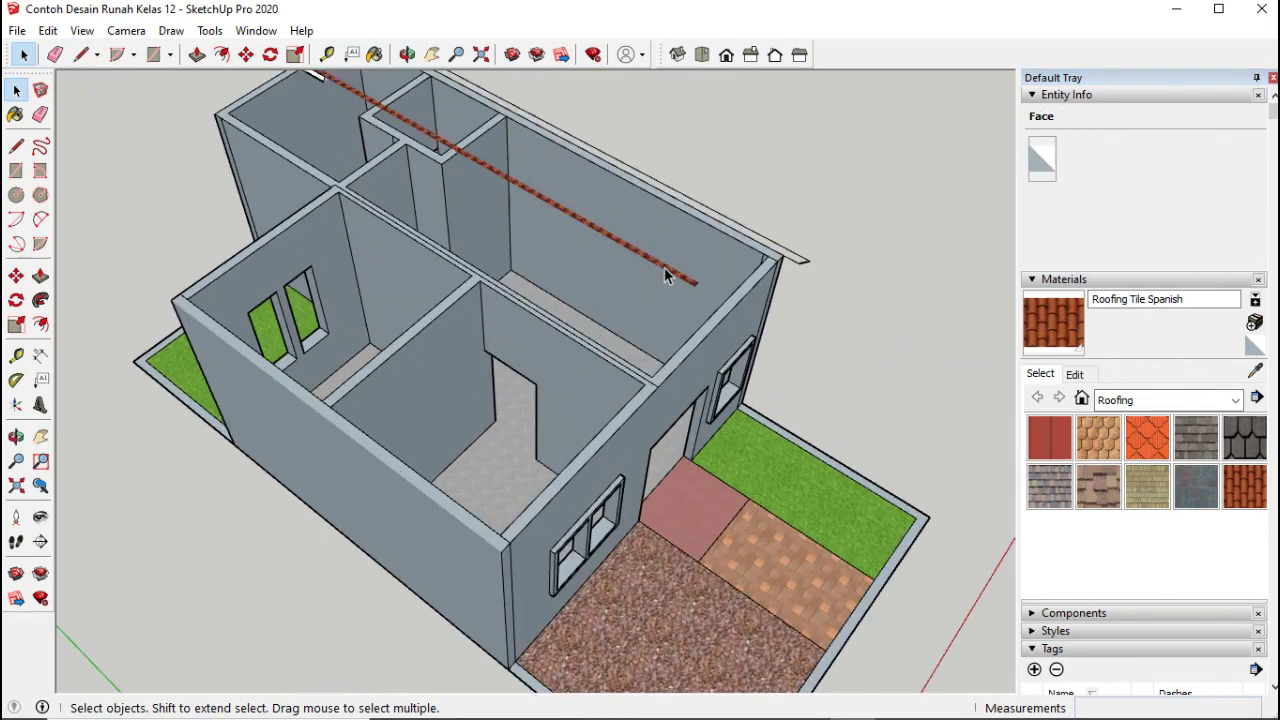
scroll(695, 288, "up", 1)
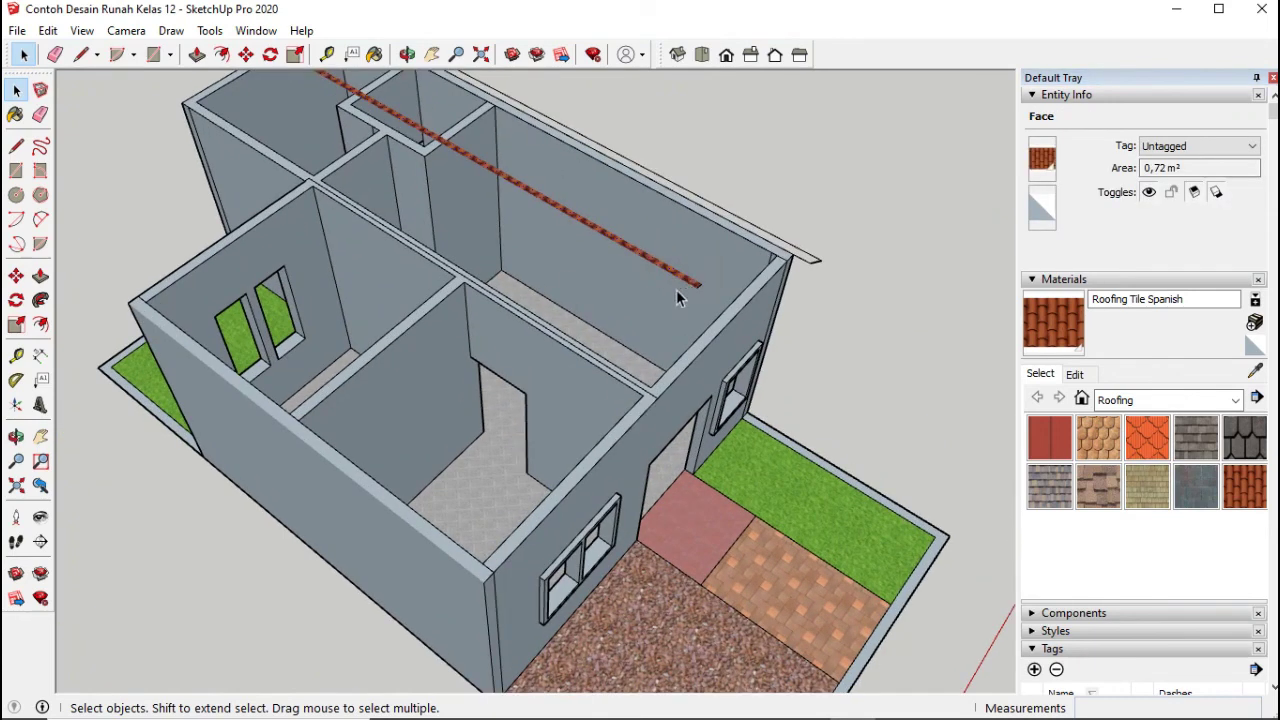
Step: Assign the four stray edges outlining the roof overhang along the house's long side wall to the Atap tag
left_click(16, 437)
left_click_drag(704, 430, 631, 328)
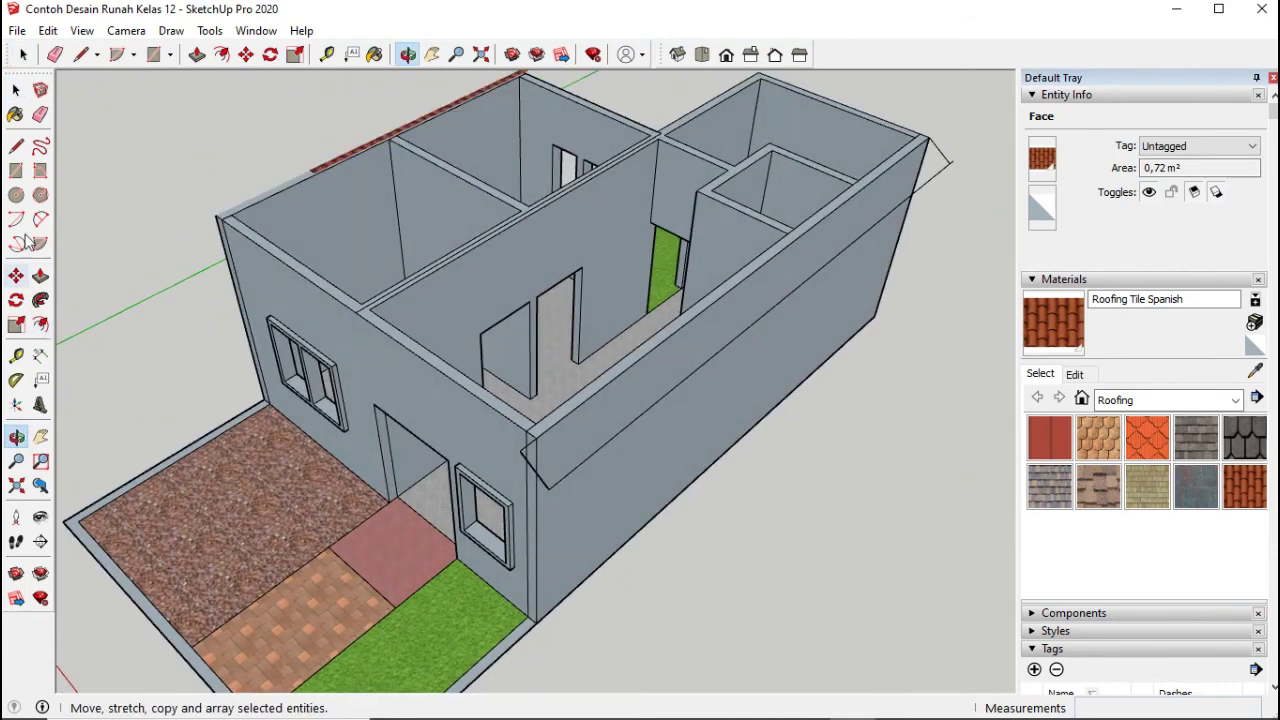
left_click(16, 146)
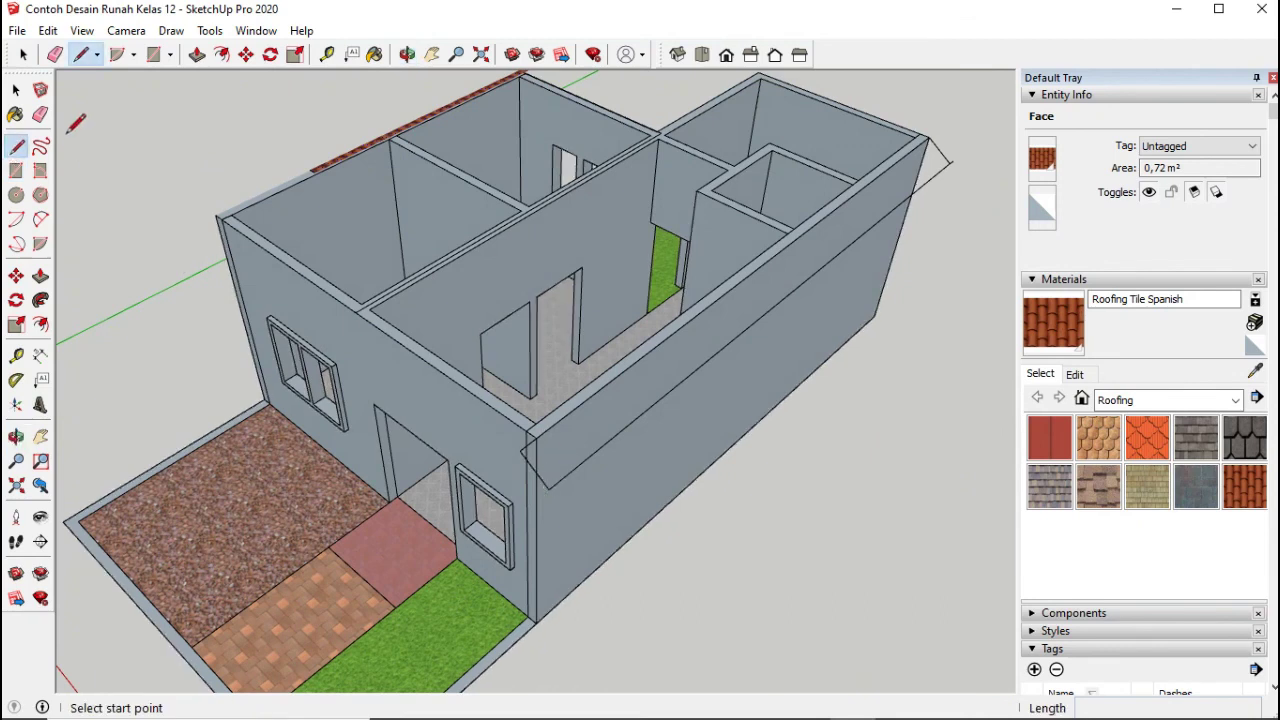
left_click(16, 90)
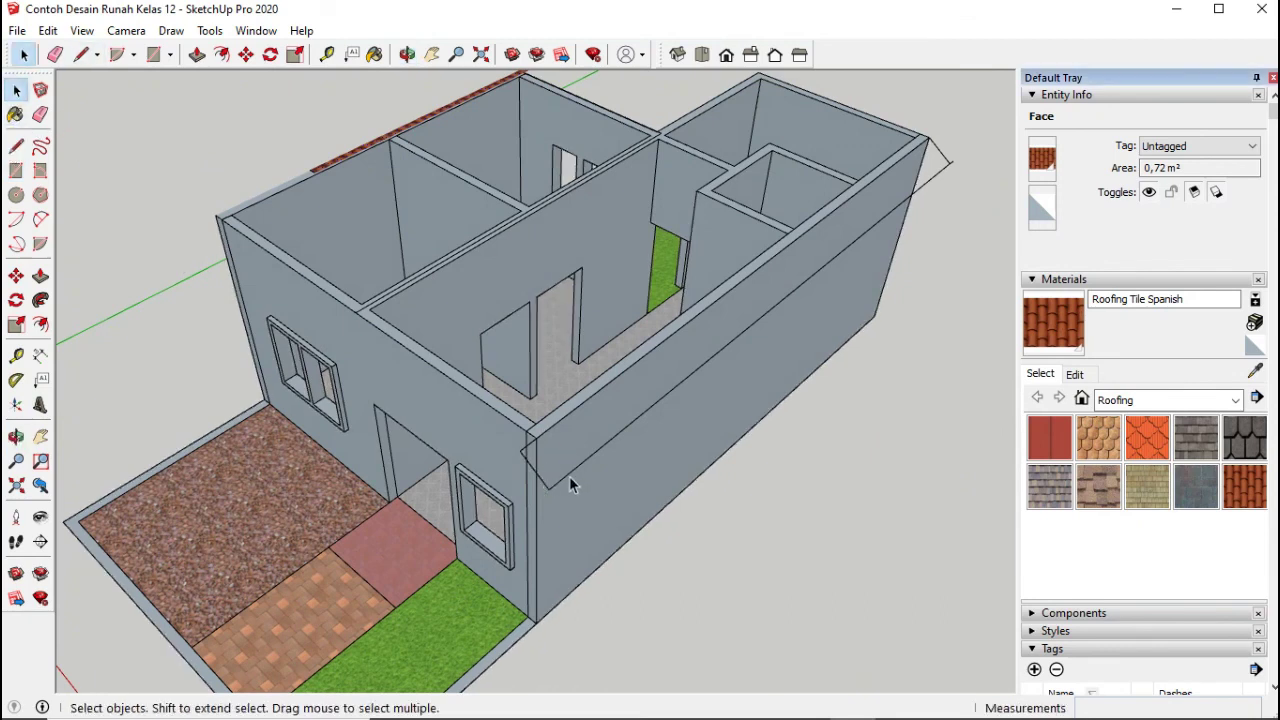
left_click(566, 474)
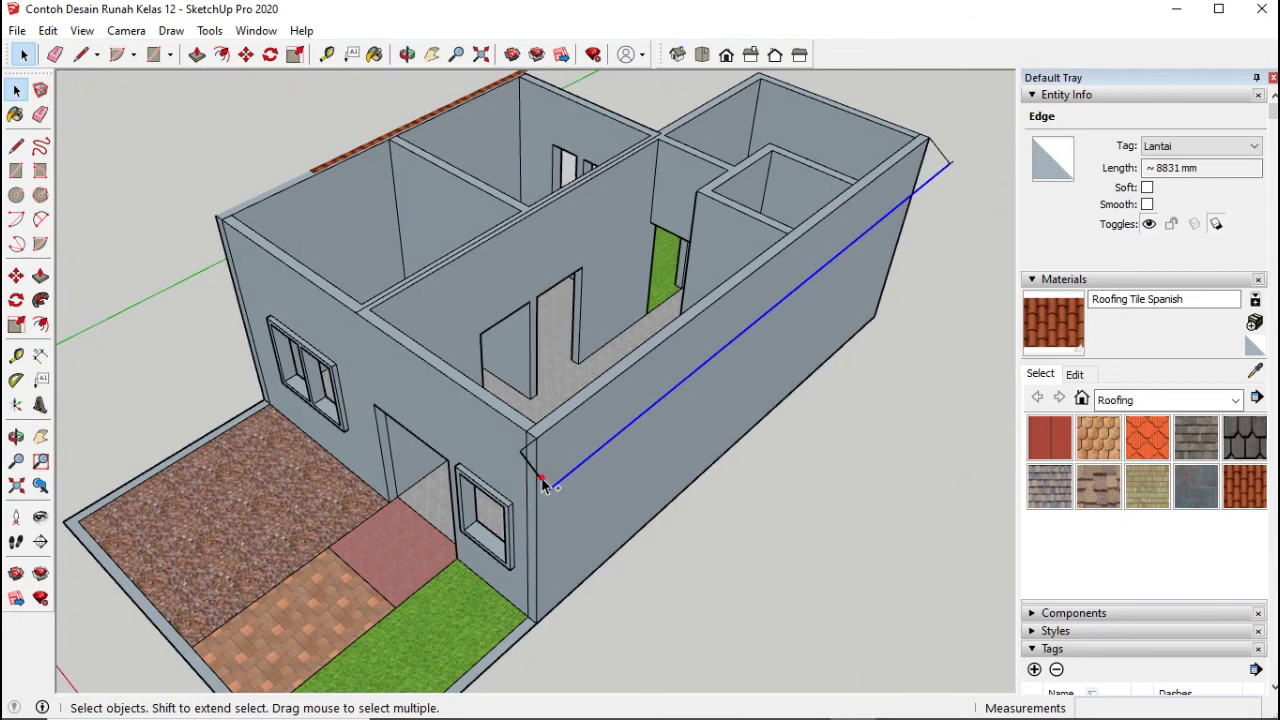
left_click(528, 458, "shift")
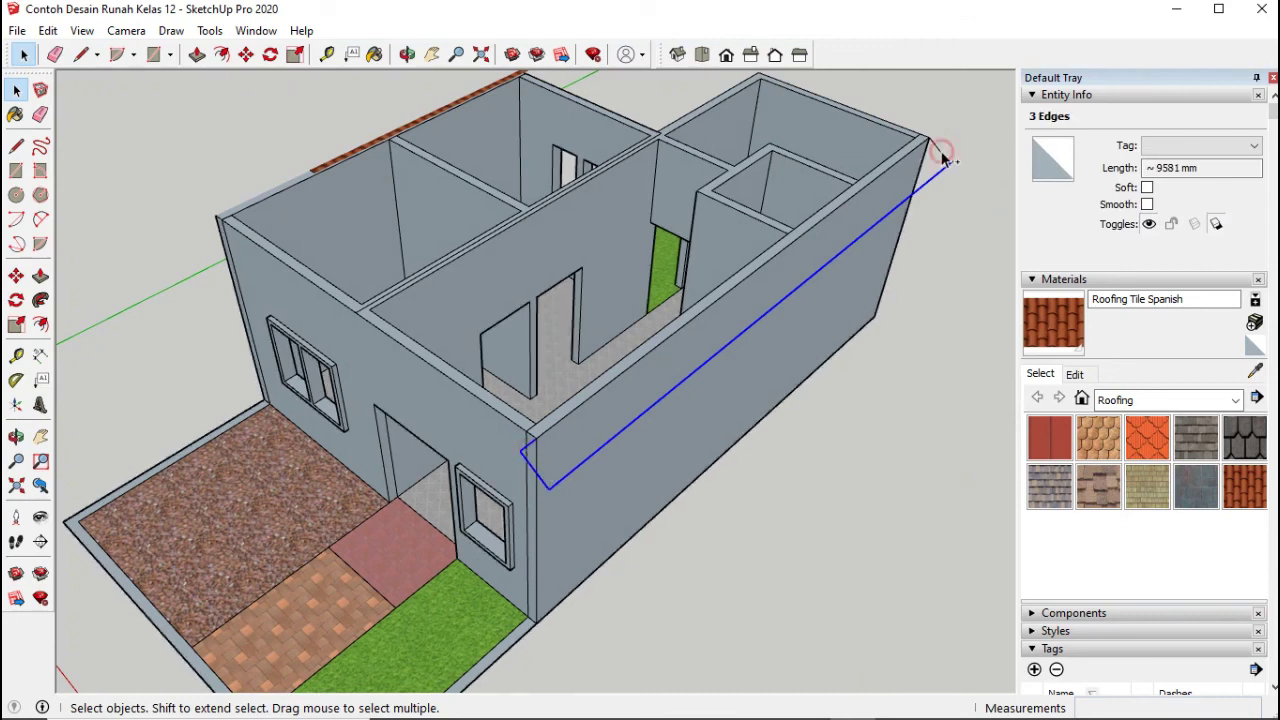
left_click(1180, 147)
left_click(1160, 176)
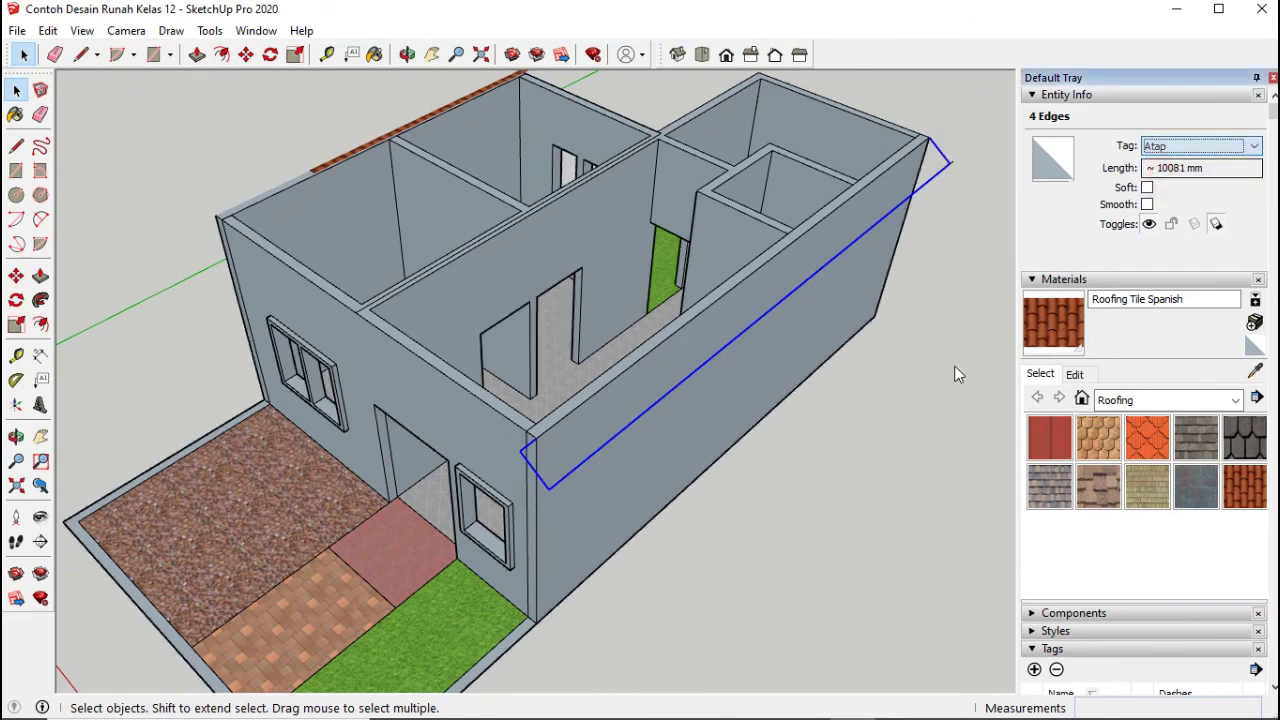
left_click(953, 366)
Step: Show the Atap tag and examine the complete tiled roof from the front, rear and side of the house
scroll(953, 375, "down", 5)
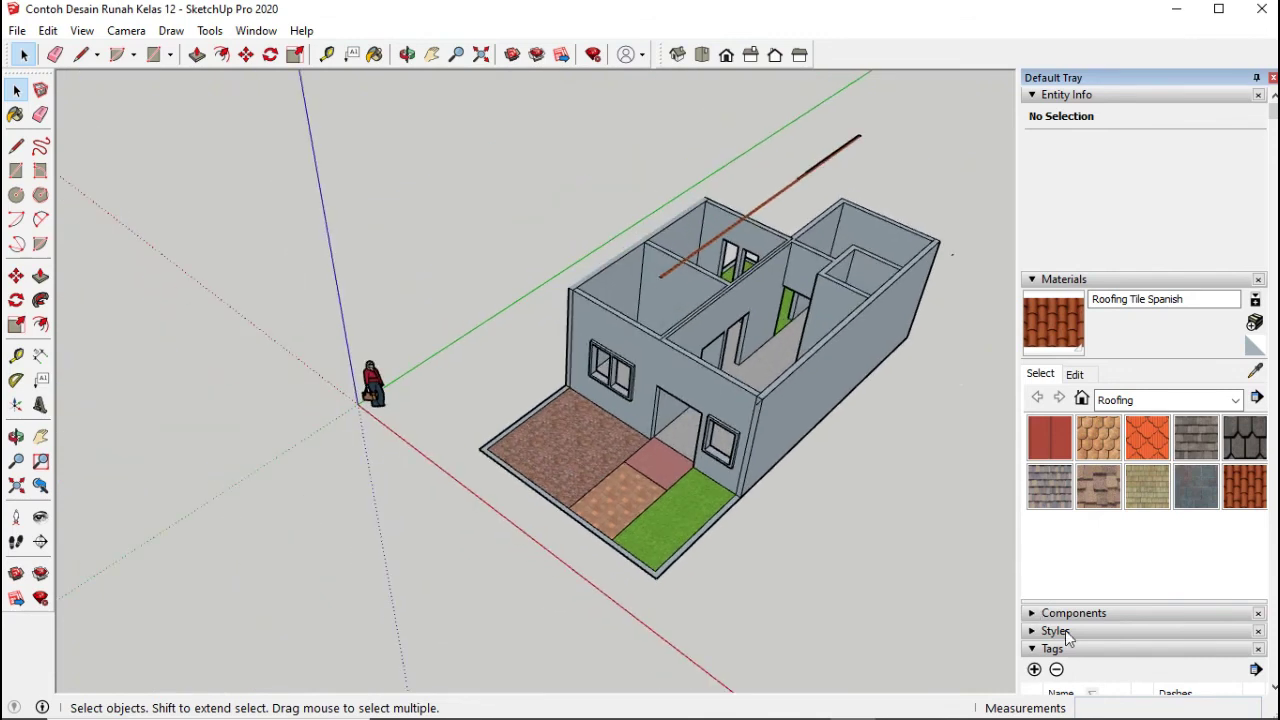
scroll(1078, 657, "down", 3)
left_click(1031, 620)
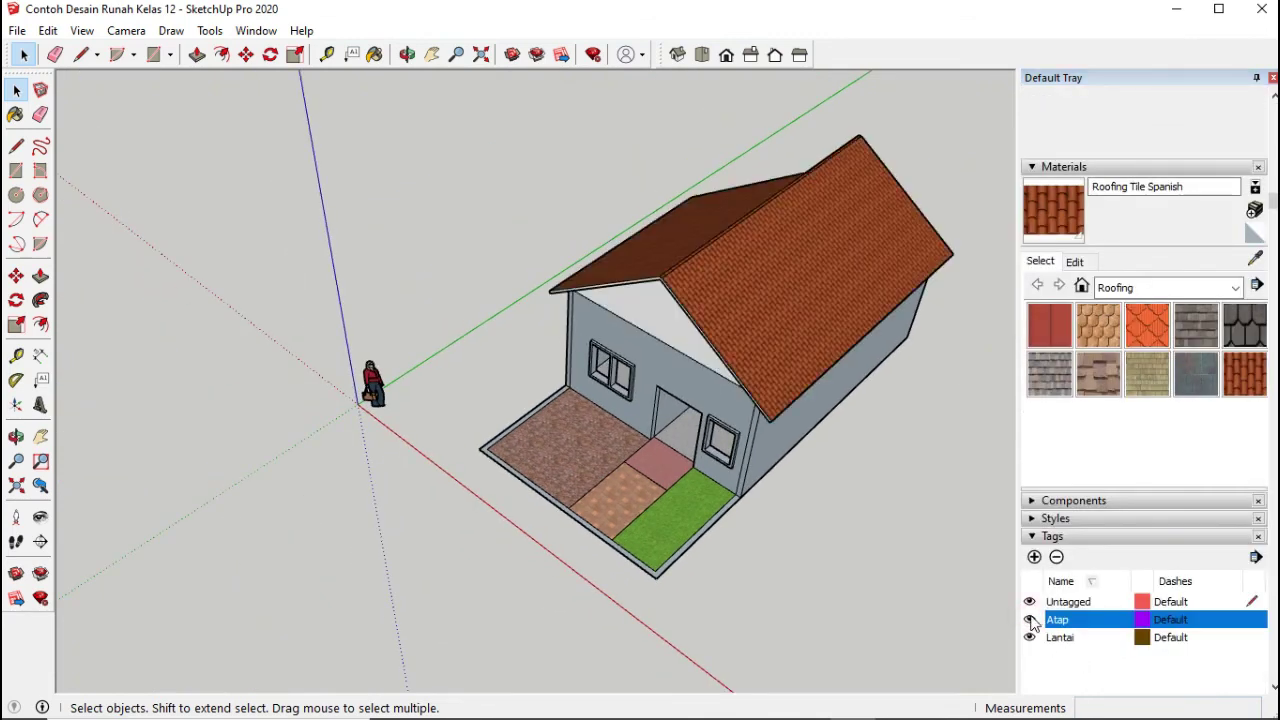
left_click(16, 436)
left_click_drag(540, 431, 696, 395)
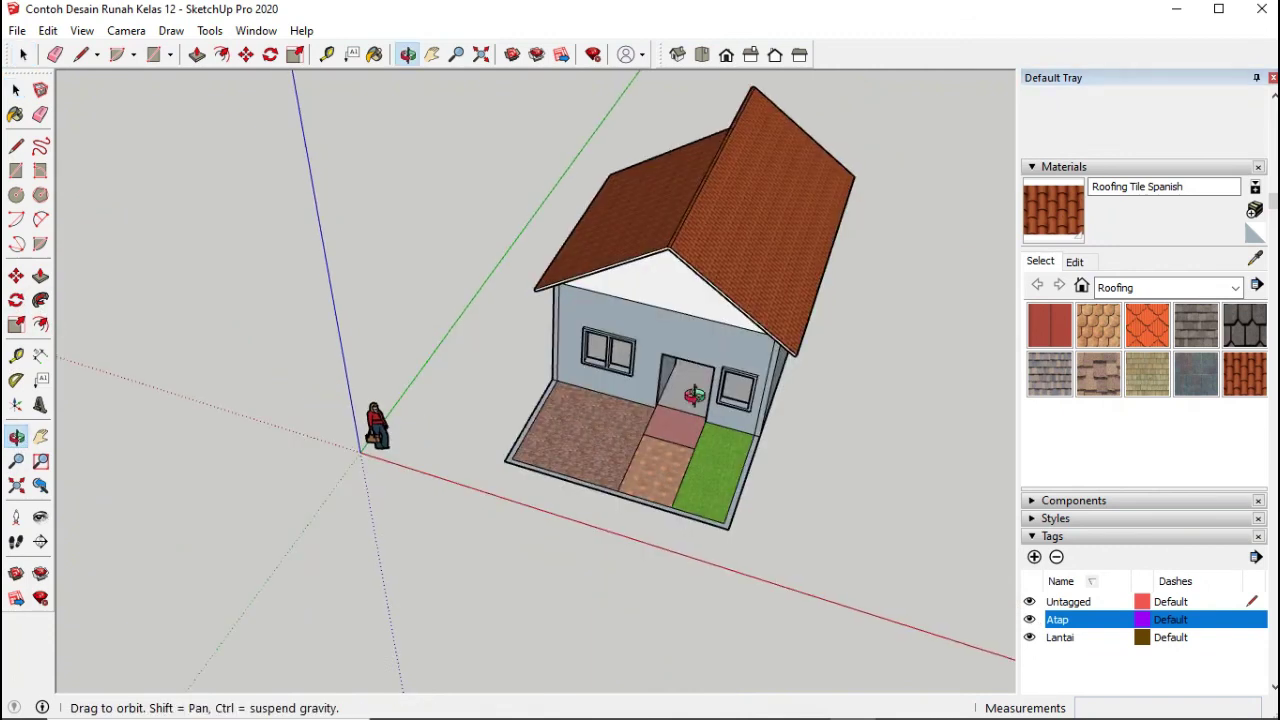
left_click_drag(455, 407, 438, 493)
left_click_drag(568, 575, 449, 509)
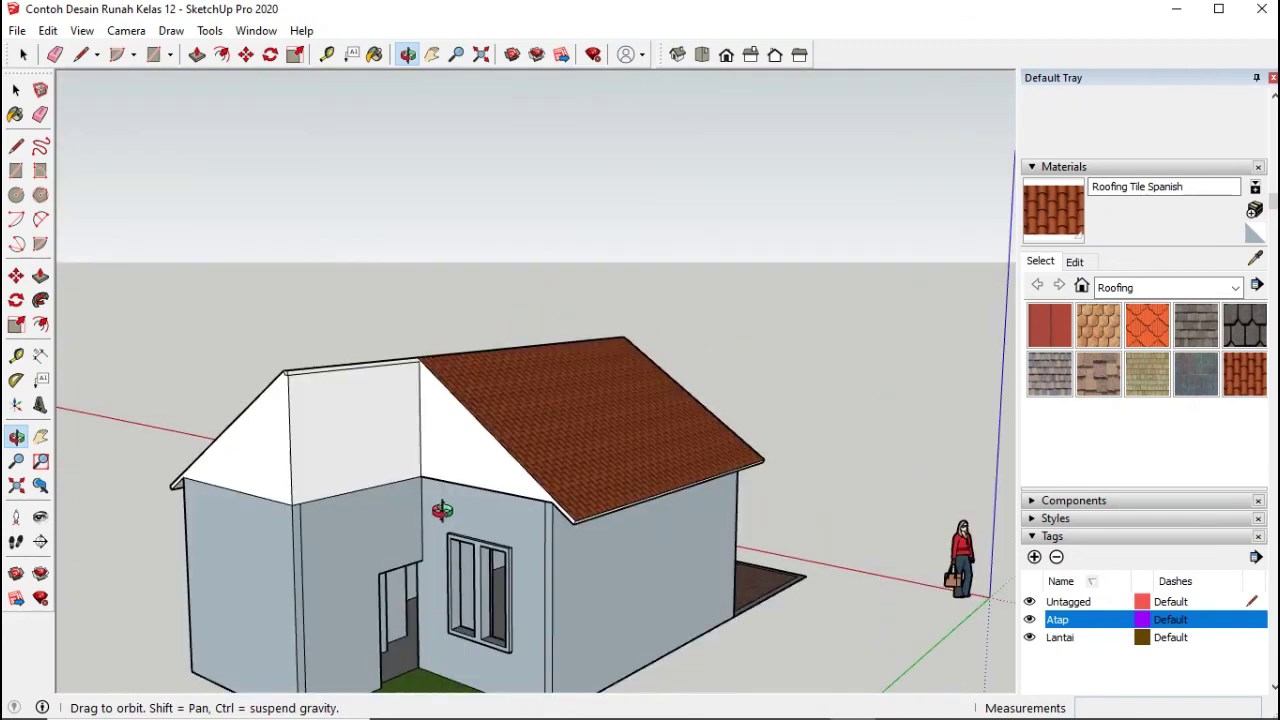
left_click_drag(416, 550, 550, 582)
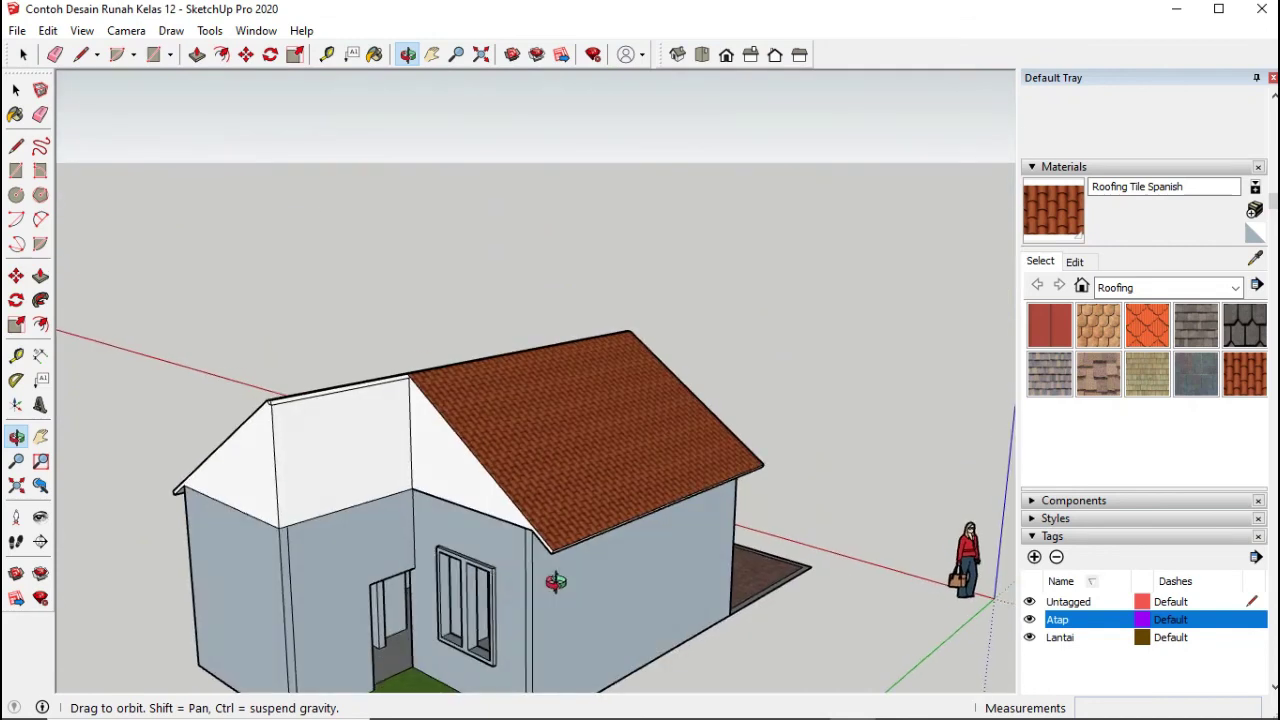
left_click_drag(411, 568, 496, 516)
scroll(457, 525, "up", 2)
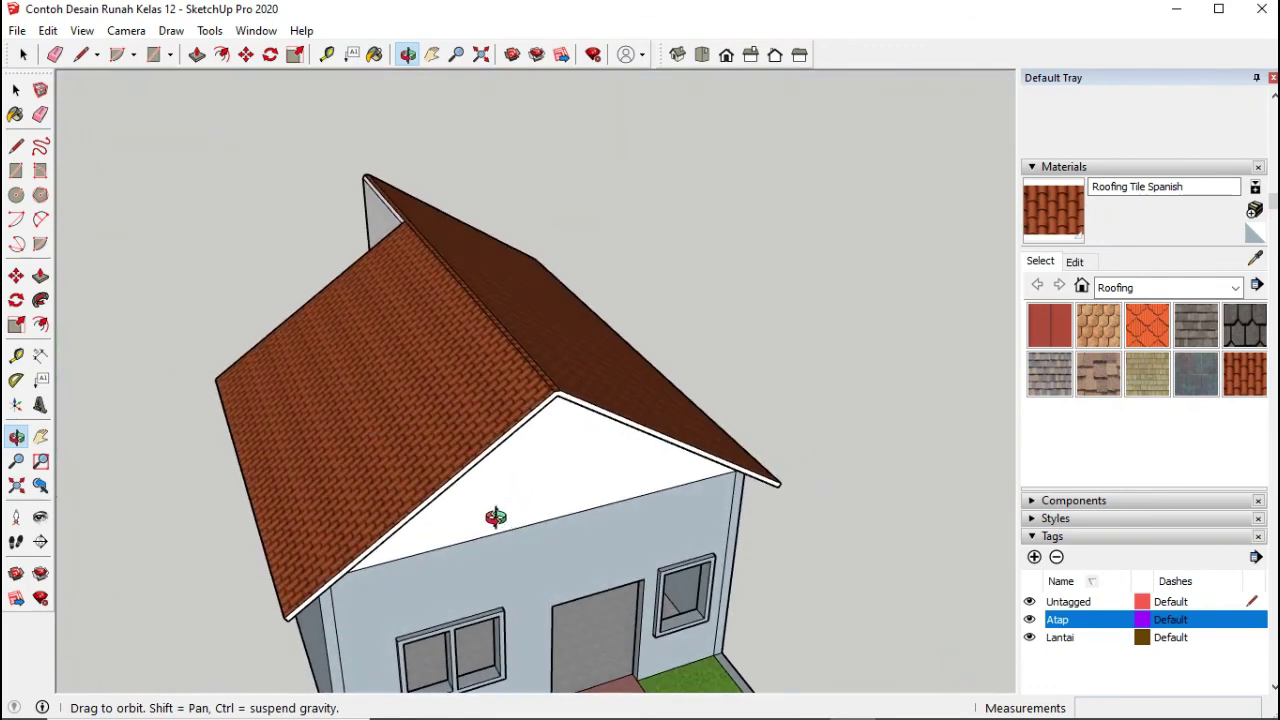
Step: Hide the Atap tag to check for leftover roof parts, show it again and view the whole house from above
left_click(1030, 620)
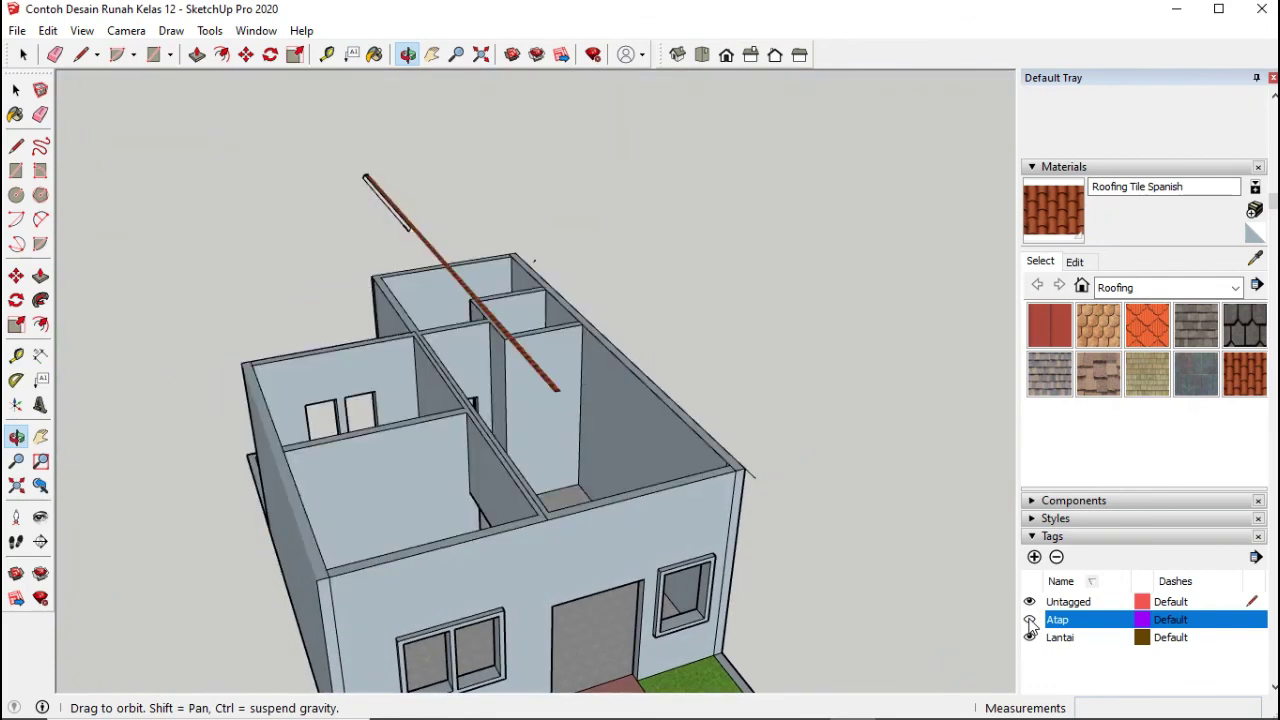
left_click_drag(609, 530, 685, 628)
left_click_drag(530, 527, 517, 586)
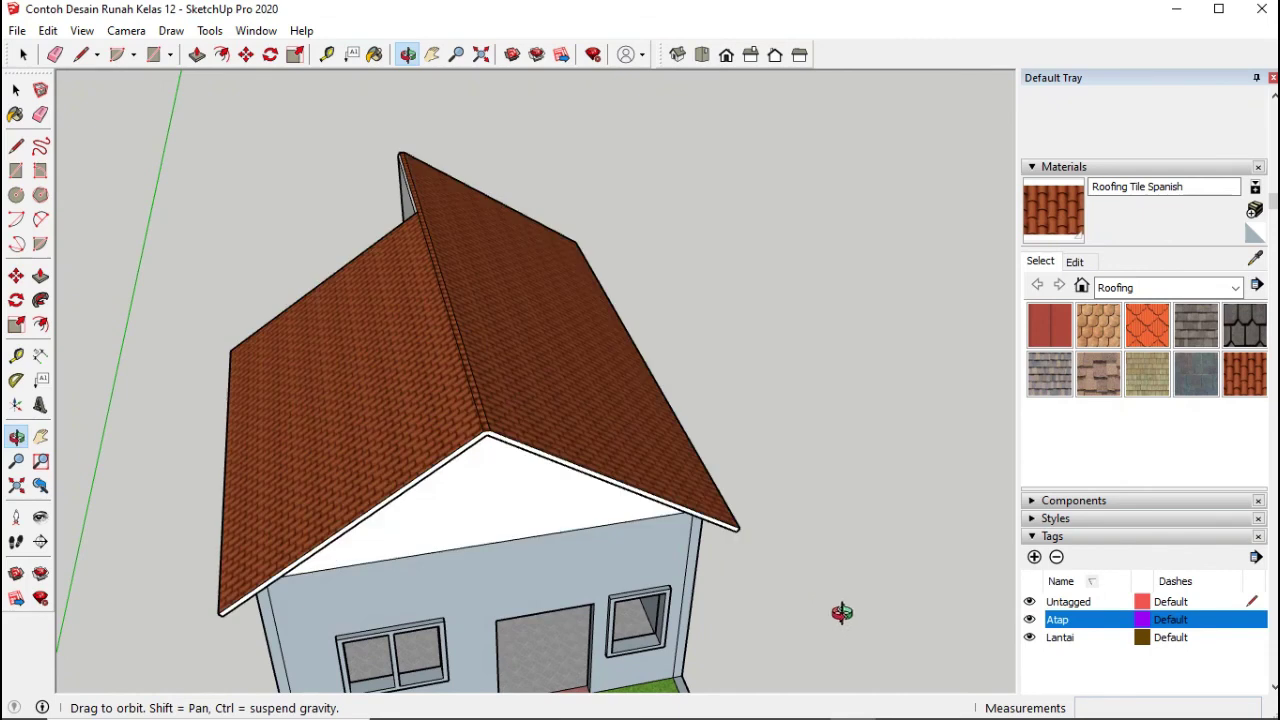
left_click_drag(743, 523, 751, 554)
left_click_drag(594, 514, 709, 497)
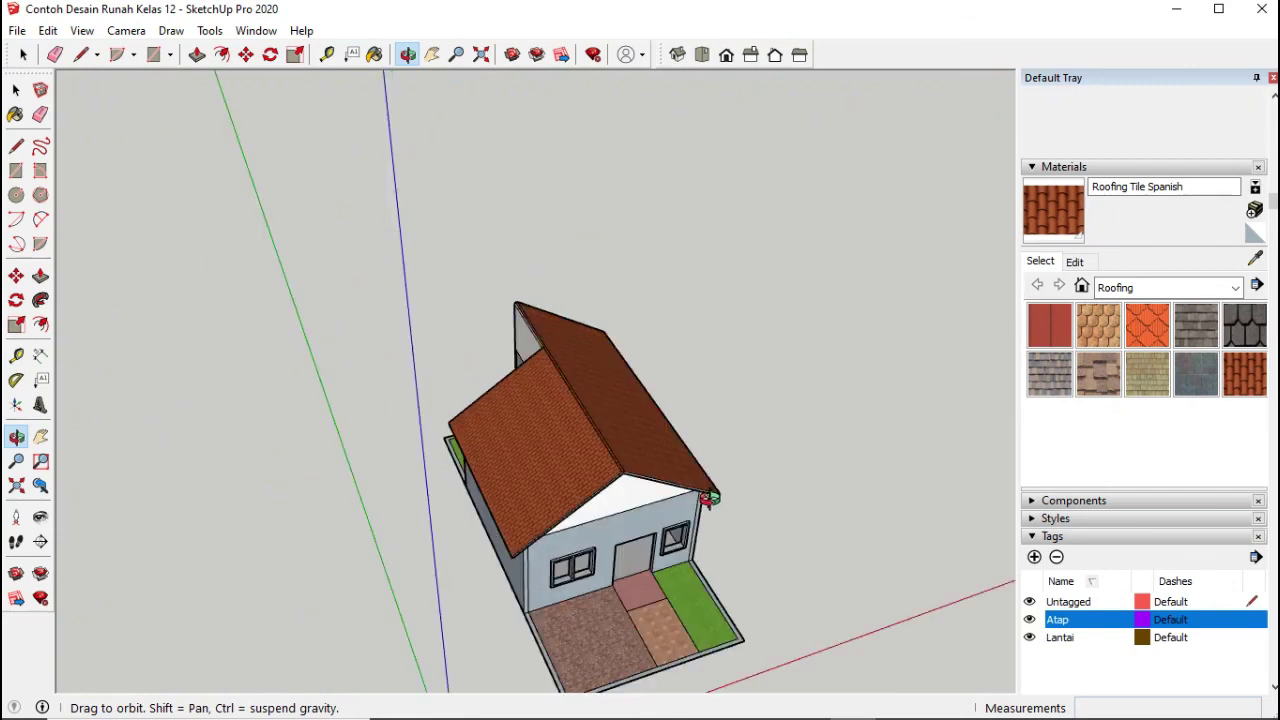